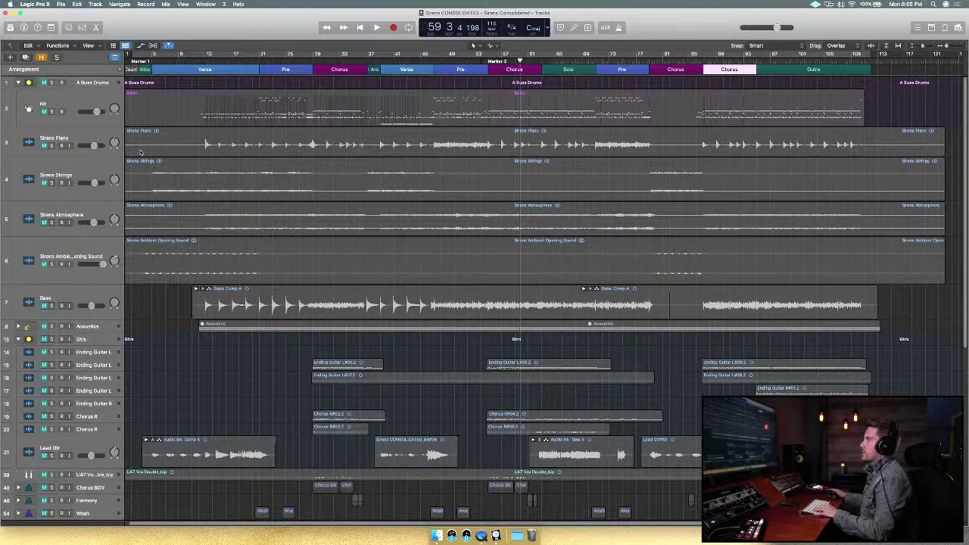
Survey the arrangement's tracks and expand the Acoustics track stack to show its individual acoustic guitar tracks.
scroll(175, 491, down, 1)
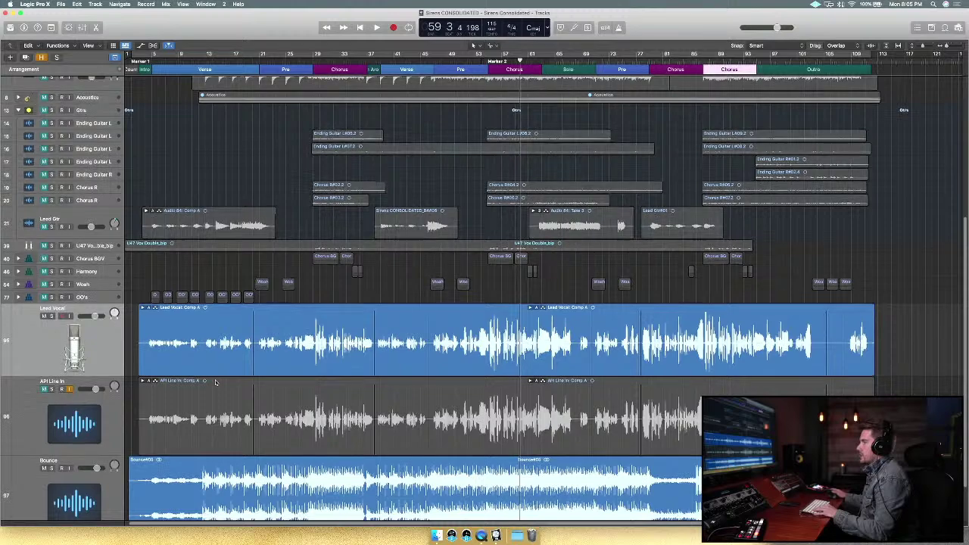
scroll(216, 383, down, 4)
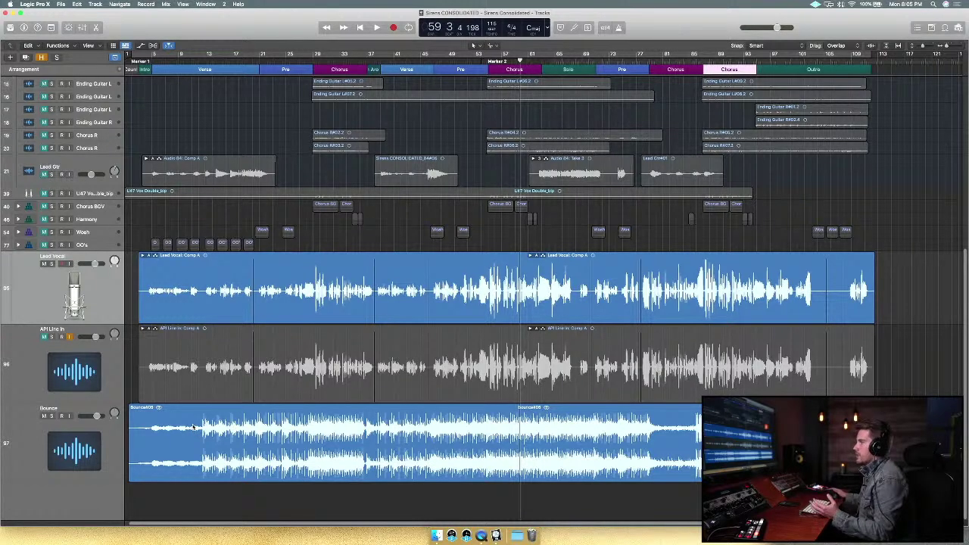
scroll(201, 367, up, 10)
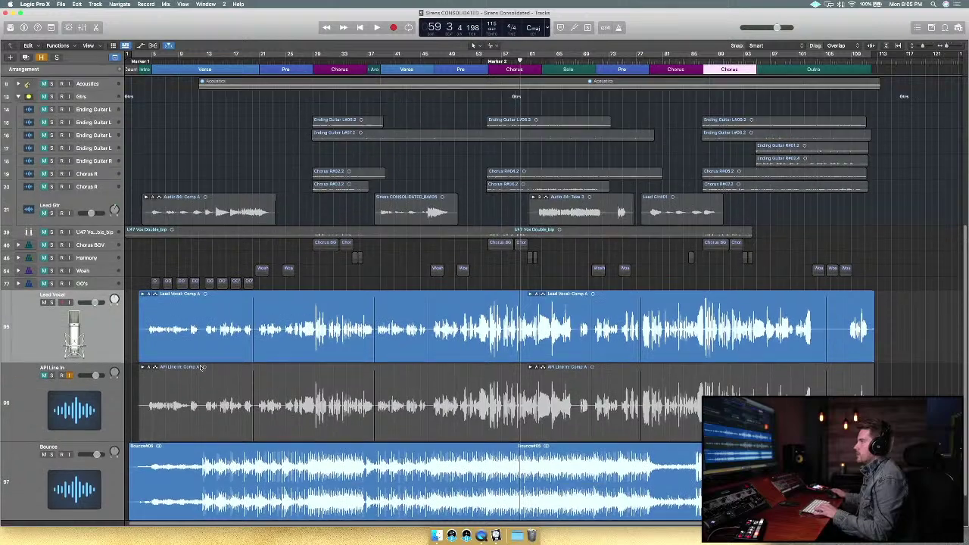
scroll(200, 368, up, 1)
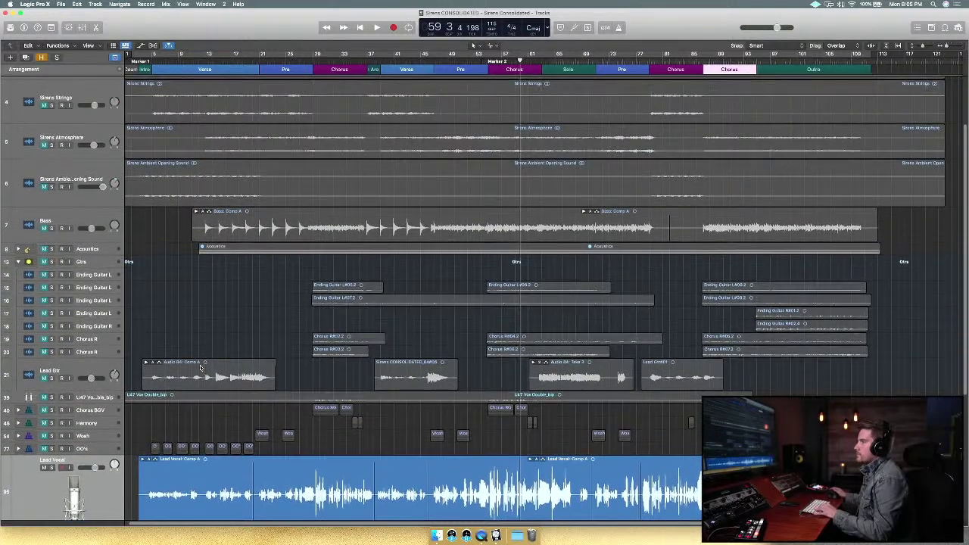
click(19, 249)
scroll(51, 283, down, 1)
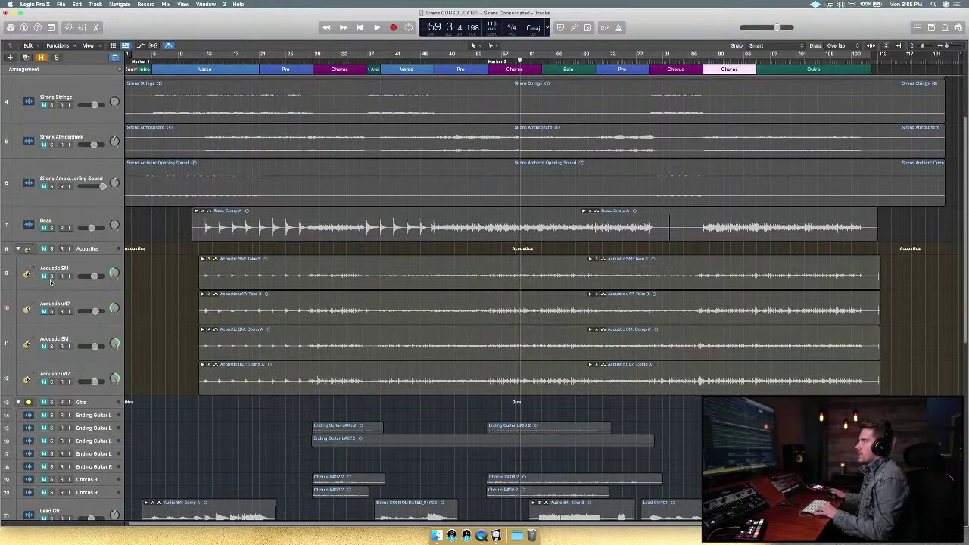
Expand the Chorus BGV, Harmony, Woah and OO's track stacks to show their individual vocal tracks.
scroll(26, 384, down, 10)
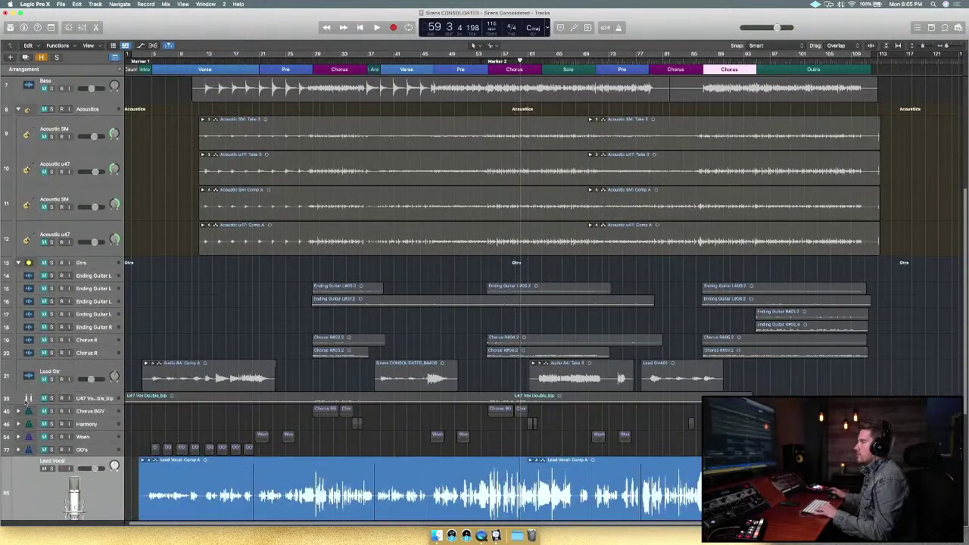
scroll(26, 389, down, 3)
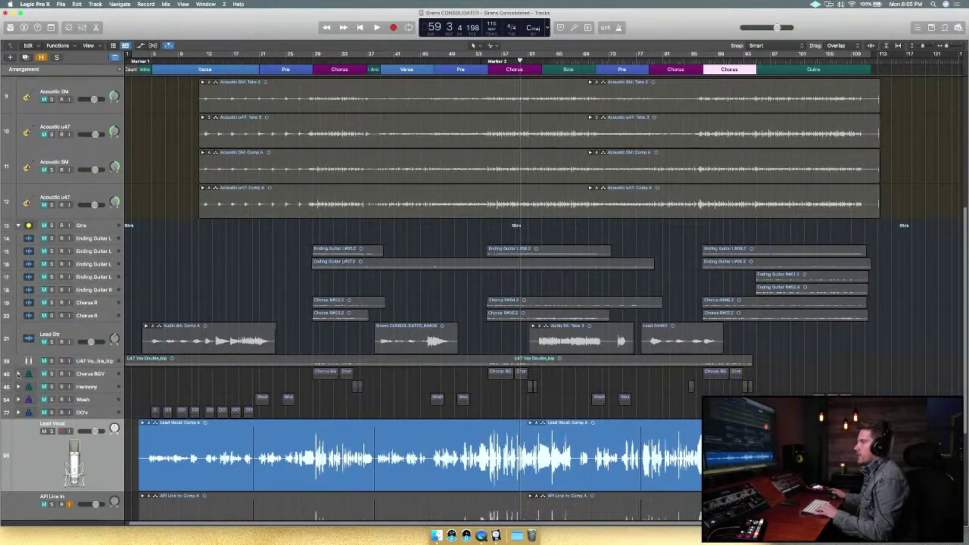
click(18, 374)
scroll(18, 379, down, 7)
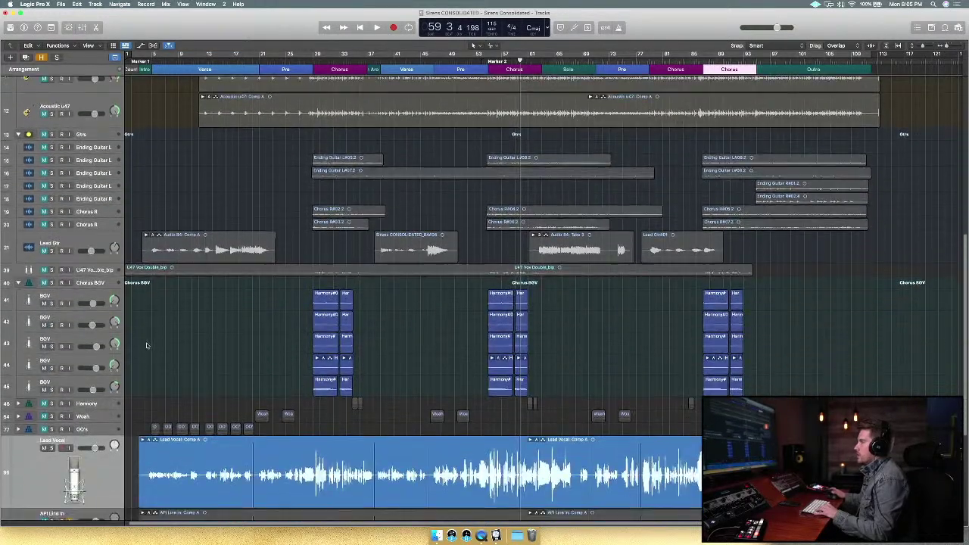
click(18, 404)
scroll(18, 404, down, 11)
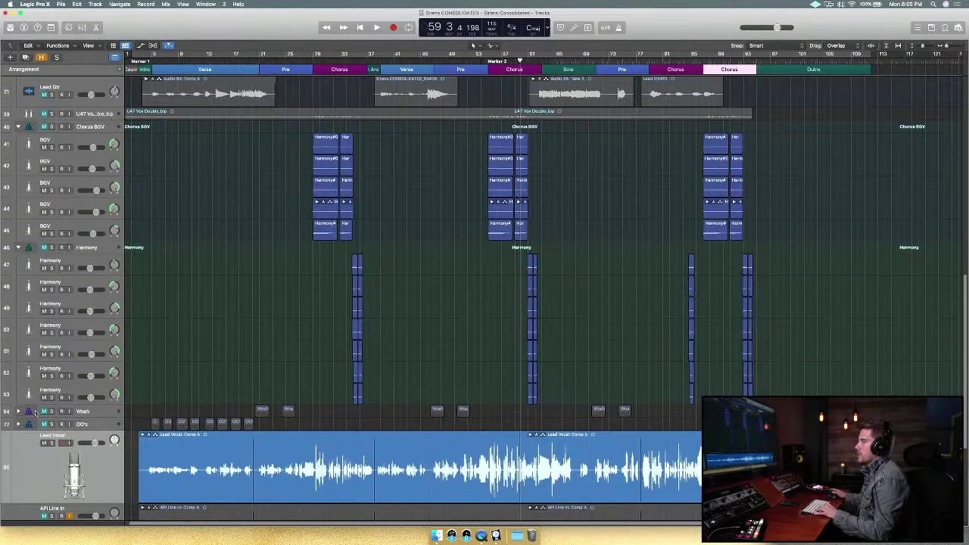
click(18, 411)
scroll(19, 413, down, 18)
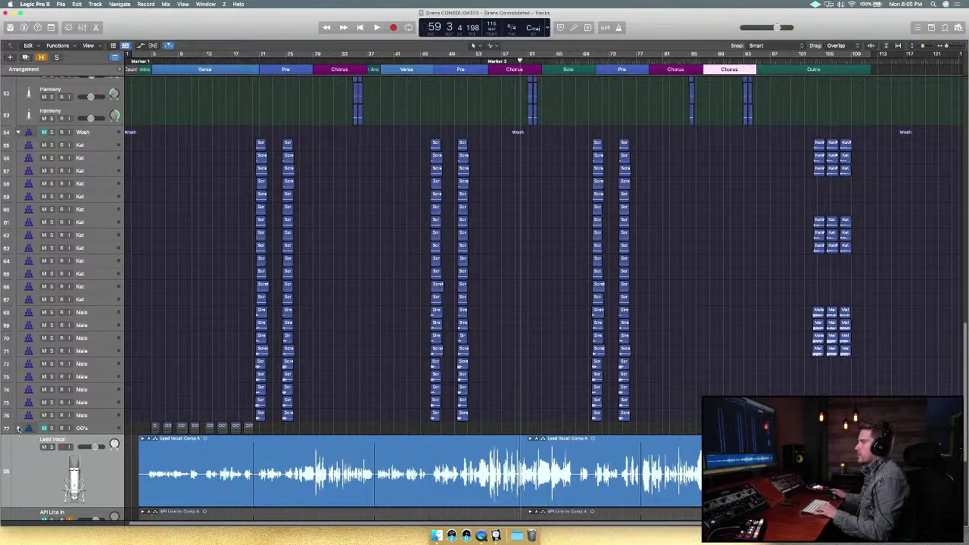
click(18, 429)
scroll(135, 371, down, 20)
Look through the expanded arrangement down to the Lead Vocal track, and switch that track's solo on and off.
scroll(135, 370, up, 18)
scroll(135, 370, up, 20)
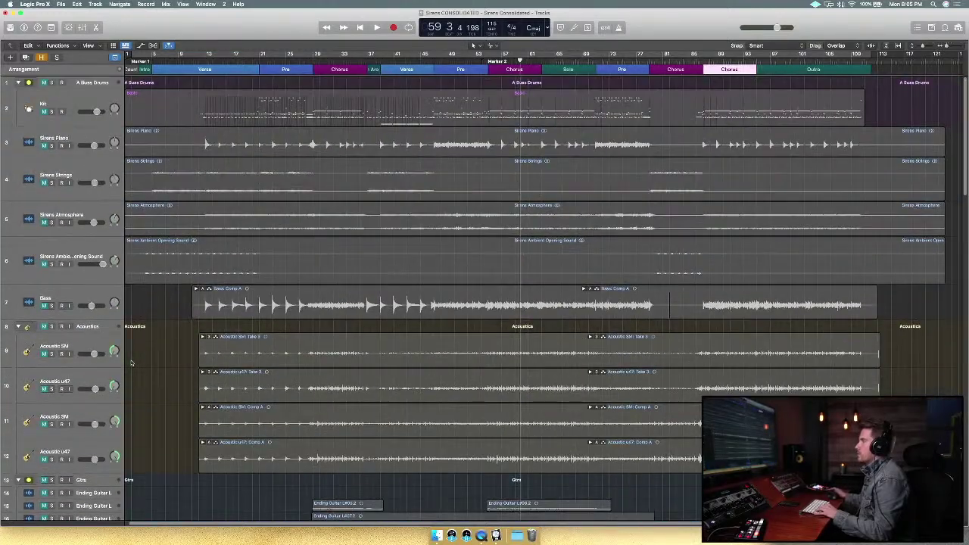
scroll(172, 409, down, 20)
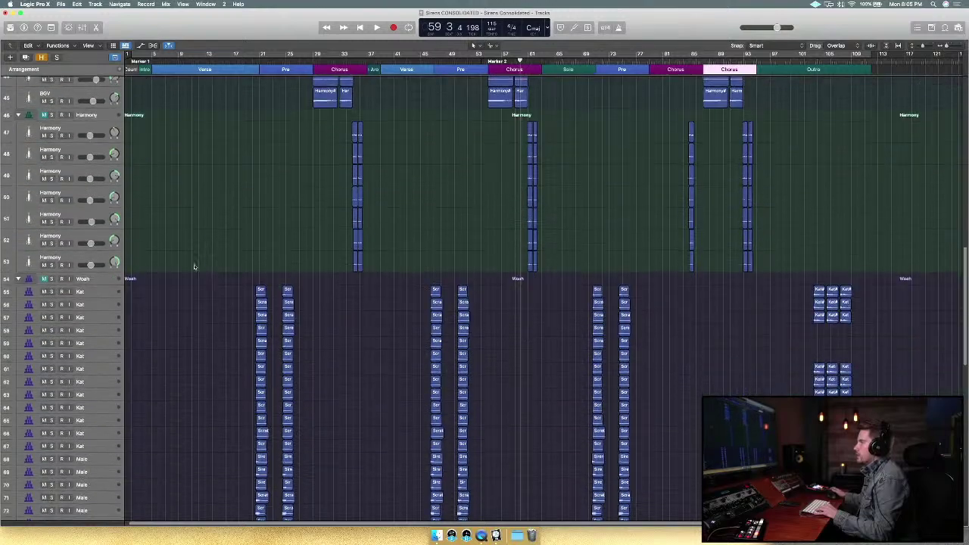
scroll(187, 267, down, 15)
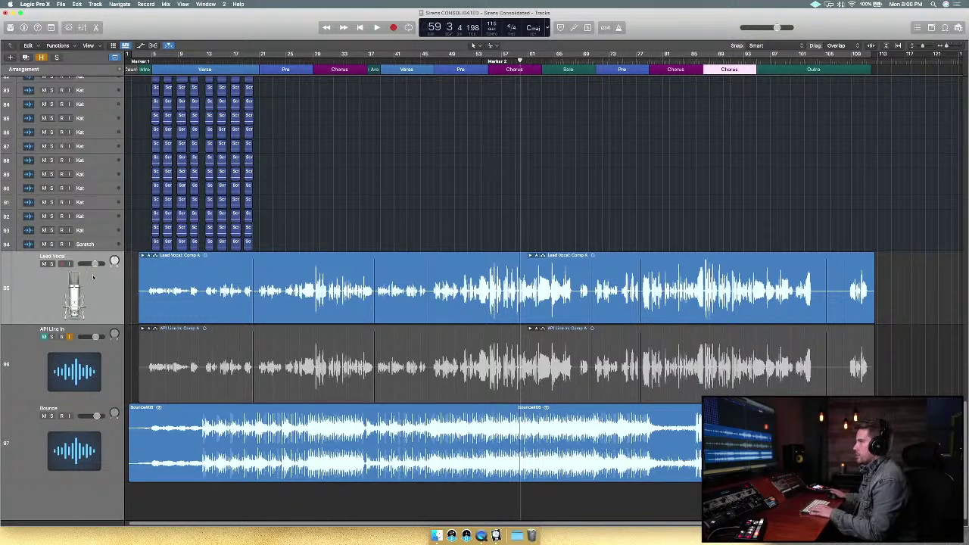
click(51, 264)
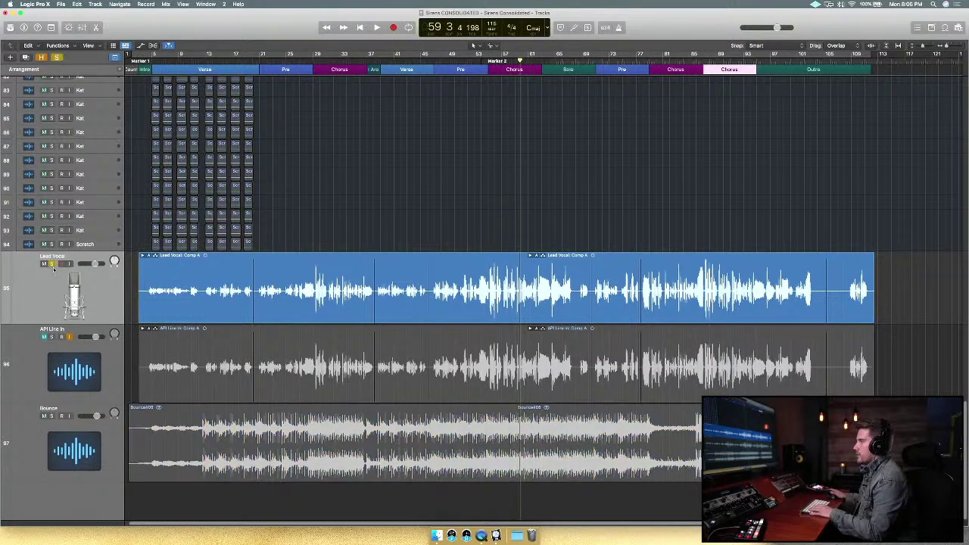
click(52, 263)
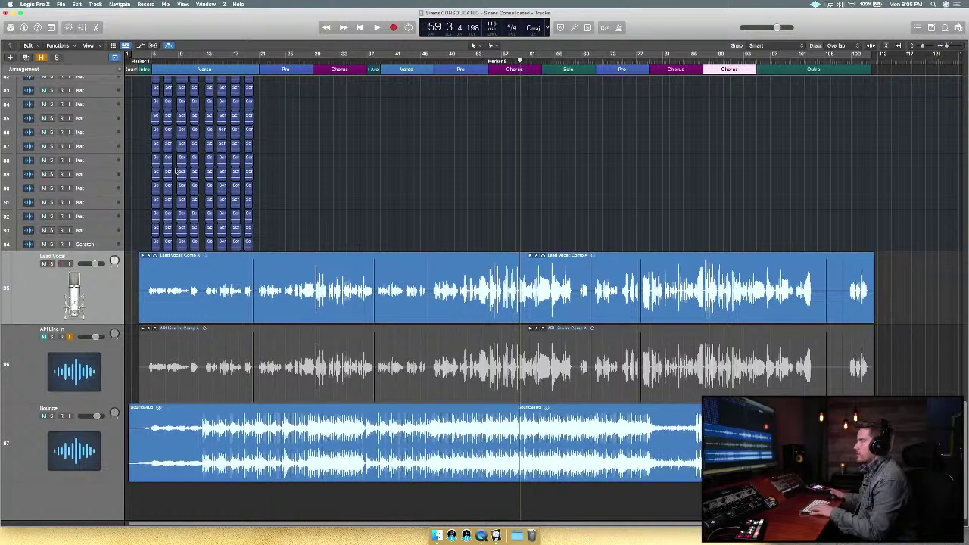
Place the playhead at bar 3 and play the song from there.
click(137, 60)
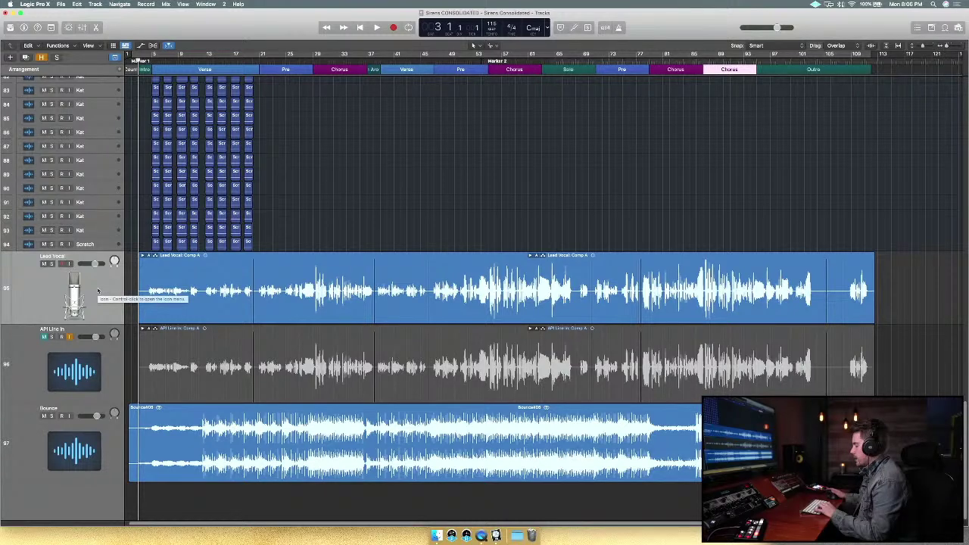
key(space)
key(space)
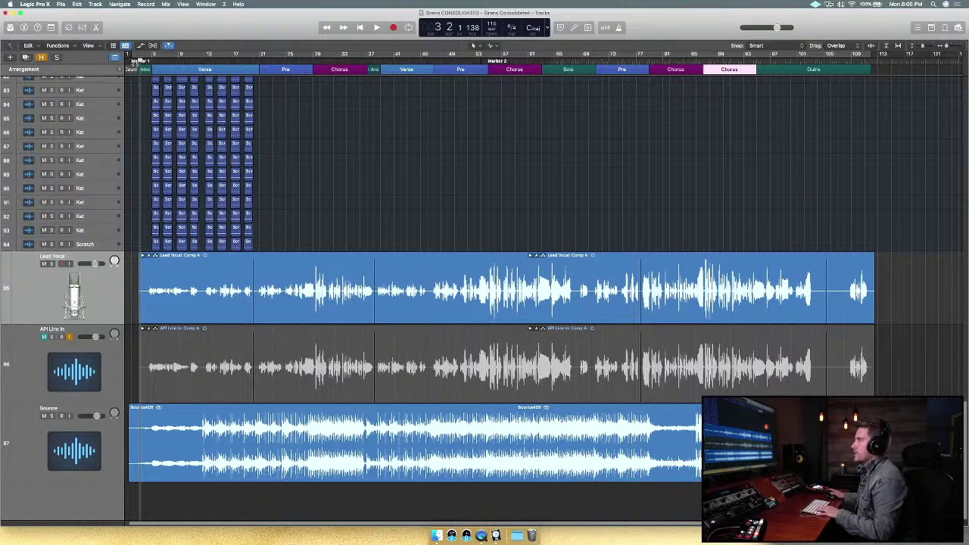
drag(138, 62, 135, 60)
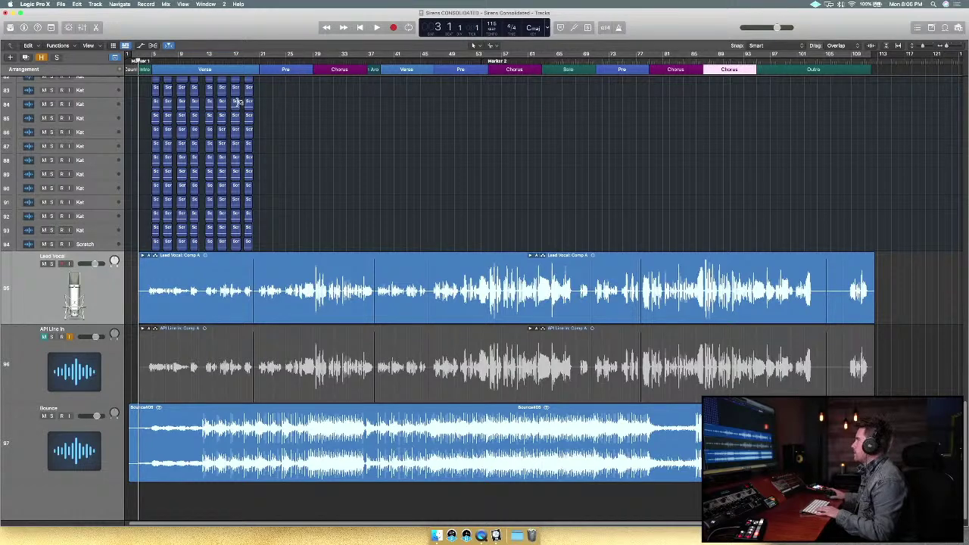
key(space)
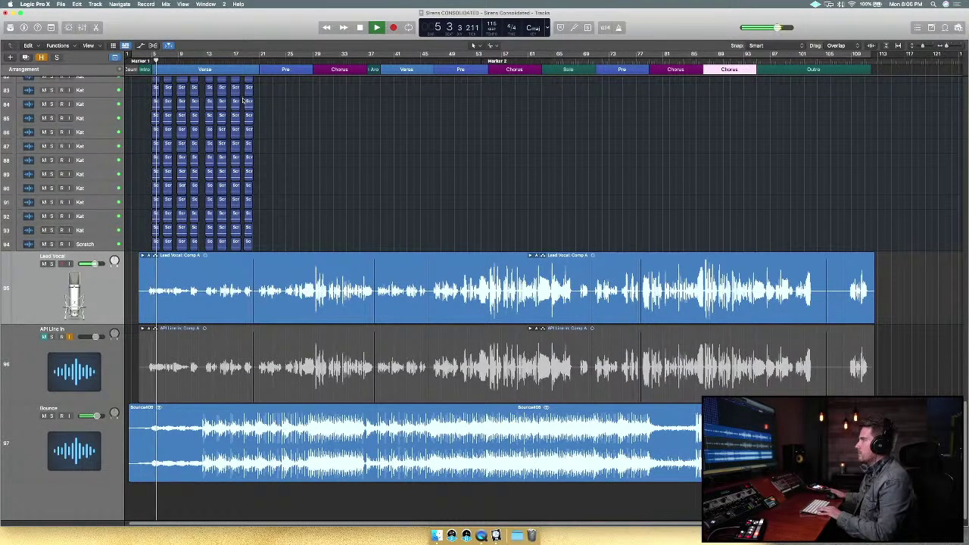
Show the mixer and collapse the OO's, Woah, Harmony, Chorus BGV, Gtrs, Acoustics and drum bus track stacks.
key(x)
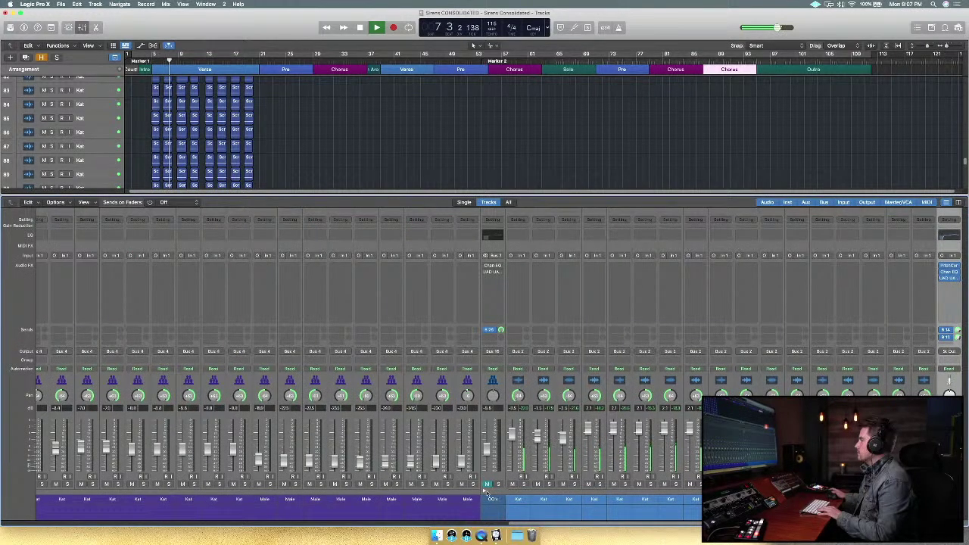
click(489, 497)
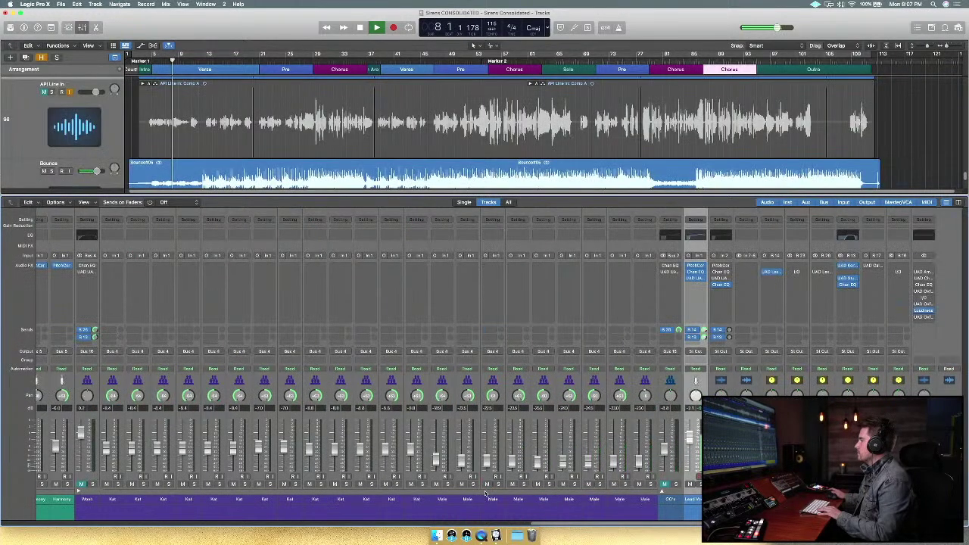
click(79, 492)
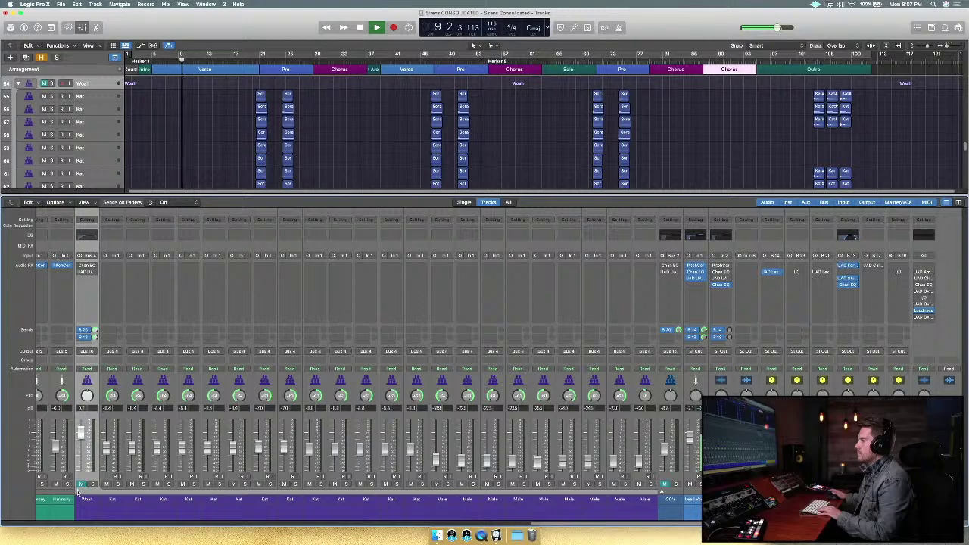
click(78, 492)
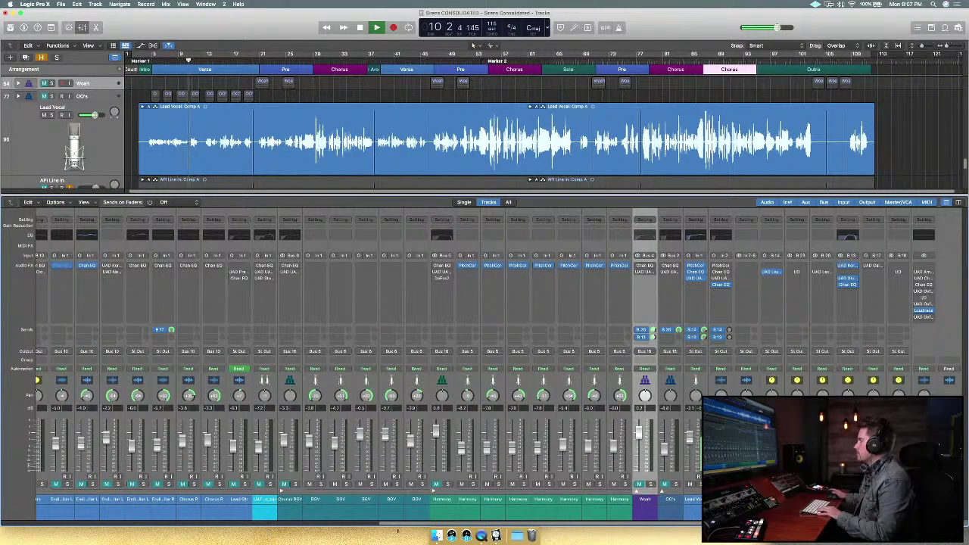
click(436, 498)
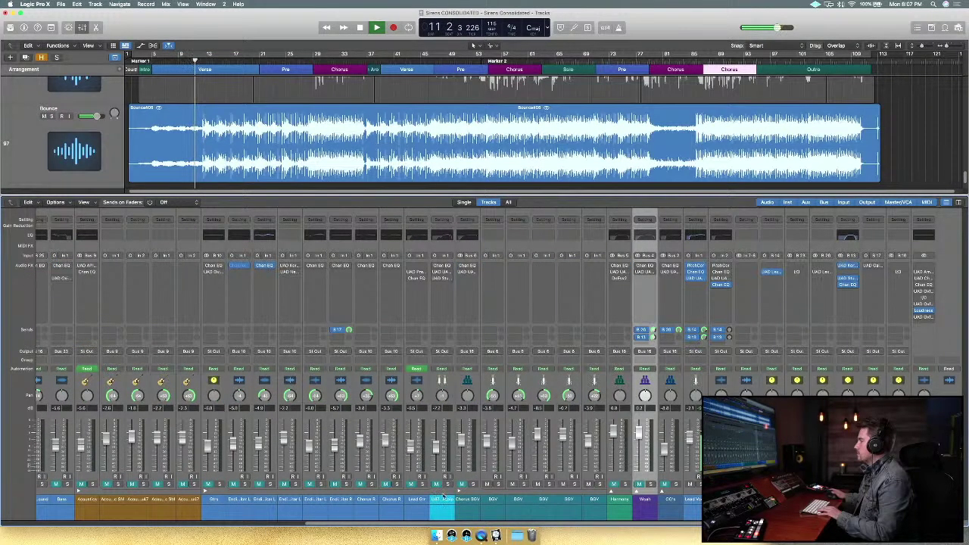
click(459, 491)
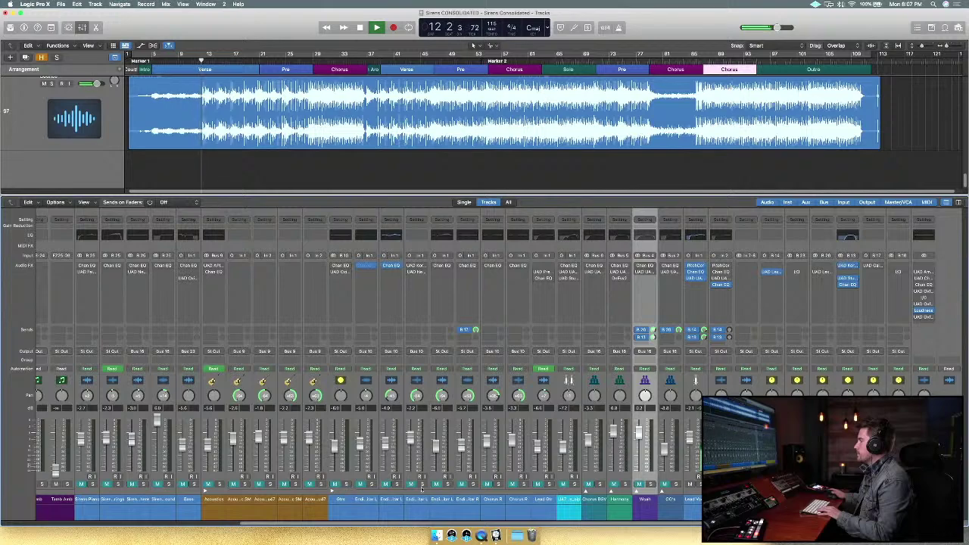
click(333, 492)
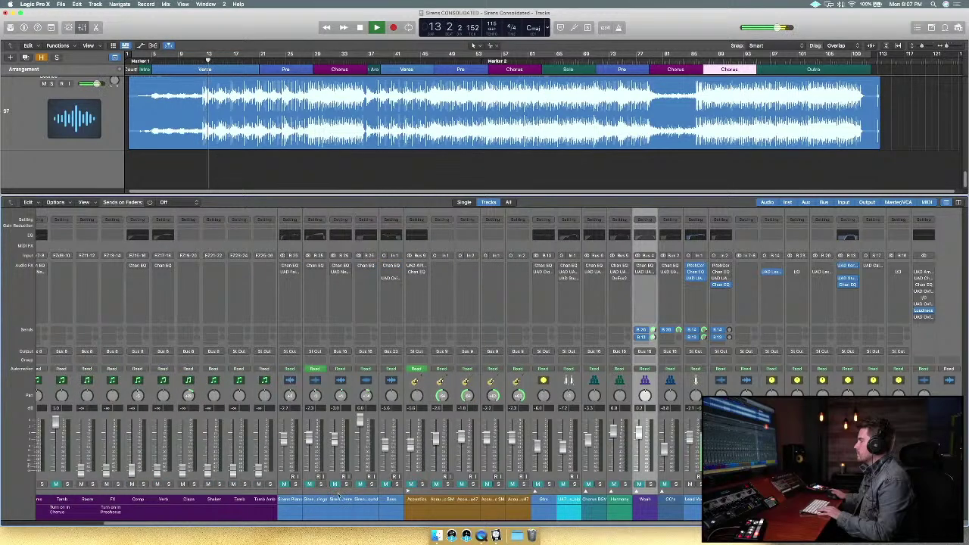
click(408, 492)
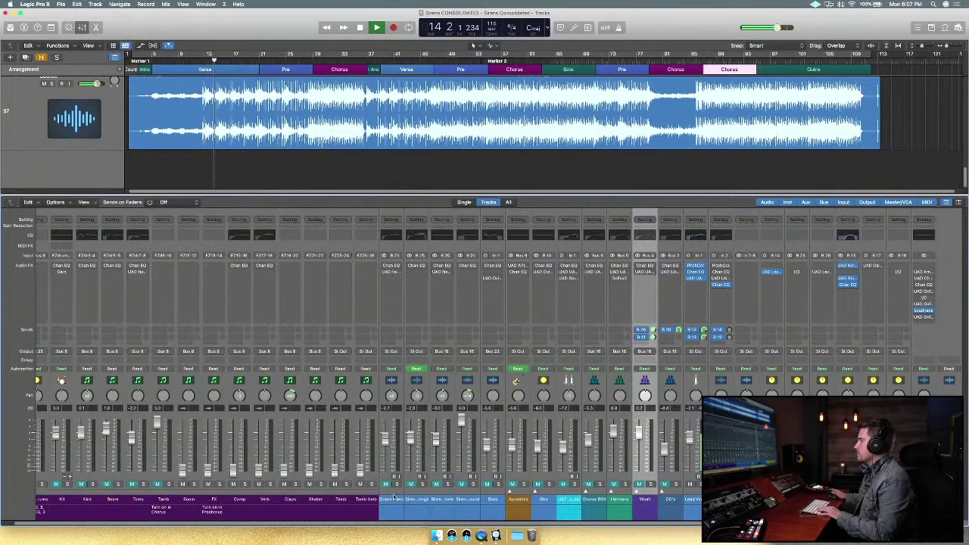
drag(312, 523, 294, 522)
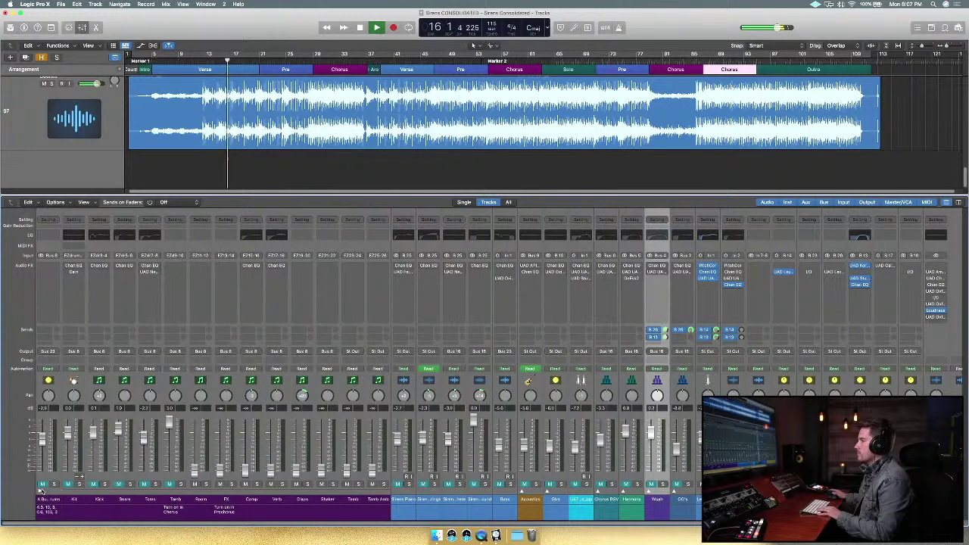
click(42, 492)
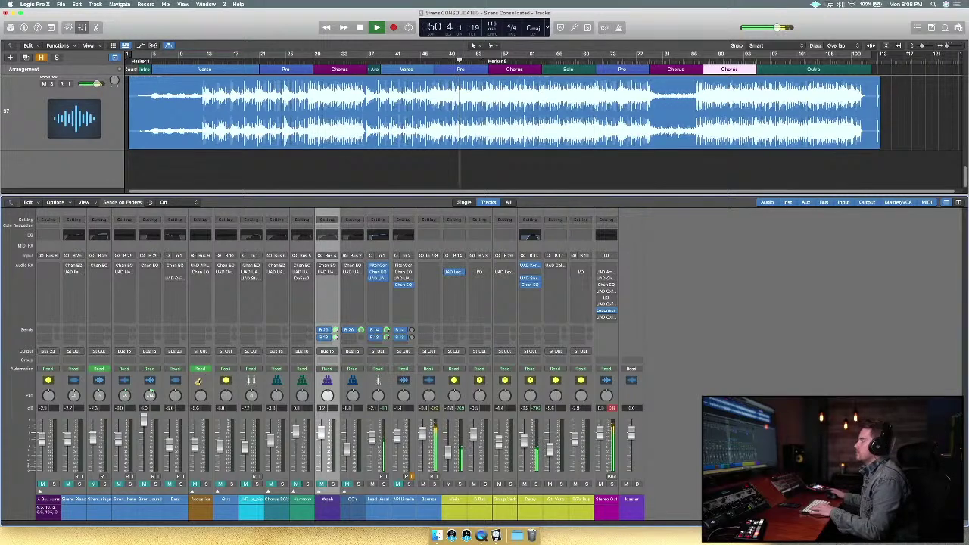
Open the UAD UA 1176LN Rev E compressor on the Lead Vocal channel and move its window clear of that channel's strip.
click(378, 278)
drag(619, 112, 519, 119)
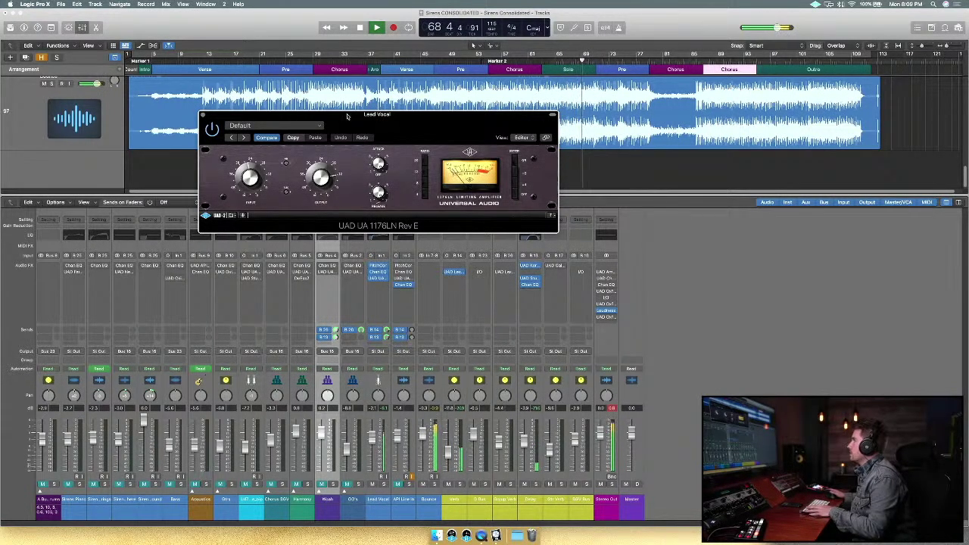
drag(375, 119, 725, 239)
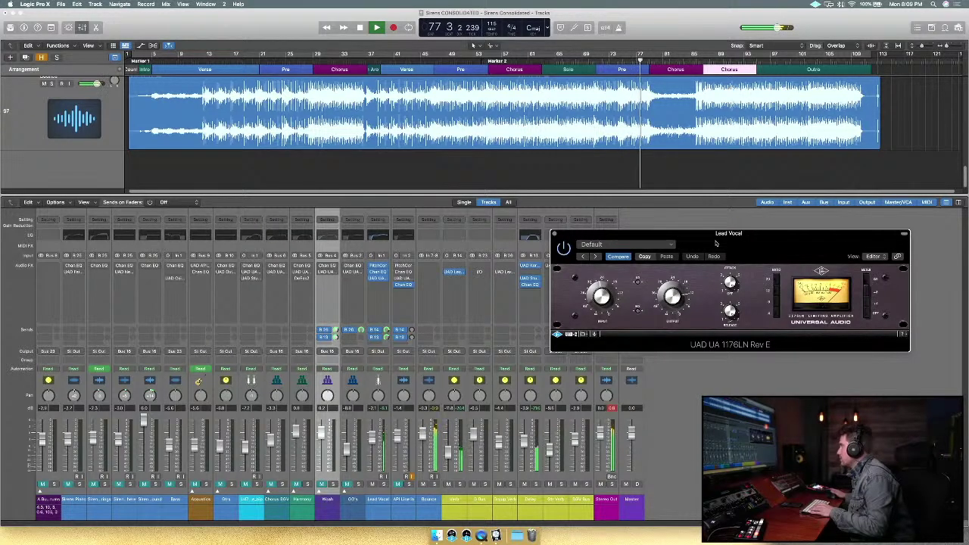
Stop playback and hide the mixer, with the compressor window moved below the Lead Vocal waveform.
scroll(639, 132, up, 2)
scroll(639, 132, up, 5)
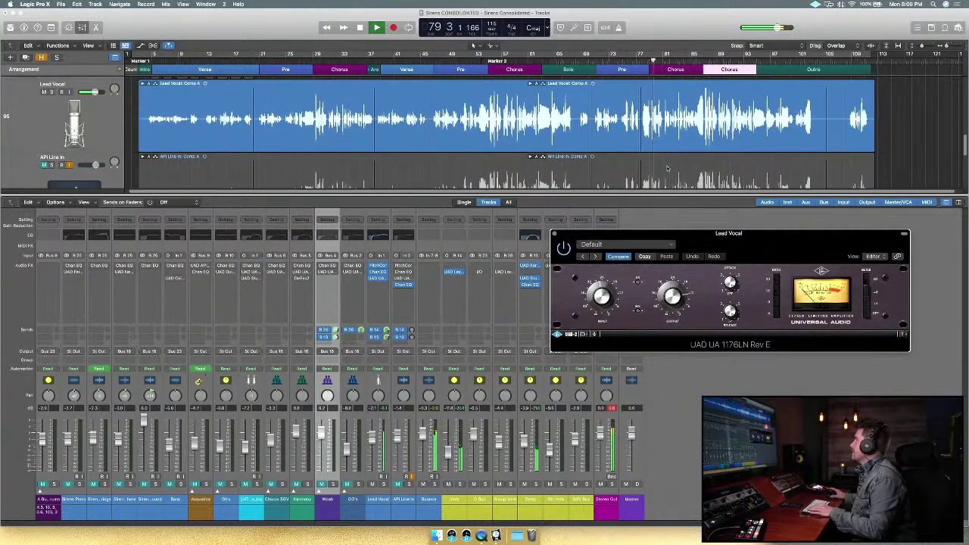
key(space)
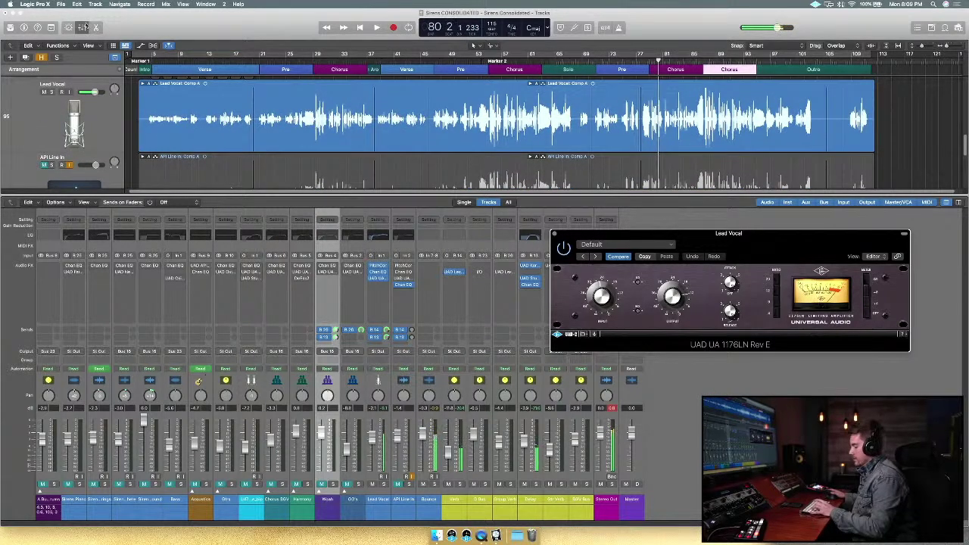
click(83, 27)
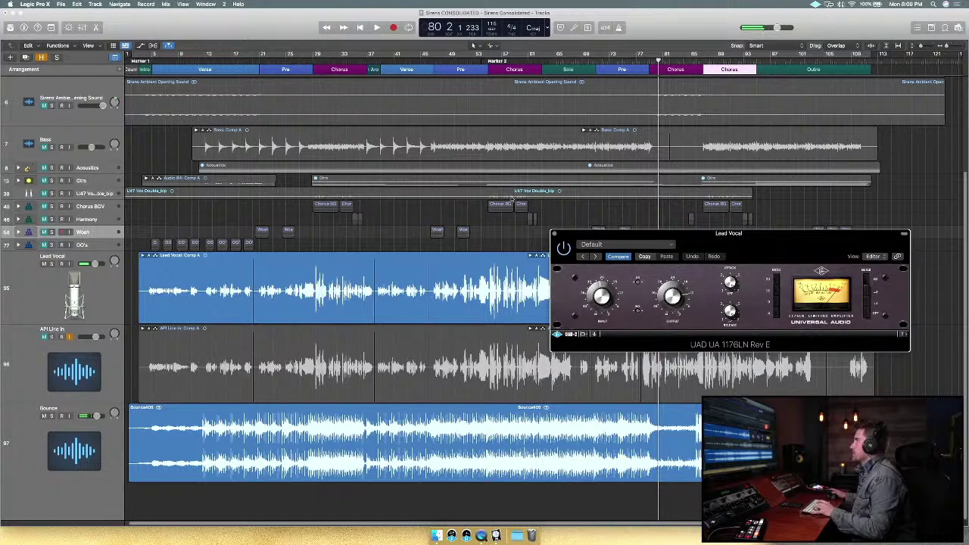
drag(594, 234, 475, 420)
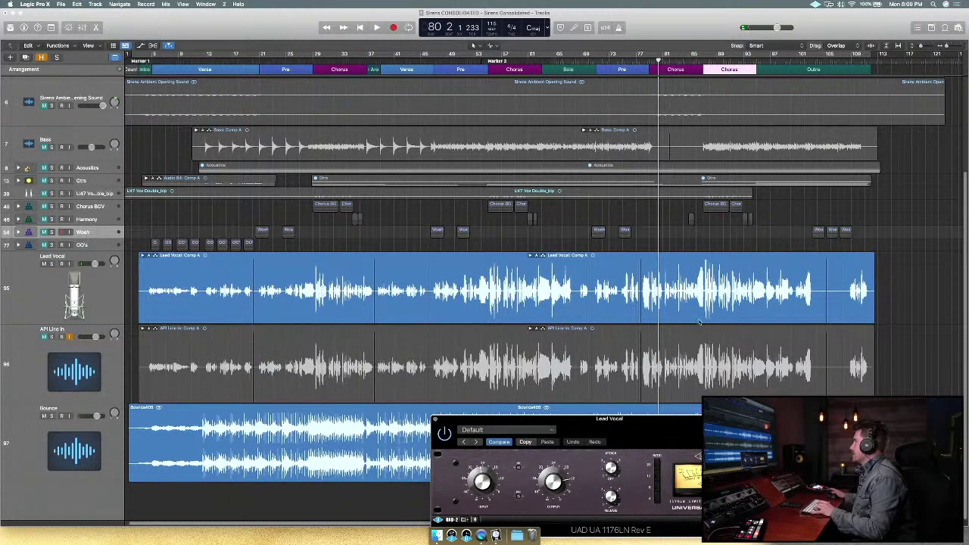
Expand the Lead Vocal take folder and look through all of its takes down to Take 4.
click(530, 256)
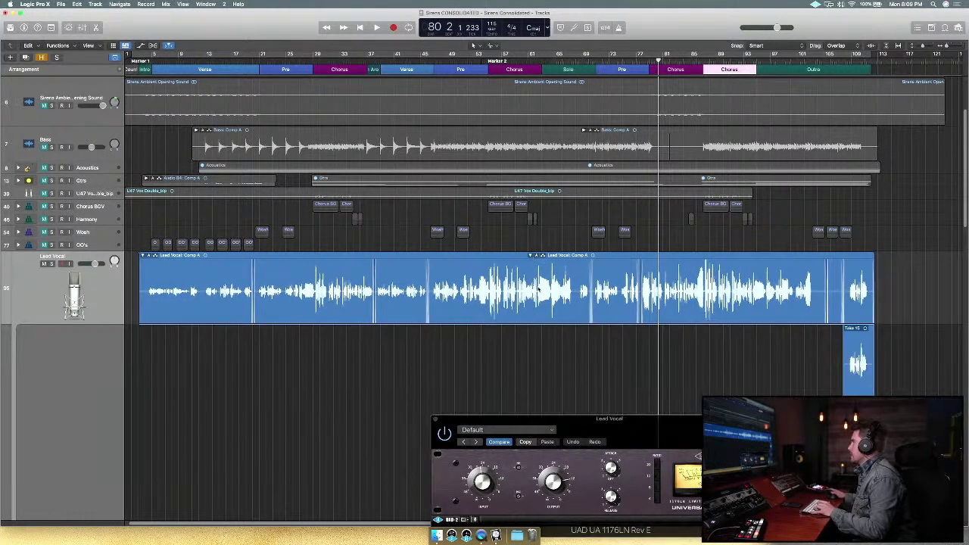
scroll(537, 287, down, 5)
scroll(540, 294, down, 10)
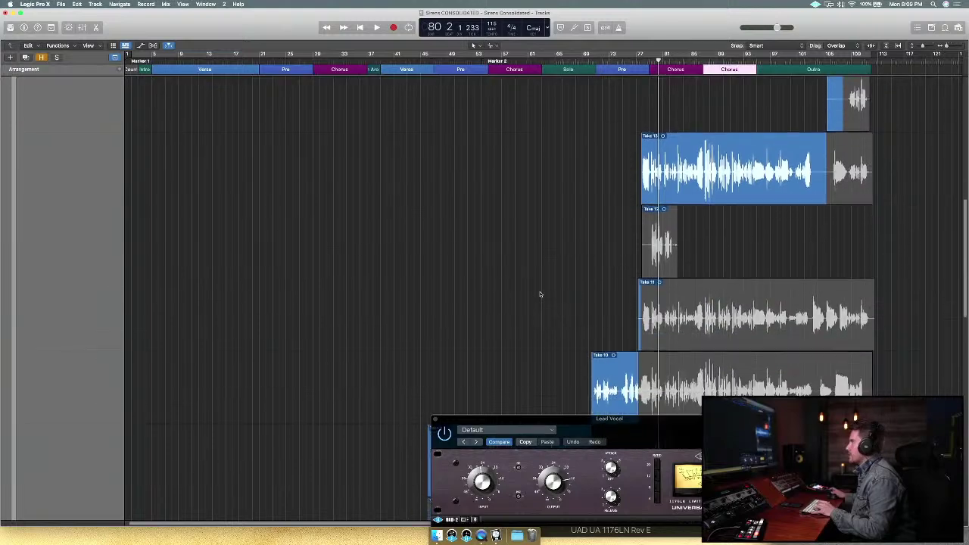
scroll(540, 294, down, 5)
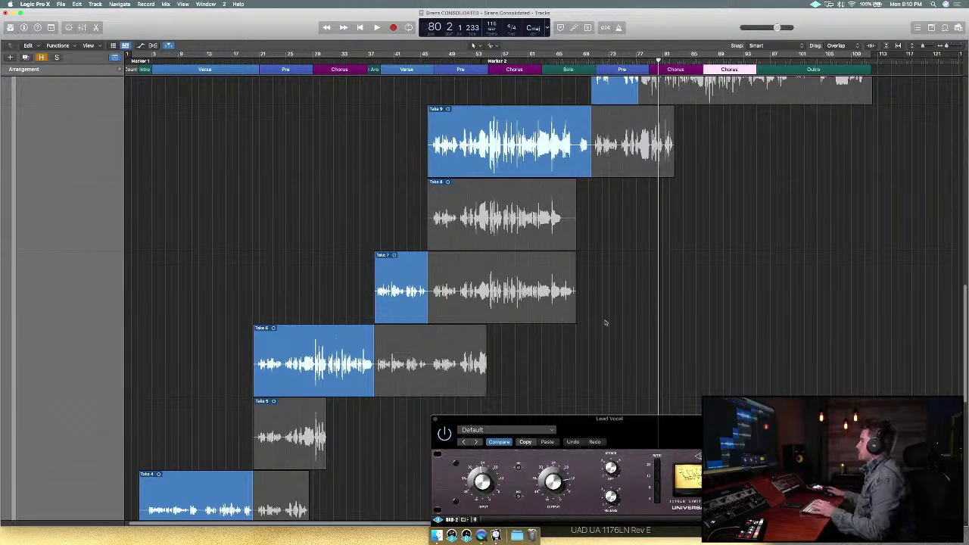
Move the 1176LN compressor window up, hide its header, and collapse the Lead Vocal take folder.
drag(609, 430, 715, 305)
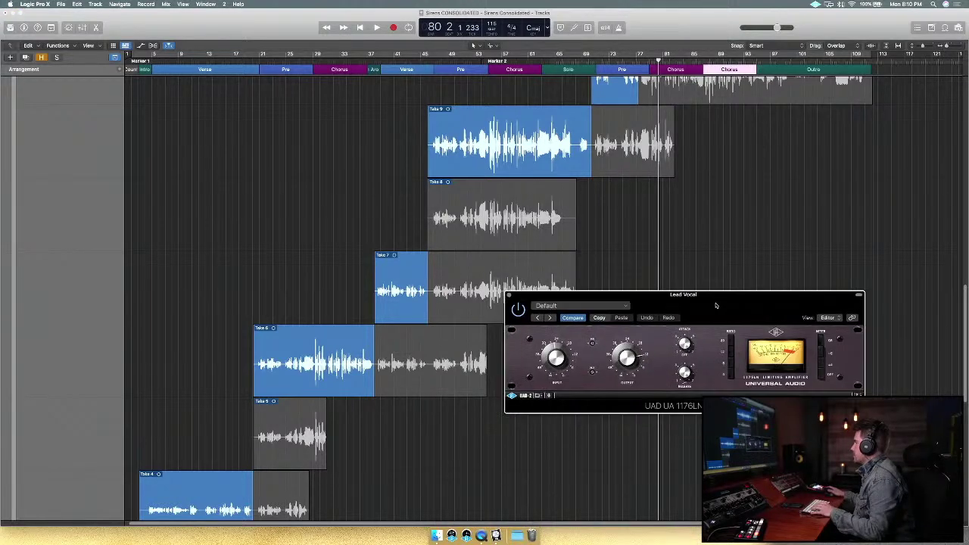
double_click(723, 299)
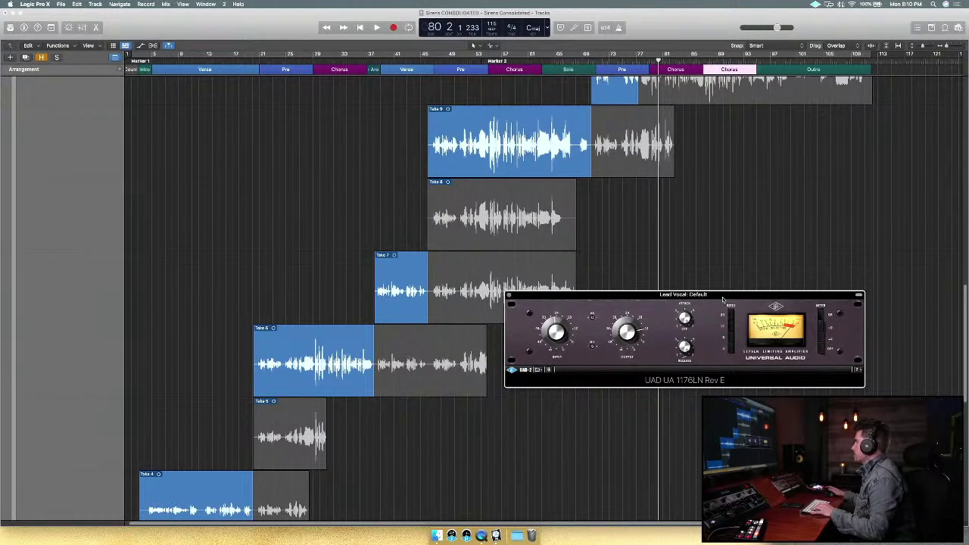
scroll(284, 178, up, 10)
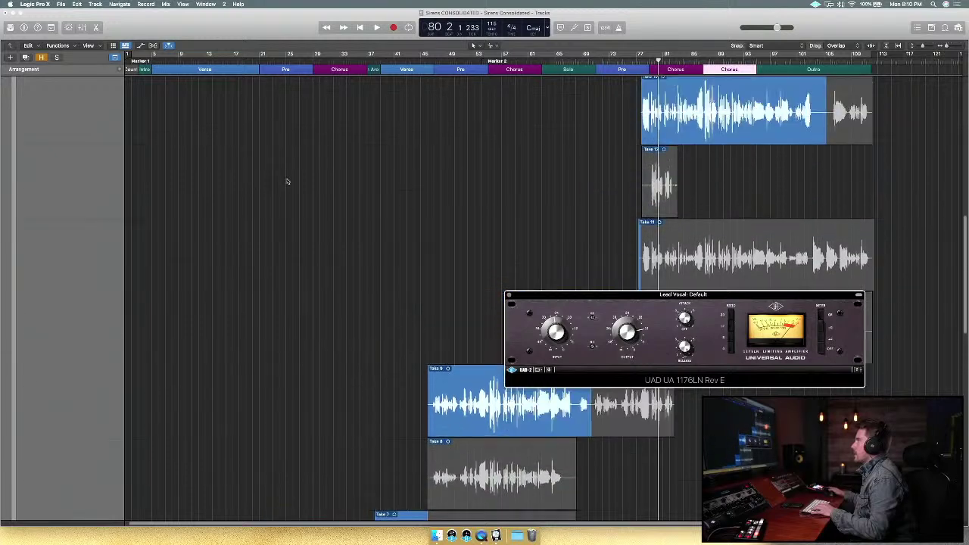
scroll(287, 182, up, 8)
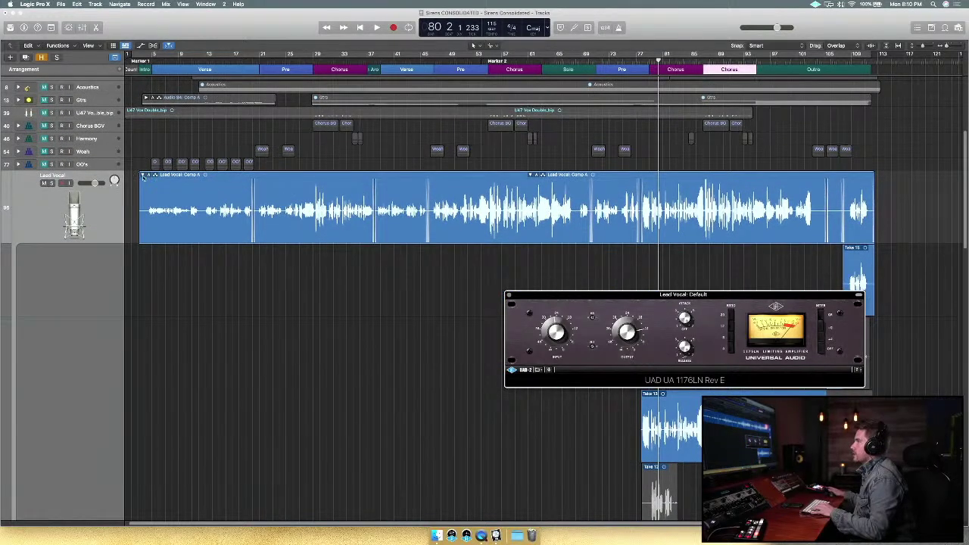
click(143, 175)
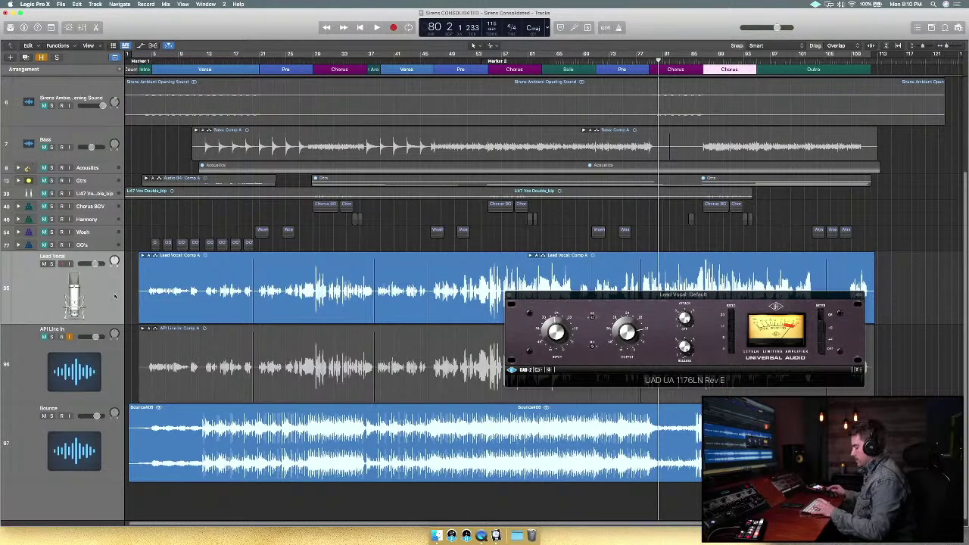
Unmute the API Line In track and bypass all audio effects on the Lead Vocal and API Line In channels in the mixer.
click(44, 338)
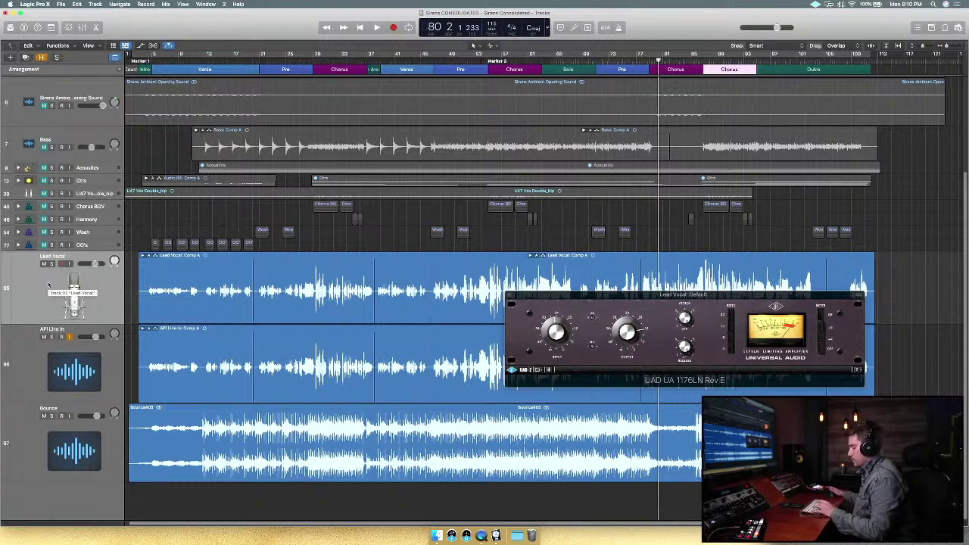
key(x)
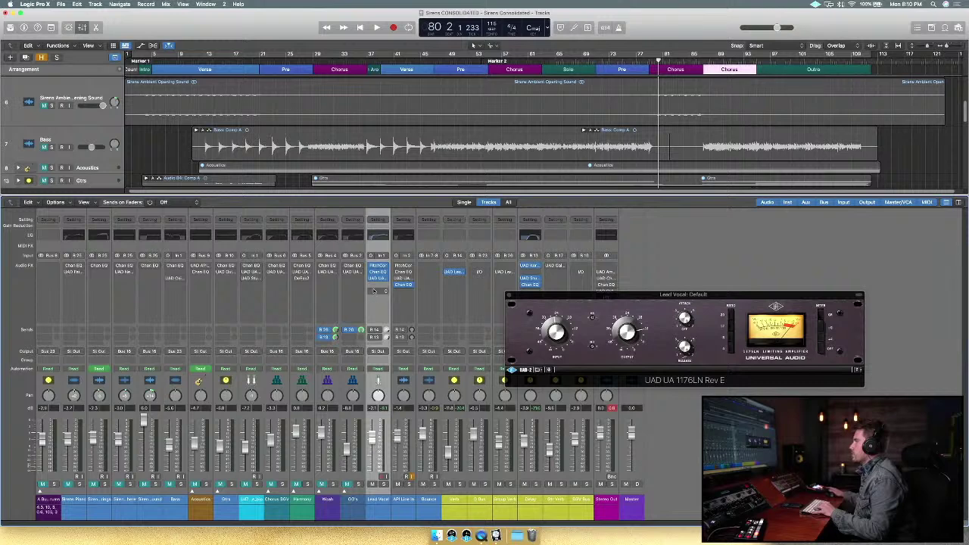
click(372, 277)
click(371, 277)
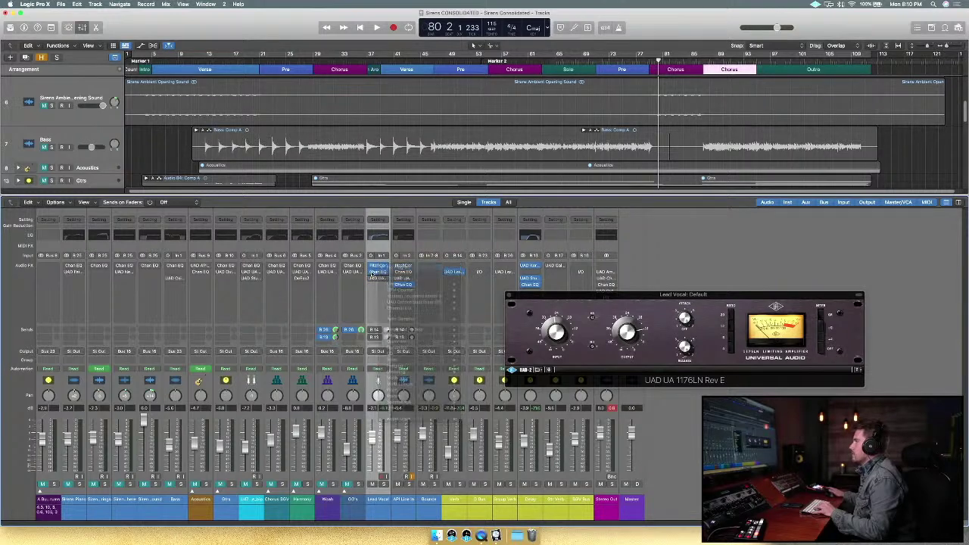
click(372, 271)
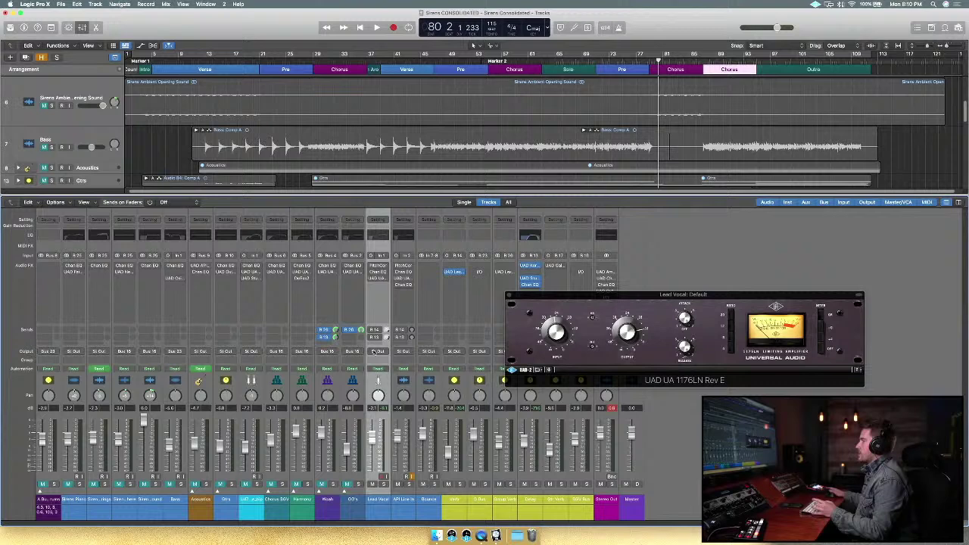
Insert a Gain utility plug-in in the API Line In channel's next free effect slot and enable its phase invert.
click(407, 294)
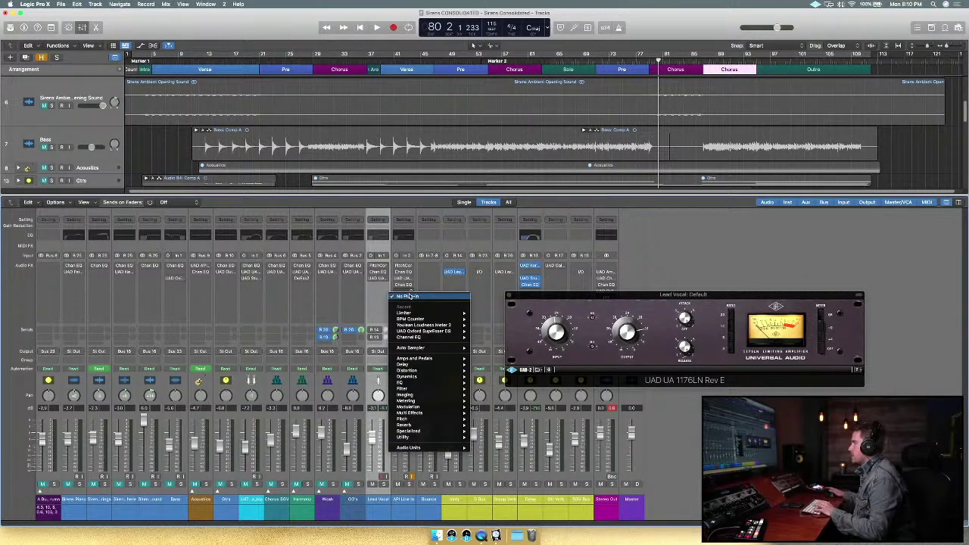
mouse_move(427, 421)
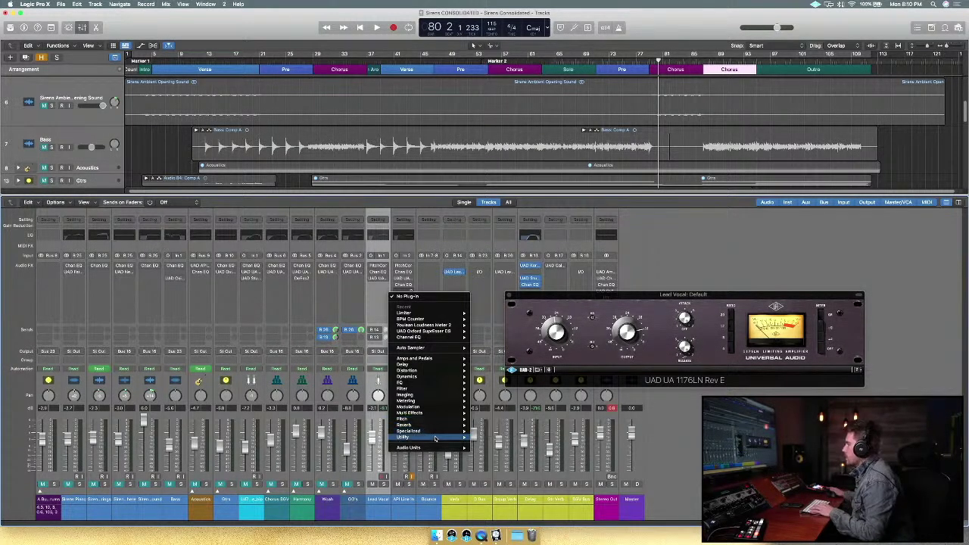
mouse_move(435, 438)
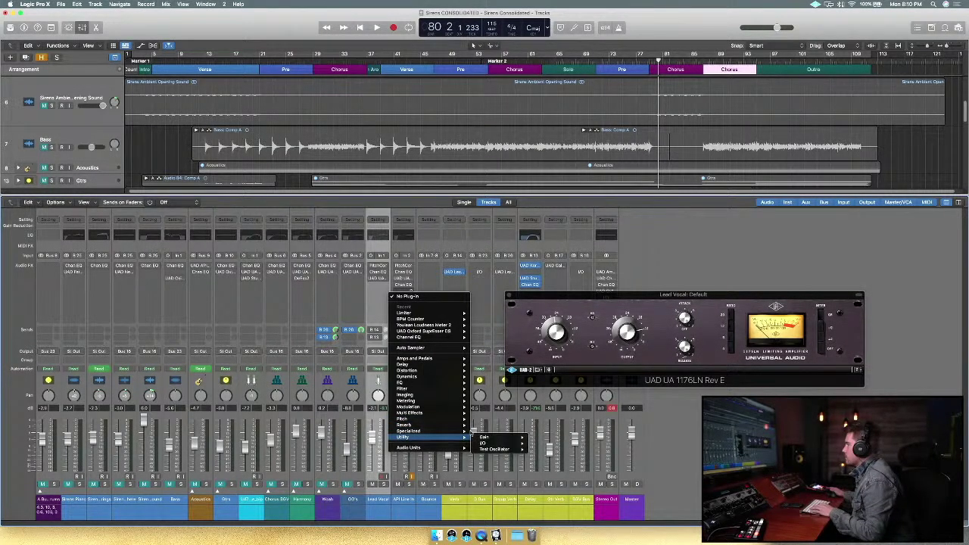
click(485, 437)
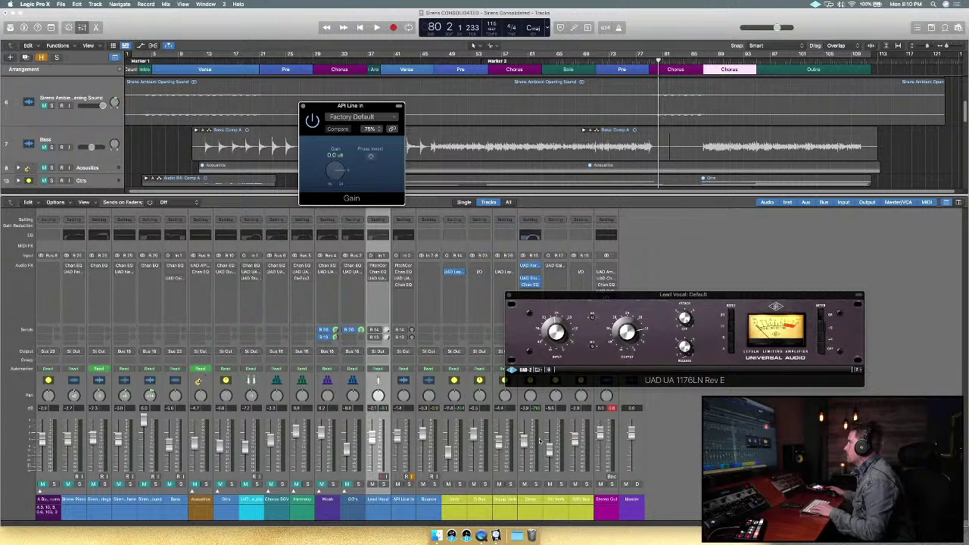
click(371, 158)
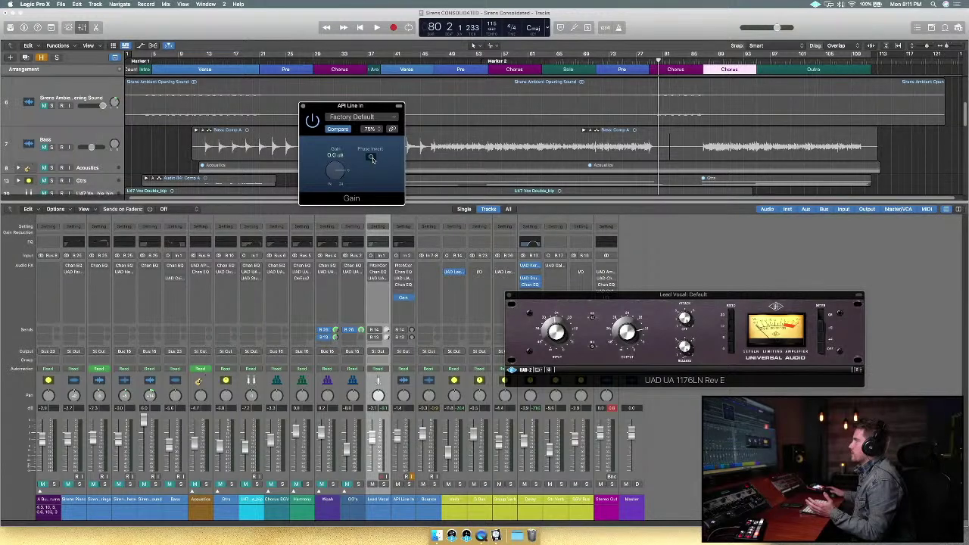
Move the compressor window away from the vocal channel strips and solo the Lead Vocal, with its track in view.
drag(528, 296, 583, 262)
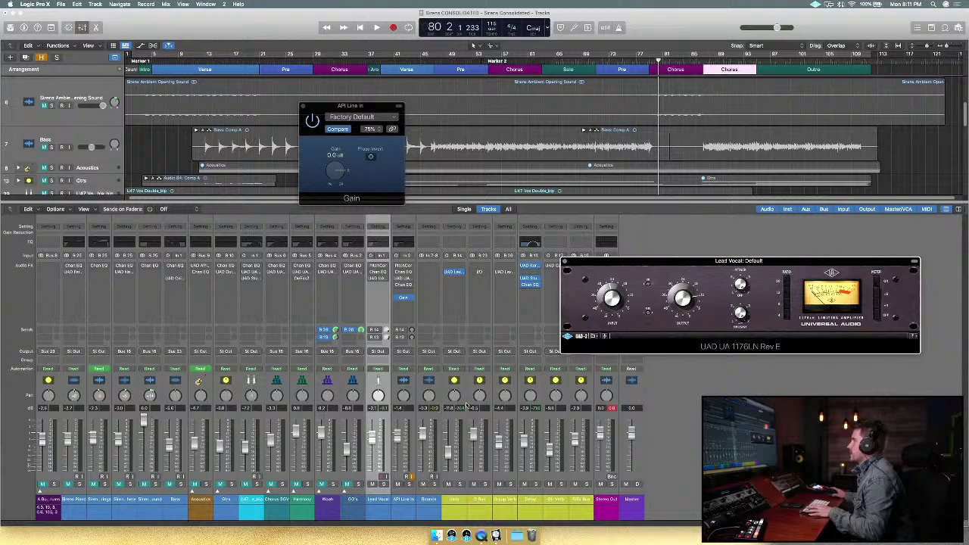
click(384, 484)
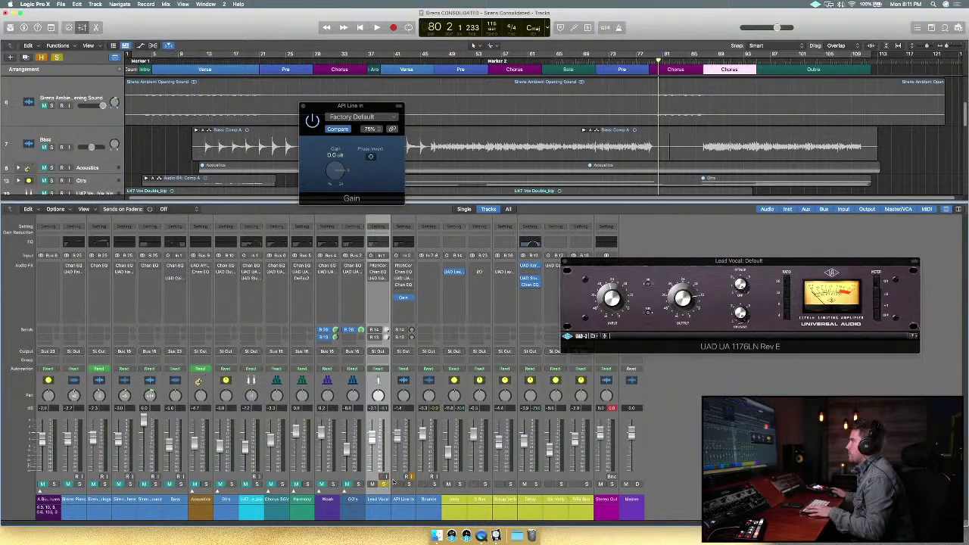
scroll(474, 140, down, 15)
scroll(476, 144, up, 4)
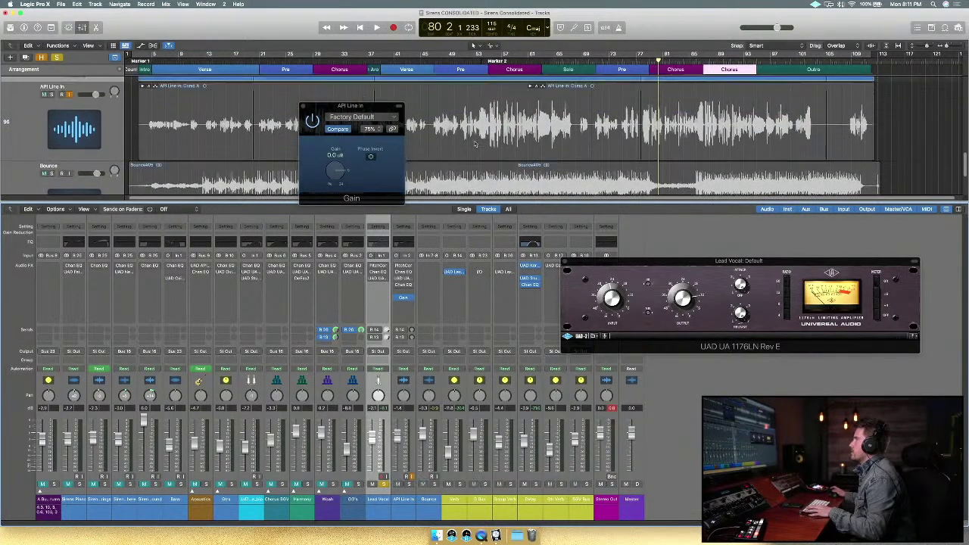
scroll(475, 144, up, 2)
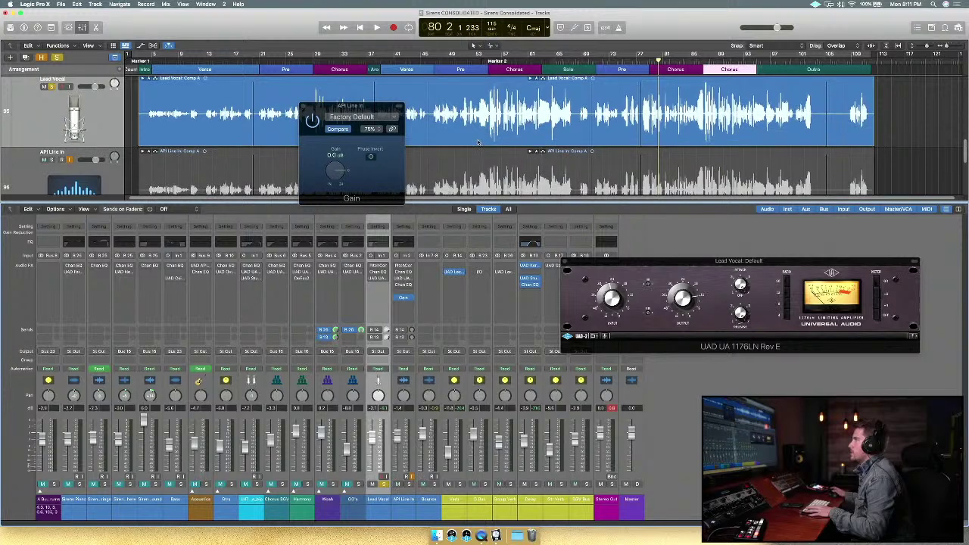
Set a cycle range over the second Pre section and audition the soloed Lead Vocal in it.
key(space)
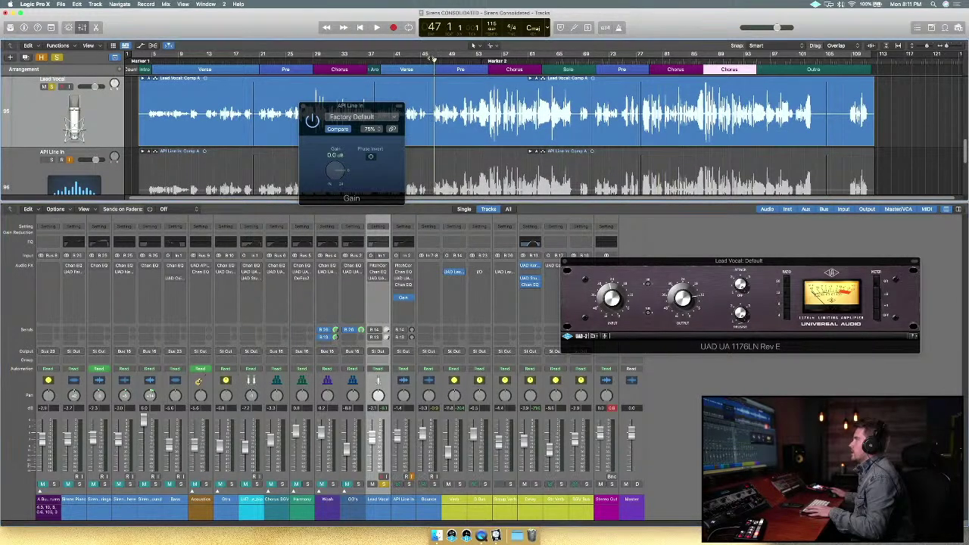
drag(433, 58, 485, 63)
key(space)
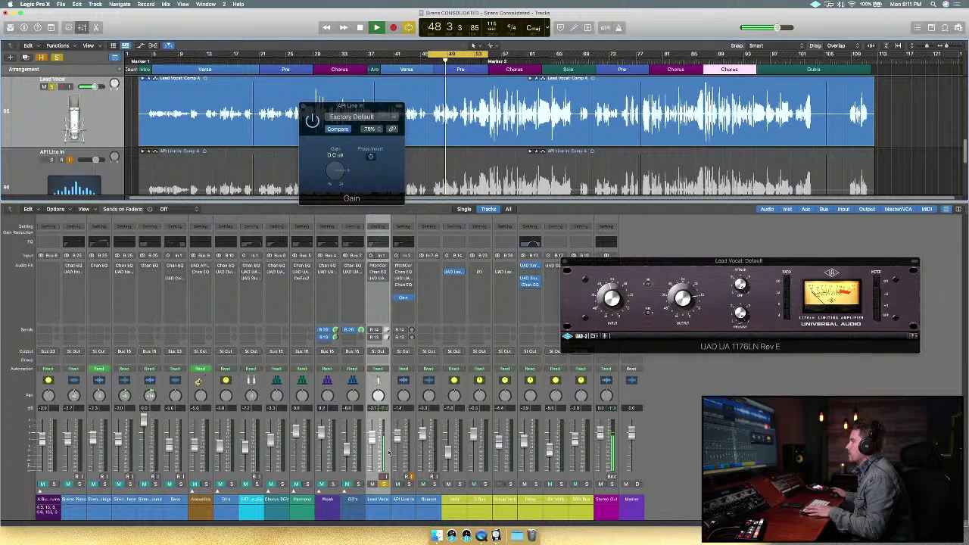
key(space)
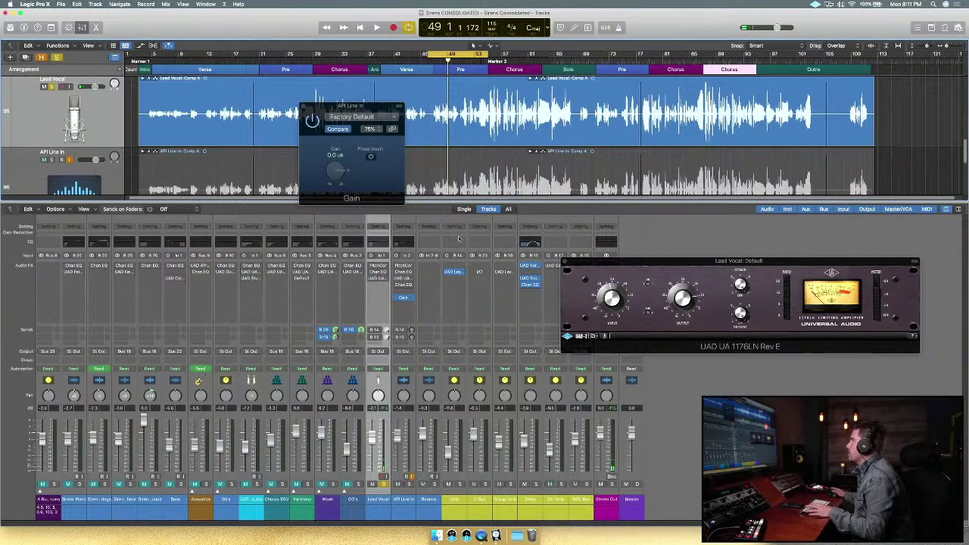
Solo API Line In instead of the Lead Vocal and audition it over the cycle range.
click(409, 484)
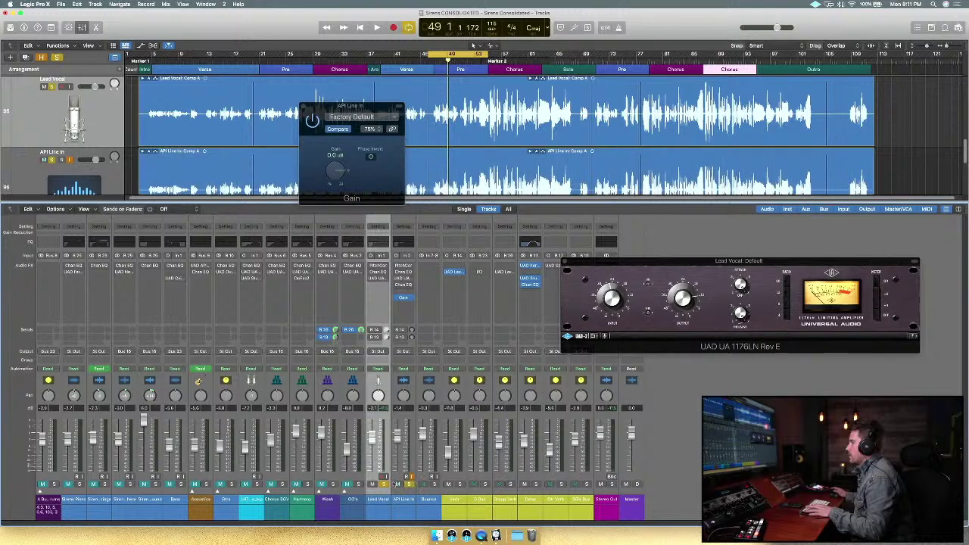
click(384, 484)
key(space)
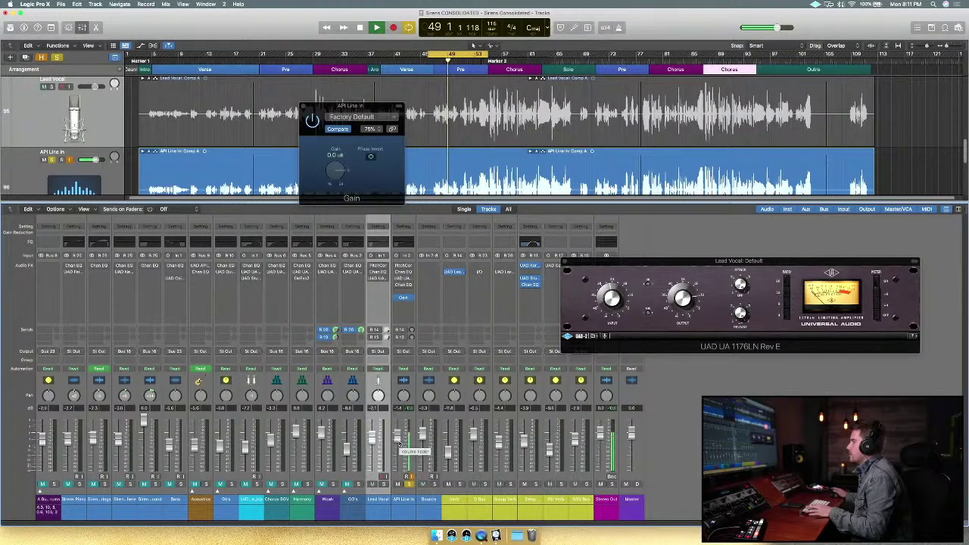
key(space)
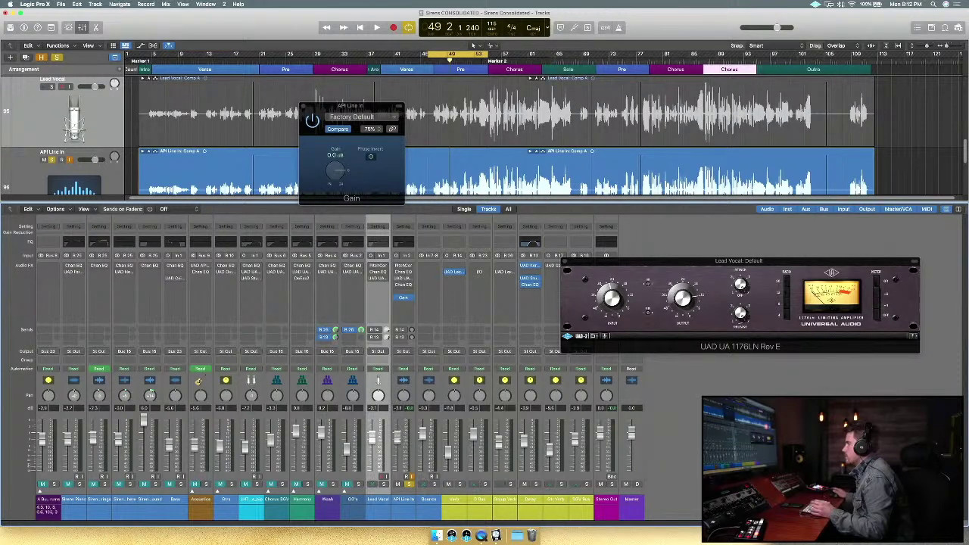
Lower the API Line In fader to about -2.0 dB while playing the cycle, with no channel selected in the mixer.
key(space)
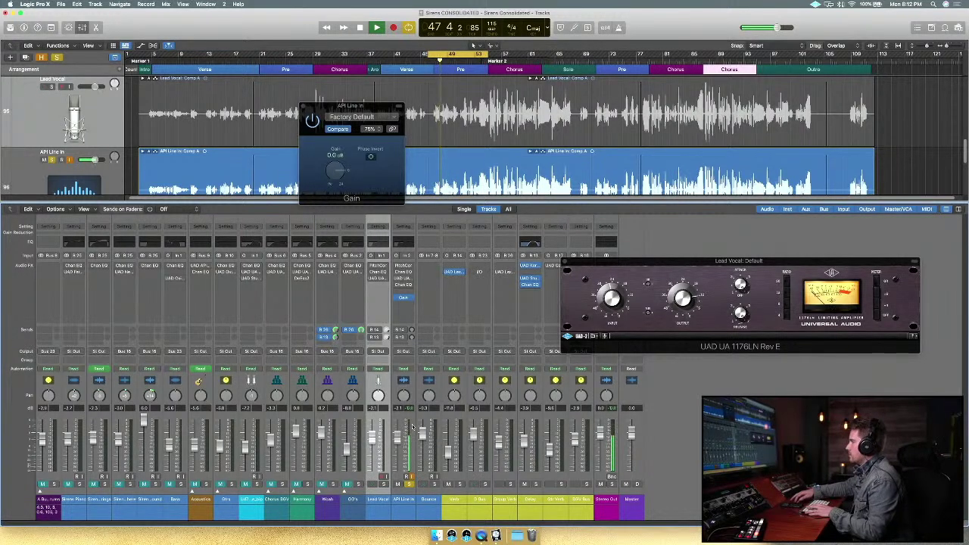
key(space)
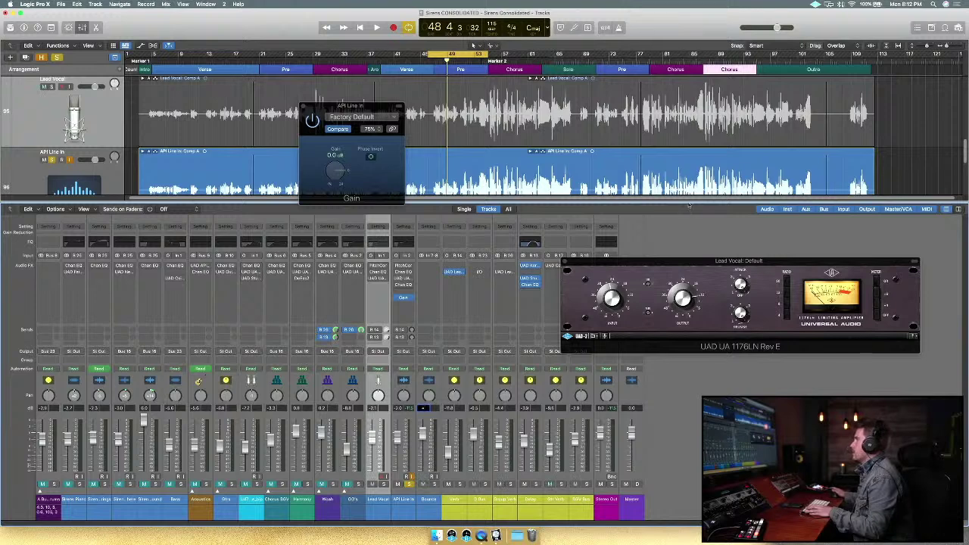
click(705, 227)
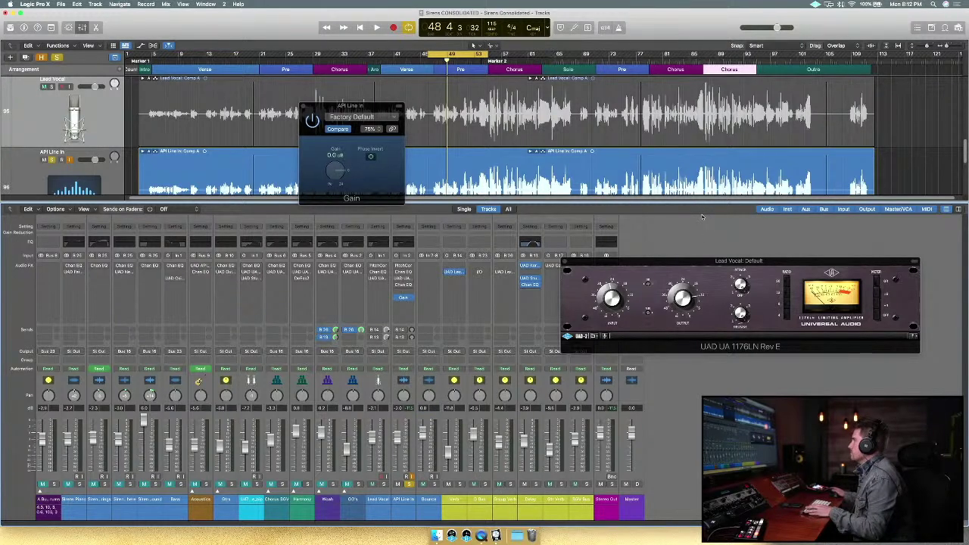
key(space)
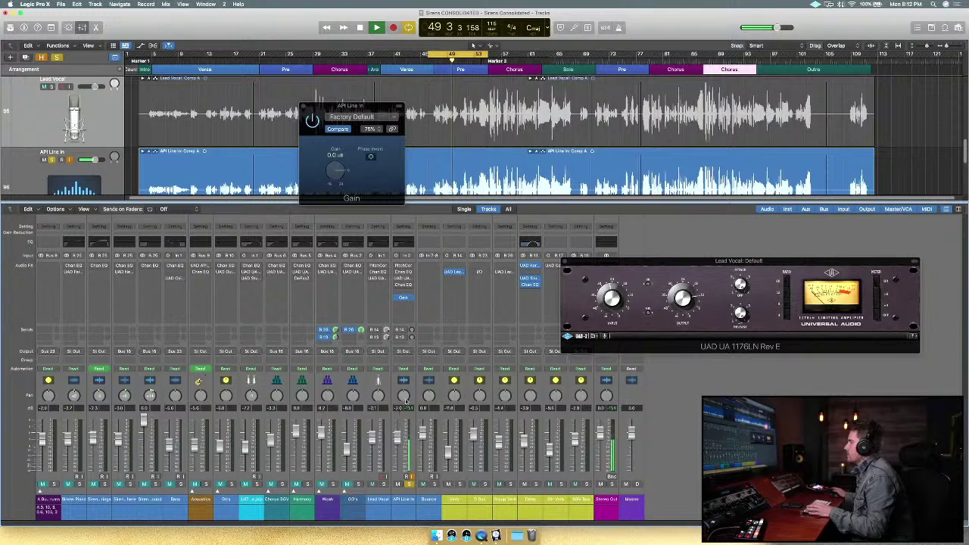
click(362, 27)
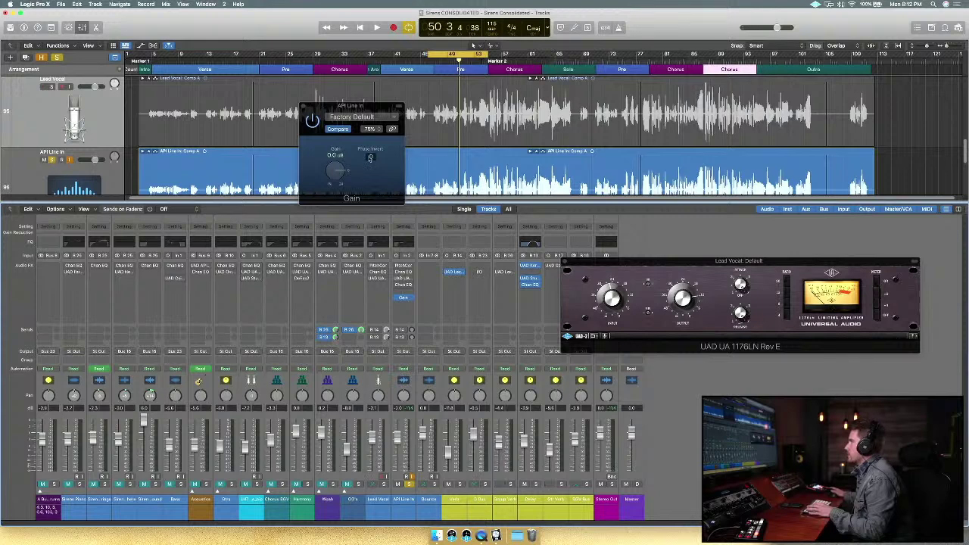
Solo the Lead Vocal together with API Line In, play the cycle, and toggle the Gain plug-in's phase invert.
click(384, 484)
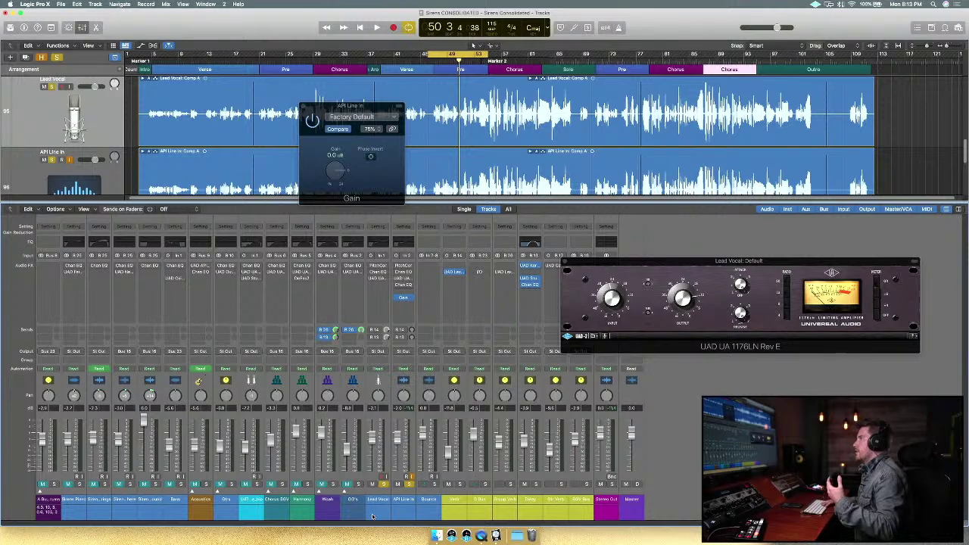
key(space)
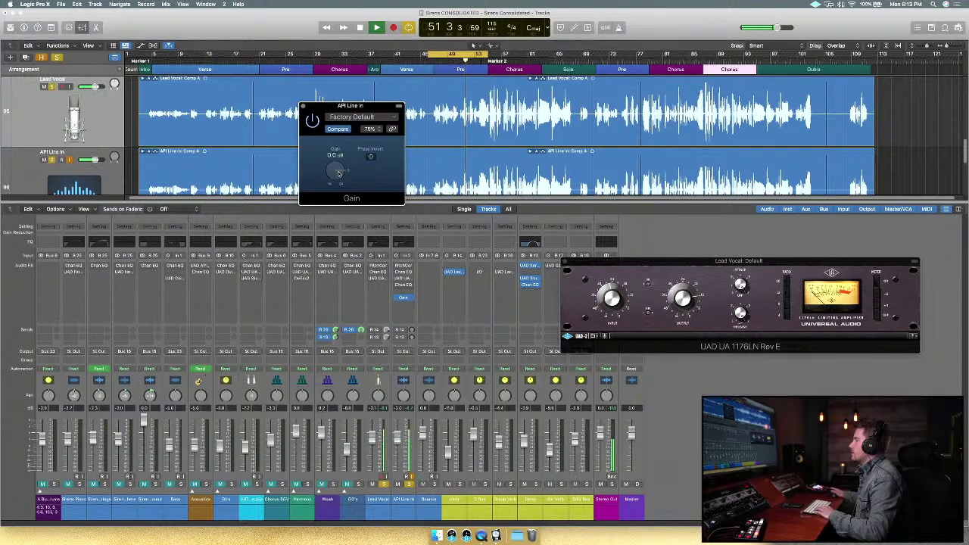
click(373, 158)
click(372, 158)
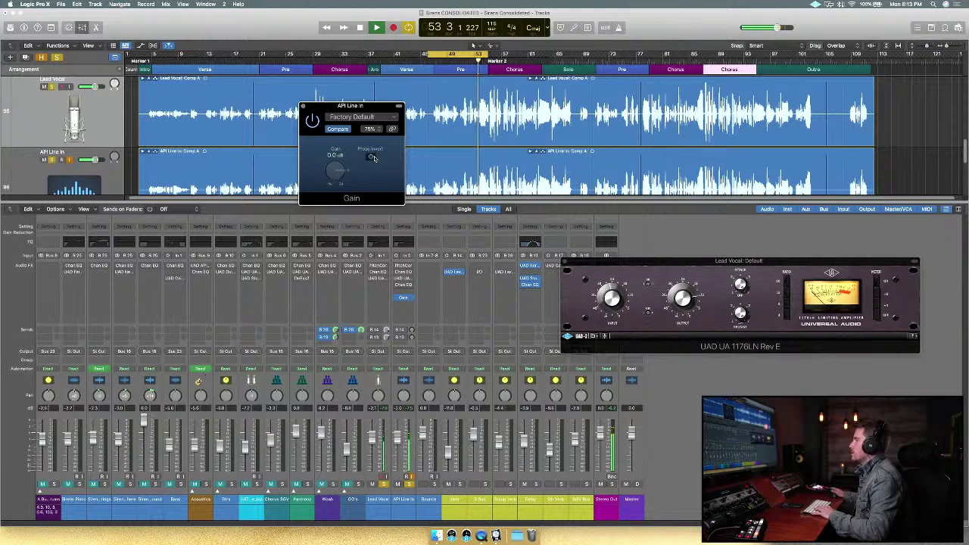
Replay the cycle with Lead Vocal and API Line In soloed together and fine-tune the API Line In level to -2.4 dB.
key(space)
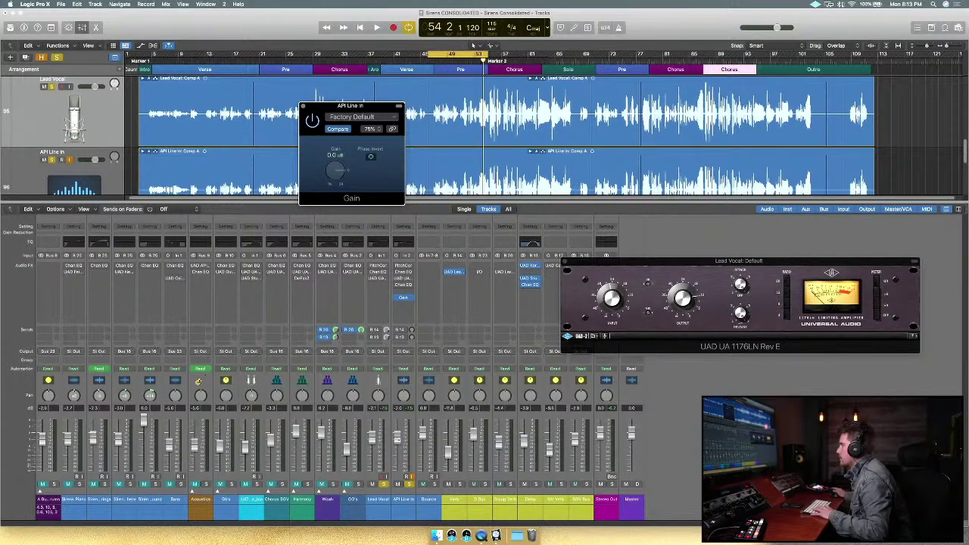
key(space)
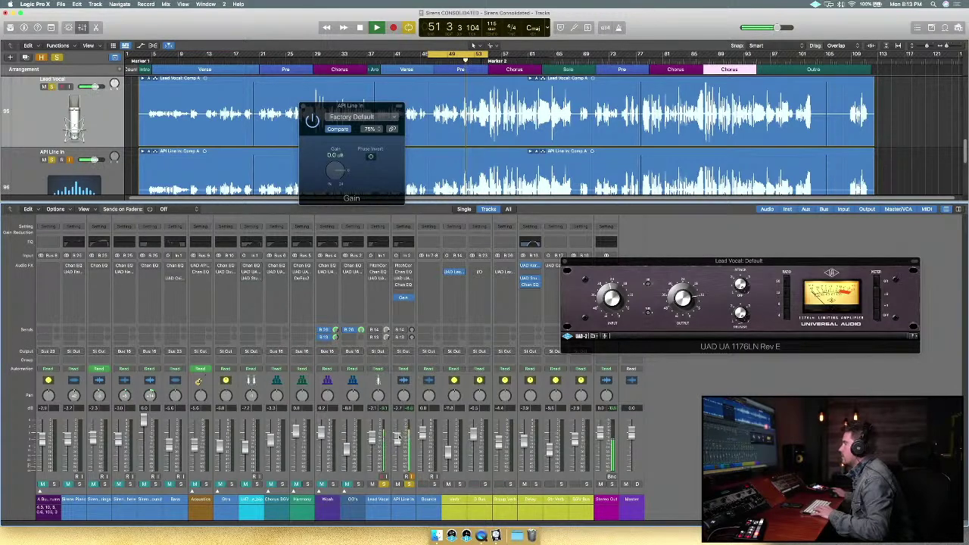
key(space)
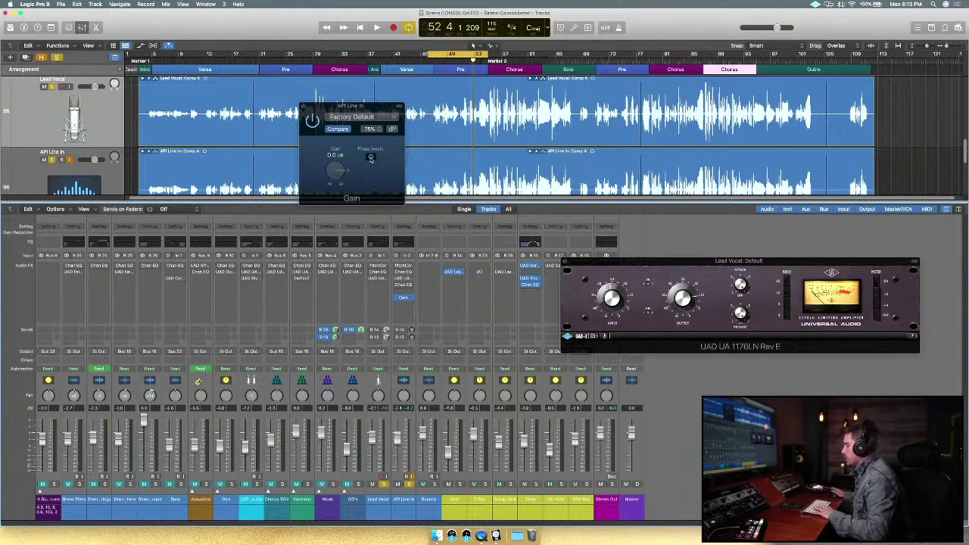
Play the cycle and toggle the Gain plug-in's phase invert on API Line In to check the null at the adjusted level.
key(space)
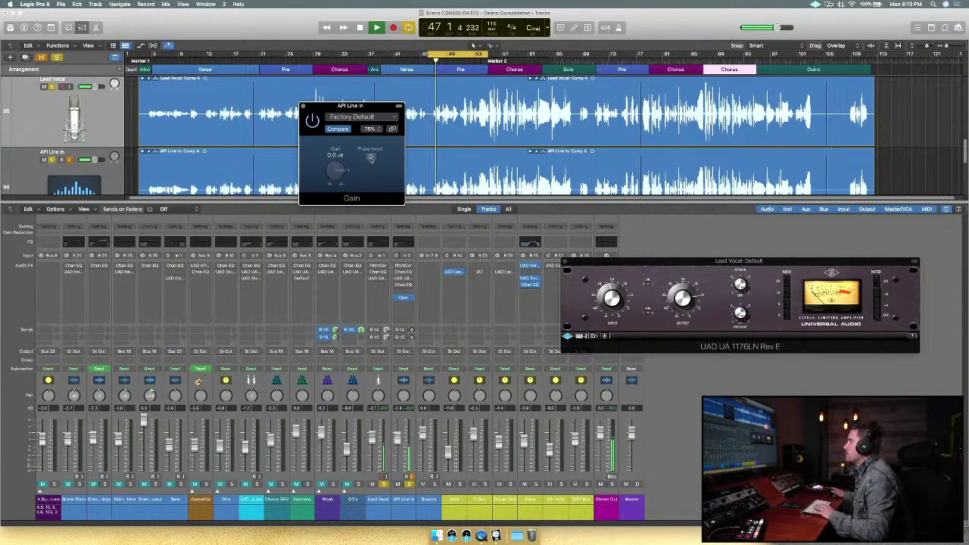
click(371, 158)
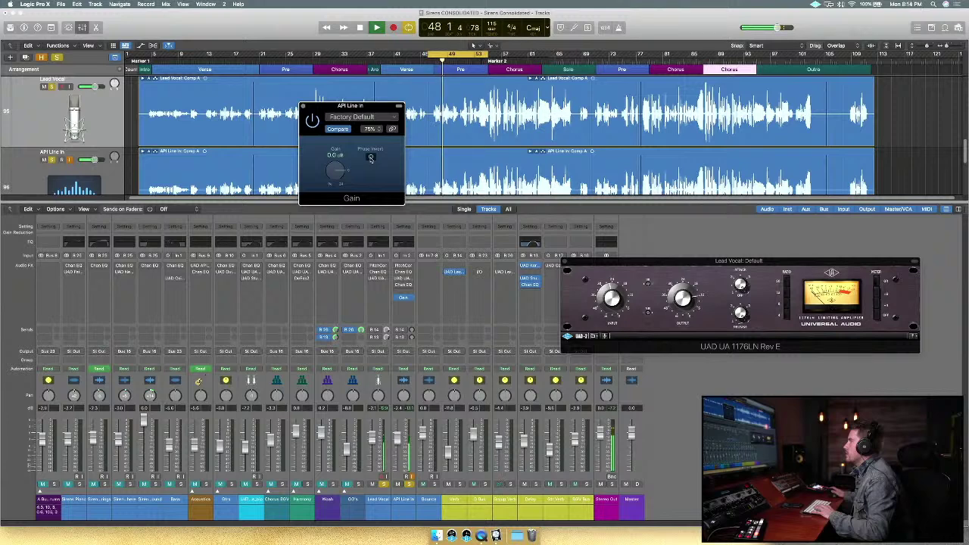
click(371, 157)
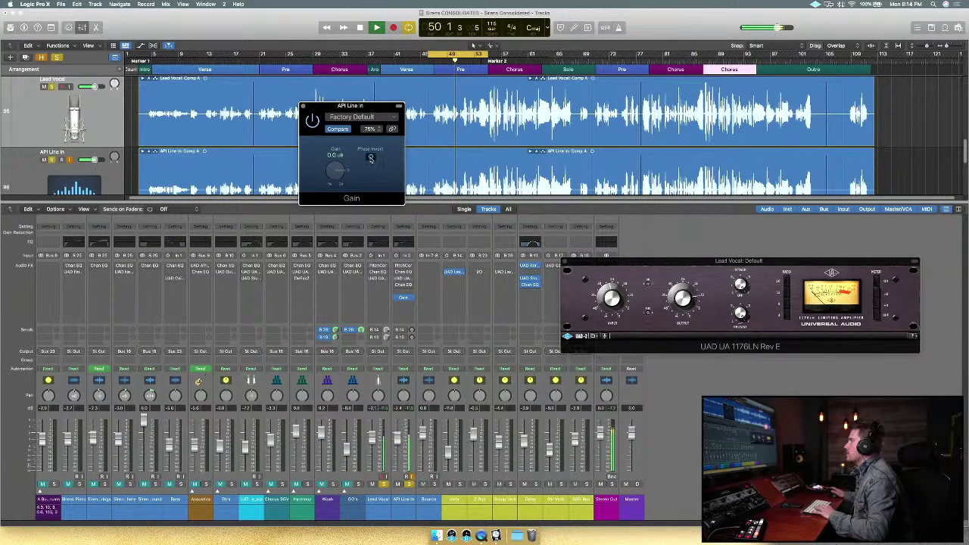
key(space)
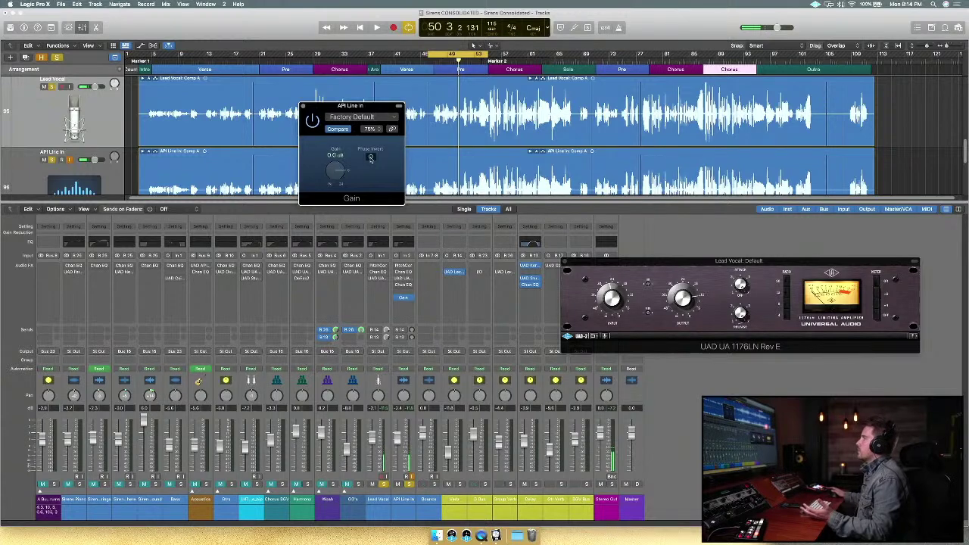
Open the Channel EQ on API Line In, shrink its window to 102%, and move it over the mixer.
click(403, 284)
drag(880, 38, 421, 106)
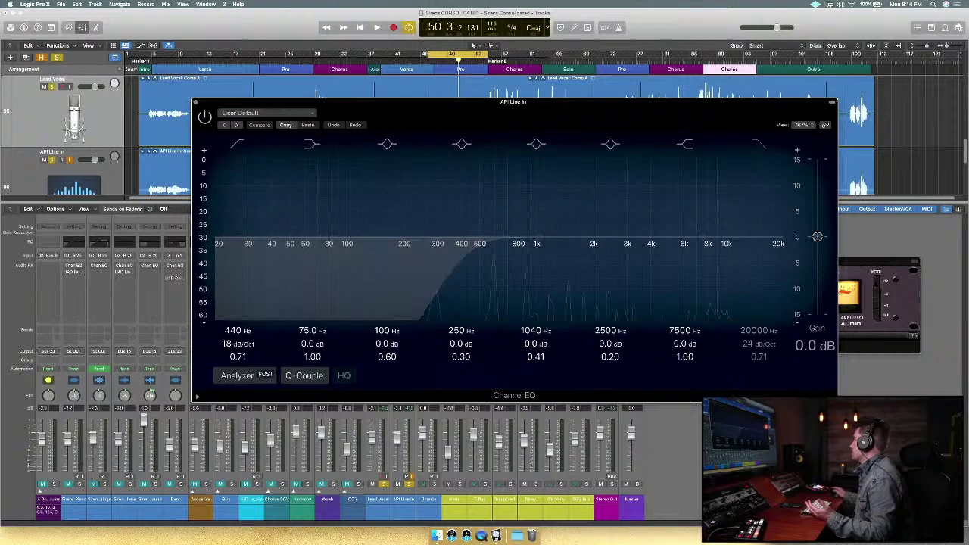
drag(837, 401, 585, 296)
drag(543, 107, 719, 220)
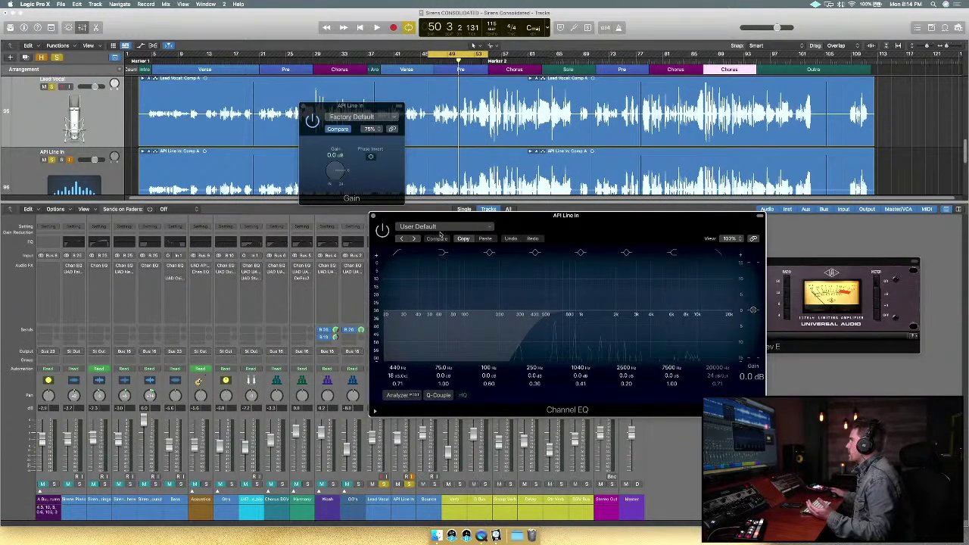
Enable the API Line In Channel EQ, recall its default setting, and place its window lower over the mixer.
click(384, 231)
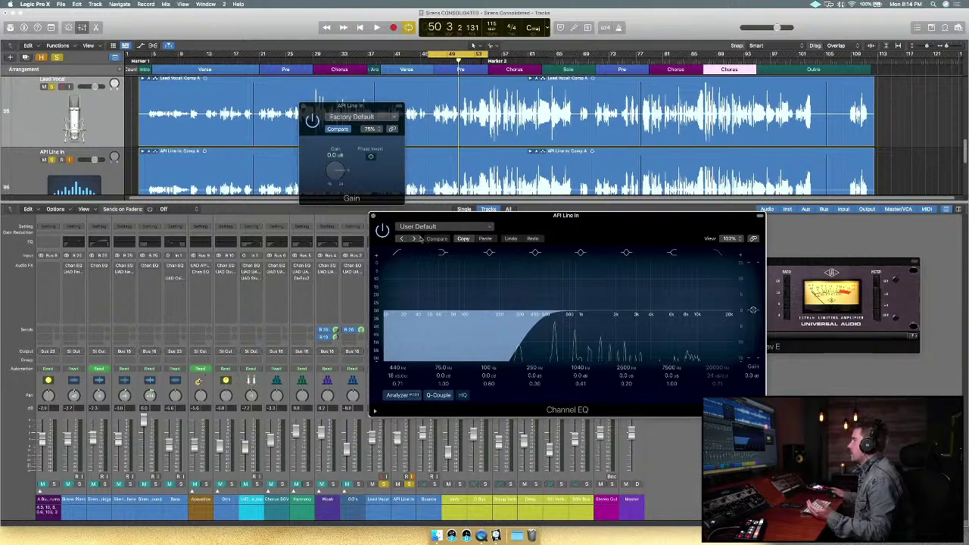
click(429, 228)
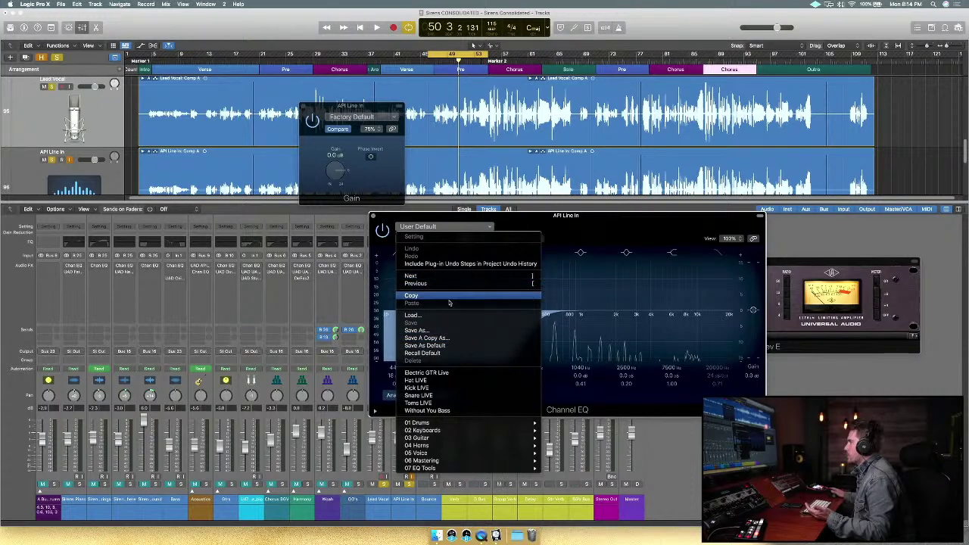
click(454, 353)
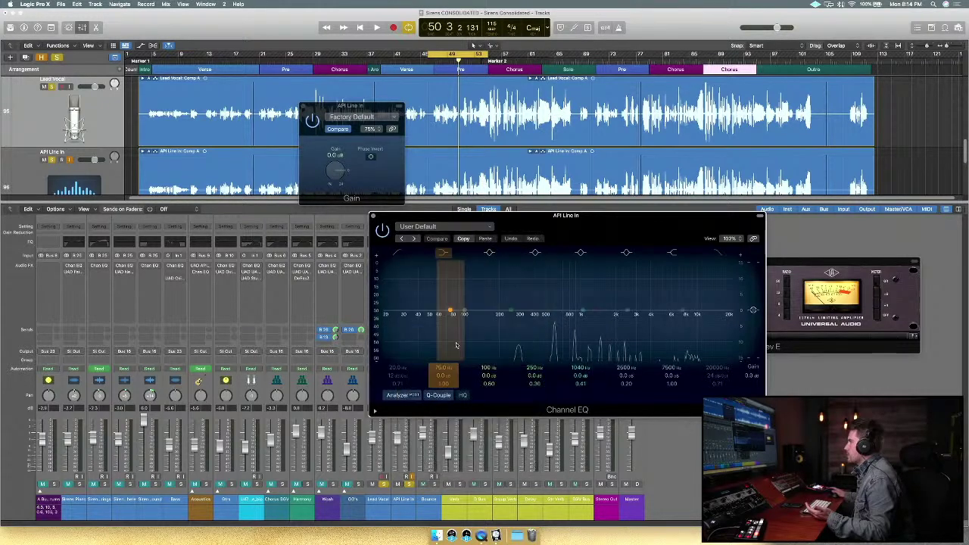
drag(529, 220, 577, 311)
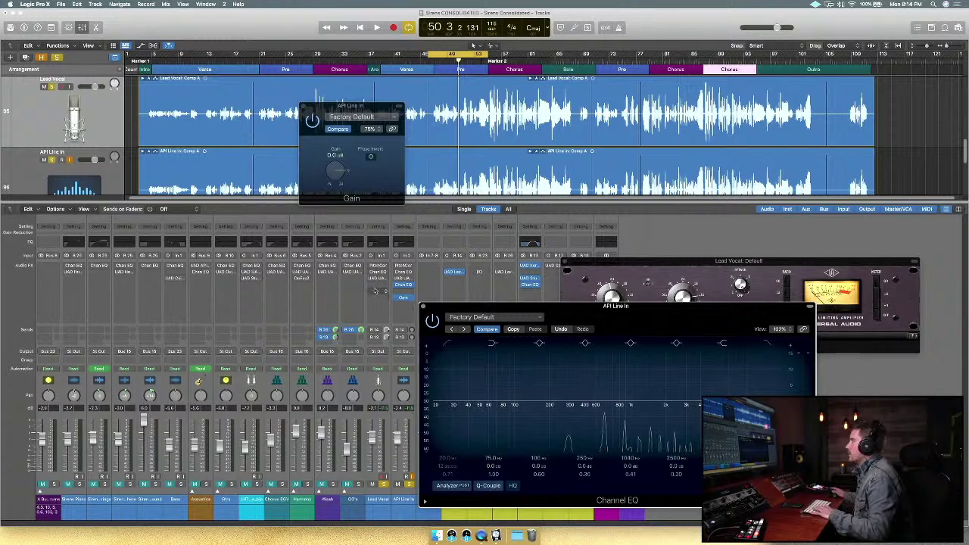
Insert a mono Channel EQ in the Lead Vocal's free effect slot and place its window above the API Line In EQ.
click(379, 282)
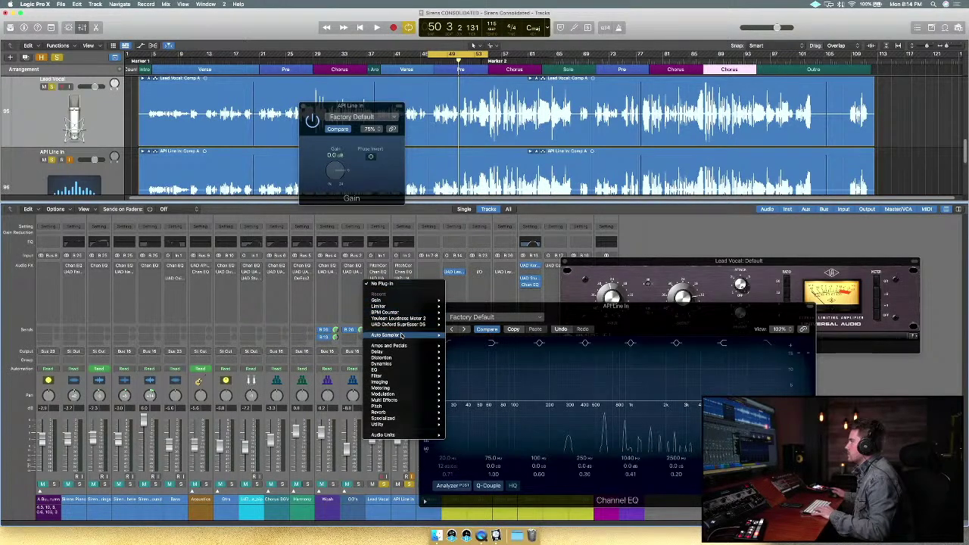
mouse_move(413, 370)
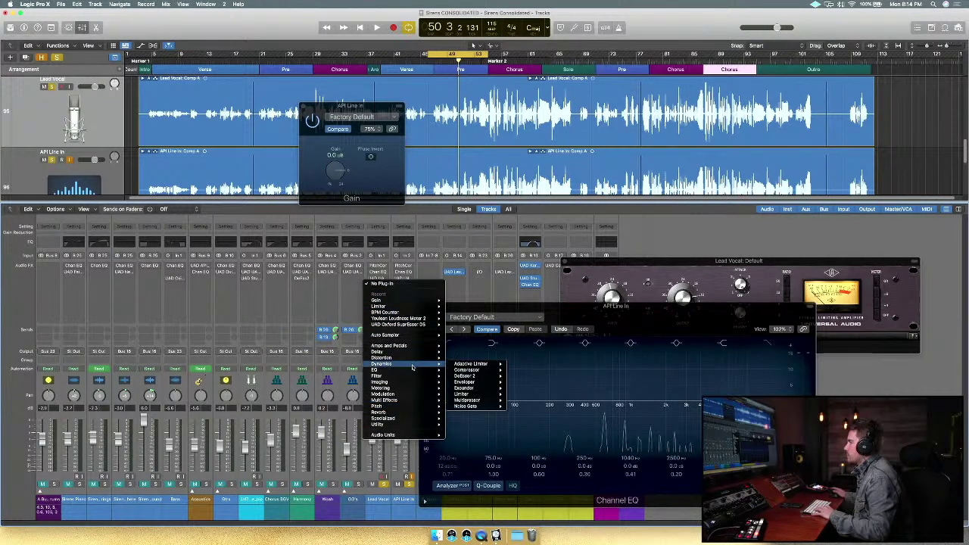
mouse_move(467, 371)
click(533, 369)
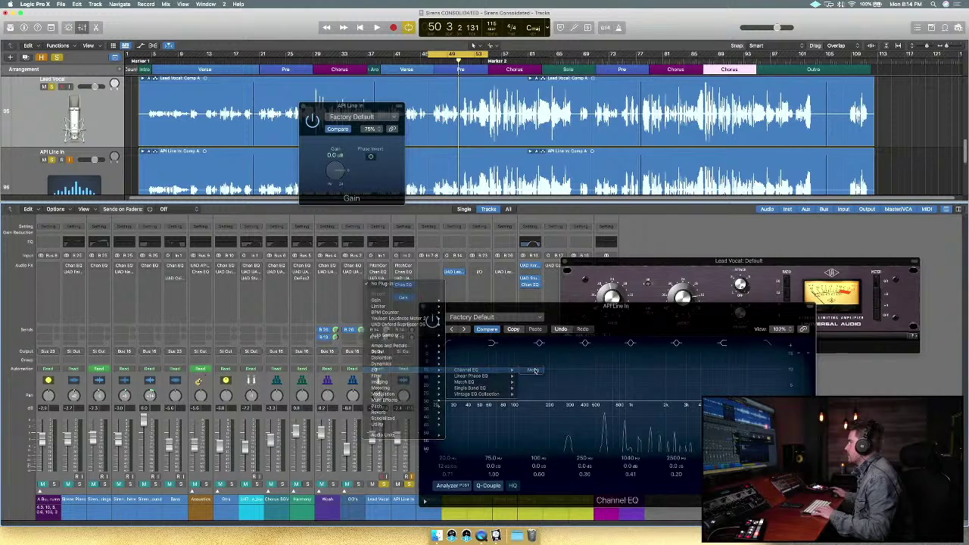
drag(617, 131, 726, 118)
Remove the Gain plug-in from API Line In and align the Lead Vocal EQ window above the other EQ.
click(403, 297)
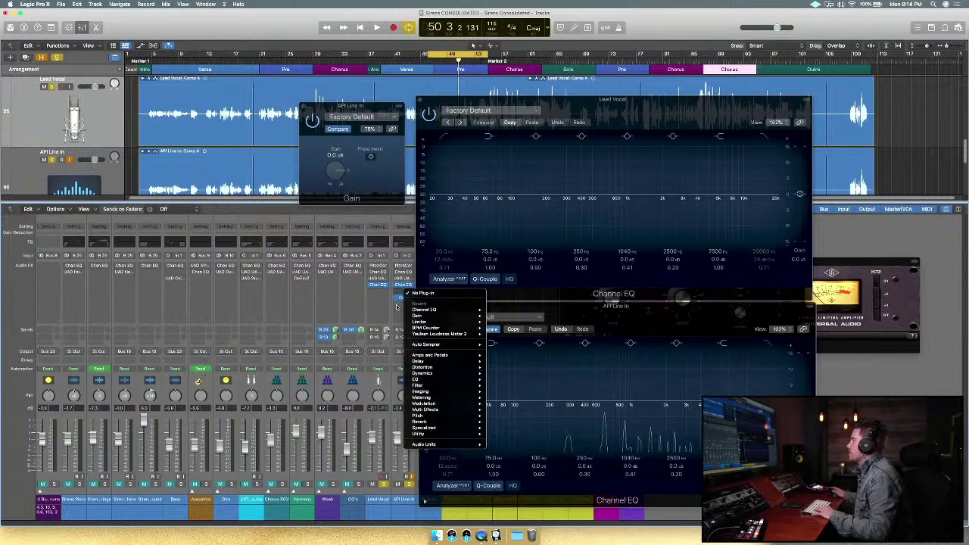
click(398, 307)
click(412, 297)
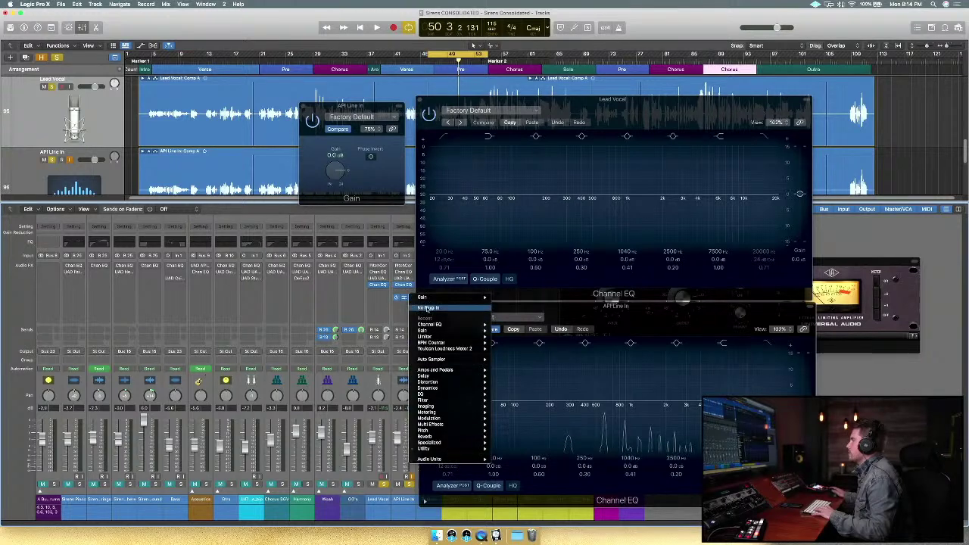
click(421, 307)
drag(691, 102, 691, 98)
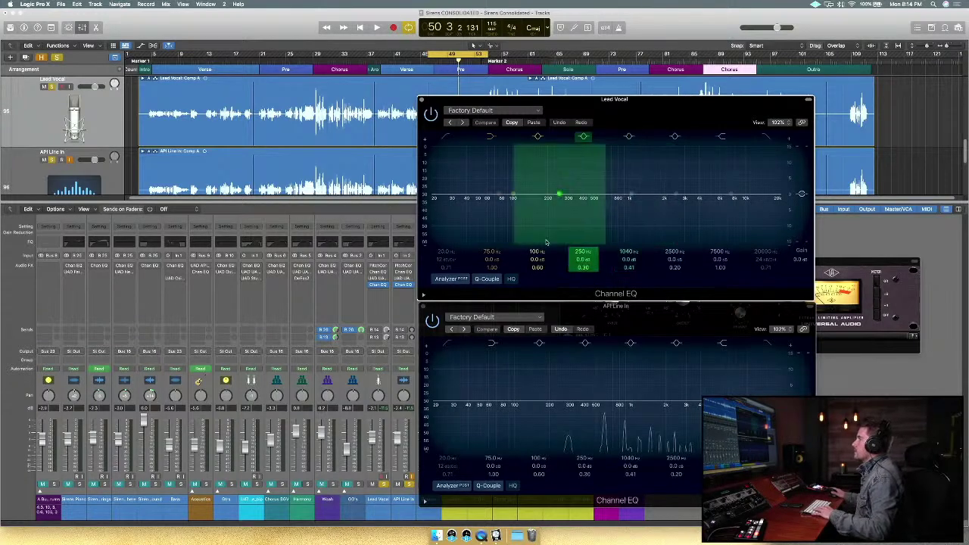
Play the cycle to compare both tracks' frequency curves, and move the Lead Vocal EQ window closer to the API Line In EQ.
key(space)
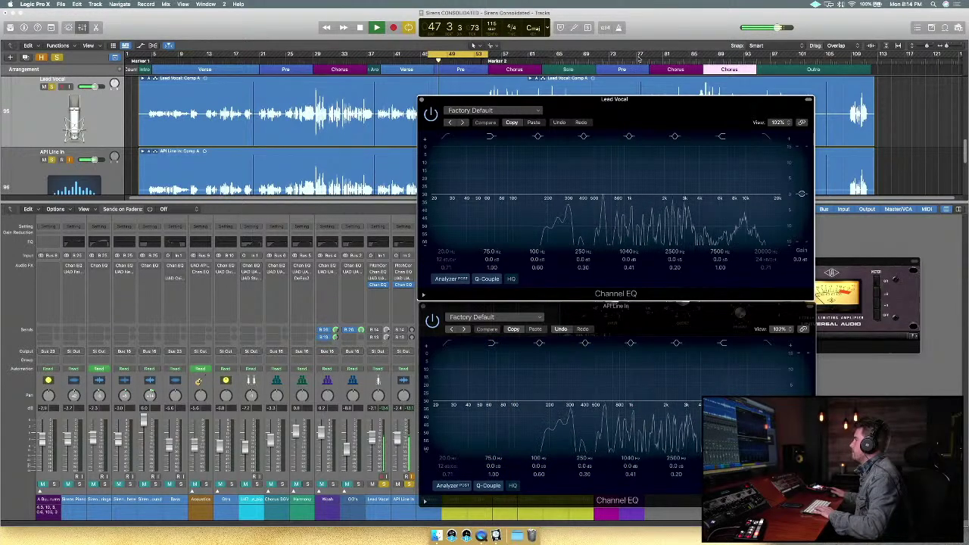
key(space)
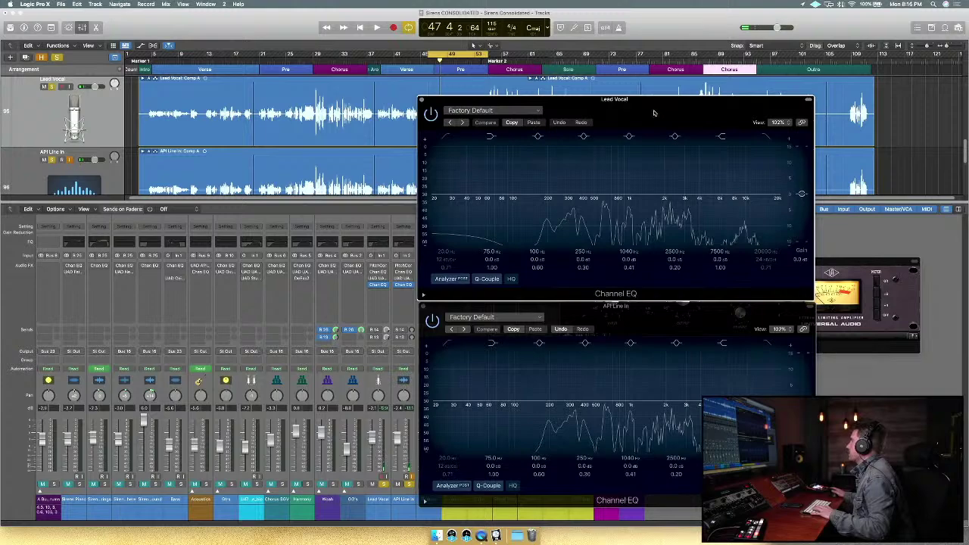
drag(654, 113, 656, 140)
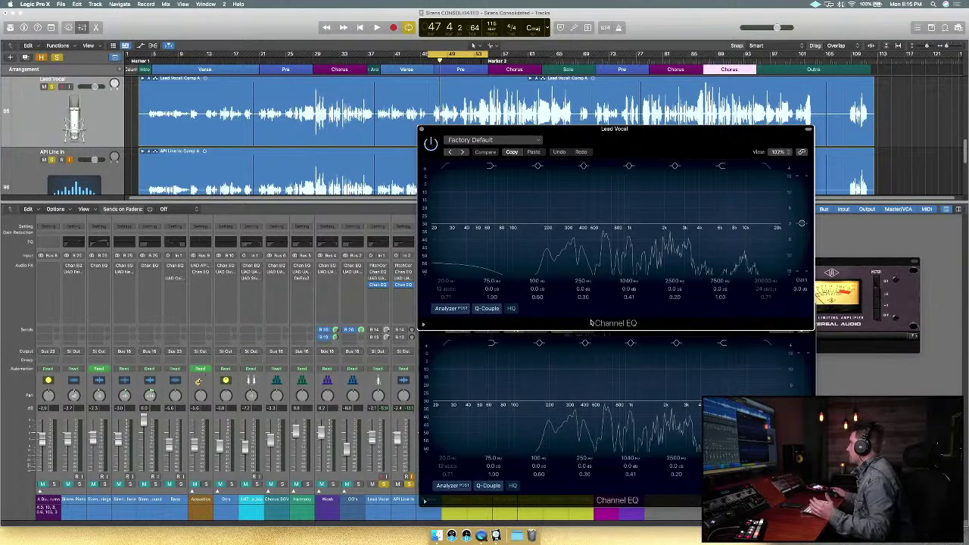
Unsolo both vocal tracks, mute and select API Line In, and play the cycle briefly.
click(410, 485)
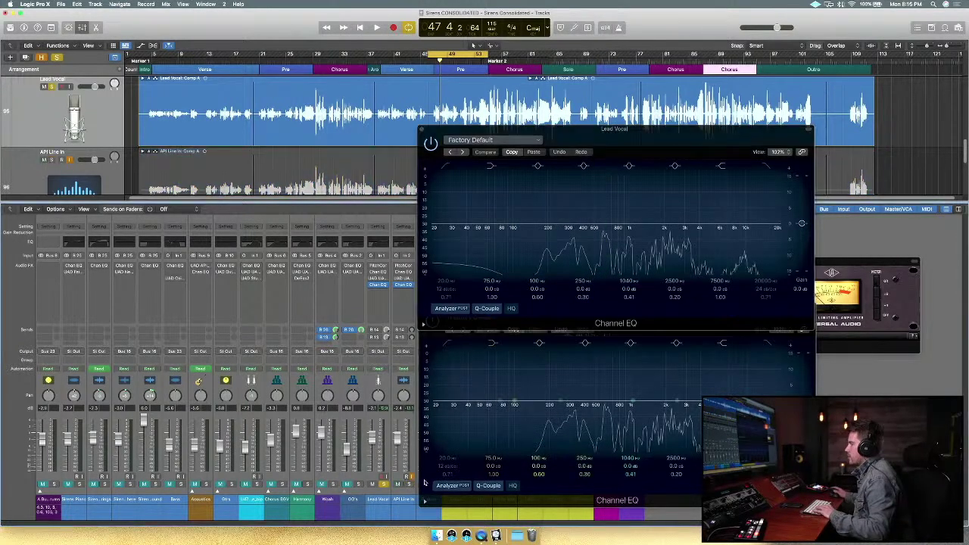
click(385, 486)
click(397, 485)
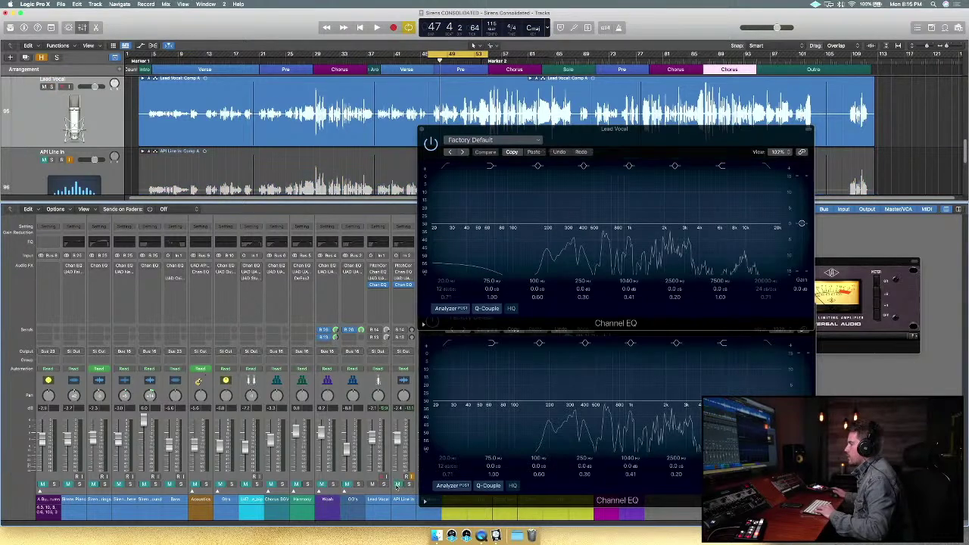
click(410, 467)
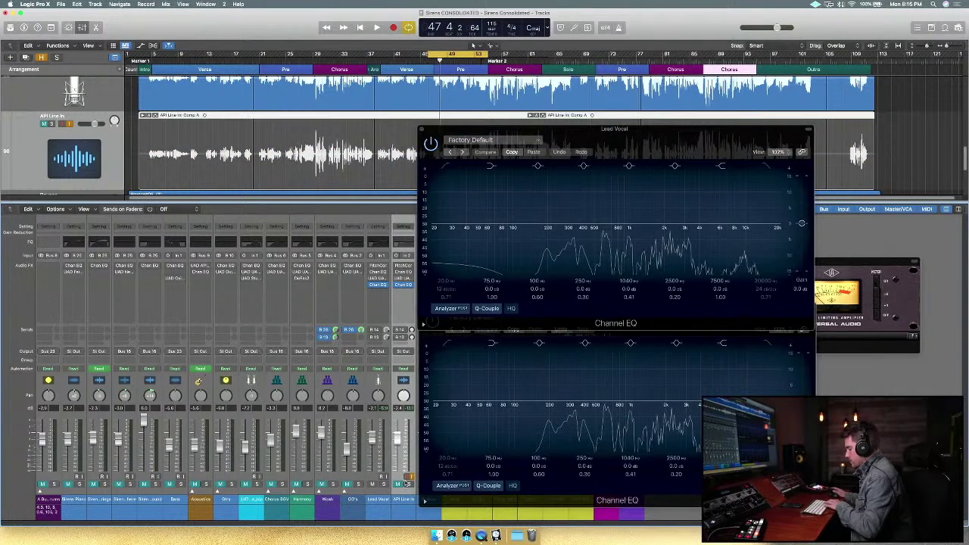
key(space)
key(space)
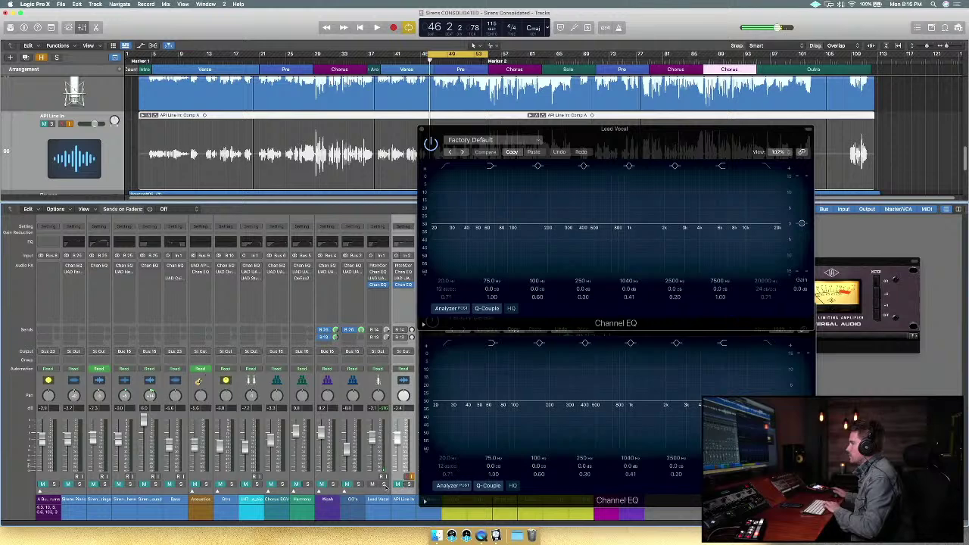
Solo the Lead Vocal and audition it over the cycle range with both EQ analyzers open.
click(385, 485)
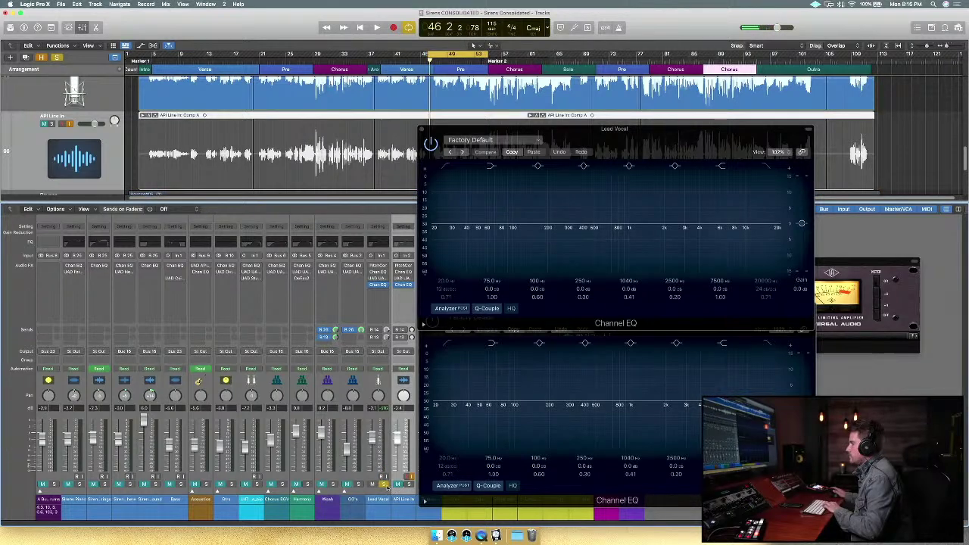
key(space)
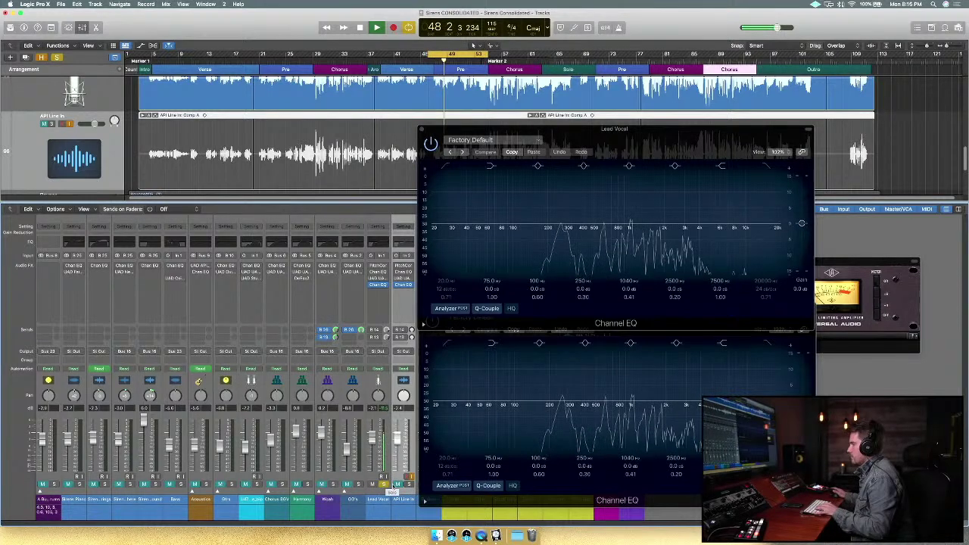
key(space)
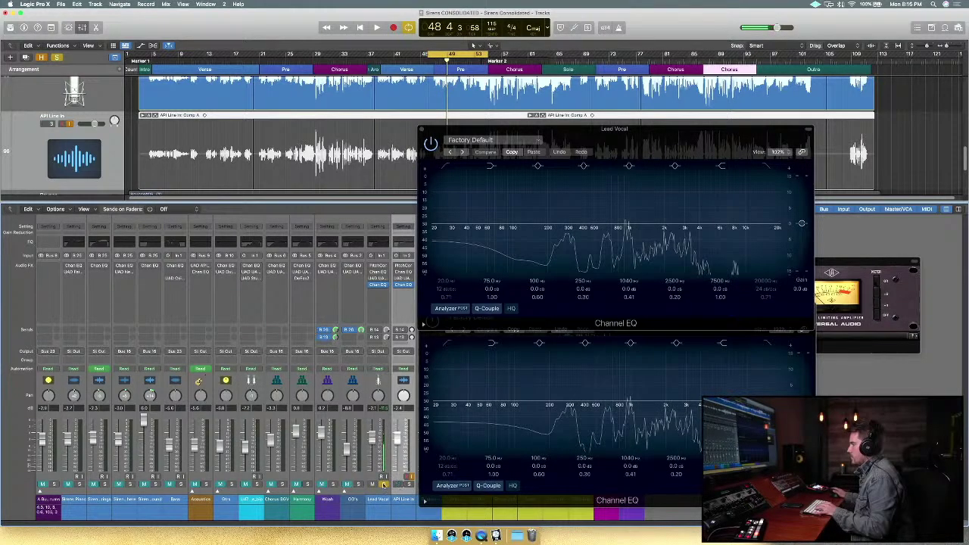
Solo API Line In and switch the solo back and forth with the Lead Vocal during cycle playback to compare them.
click(409, 484)
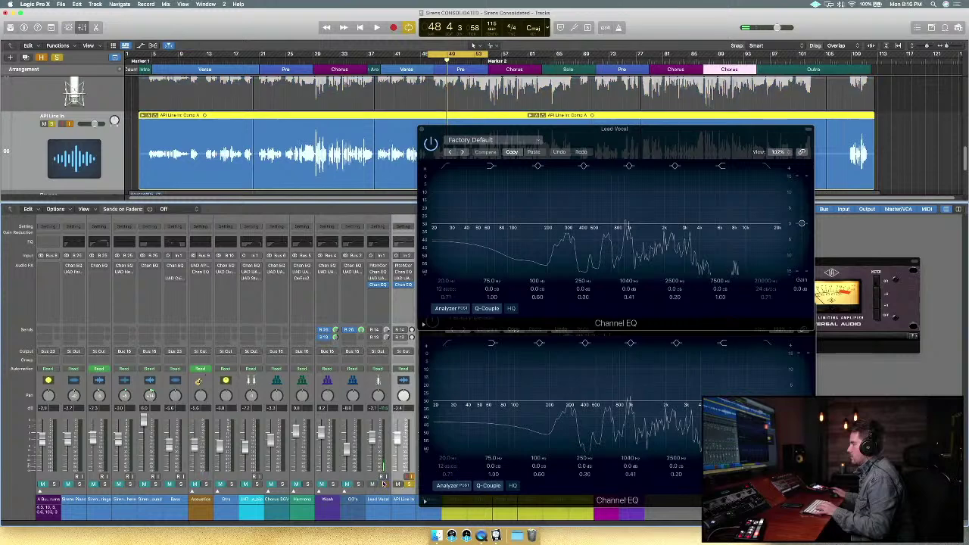
key(space)
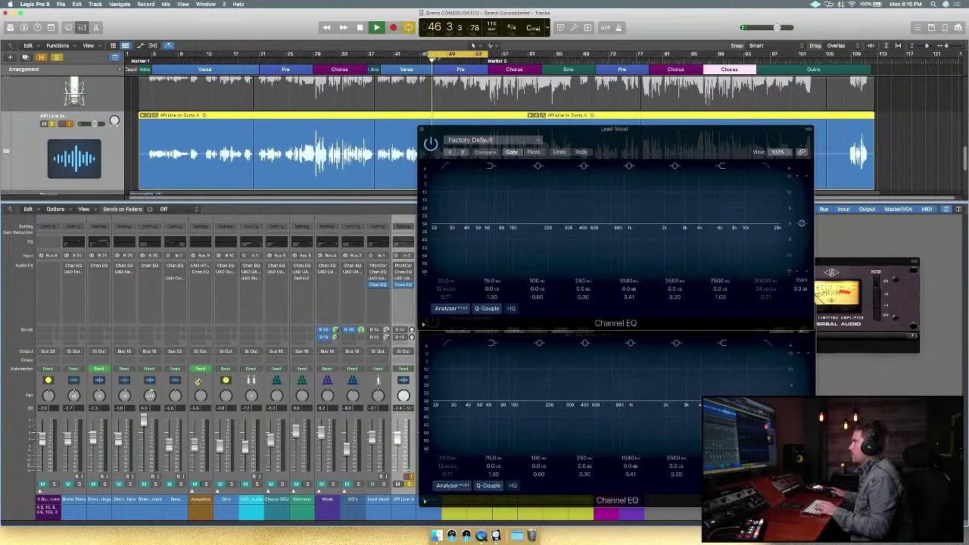
click(384, 487)
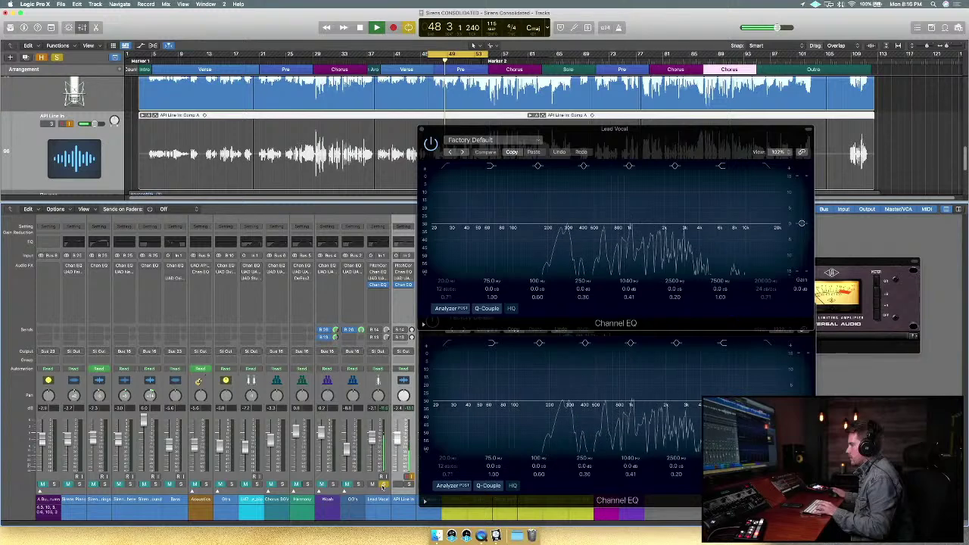
key(s)
click(383, 486)
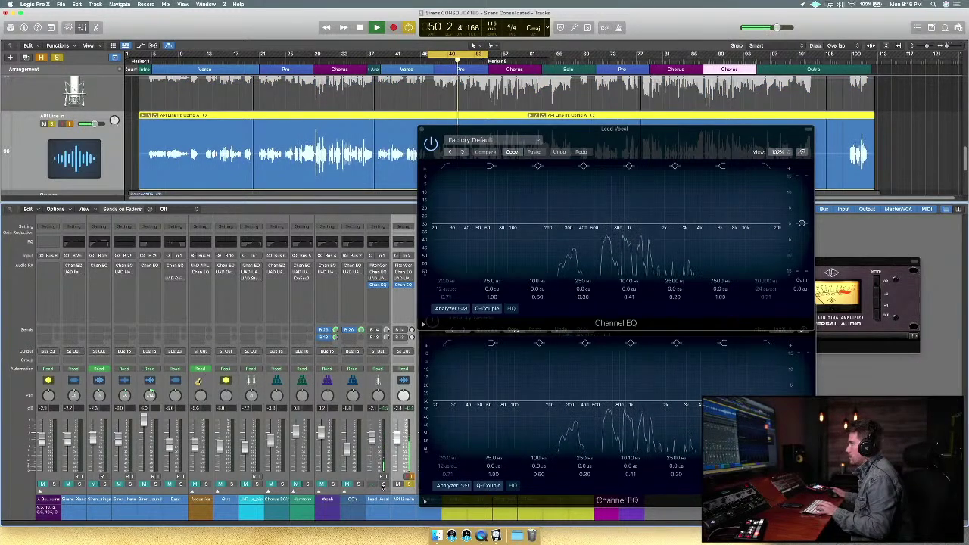
click(382, 486)
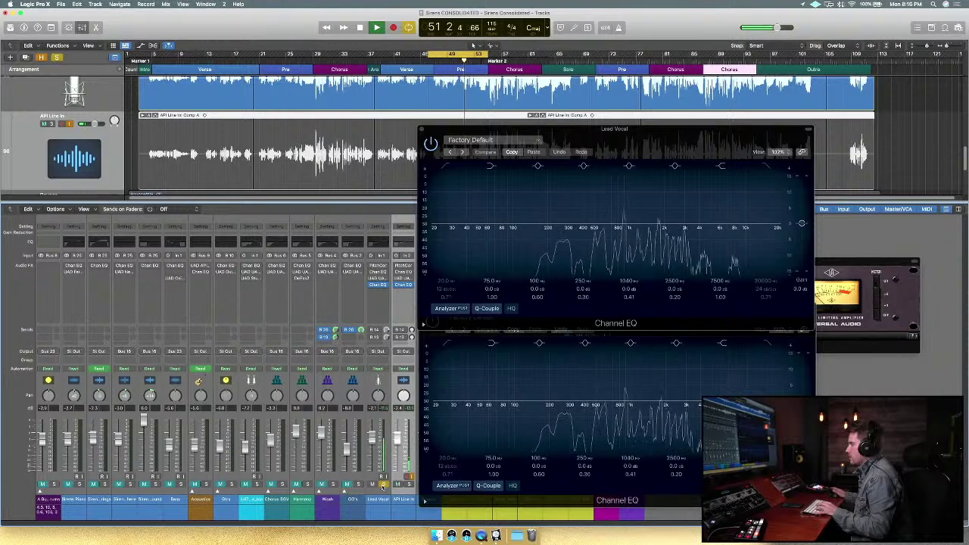
click(382, 485)
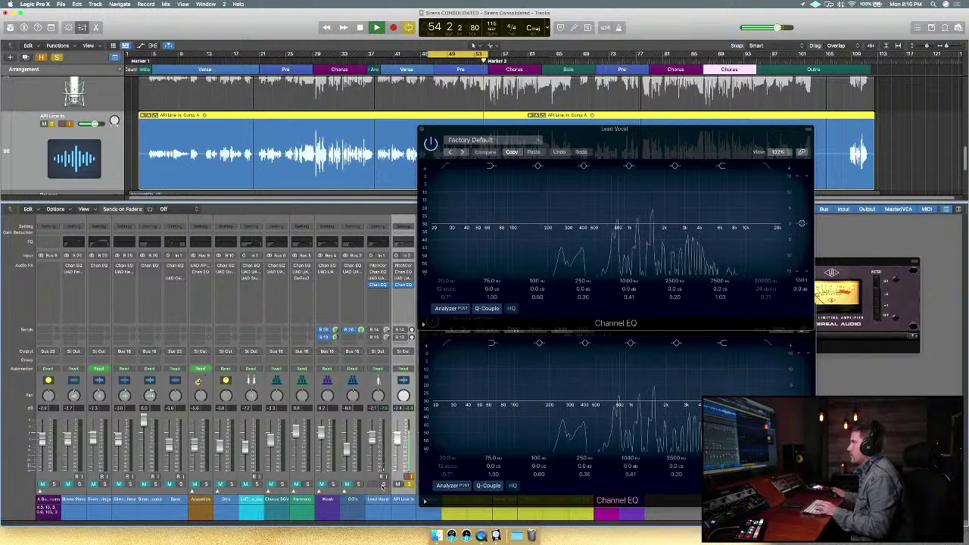
Play the cycle with API Line In soloed, switch the solo exclusively to the Lead Vocal, and stop playback.
key(space)
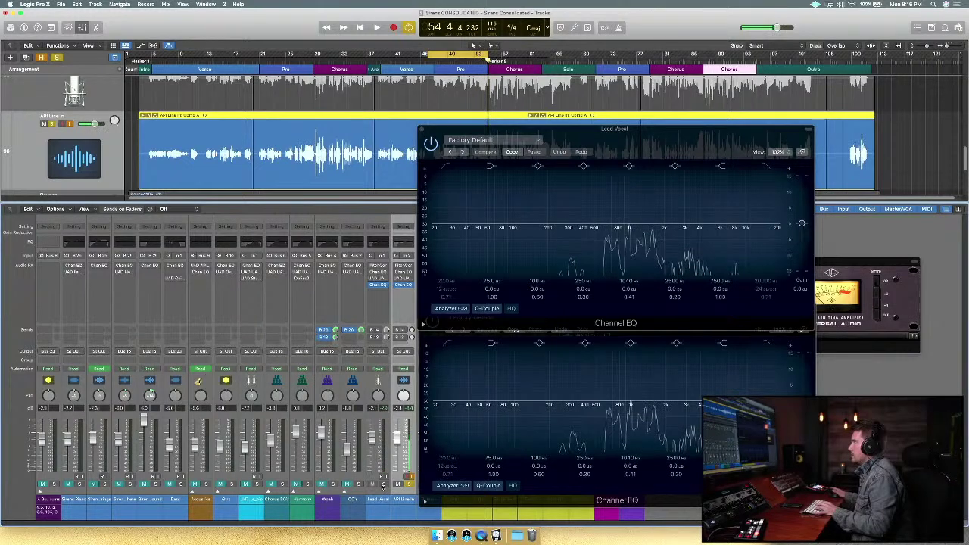
key(space)
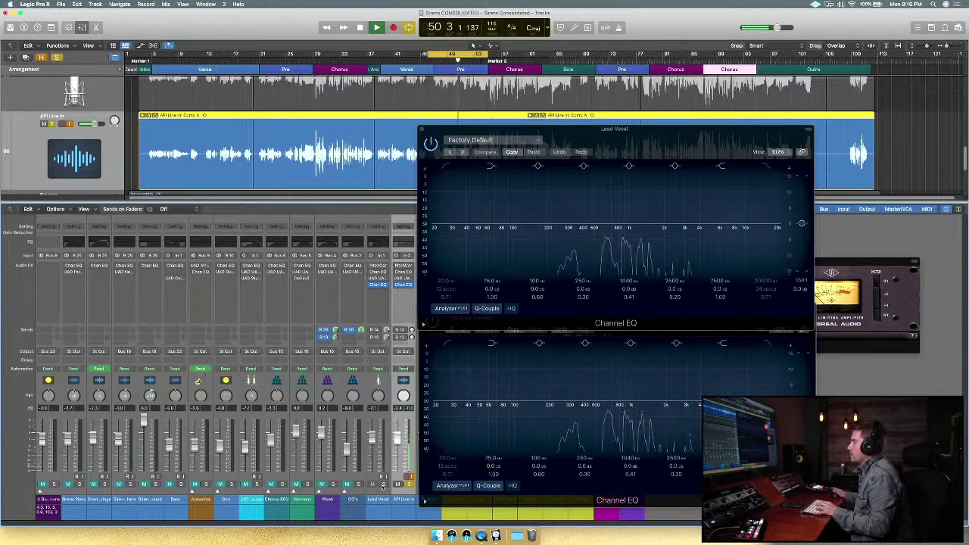
alt+click(382, 486)
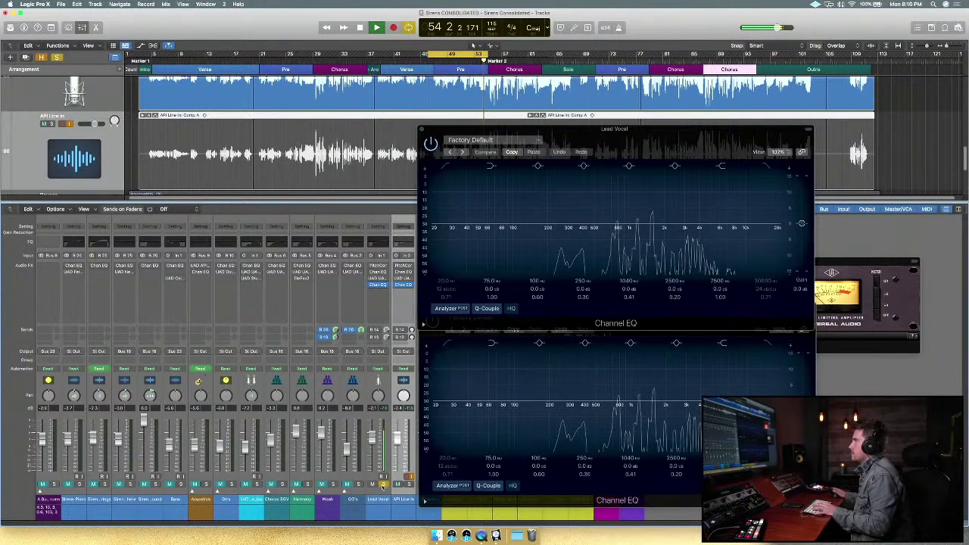
key(space)
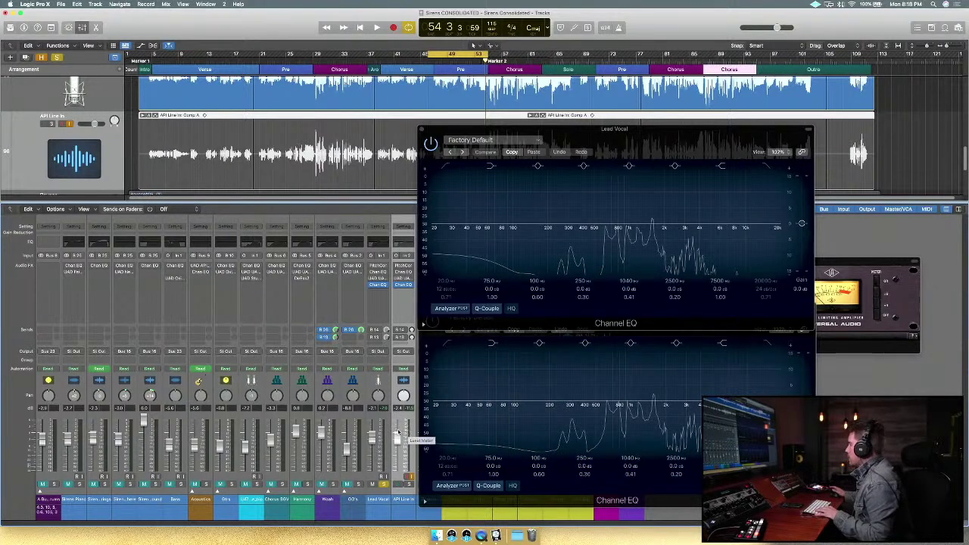
Remove the Channel EQ analyzers from the ends of the API Line In and Lead Vocal effect chains.
click(411, 286)
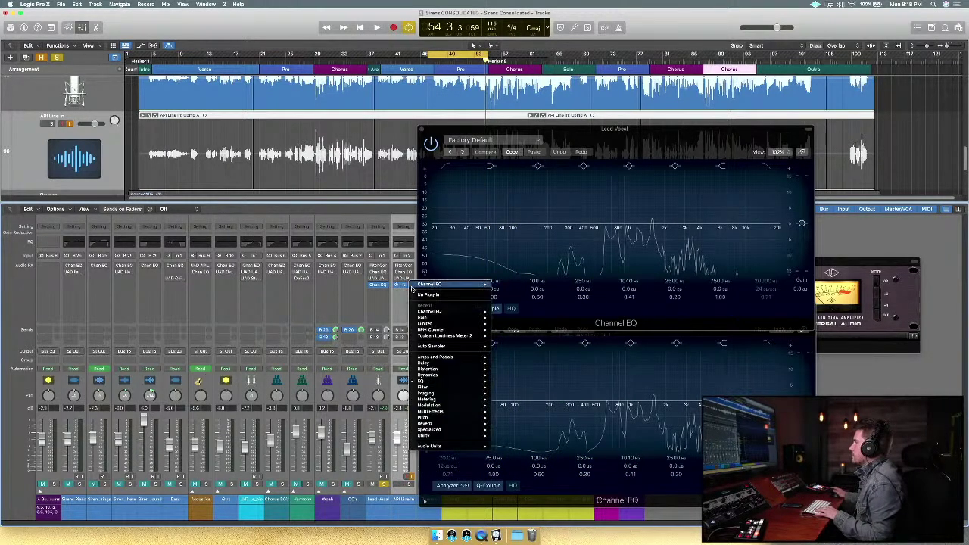
click(419, 295)
click(410, 285)
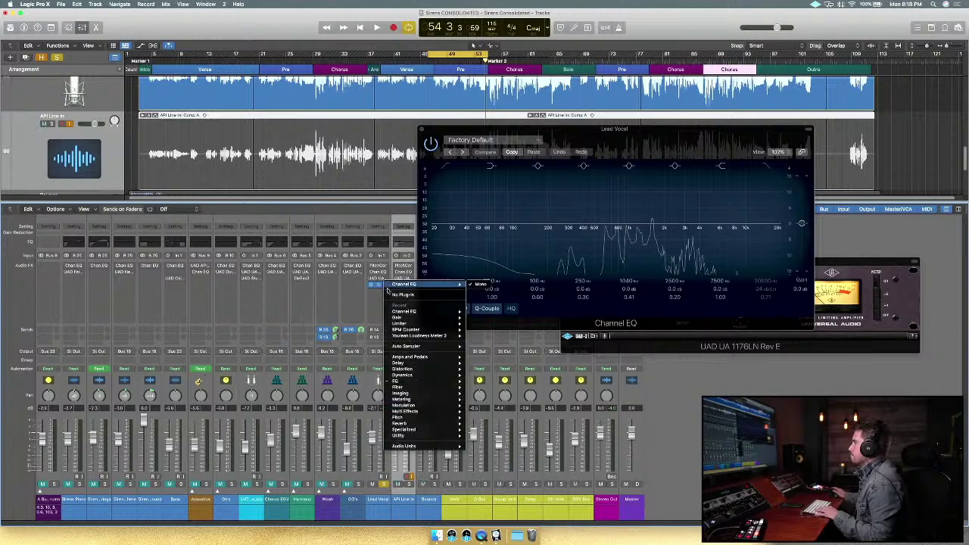
click(418, 296)
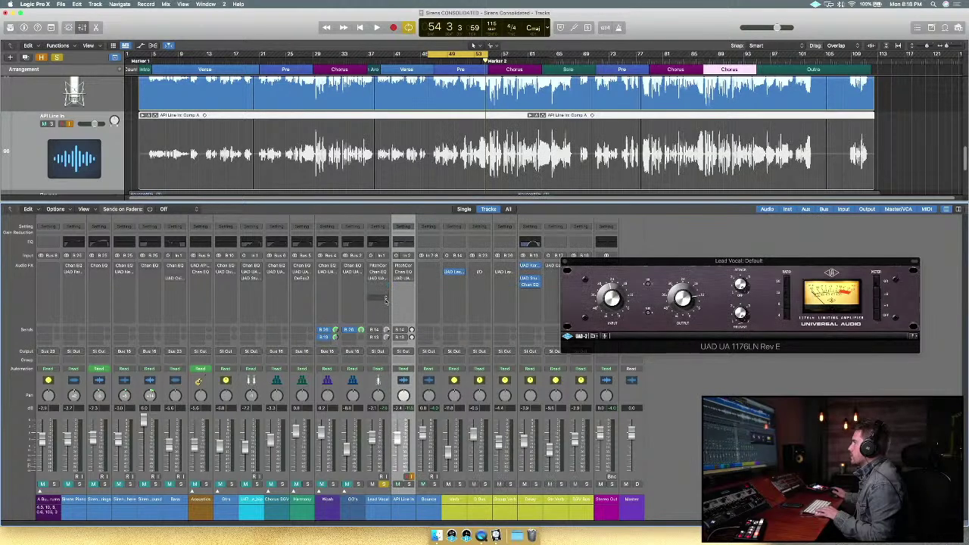
Close the Lead Vocal's UAD UA 1176LN Rev E window and make the Lead Vocal track taller in the arrangement.
click(383, 447)
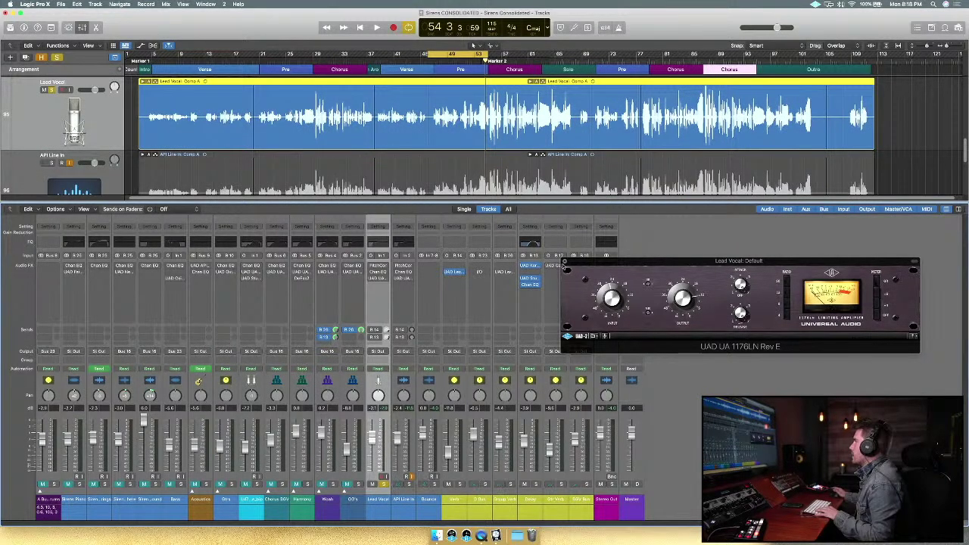
click(565, 263)
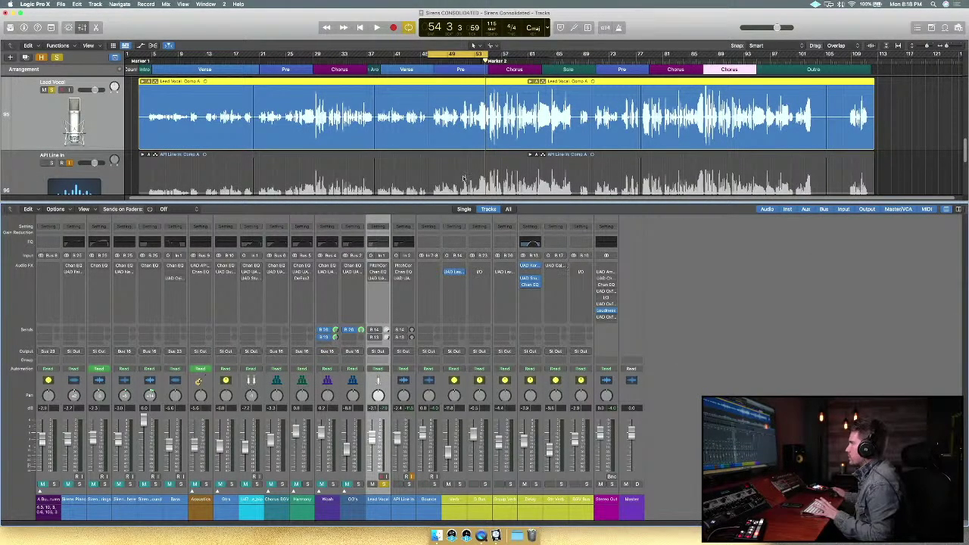
scroll(454, 161, down, 1)
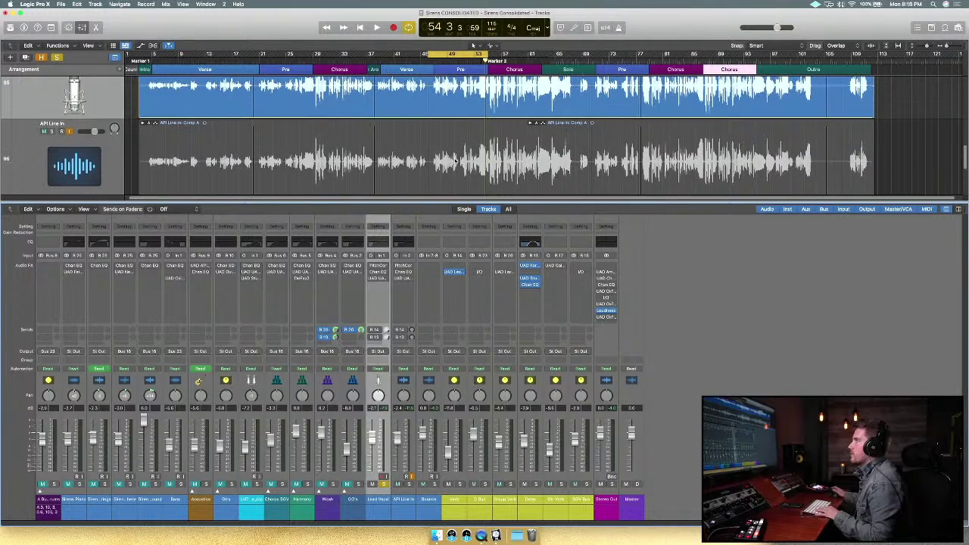
scroll(454, 161, up, 1)
drag(104, 155, 103, 190)
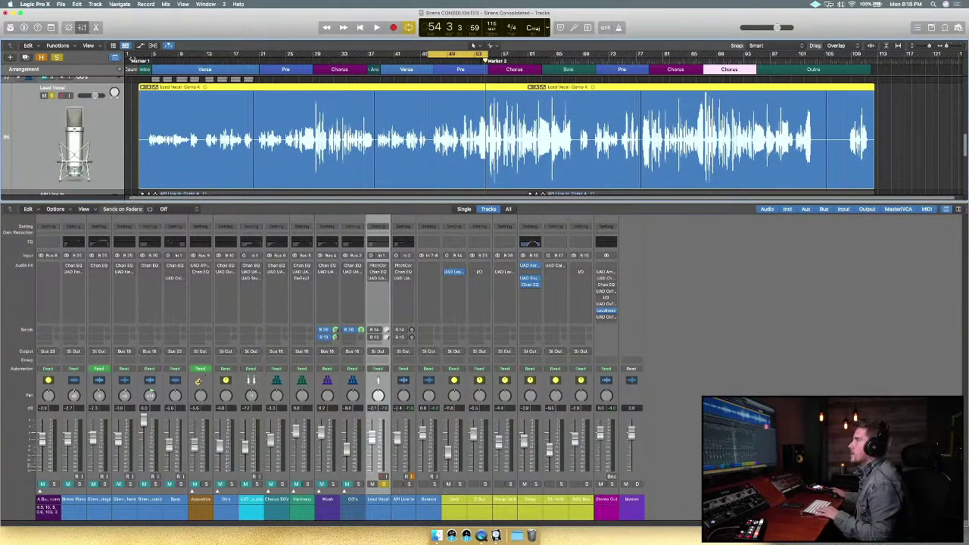
Place the playhead at bar 3, insert a mono Celemony Melodyne after the Lead Vocal's pitch correction, and move its window off the arrangement.
click(139, 60)
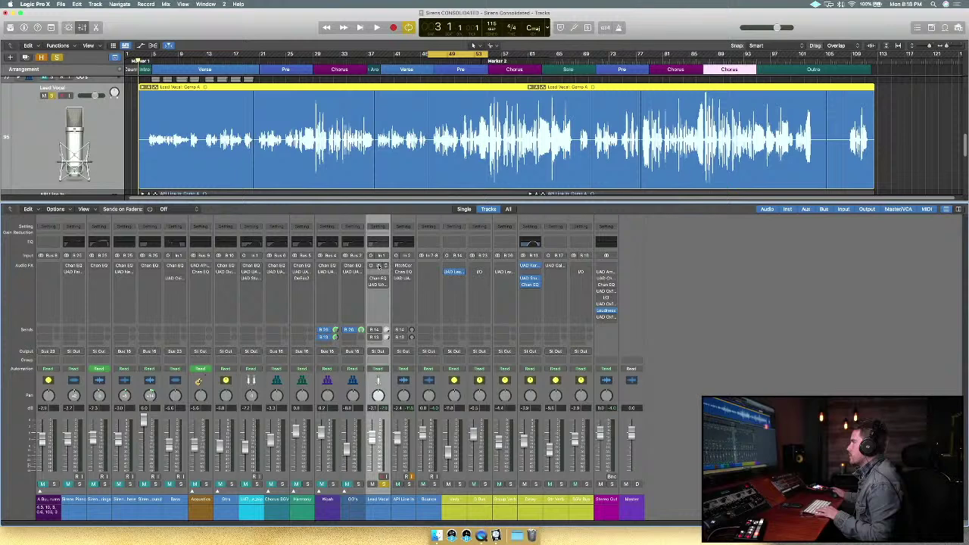
click(379, 272)
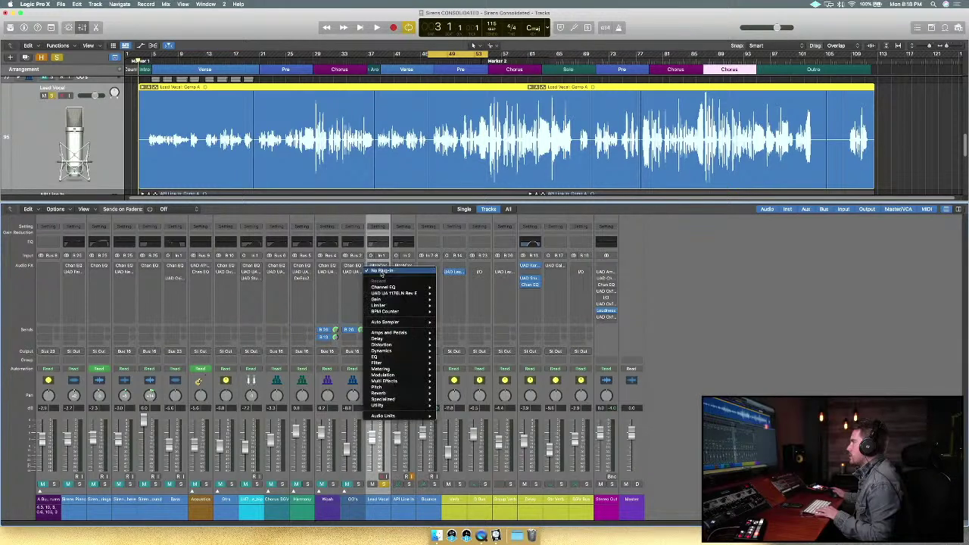
mouse_move(416, 418)
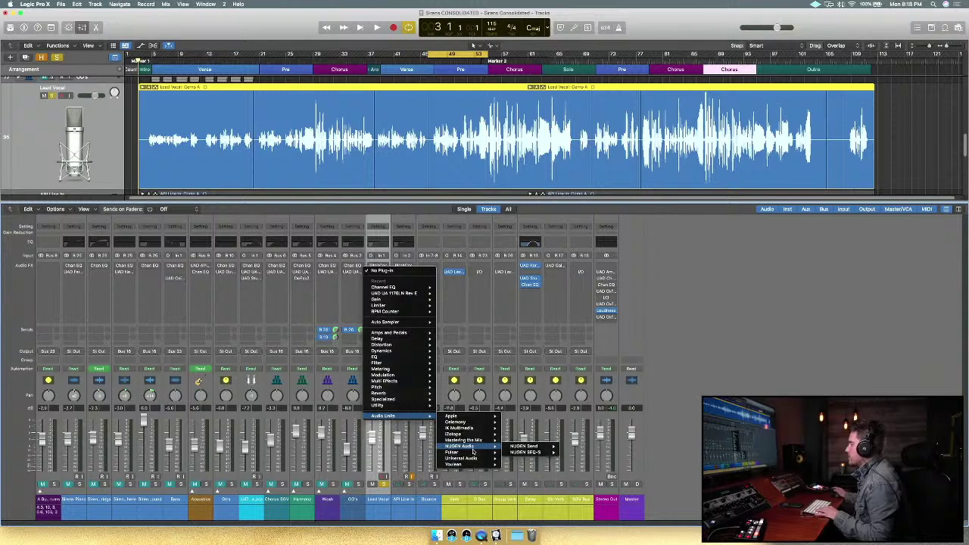
mouse_move(469, 422)
mouse_move(526, 422)
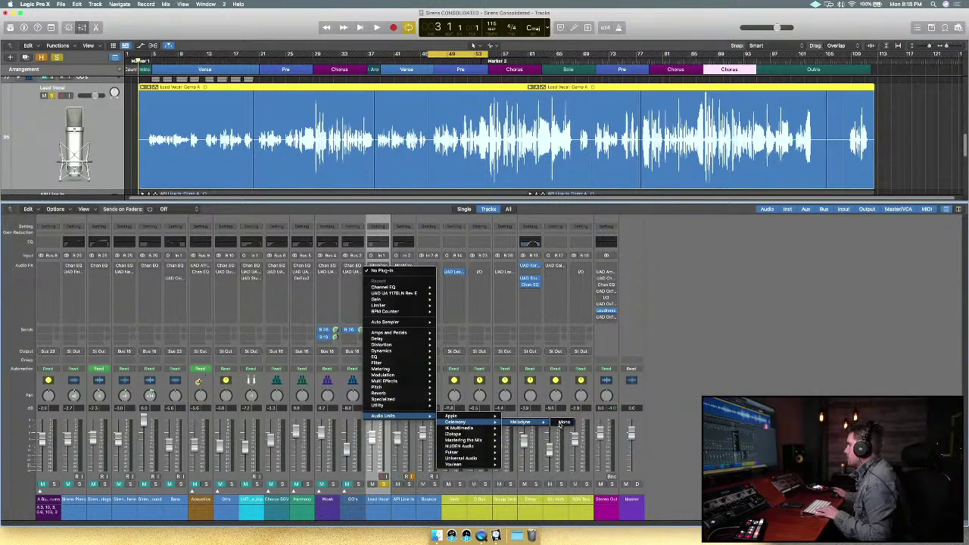
click(564, 422)
click(522, 187)
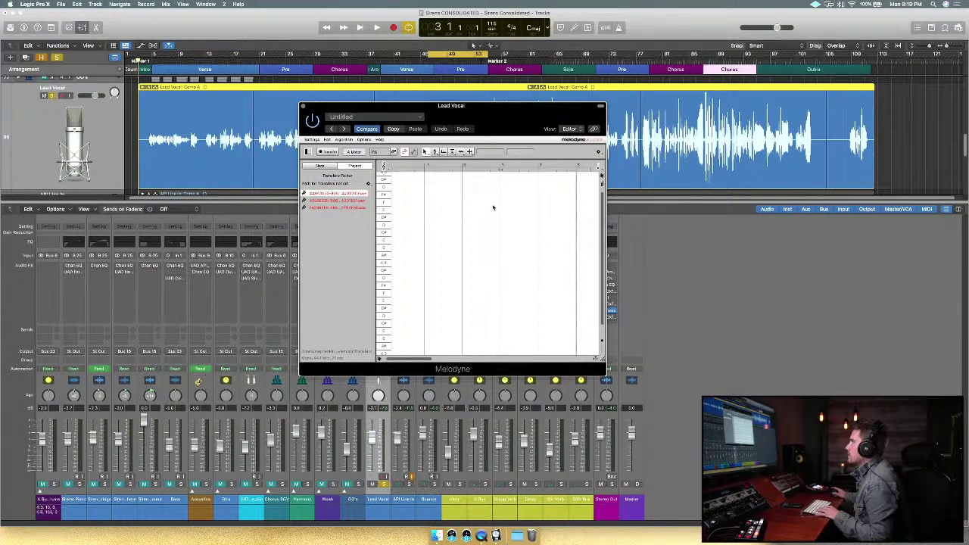
drag(522, 125, 822, 212)
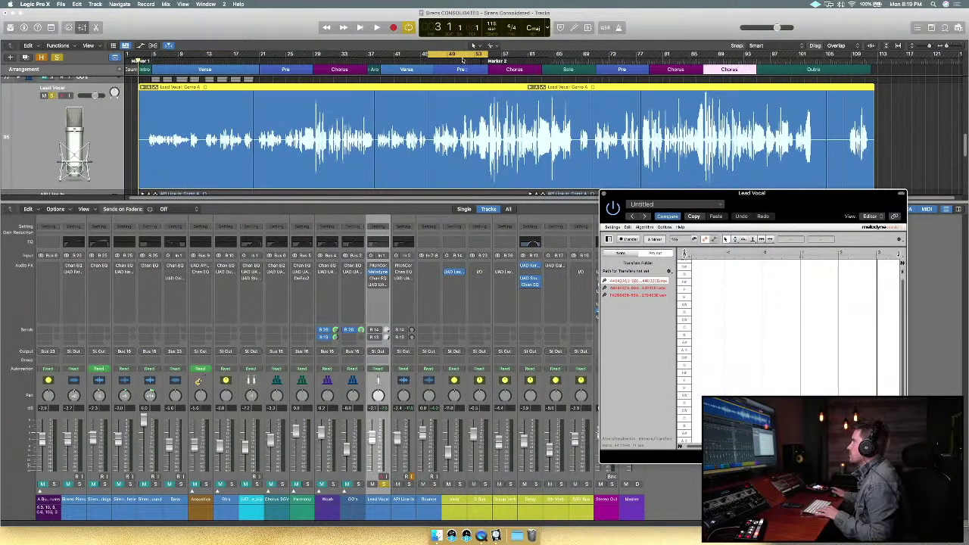
Turn off cycle mode and arm Melodyne's Transfer on the Lead Vocal with the playhead at bar 3, beat 3.
click(462, 58)
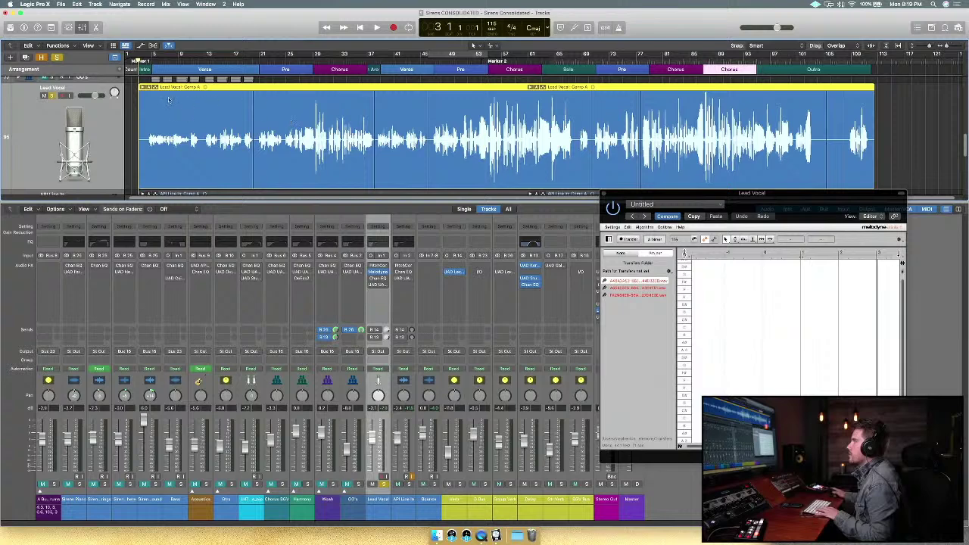
key(space)
key(space)
drag(141, 60, 143, 60)
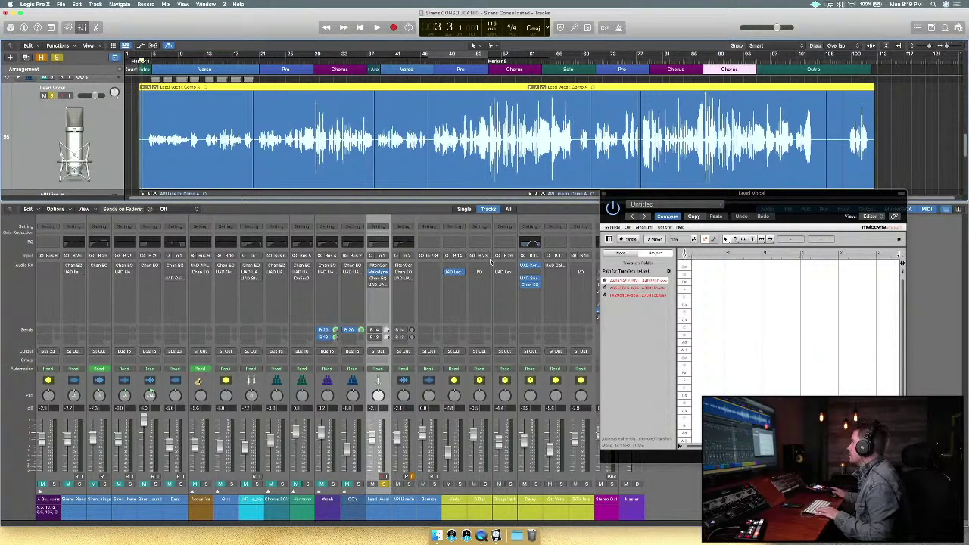
click(630, 239)
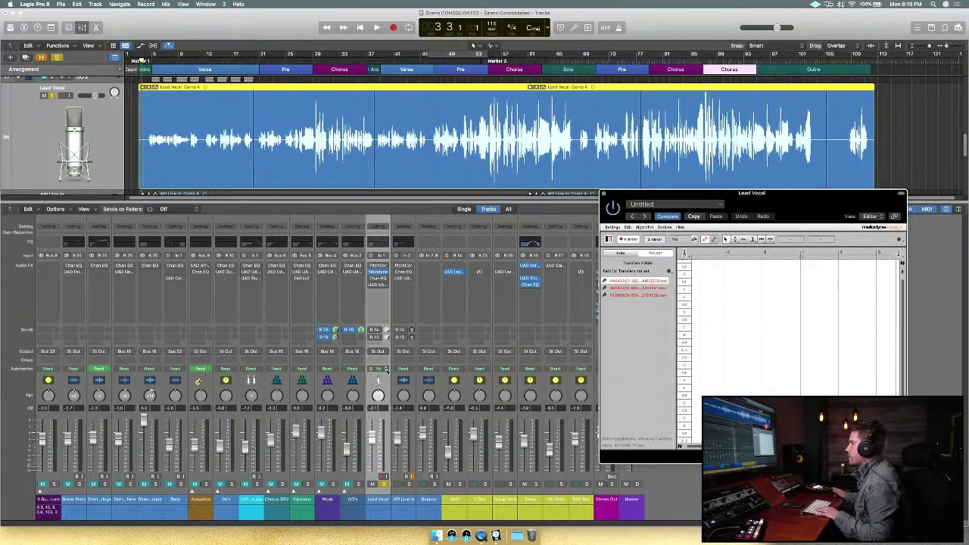
Set the Lead Vocal channel's output to No Output.
click(386, 371)
click(386, 371)
click(383, 352)
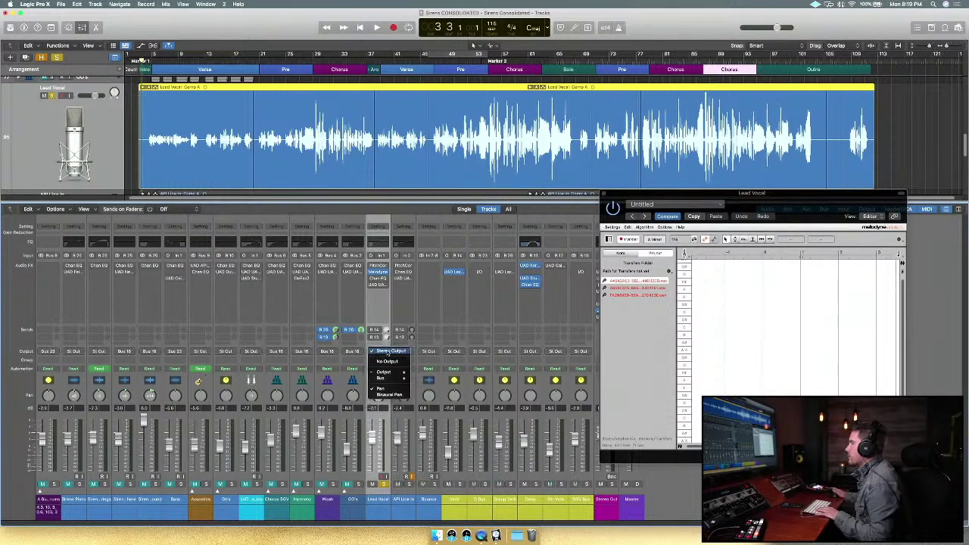
click(387, 362)
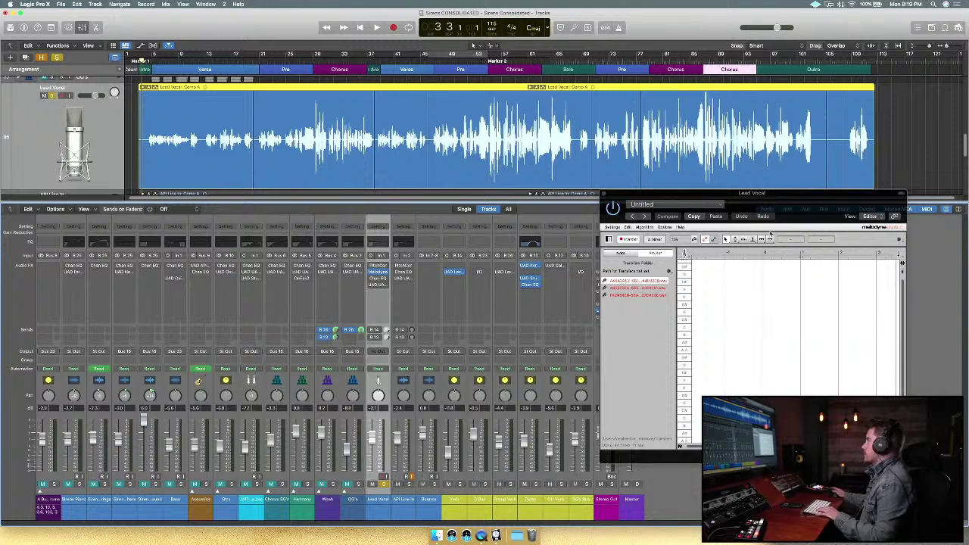
Close the Melodyne window and route the Lead Vocal back to Stereo Output.
drag(793, 203, 473, 226)
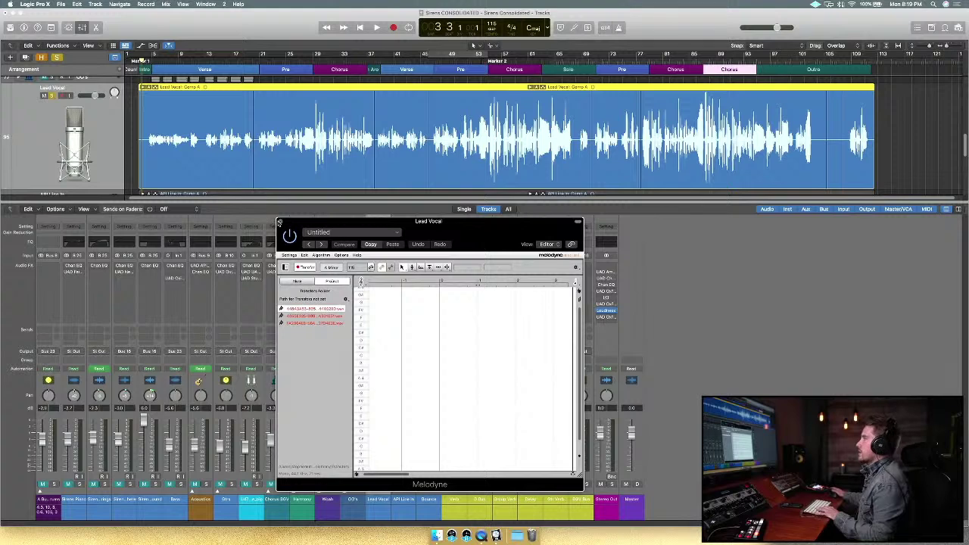
click(280, 223)
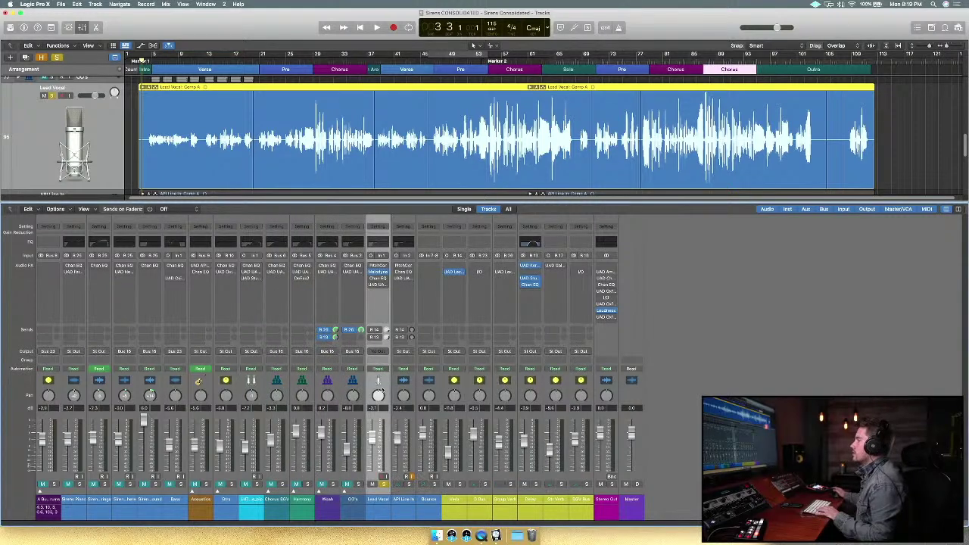
click(381, 351)
mouse_move(390, 358)
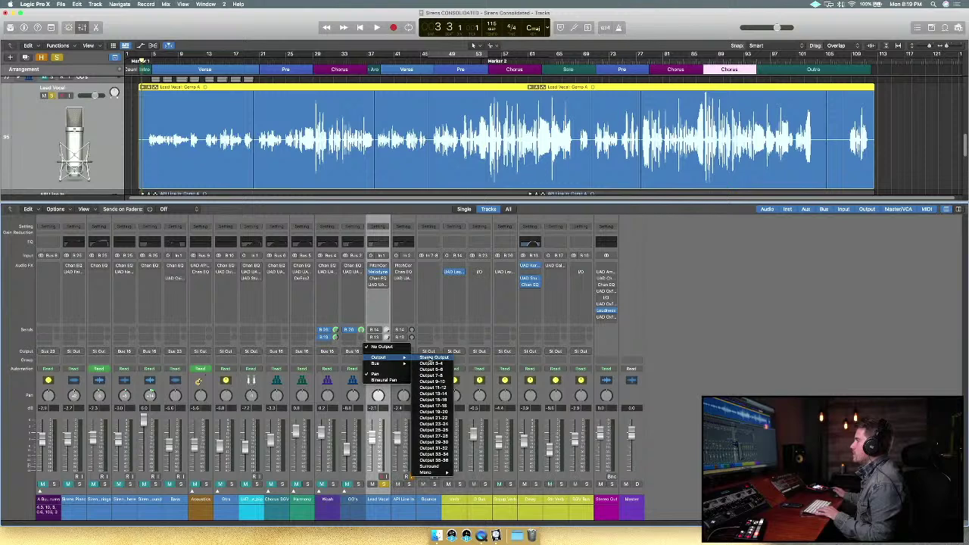
click(424, 359)
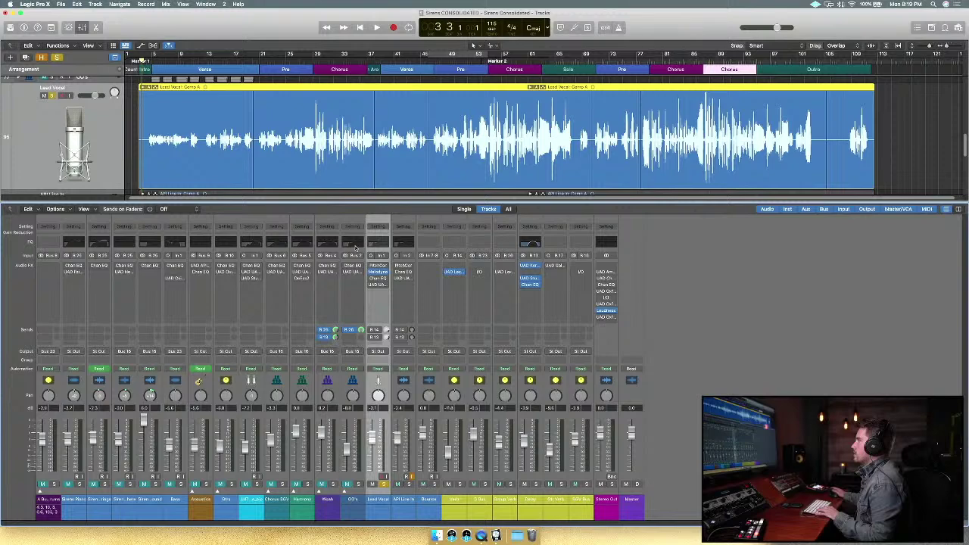
Hide the mixer, expand the Lead Vocal take folder, and set a cycle range over the opening vocal phrase, ending at bar 8.
key(x)
click(144, 222)
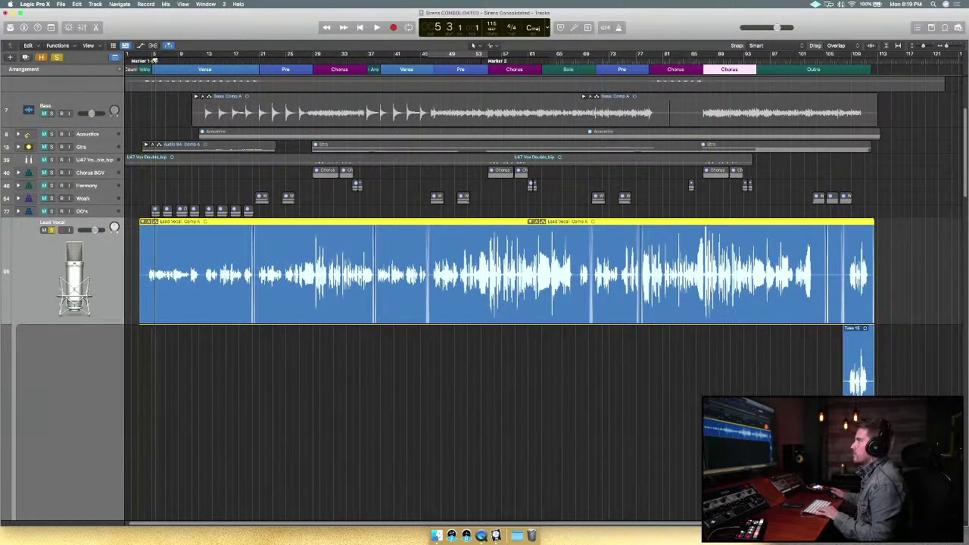
drag(149, 54, 172, 55)
Examine the Lead Vocal's individual takes around the start of the first verse.
scroll(204, 289, down, 1)
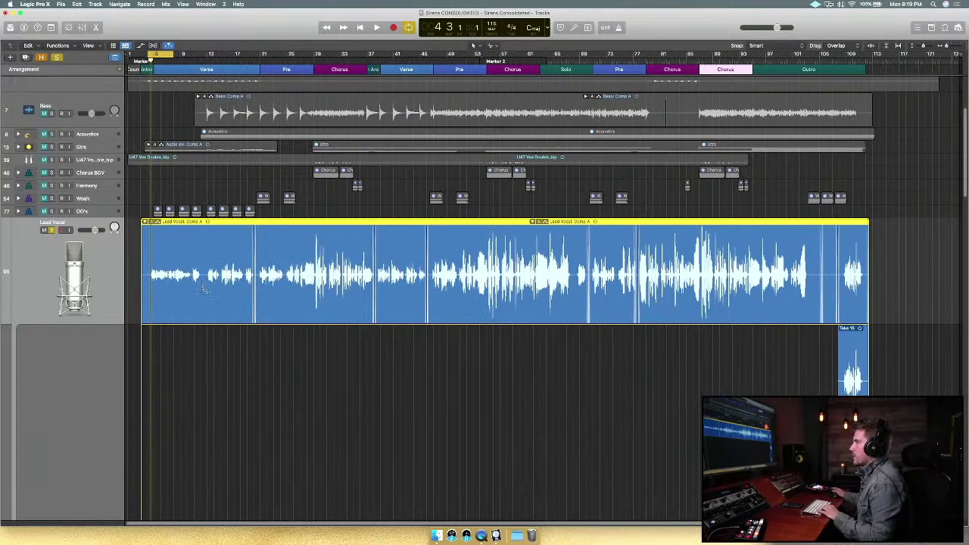
scroll(203, 289, up, 5)
scroll(202, 287, down, 10)
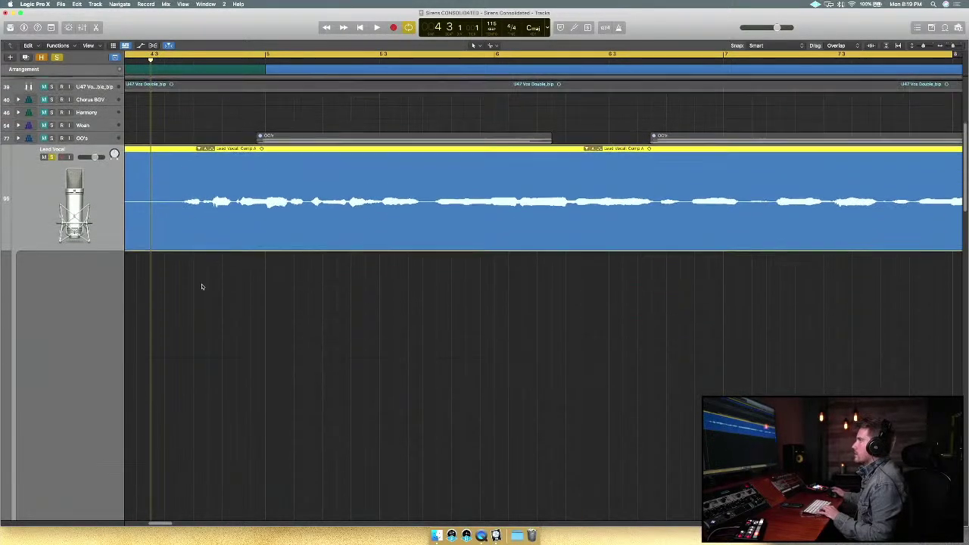
scroll(206, 282, up, 8)
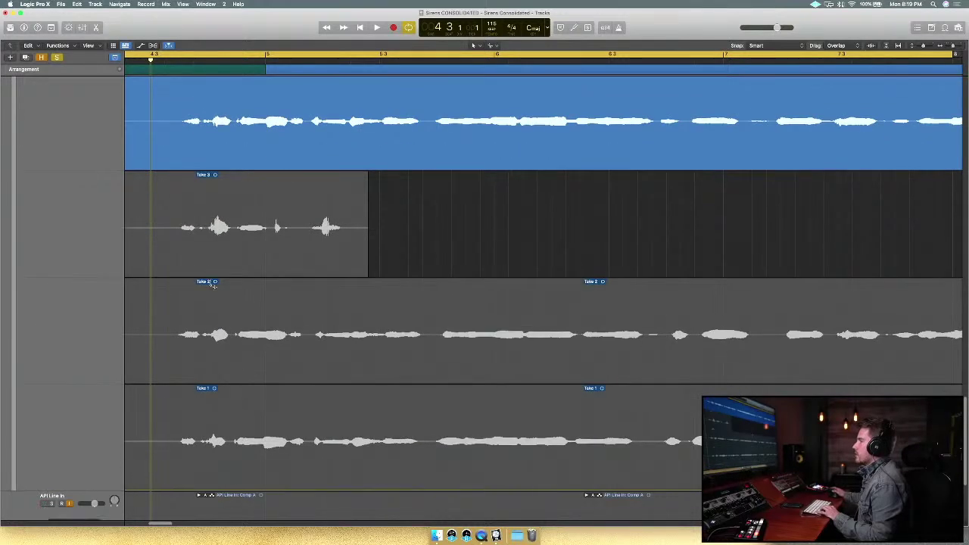
scroll(211, 283, down, 5)
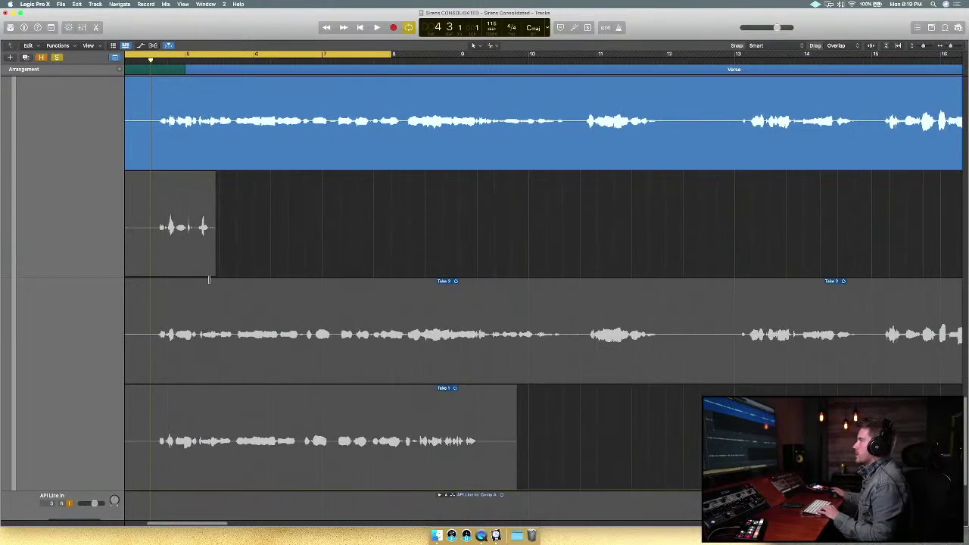
scroll(212, 283, down, 2)
scroll(211, 281, up, 4)
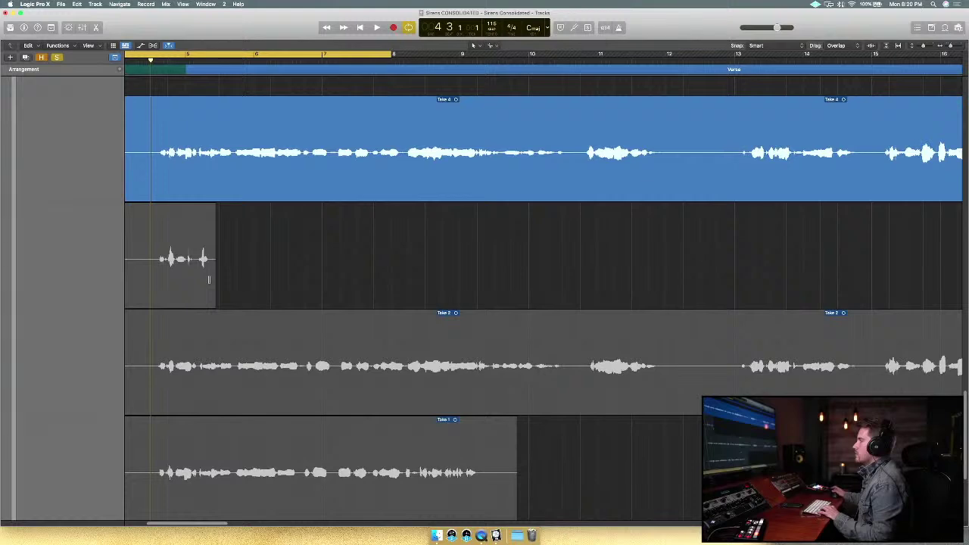
scroll(209, 280, down, 1)
scroll(208, 278, up, 4)
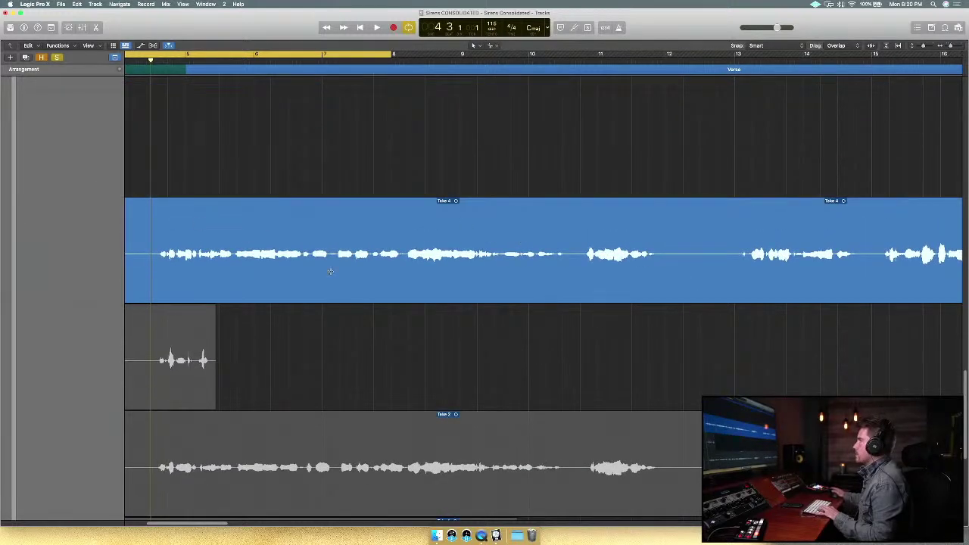
Extend the cycle range to just past the middle of bar 10 and play the Lead Vocal takes' opening phrase.
drag(392, 55, 577, 84)
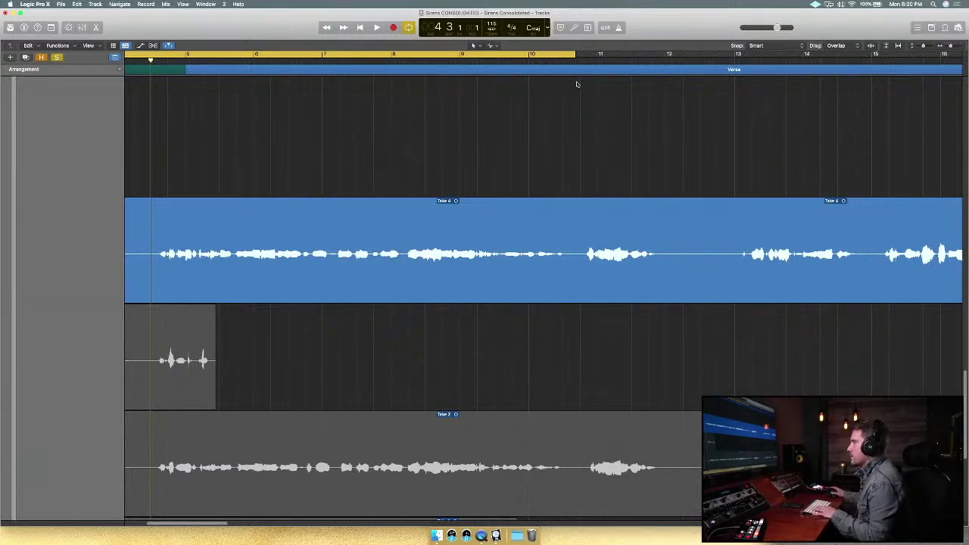
key(space)
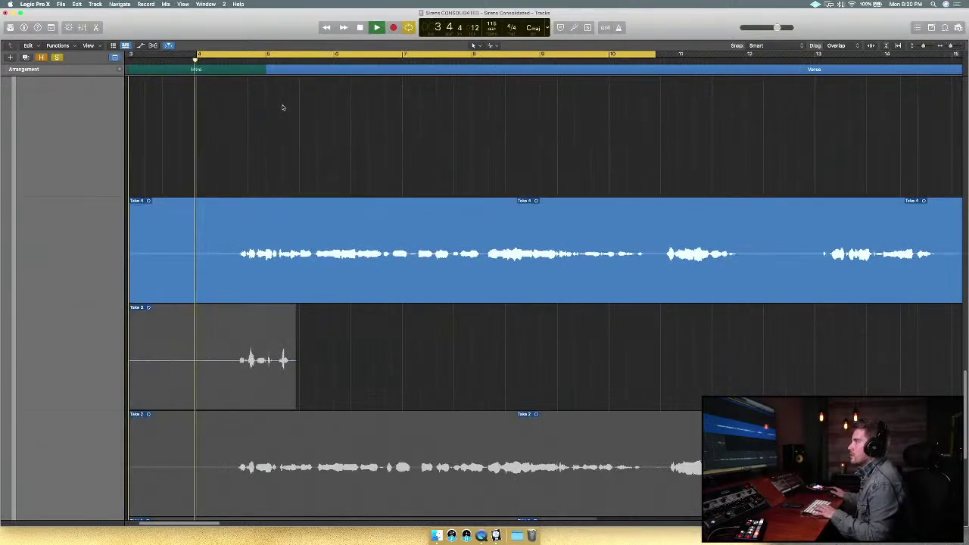
Set the cycle range from partway through bar 4 to bar 11, and compare Take 4 with Take 2 over it.
drag(273, 55, 296, 53)
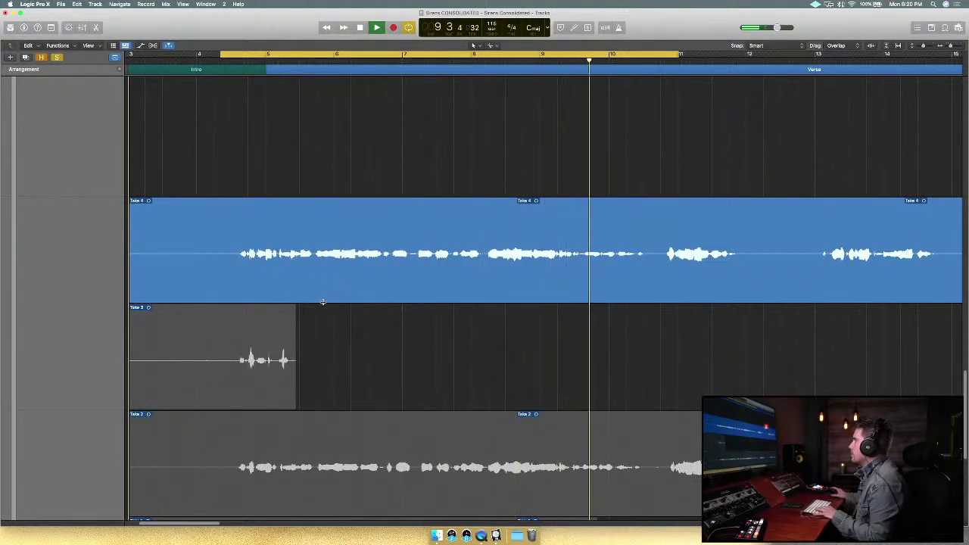
key(space)
click(310, 439)
key(space)
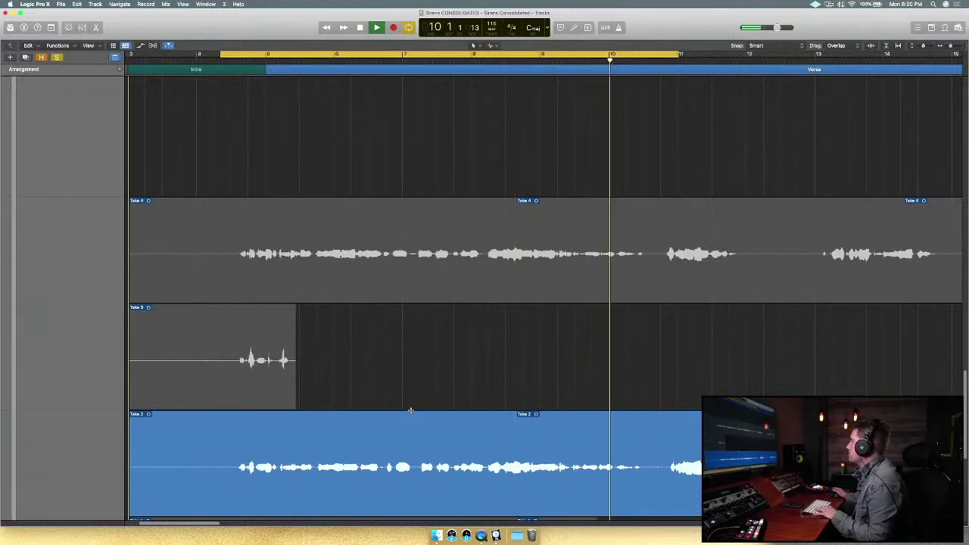
key(space)
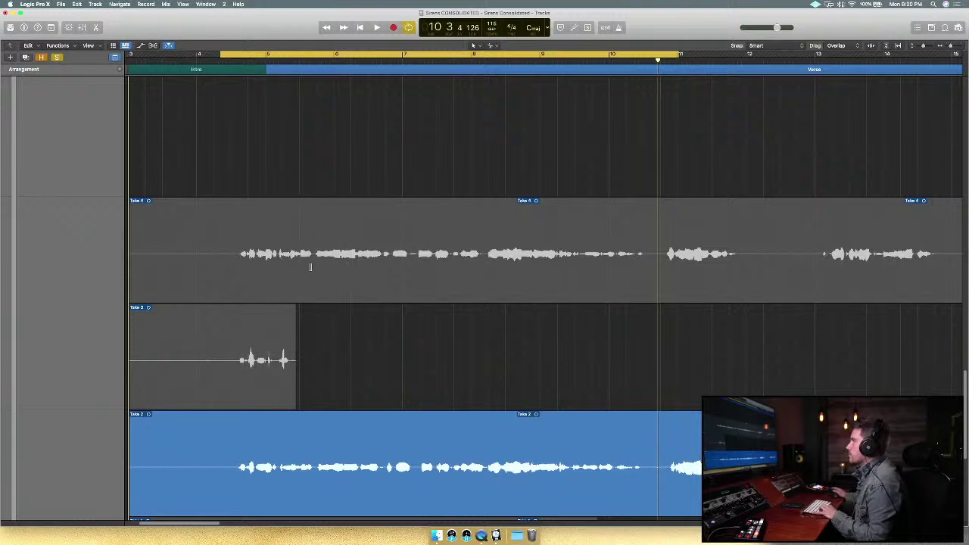
Audition the opening verse phrase with Take 4, Take 2 and Take 1 in turn.
click(315, 256)
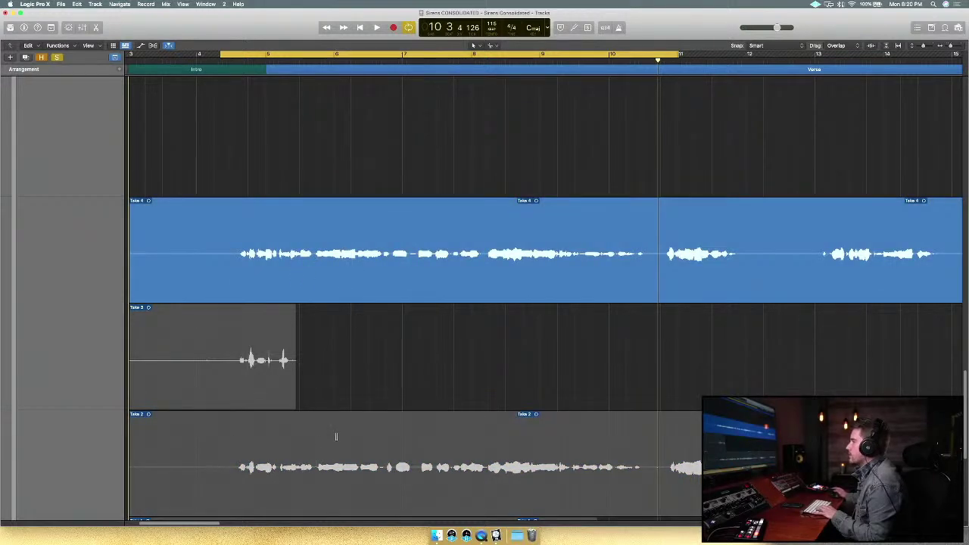
key(space)
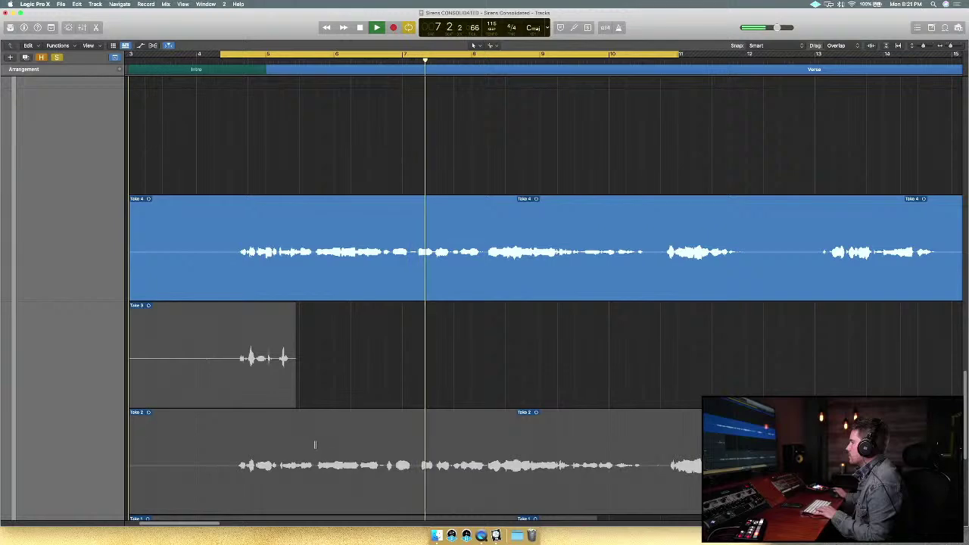
click(315, 445)
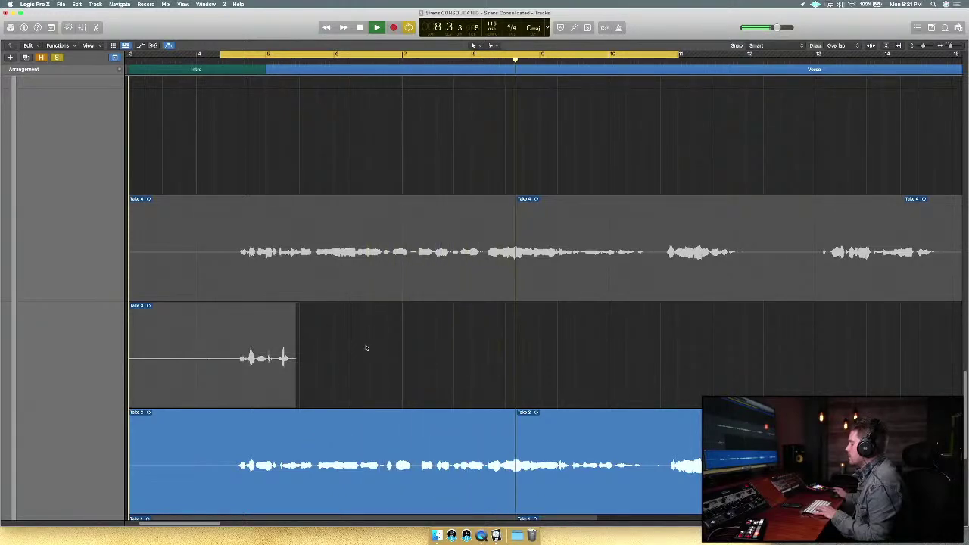
scroll(379, 307, down, 5)
click(360, 383)
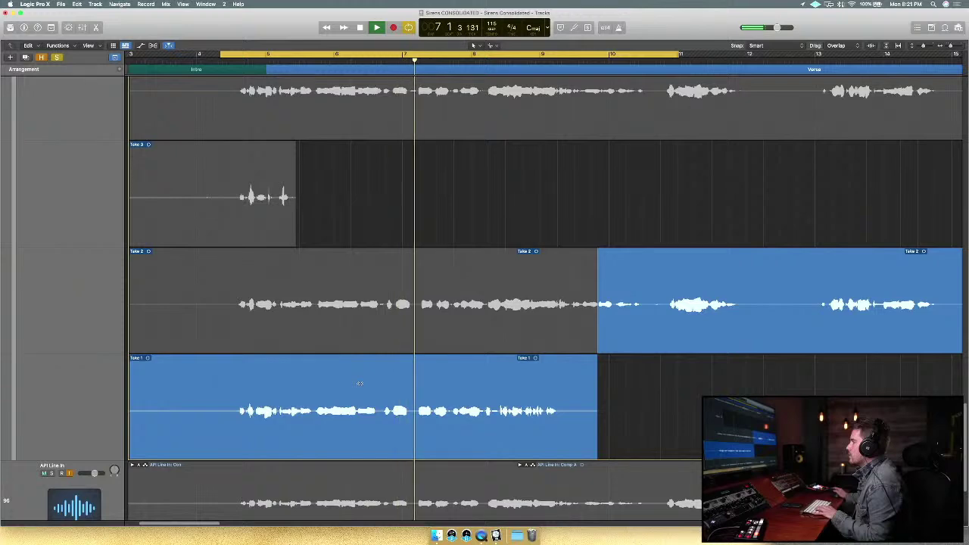
key(space)
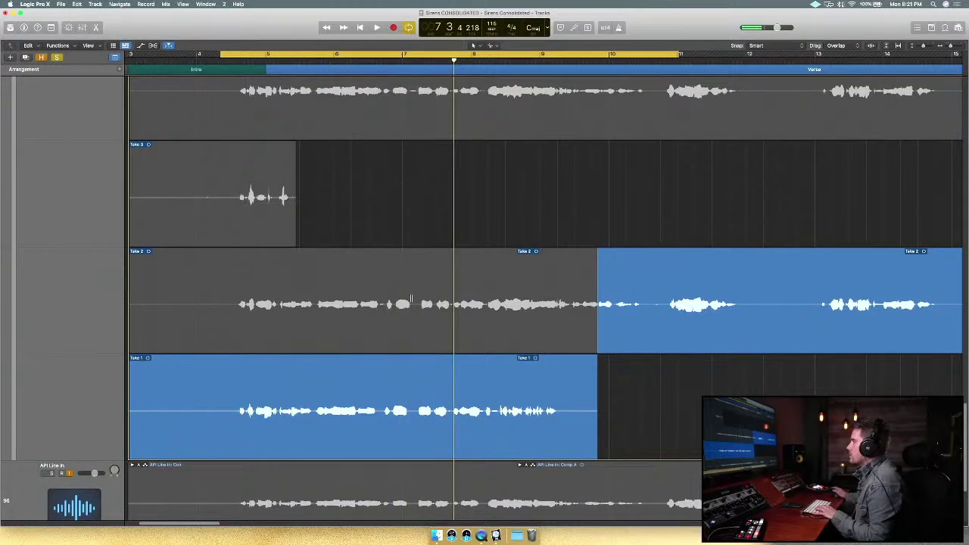
Comp Take 2 for the opening phrase up to just past bar 7, and Take 4 from there to nearly bar 10.
drag(416, 303, 224, 307)
scroll(375, 169, down, 1)
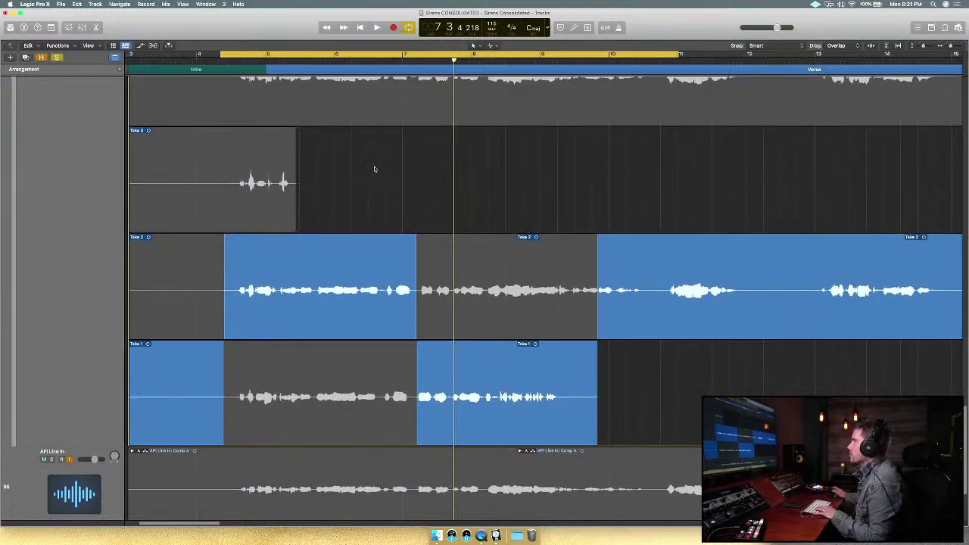
scroll(374, 169, up, 5)
click(483, 229)
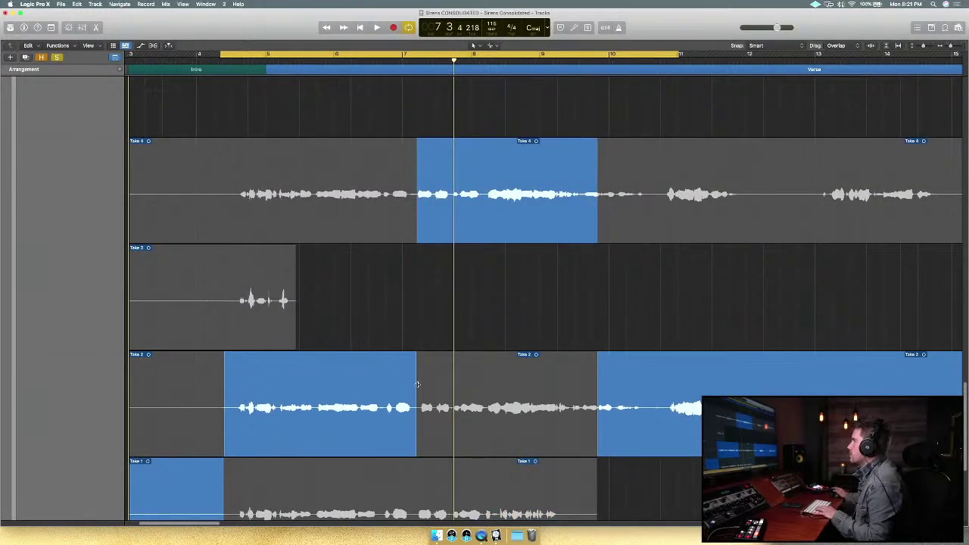
drag(415, 388, 414, 389)
Examine the comped sections around the first verse phrase and play the comp's opening.
scroll(480, 306, left, 4)
scroll(481, 305, down, 1)
scroll(583, 278, right, 6)
scroll(583, 278, up, 3)
scroll(583, 278, right, 4)
scroll(583, 278, up, 2)
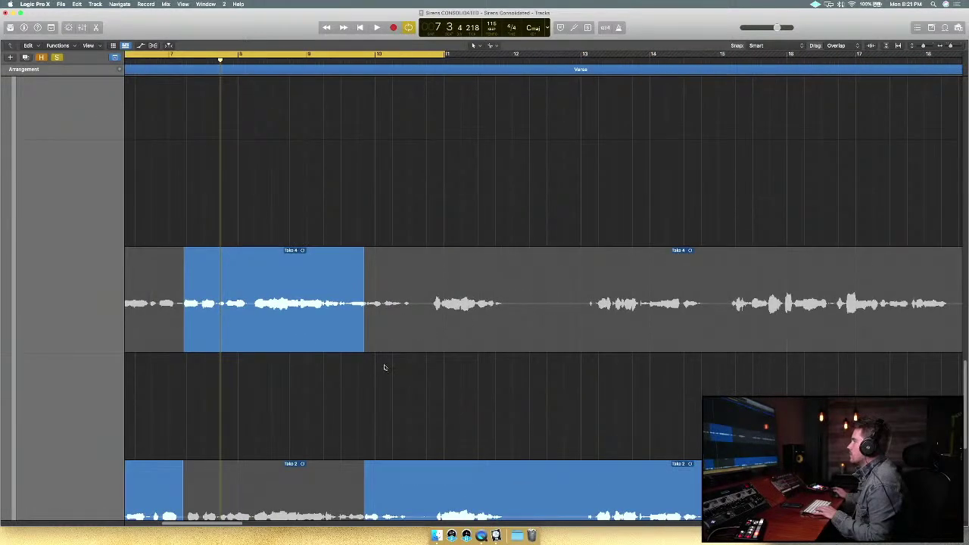
scroll(384, 367, down, 2)
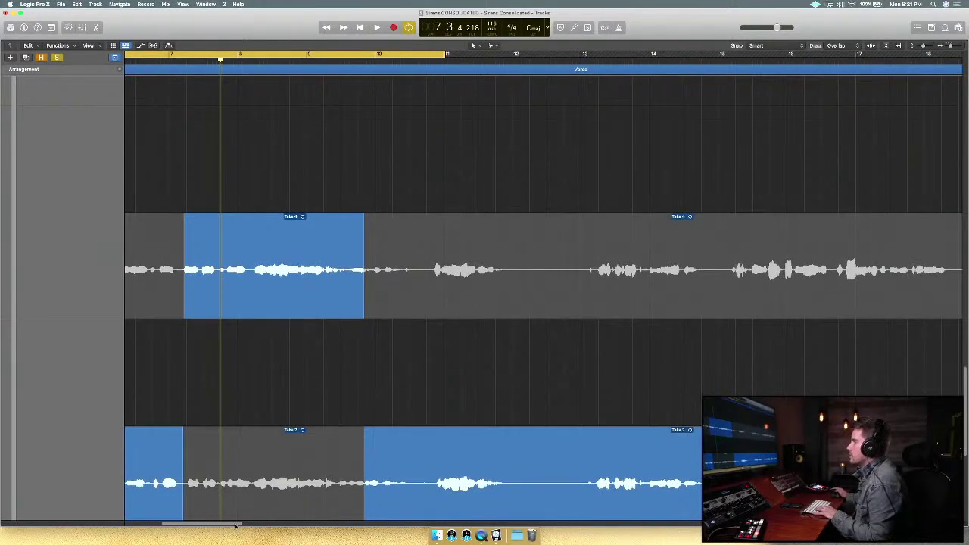
scroll(235, 525, left, 6)
key(space)
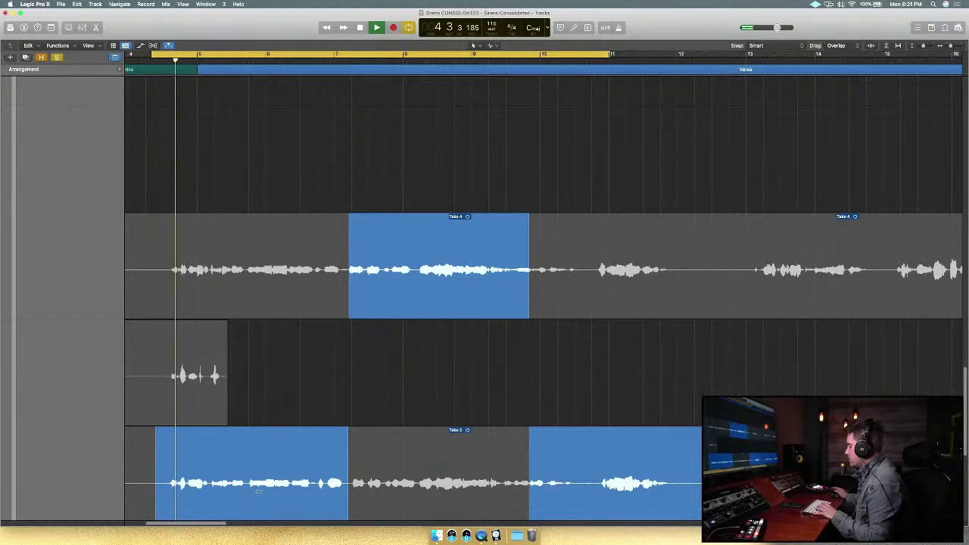
key(space)
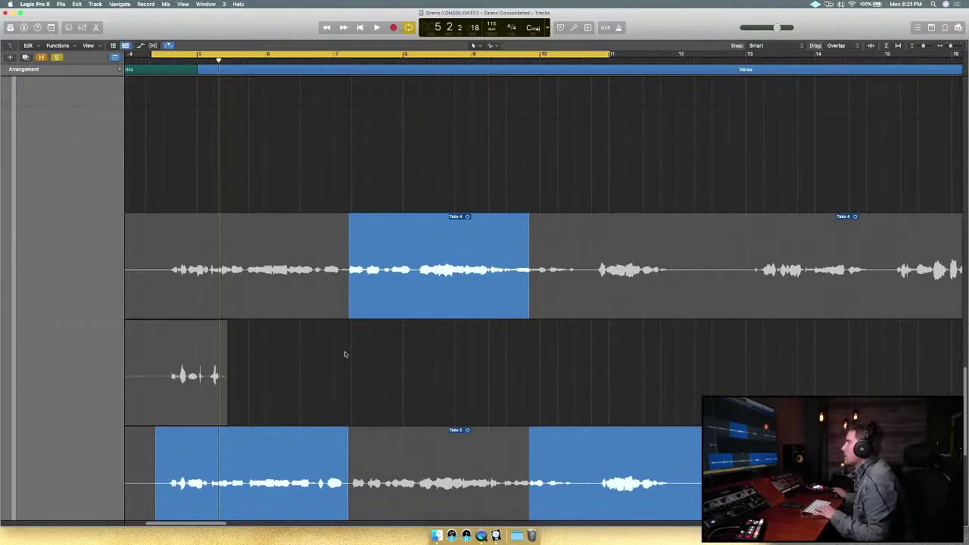
Play the comp through to bar 10, then extend the Take 4 section to just past the middle of bar 10.
scroll(341, 386, down, 1)
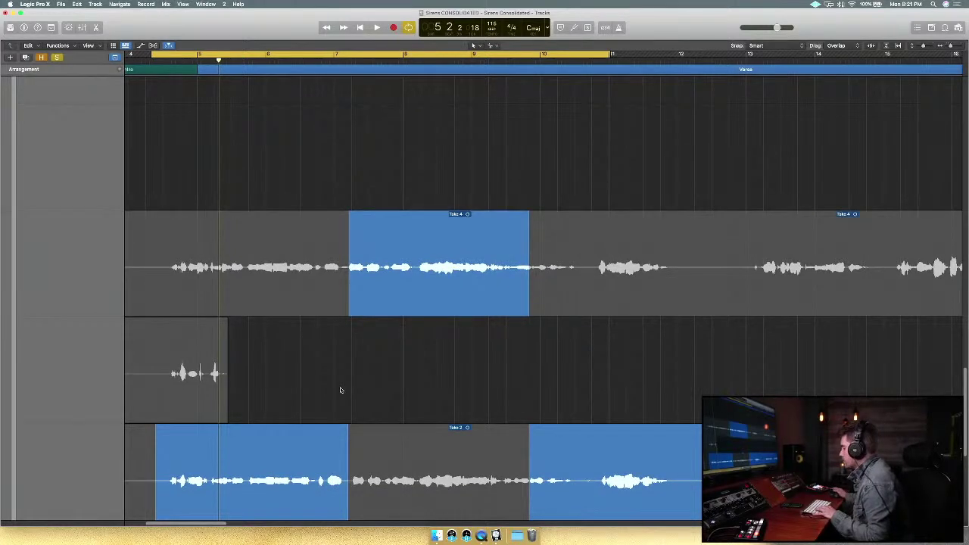
scroll(340, 390, down, 2)
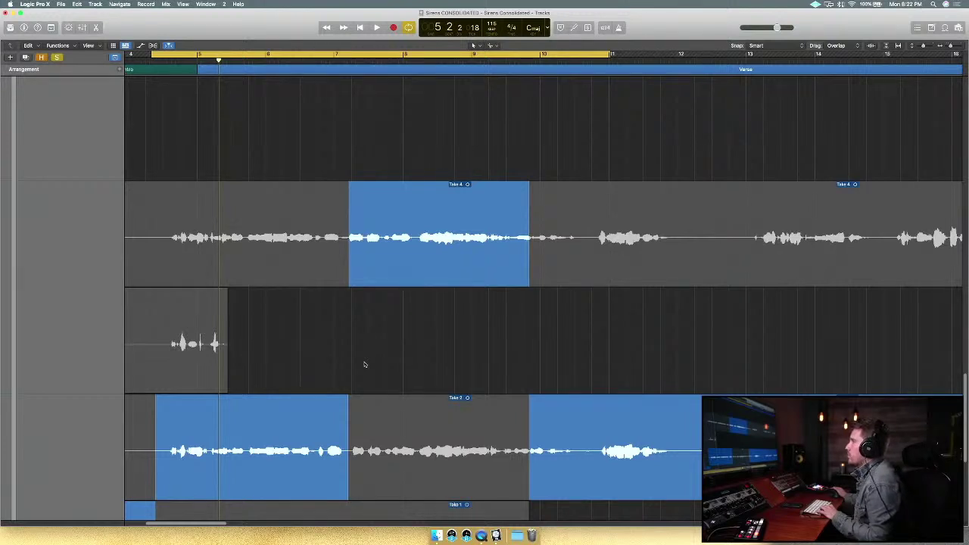
key(space)
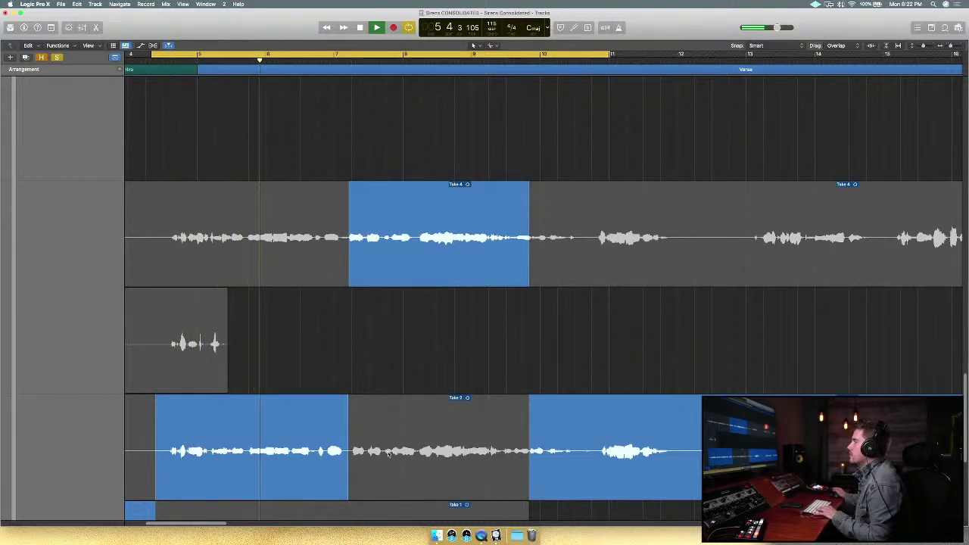
drag(220, 524, 240, 527)
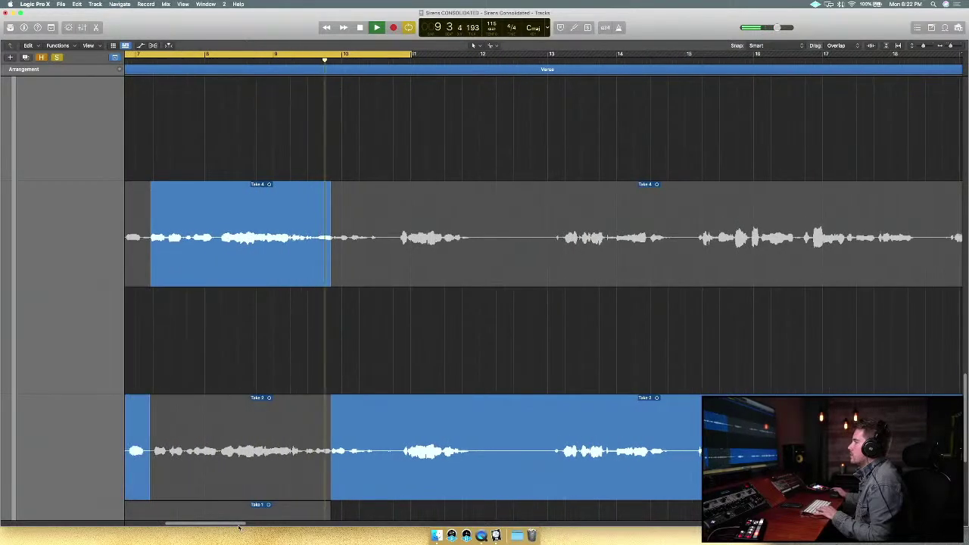
key(space)
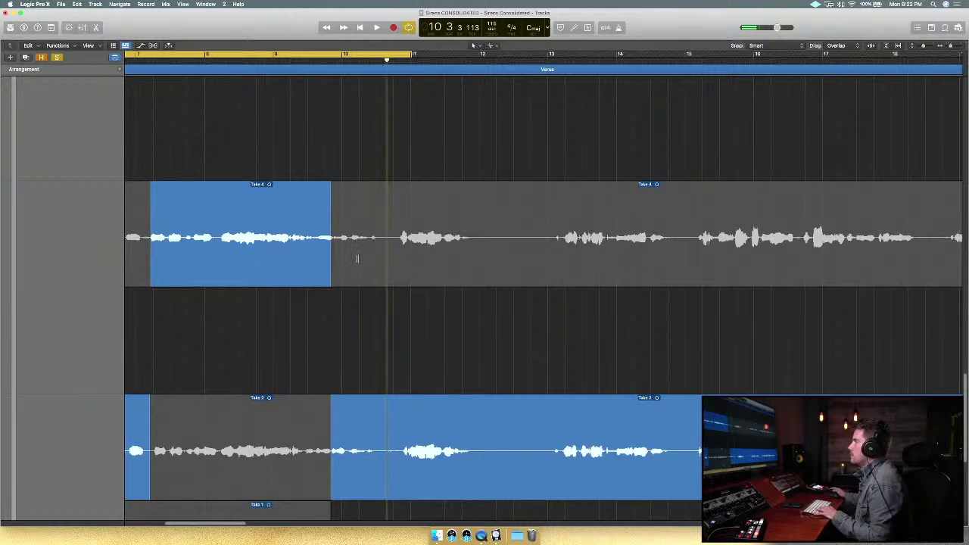
drag(332, 246, 382, 246)
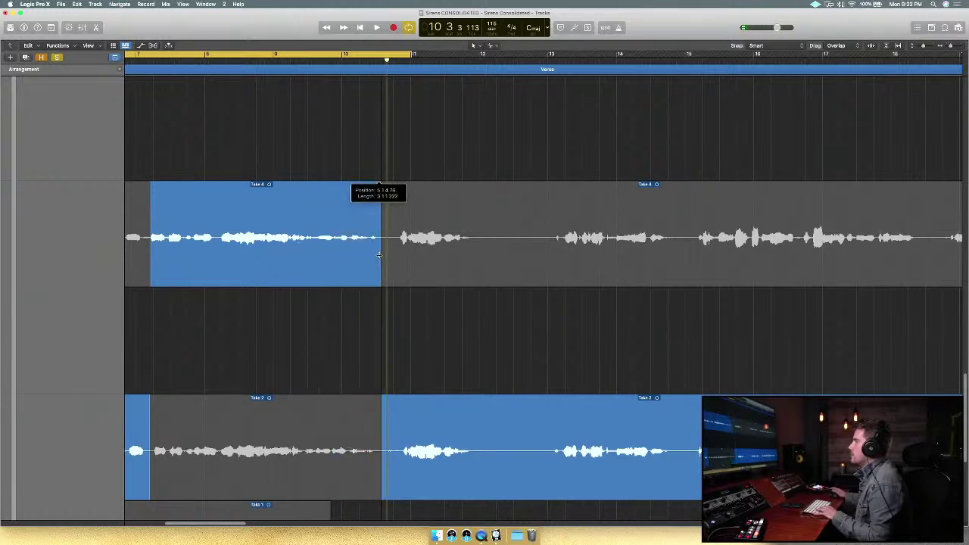
Switch the section from bar 7 to mid-bar 10 to Take 2, and play it with a cycle range over bars 7 to 10.
click(284, 422)
drag(133, 55, 397, 63)
key(space)
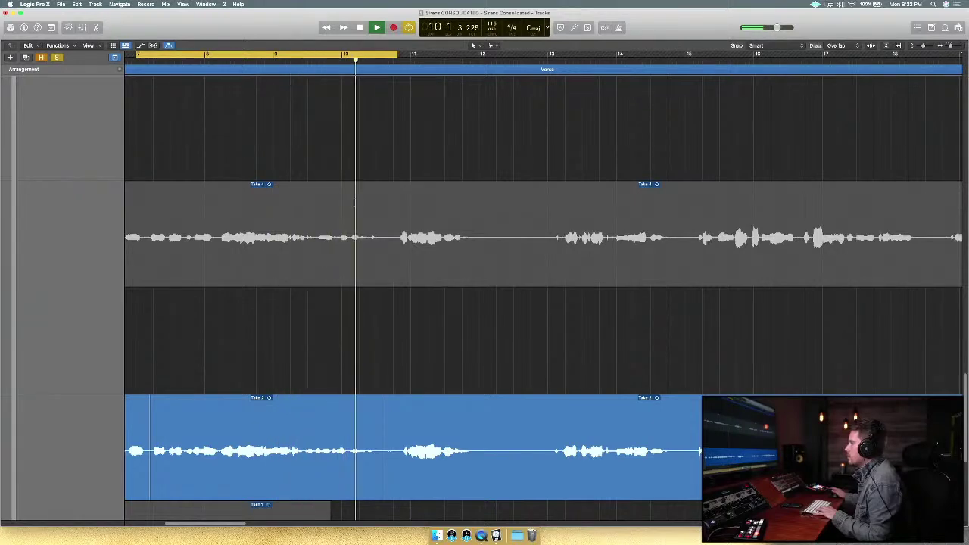
key(space)
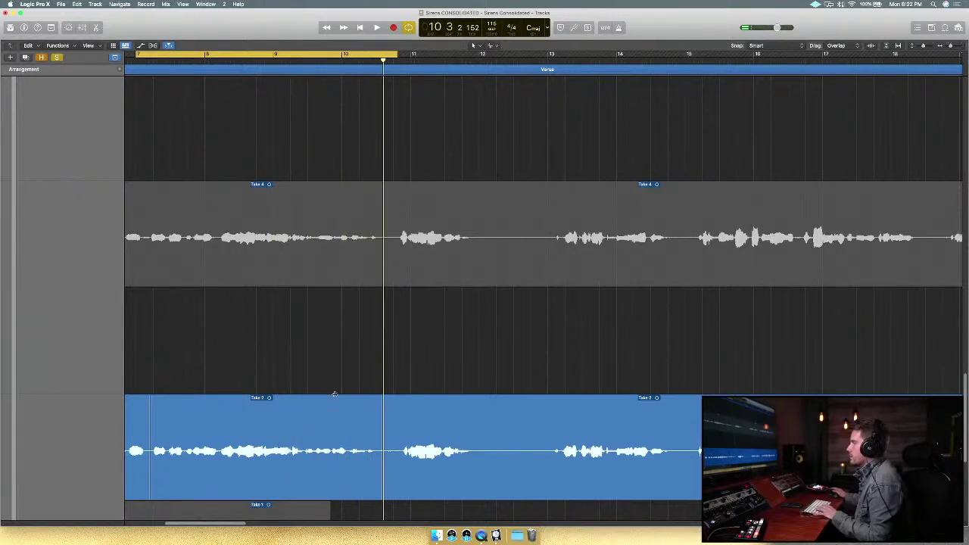
Cycle from mid-bar 10 to mid-bar 14 and compare Take 4 with Take 2 for that phrase, choosing Take 2.
click(389, 263)
drag(330, 54, 578, 44)
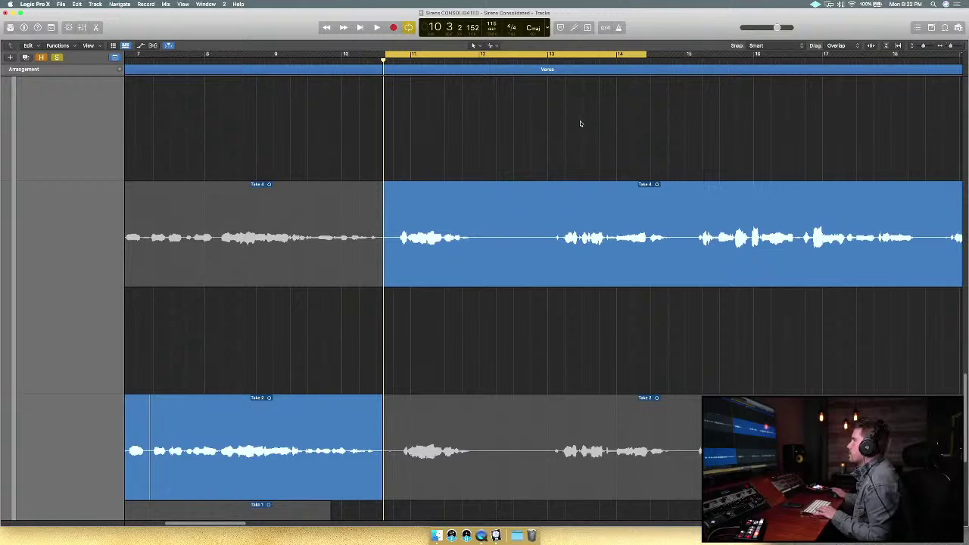
key(space)
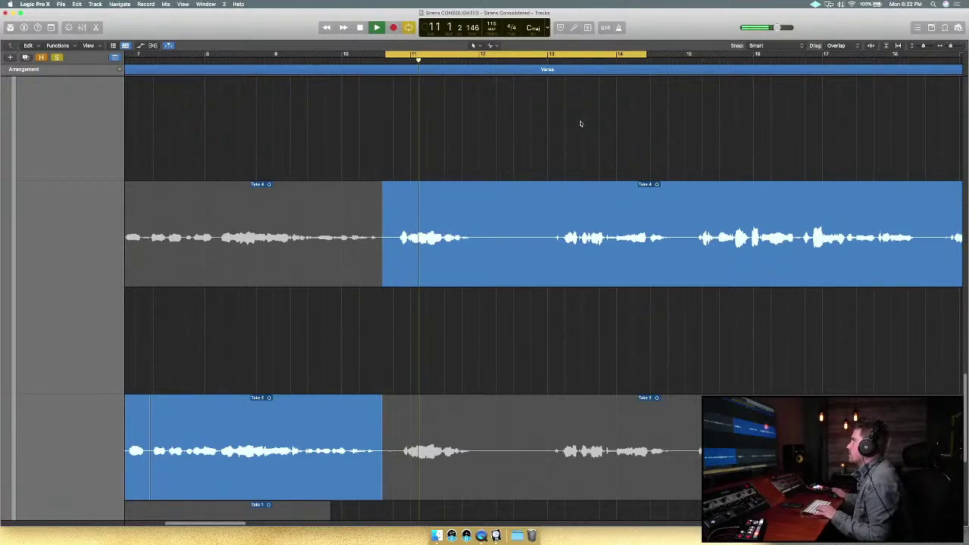
key(space)
click(487, 459)
key(space)
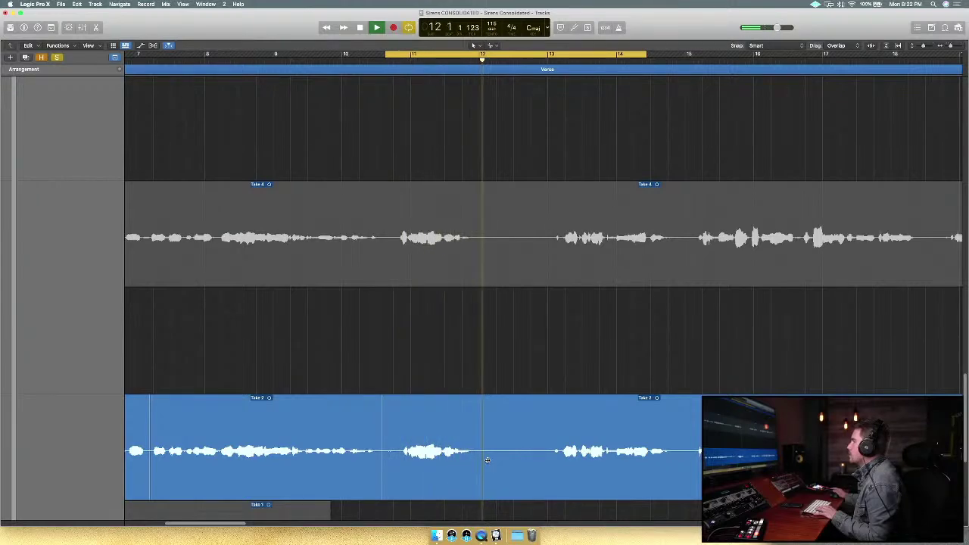
key(space)
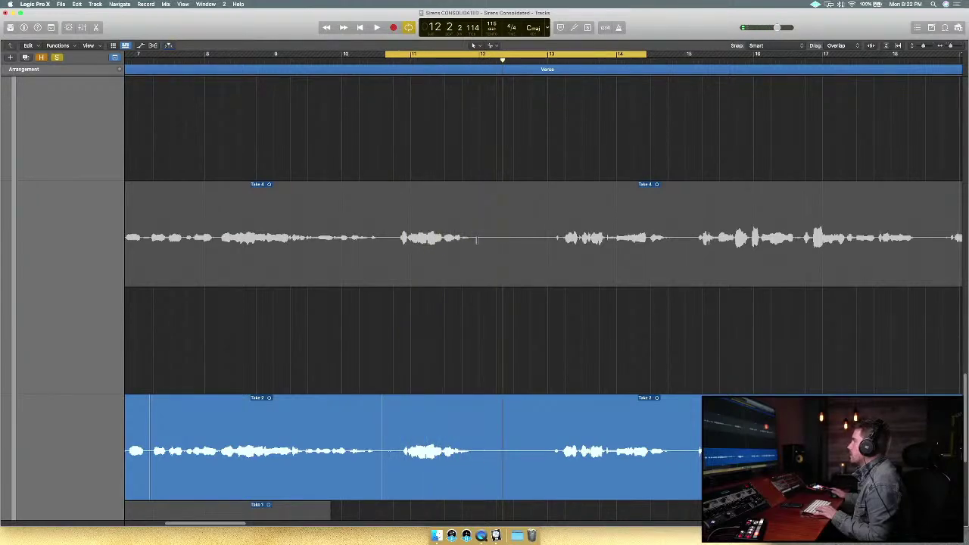
Comp the phrase's ending from mid-bar 11 to just past bar 12 with Take 4, and play the result.
click(477, 240)
click(450, 475)
drag(485, 252, 441, 257)
key(space)
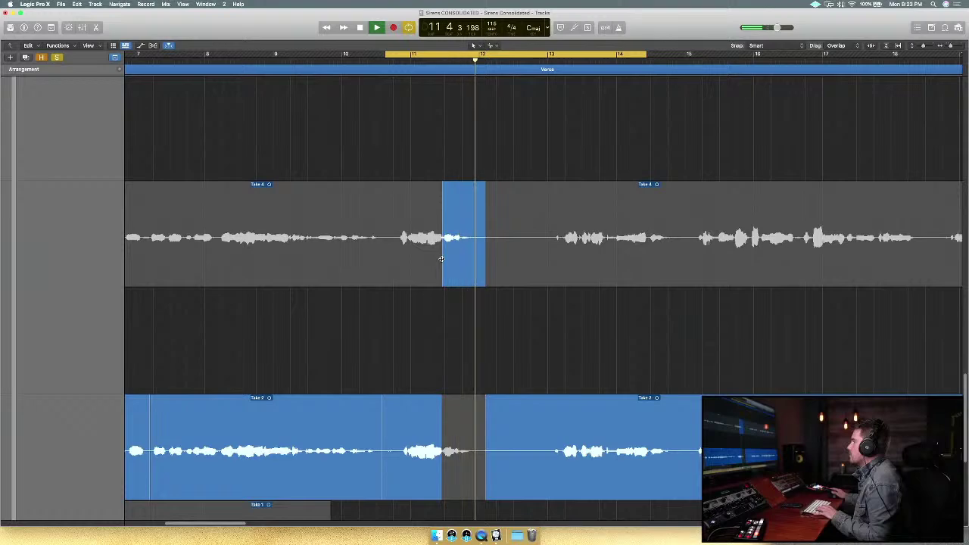
key(space)
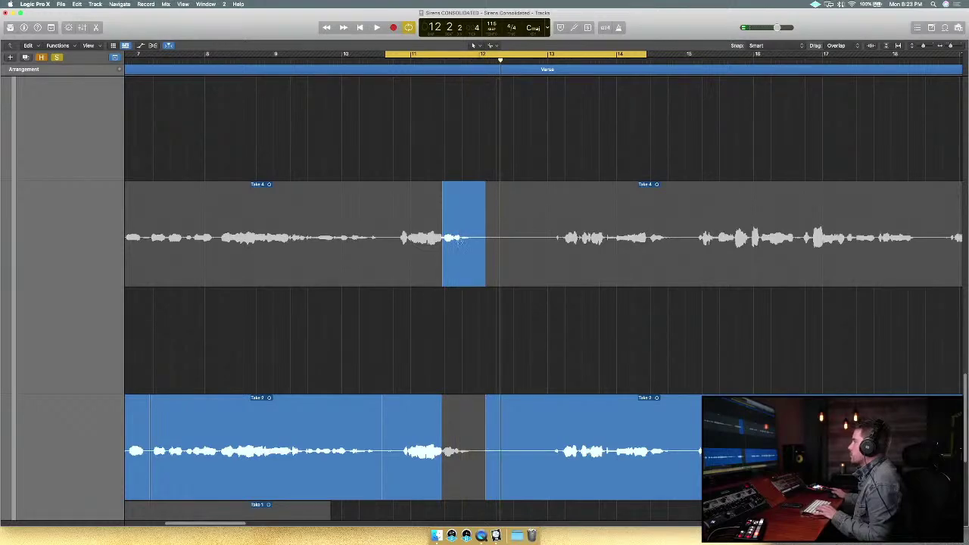
Move the cycle range to run from just before bar 13 to past mid-bar 16, and play that verse section.
scroll(584, 329, down, 3)
scroll(583, 328, right, 5)
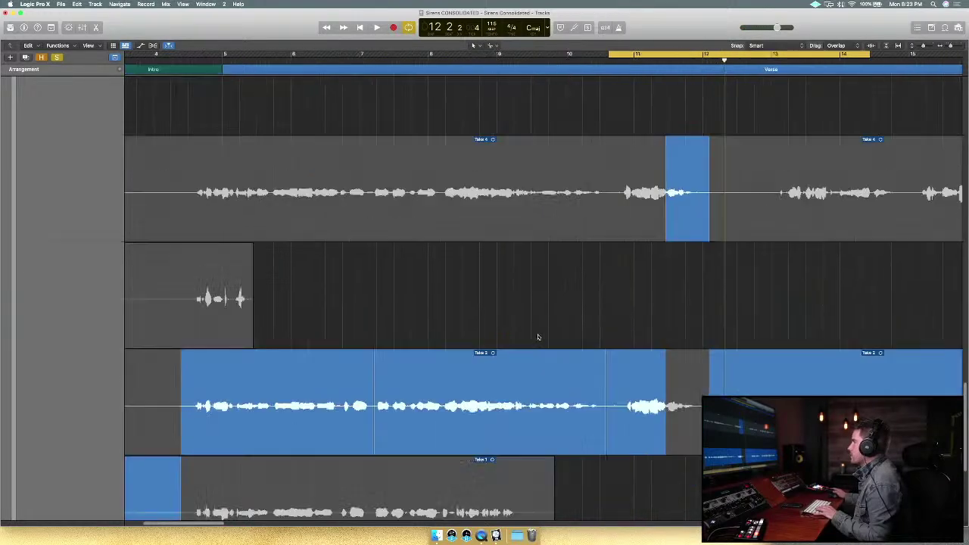
scroll(651, 276, right, 3)
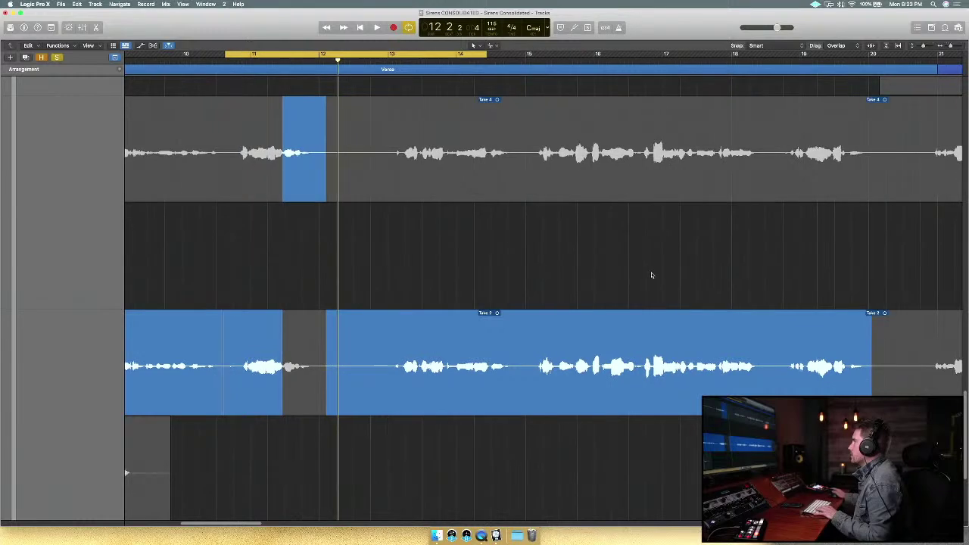
drag(353, 54, 492, 56)
key(space)
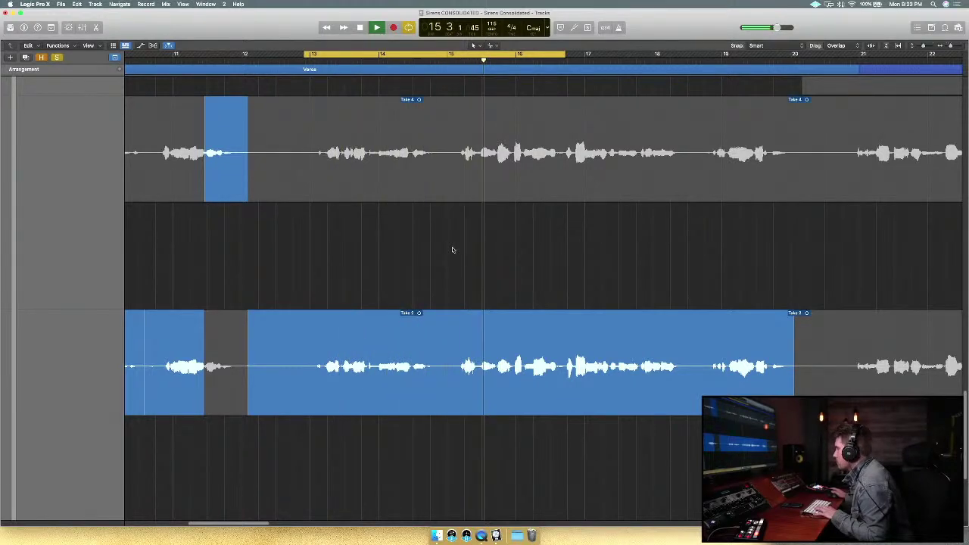
key(space)
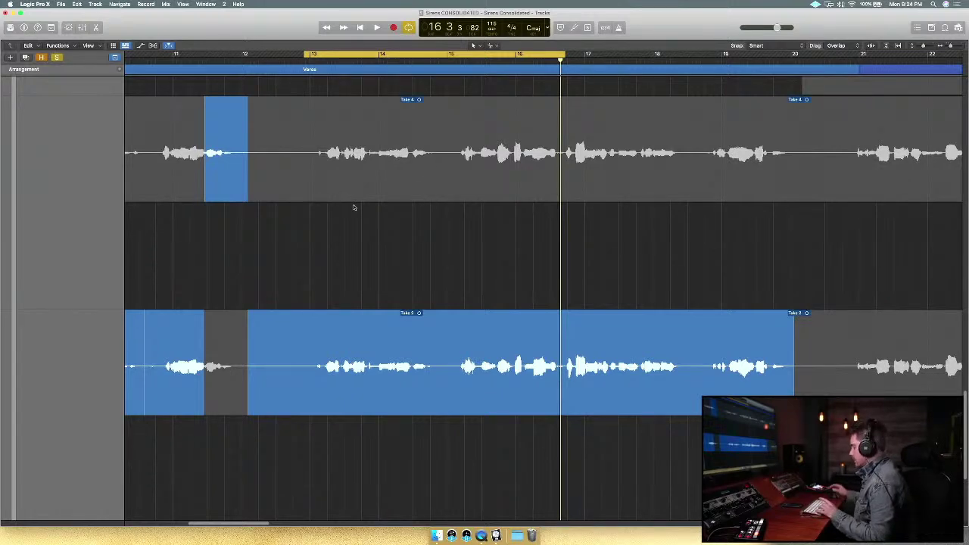
Insert the UAD UA 1176AE compressor in the Lead Vocal channel's next free audio effect slot.
key(x)
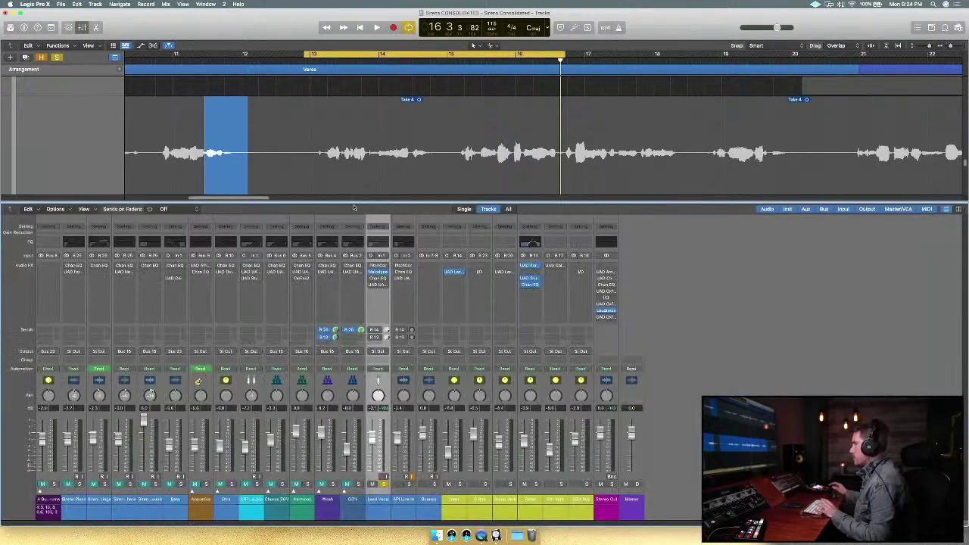
click(379, 293)
mouse_move(426, 442)
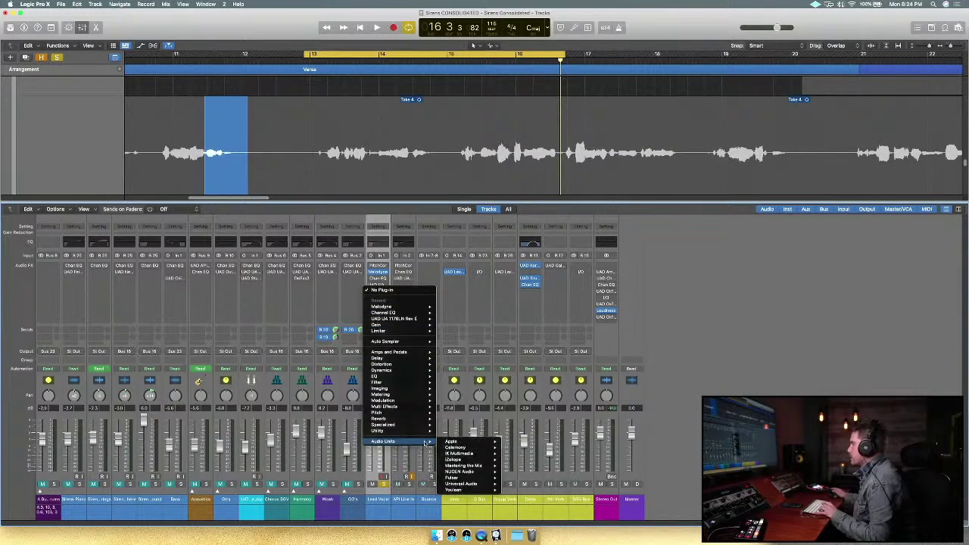
mouse_move(464, 483)
mouse_move(551, 492)
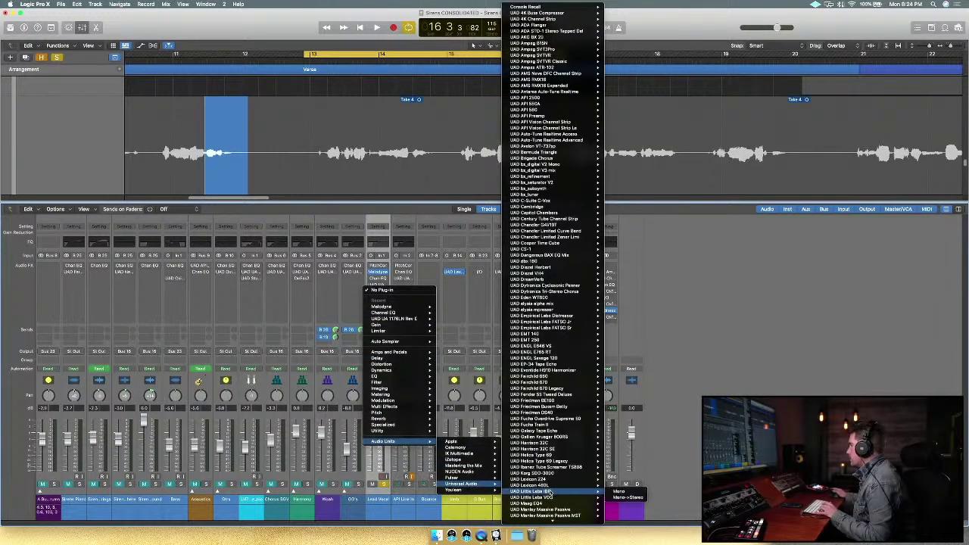
scroll(550, 492, down, 5)
scroll(551, 493, down, 2)
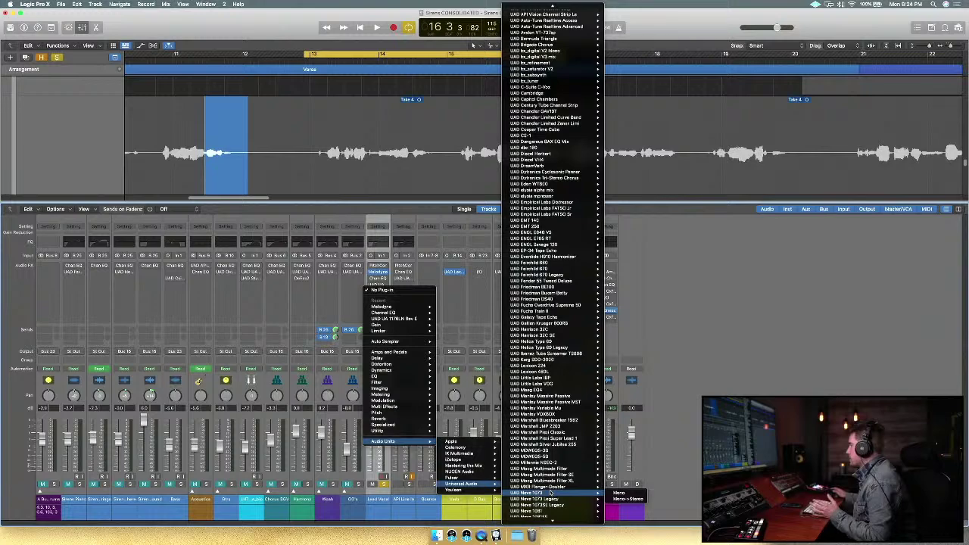
scroll(551, 493, down, 2)
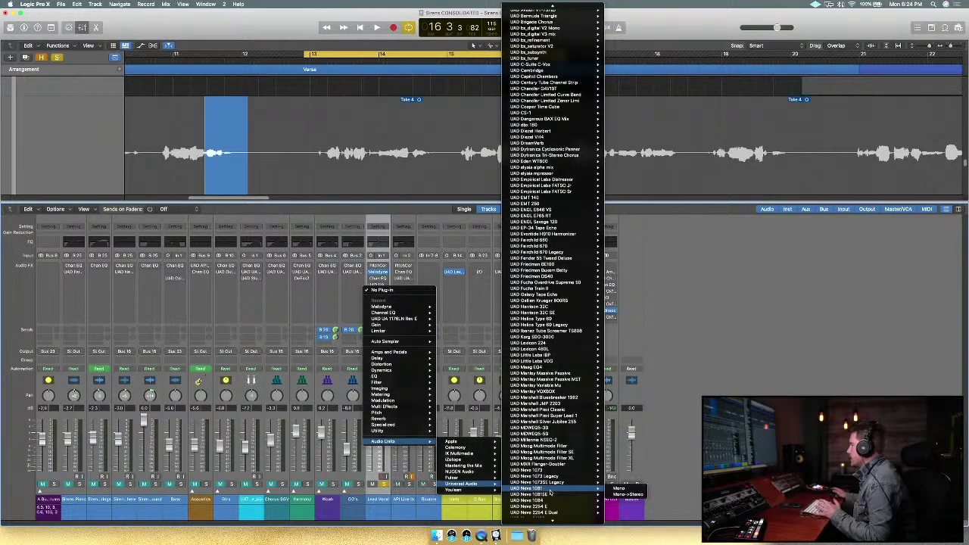
scroll(551, 492, down, 2)
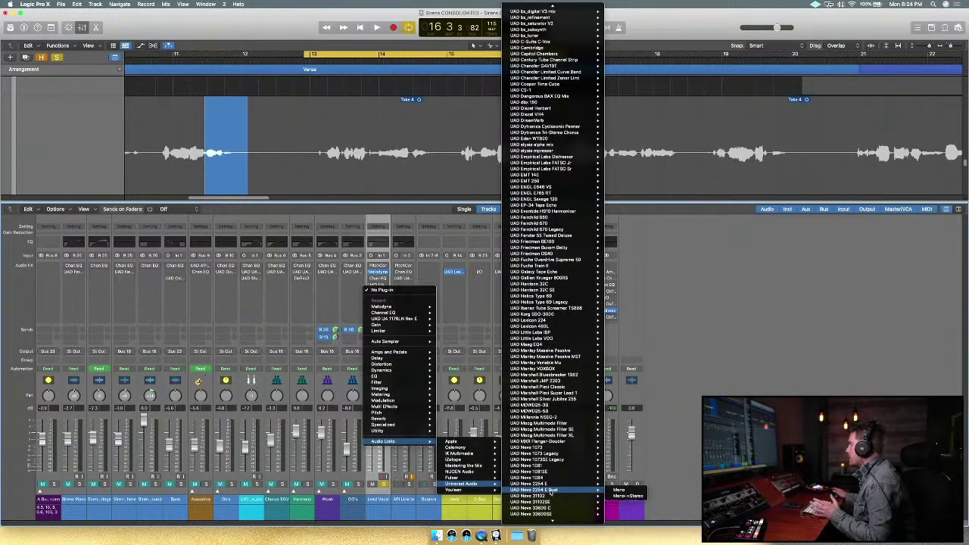
scroll(549, 491, down, 20)
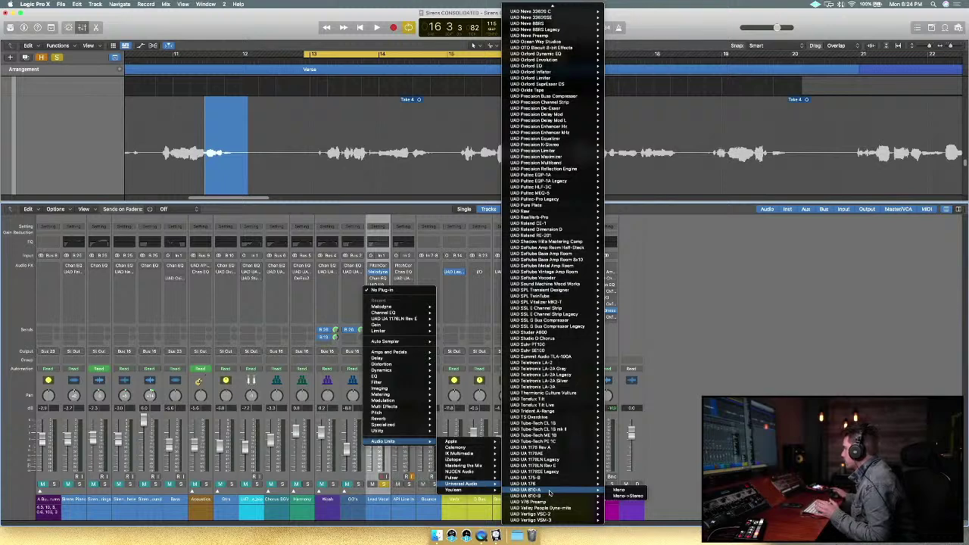
mouse_move(560, 452)
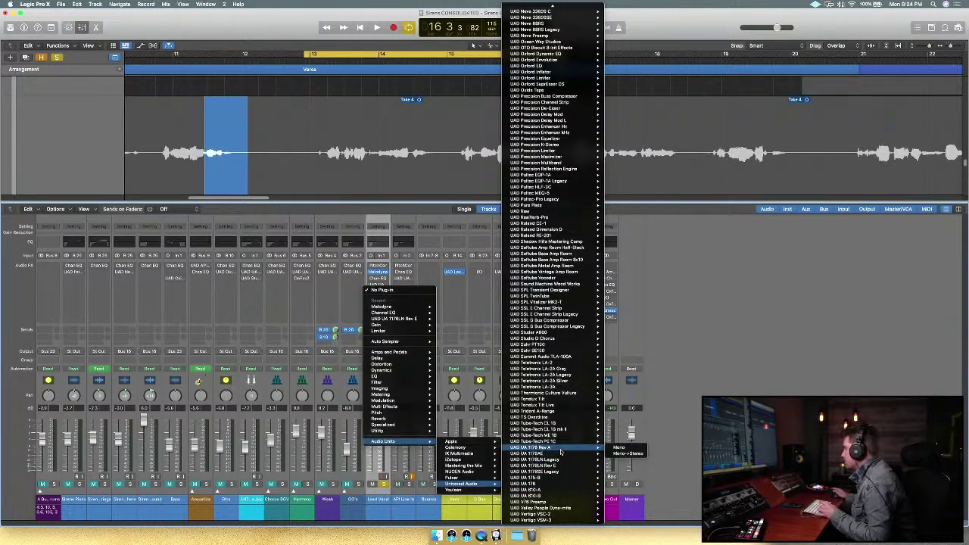
click(625, 455)
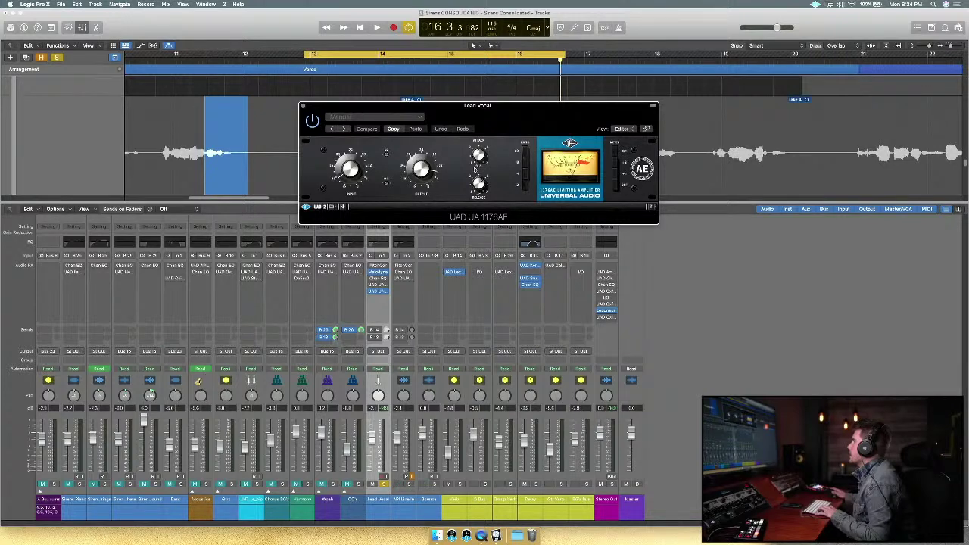
Adjust the 1176AE's release, remove that plug-in from the Lead Vocal, and return to the full take view.
drag(478, 179, 478, 173)
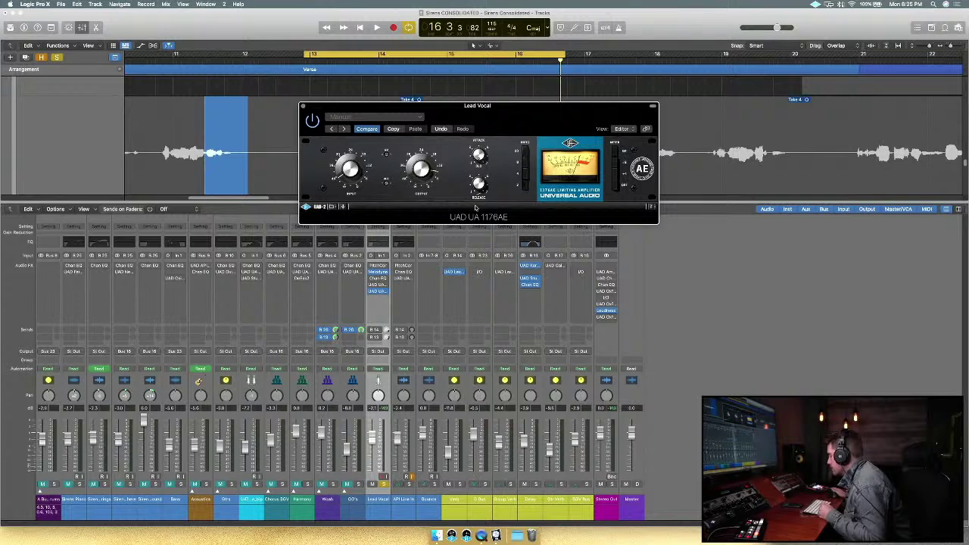
click(385, 291)
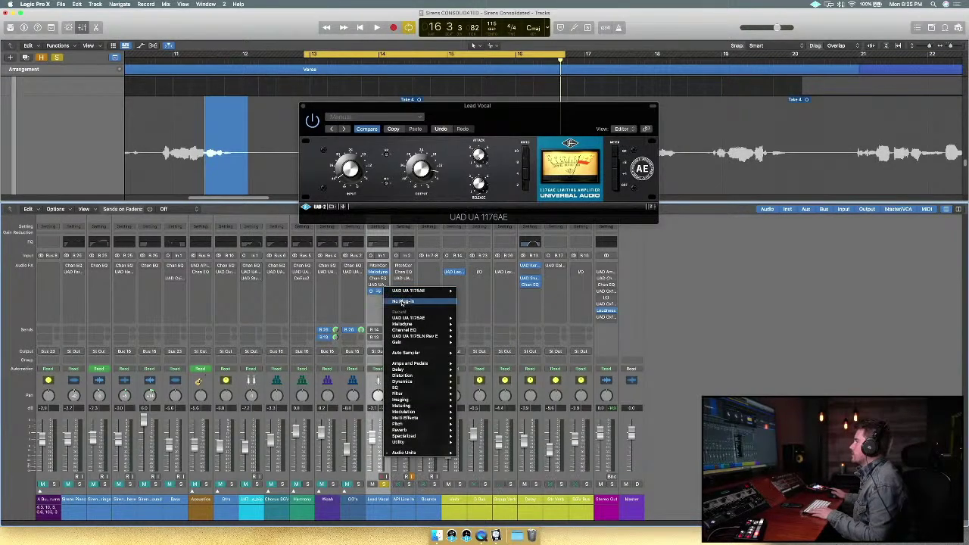
click(402, 302)
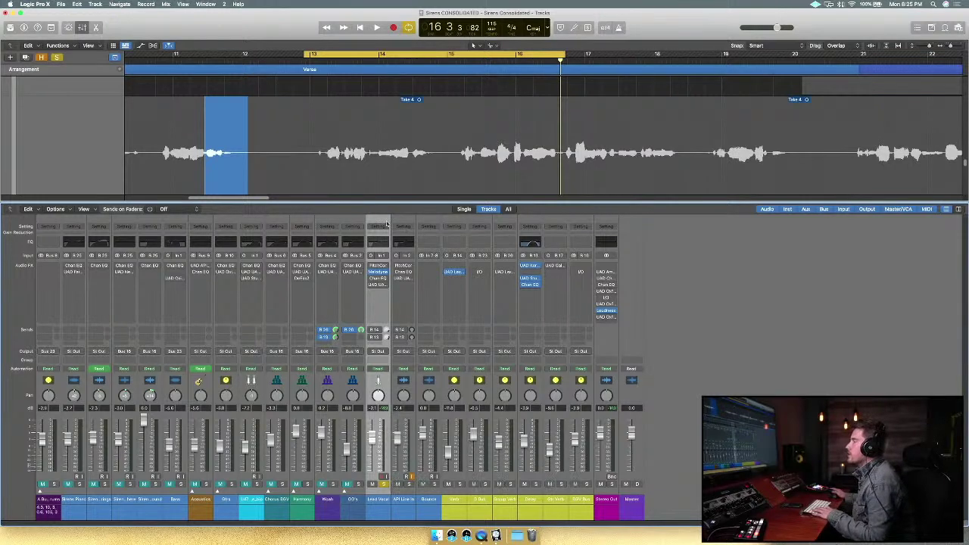
key(x)
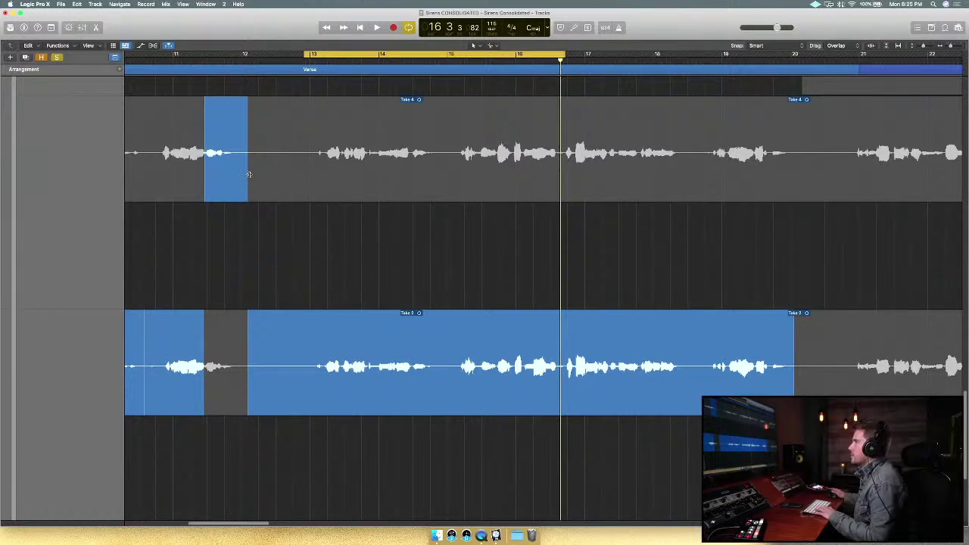
Extend the Take 4 ending past bar 12, and compare Take 4 with Take 2 from just before bar 13 to bar 15, choosing Take 2.
drag(255, 175, 263, 175)
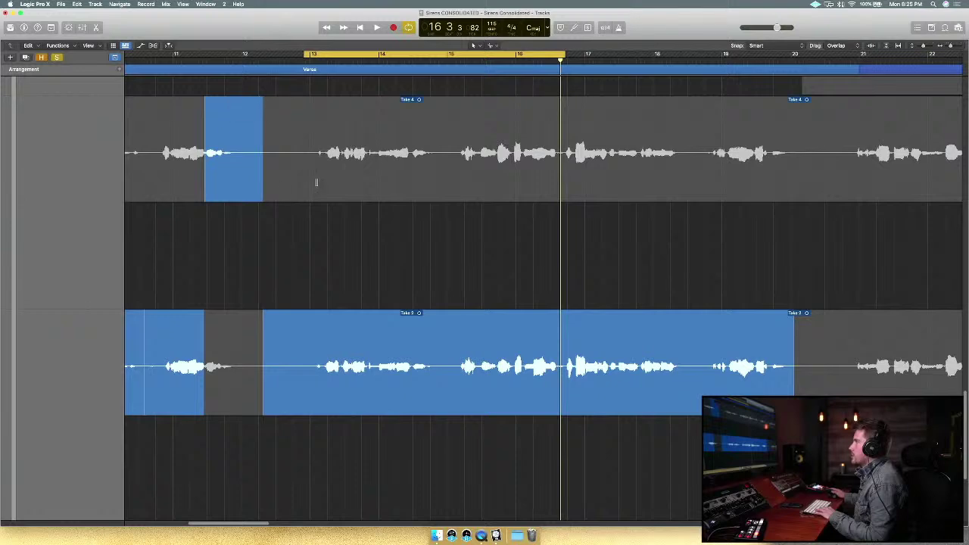
drag(446, 159, 296, 179)
key(shift+space)
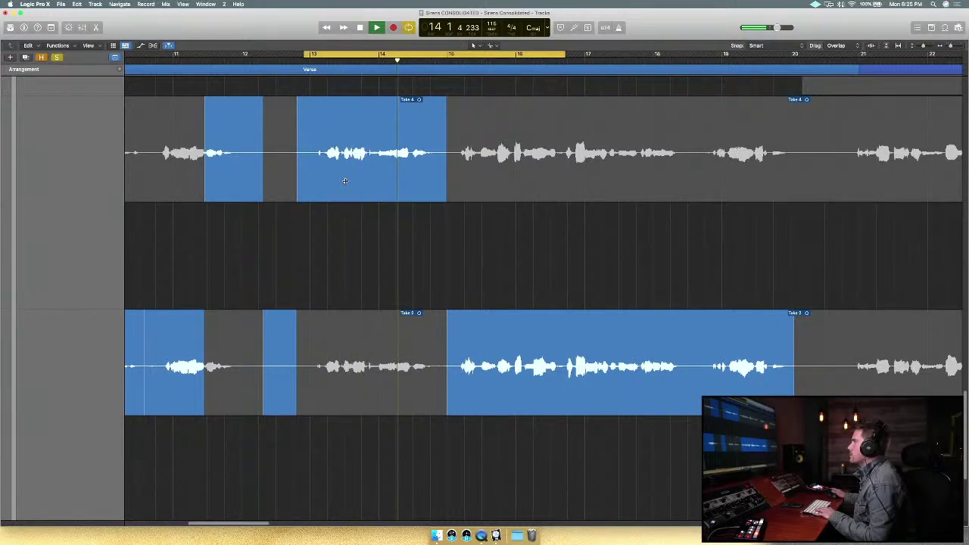
key(space)
click(385, 366)
key(space)
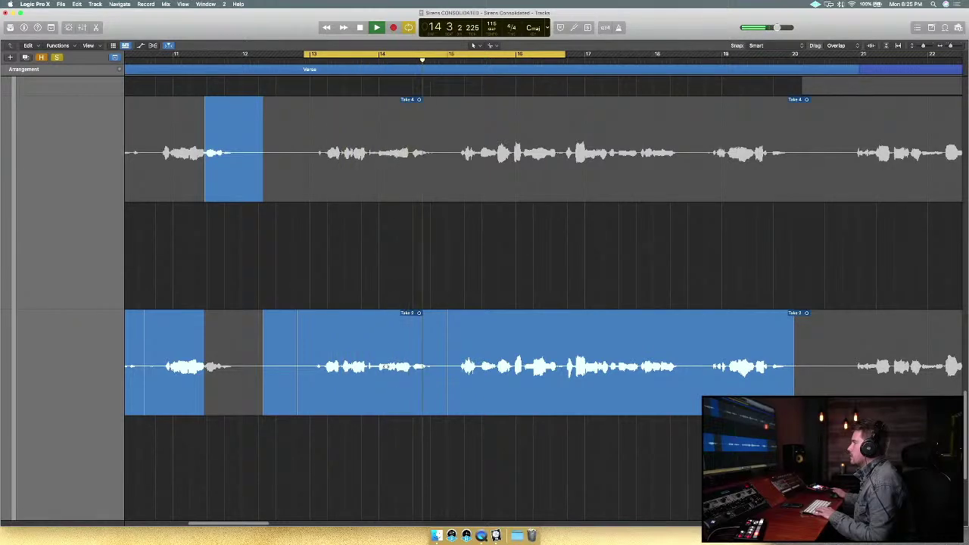
key(space)
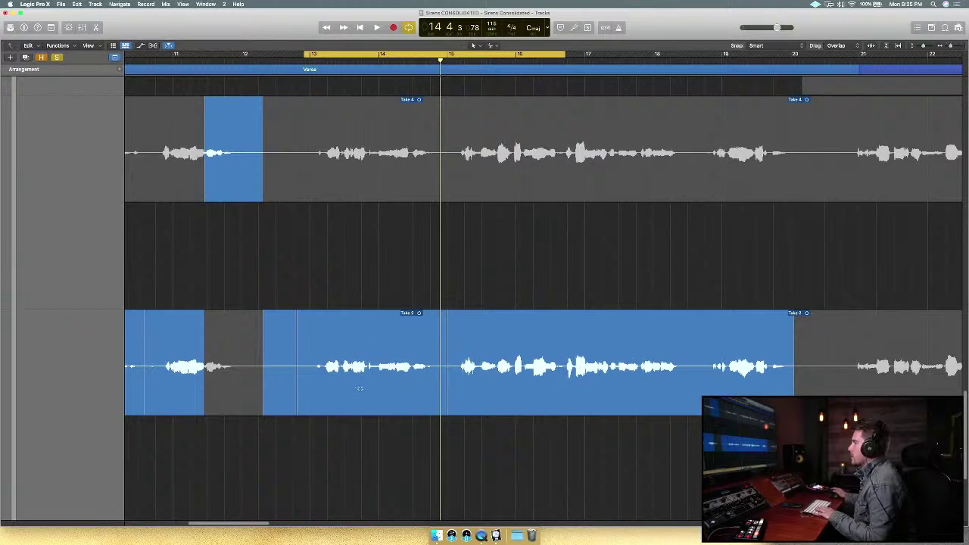
Comp the phrase's ending from just before bar 14 to bar 15 with Take 4, and play the result.
drag(368, 158, 411, 165)
key(space)
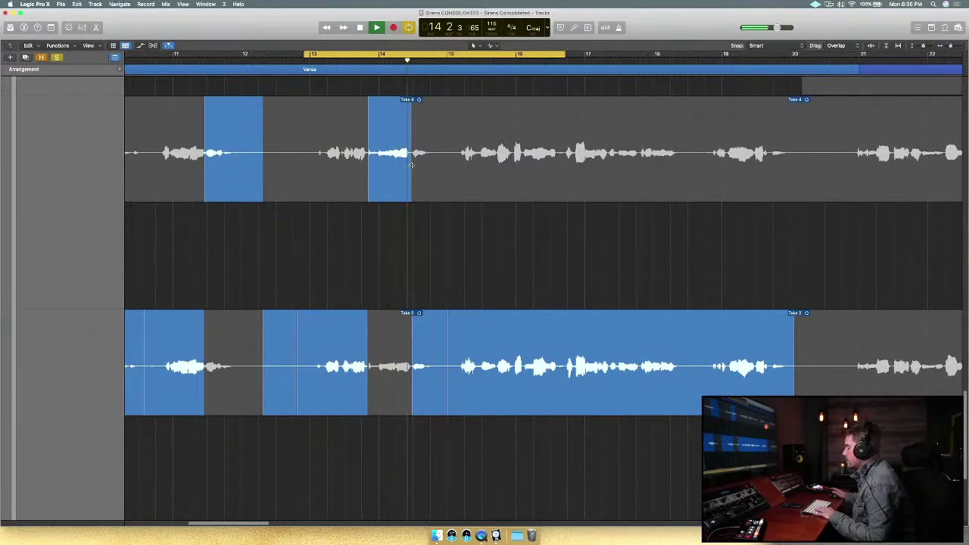
key(space)
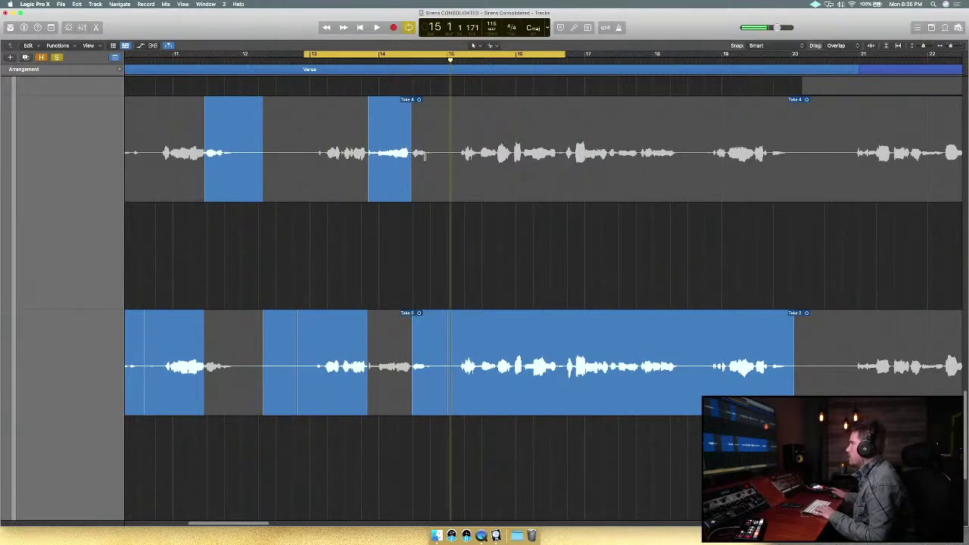
click(424, 156)
key(space)
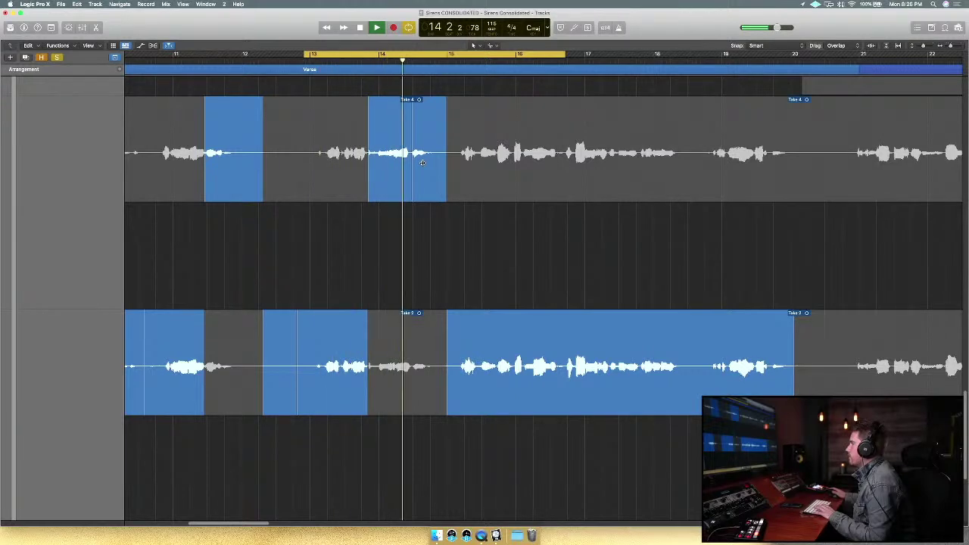
key(space)
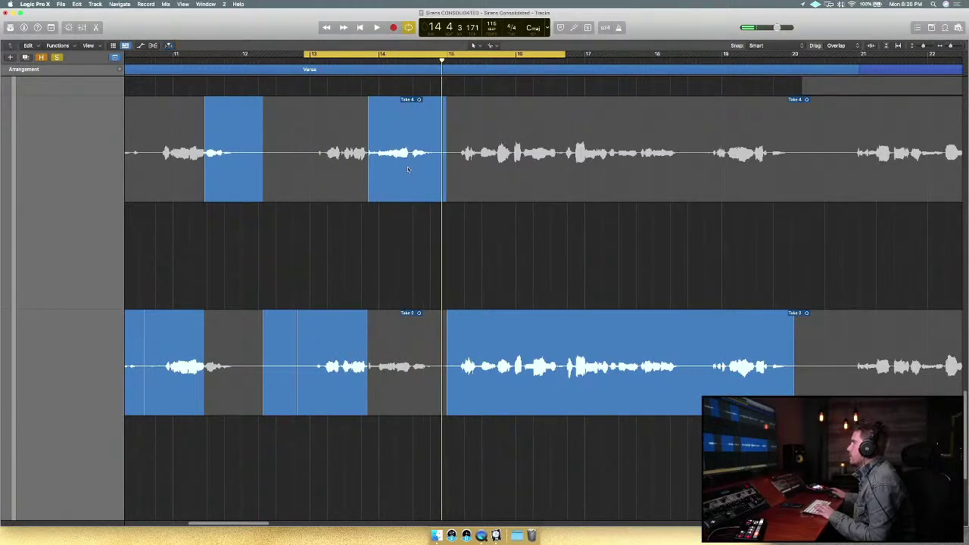
Extend the Take 4 section at bar 12 to about mid-bar 12, and move the cycle range to run from bar 15 to past mid-bar 18.
scroll(417, 179, up, 5)
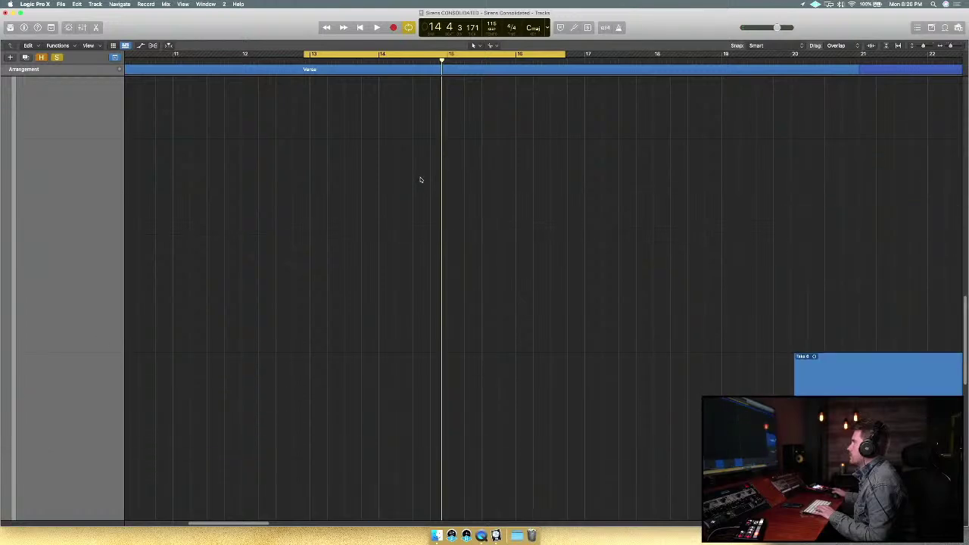
scroll(421, 180, down, 5)
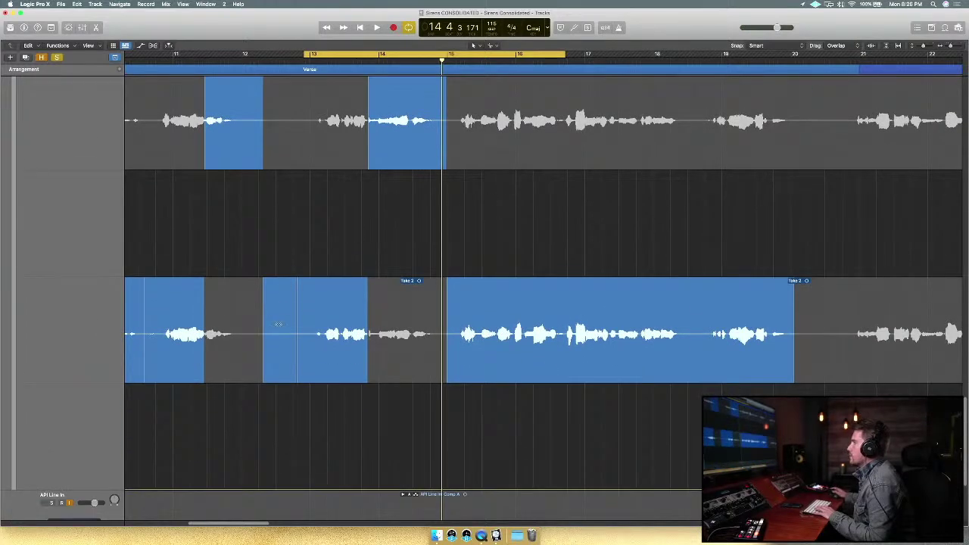
drag(263, 321, 274, 321)
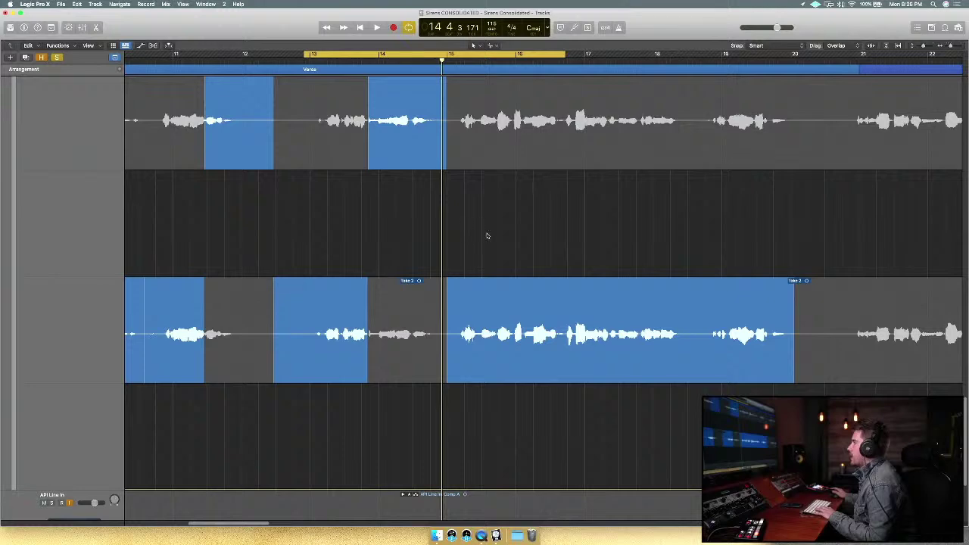
drag(480, 58, 624, 60)
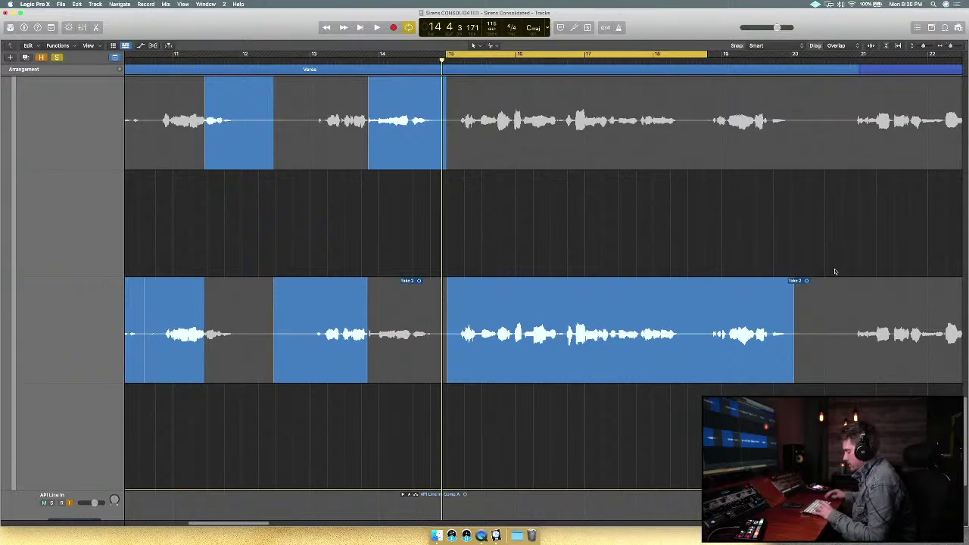
Bypass Melodyne on the Lead Vocal and enable its Pitch Correction, Channel EQ, UAD plug-in and bus sends.
key(x)
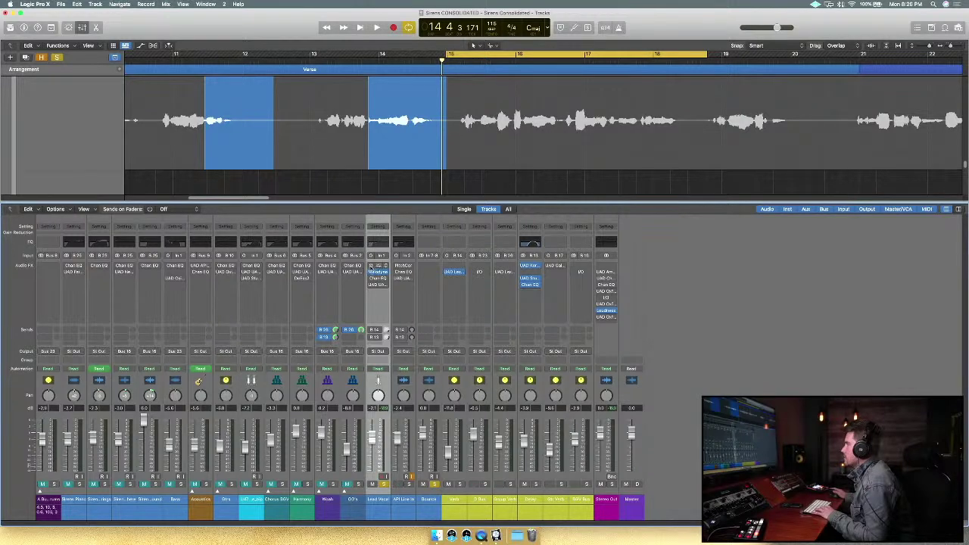
click(371, 279)
click(371, 277)
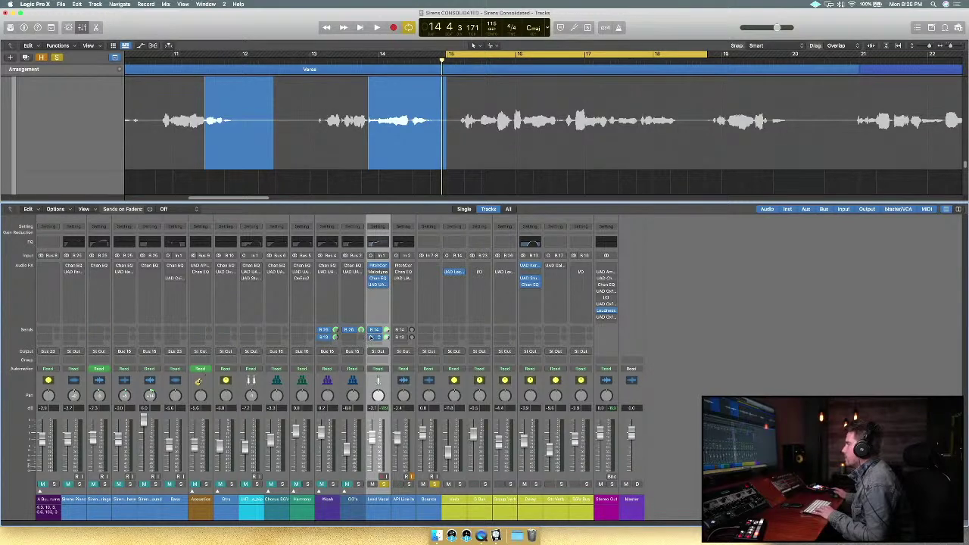
key(x)
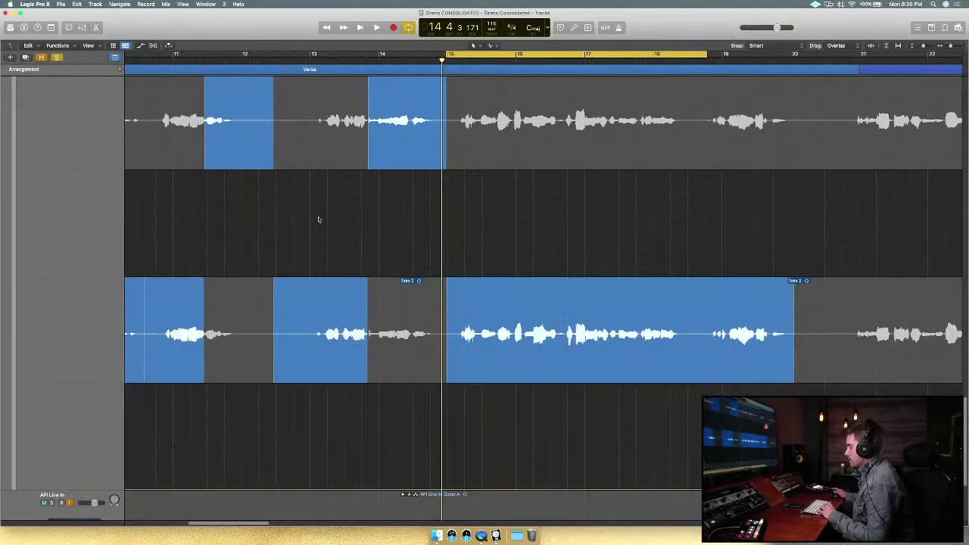
Stretch the cycle range from bar 3 through the first chorus to just past bar 37, and play the comped vocal.
key(super+Left)
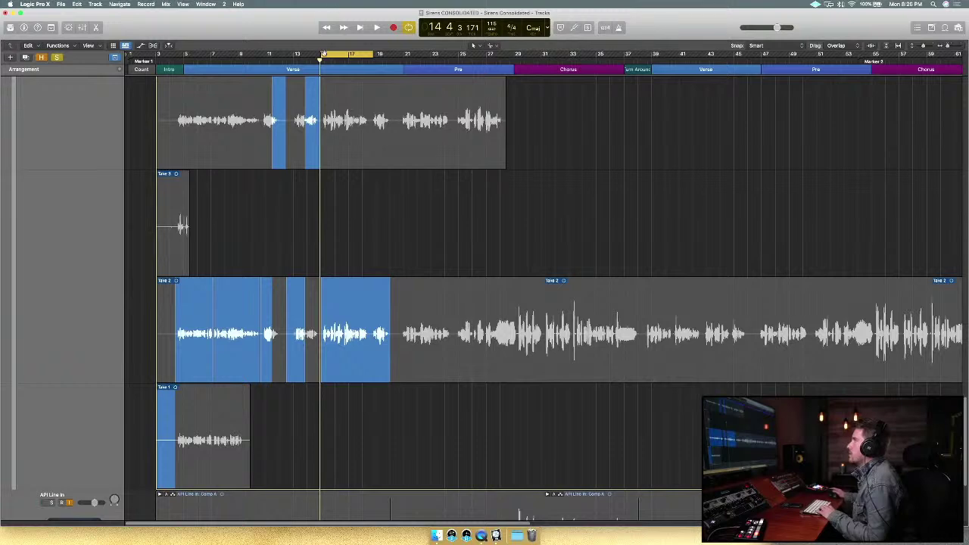
drag(324, 55, 159, 55)
drag(374, 55, 610, 56)
key(space)
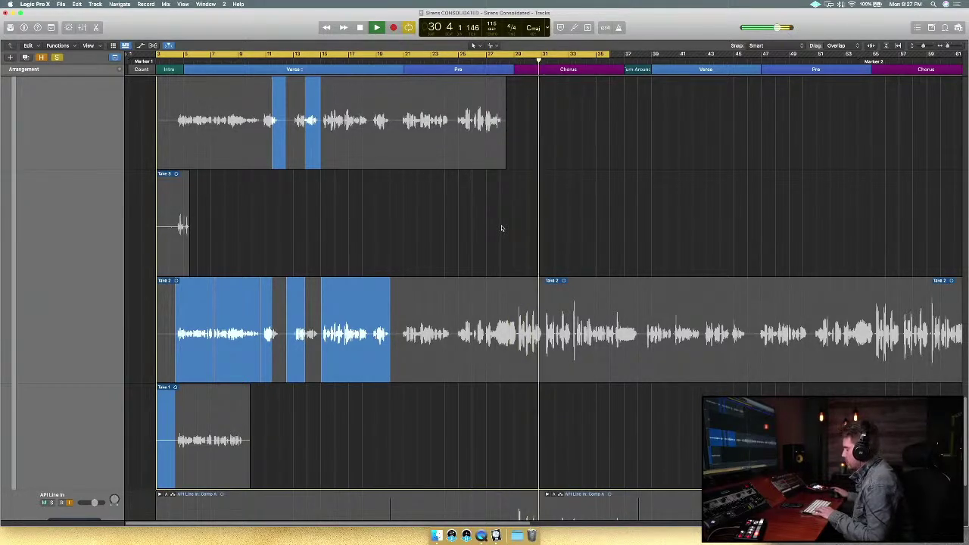
drag(611, 55, 632, 57)
Comp from about mid-bar 9 to mid-bar 10 with Take 4, and play from bar 8 with cycling off.
scroll(606, 144, up, 5)
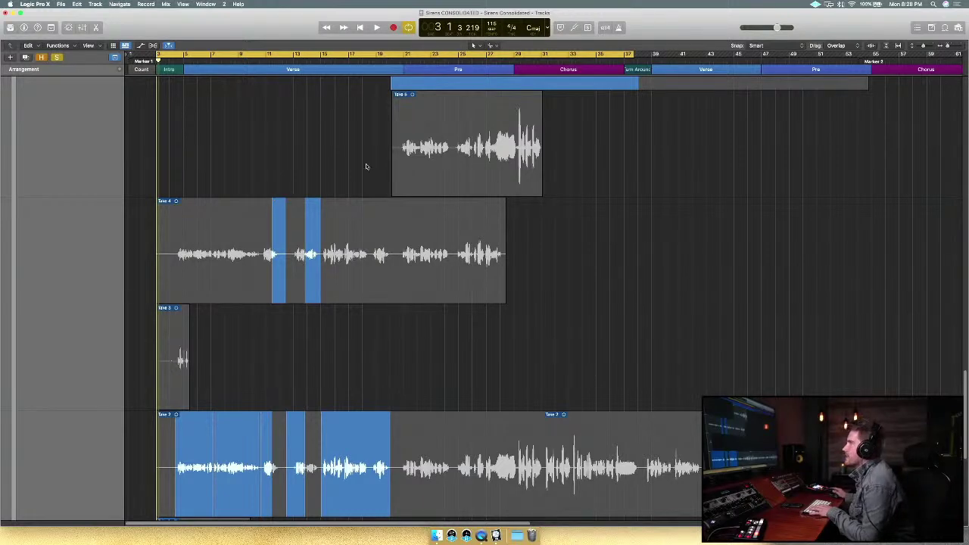
scroll(331, 206, down, 4)
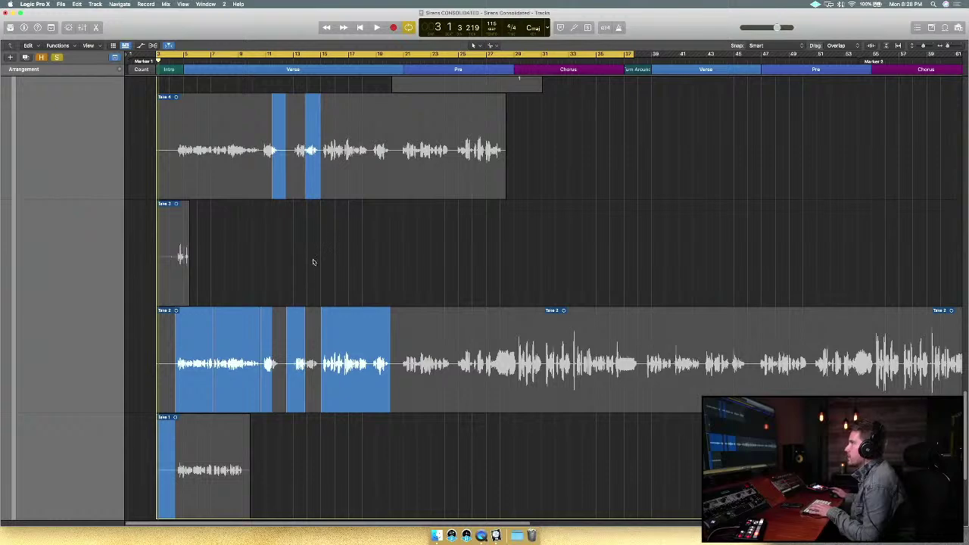
scroll(313, 260, up, 12)
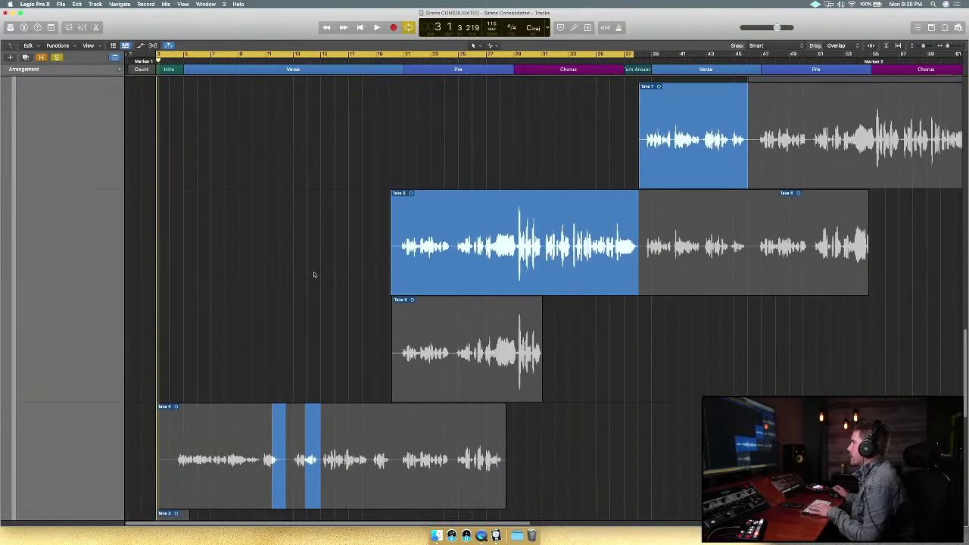
scroll(315, 274, down, 10)
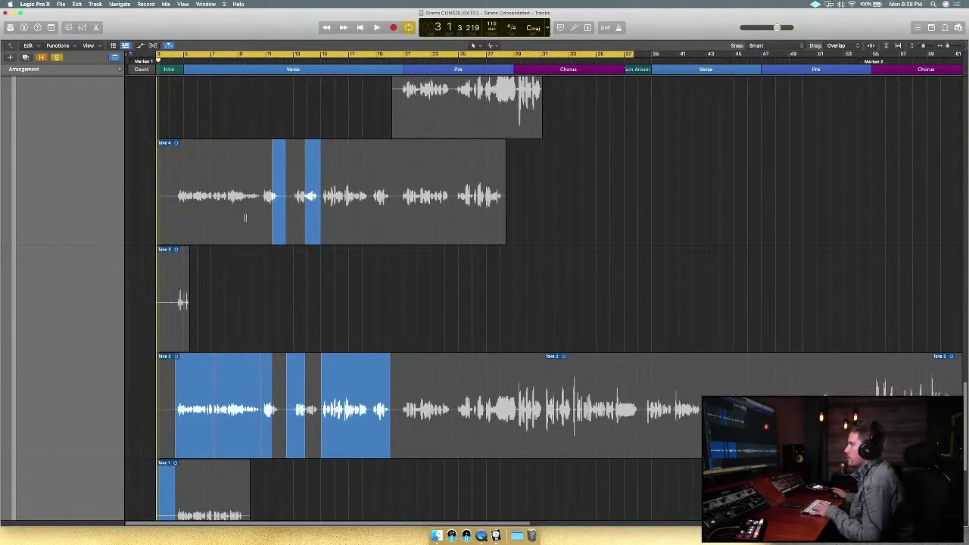
drag(258, 217, 245, 221)
click(227, 56)
click(228, 60)
key(space)
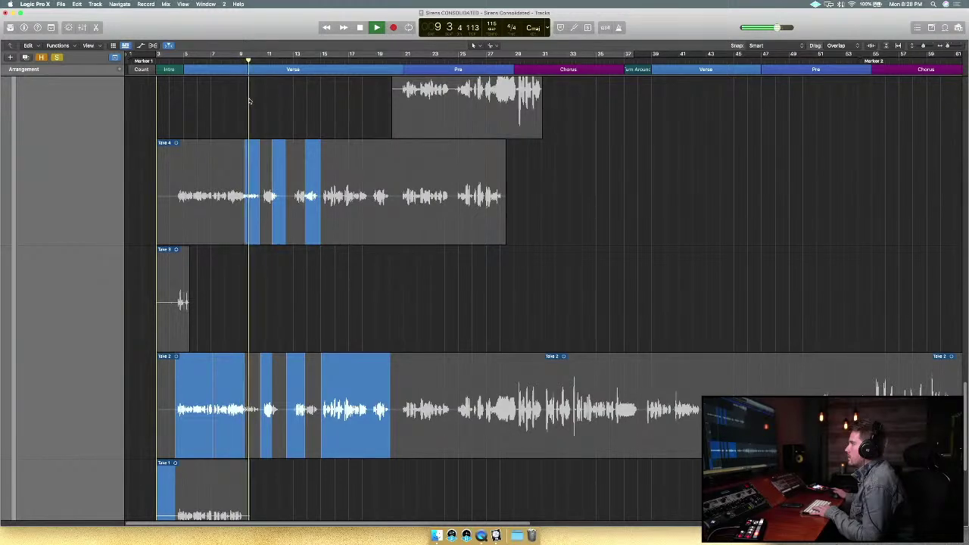
Stop playback and inspect the Lead Vocal's UAD UA 1176LN Rev E compressor in the mixer.
key(space)
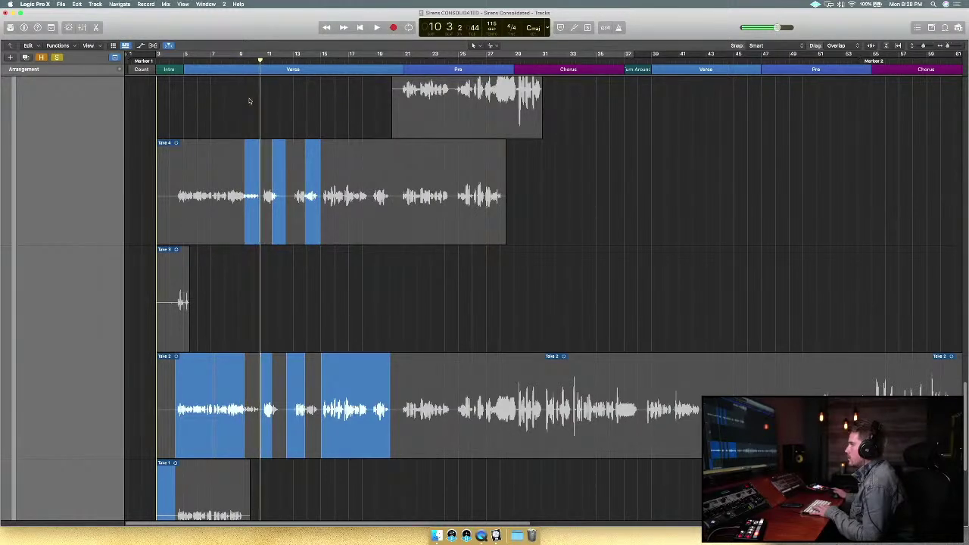
key(super+Left)
key(super+Left)
key(super+Right)
key(super+Right)
key(super+Right)
key(super+Right)
key(super+Right)
key(super+Right)
key(super+Right)
key(super+Right)
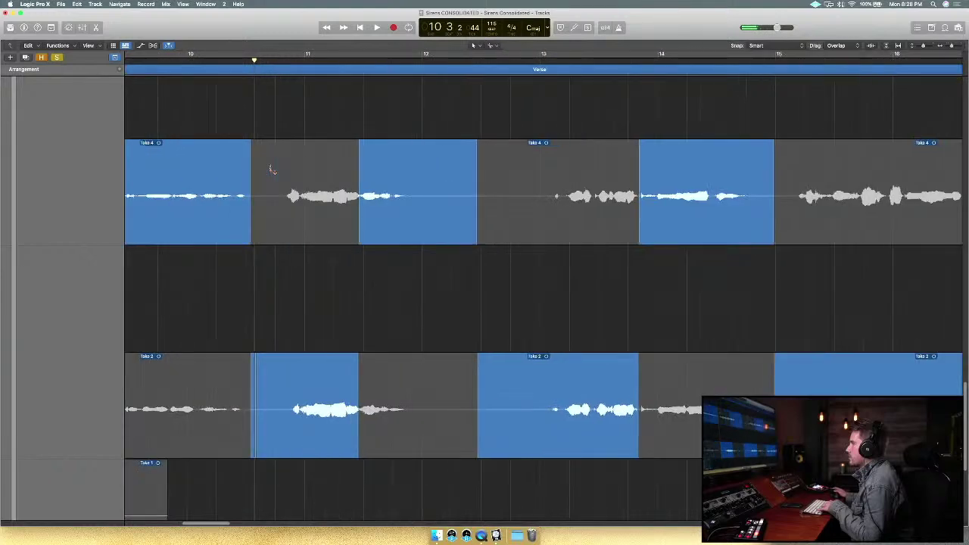
key(x)
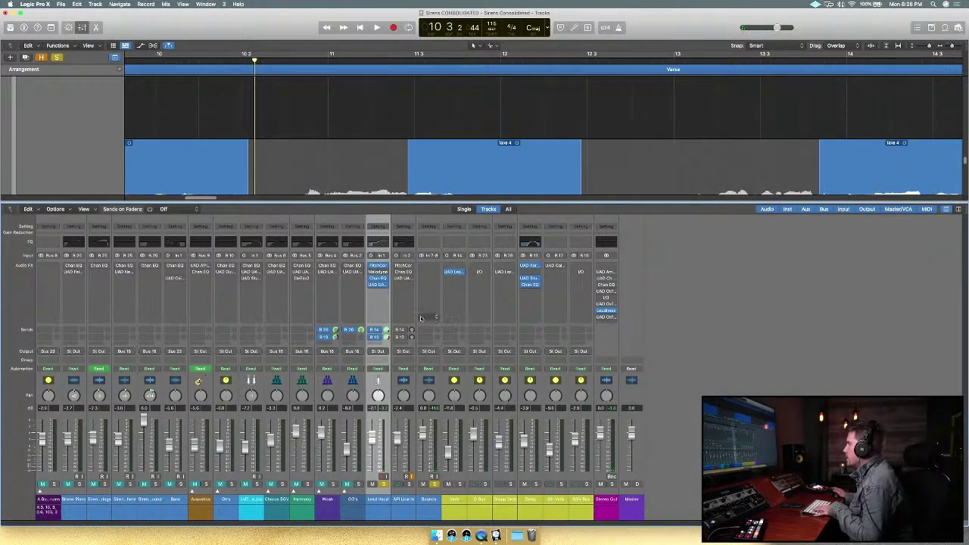
click(377, 285)
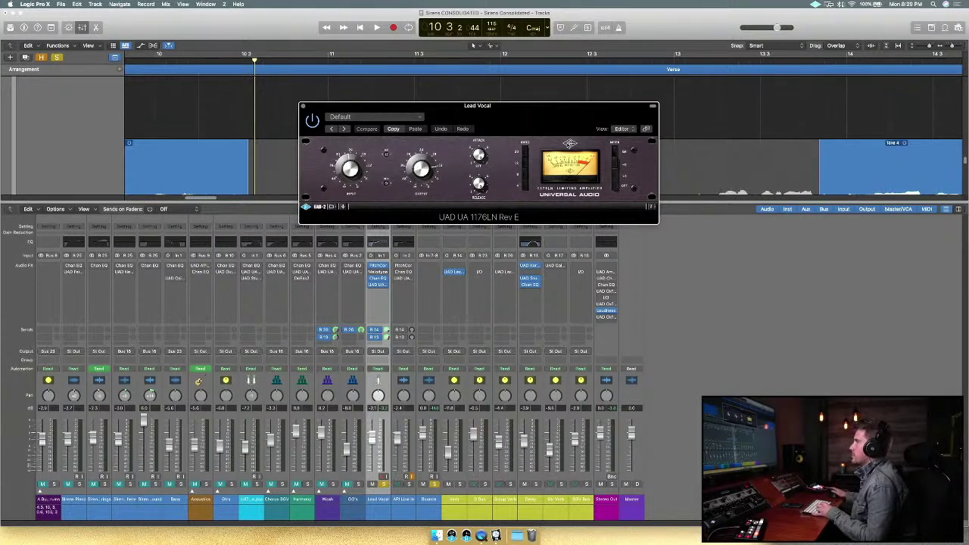
drag(563, 112, 727, 209)
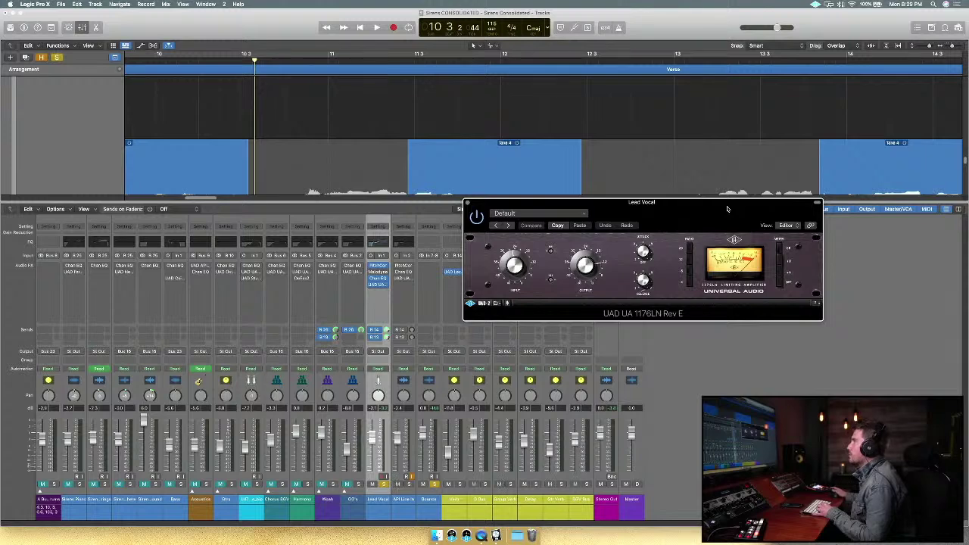
click(468, 204)
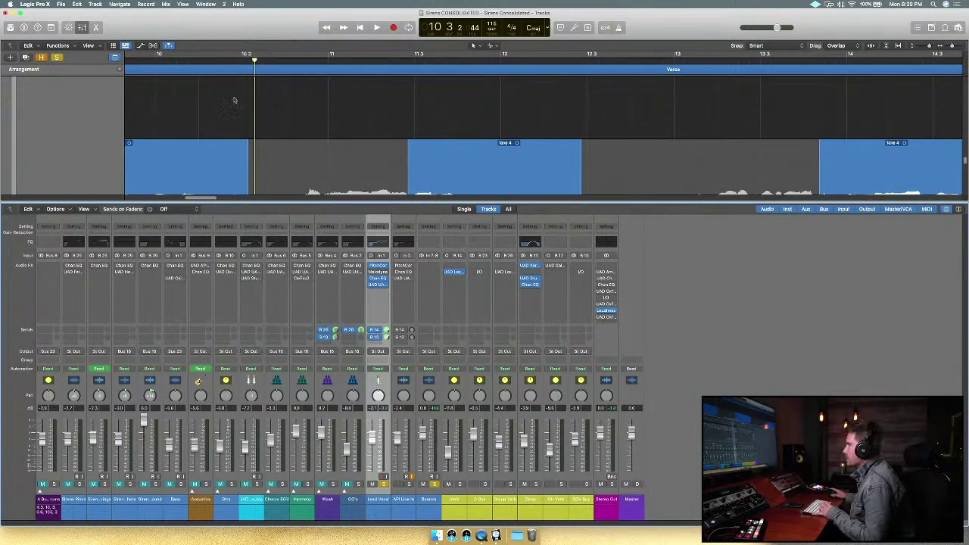
key(x)
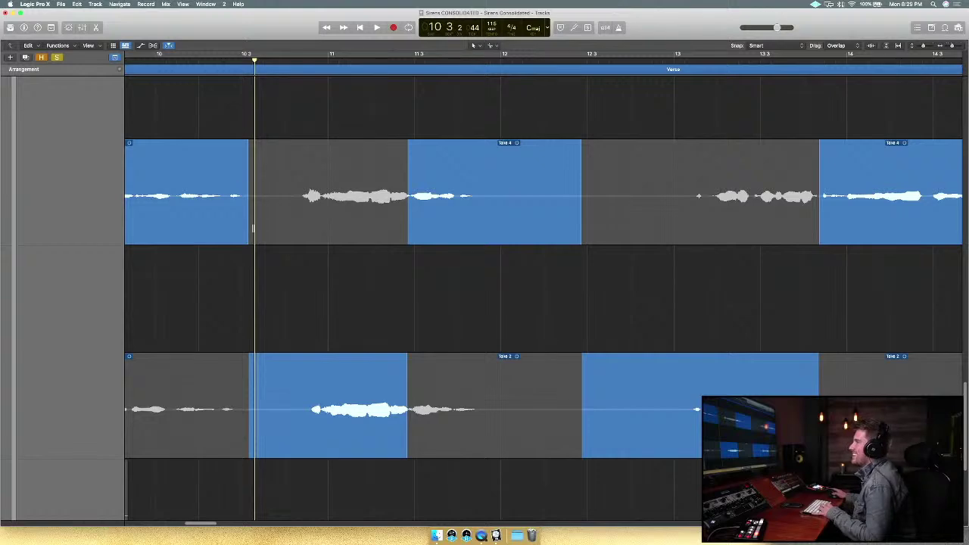
scroll(245, 287, left, 10)
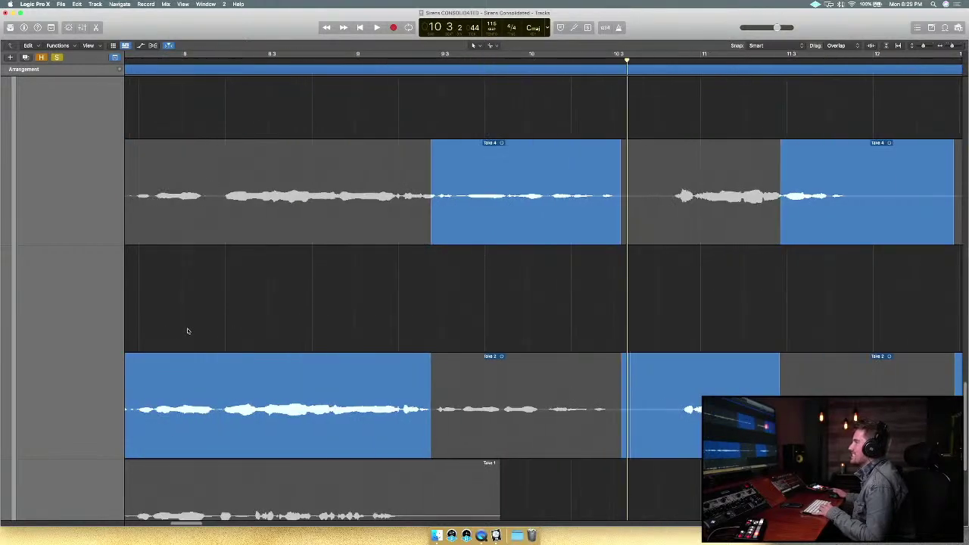
key(super+Right)
key(super+Left)
key(super+Left)
key(super+Left)
key(super+Left)
key(super+Left)
key(super+Left)
key(super+Left)
key(super+Left)
key(super+Left)
key(super+Left)
key(super+Left)
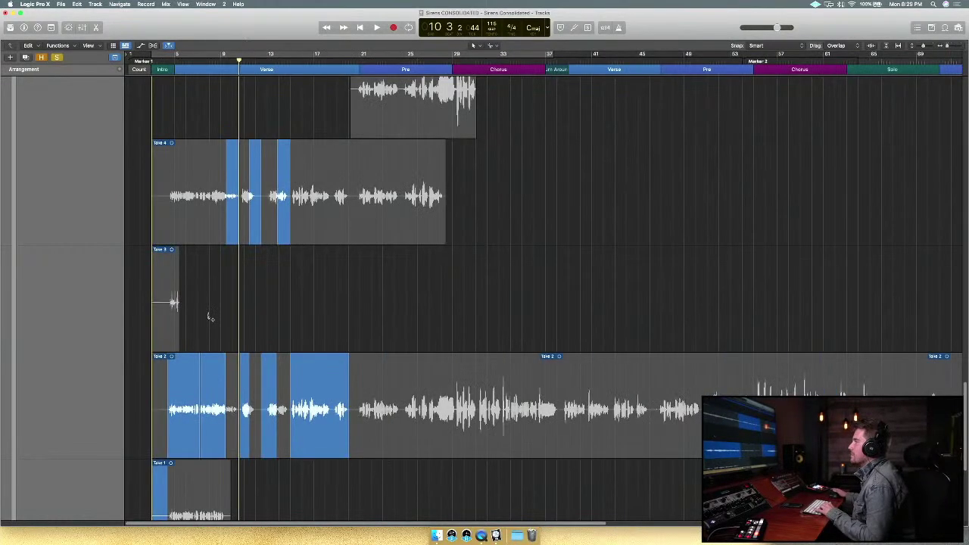
key(super+Right)
key(super+Right)
key(super+Right)
key(super+Right)
key(super+Right)
key(super+Right)
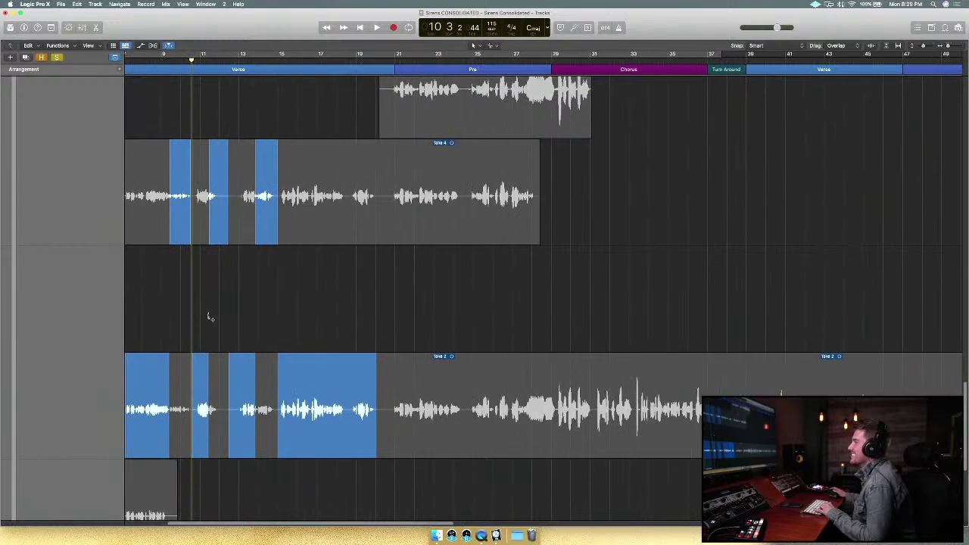
scroll(191, 318, left, 5)
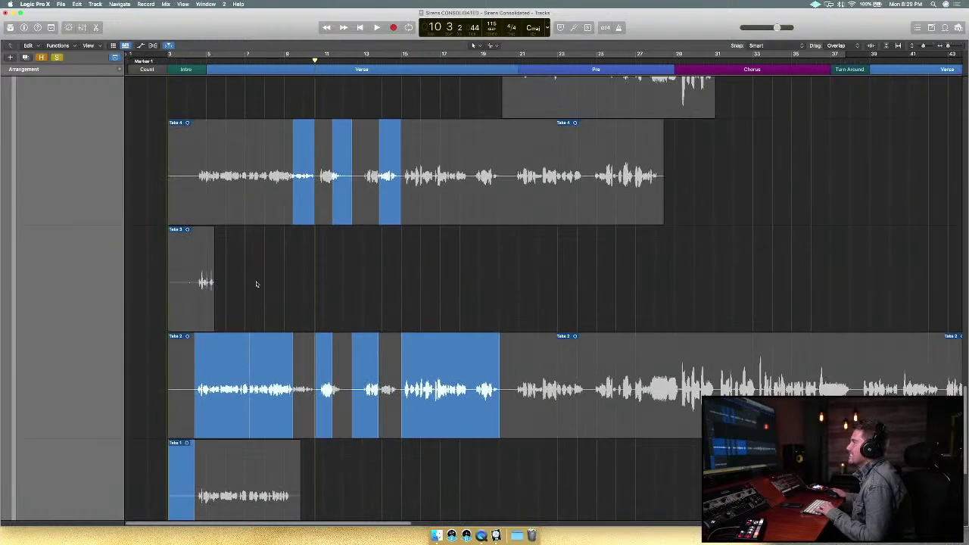
Start the bar 9 Take 4 section slightly earlier, about a third into the bar, and play from about mid-bar 8.
click(281, 62)
key(super+Right)
key(super+Right)
key(super+Right)
key(super+Right)
key(super+Right)
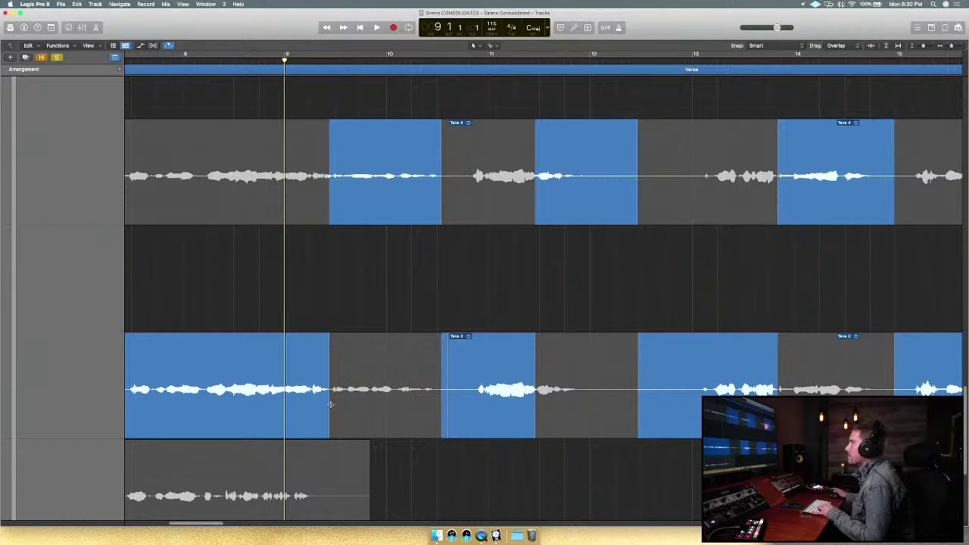
drag(328, 202, 321, 201)
click(243, 60)
key(space)
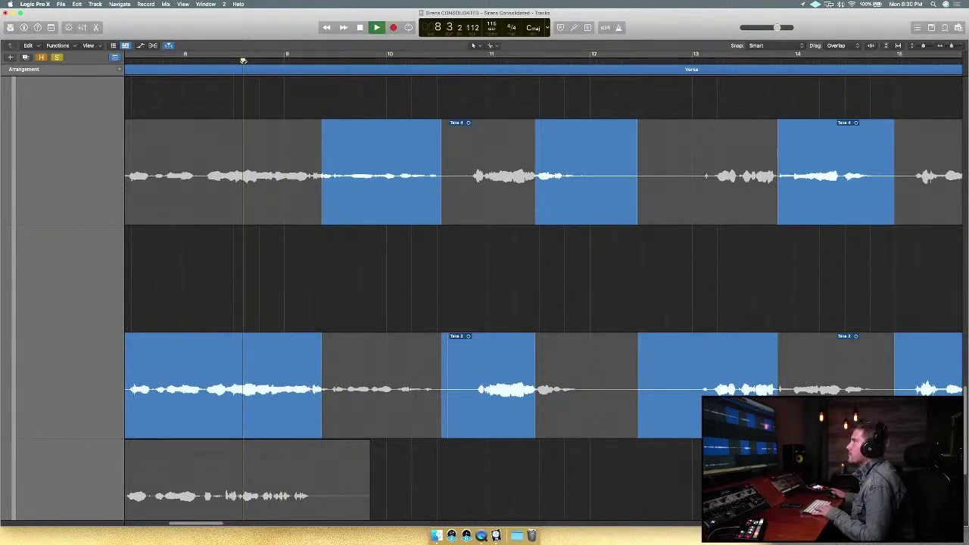
Bypass the Lead Vocal's plug-ins and replay the comp from about mid-bar 8.
key(space)
key(x)
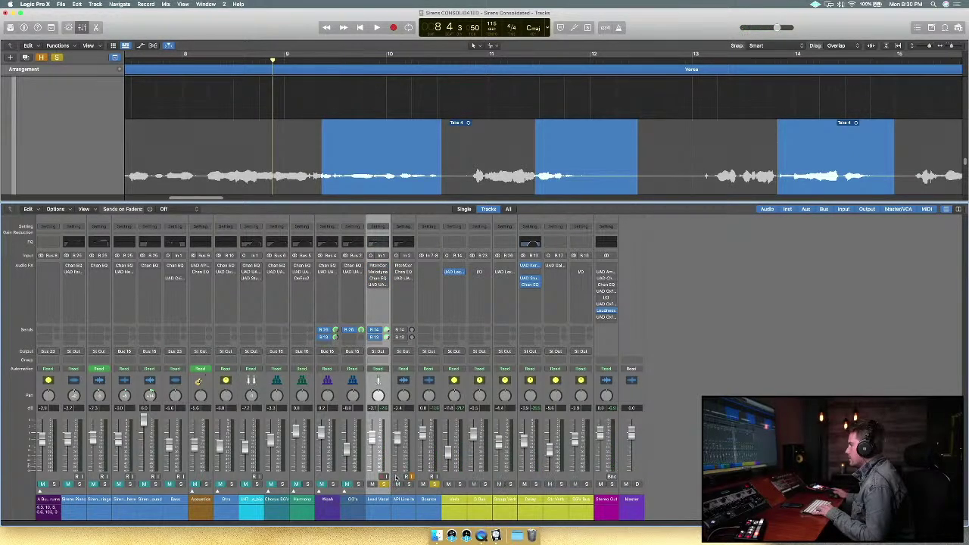
key(x)
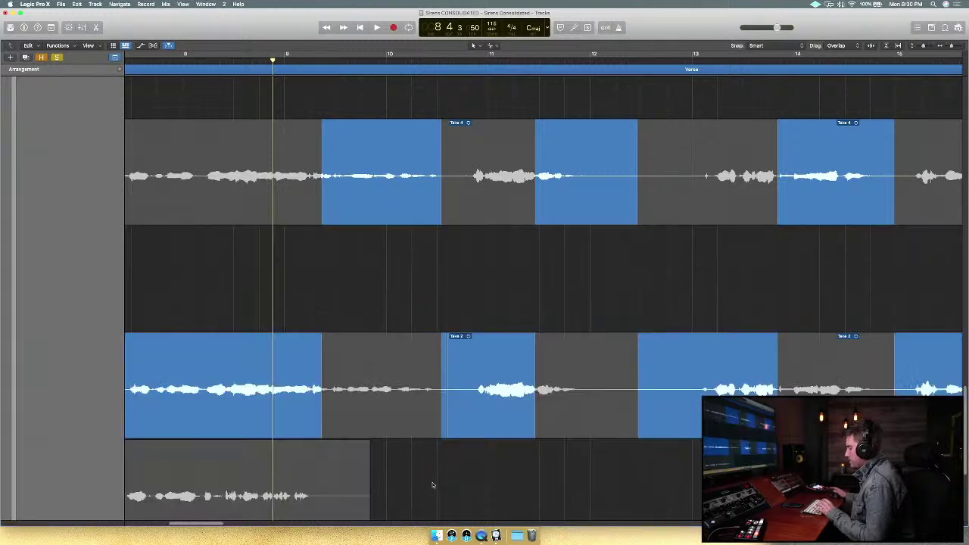
double_click(242, 60)
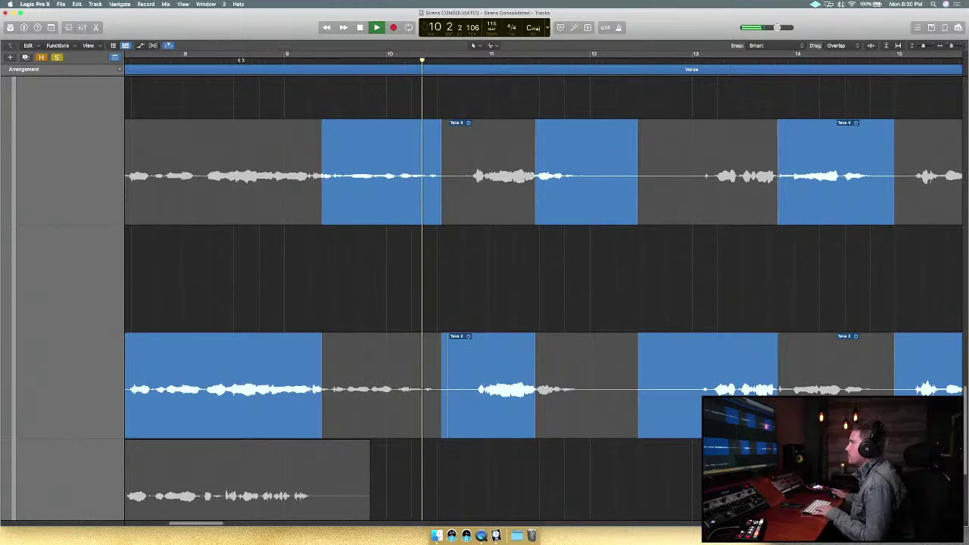
Remove the extra split in Take 2 just past mid-bar 10, play on into bar 16, and switch off the Lead Vocal's sends.
click(447, 398)
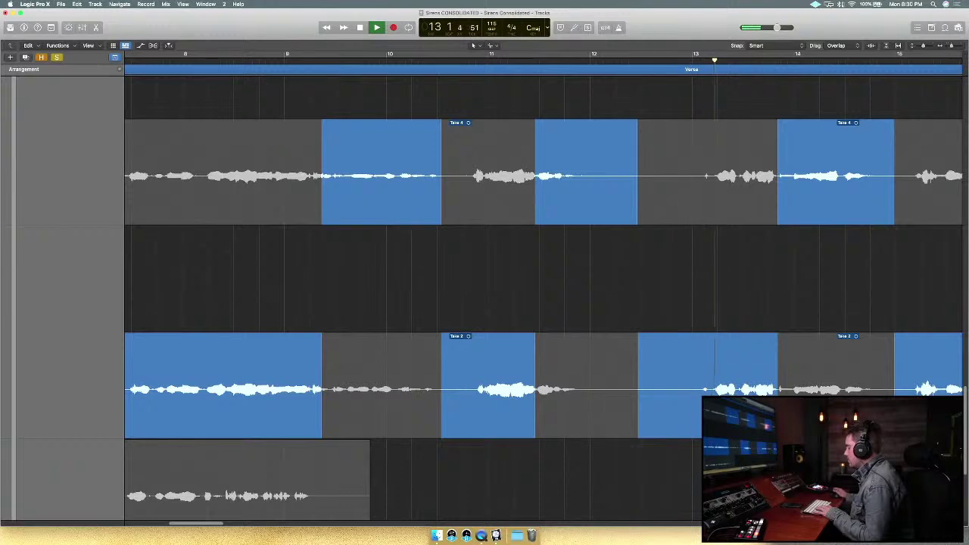
scroll(543, 303, right, 4)
scroll(595, 417, right, 5)
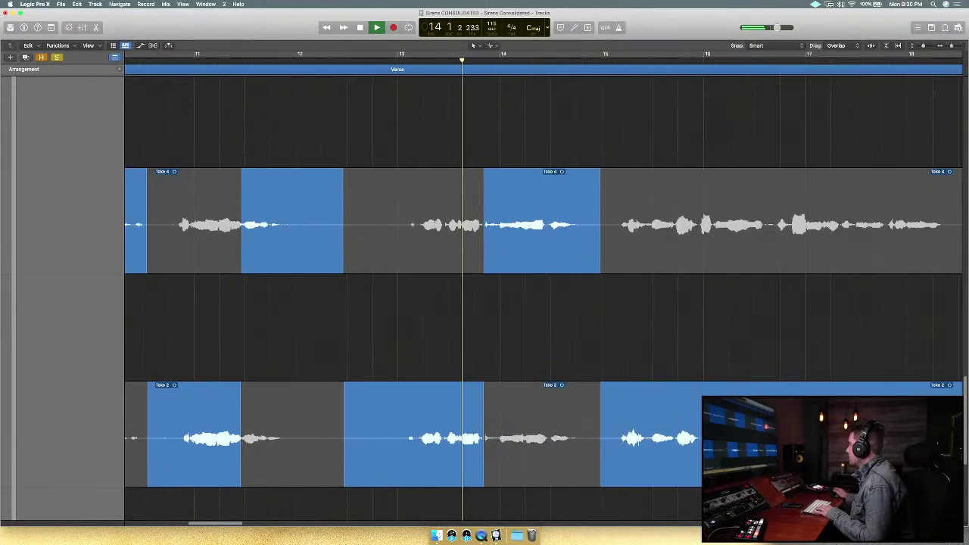
scroll(595, 418, up, 2)
scroll(537, 388, down, 2)
scroll(537, 388, down, 2)
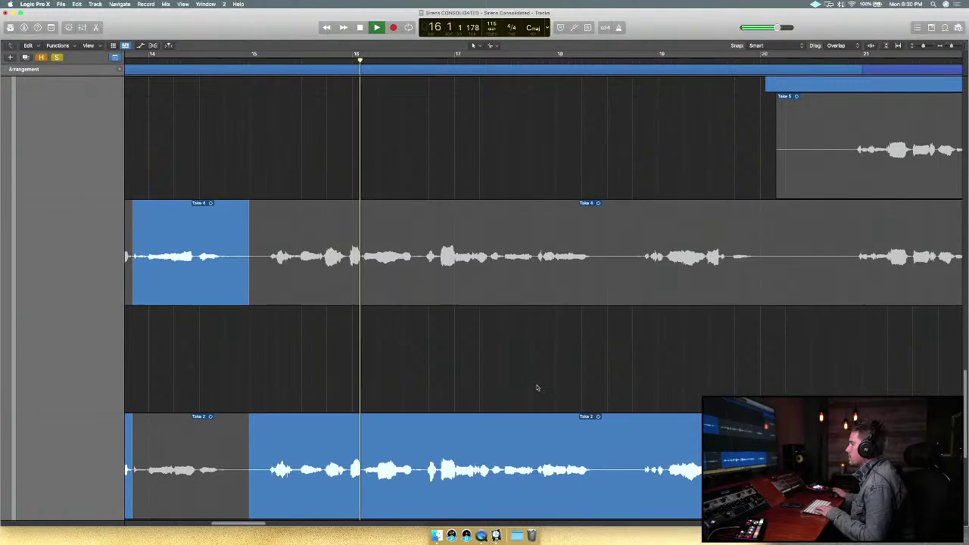
key(space)
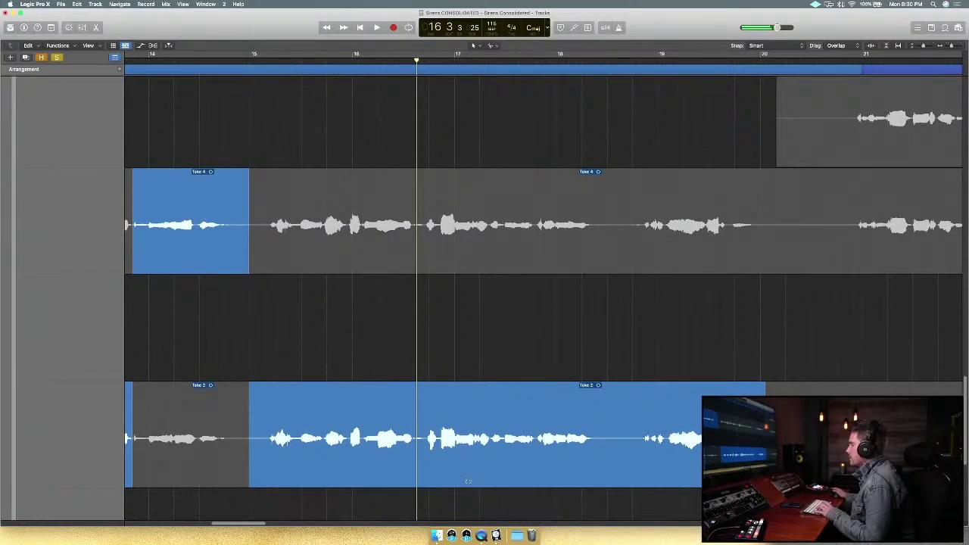
key(x)
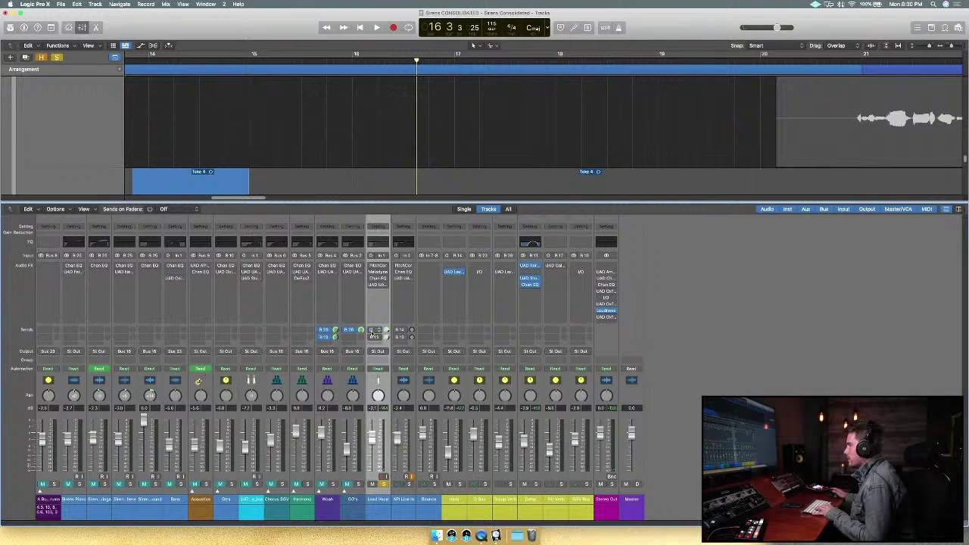
key(x)
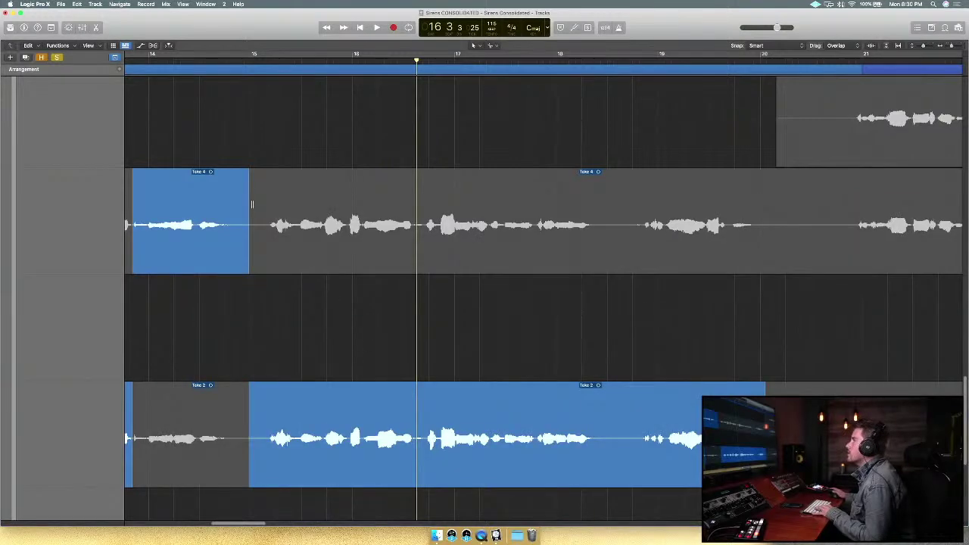
Extend the Take 4 section ending at bar 15 to just before bar 16, and cycle playback from bar 15 to about mid-bar 18.
drag(262, 209, 345, 206)
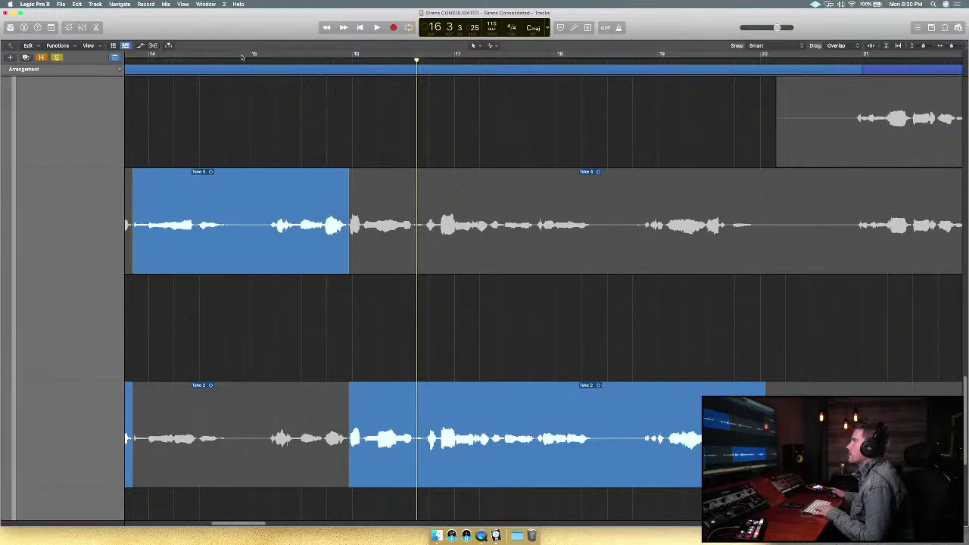
drag(250, 55, 610, 41)
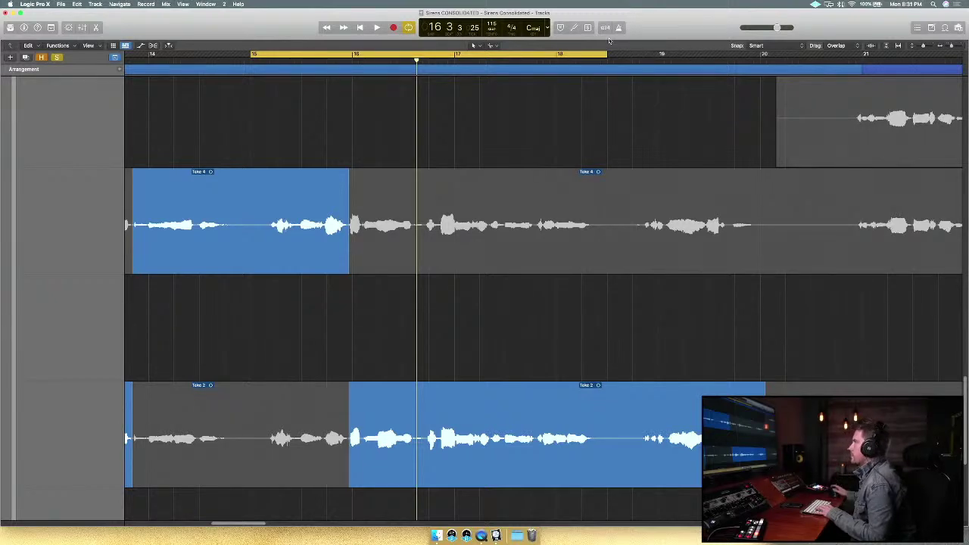
key(space)
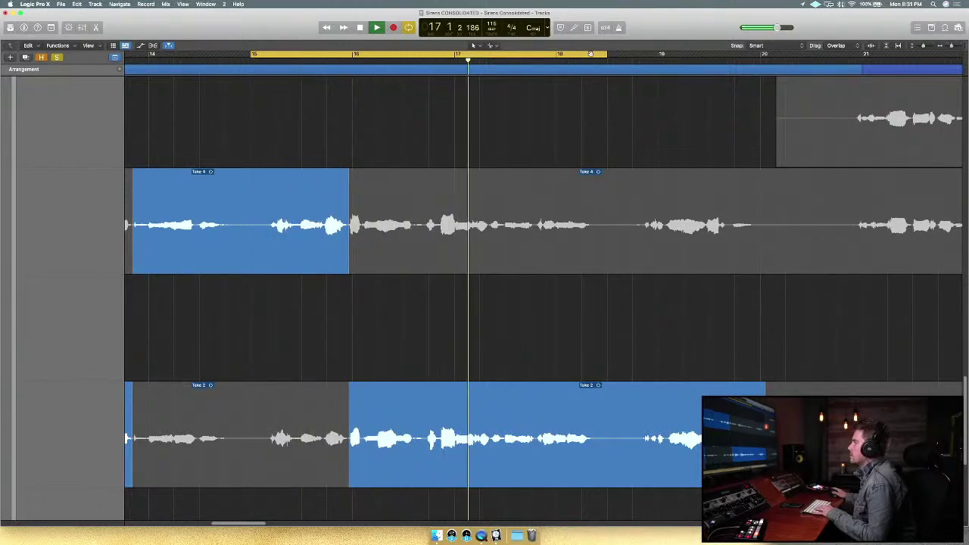
Comp from just before bar 16 to bar 20 with Take 4 as well, and audition it within the cycle.
key(space)
click(520, 246)
key(space)
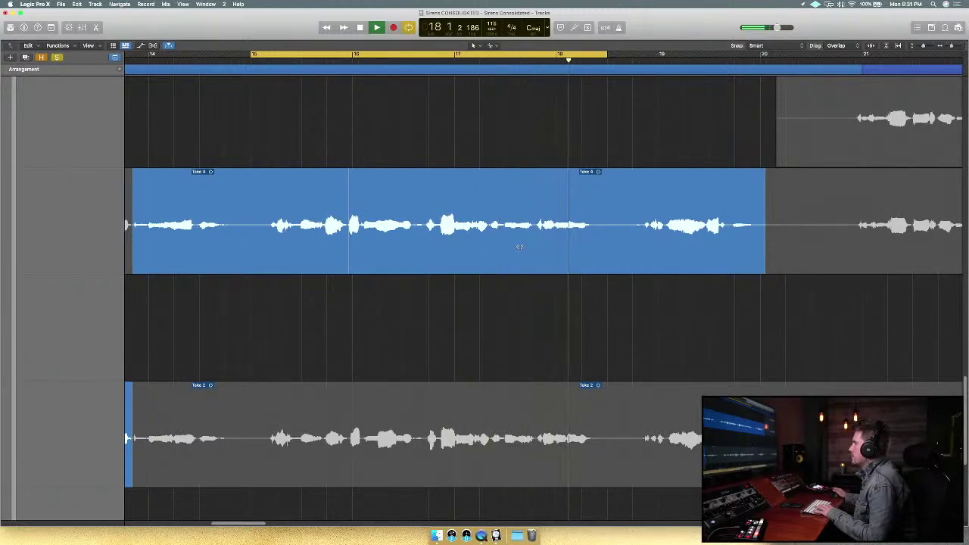
key(space)
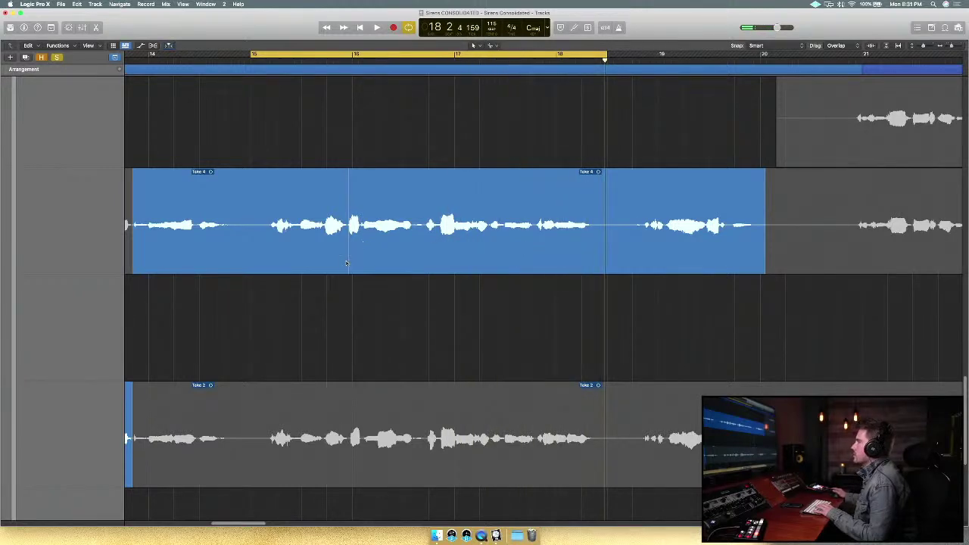
Move the cycle range to run from just past mid-bar 18 to bar 22, and play it.
drag(555, 60, 905, 37)
scroll(837, 297, up, 5)
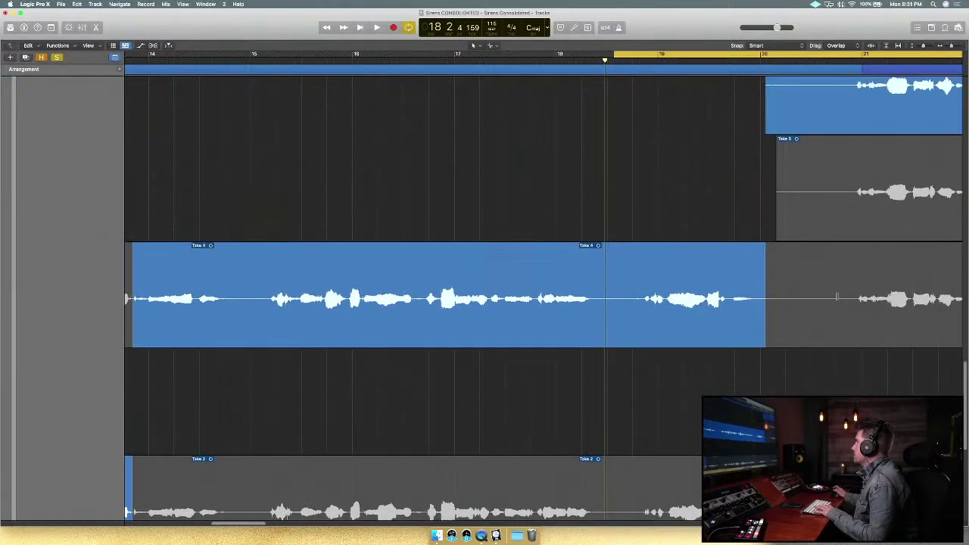
key(space)
scroll(735, 385, right, 8)
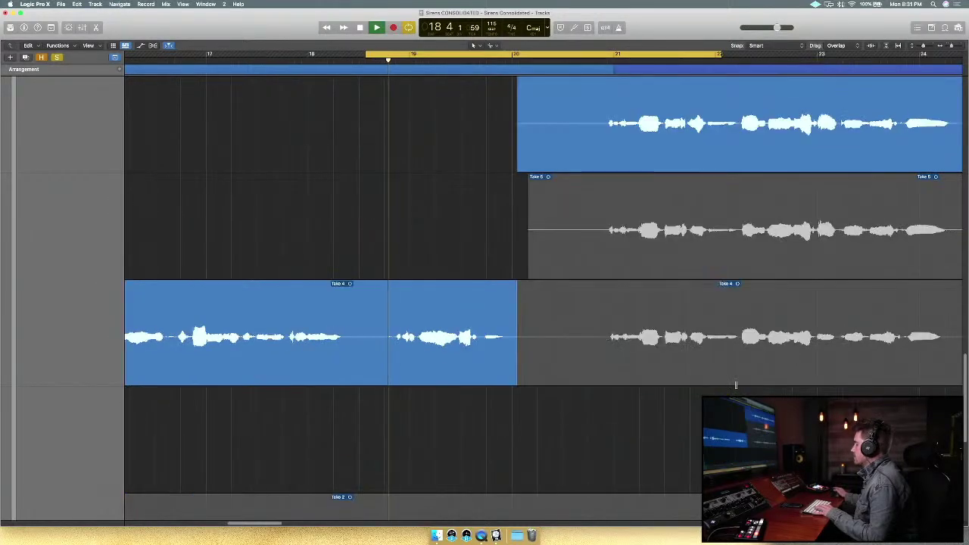
scroll(695, 408, up, 2)
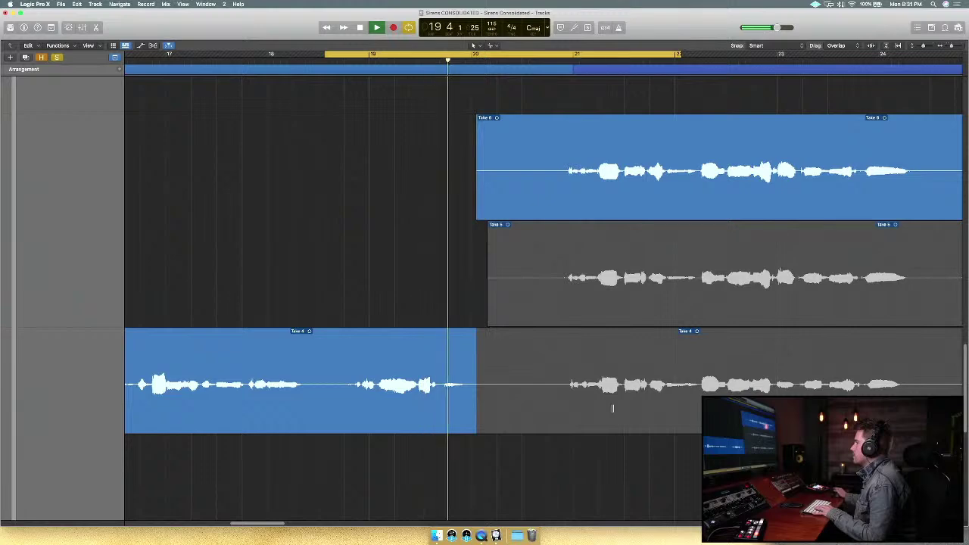
scroll(573, 416, down, 6)
scroll(573, 418, down, 2)
Comp the phrase from past mid-bar 18 to just after bar 20 with Take 2, and audition it.
key(space)
drag(346, 436, 496, 426)
key(shift+space)
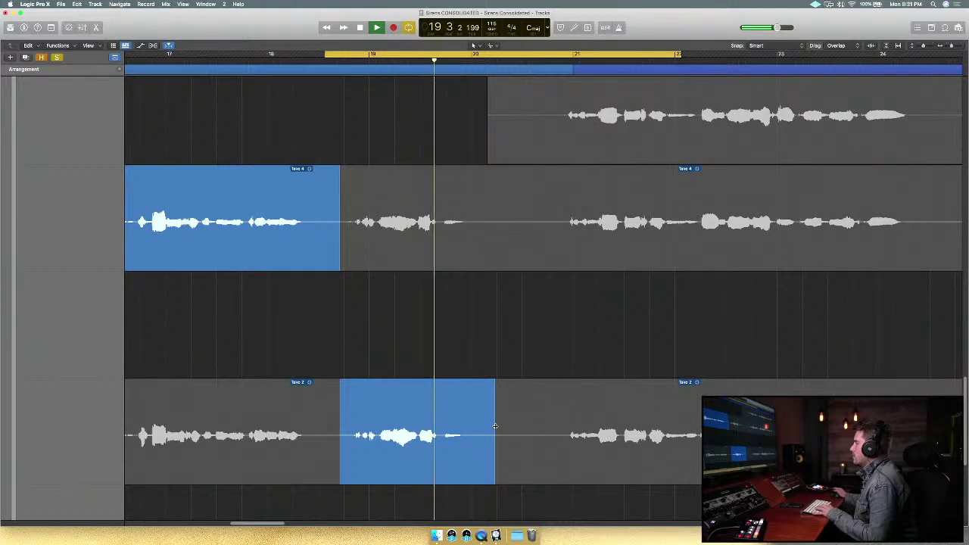
key(space)
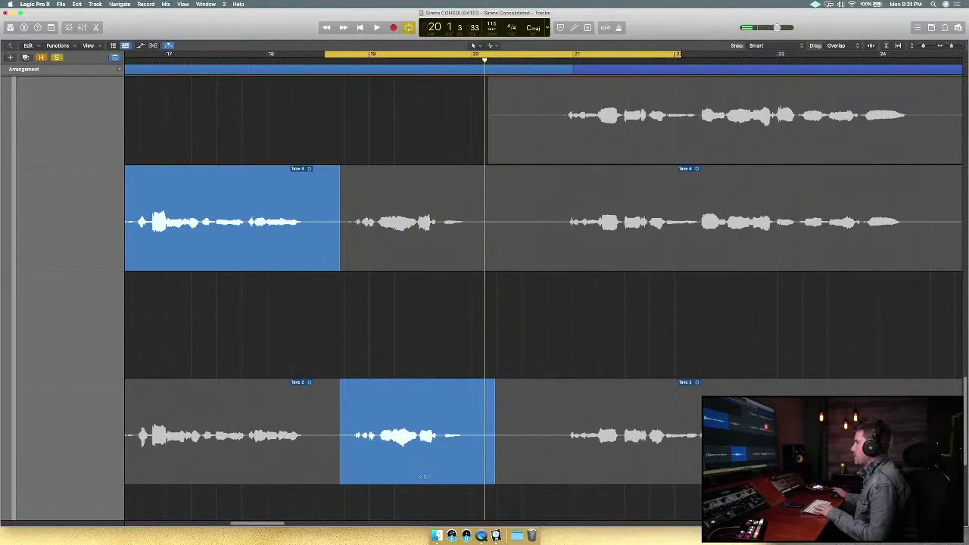
Move the cycle range to the pre-chorus opening, running from just past mid-bar 20 to past mid-bar 24.
scroll(543, 283, left, 15)
scroll(543, 283, down, 4)
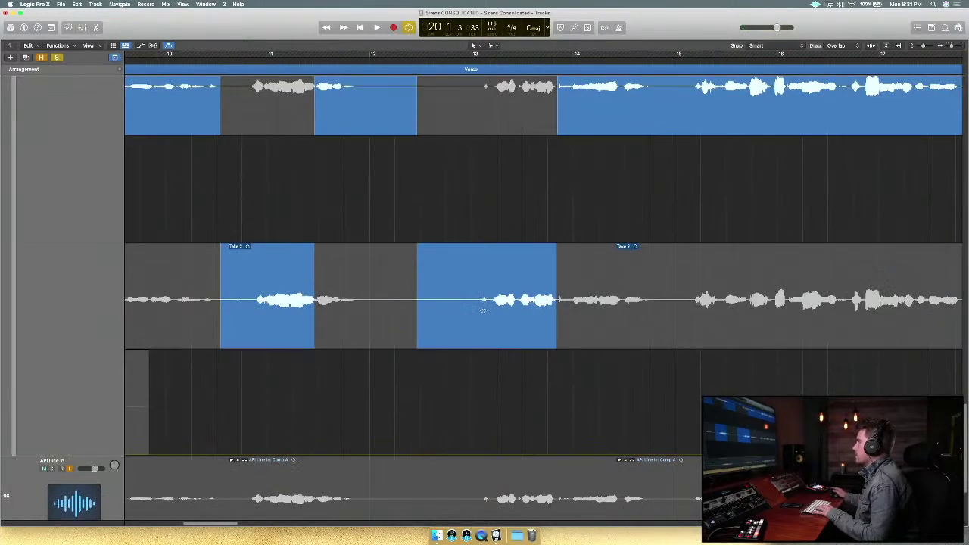
scroll(482, 310, right, 15)
scroll(482, 311, down, 1)
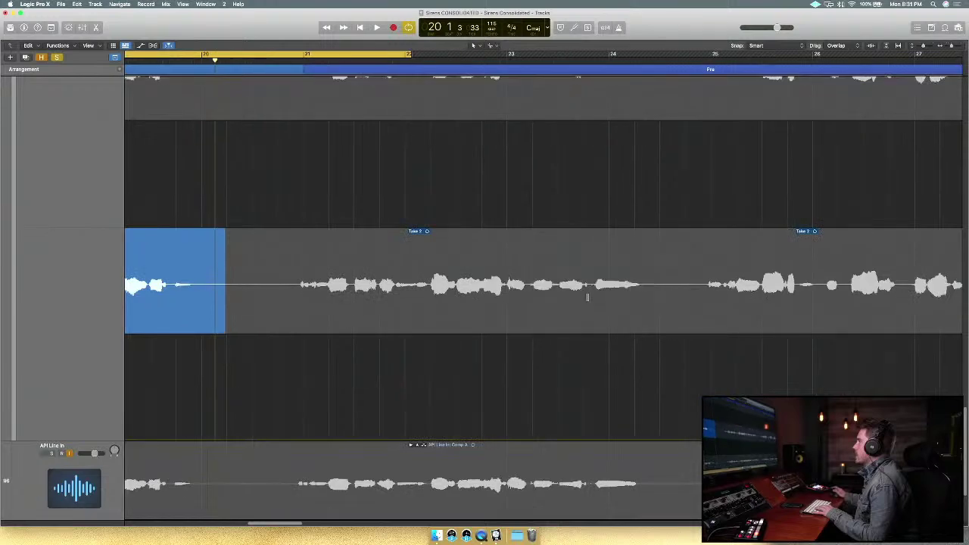
scroll(587, 297, up, 4)
drag(265, 55, 349, 72)
drag(425, 74, 681, 64)
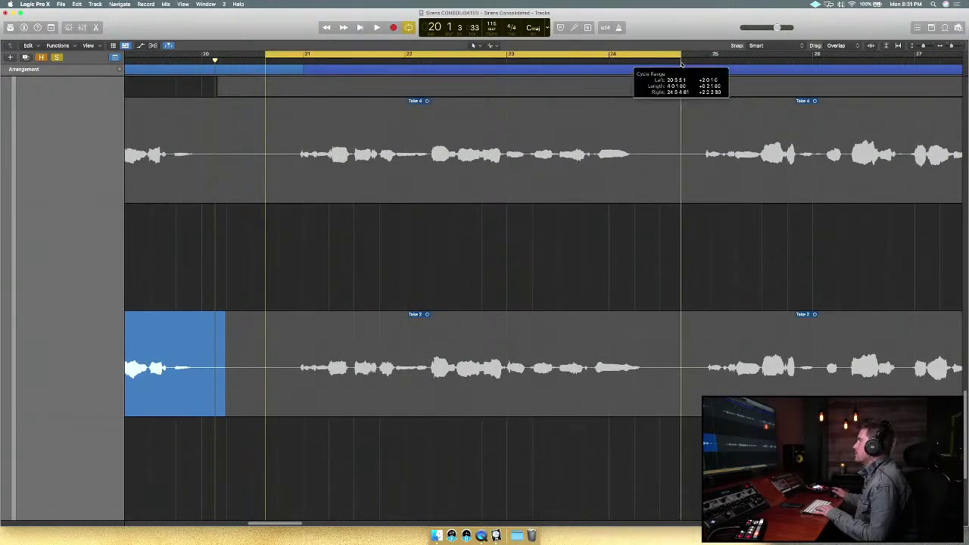
Comp the phrase from just before bar 21 to just before mid-bar 24 with Take 2, and audition it within the cycle.
drag(283, 364, 649, 359)
scroll(593, 421, up, 8)
scroll(593, 421, up, 5)
scroll(590, 420, down, 6)
scroll(589, 419, down, 3)
key(space)
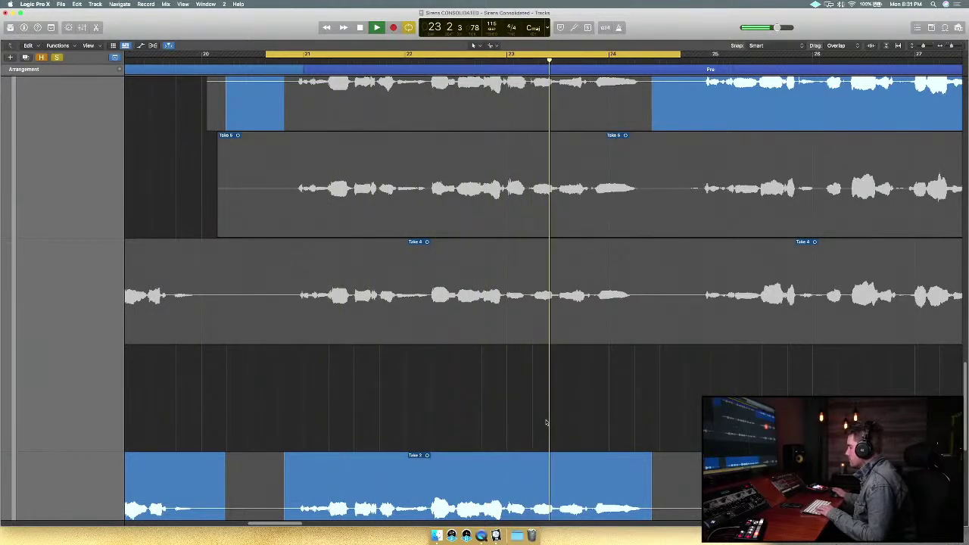
key(space)
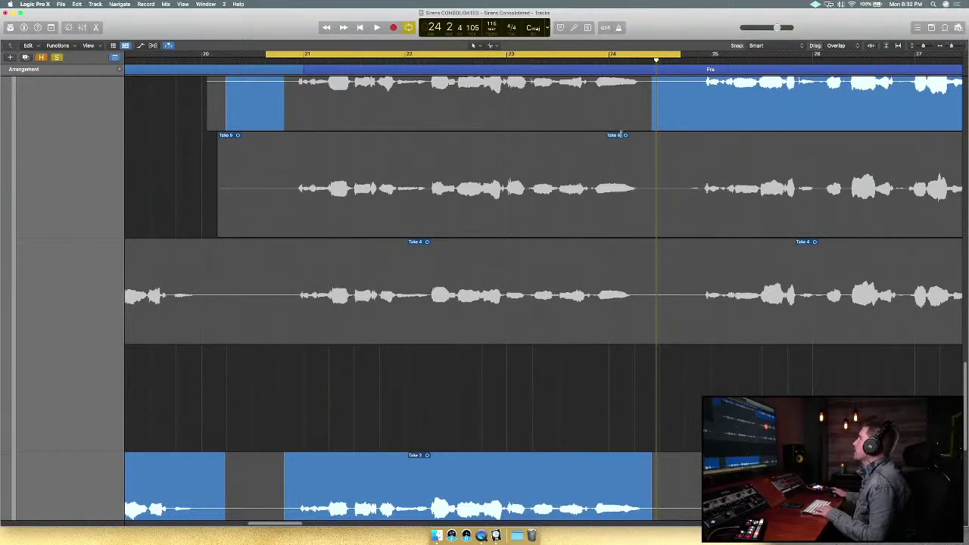
Extend the cycle range to run from past mid-bar 20 to just past bar 25, and play its opening.
drag(628, 53, 723, 55)
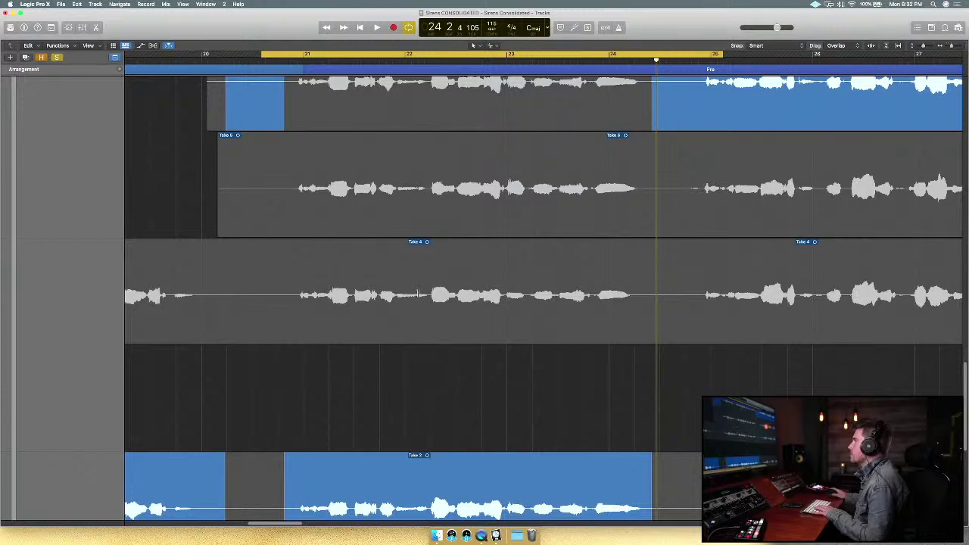
key(space)
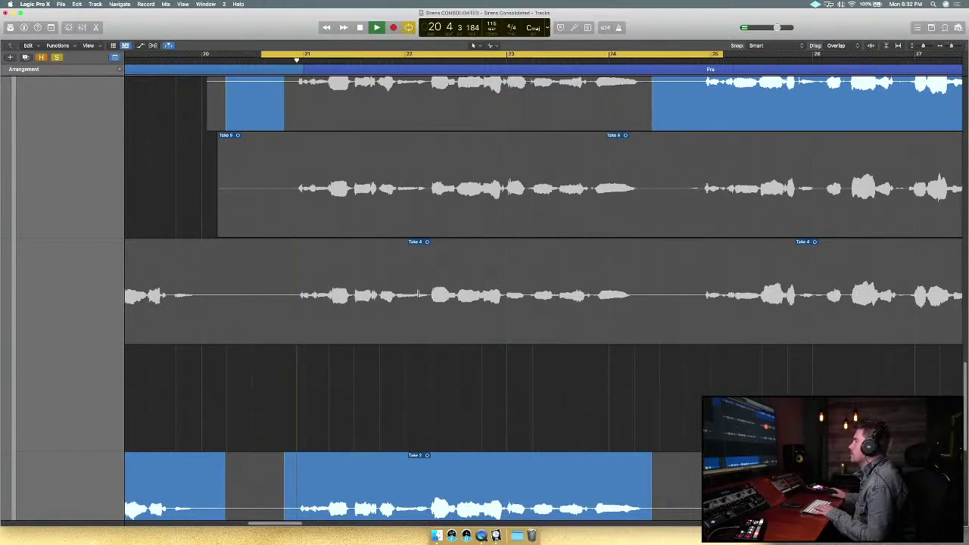
key(space)
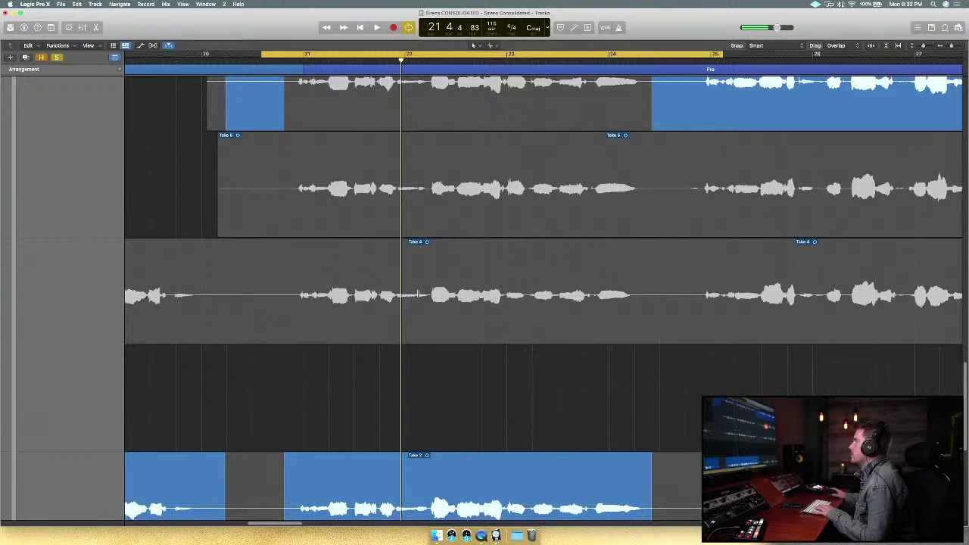
Swap the comped phrase before mid-bar 24 to Take 4 and to Take 5, auditioning each version.
click(418, 294)
key(space)
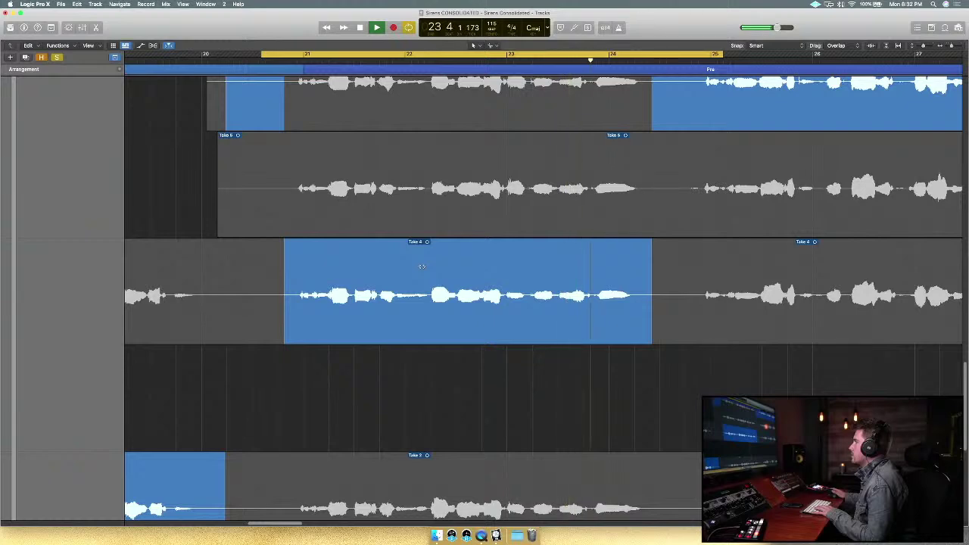
key(space)
click(423, 199)
key(space)
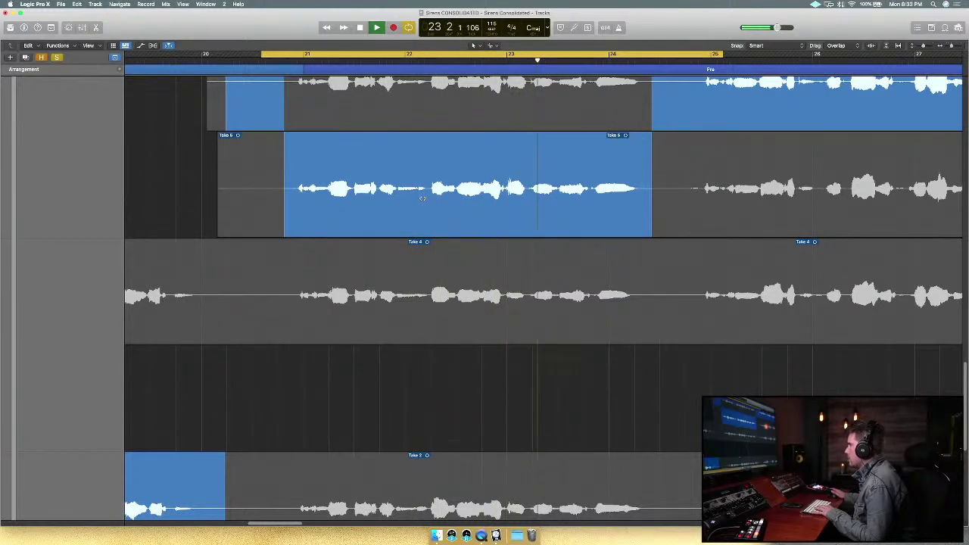
key(space)
Switch the same comped phrase to Take 6, and audition it within the cycle.
scroll(369, 194, up, 3)
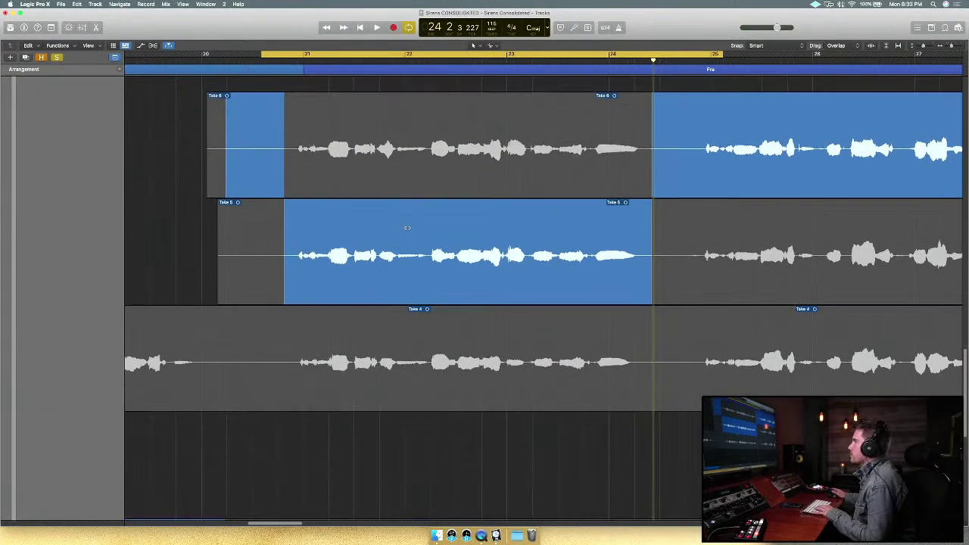
click(422, 163)
key(space)
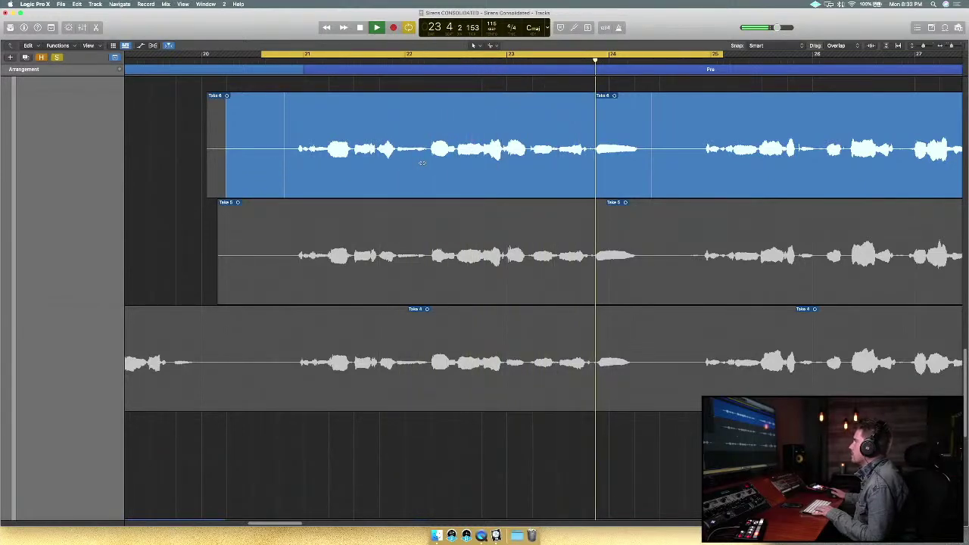
key(space)
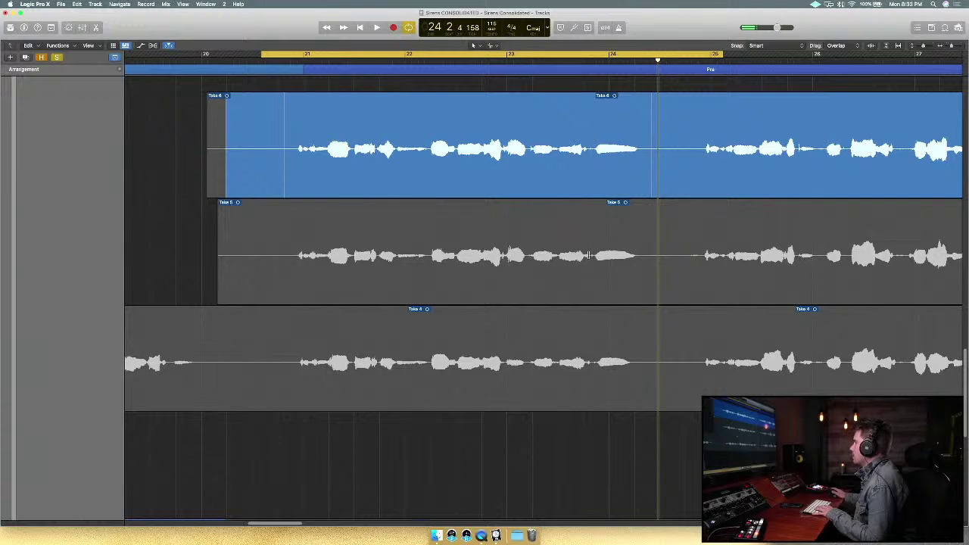
Comp from just before bar 21 to just before bar 24 with Take 5, keeping Take 6 for the phrase ending, and audition the join.
drag(589, 255, 278, 296)
key(shift+space)
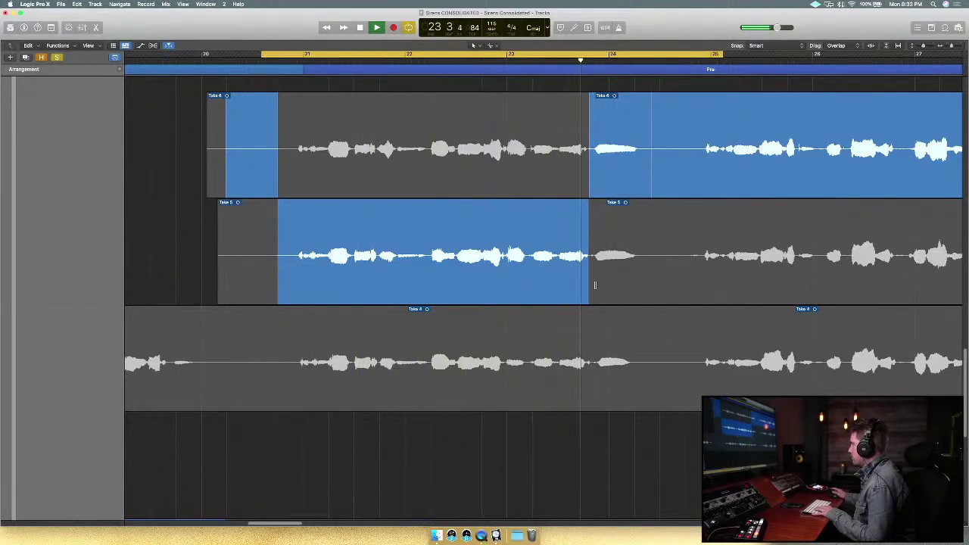
key(space)
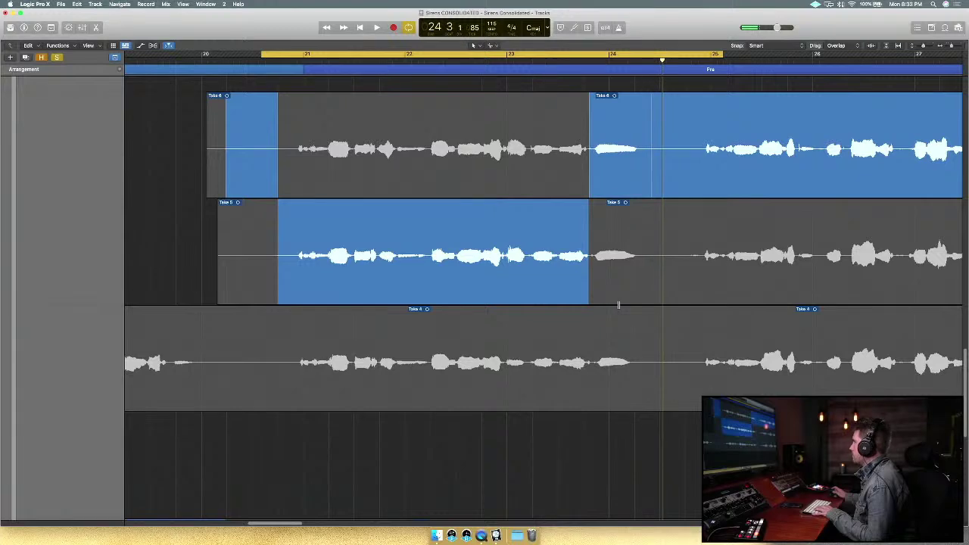
scroll(619, 305, up, 8)
scroll(620, 309, down, 5)
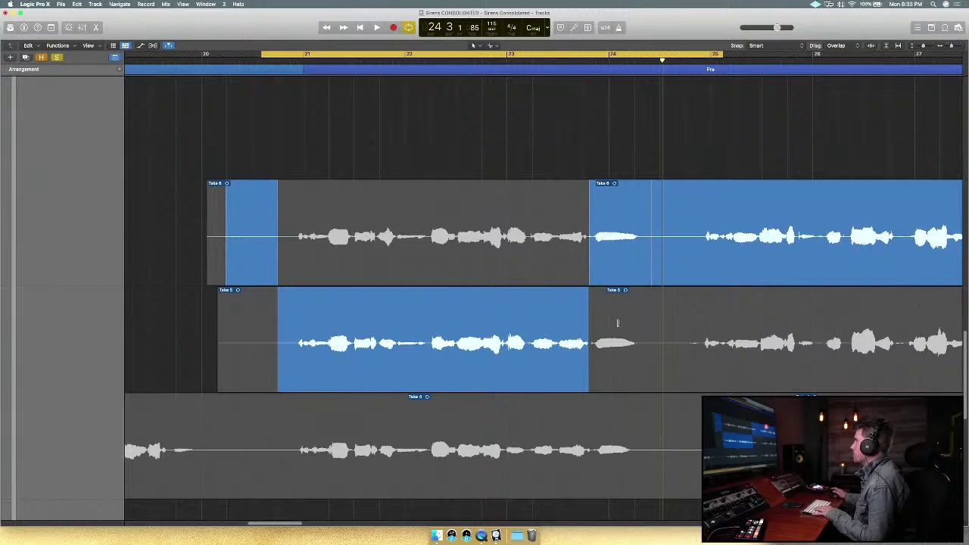
drag(588, 354, 588, 355)
Move the cycle range to the next pre-chorus phrase, running from past mid-bar 24 to just past bar 29.
drag(579, 55, 908, 65)
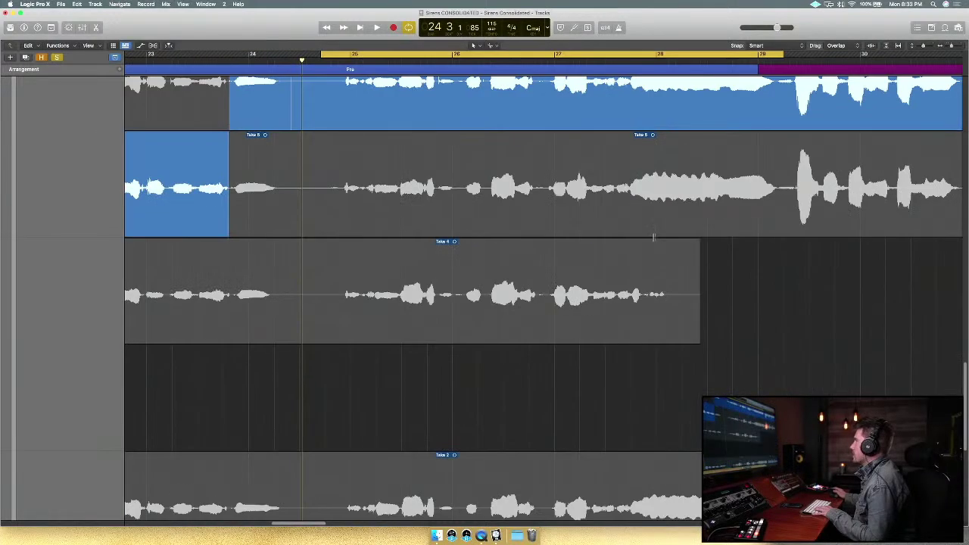
scroll(654, 235, down, 2)
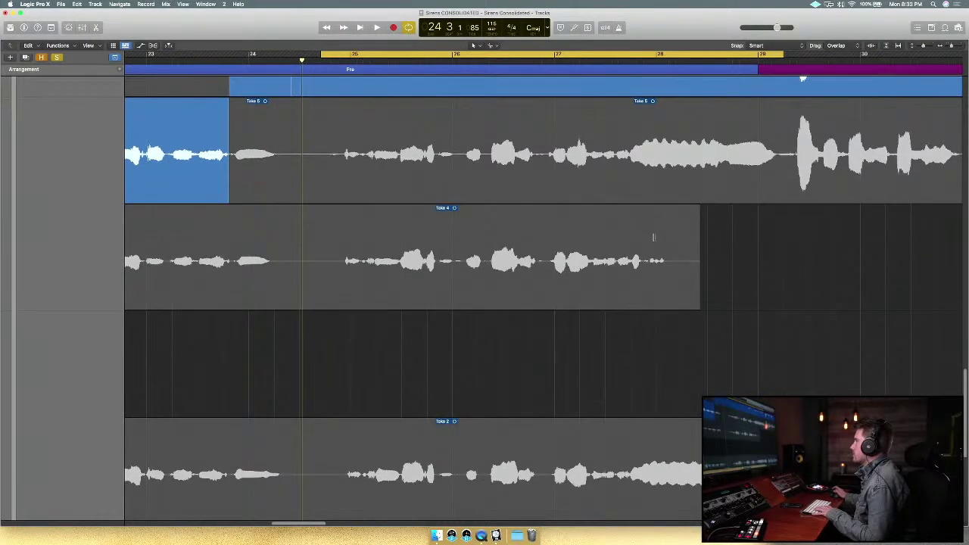
scroll(654, 237, up, 8)
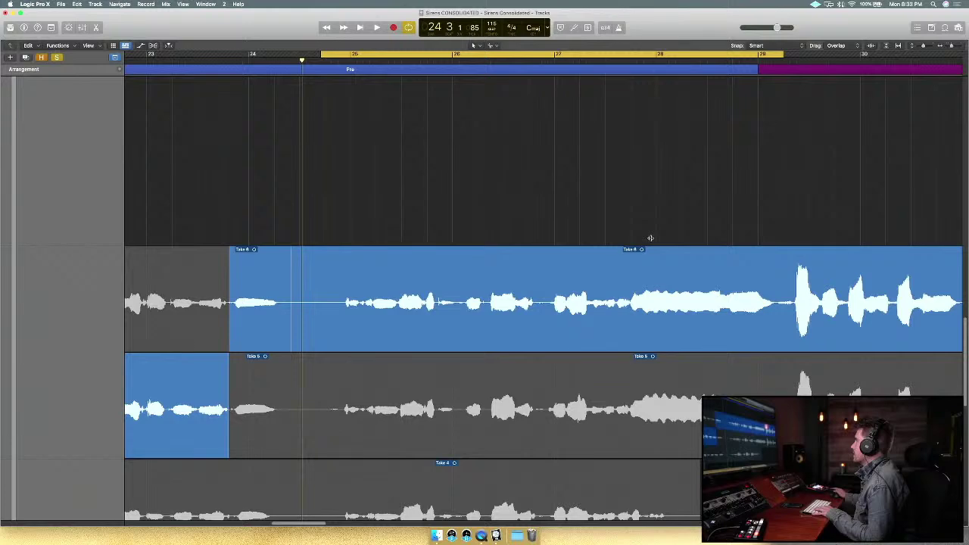
scroll(651, 238, down, 2)
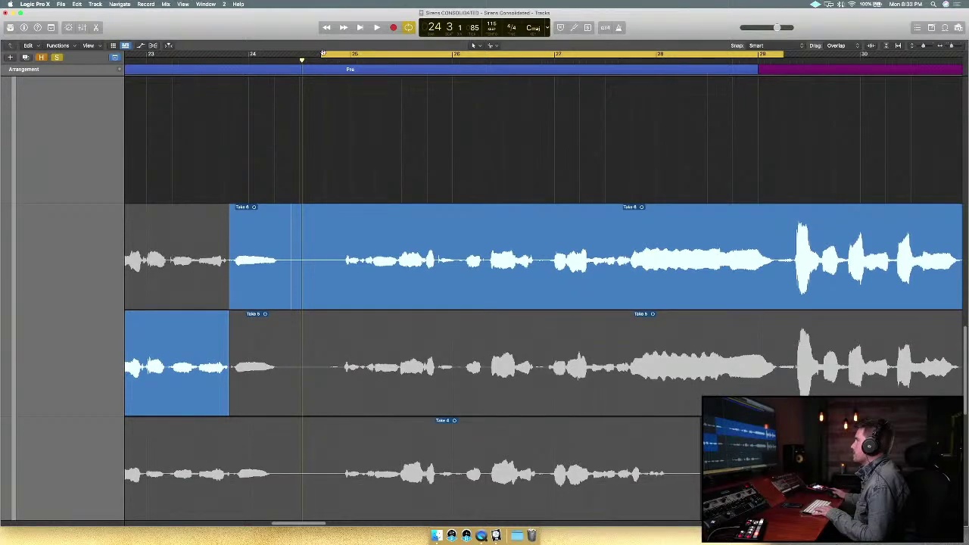
drag(320, 56, 317, 57)
drag(784, 57, 790, 57)
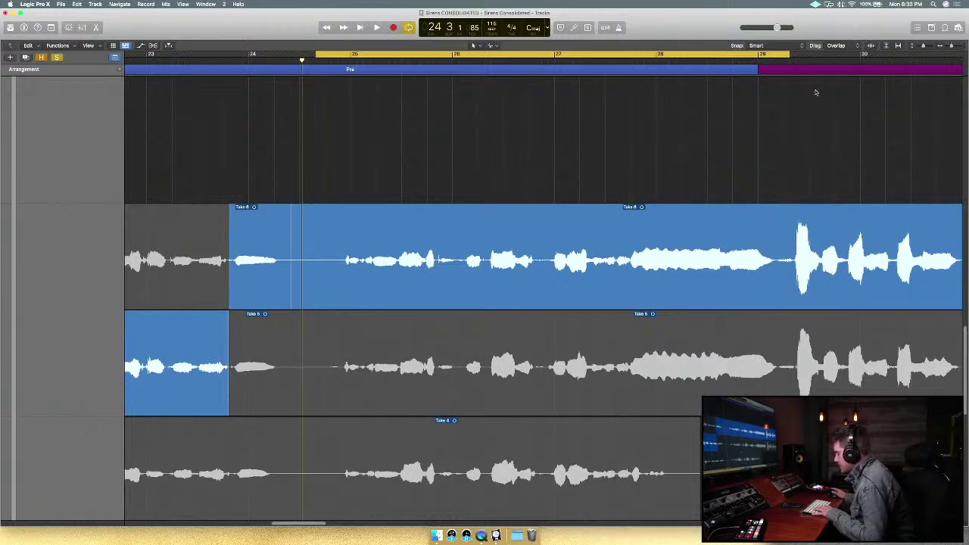
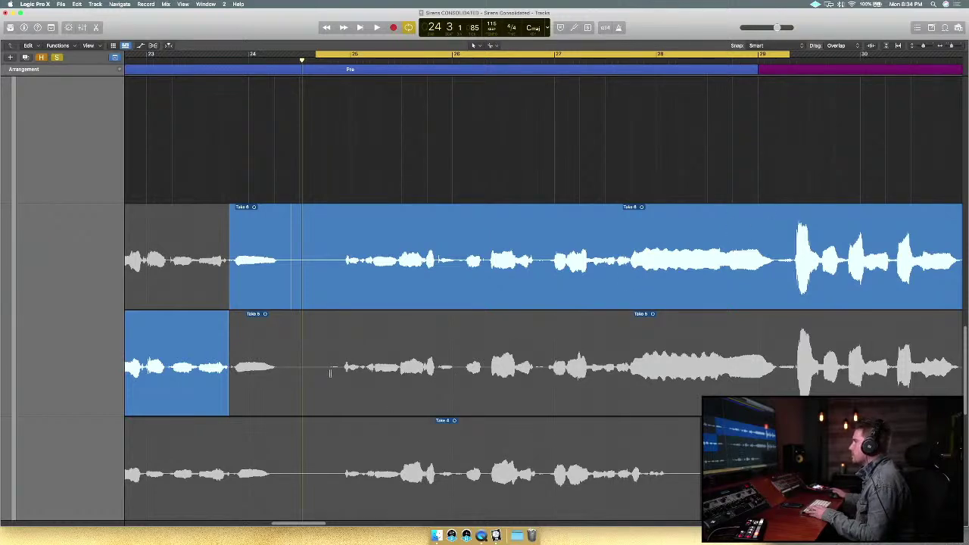
Comp from past mid-bar 24 to just past bar 29 with Take 5, and audition it within the cycle.
drag(317, 370, 788, 367)
scroll(585, 374, down, 2)
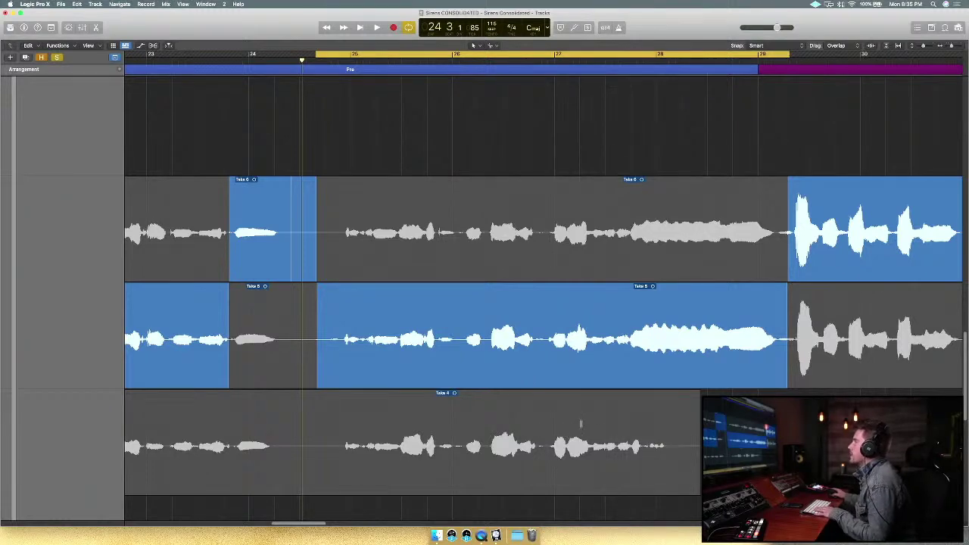
scroll(584, 419, down, 5)
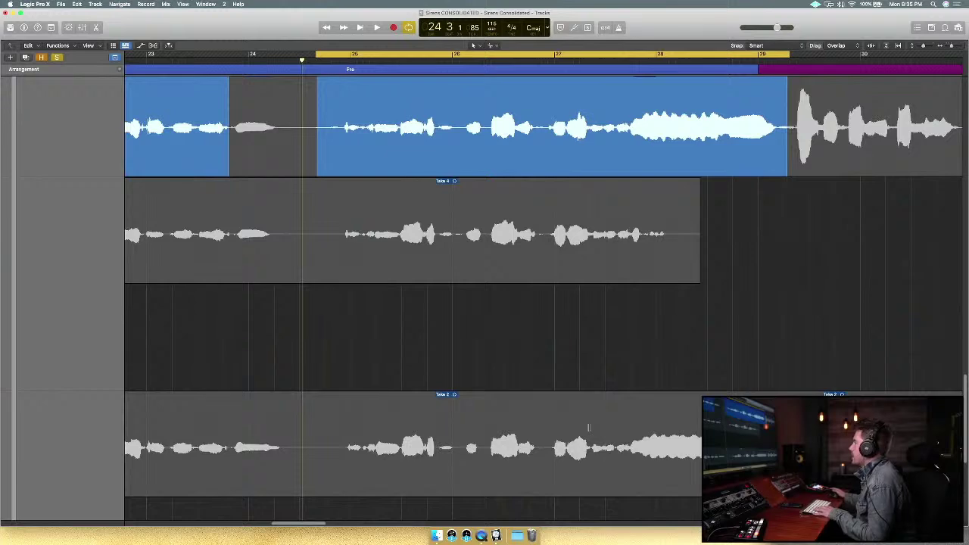
key(space)
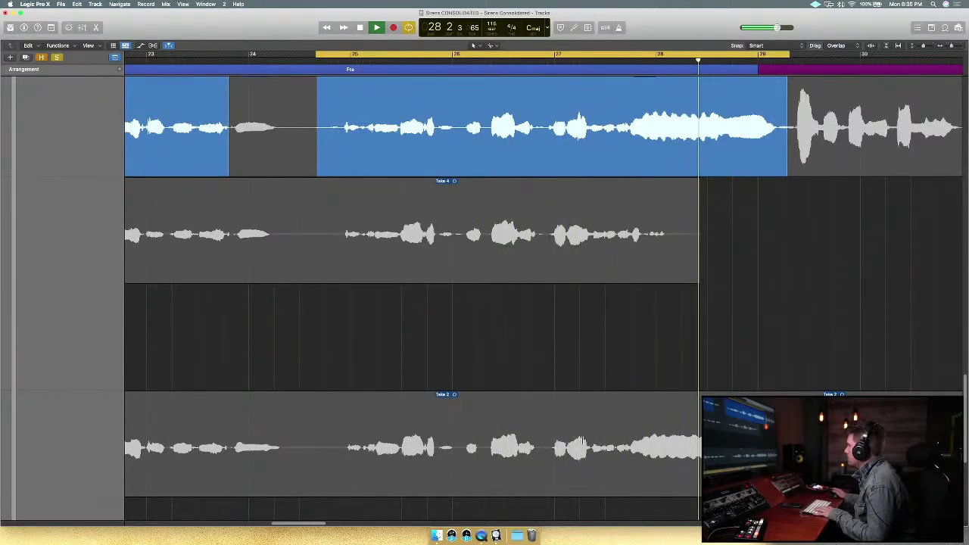
key(space)
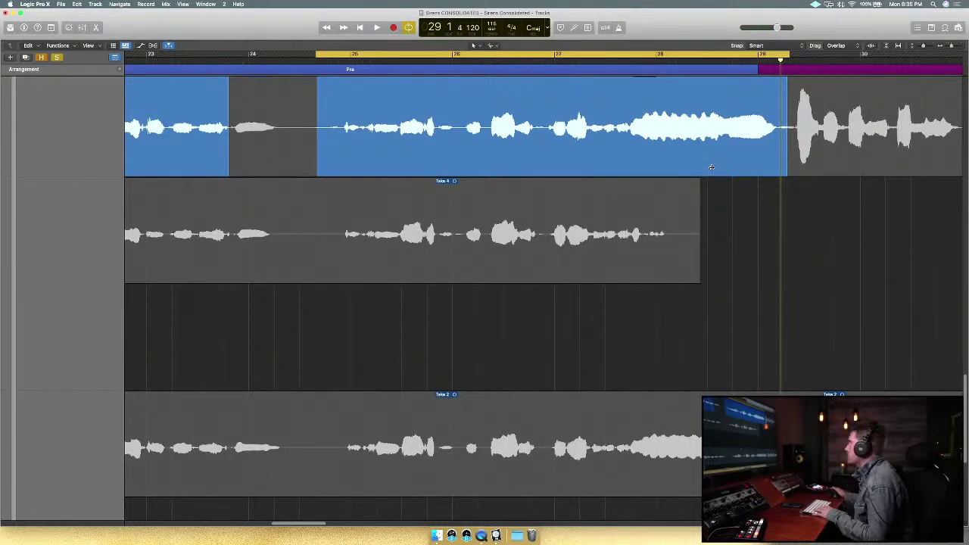
Extend the cycle end slightly past bar 29, switch the comped phrase to Take 2, and audition it.
drag(786, 54, 792, 54)
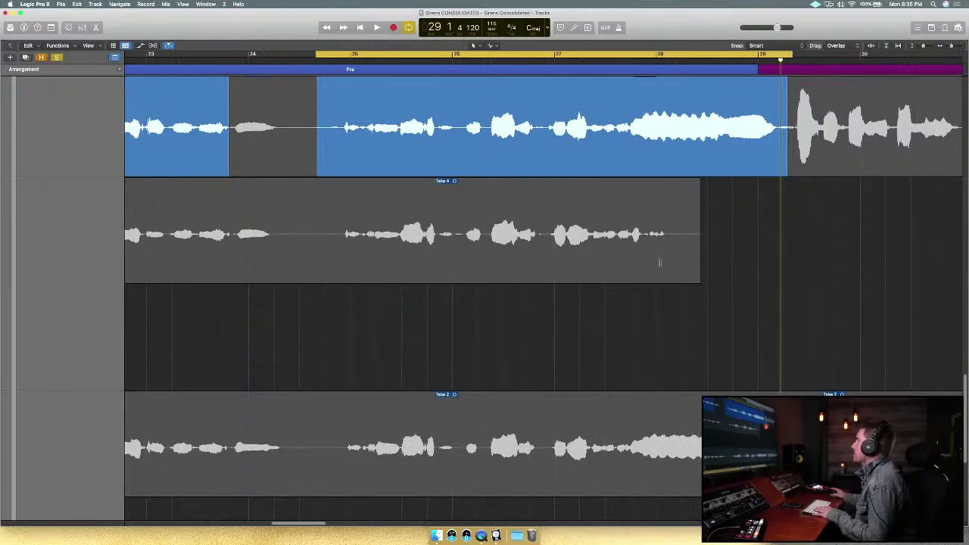
click(551, 433)
key(space)
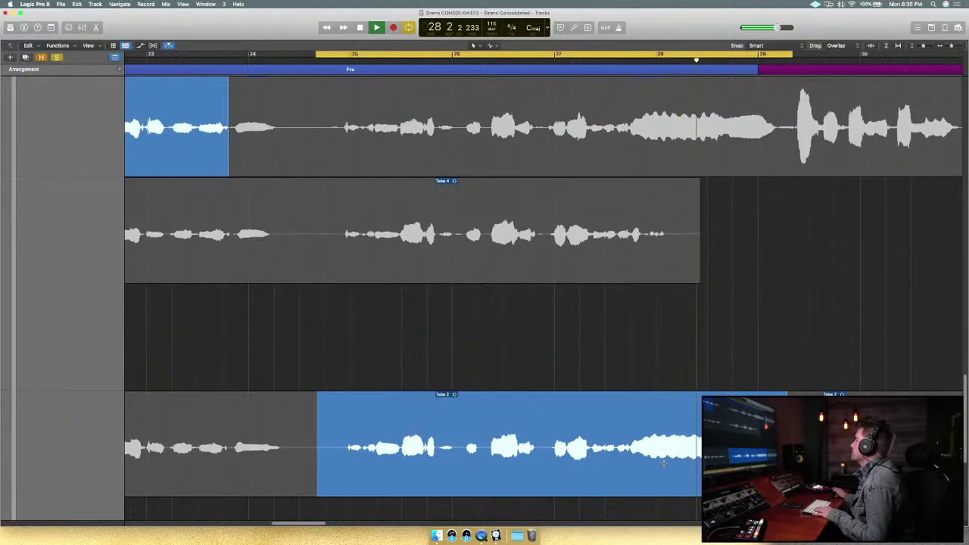
key(space)
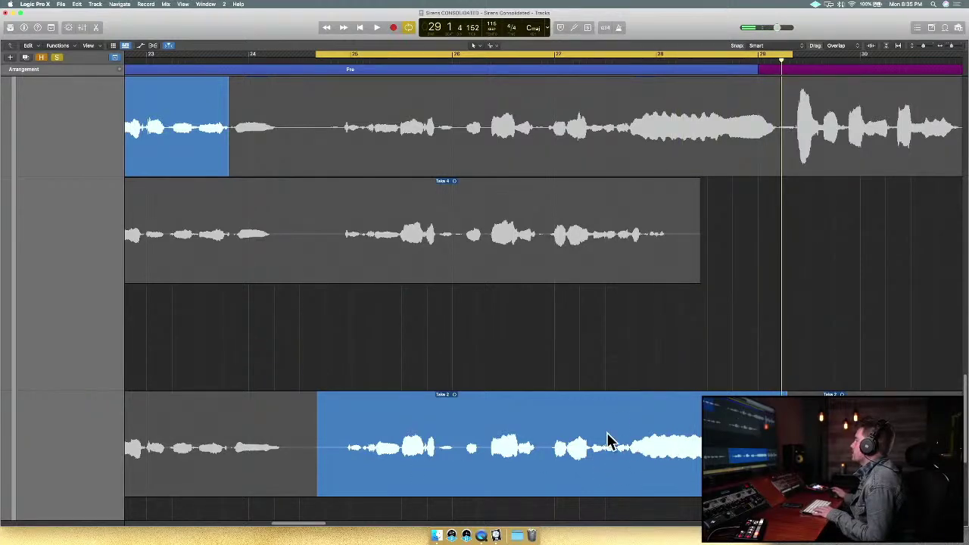
Switch the comped phrase from past mid-bar 24 to just past bar 29 to Take 6, and audition it.
scroll(561, 447, up, 5)
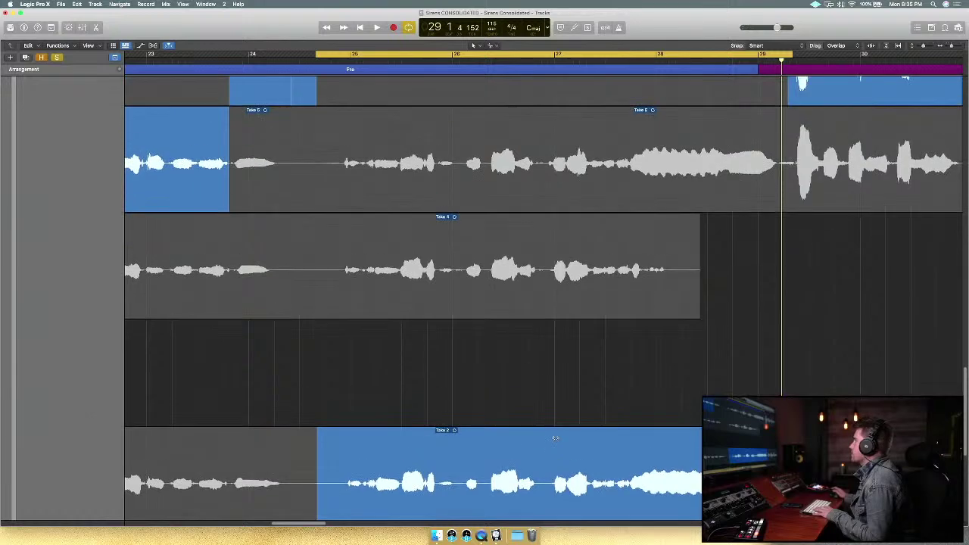
scroll(562, 446, up, 2)
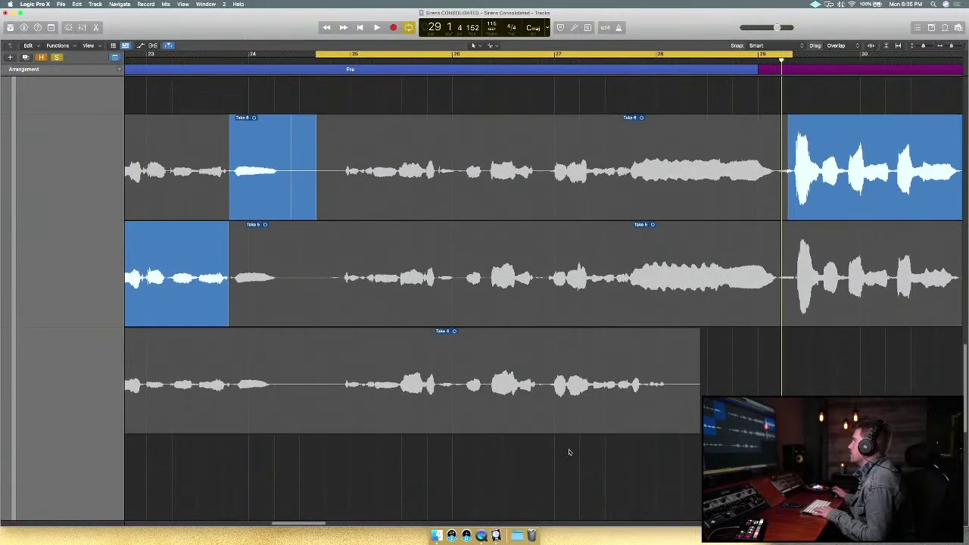
click(533, 188)
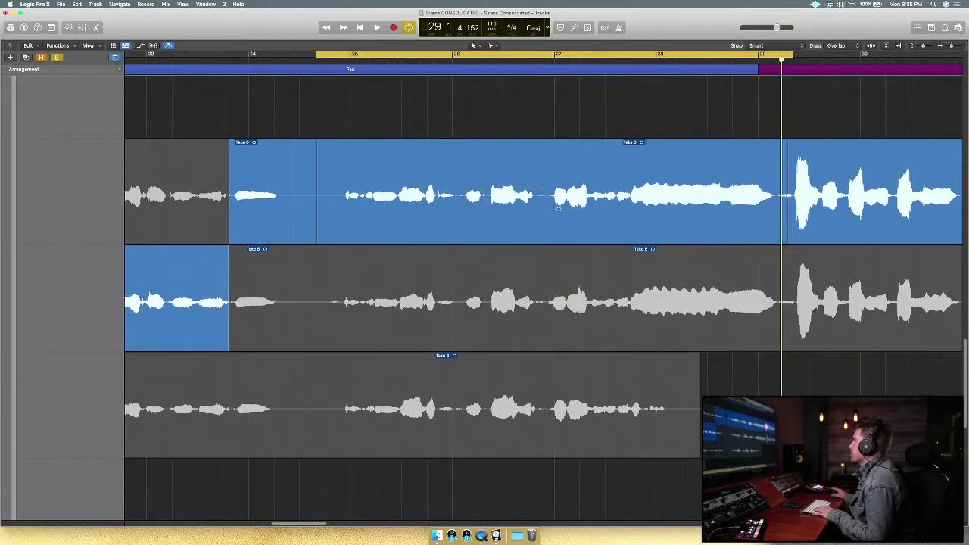
key(space)
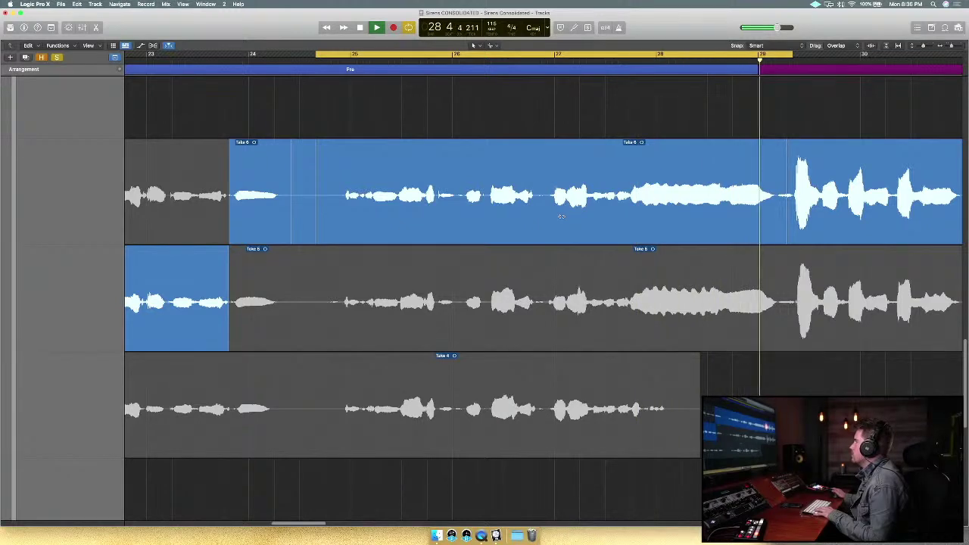
key(space)
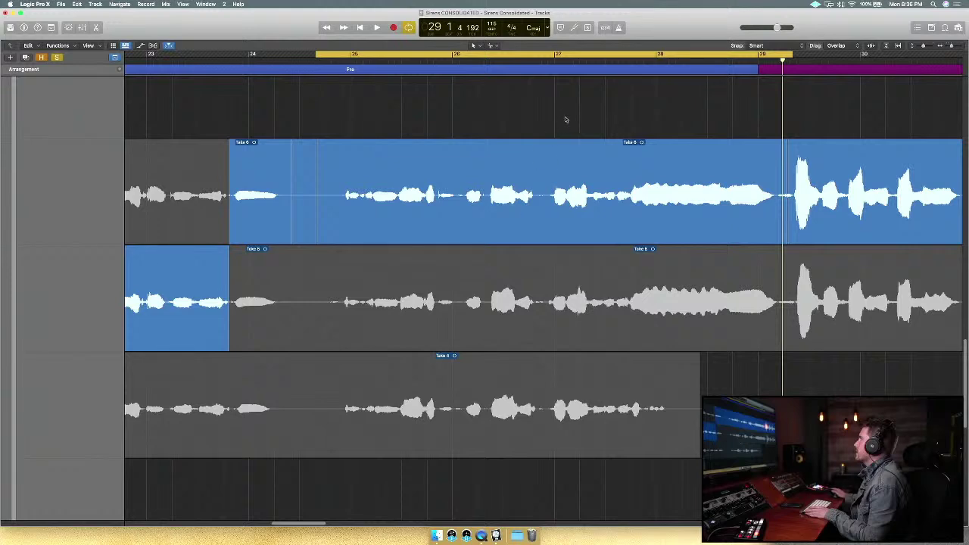
Move the cycle range to the phrase after the pre-chorus, running from just past bar 29 to just past bar 31.
scroll(564, 120, right, 3)
scroll(580, 109, right, 3)
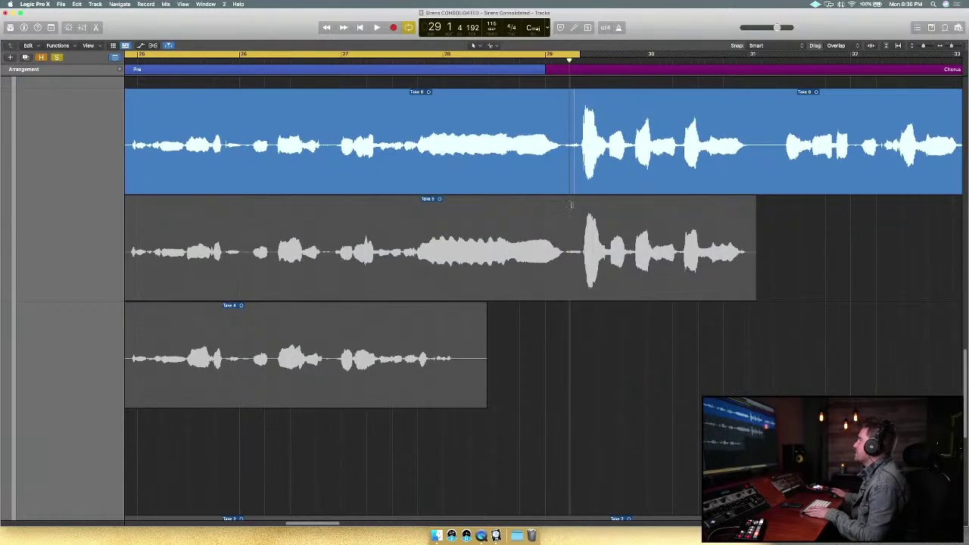
scroll(545, 152, up, 5)
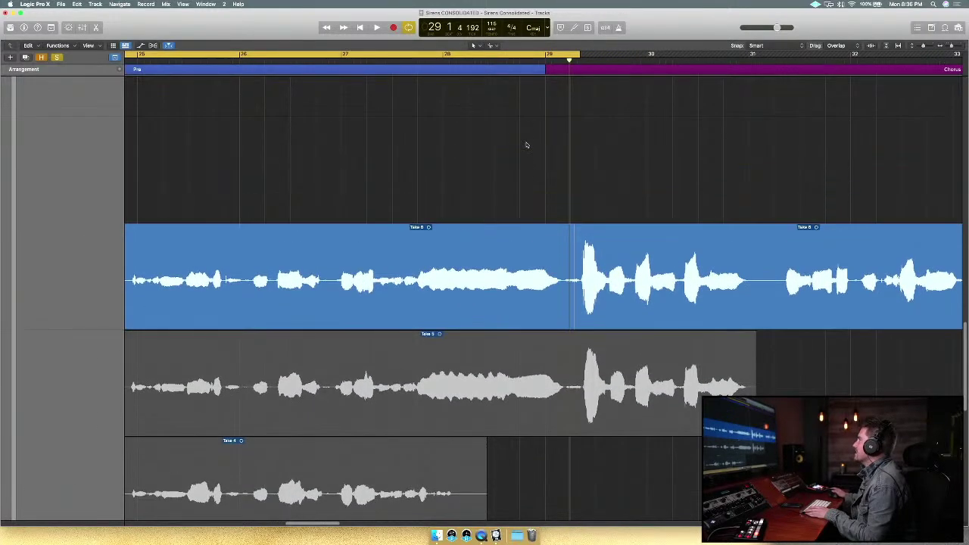
scroll(530, 148, down, 3)
scroll(530, 148, right, 3)
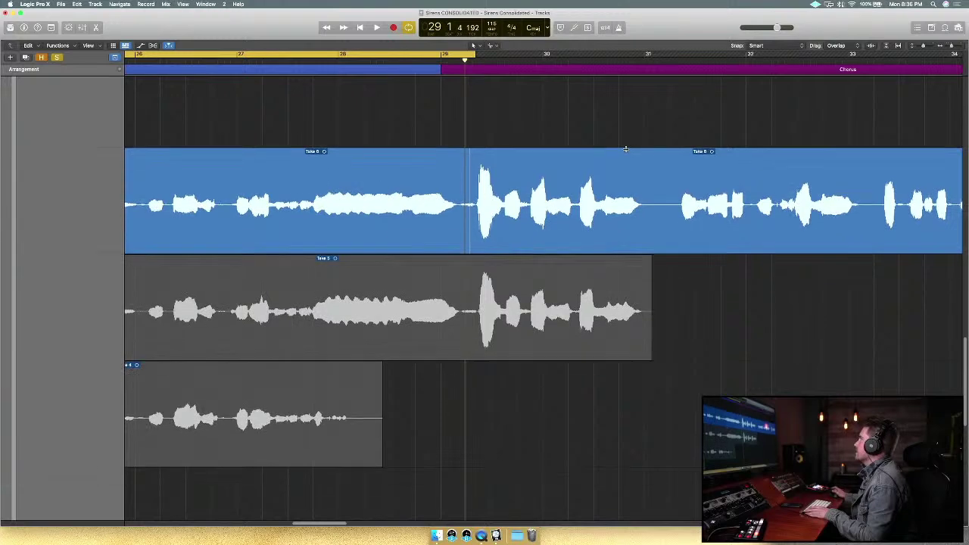
scroll(626, 149, up, 3)
drag(457, 55, 666, 60)
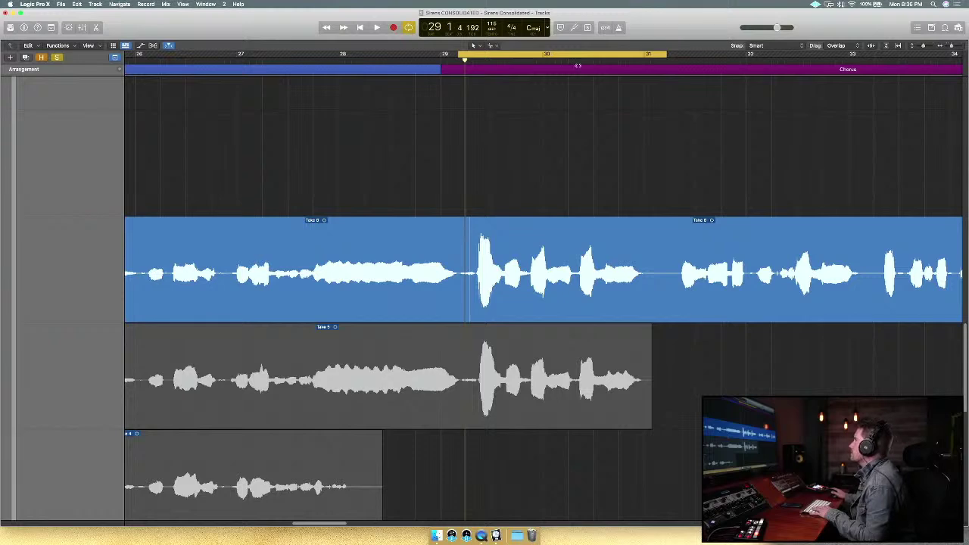
Audition the Take 6 phrase within the cycle from just past bar 29 to just past bar 31.
key(space)
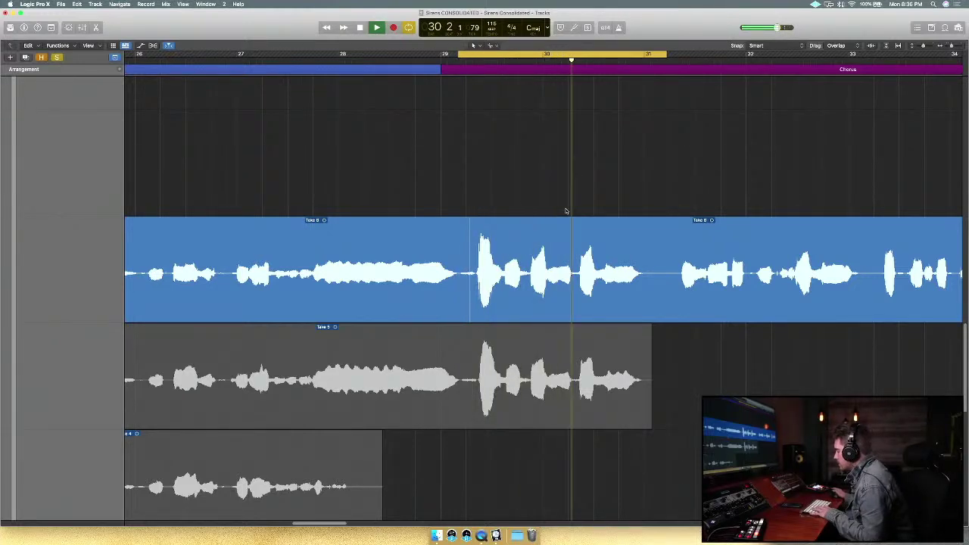
key(space)
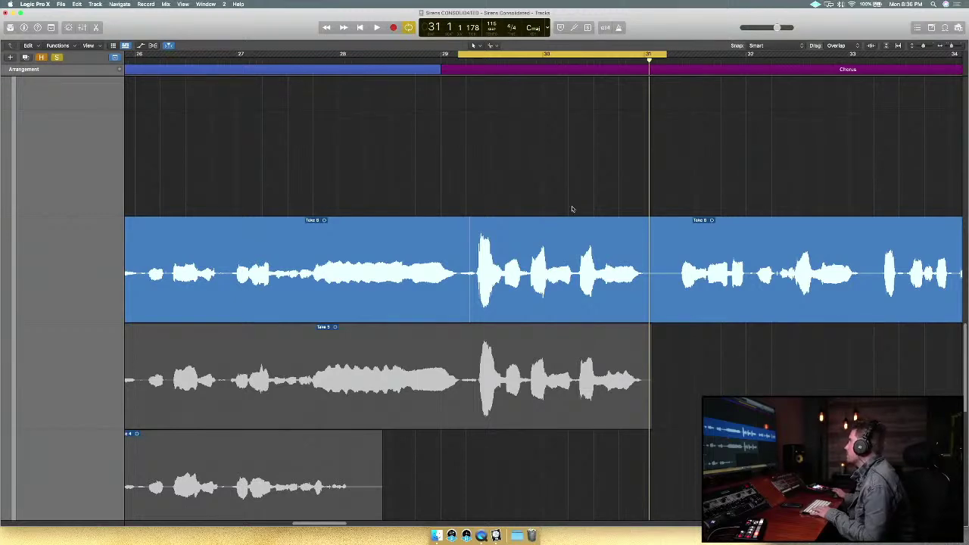
scroll(573, 209, right, 10)
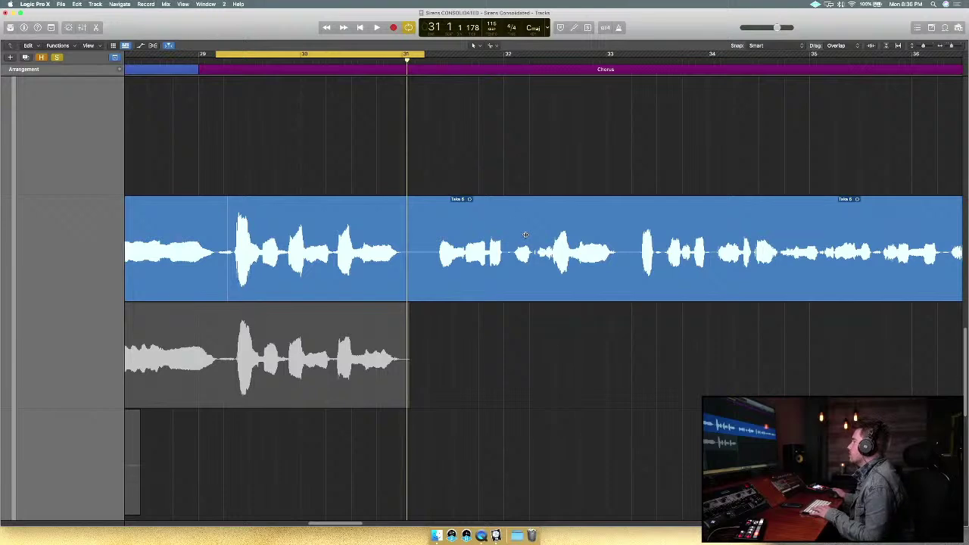
Switch to Console, raise the Analog 1 channel fader slightly, and return to Logic Pro.
click(451, 536)
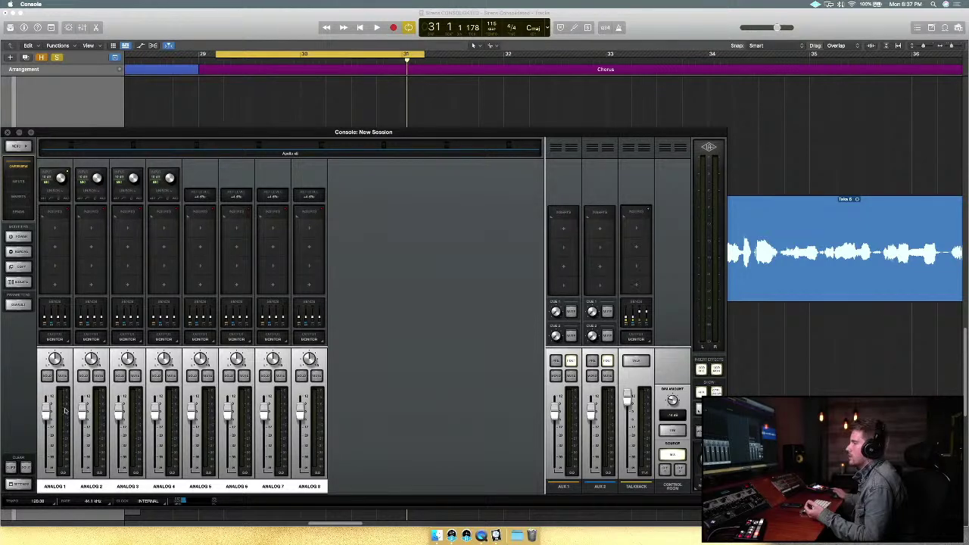
mouse_move(46, 414)
mouse_down()
mouse_move(43, 445)
mouse_move(46, 400)
mouse_move(45, 409)
mouse_up()
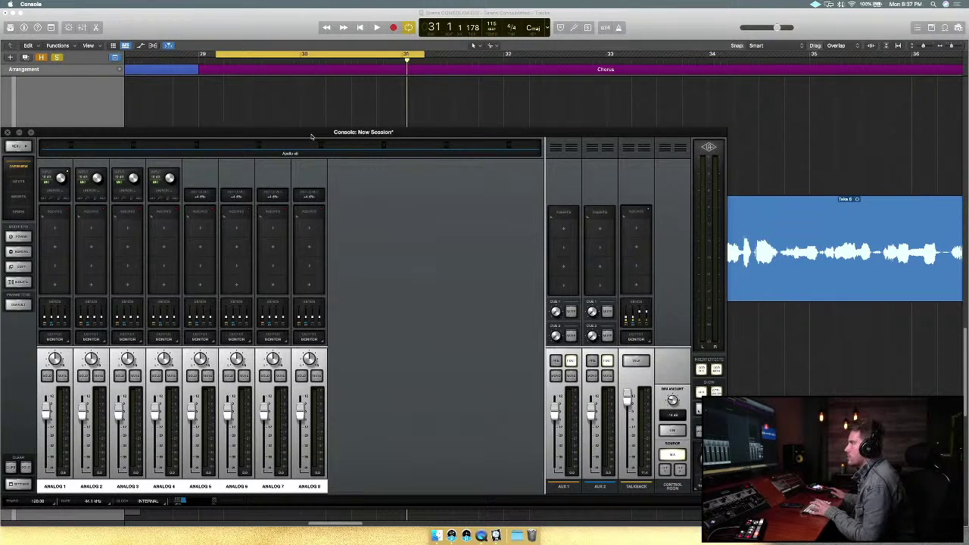
key(super+Tab)
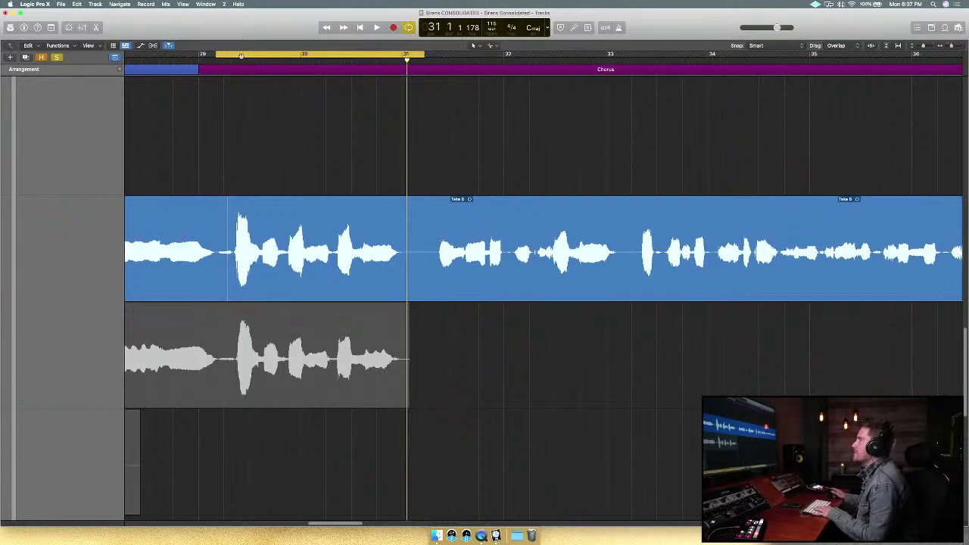
Replay the Take 6 phrase after the pre-chorus and examine the waveforms of the other takes for the same phrase.
key(space)
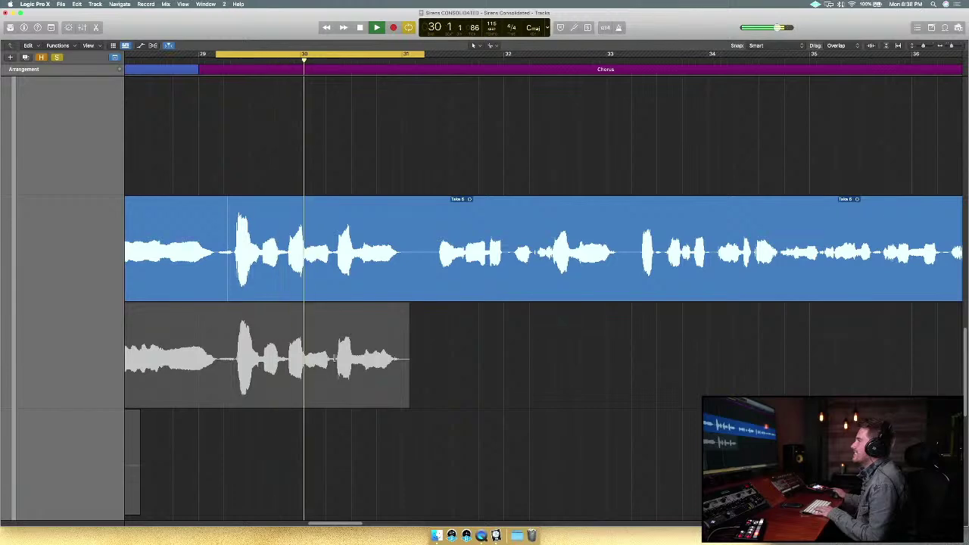
key(space)
scroll(331, 356, down, 5)
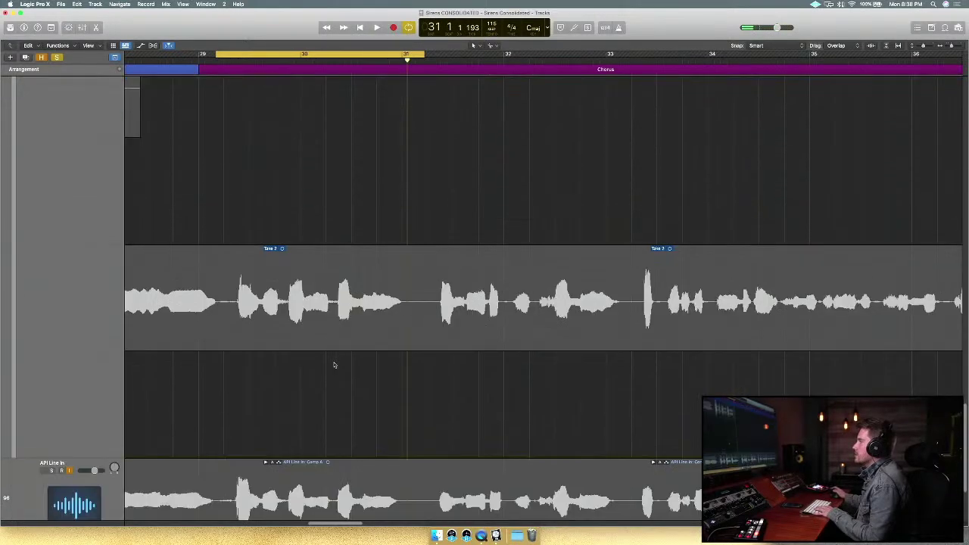
scroll(334, 363, up, 3)
scroll(334, 363, up, 4)
scroll(327, 347, down, 5)
scroll(326, 346, up, 2)
scroll(326, 348, down, 2)
scroll(325, 348, up, 3)
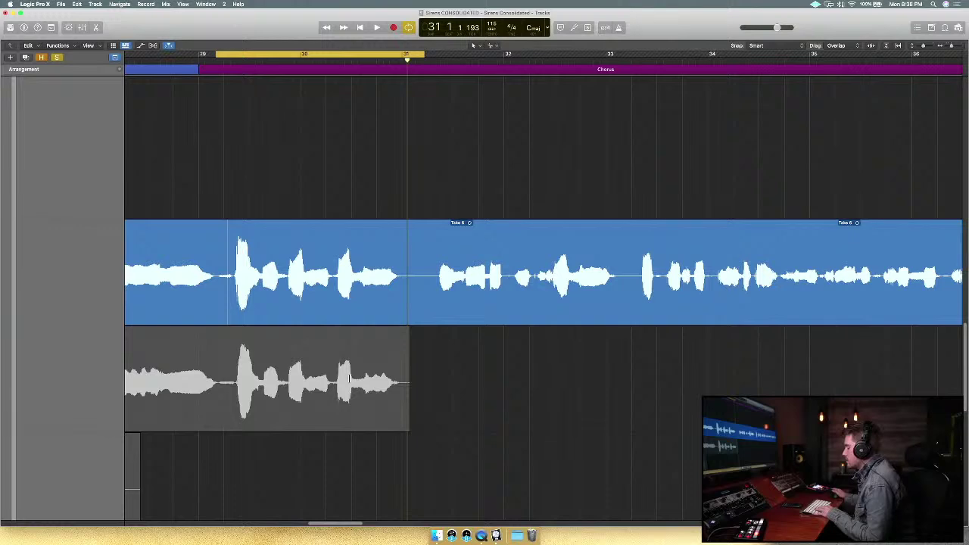
scroll(349, 379, down, 1)
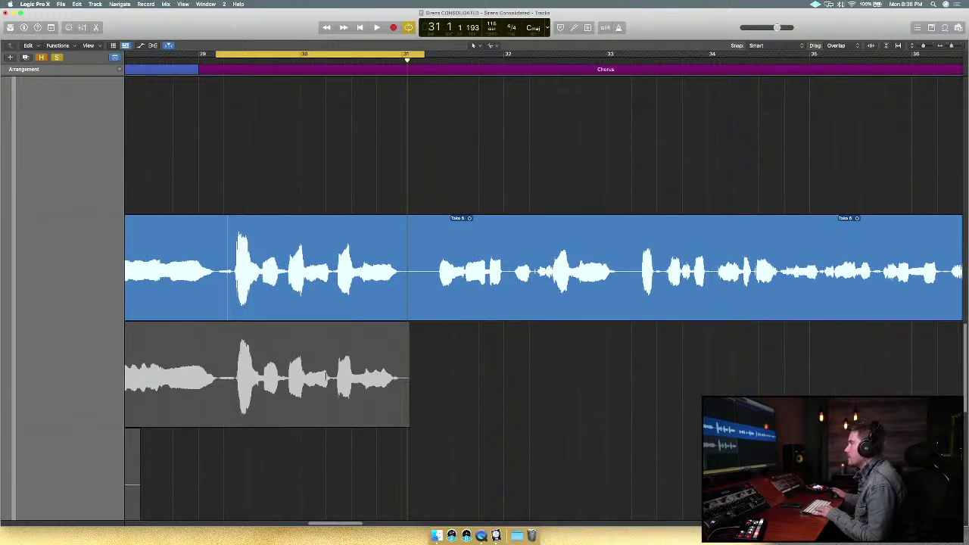
Comp the phrase from just past bar 29 to just past bar 31 with Take 5, and audition it.
click(315, 367)
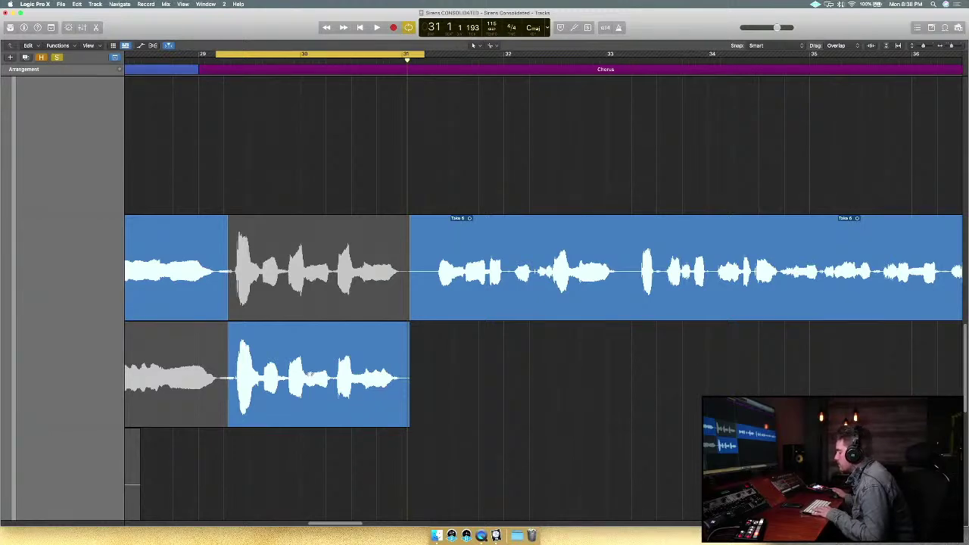
key(space)
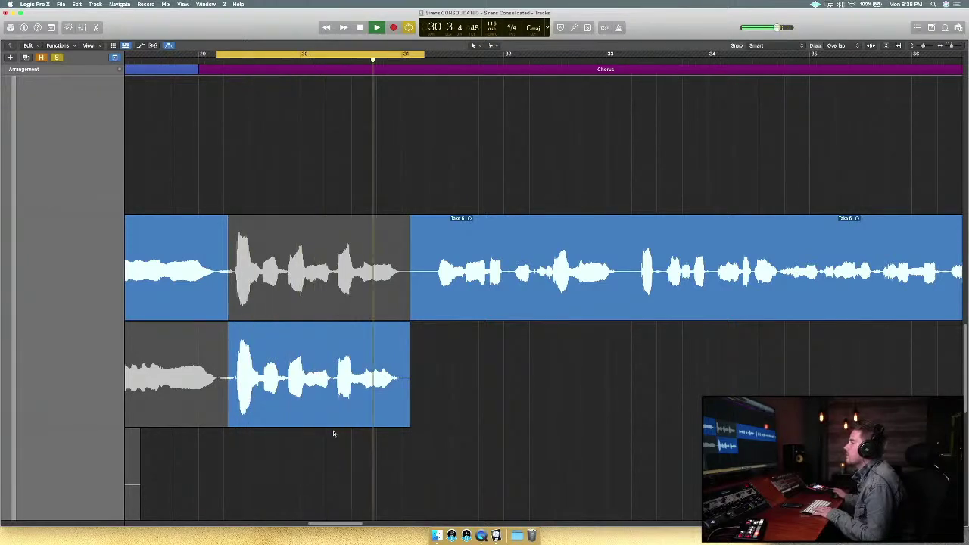
key(space)
Switch the phrase from just past bar 29 to just past bar 31 to Take 2, and audition it.
scroll(333, 434, down, 2)
scroll(333, 434, down, 4)
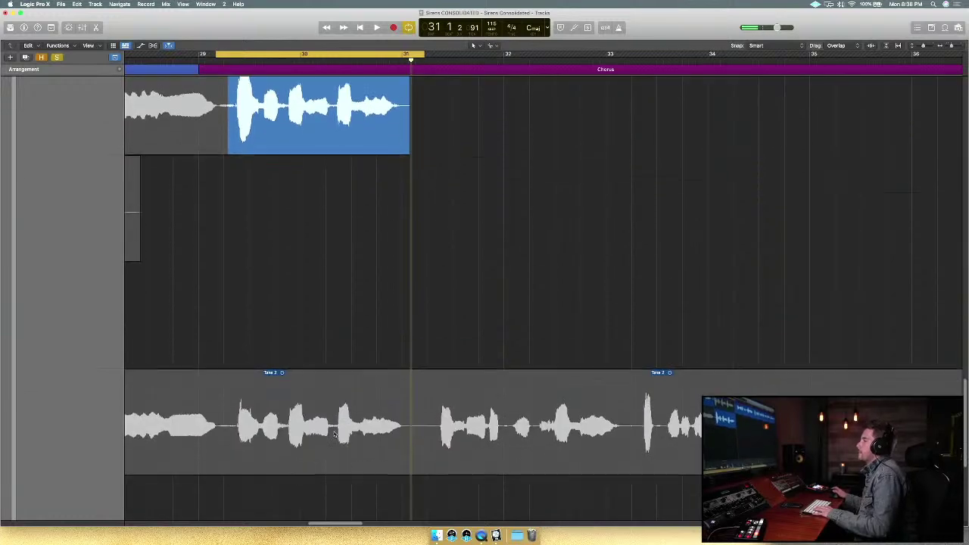
click(333, 431)
key(space)
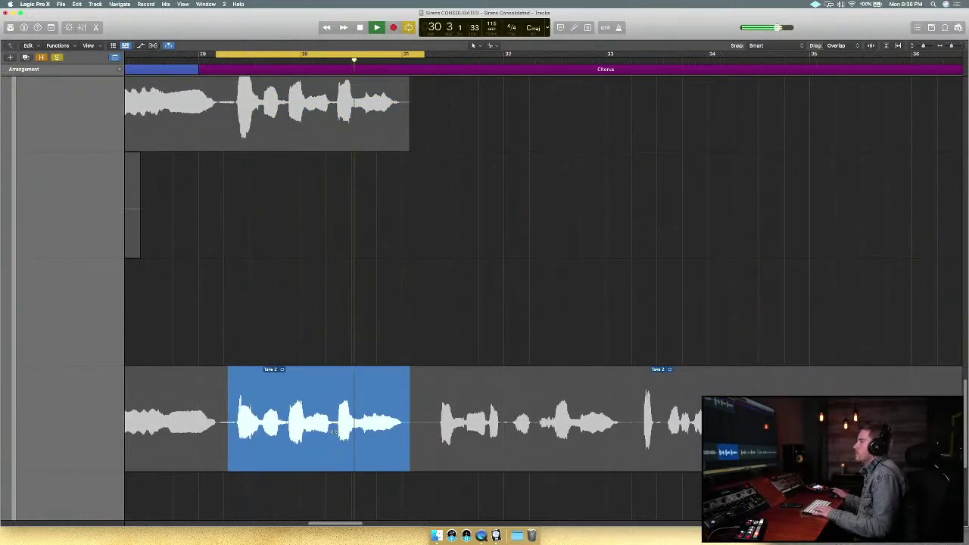
key(space)
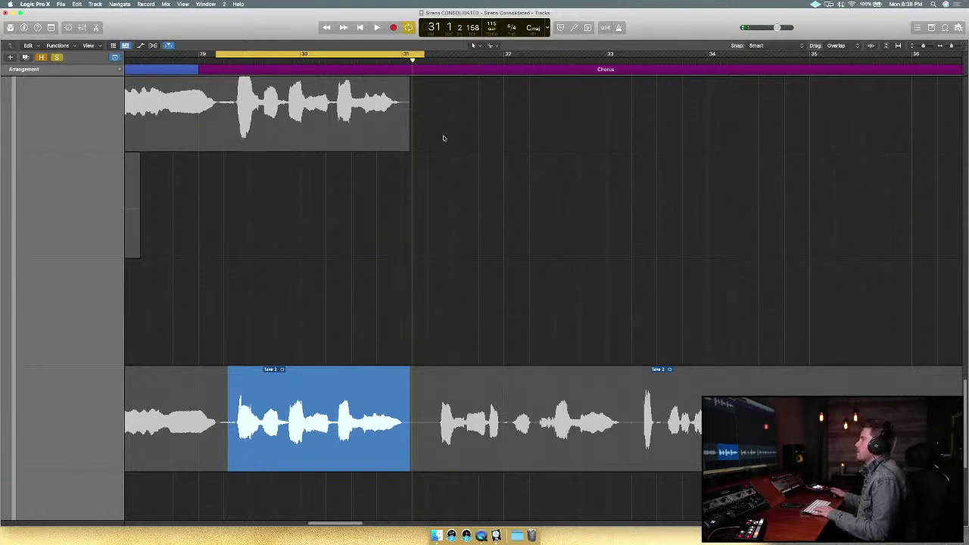
Switch the phrase from just past bar 29 to just past bar 31 to Take 6, and audition it.
scroll(463, 253, up, 5)
click(296, 196)
key(space)
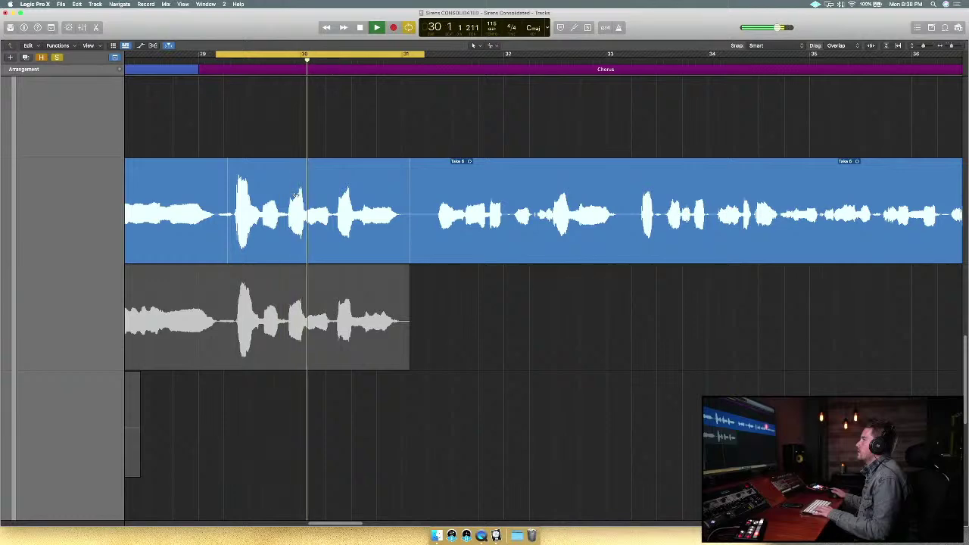
key(space)
Move the cycle range to run from just past bar 31 to just past bar 33, and audition Take 6 there.
drag(390, 56, 593, 57)
key(space)
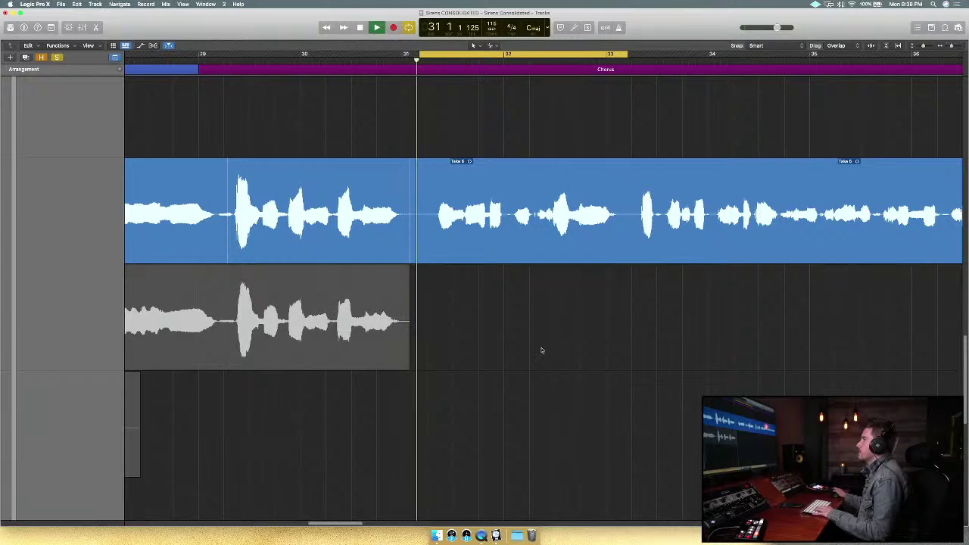
key(space)
Switch the comp from just past bar 31 to just past bar 38 to Take 2, and audition the cycled phrase.
scroll(515, 384, down, 5)
click(515, 384)
key(space)
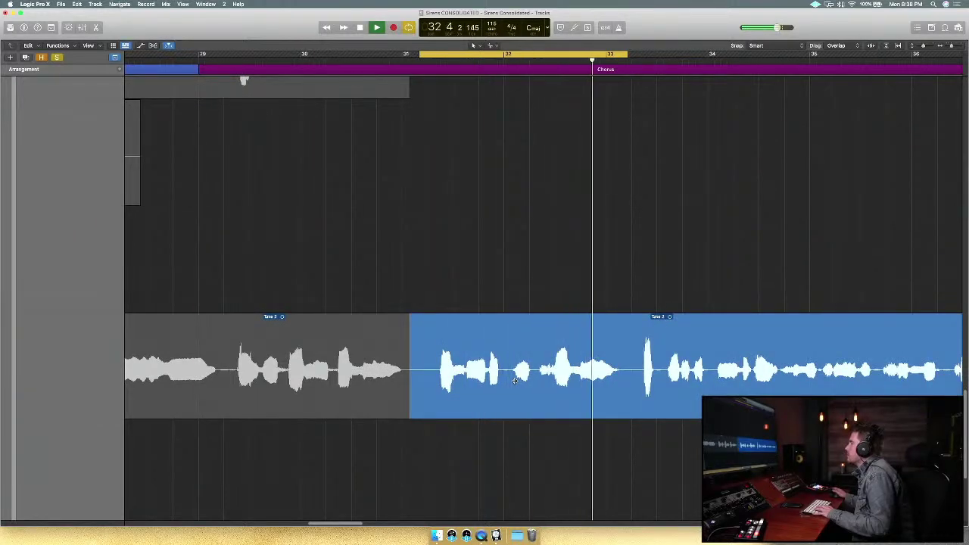
key(space)
Comp the start of the phrase with Take 6, from just past bar 31 to about the second beat of bar 32.
scroll(517, 377, up, 1)
scroll(517, 377, up, 4)
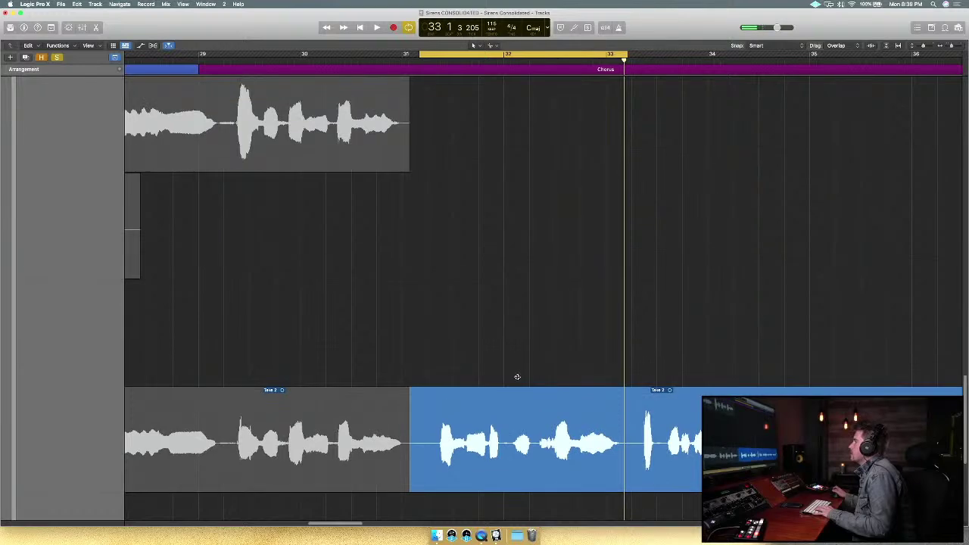
scroll(536, 378, up, 3)
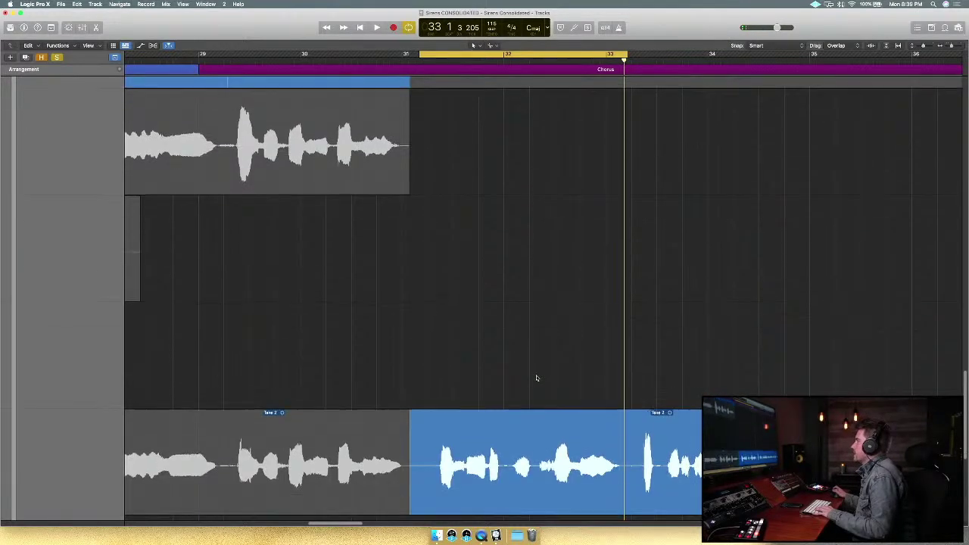
drag(533, 192, 423, 191)
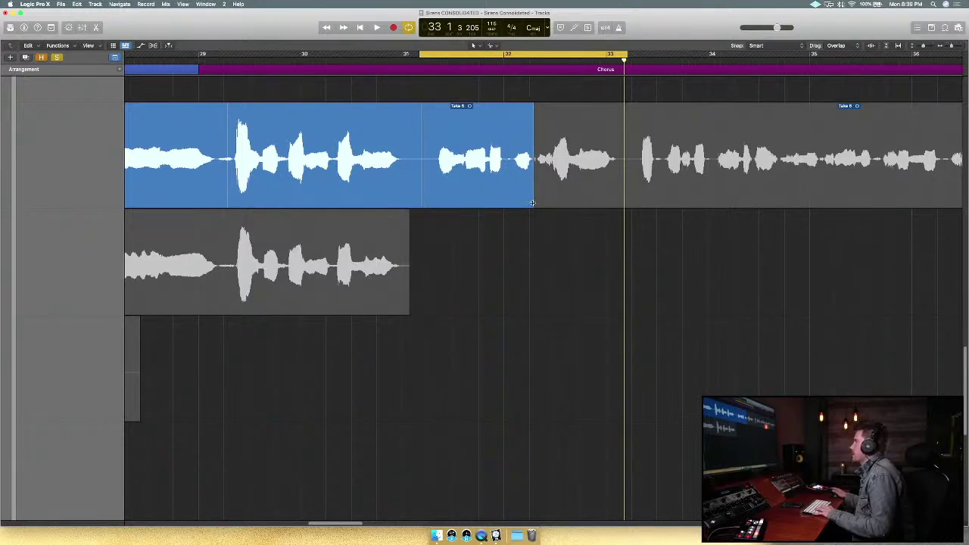
scroll(554, 240, down, 5)
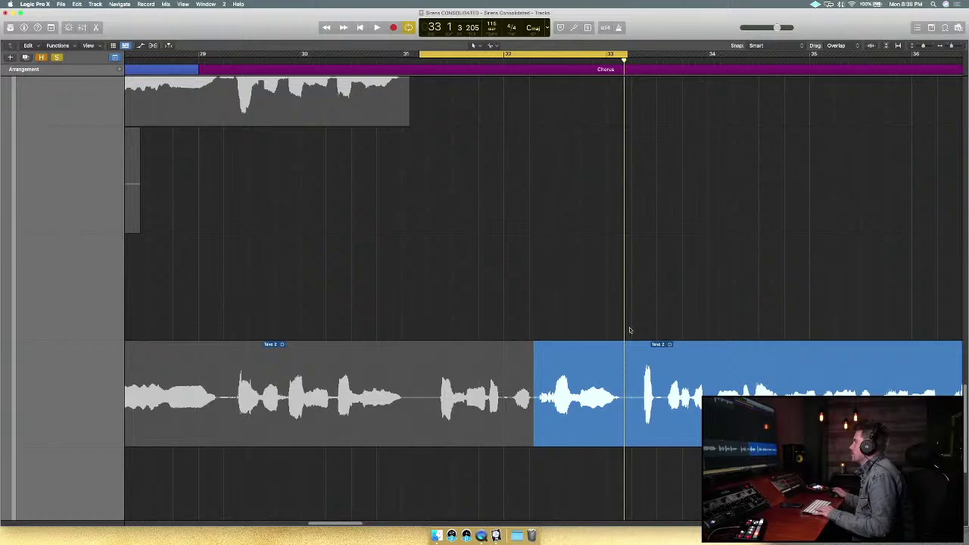
Set the cycle range from just past bar 33 to just past bar 38, and audition Take 2 within it.
scroll(658, 186, down, 5)
scroll(658, 186, left, 4)
scroll(735, 192, right, 8)
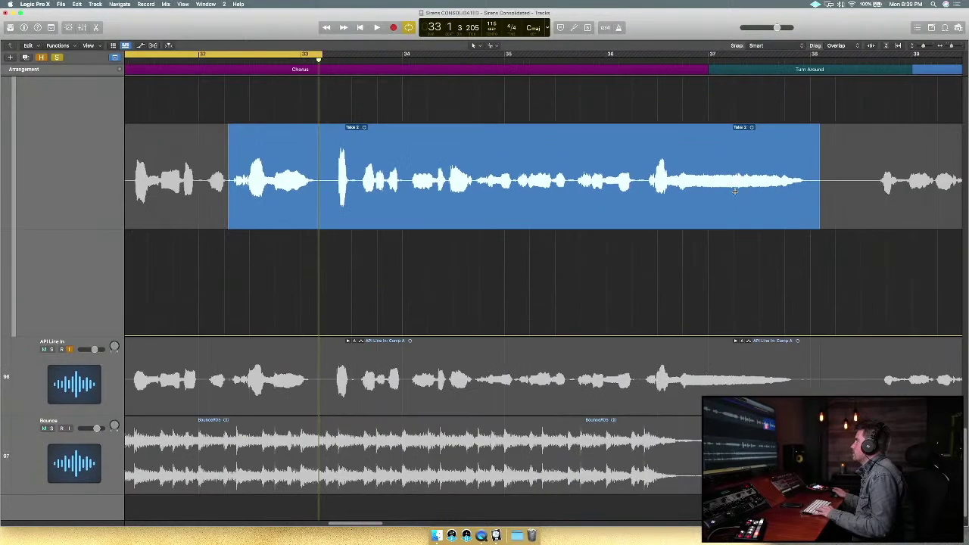
drag(297, 55, 816, 58)
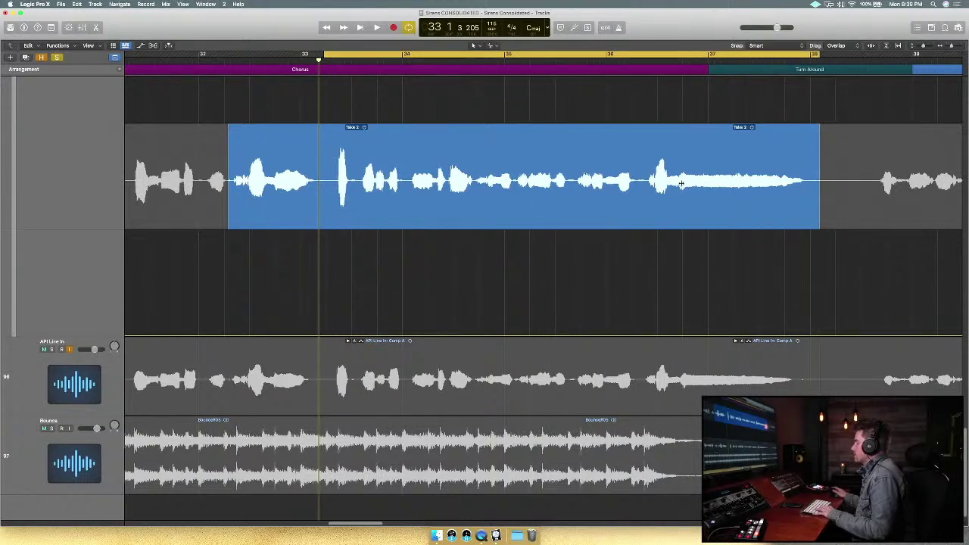
scroll(633, 251, up, 2)
key(space)
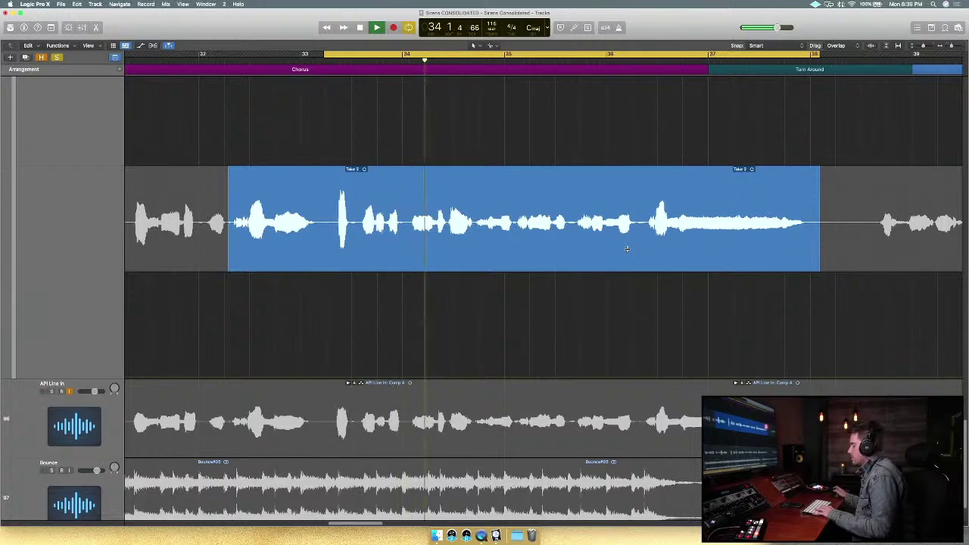
scroll(627, 249, up, 6)
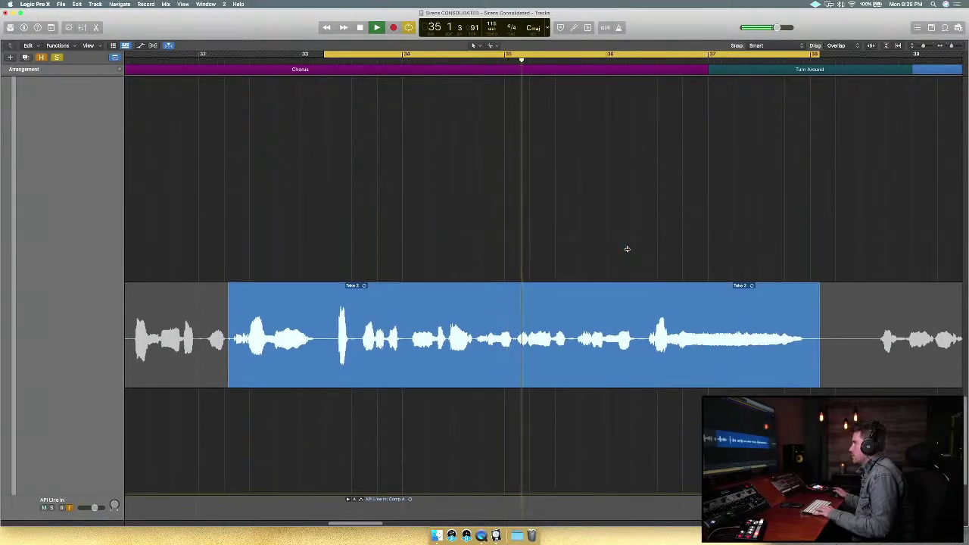
scroll(627, 250, up, 2)
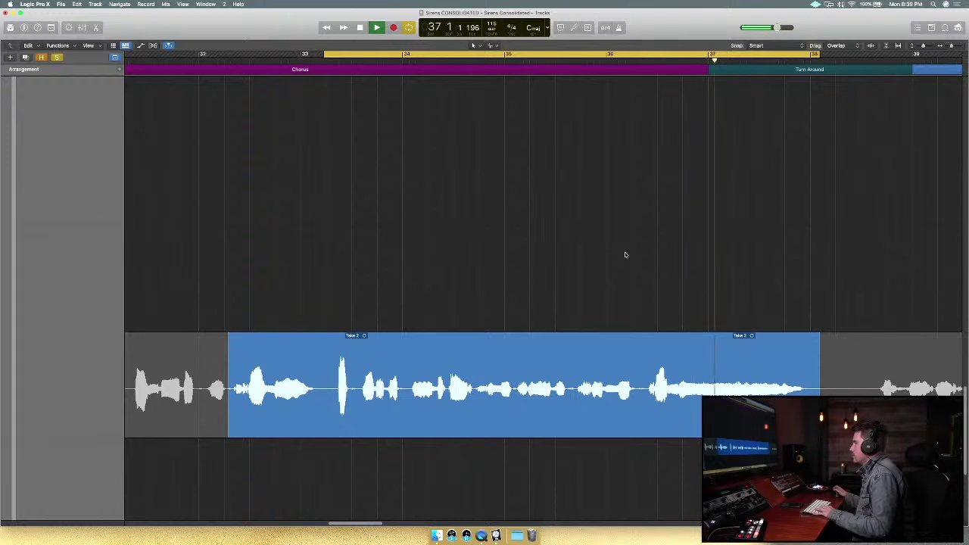
scroll(626, 256, up, 2)
key(space)
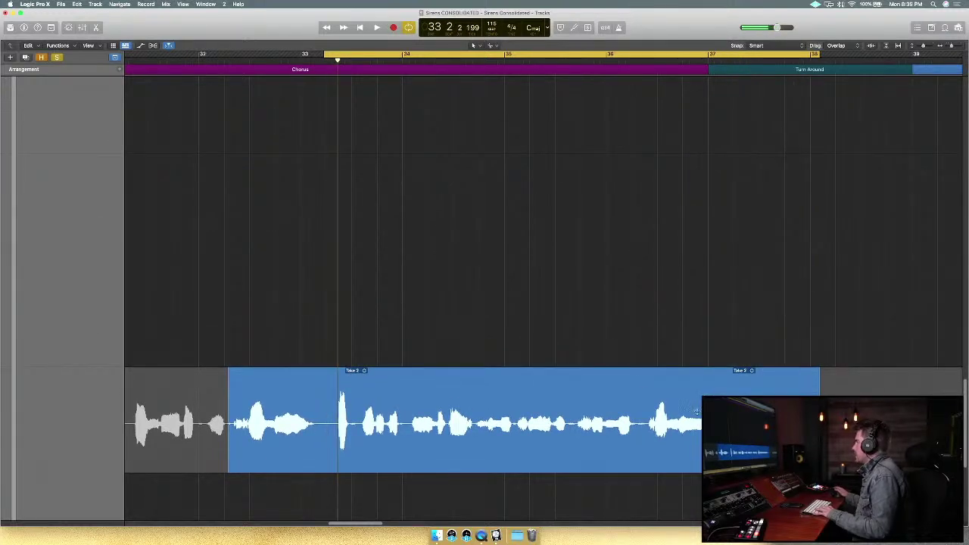
Try Take 6 for the comped section from past bar 32 to just past bar 38, and restore Take 2.
scroll(677, 407, up, 6)
shift+click(509, 245)
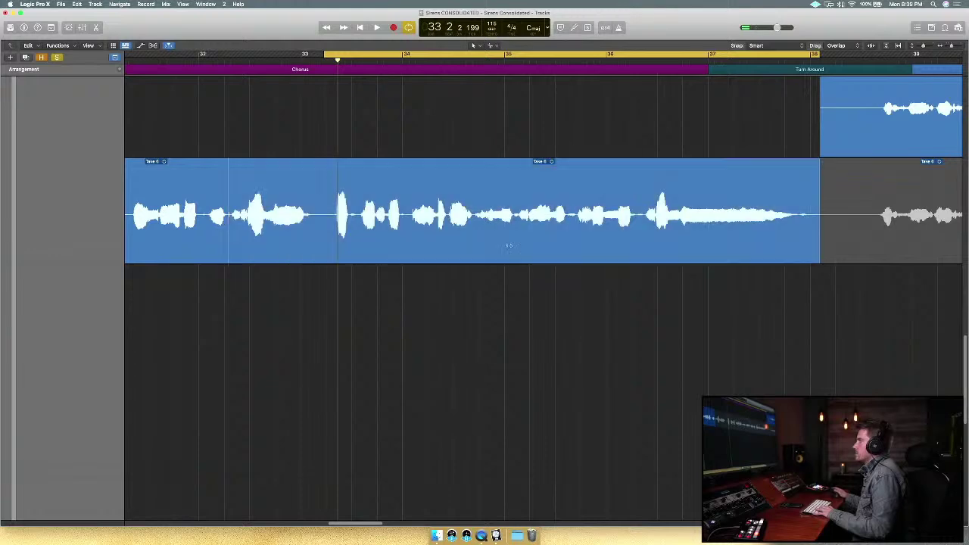
scroll(509, 245, down, 7)
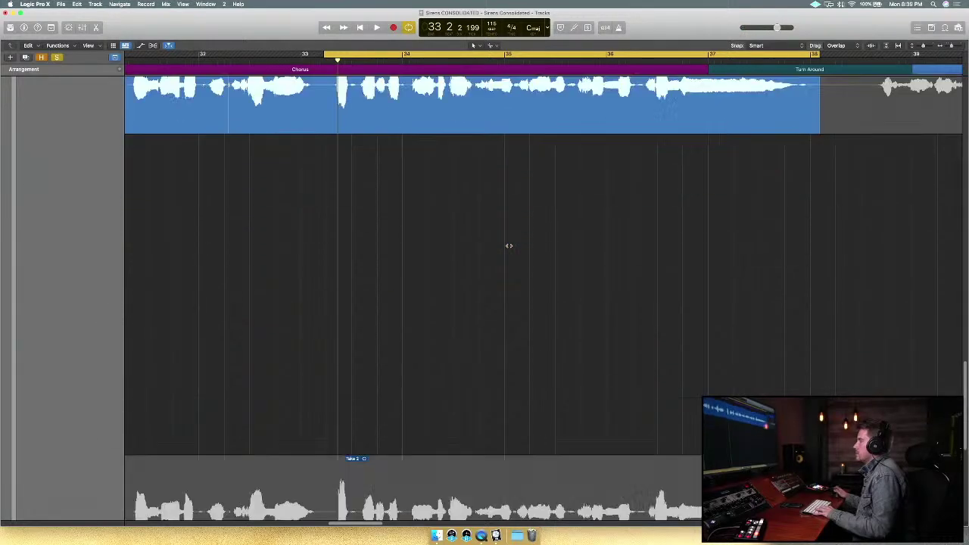
click(490, 351)
Comp the chorus section from just past bar 33 to just past bar 38 with Take 6, and audition it.
scroll(489, 352, up, 5)
scroll(488, 352, up, 4)
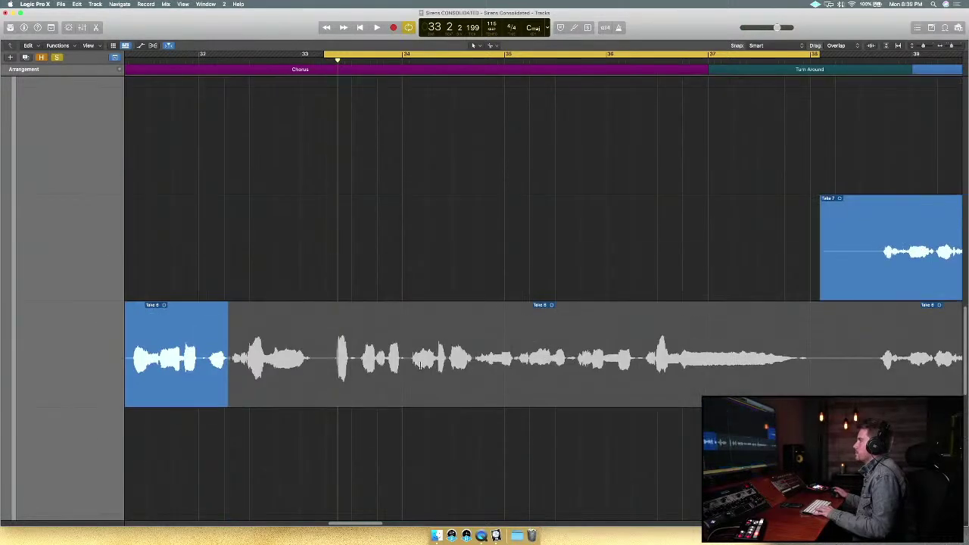
drag(329, 362, 831, 356)
drag(326, 390, 319, 390)
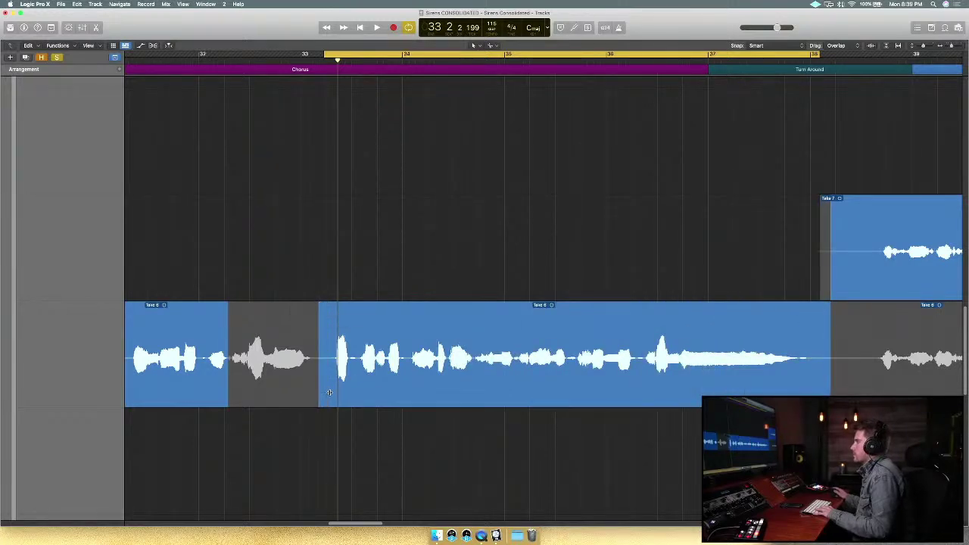
key(space)
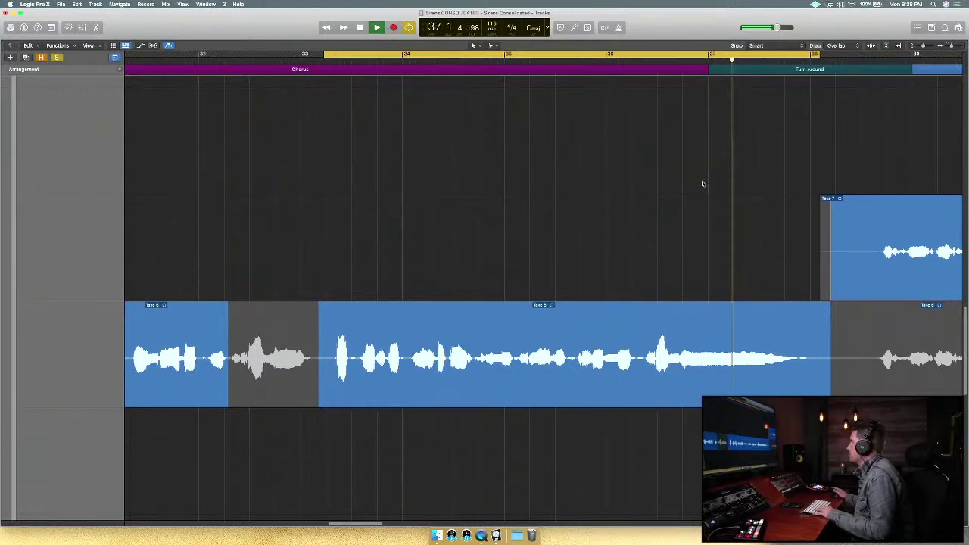
key(space)
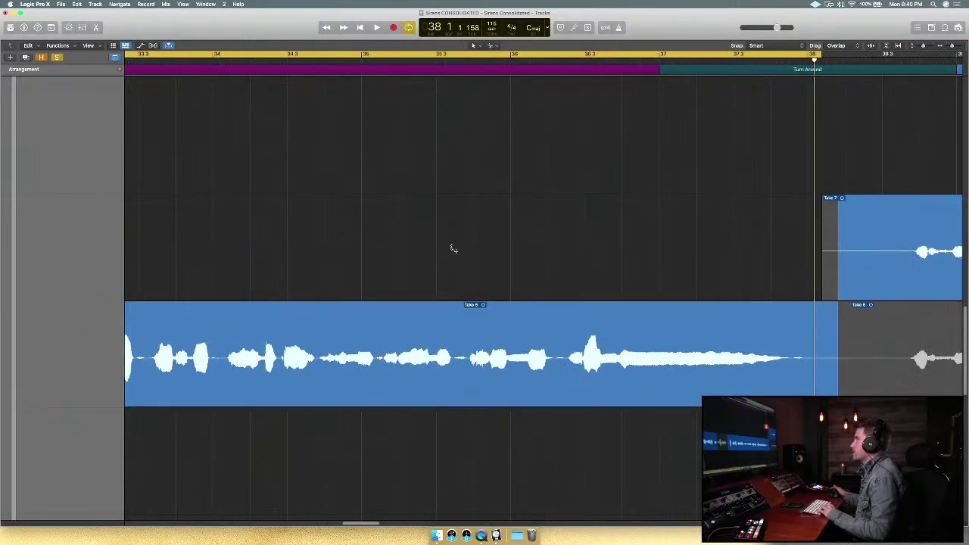
key(super+Left)
key(super+Left)
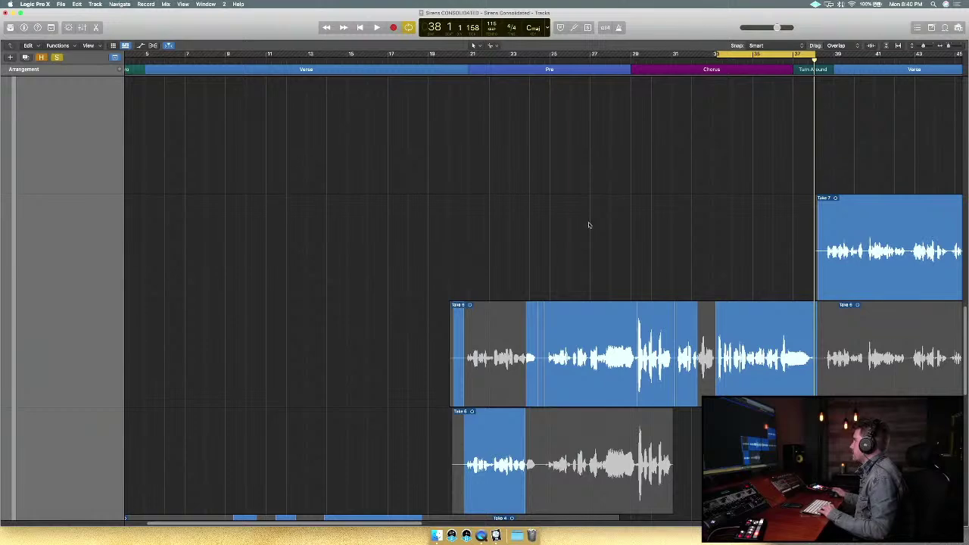
Set the cycle range from just past bar 24 to just past bar 31, and audition the current comp within it.
scroll(543, 177, left, 3)
scroll(543, 177, up, 3)
scroll(547, 227, down, 5)
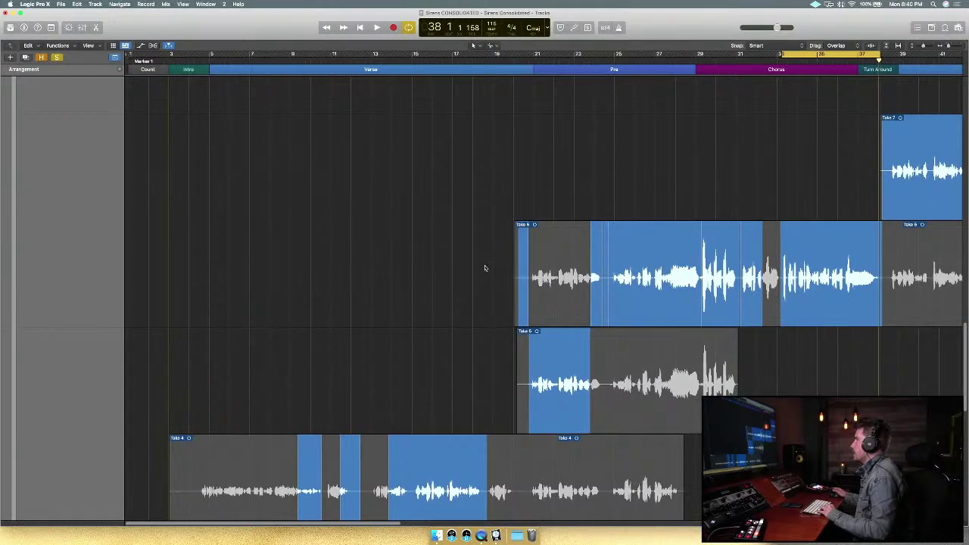
scroll(485, 268, down, 3)
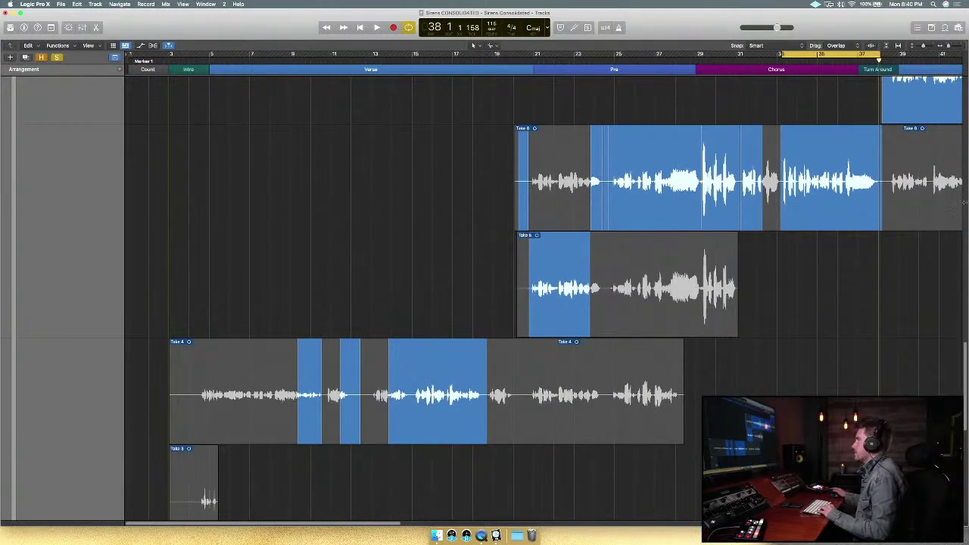
drag(819, 54, 720, 57)
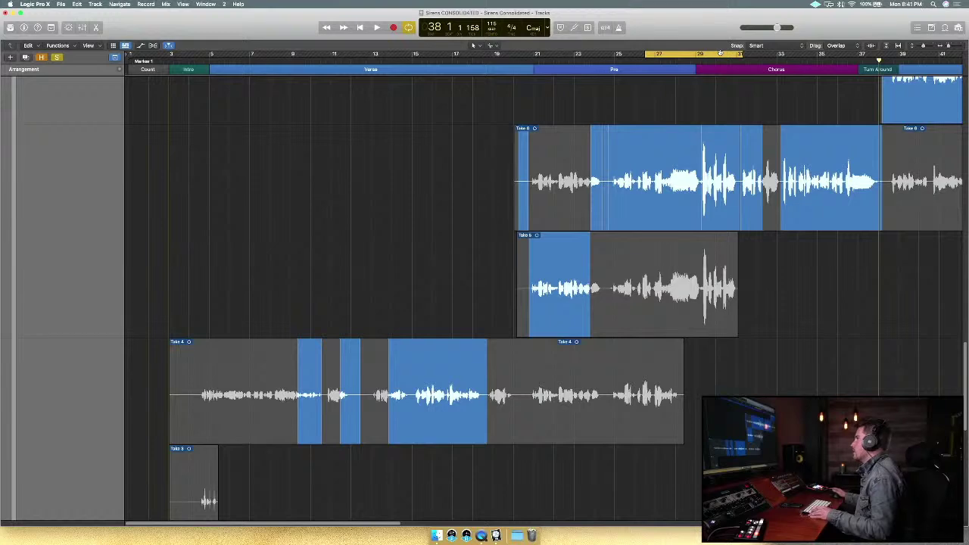
drag(644, 56, 600, 55)
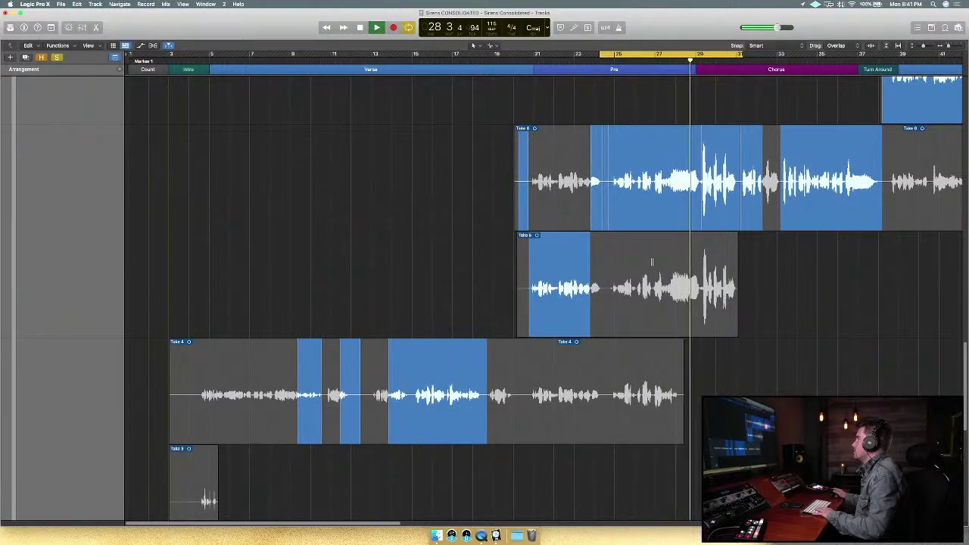
key(space)
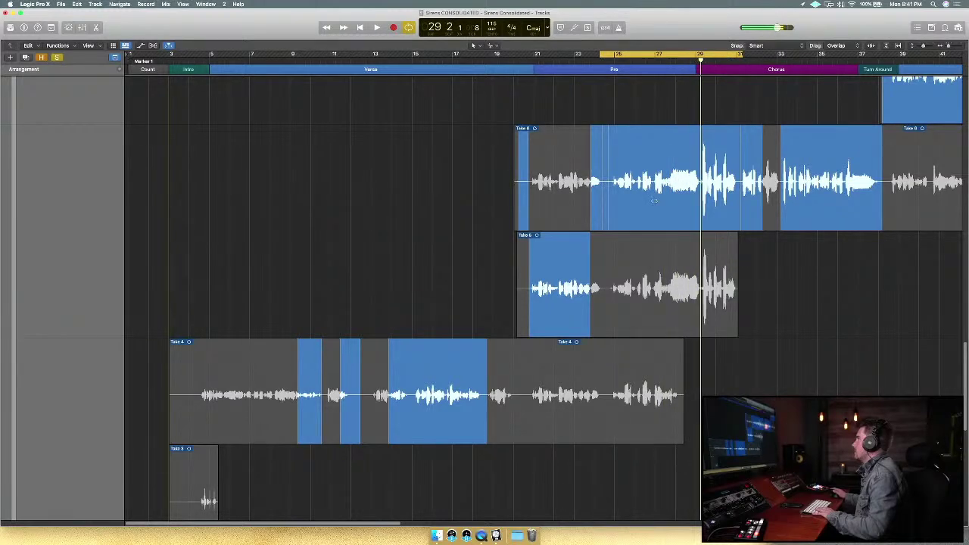
Comp the pre-chorus phrase with Take 5, from past the middle of bar 24 to just before bar 27, and audition it.
drag(653, 285, 607, 336)
key(space)
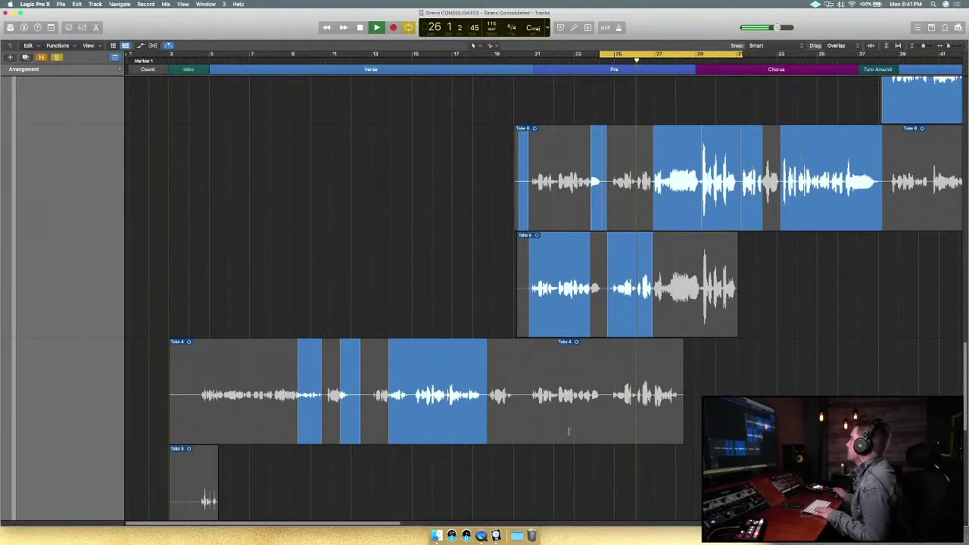
key(space)
Switch the comped pre-chorus phrase ending just before bar 27 to Take 4, and audition it.
click(630, 396)
key(space)
scroll(636, 393, down, 3)
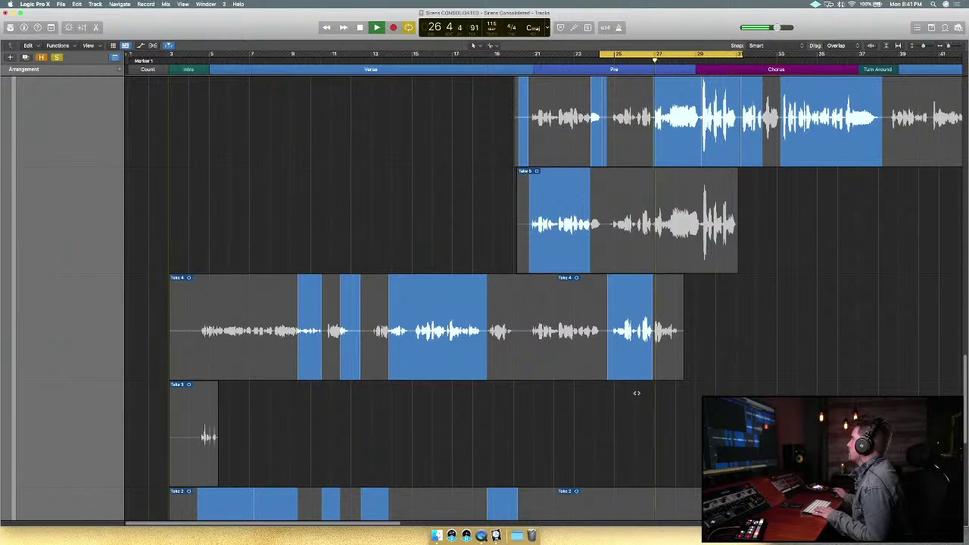
scroll(643, 391, down, 5)
scroll(677, 389, up, 6)
scroll(681, 385, up, 3)
key(space)
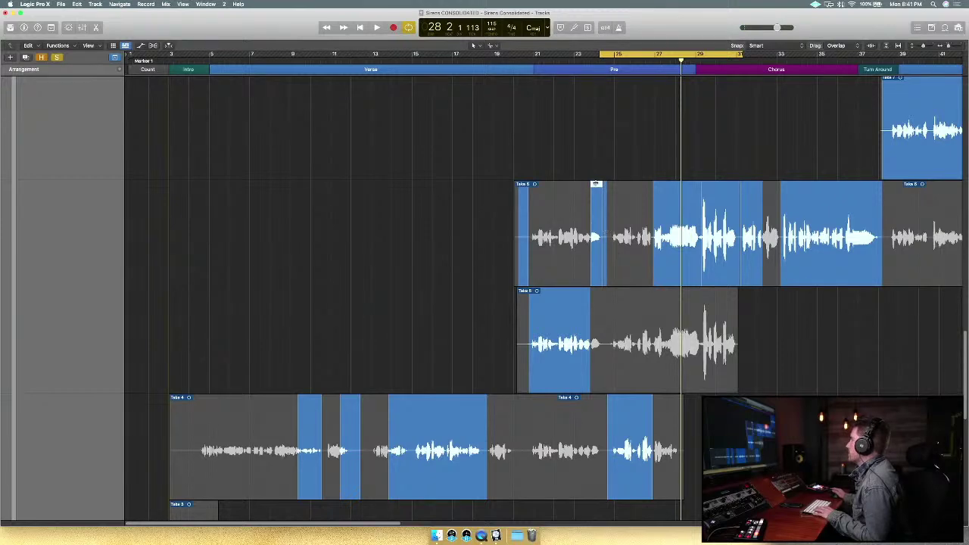
Select the API Line In track below the Lead Vocal's take lanes, and return to the takes.
scroll(605, 314, up, 10)
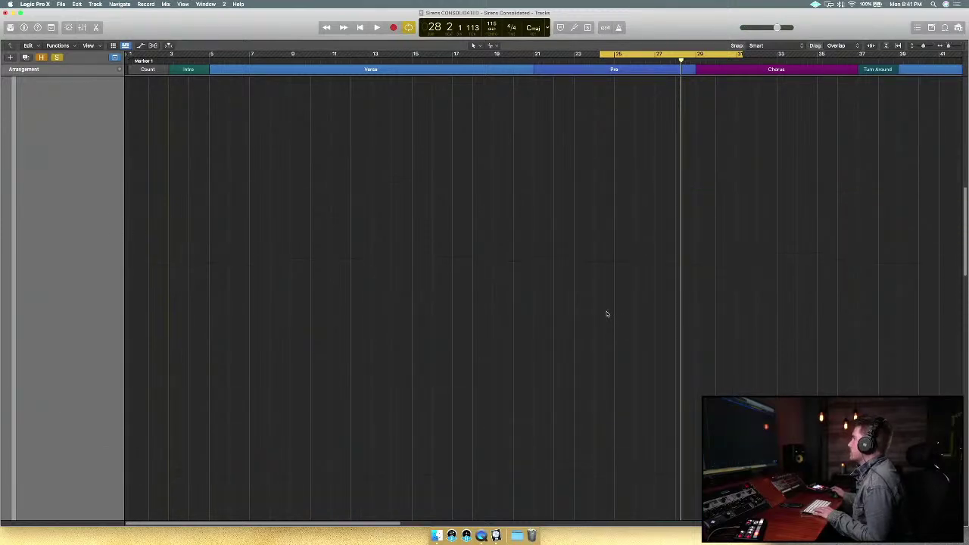
scroll(607, 313, down, 10)
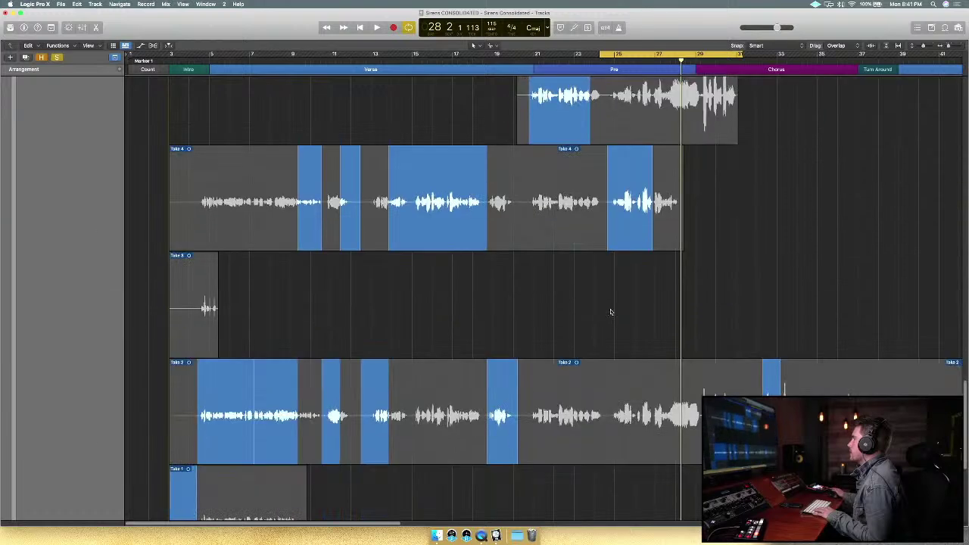
scroll(602, 323, down, 5)
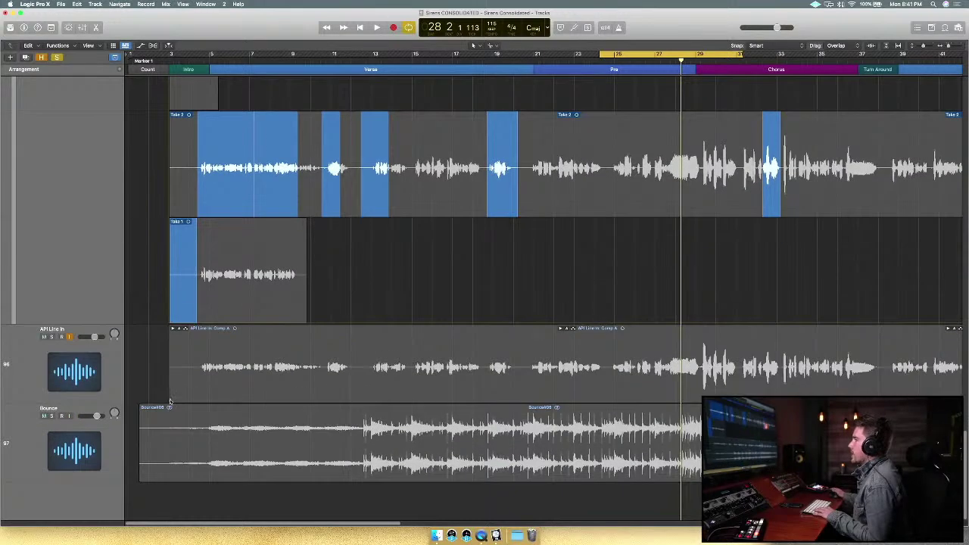
click(72, 379)
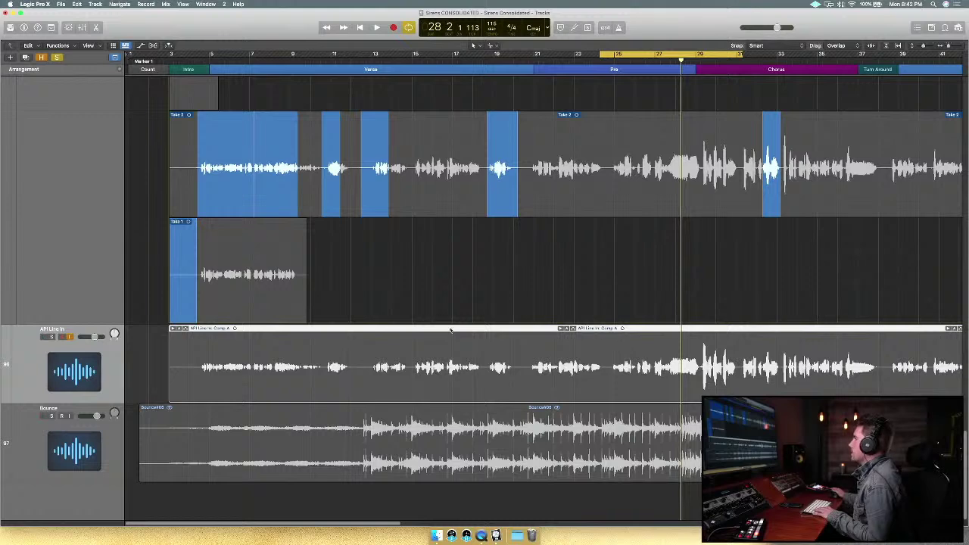
scroll(418, 293, up, 5)
scroll(432, 306, up, 5)
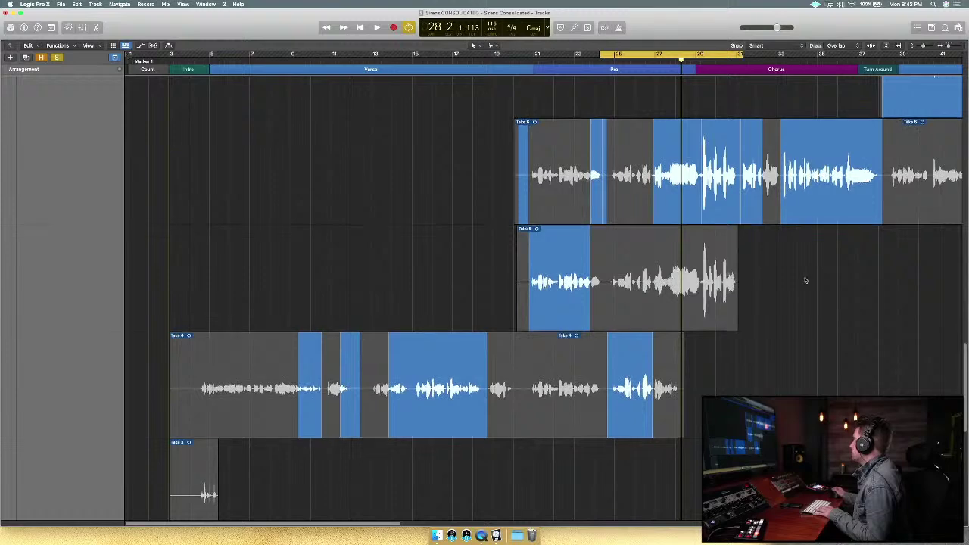
Set the cycle range to the chorus, from bar 29 to just past bar 36.
drag(704, 54, 801, 57)
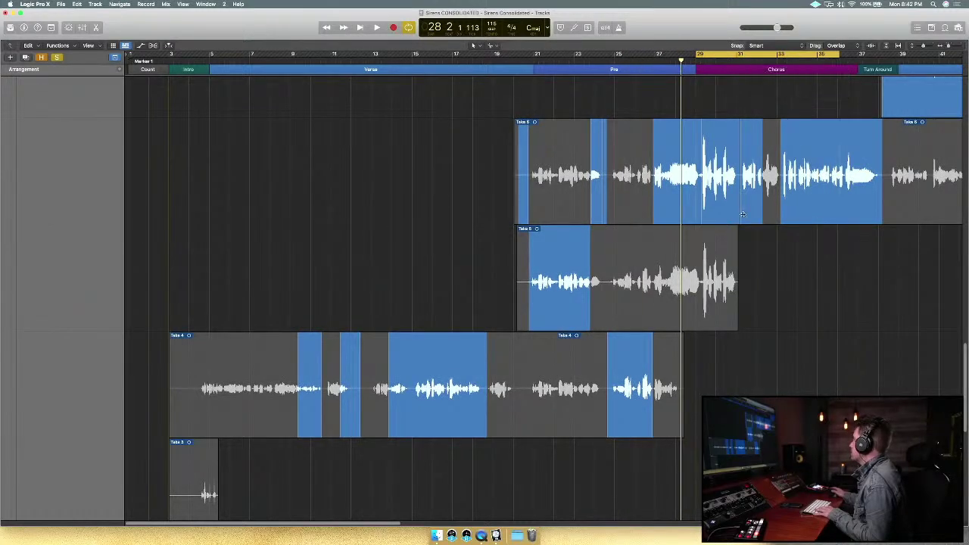
scroll(794, 275, right, 5)
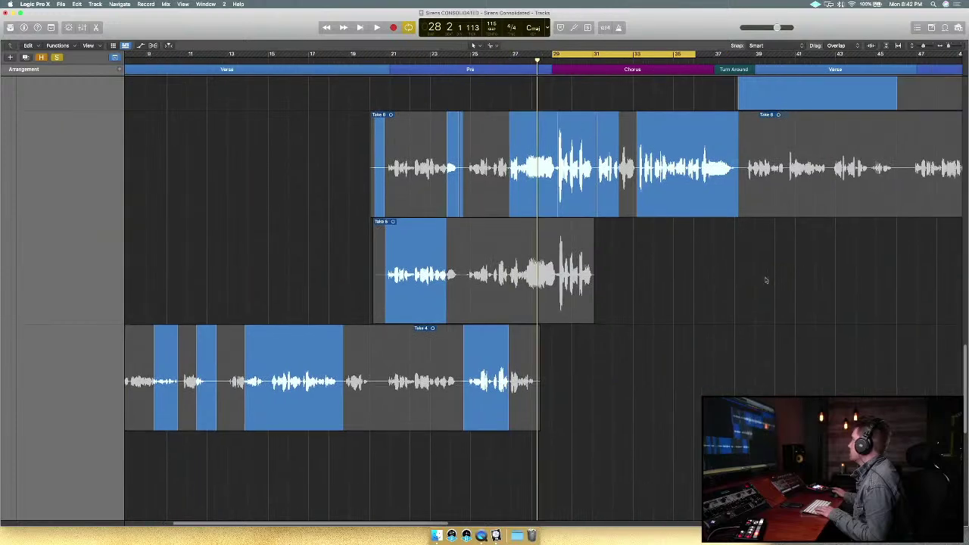
scroll(712, 290, up, 1)
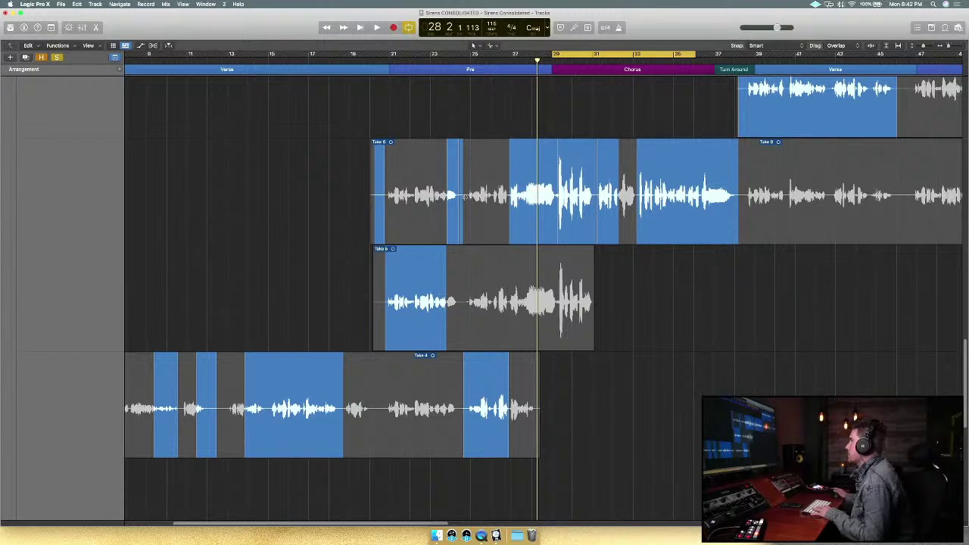
Select the Lead Vocal channel in the mixer, and return to its take lanes.
key(x)
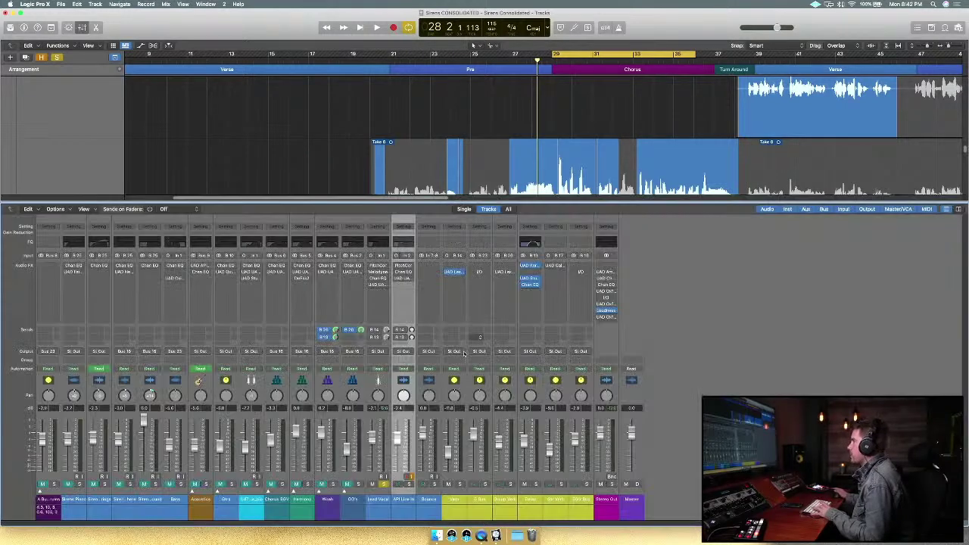
click(383, 502)
key(x)
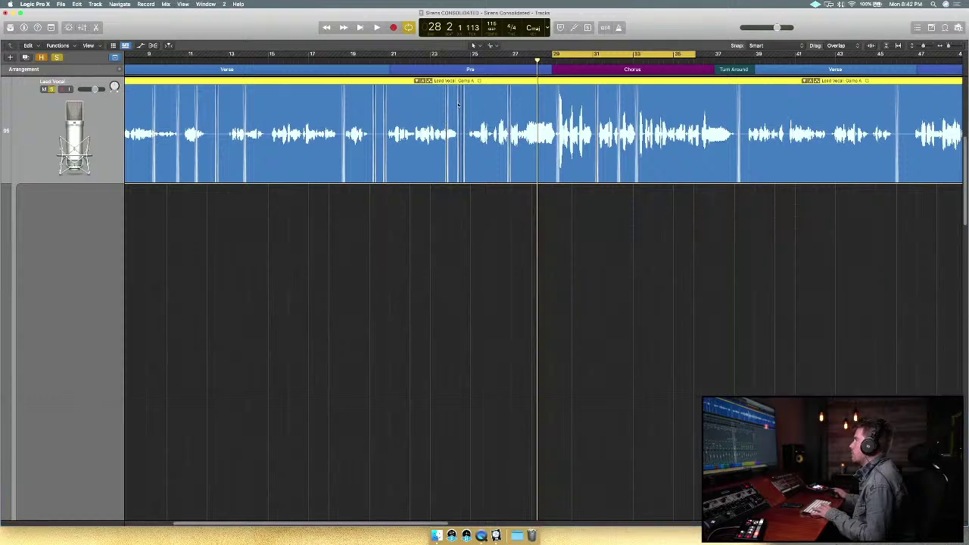
scroll(608, 253, down, 10)
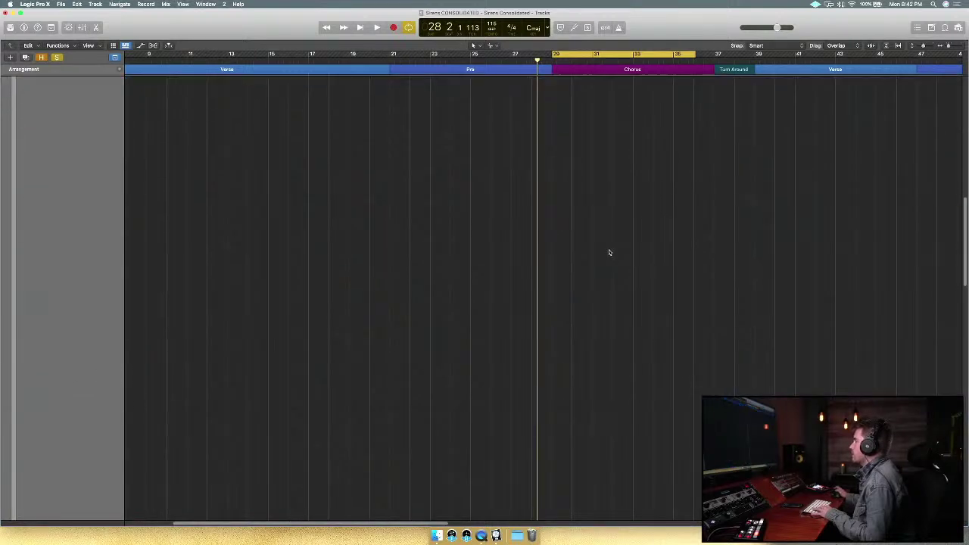
scroll(609, 252, down, 5)
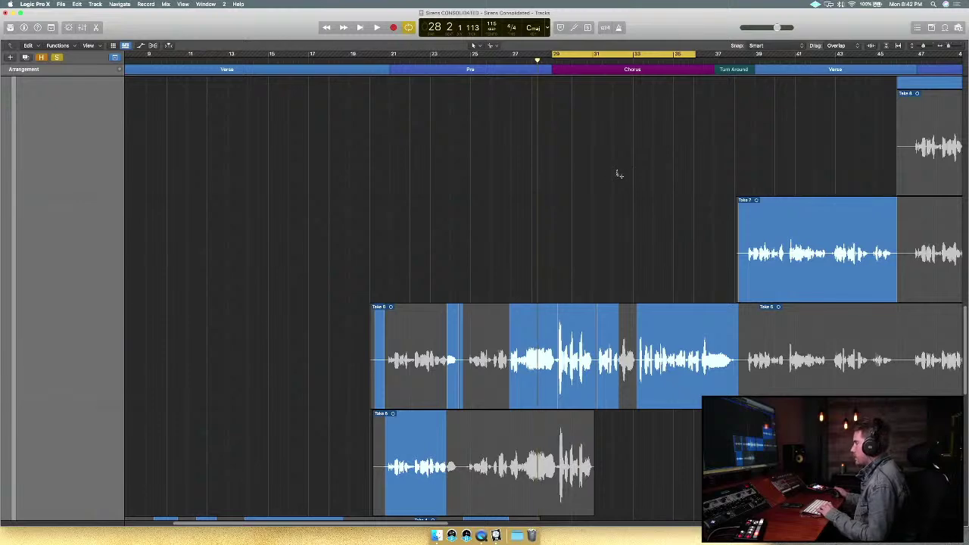
Examine the chorus takes up close, and audition the comp from bar 29 into bar 34.
key(super+Right)
key(super+Right)
key(super+Right)
key(super+Right)
key(super+Right)
scroll(626, 179, down, 1)
scroll(626, 178, right, 8)
scroll(626, 178, down, 3)
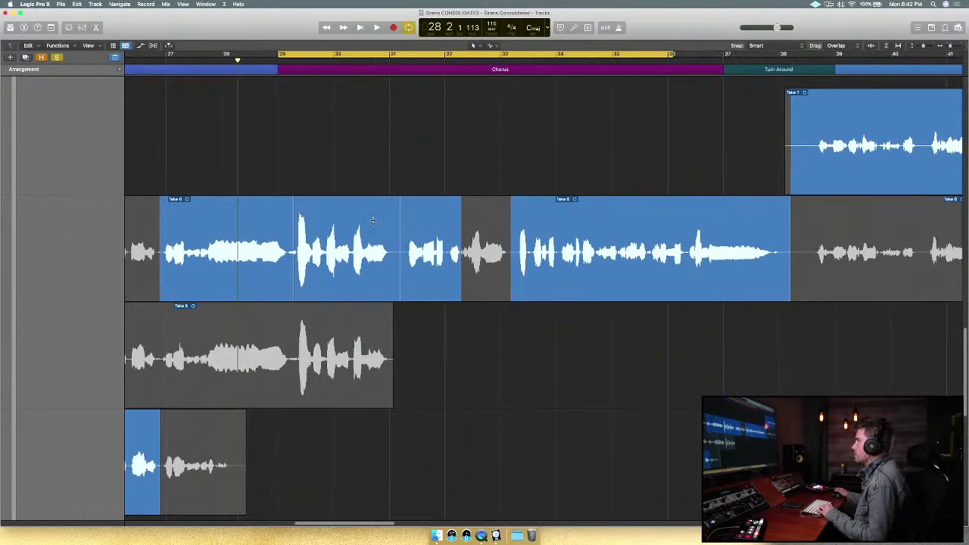
key(space)
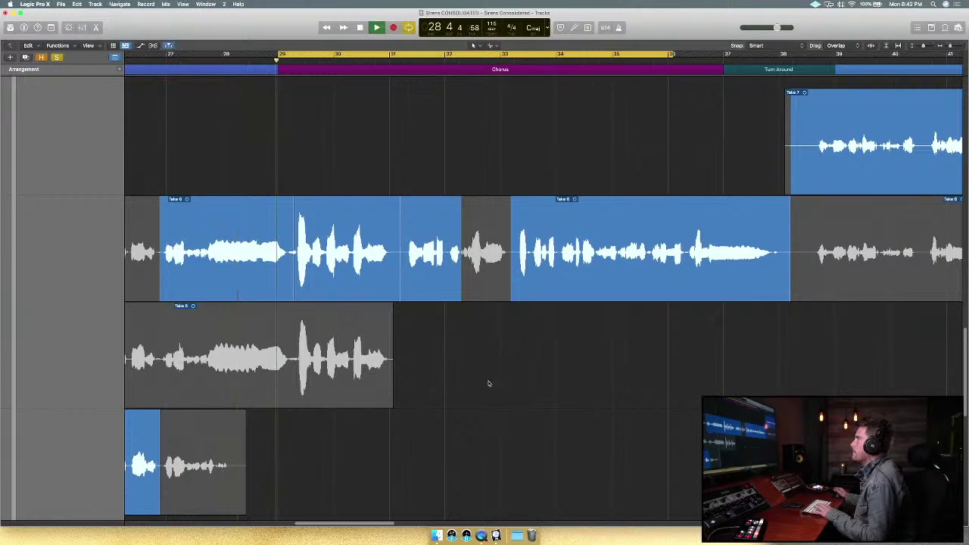
scroll(488, 384, up, 2)
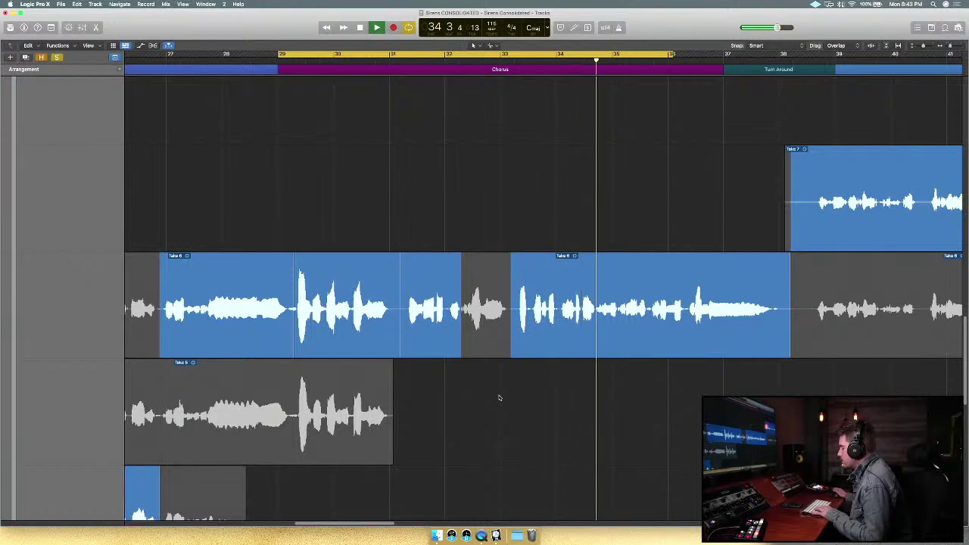
key(space)
Set the cycle range from late in bar 33 to late in bar 40, and audition the transition out of the chorus.
drag(641, 55, 903, 55)
key(space)
scroll(665, 502, right, 2)
scroll(665, 501, right, 5)
scroll(606, 340, up, 2)
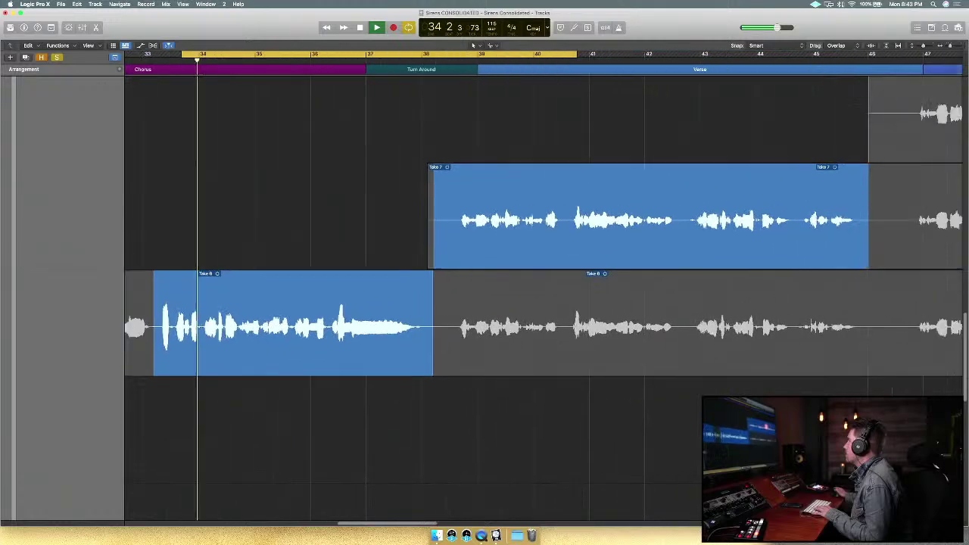
scroll(543, 191, left, 3)
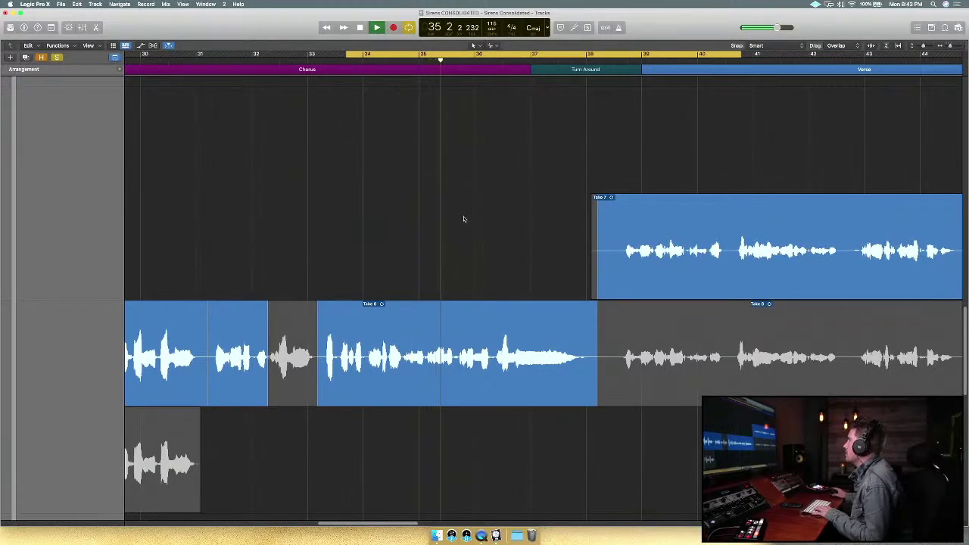
scroll(465, 217, up, 3)
scroll(465, 217, down, 5)
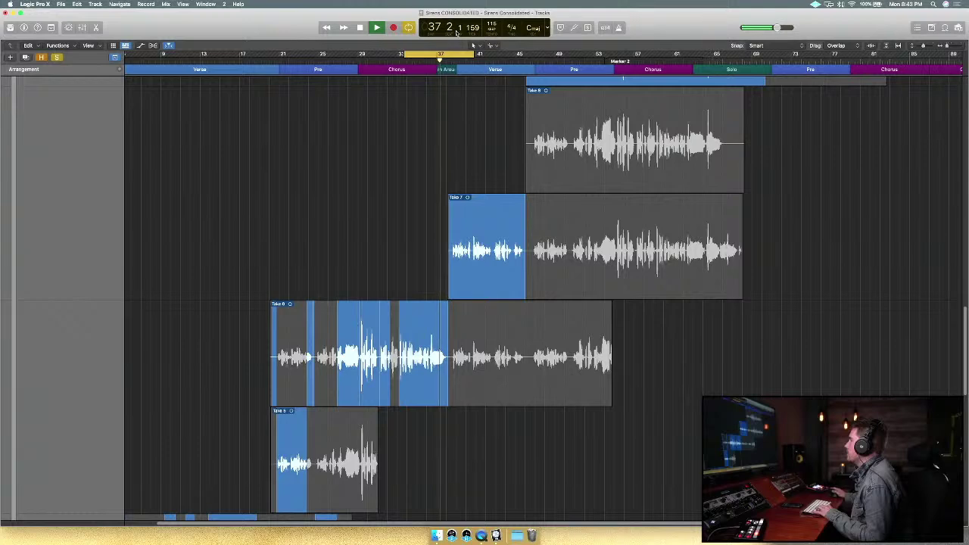
Cycle from about mid-bar 38 to mid-bar 45, and comp the verse's opening phrase with Take 6, from just past bar 38 to mid-bar 40.
drag(455, 55, 501, 58)
key(space)
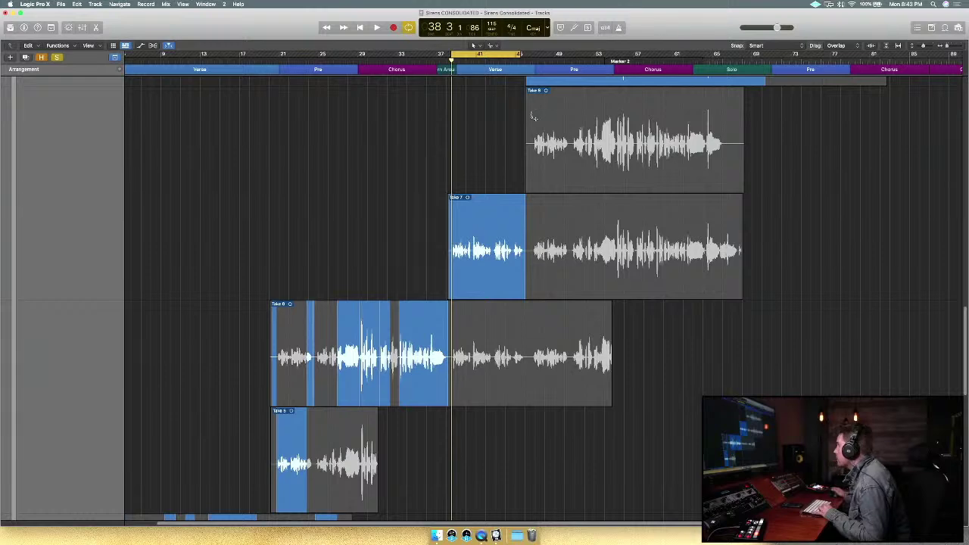
key(super+Right)
key(super+Right)
key(super+Right)
key(super+Right)
key(super+Right)
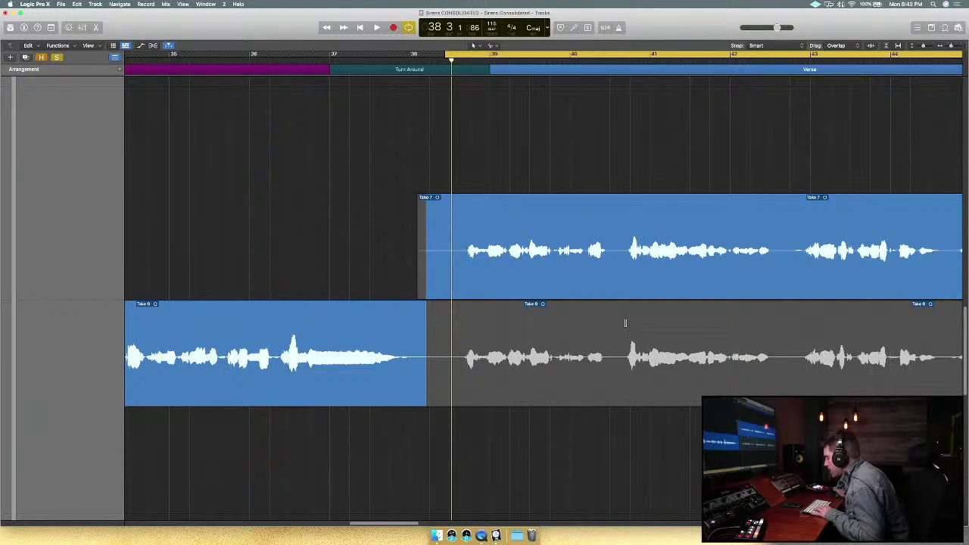
drag(616, 356, 454, 399)
scroll(530, 387, down, 1)
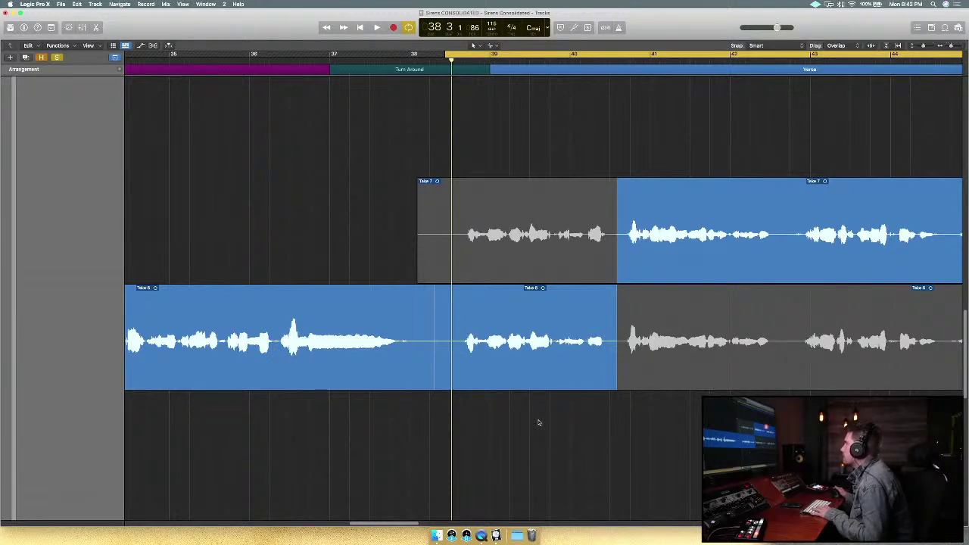
scroll(584, 422, right, 3)
scroll(587, 422, right, 7)
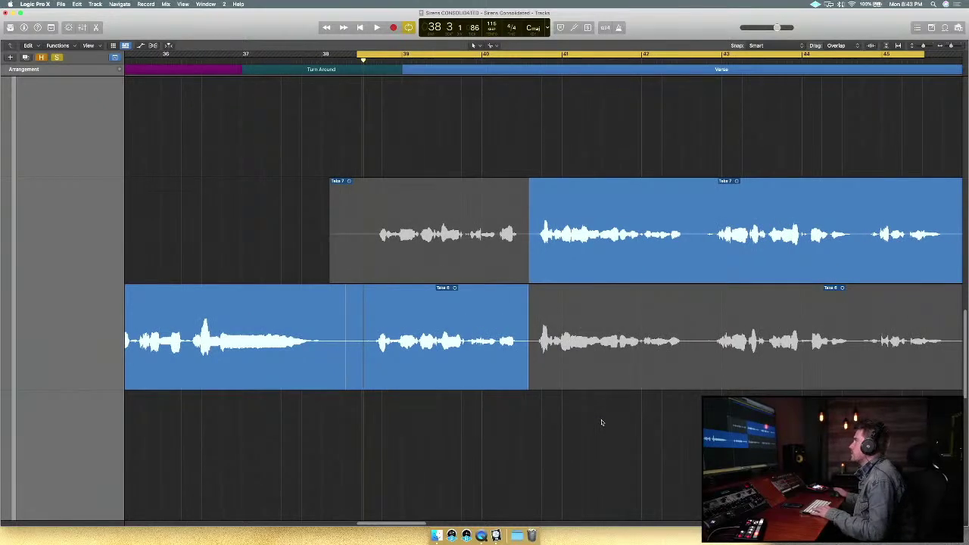
Switch the verse's opening phrase, ending around mid-bar 40, to Take 2, and audition it.
scroll(447, 411, down, 15)
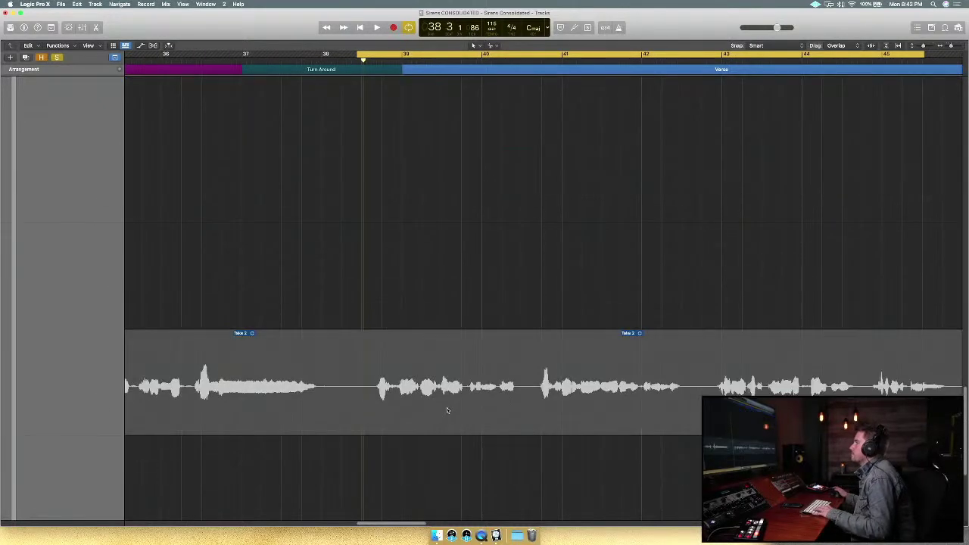
scroll(447, 411, up, 2)
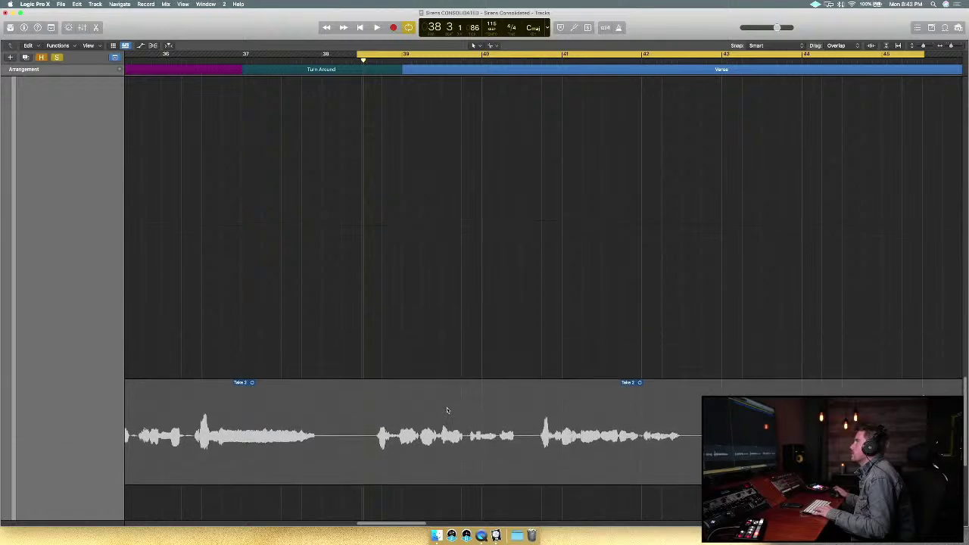
scroll(447, 411, down, 3)
click(450, 384)
key(space)
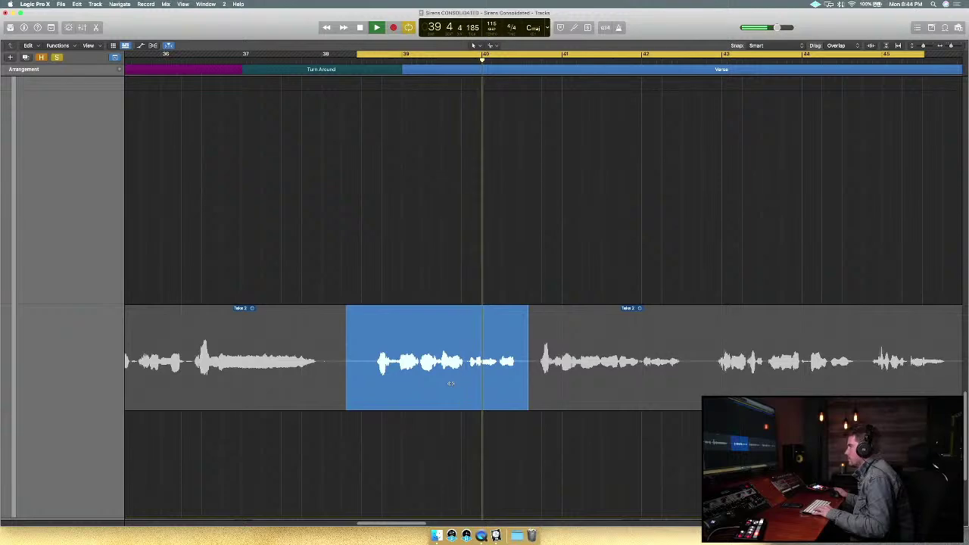
key(space)
scroll(462, 394, up, 3)
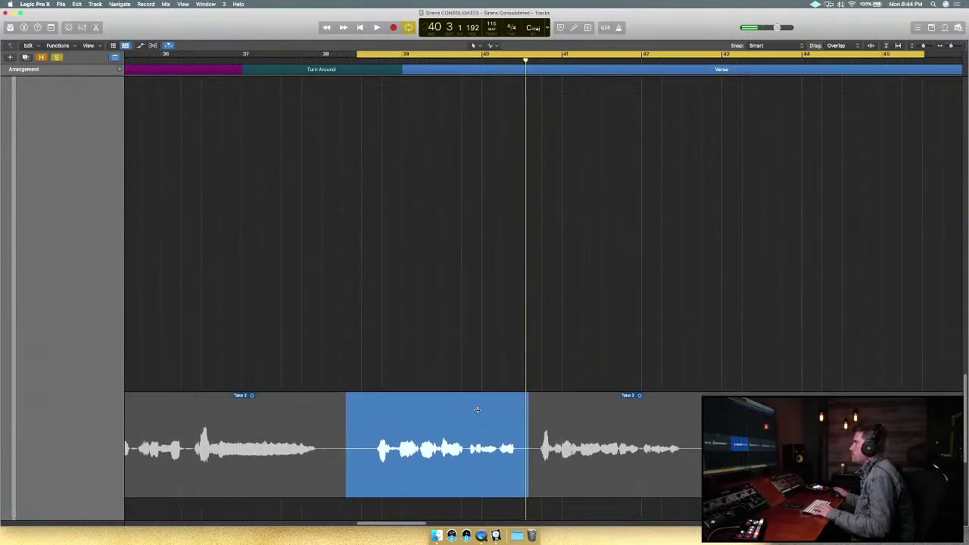
scroll(477, 409, up, 8)
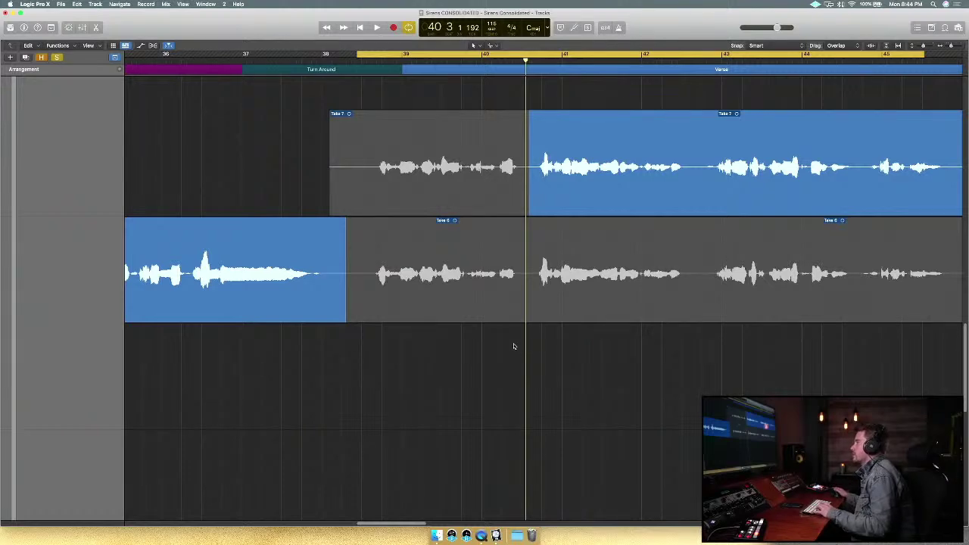
Replay the Take 2 version of the verse's opening phrase up to mid-bar 40.
scroll(475, 388, down, 6)
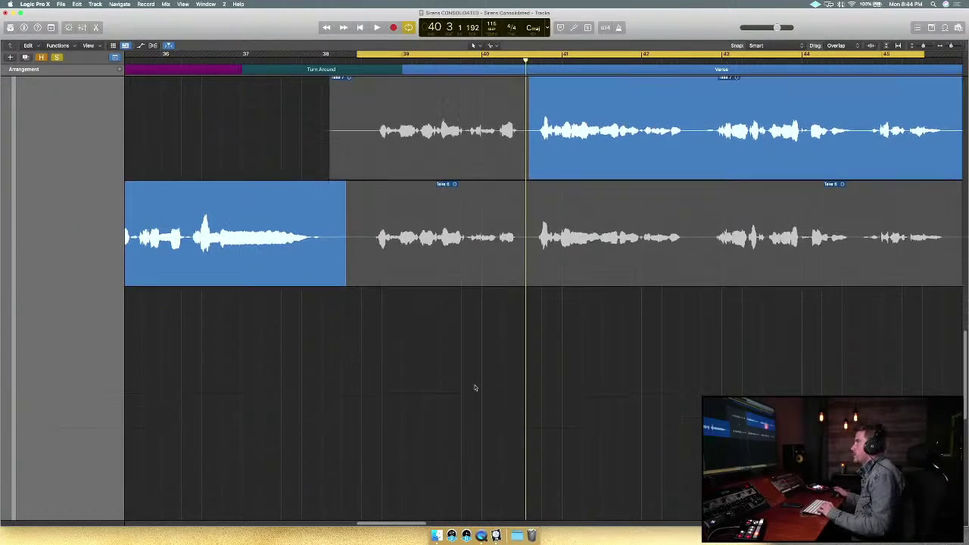
scroll(474, 388, down, 3)
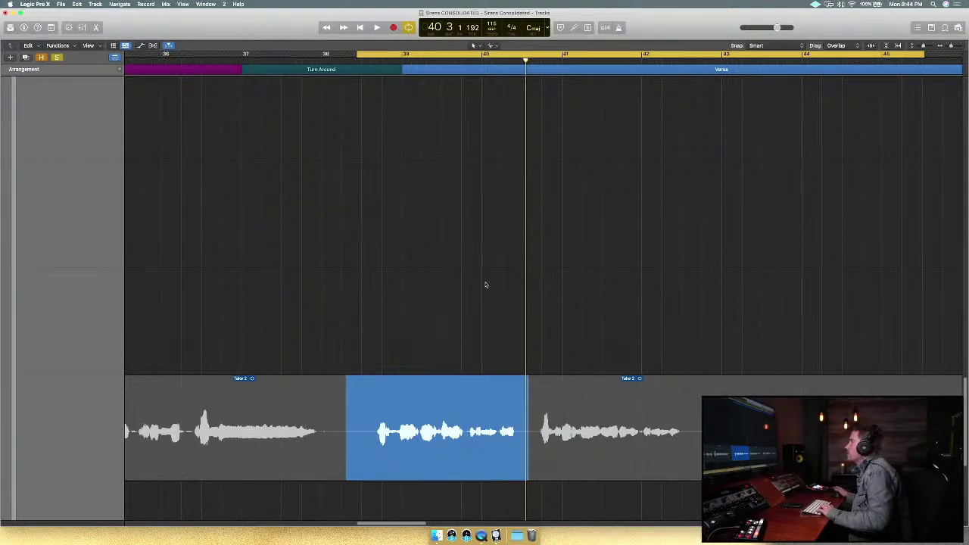
key(space)
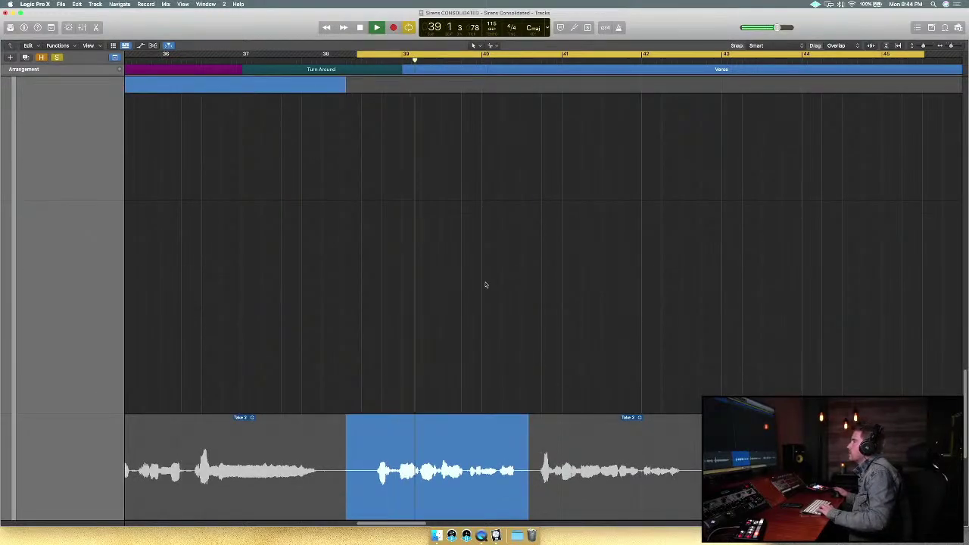
scroll(487, 285, up, 3)
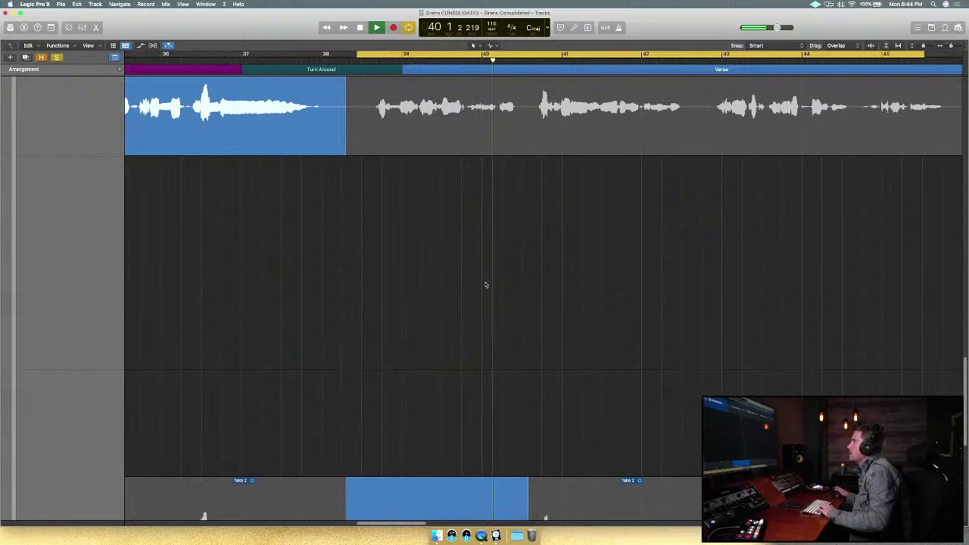
key(space)
scroll(486, 285, up, 5)
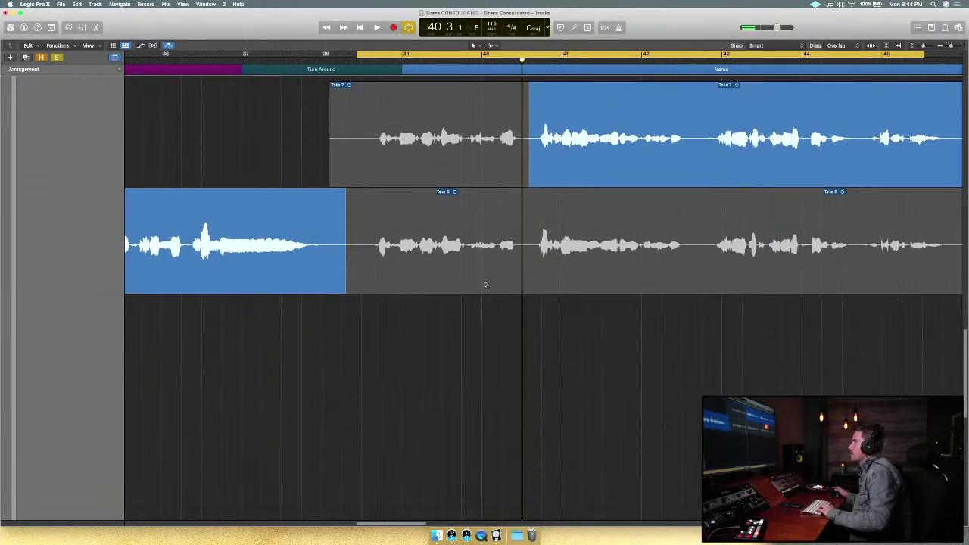
Switch the verse's opening phrase, up to mid-bar 40, to Take 6 and audition it.
click(486, 276)
key(space)
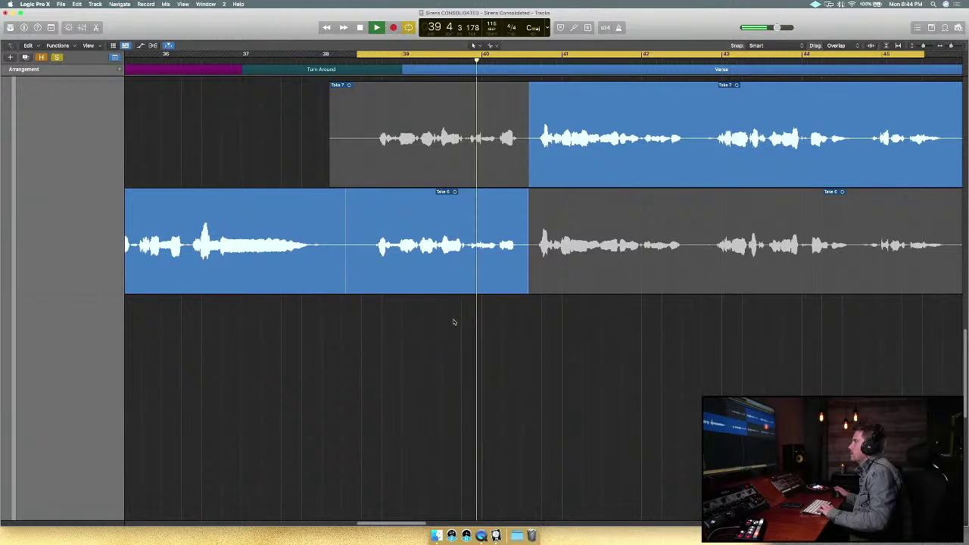
key(space)
Switch the verse's opening phrase, up to mid-bar 40, to Take 7 and audition it.
scroll(454, 321, up, 3)
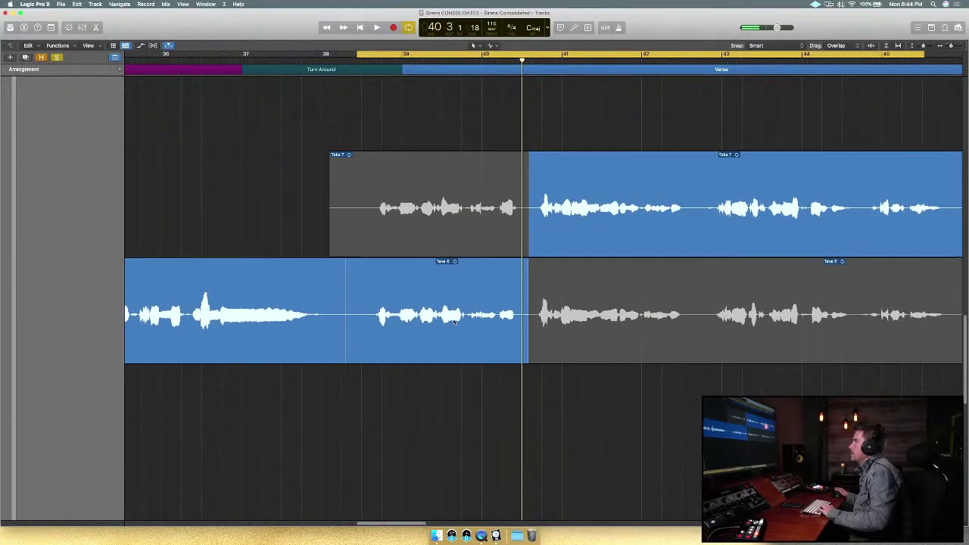
click(474, 250)
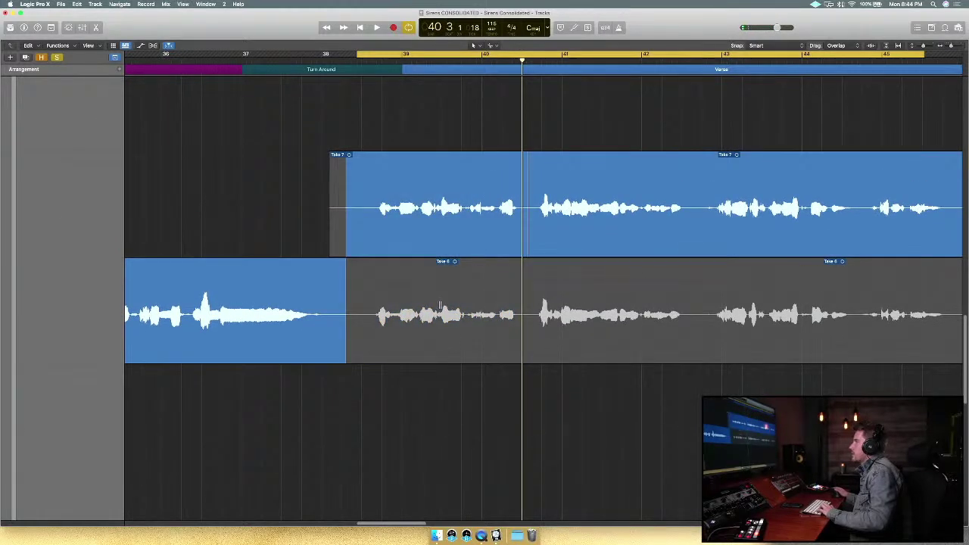
key(space)
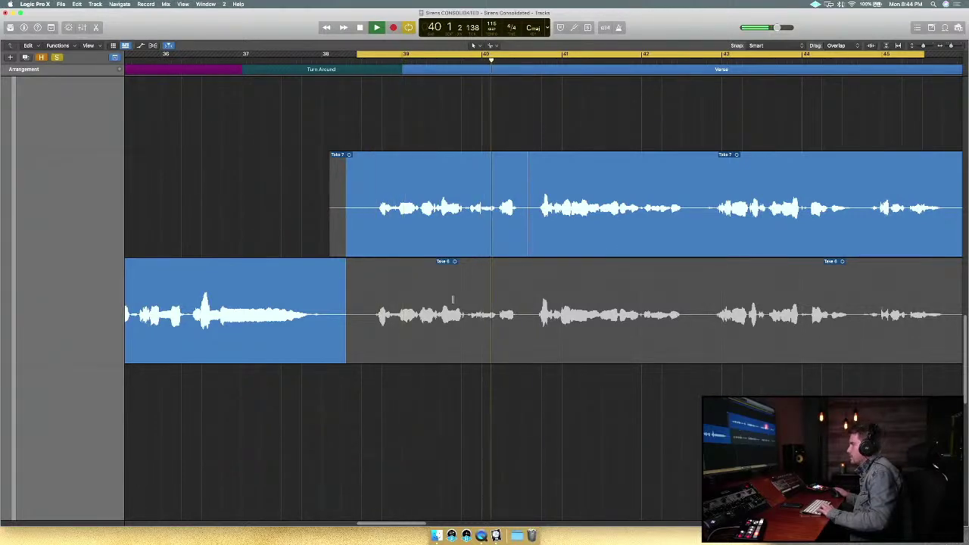
key(space)
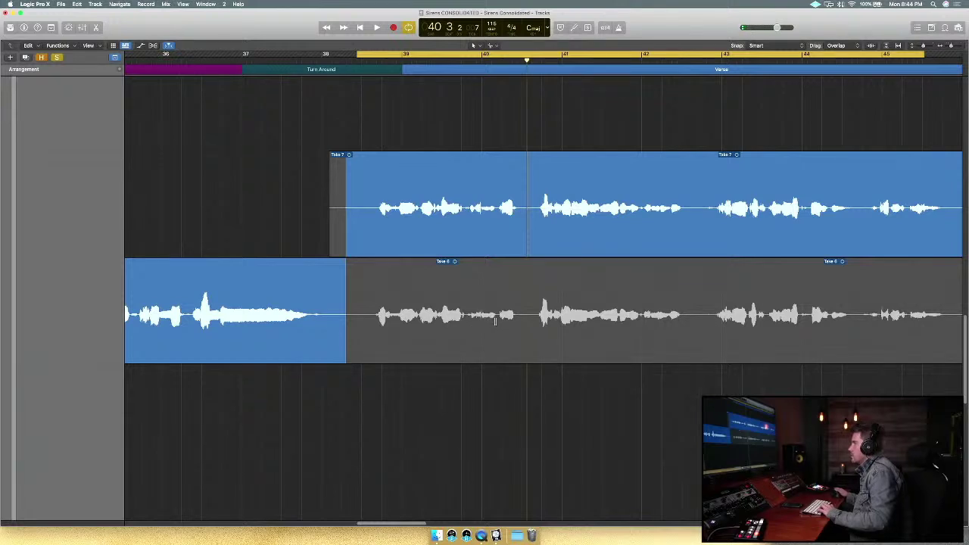
Comp Take 6 over the opening phrase until just past bar 40, audition it, and put Take 7 in the short gap just past bar 38.
drag(496, 321, 361, 327)
key(space)
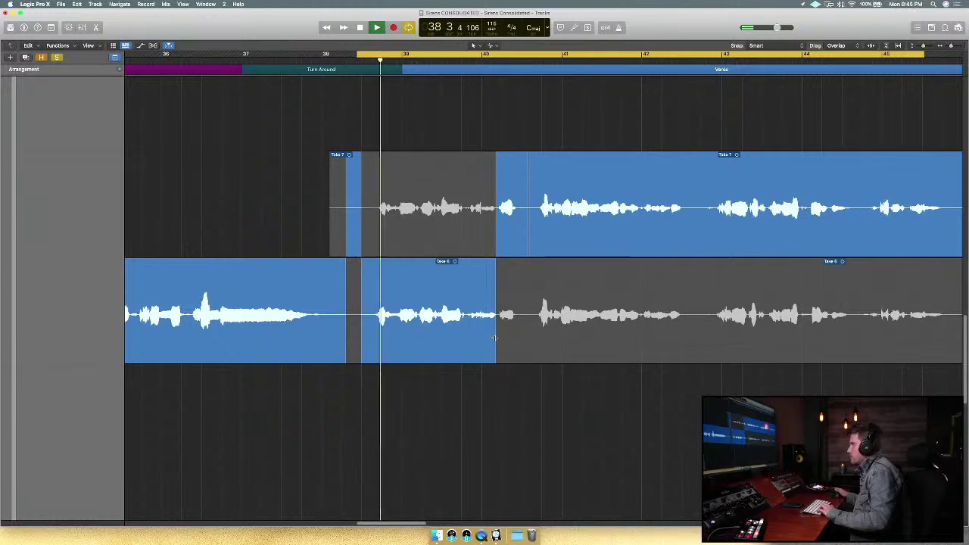
drag(496, 337, 497, 338)
drag(362, 351, 348, 351)
key(space)
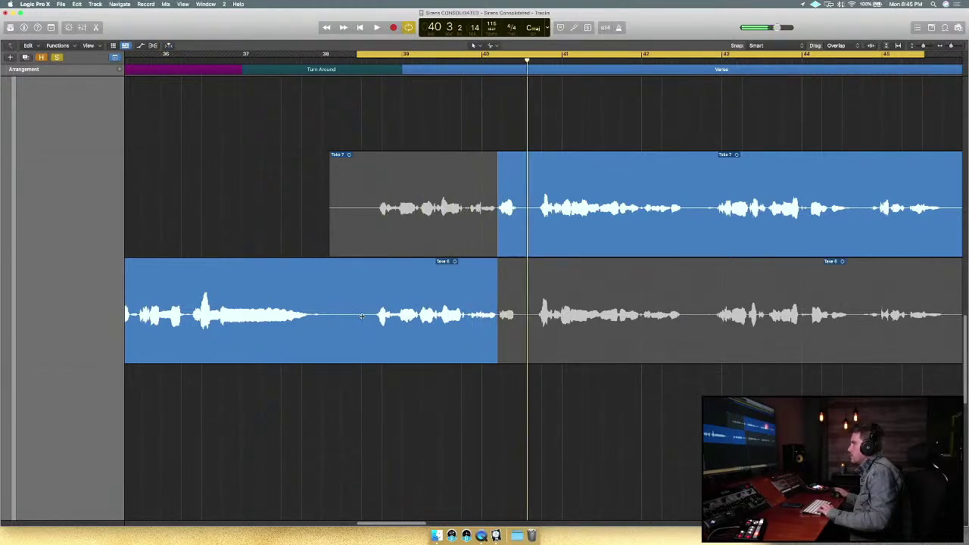
drag(351, 218, 329, 222)
Comp the opening phrase's last word with Take 2, from just past bar 40 to mid-bar 40, audition it, and trim Take 7's following start.
scroll(364, 269, down, 5)
scroll(356, 253, down, 7)
scroll(466, 269, up, 3)
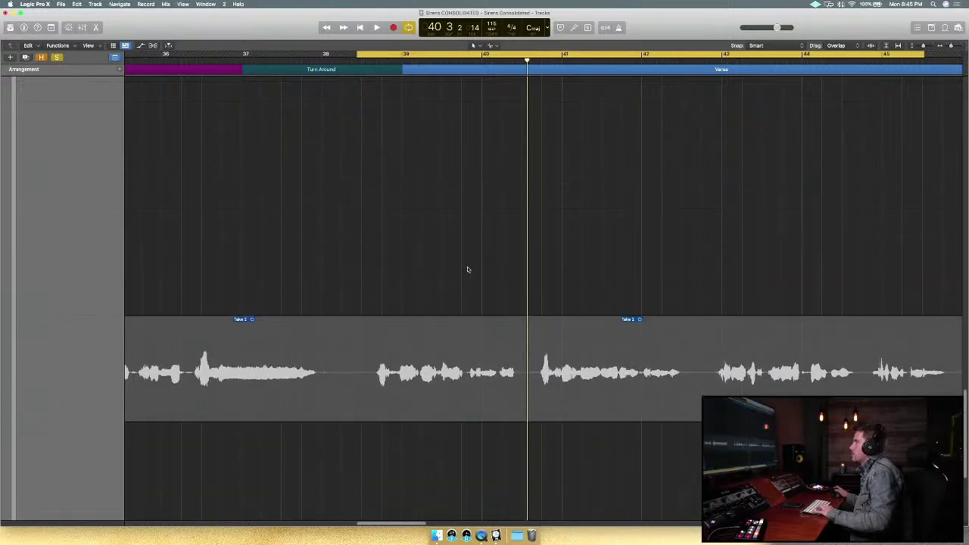
scroll(469, 271, up, 5)
scroll(469, 271, up, 4)
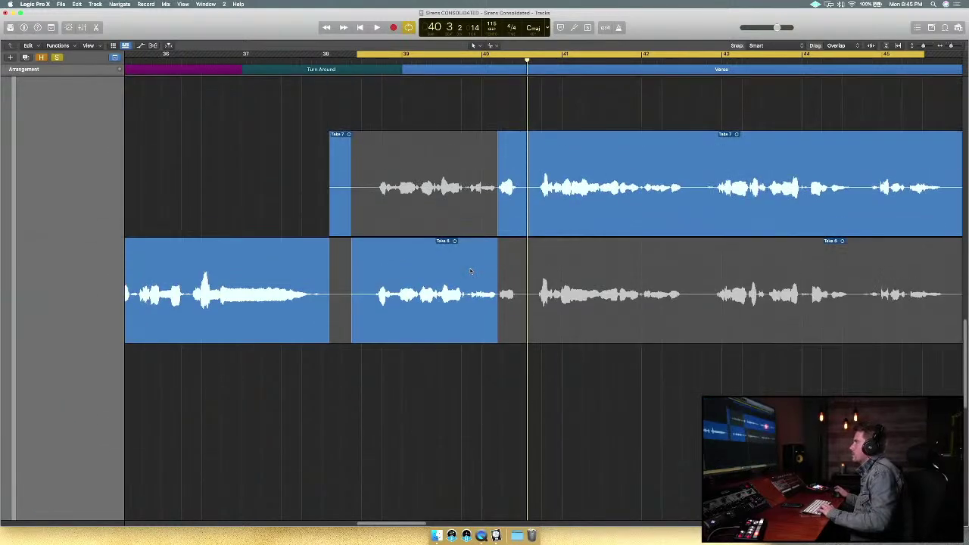
scroll(497, 313, down, 8)
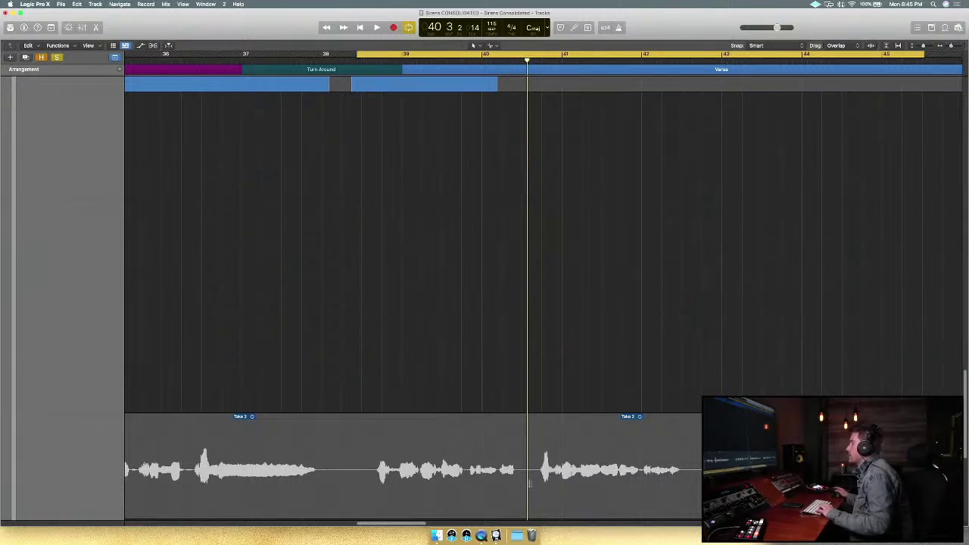
drag(525, 487, 497, 488)
scroll(498, 488, up, 8)
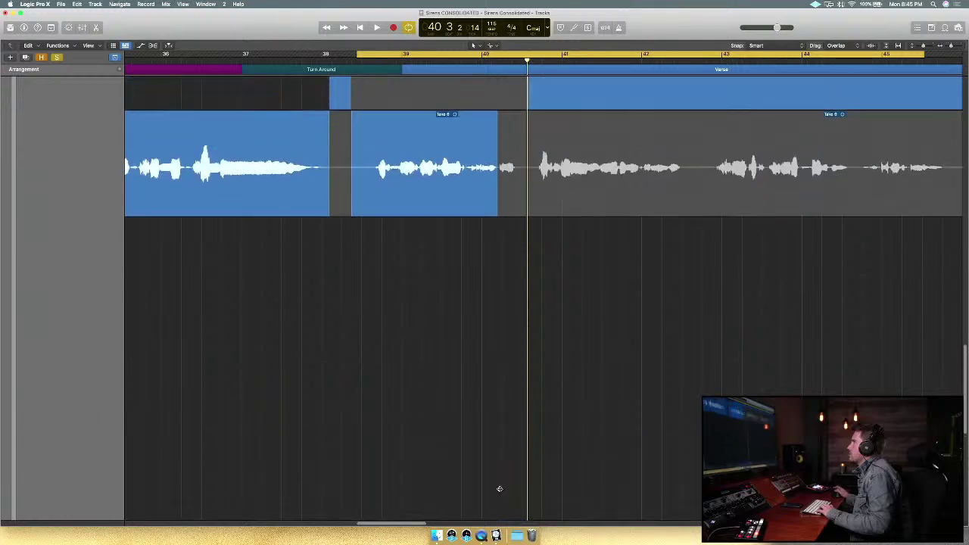
scroll(499, 489, up, 2)
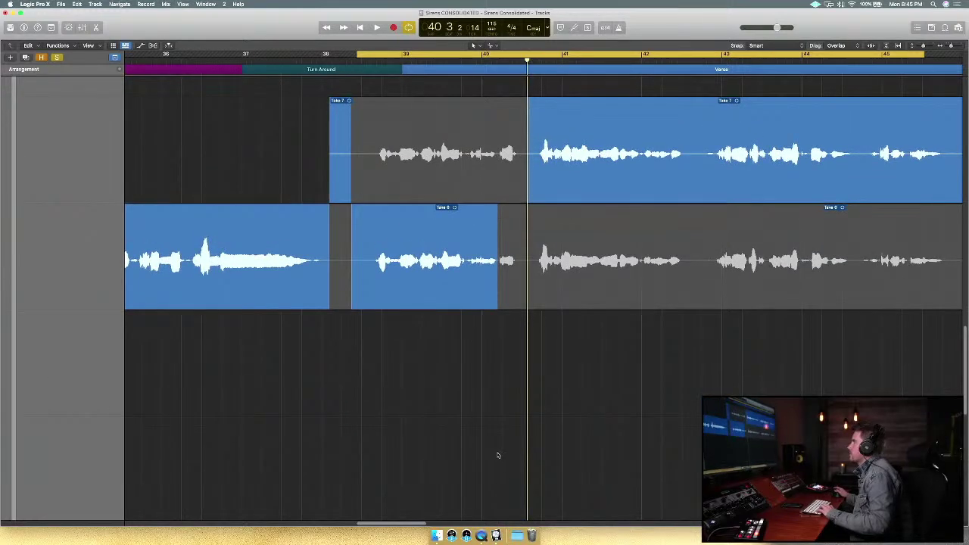
key(space)
key(space)
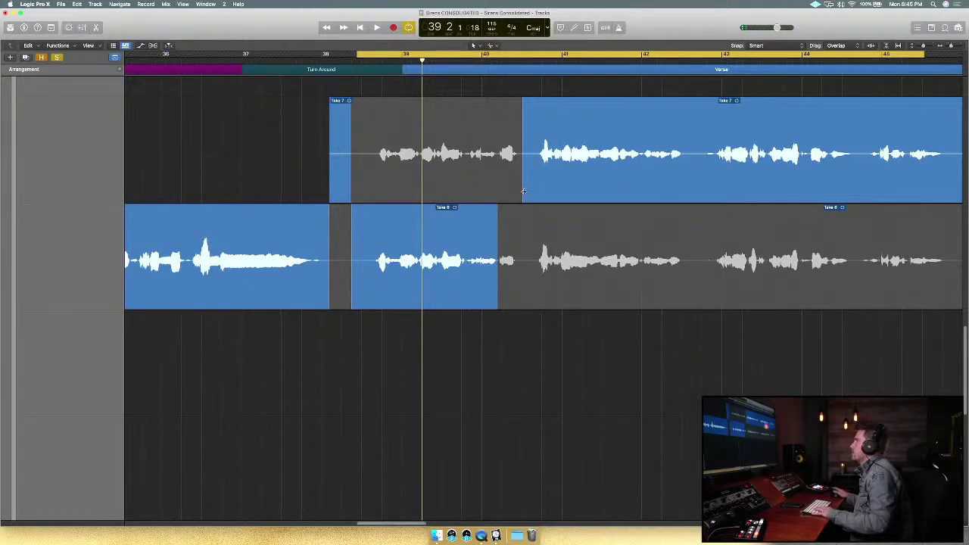
drag(523, 191, 528, 191)
Shift the cycle range to run from late in bar 38 to late in bar 45, and audition the Take 2 last word.
scroll(560, 391, right, 4)
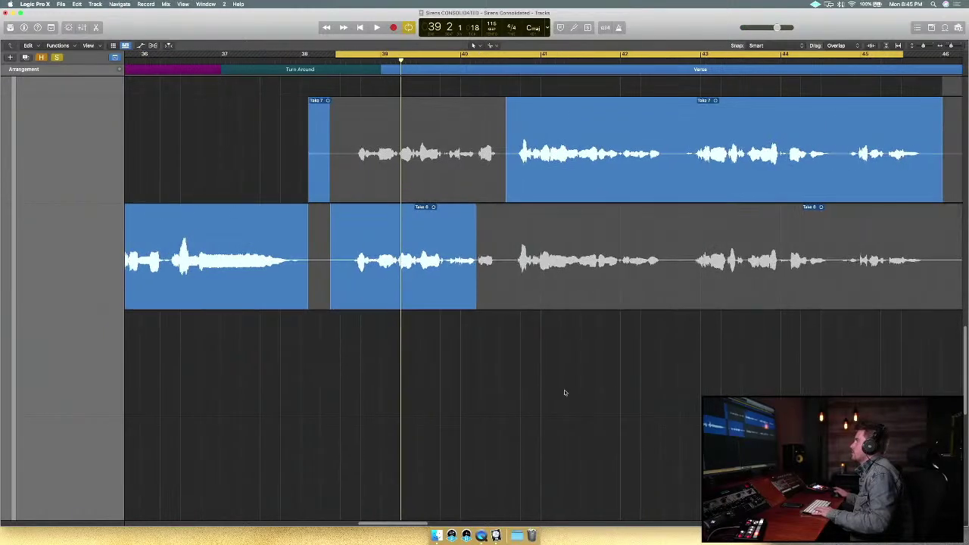
scroll(579, 397, down, 2)
scroll(364, 422, right, 2)
scroll(361, 425, up, 3)
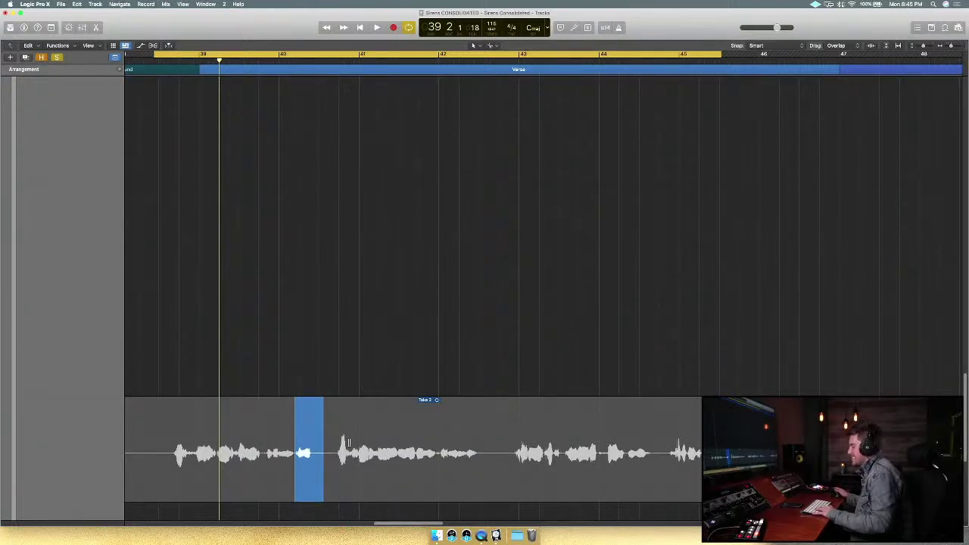
key(space)
drag(282, 55, 312, 59)
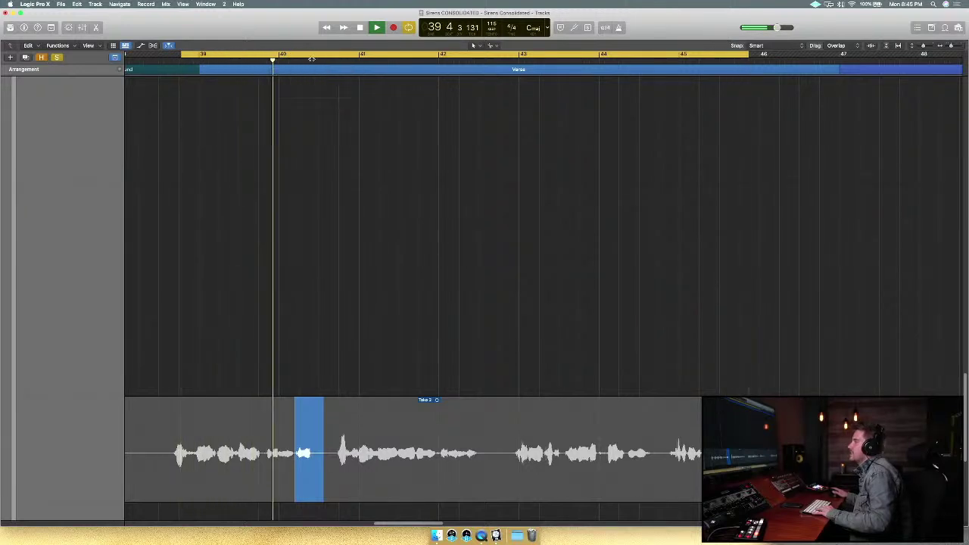
key(space)
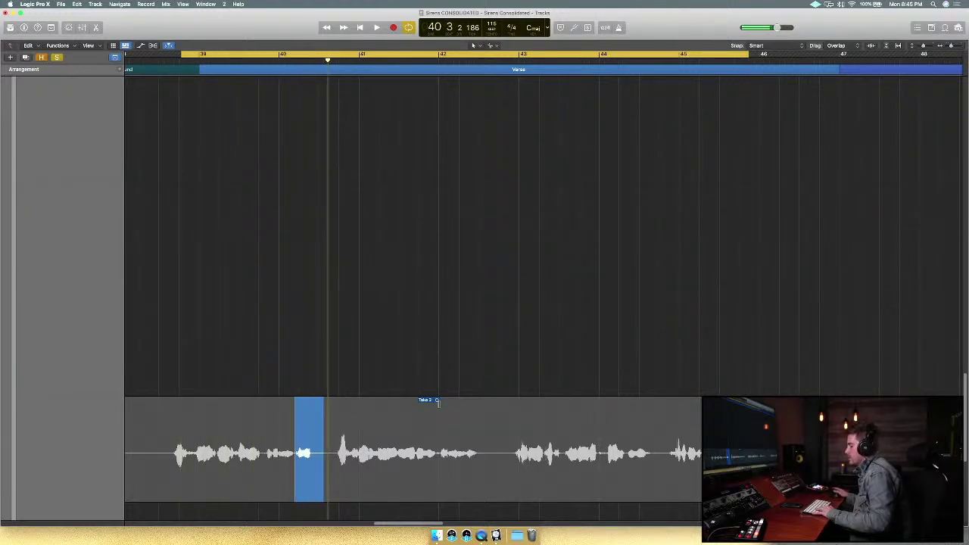
Comp the second phrase with Take 2 from mid-bar 40 to mid-bar 42, start the cycle at mid-bar 38, and audition the opening phrase.
drag(333, 468, 488, 472)
drag(250, 54, 184, 55)
scroll(287, 385, up, 8)
key(space)
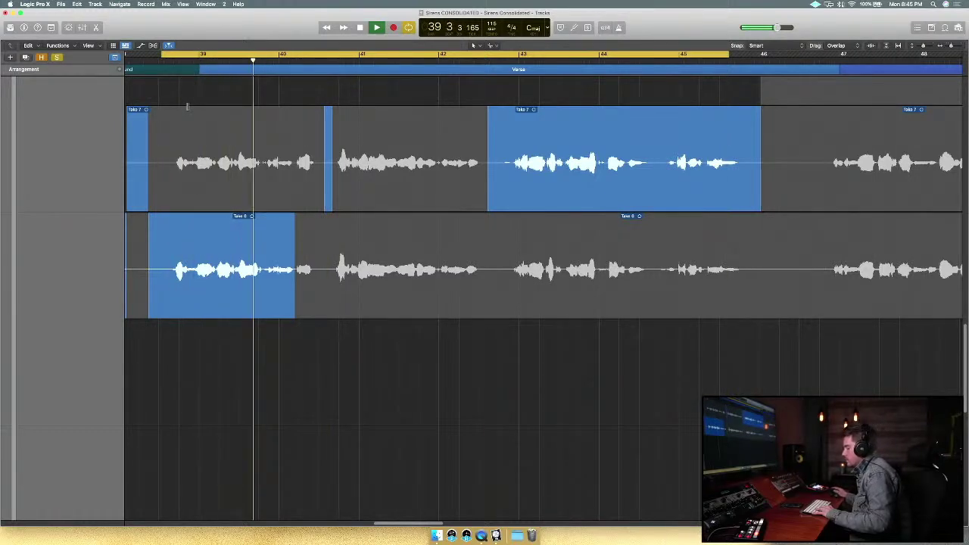
key(space)
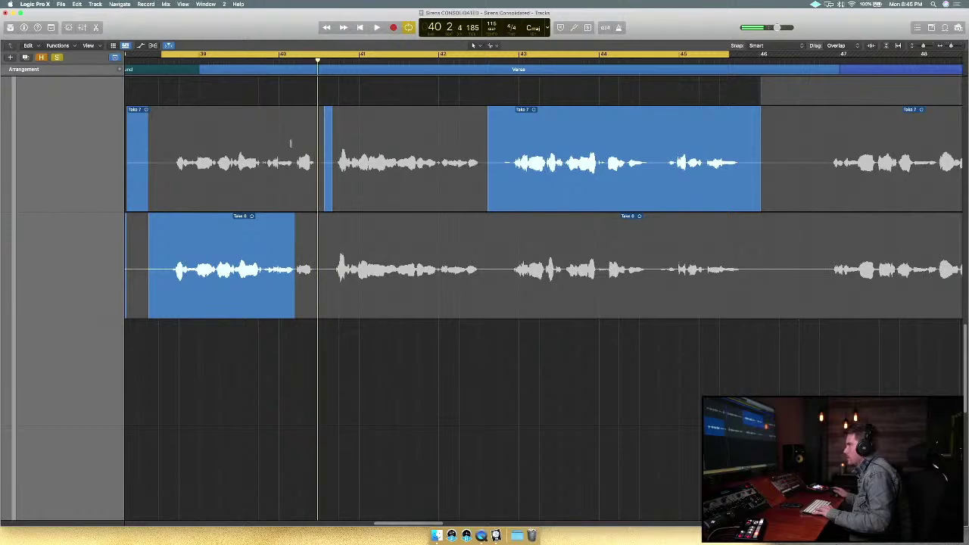
Switch the opening phrase's last word, just past bar 40, to Take 7 and audition it.
click(306, 161)
key(space)
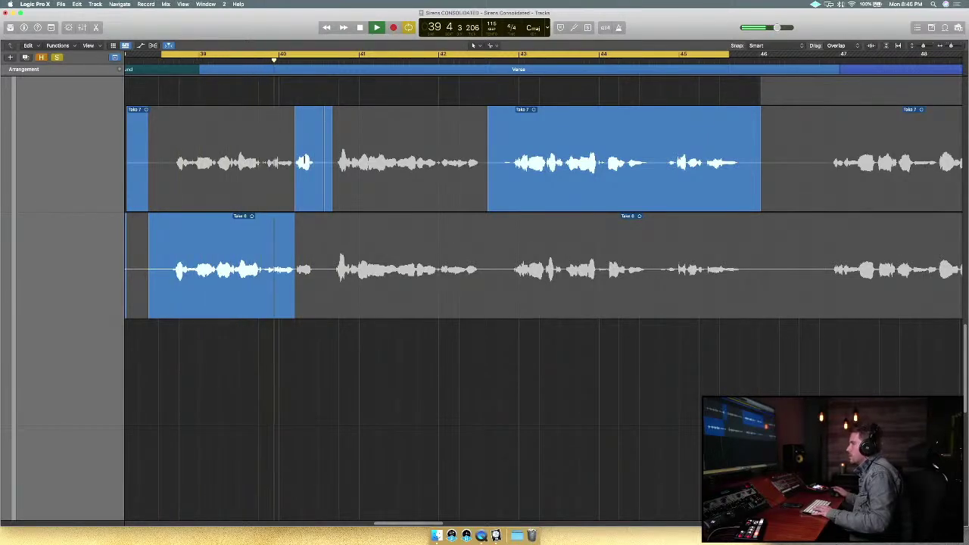
key(space)
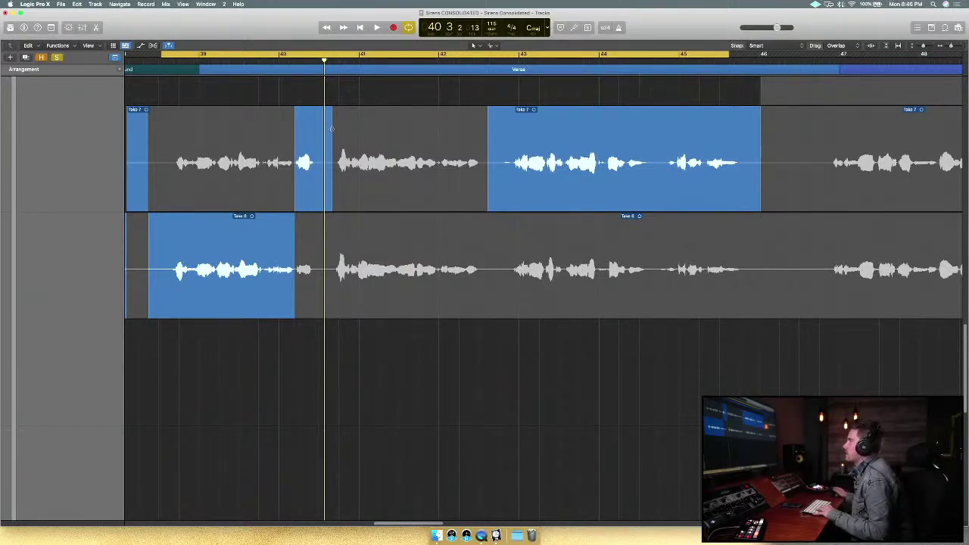
Cycle from mid-bar 40 to mid-bar 47, and comp the verse's second phrase with Take 6 from mid-bar 40 to mid-bar 42.
drag(333, 54, 496, 47)
drag(331, 278, 480, 220)
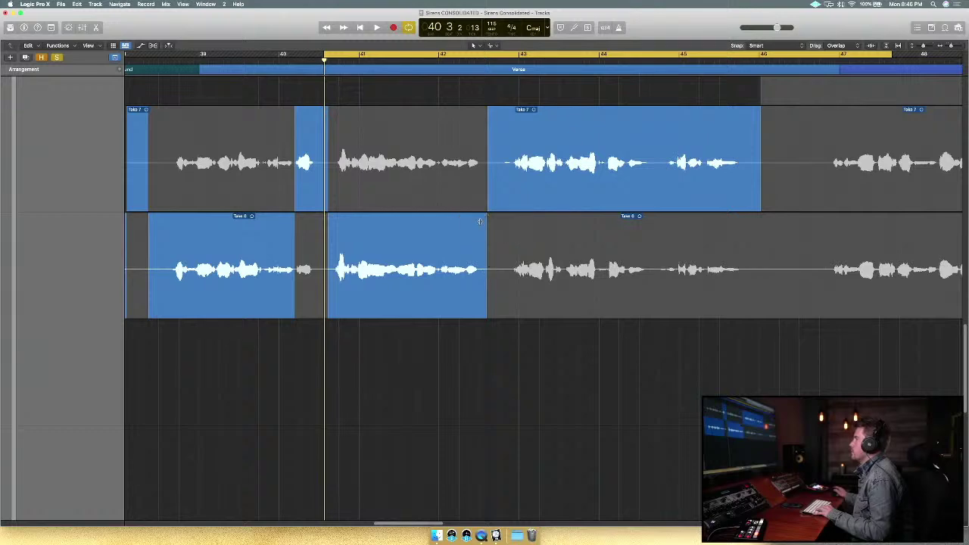
drag(328, 209, 326, 211)
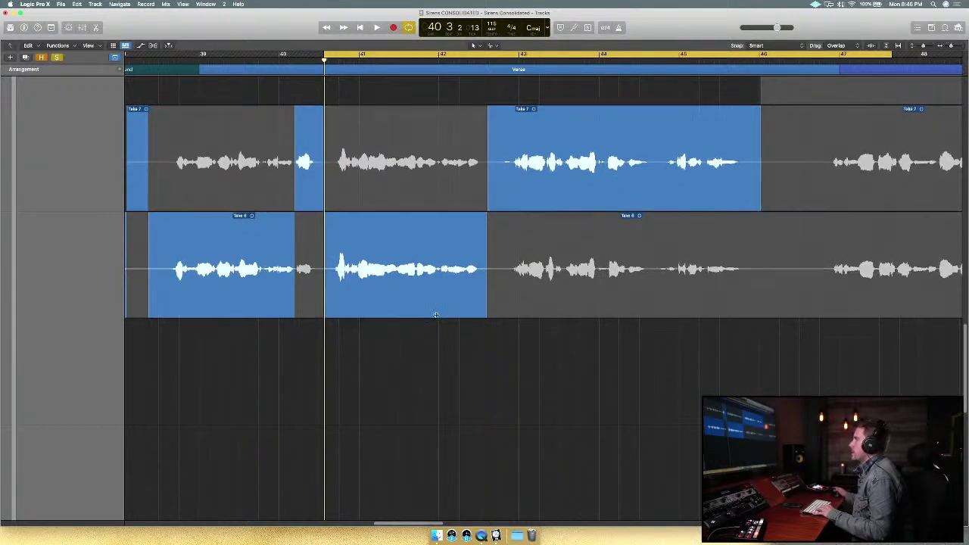
Switch the verse's second phrase, between mid-bar 40 and mid-bar 42, to Take 2 and audition it.
scroll(436, 316, down, 7)
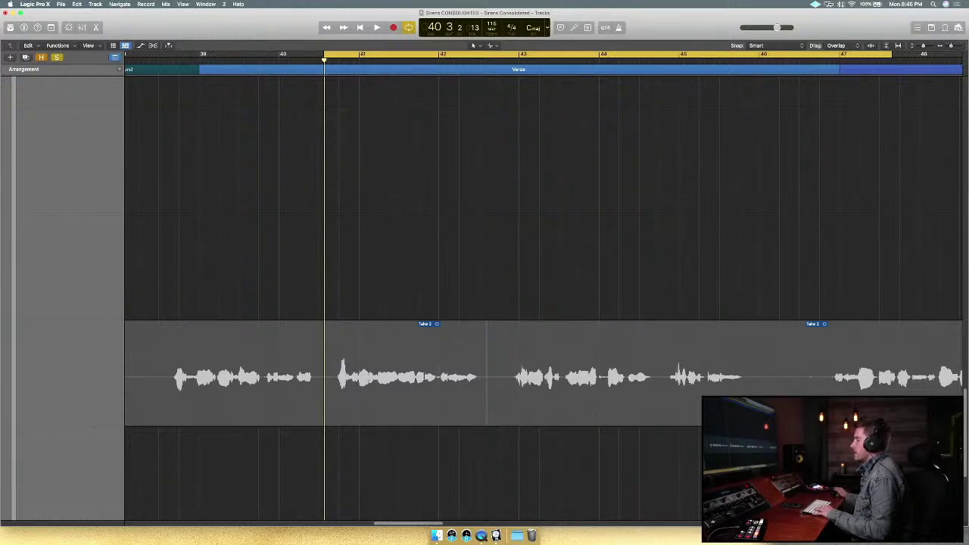
click(424, 377)
key(space)
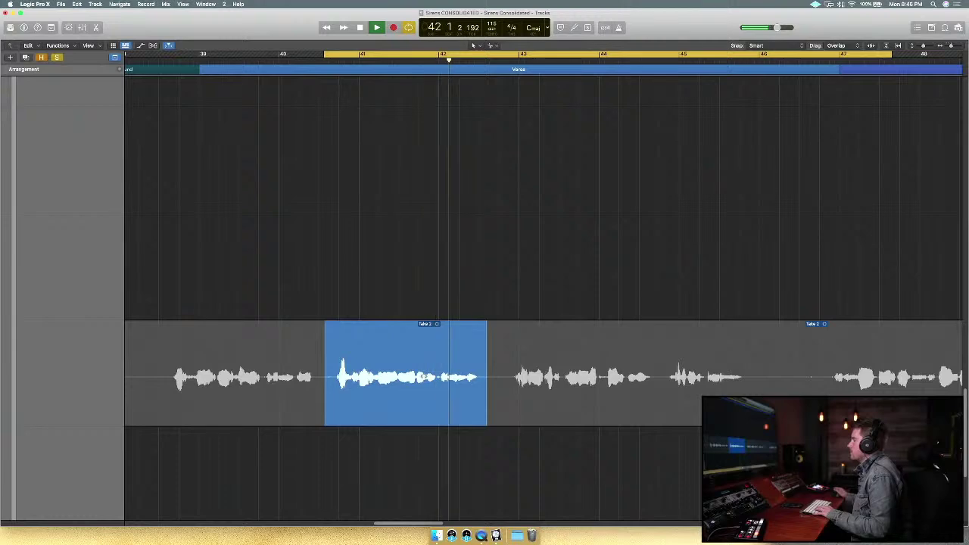
key(space)
Return the verse's second phrase to Take 6 and audition it.
double_click(424, 376)
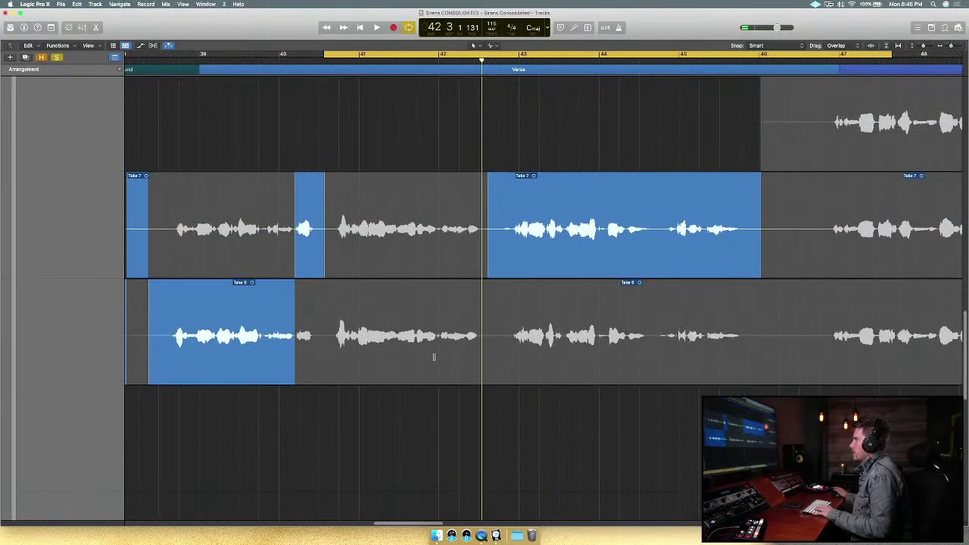
click(434, 357)
key(shift+space)
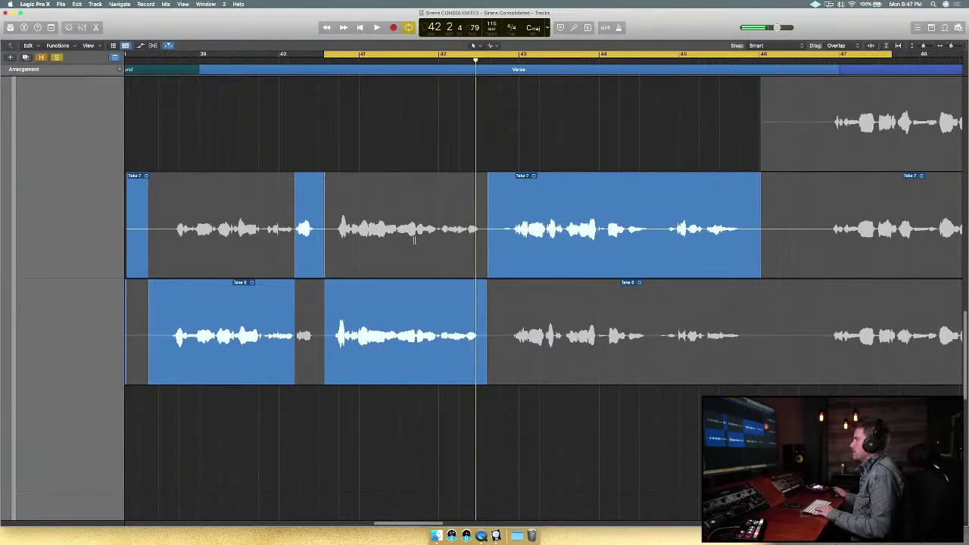
Audition Take 7 on the verse's second phrase, and switch back to Take 6 for another listen.
click(414, 240)
key(shift+space)
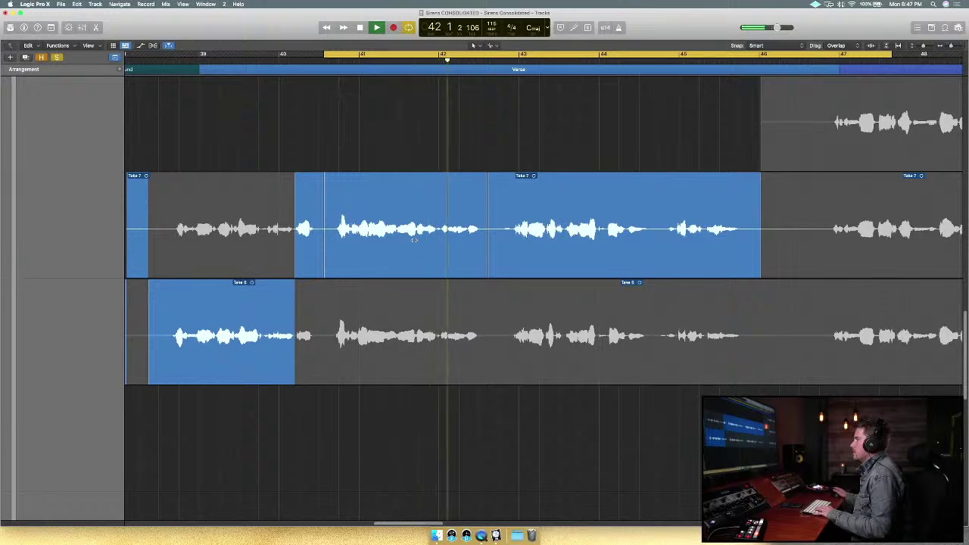
key(space)
click(407, 376)
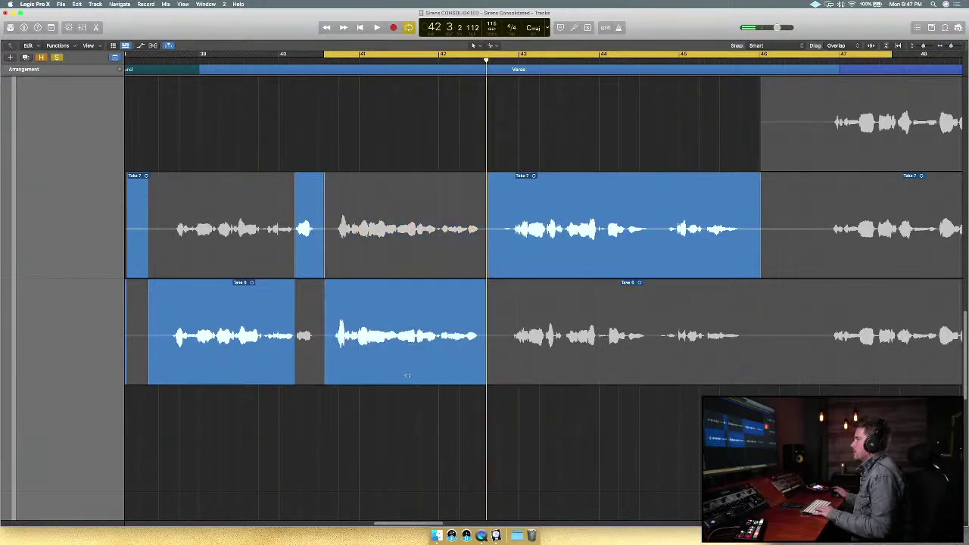
key(space)
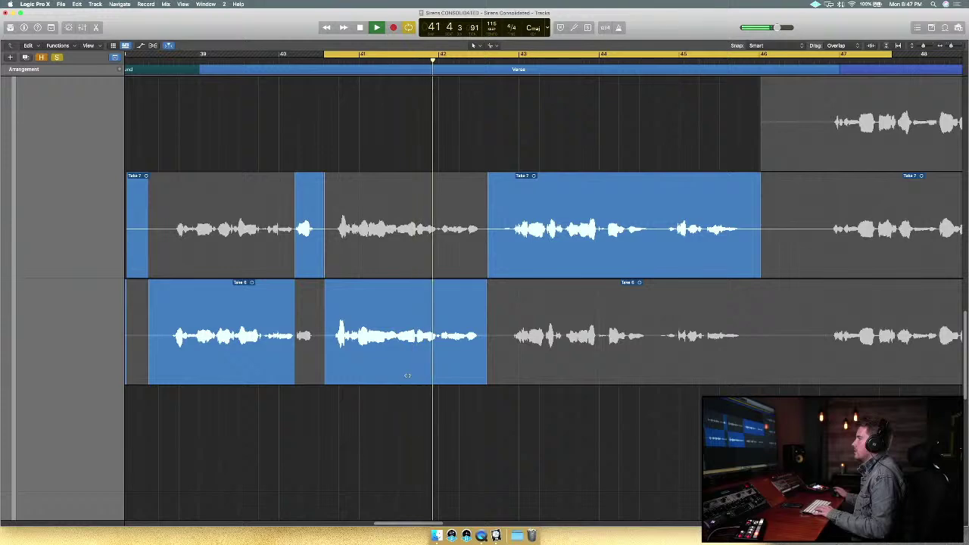
Audition Take 7 on the tail of the verse's second phrase from bar 42, and extend Take 6 back to just past mid-bar 42.
key(space)
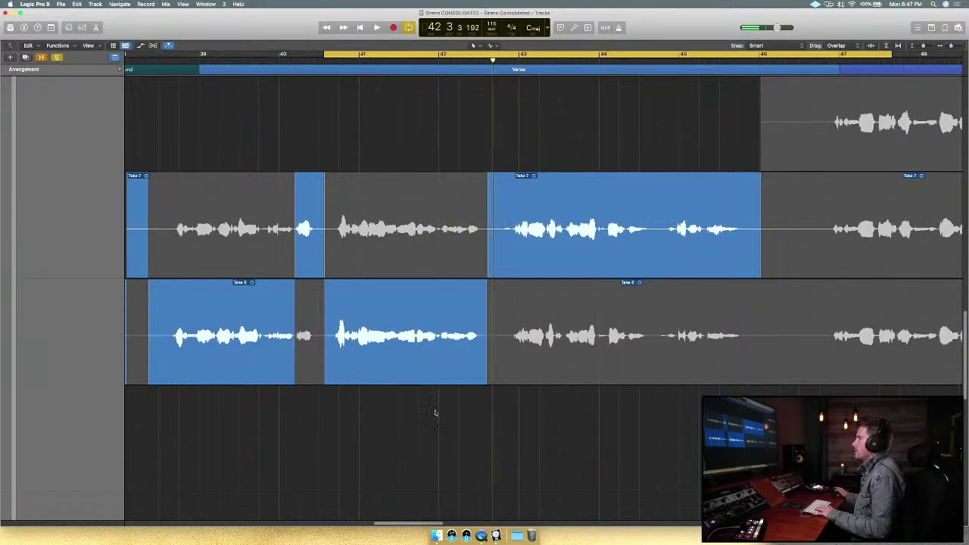
drag(478, 256, 436, 279)
key(space)
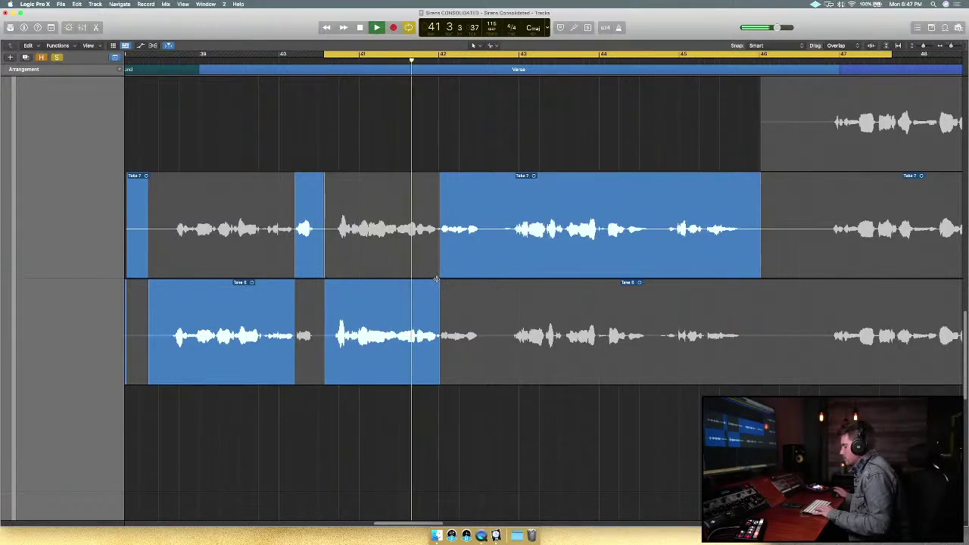
key(space)
drag(447, 310, 503, 303)
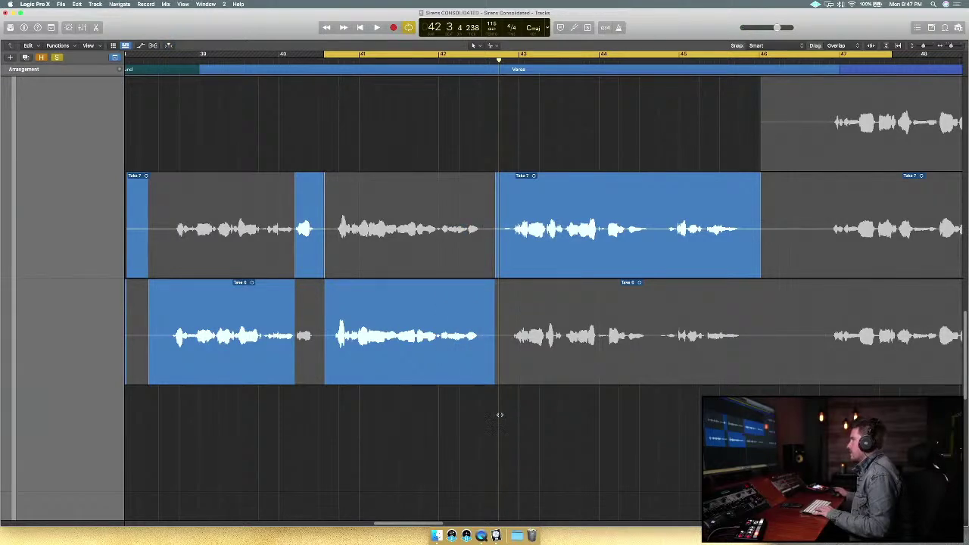
Cycle the verse's third phrase from just past mid-bar 42 to bar 46, and audition Take 7 on it.
scroll(499, 413, right, 5)
scroll(547, 426, down, 1)
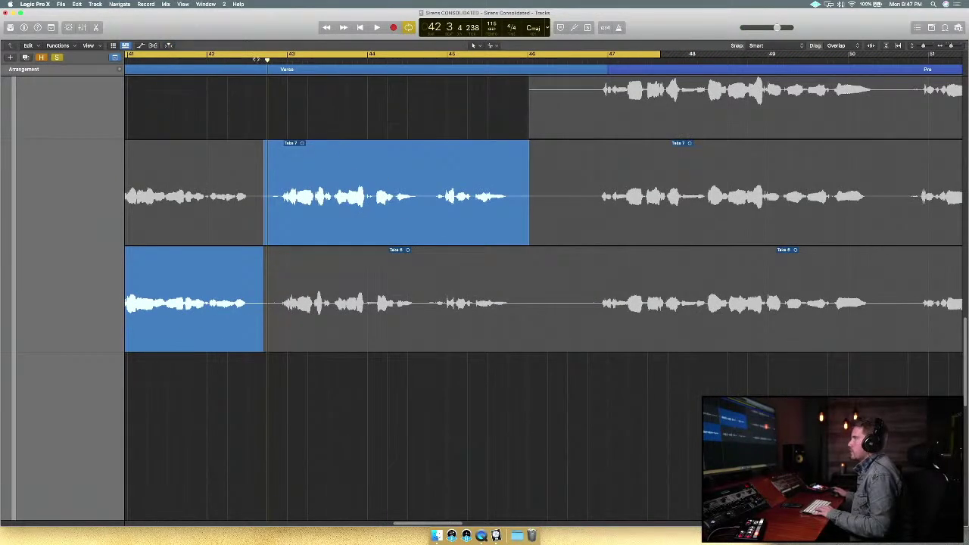
drag(253, 55, 534, 68)
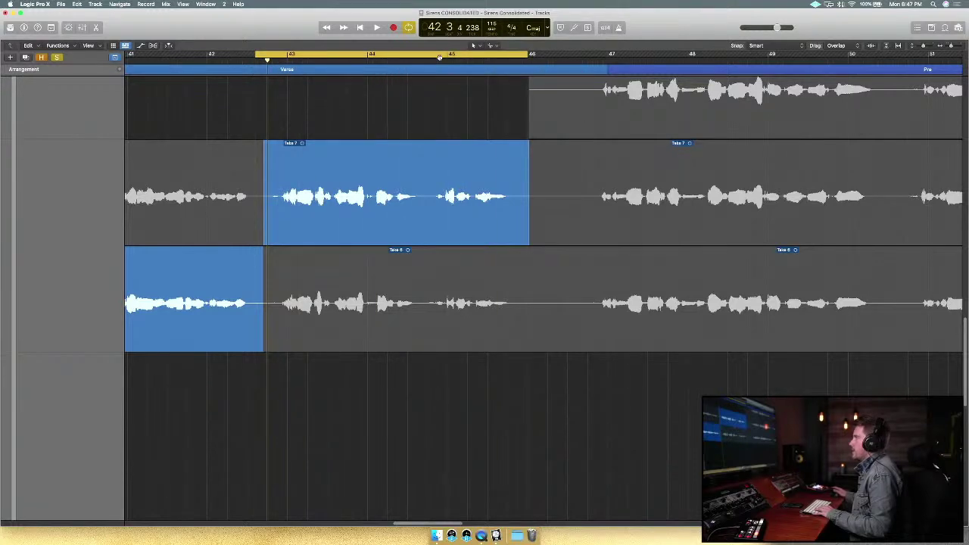
drag(442, 54, 452, 57)
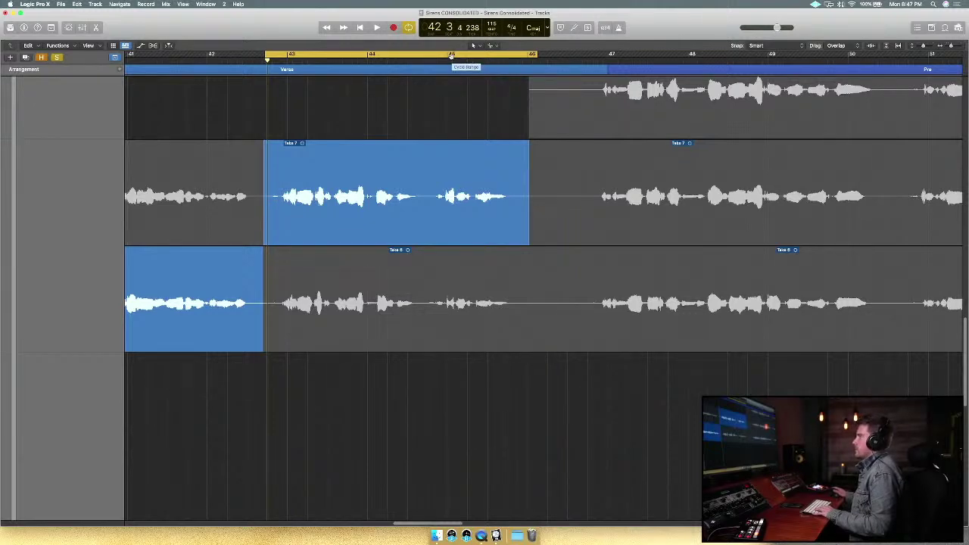
drag(452, 56, 451, 55)
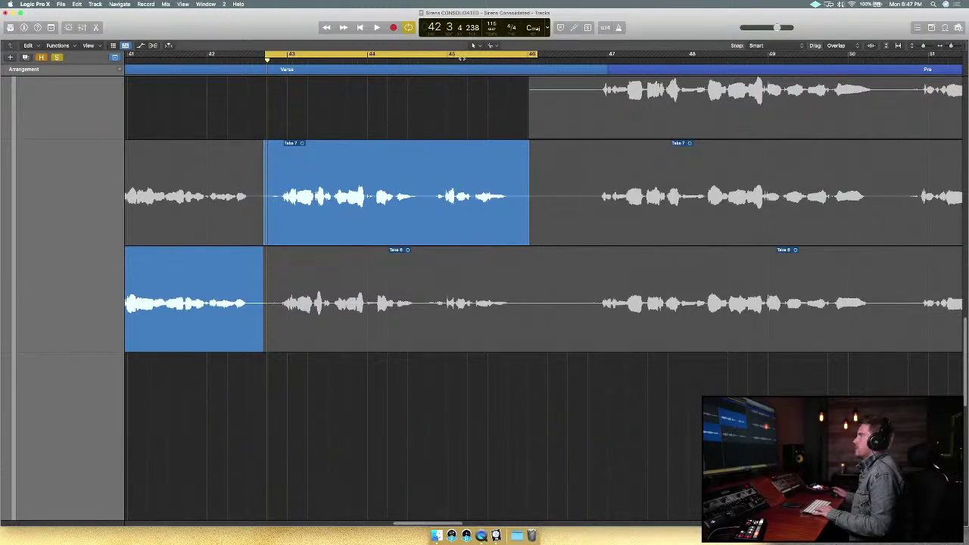
drag(458, 56, 458, 56)
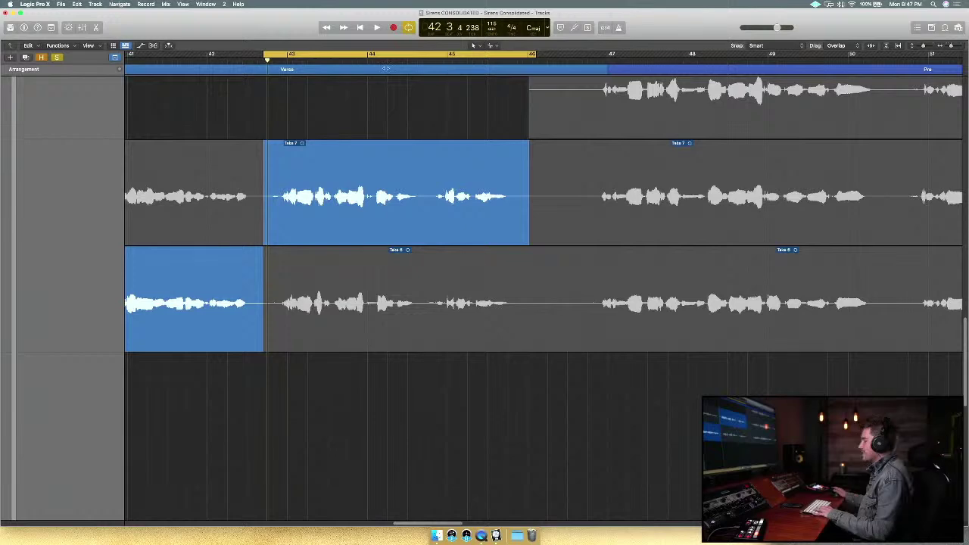
key(space)
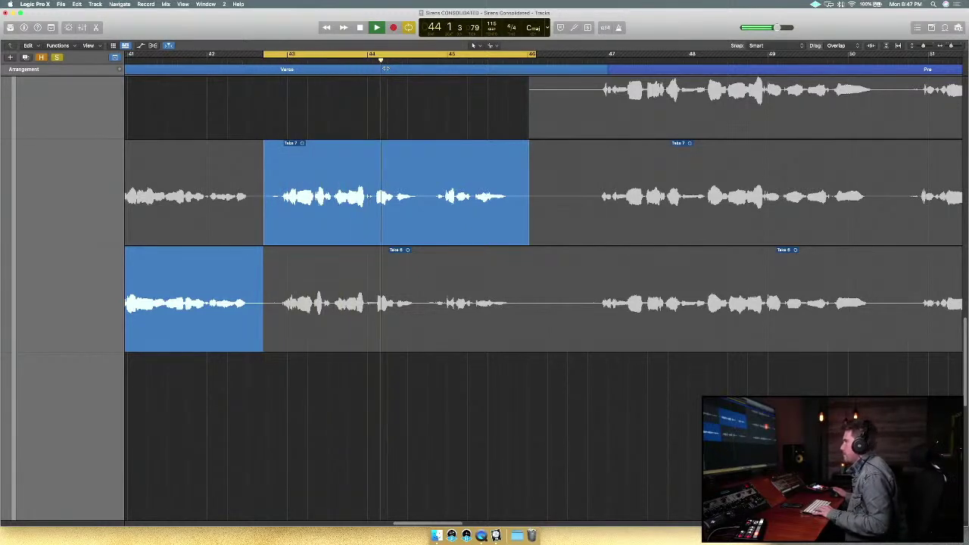
key(space)
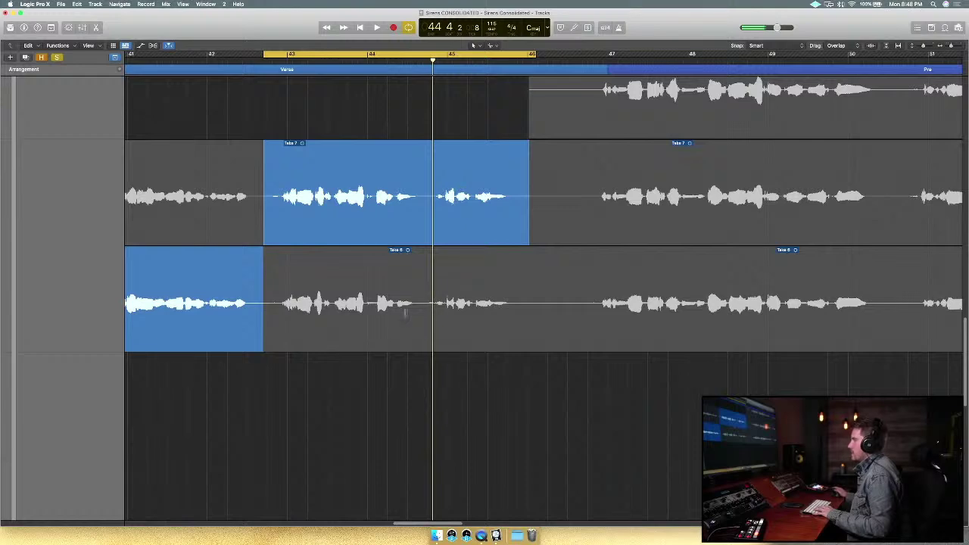
Switch the verse's third phrase, up to bar 46, to Take 6 and audition it.
click(400, 314)
key(space)
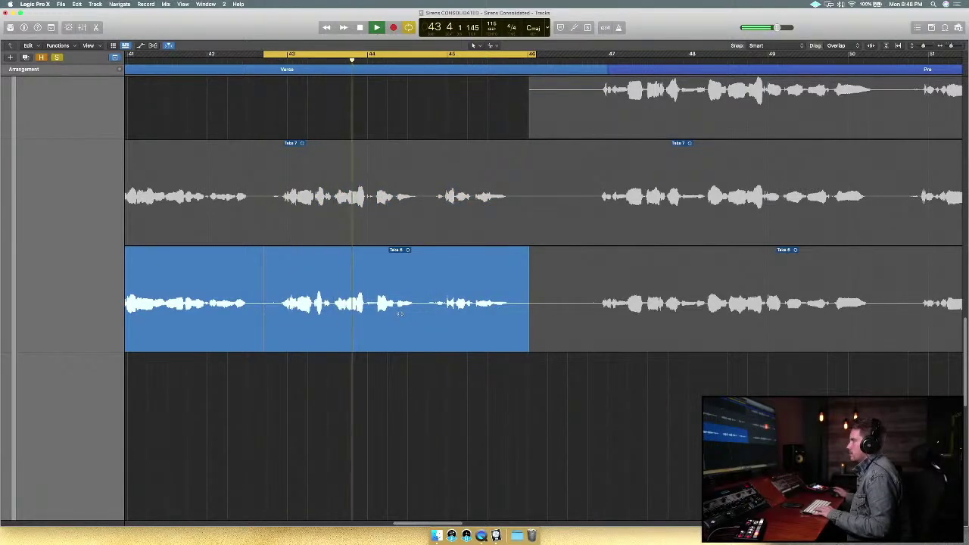
key(space)
Switch the verse's third phrase, up to bar 46, to Take 2 and audition it.
scroll(400, 326, down, 8)
click(379, 354)
key(space)
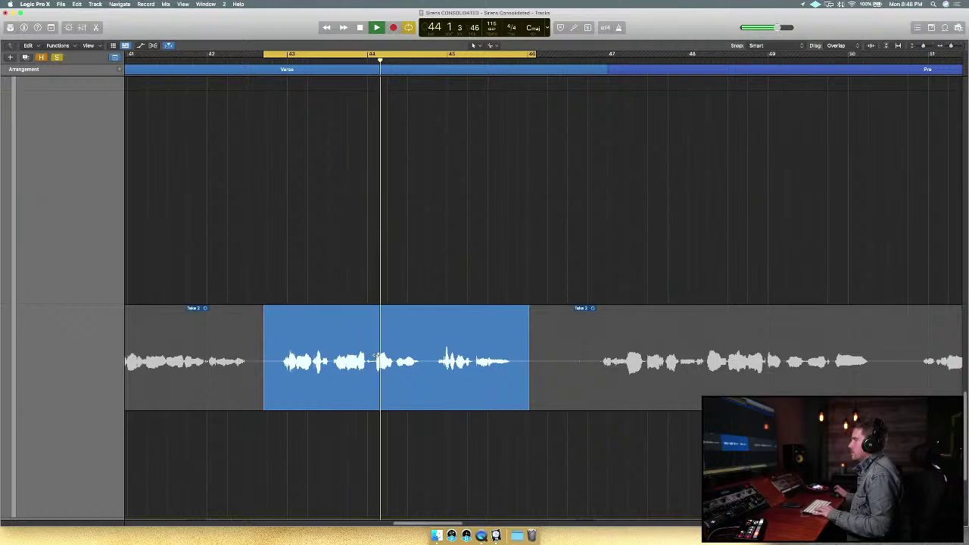
Audition the verse phrase between bars 43 and 46 in Take 6 and Take 7, ending with Take 7 in the comp.
scroll(376, 356, up, 4)
key(space)
scroll(376, 357, down, 2)
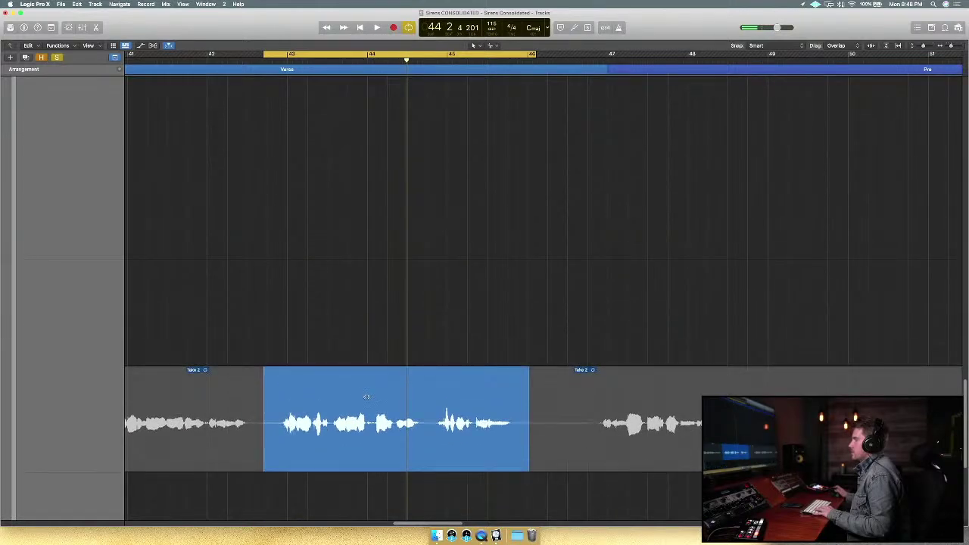
scroll(367, 410, up, 8)
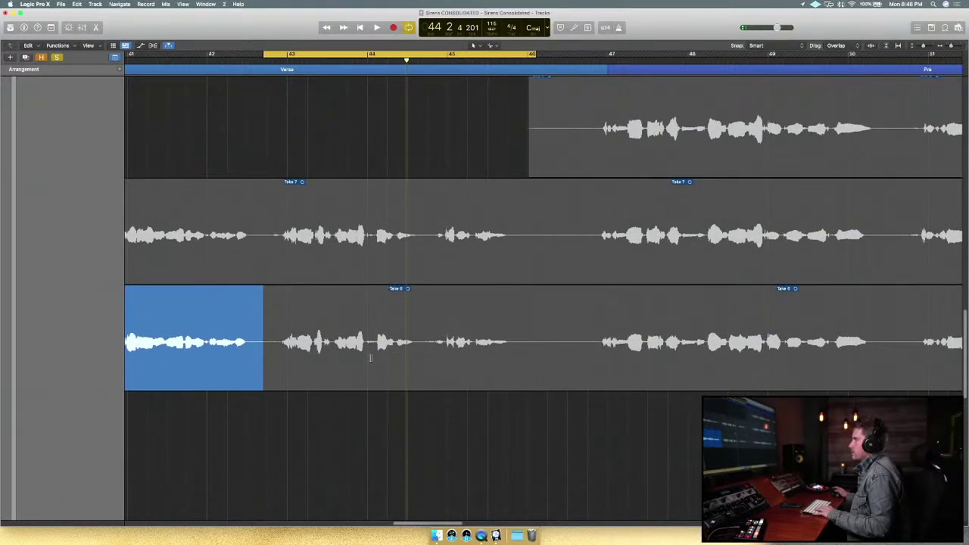
click(370, 358)
key(space)
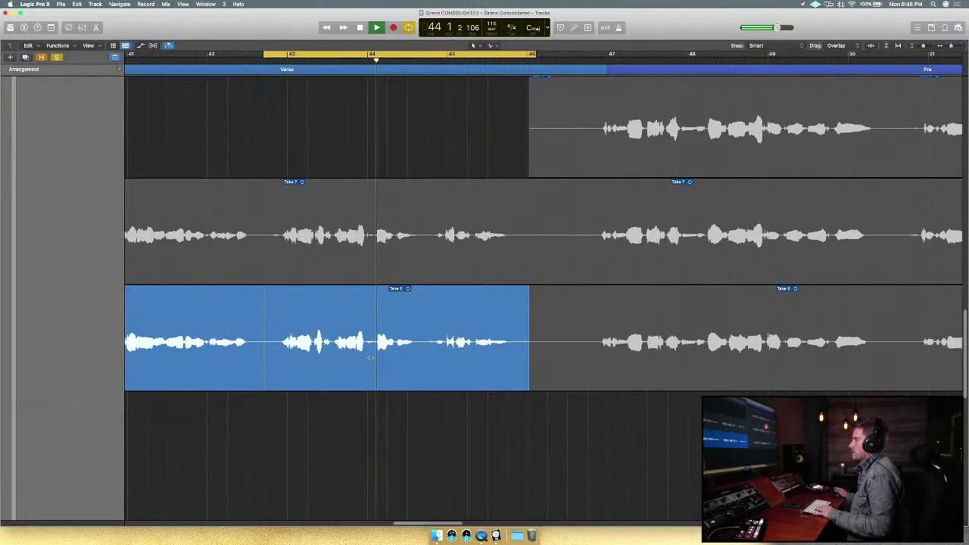
key(space)
click(364, 263)
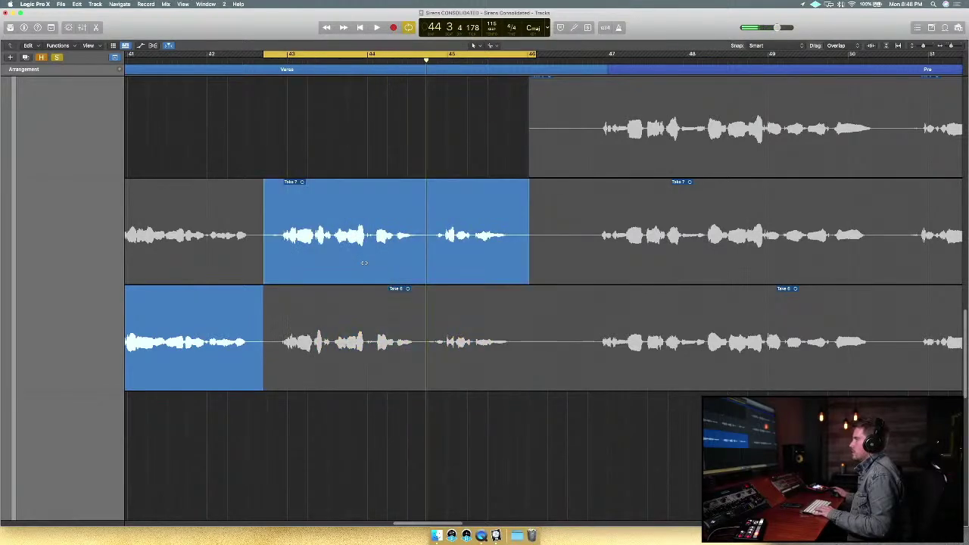
key(space)
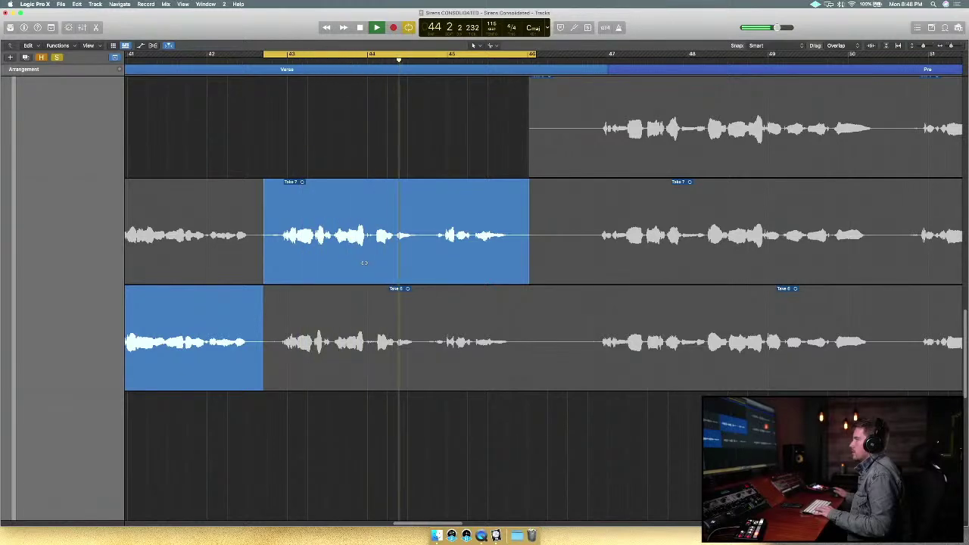
key(space)
Try the short section just before bar 44 from the lowest take and from Take 6, playing back each version.
scroll(362, 330, down, 10)
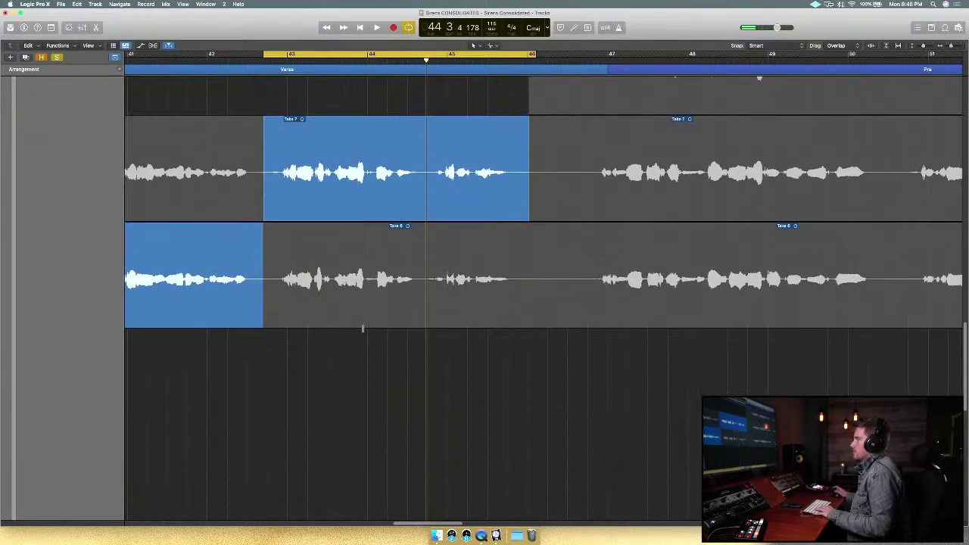
drag(332, 443, 374, 445)
key(space)
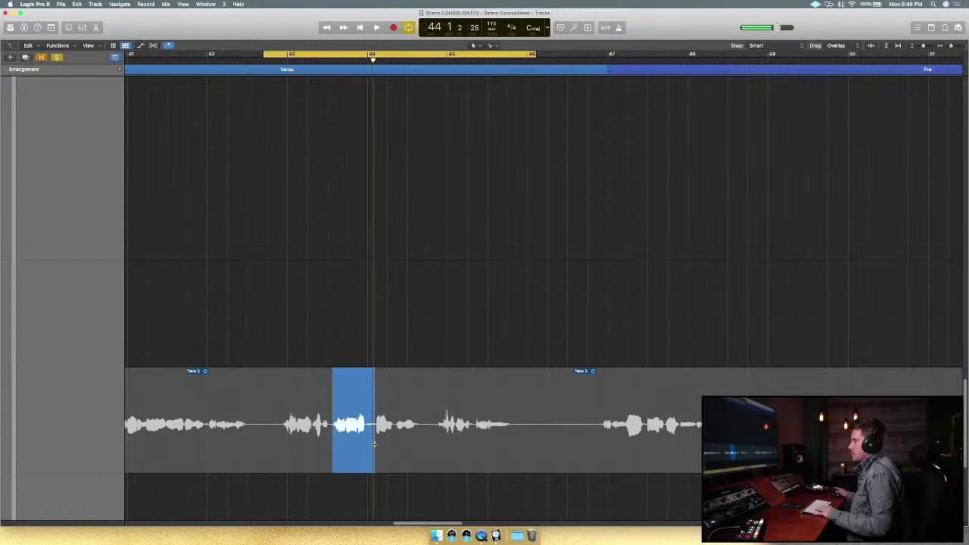
scroll(355, 452, up, 8)
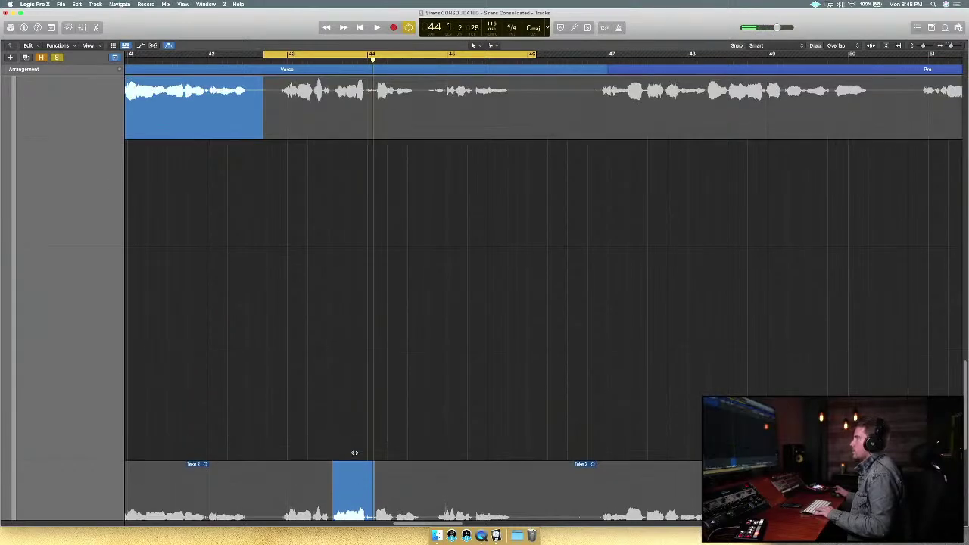
scroll(354, 452, up, 3)
click(341, 338)
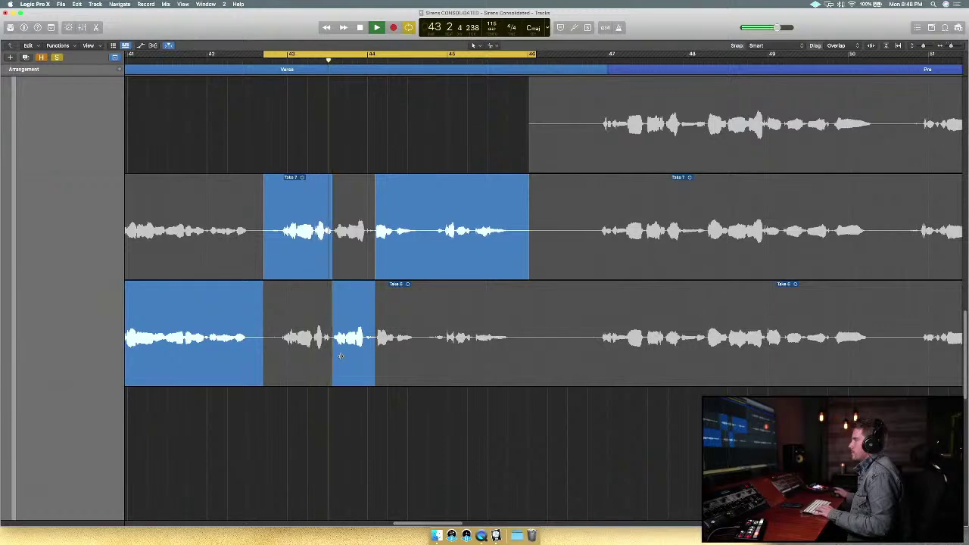
key(space)
Compare the entire bar 43–46 phrase in Take 6 against Take 7, ending with Take 7 in the comp.
click(355, 266)
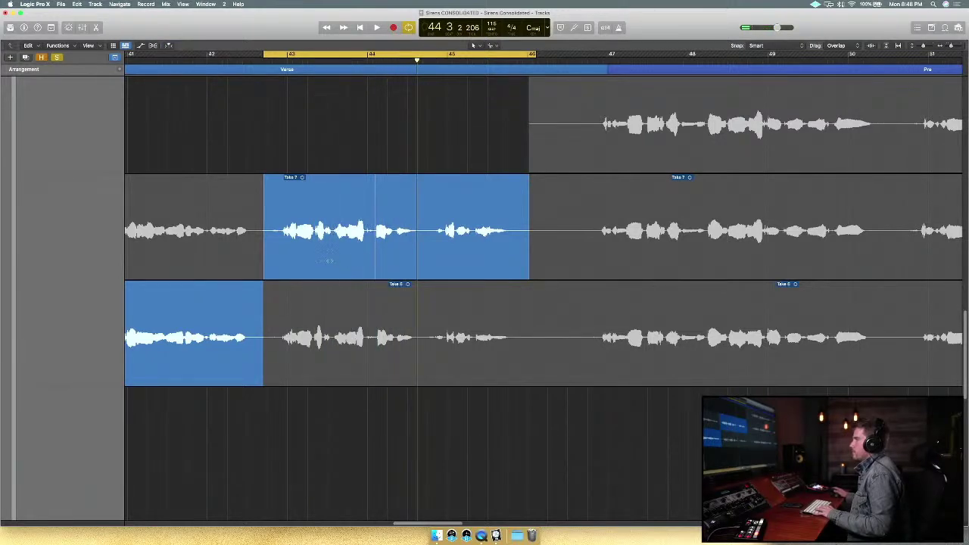
click(343, 320)
key(space)
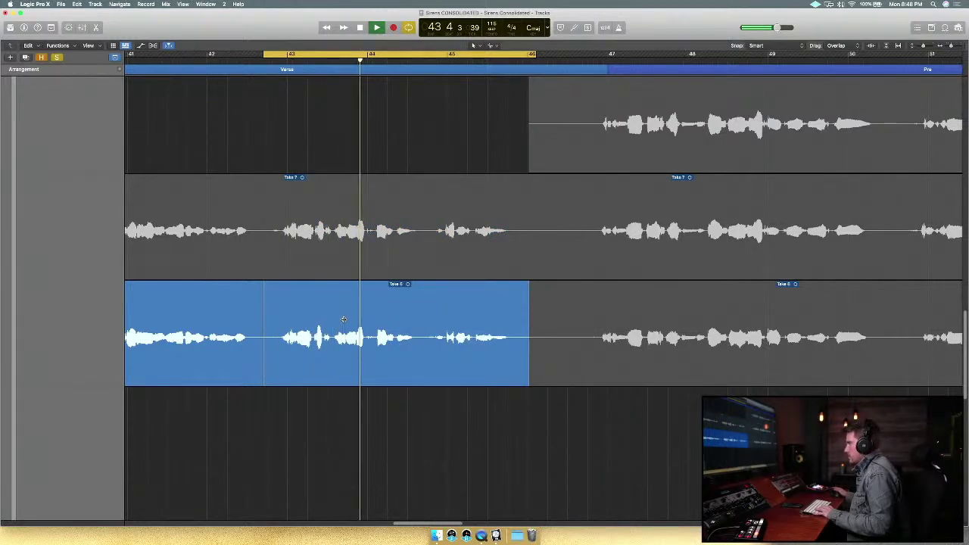
click(361, 237)
key(space)
key(space)
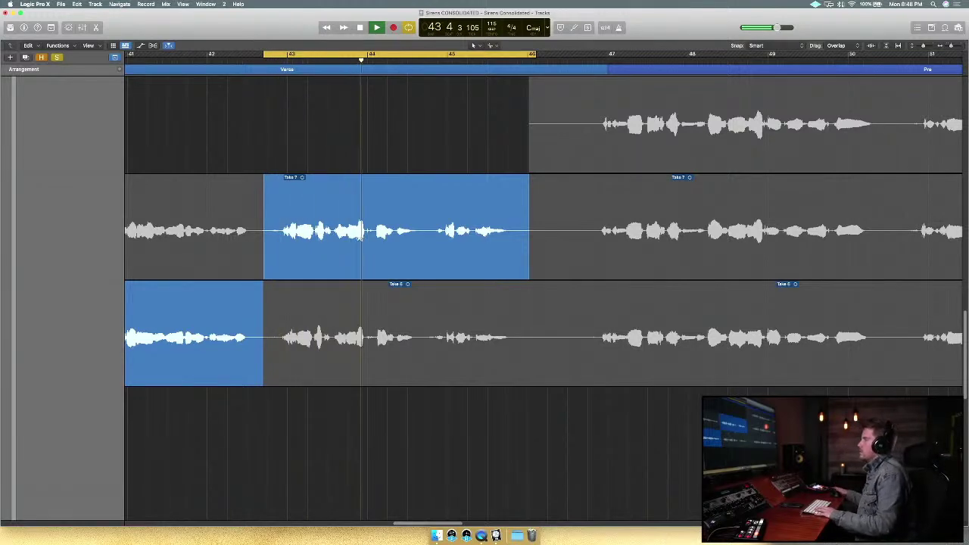
key(space)
Comp the words from about bar 43 beat 2 to bar 44 from the lowest take and play the result.
scroll(310, 363, down, 10)
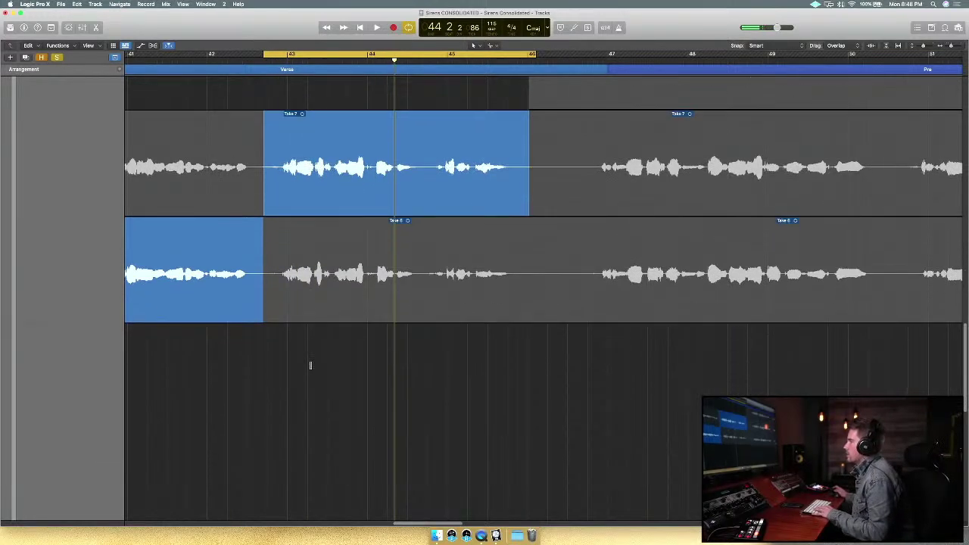
scroll(309, 364, down, 3)
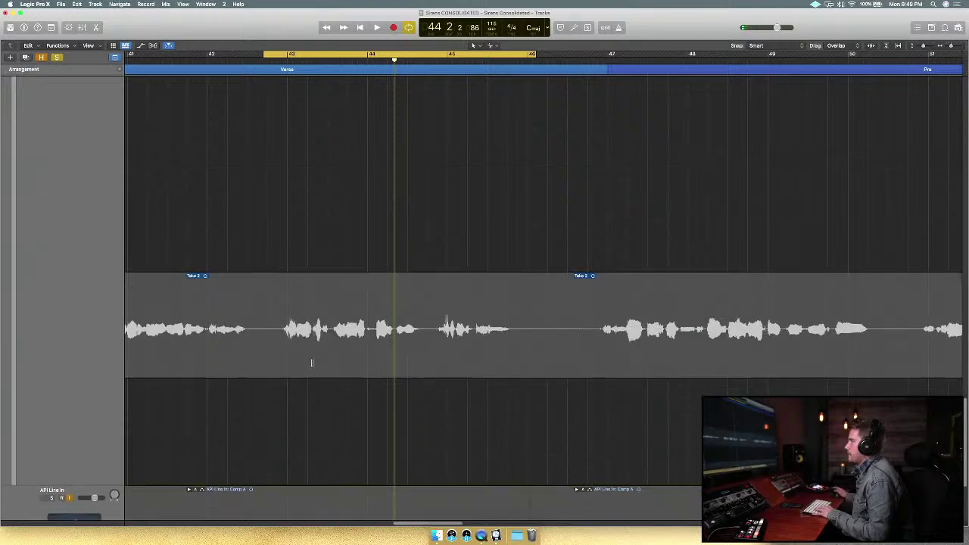
drag(311, 356, 365, 353)
key(space)
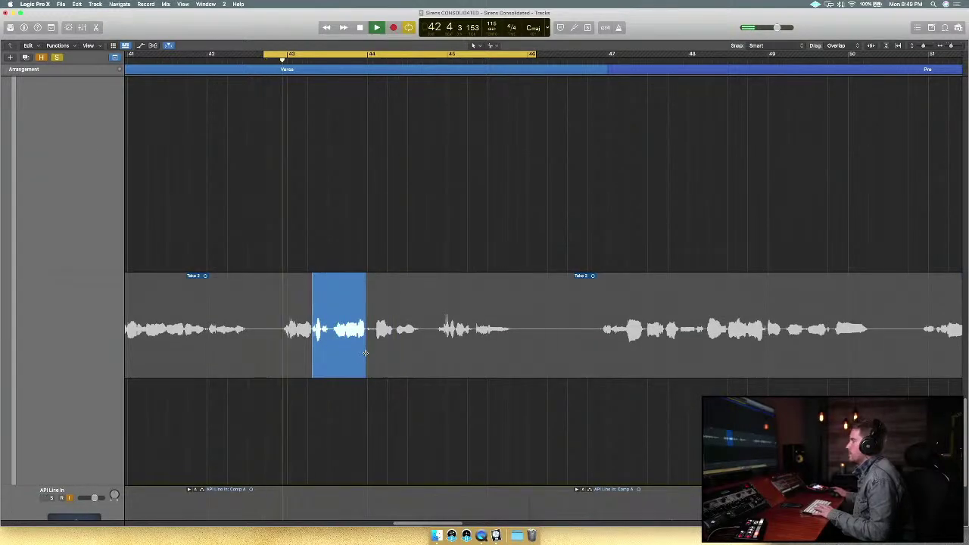
key(space)
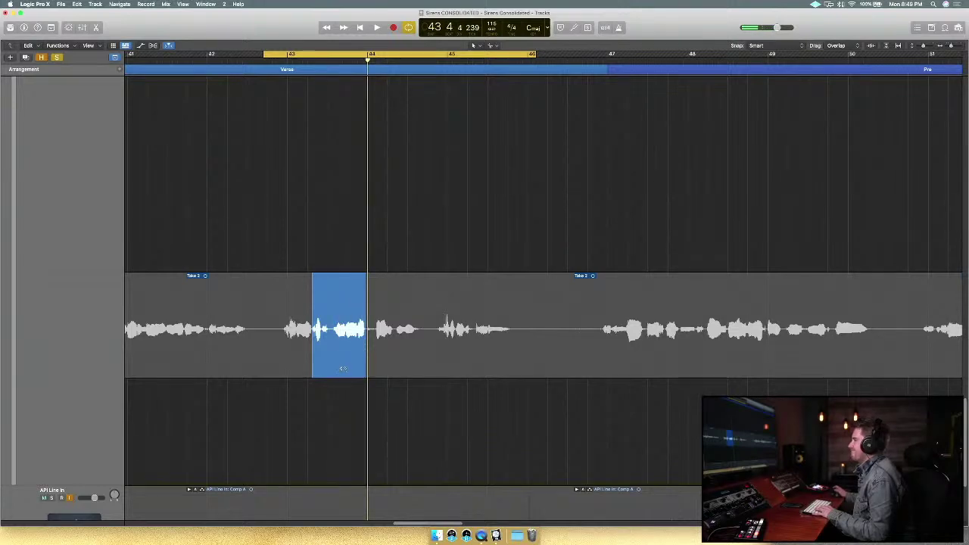
Extend the lowest take's comp section to about bar 44 beat 2 and play it back.
drag(366, 356, 393, 353)
key(space)
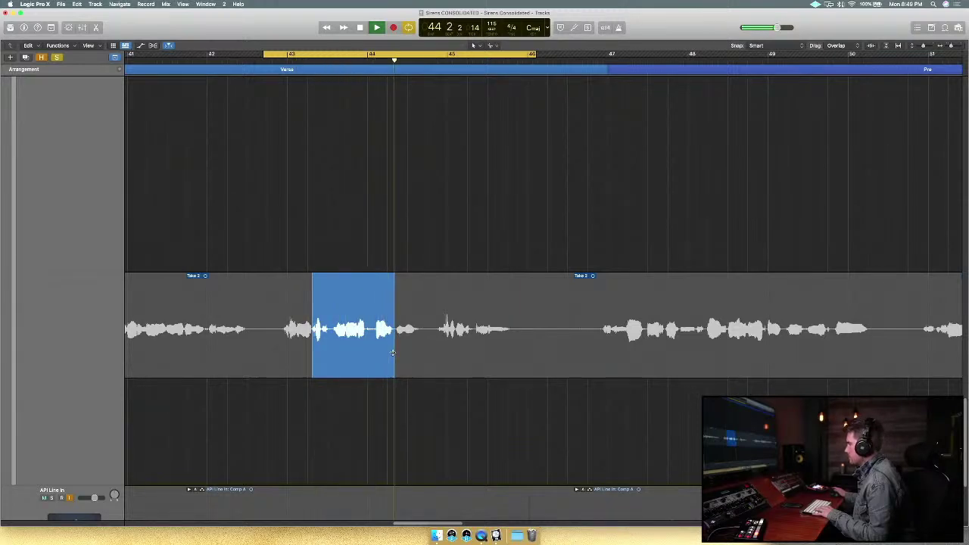
key(space)
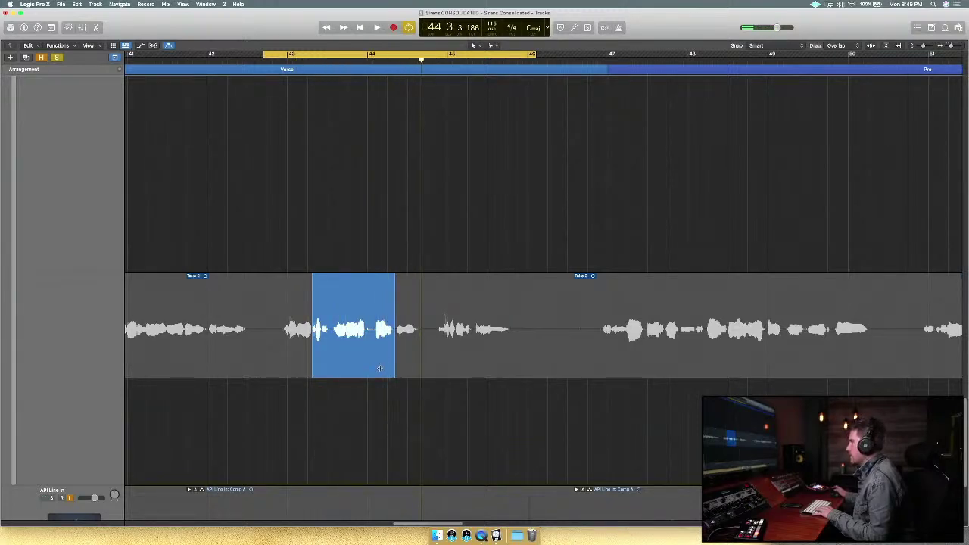
Switch that comp section to Take 6, nudge its start slightly later, and listen to the edit.
scroll(380, 369, up, 11)
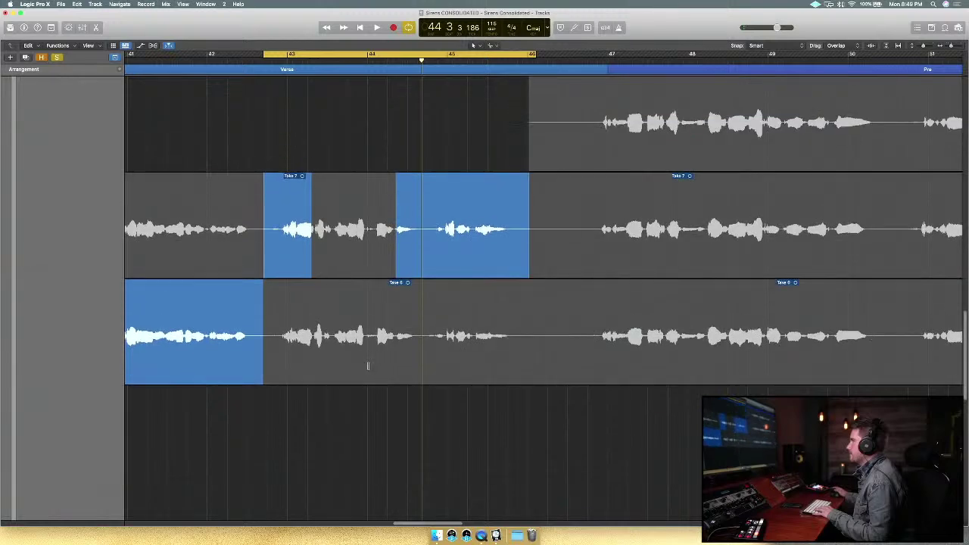
click(368, 366)
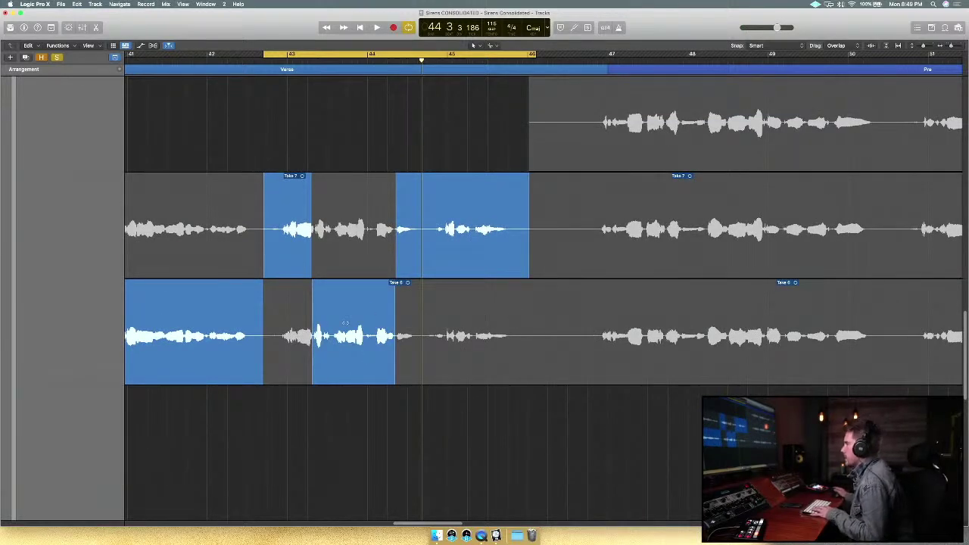
drag(312, 273, 312, 280)
key(space)
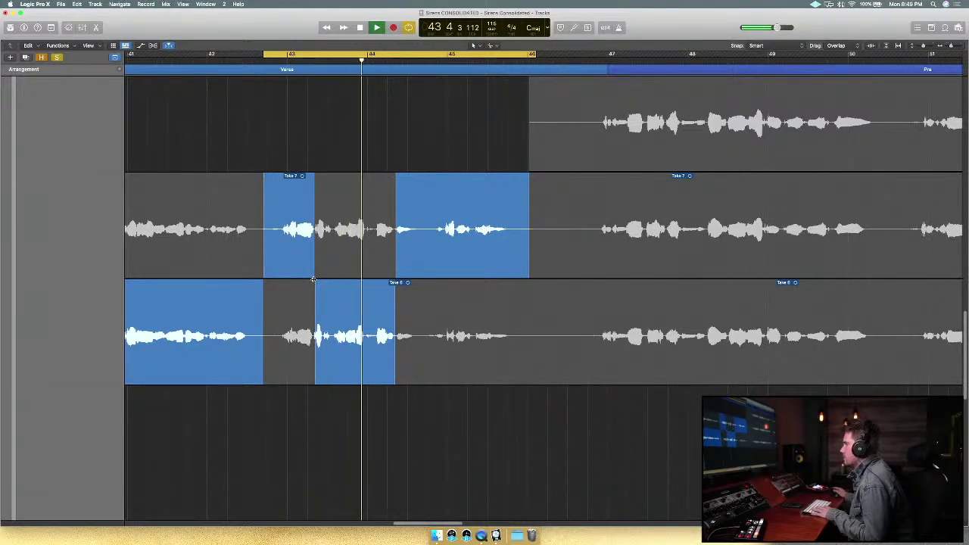
key(space)
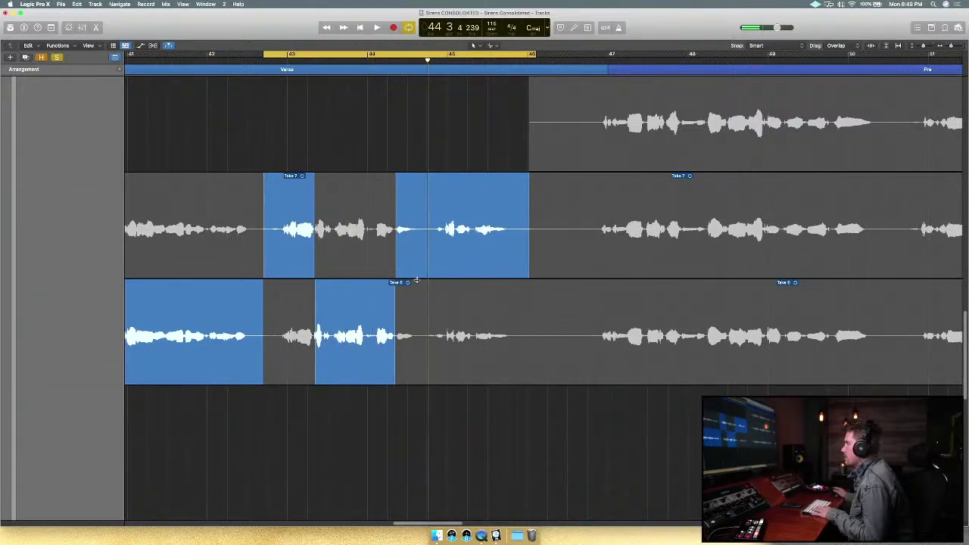
Use Take 6 for the rest of the phrase up to bar 46 and play it back.
click(416, 319)
key(space)
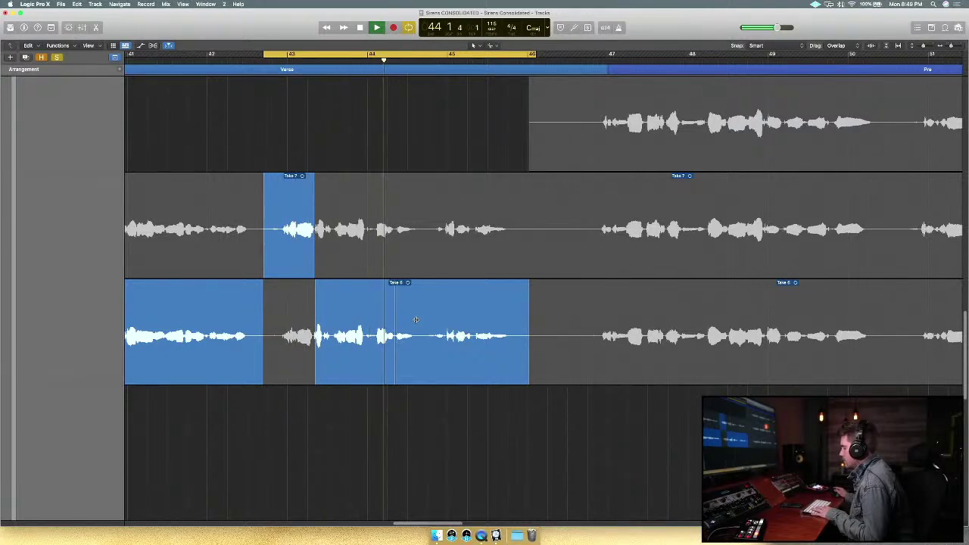
key(space)
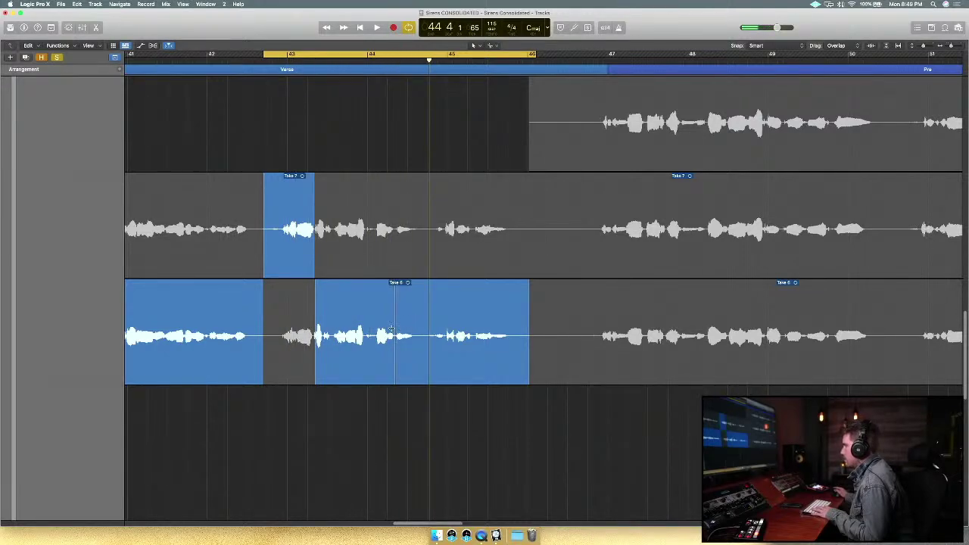
Move the edit point between Take 7 and Take 6 to just after bar 44 and play the phrase.
drag(314, 297, 374, 296)
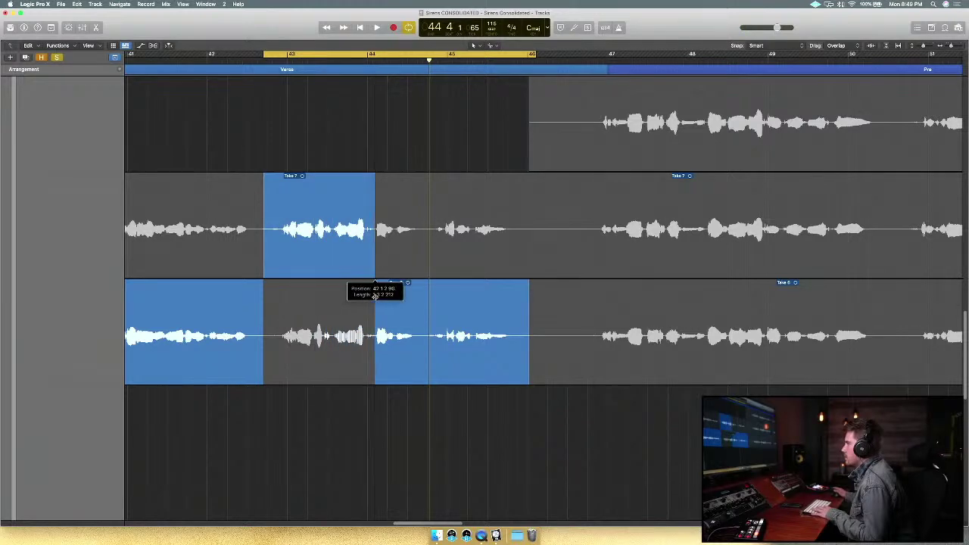
key(space)
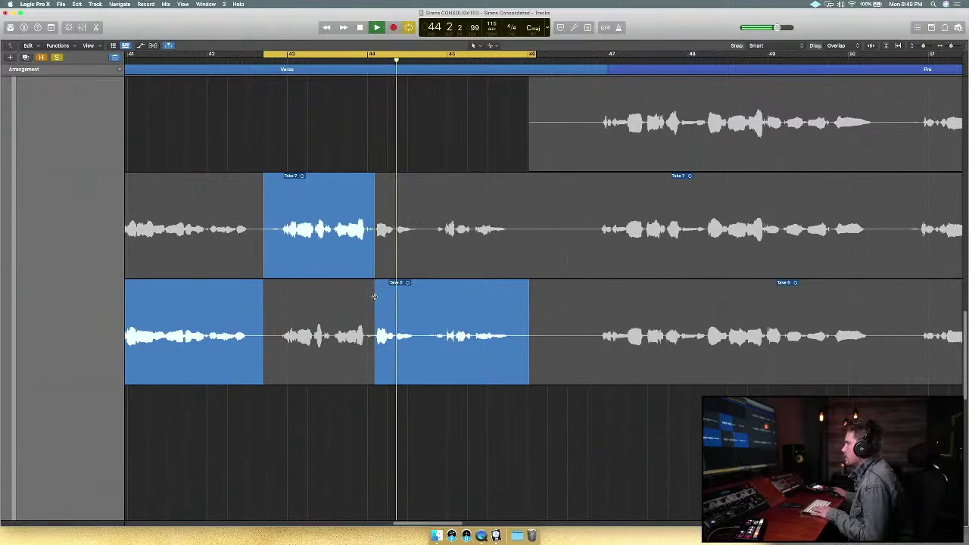
key(space)
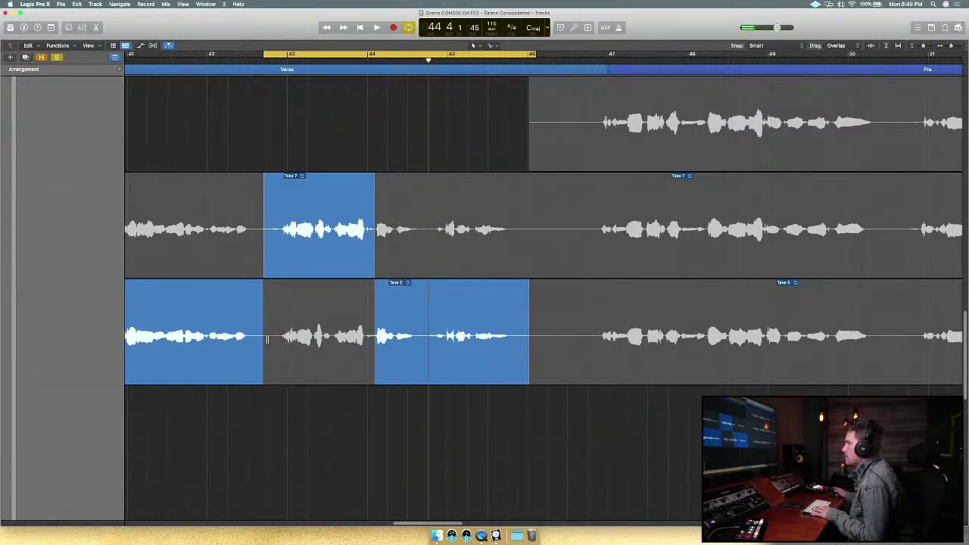
Comp the opening words of bar 43 from Take 6, play the phrase, and fill the leftover sliver with Take 6.
drag(262, 341, 331, 345)
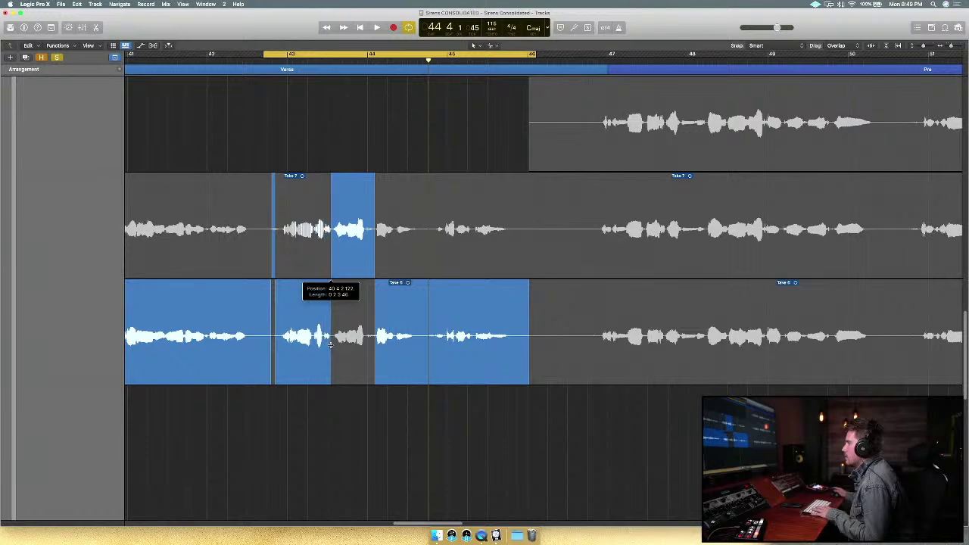
key(space)
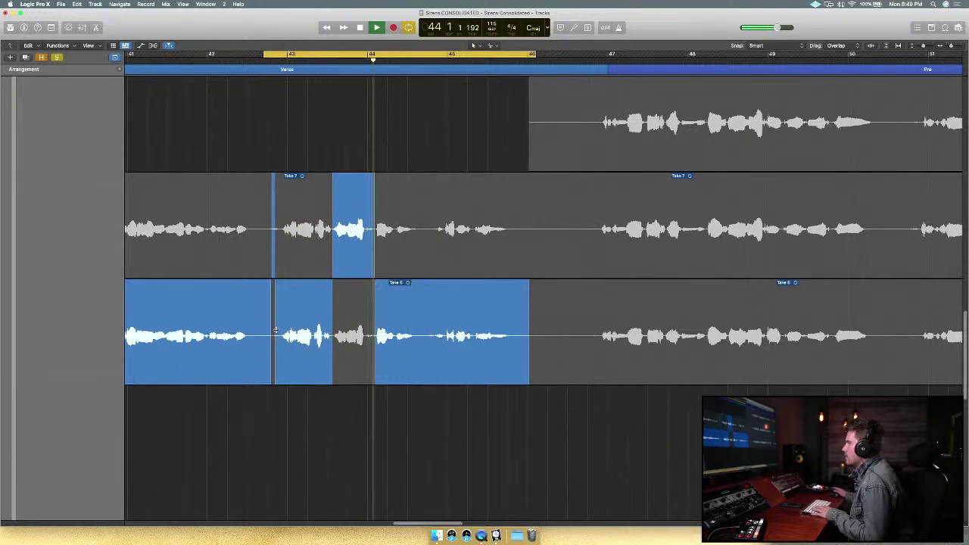
key(space)
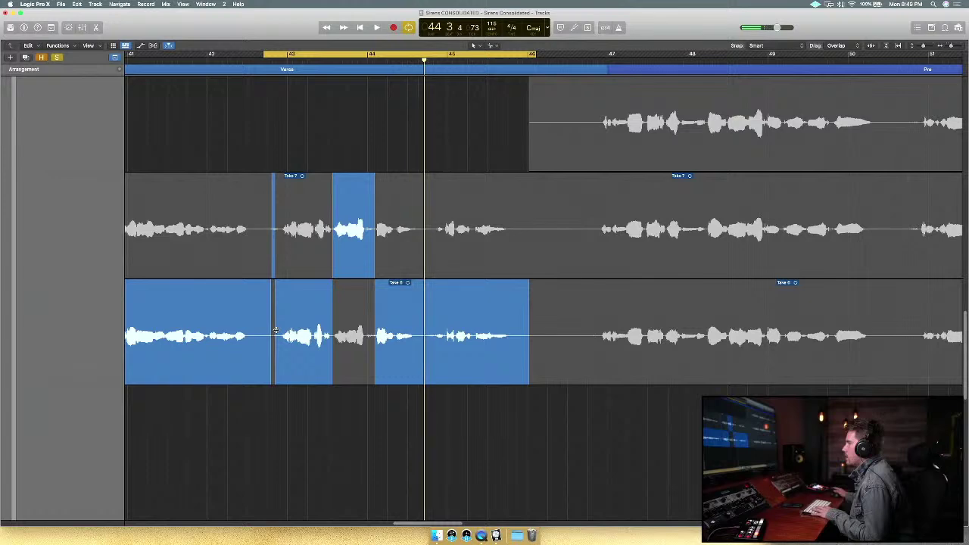
click(275, 331)
Comp the bar 45 words from Take 7 and loop playback from about bar 44 beat 4 to bar 48.
drag(427, 252, 518, 180)
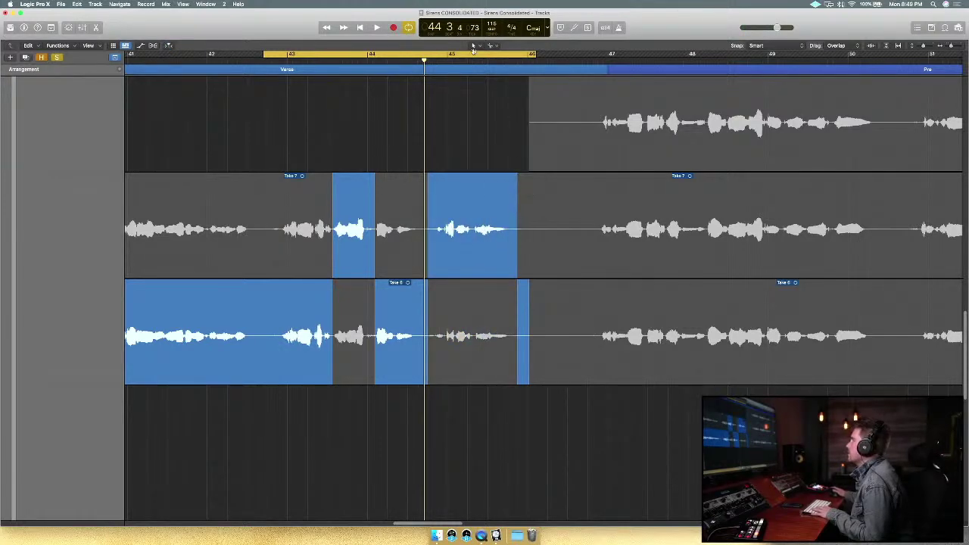
drag(466, 52, 627, 51)
key(space)
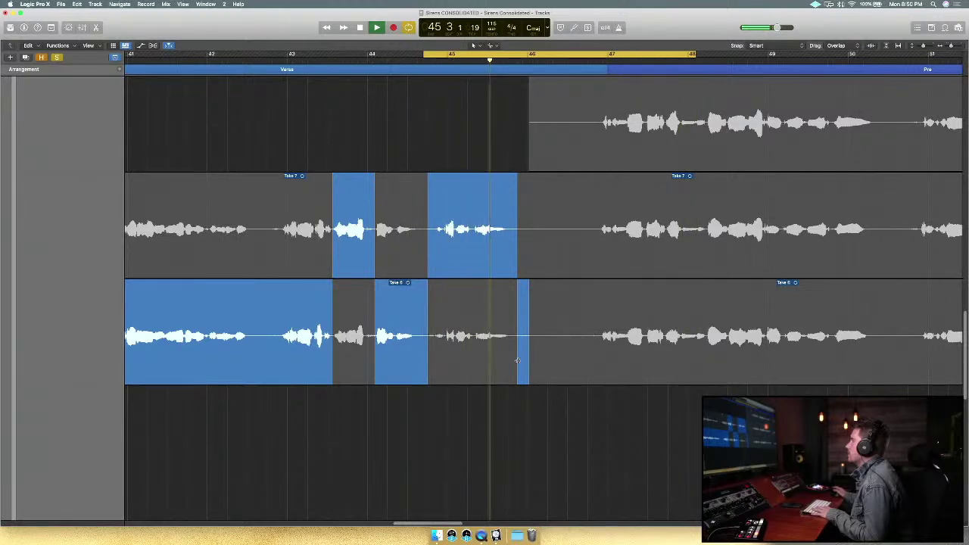
key(space)
Move the start of the bar 45 section slightly earlier, switch the section to Take 6, and listen to it.
drag(426, 363, 422, 363)
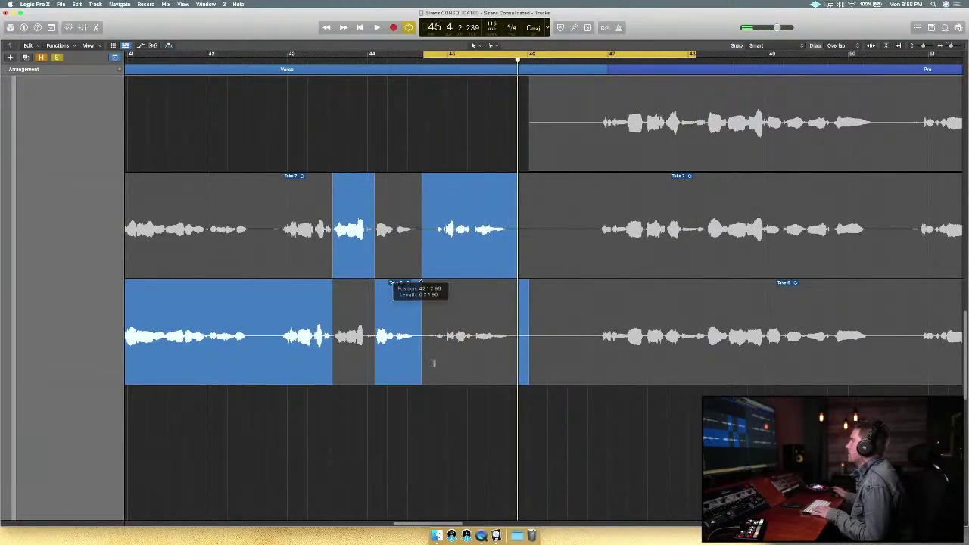
click(436, 362)
key(space)
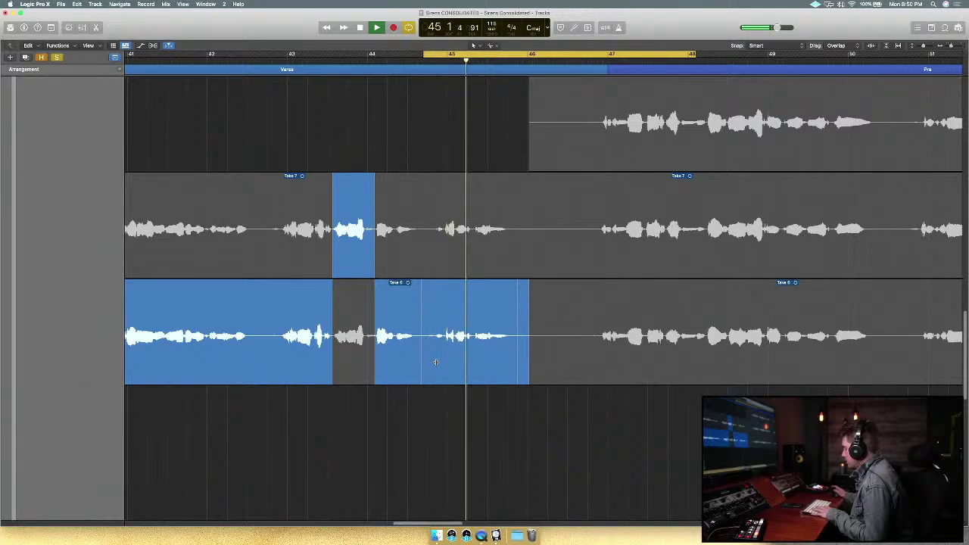
key(space)
scroll(436, 362, down, 10)
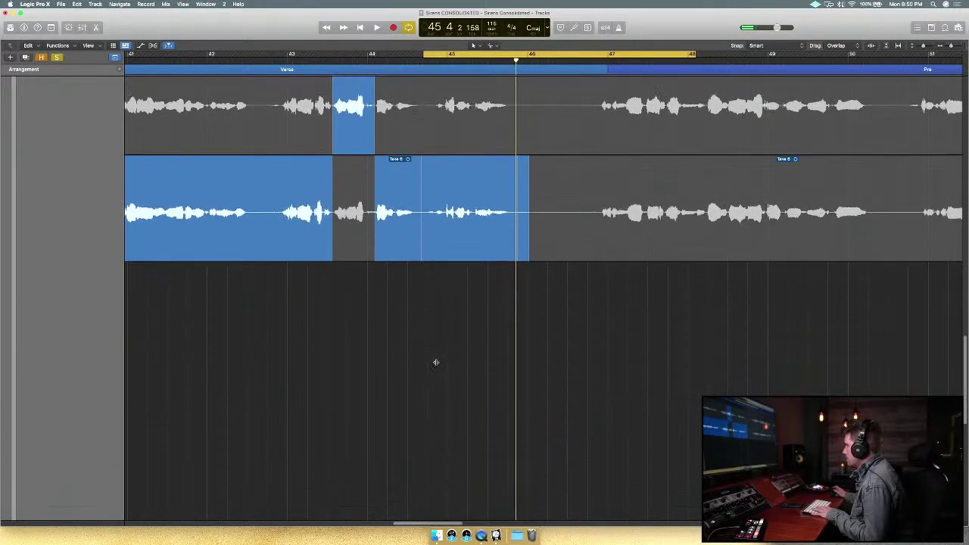
Switch the bar 45 section of the comp to Take 2 and play it.
click(436, 362)
key(space)
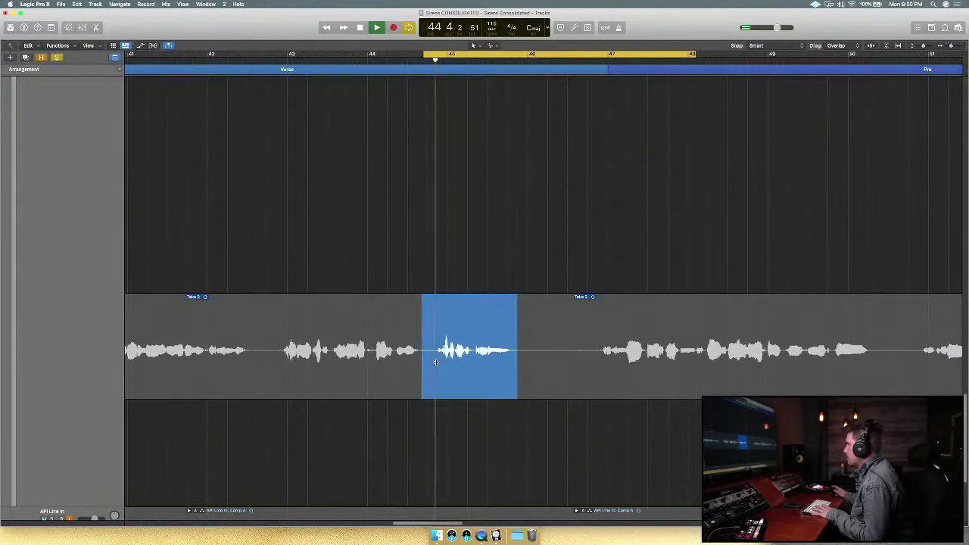
key(space)
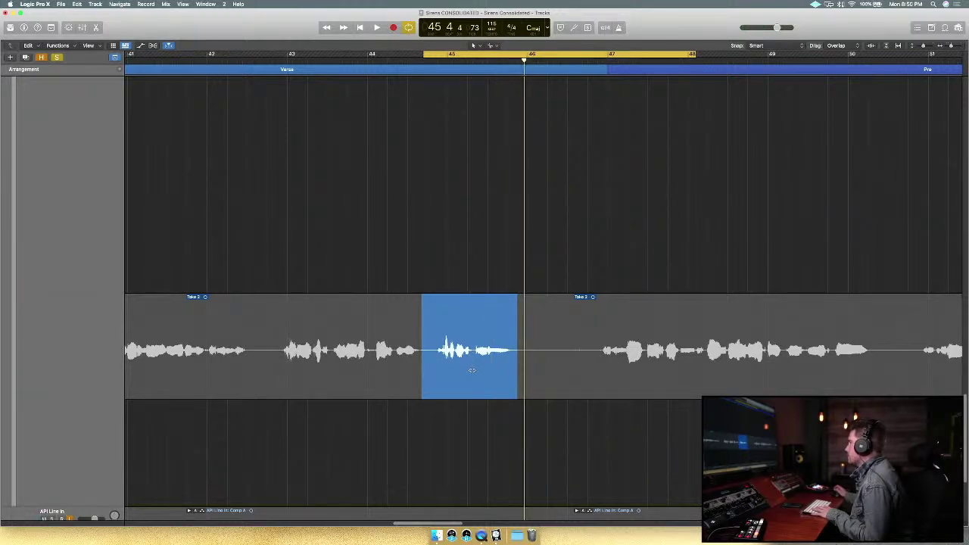
Comp the closing words of the bar 45 phrase from Take 7, up to just past bar 46, and play it.
scroll(471, 371, up, 10)
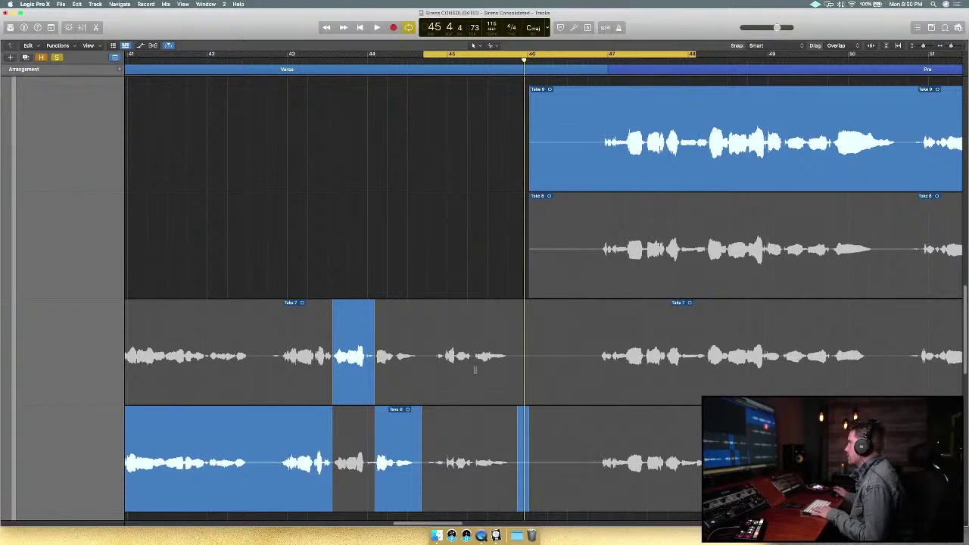
drag(475, 370, 539, 371)
key(space)
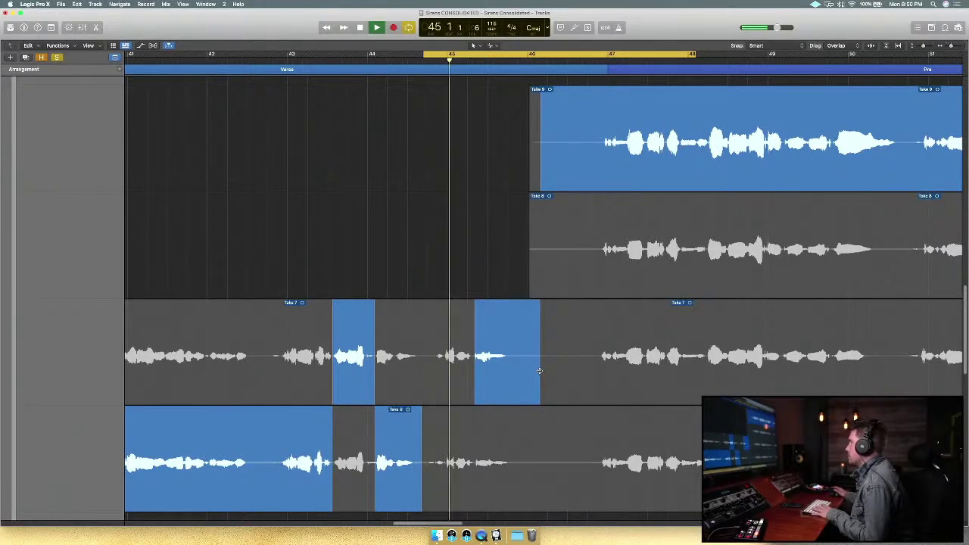
key(space)
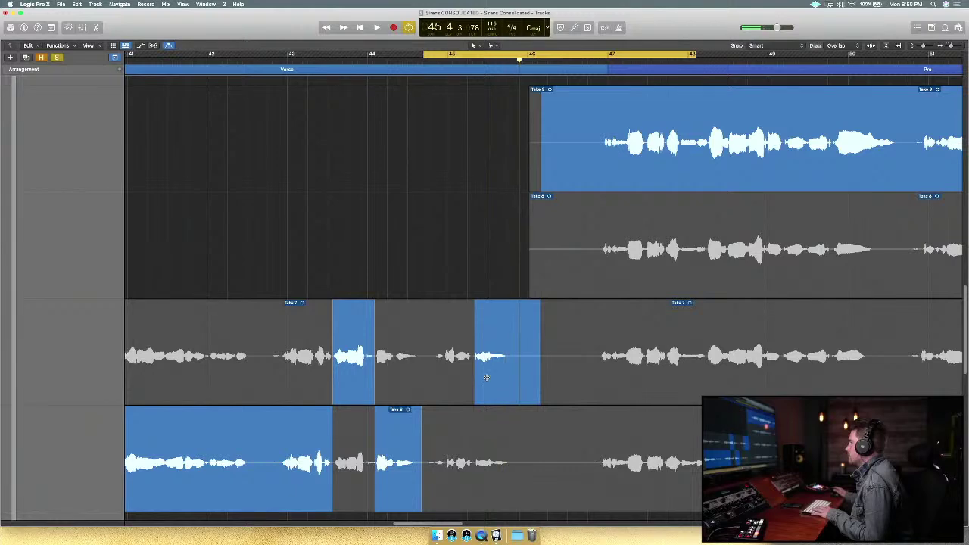
Put the closing words of the bar 45 phrase back on Take 2, up to just before bar 46.
scroll(476, 374, down, 8)
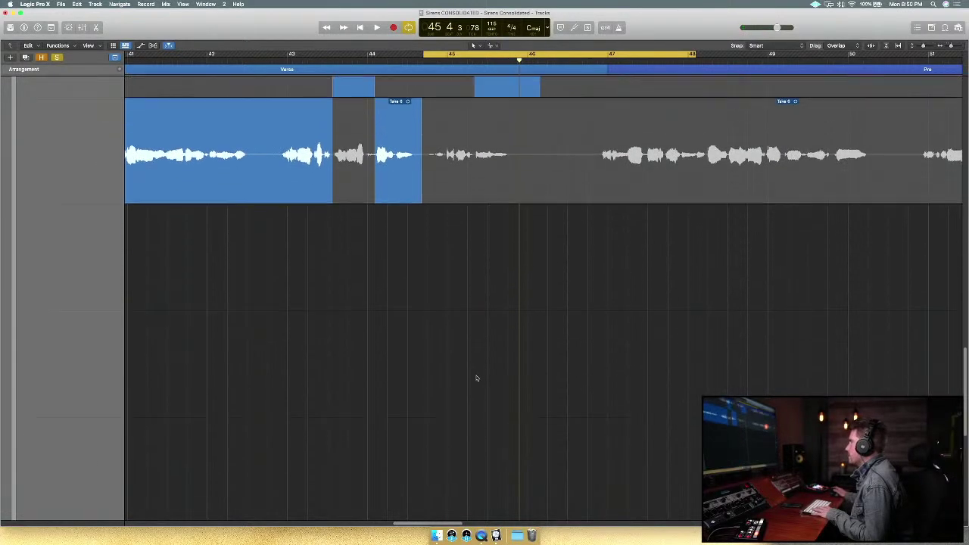
scroll(477, 378, up, 8)
drag(471, 402, 520, 403)
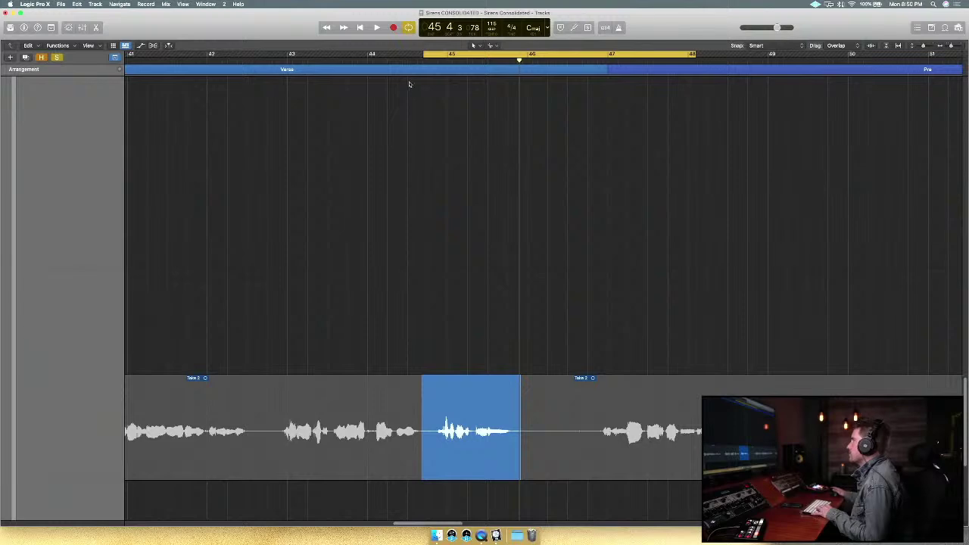
Extend the start of the loop range back to about bar 38, just ahead of the second verse.
key(super+Right)
key(super+Right)
key(super+Right)
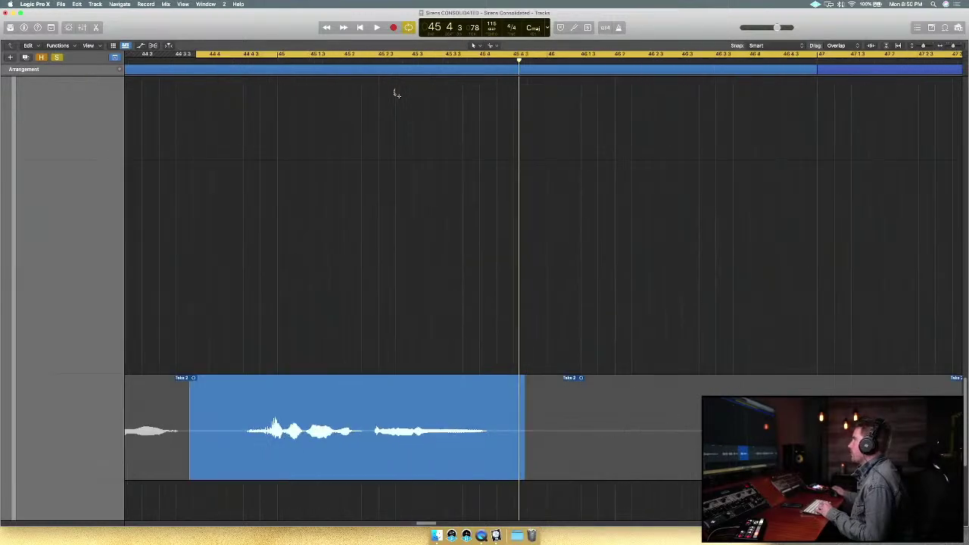
key(super+Left)
key(super+Left)
key(super+Left)
key(super+Left)
key(super+Left)
key(super+Left)
key(super+Left)
key(super+Left)
key(super+Left)
key(super+Right)
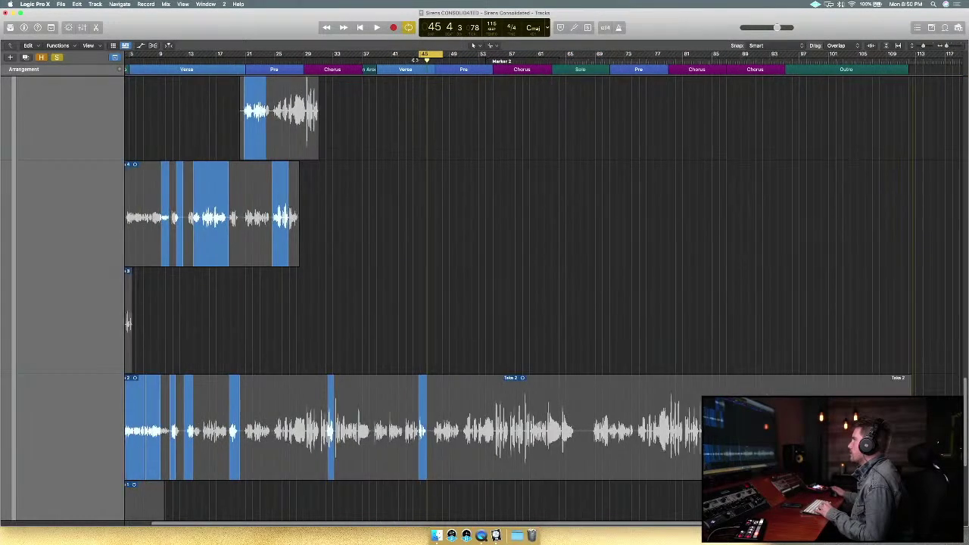
drag(418, 59, 373, 59)
right_click(372, 58)
key(Escape)
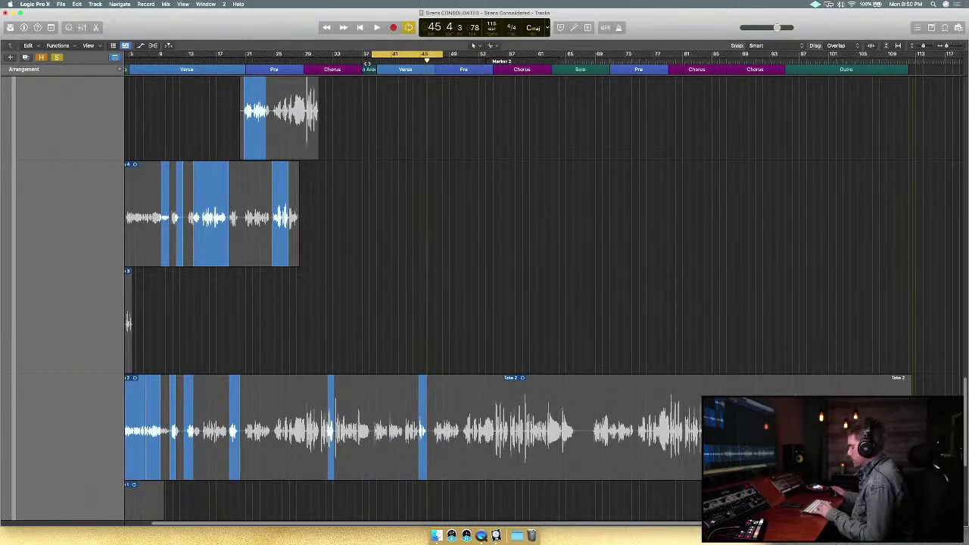
Toggle the UAD insert on the Lead Vocal channel on and off while checking the comp.
key(x)
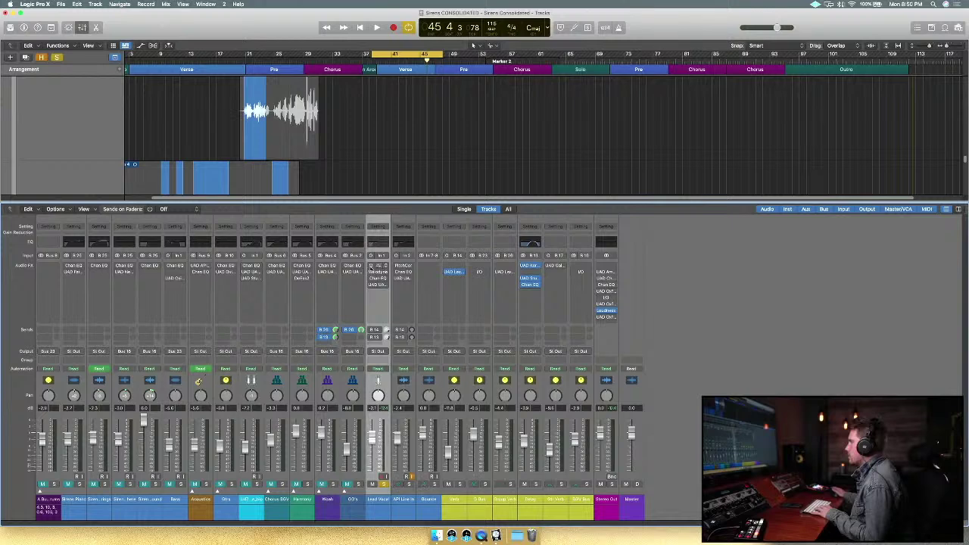
click(371, 287)
click(372, 286)
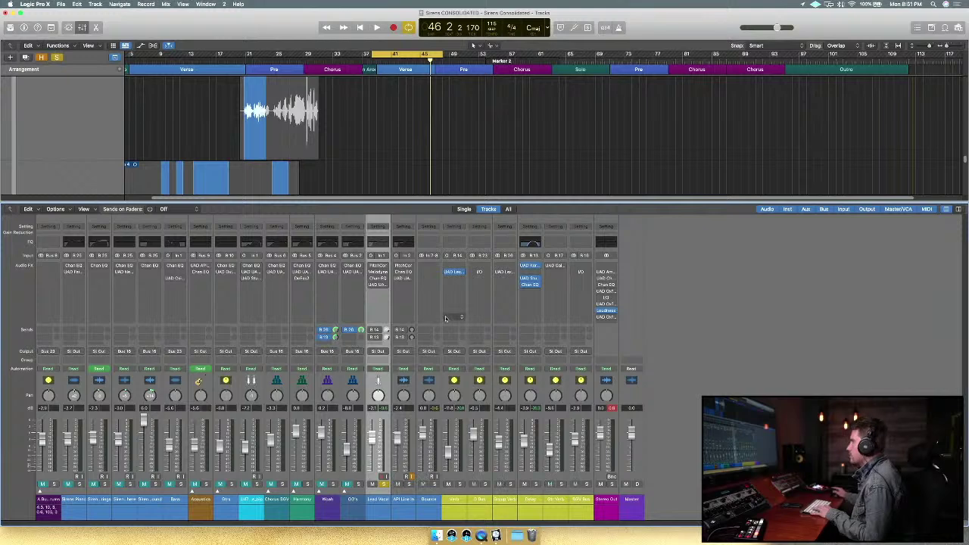
key(x)
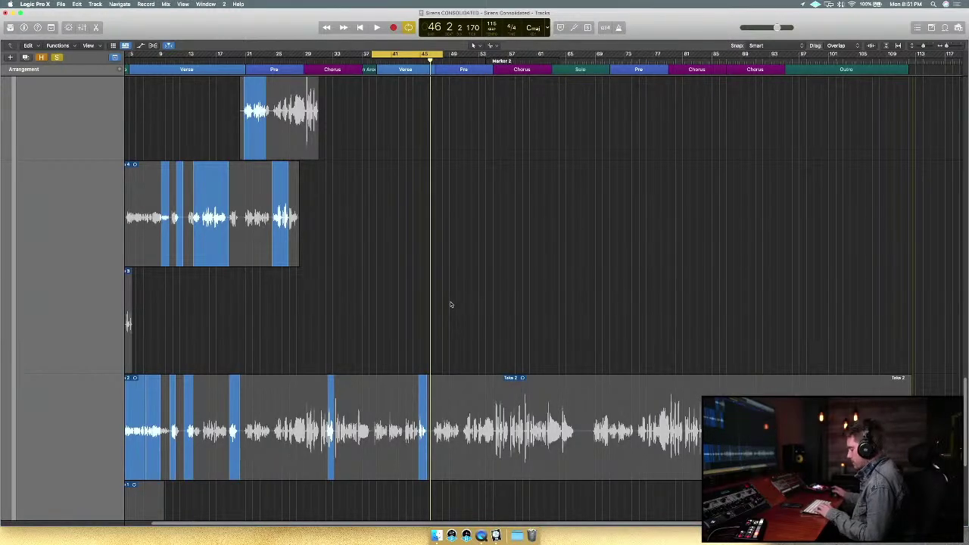
Switch the bar 45 section to Take 7, loop from about bar 44 beat 3 to just past bar 46, and play it.
key(super+Left)
key(super+Right)
key(super+Right)
key(super+Right)
key(super+Right)
key(super+Right)
key(super+Right)
key(super+Right)
key(super+Right)
key(super+Right)
key(super+Right)
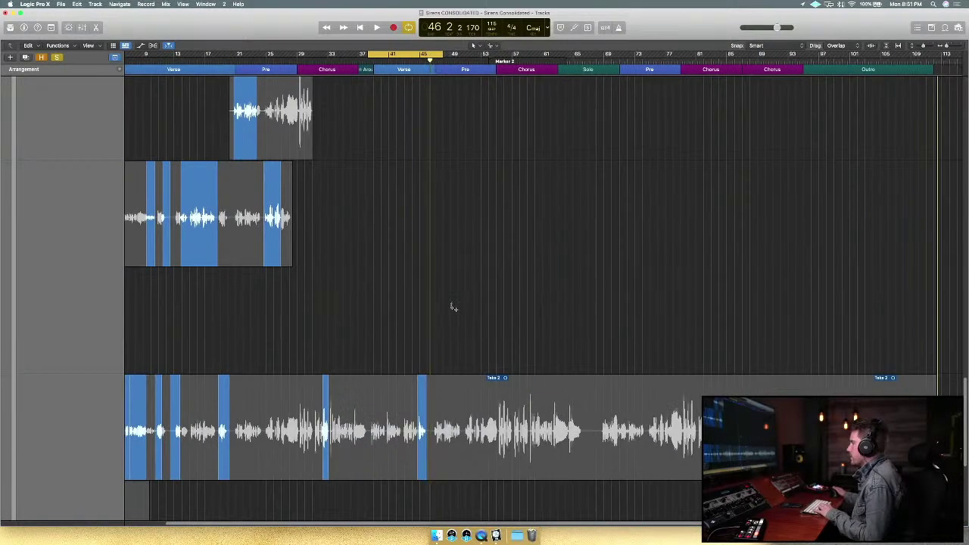
scroll(350, 393, up, 10)
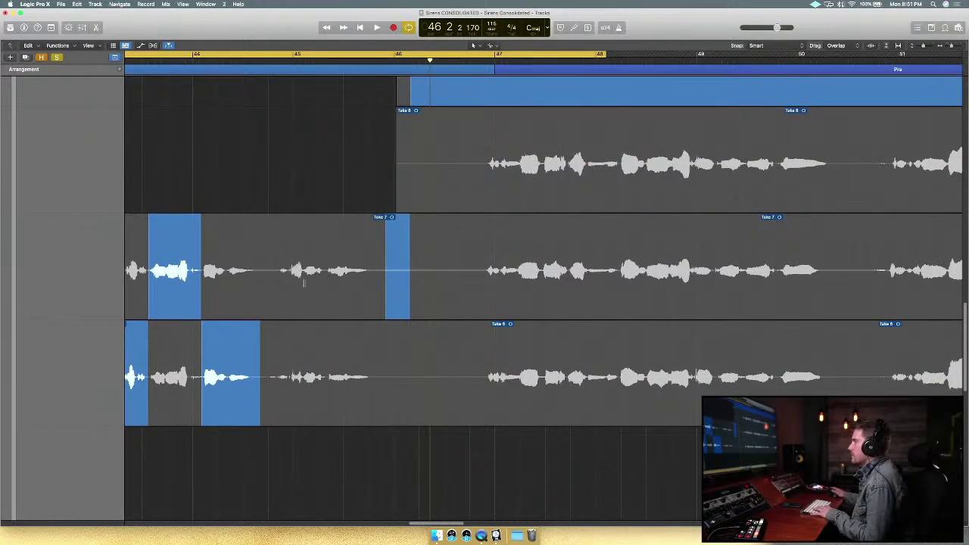
click(304, 282)
drag(258, 54, 416, 59)
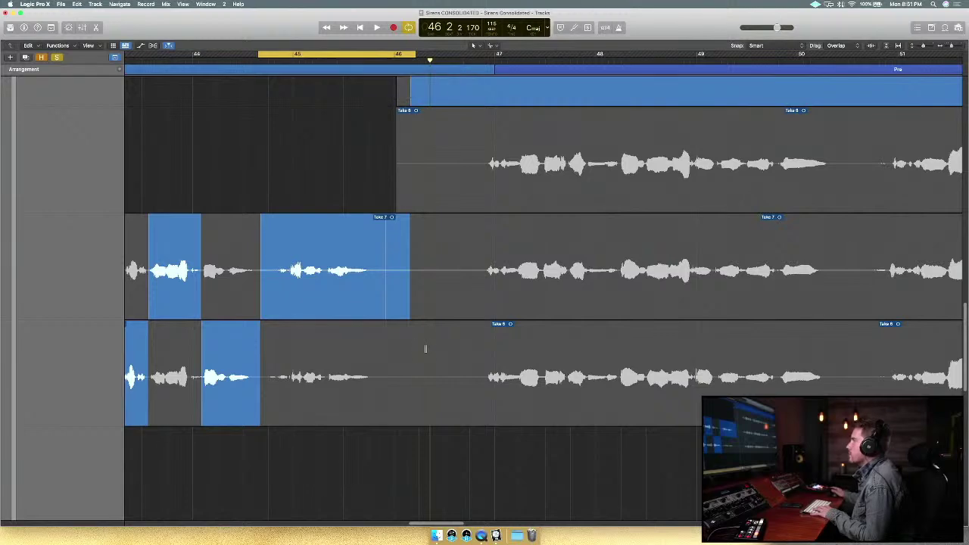
key(space)
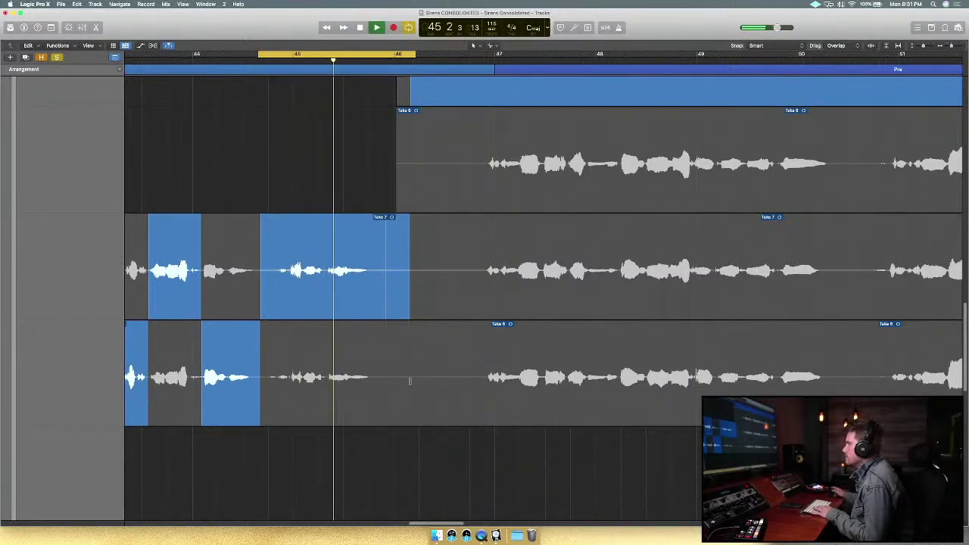
key(space)
Switch the looped bar 45 section to Take 6 and play it for comparison.
click(314, 395)
key(space)
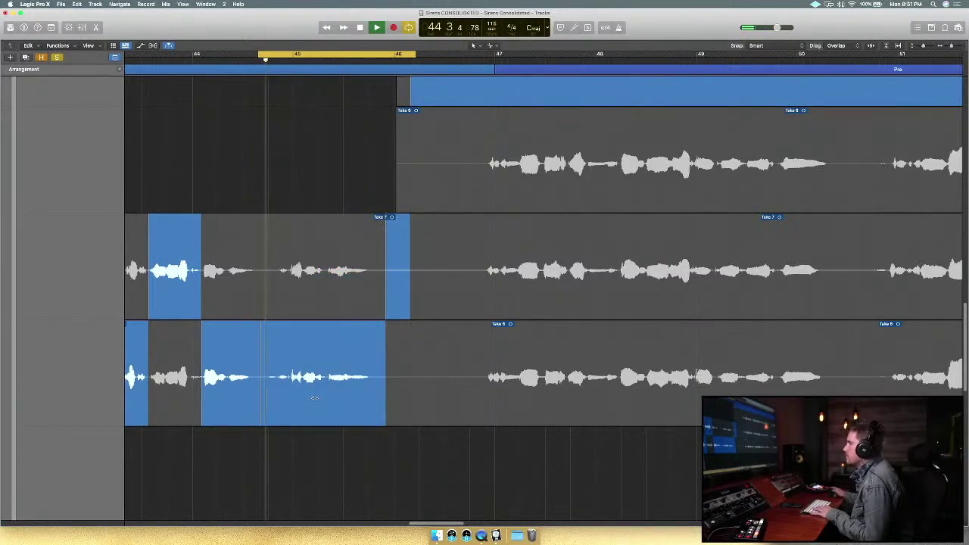
key(space)
Comp the closing words of the bar 45 phrase from Take 7, play them, and fill the leftover sliver with Take 7.
drag(327, 281, 382, 281)
key(space)
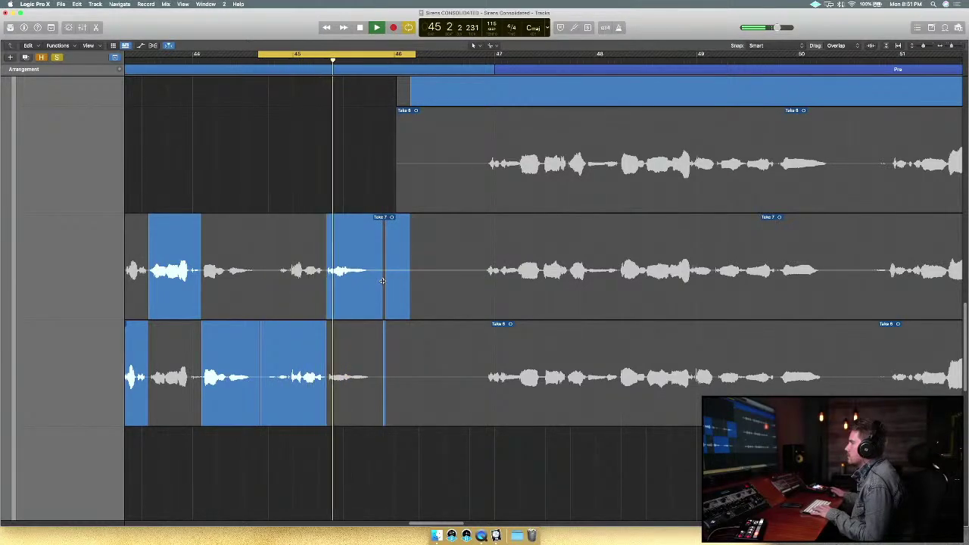
key(space)
mouse_move(383, 281)
mouse_down()
mouse_move(390, 280)
mouse_move(370, 287)
mouse_up()
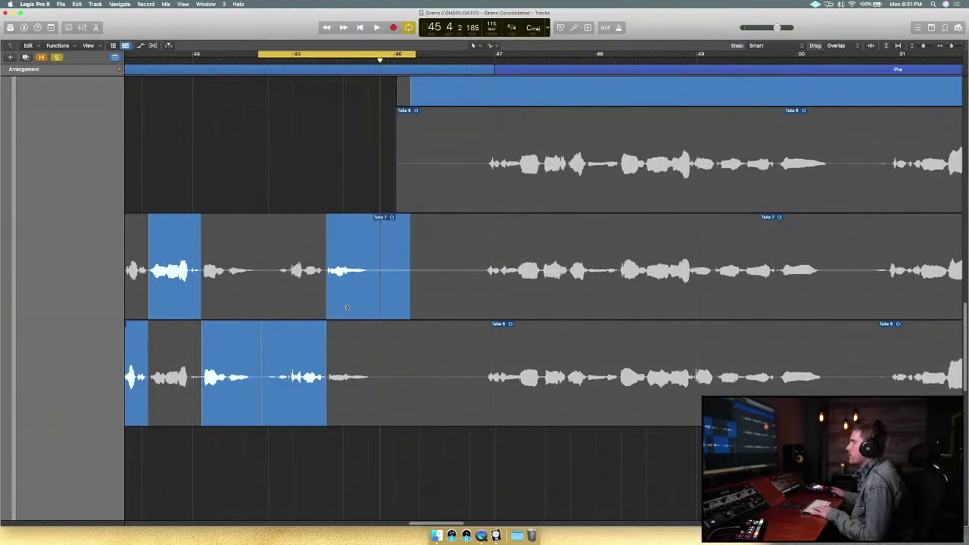
Turn on the Lead Vocal's pitch correction, Channel EQ and UAD inserts plus both sends, and listen to the looped phrase.
key(x)
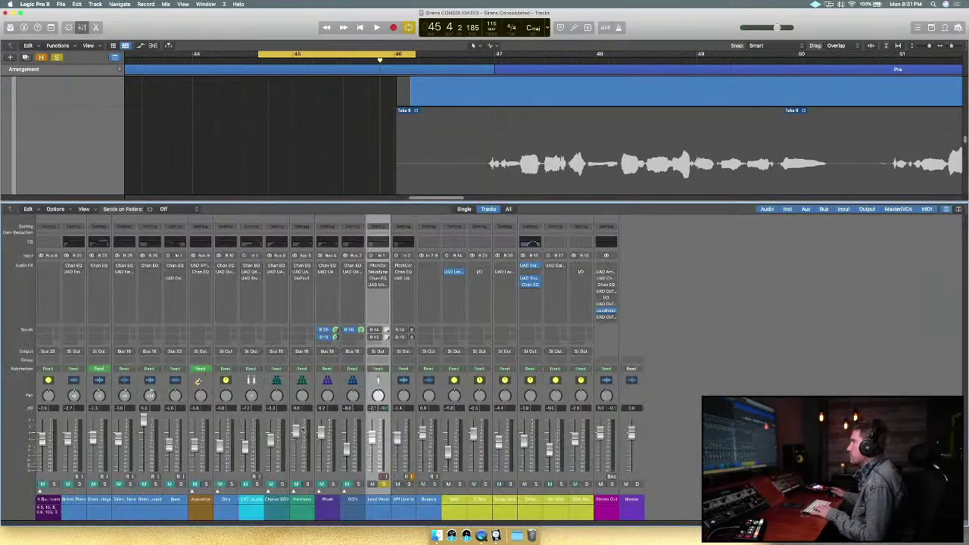
click(372, 286)
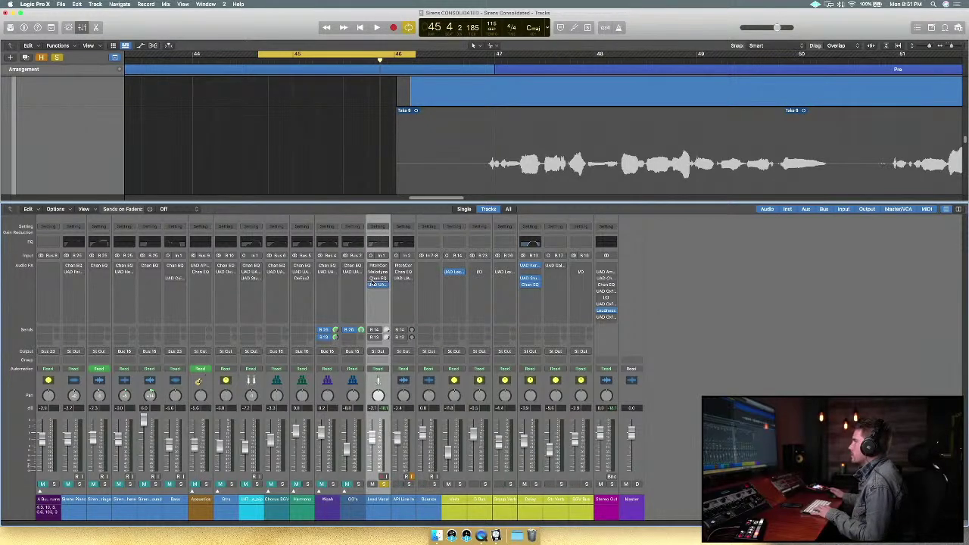
click(372, 279)
click(372, 266)
click(371, 330)
click(371, 339)
click(371, 340)
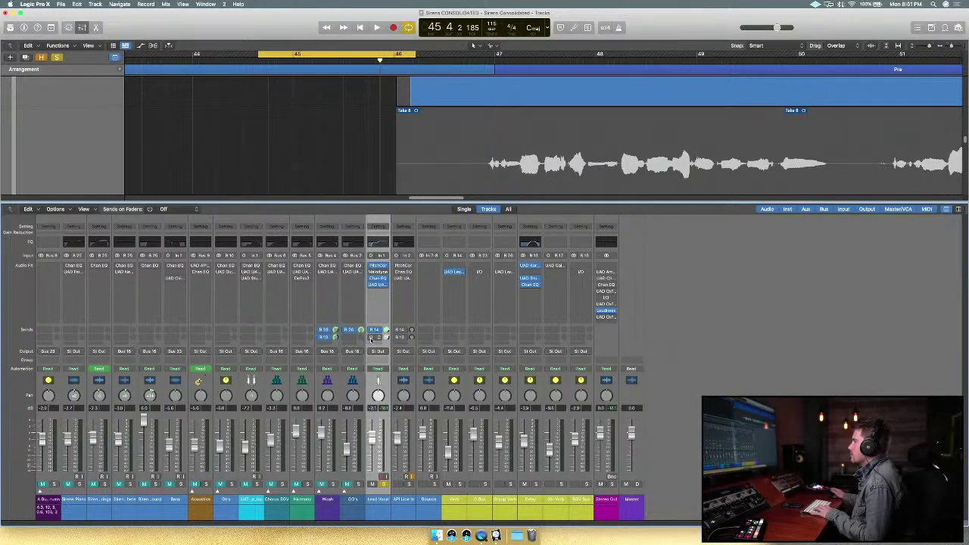
key(space)
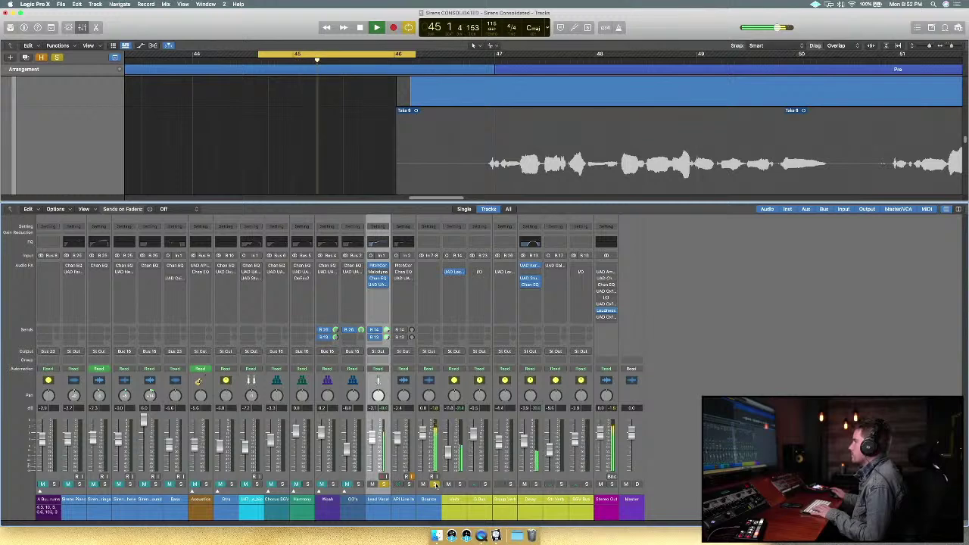
key(space)
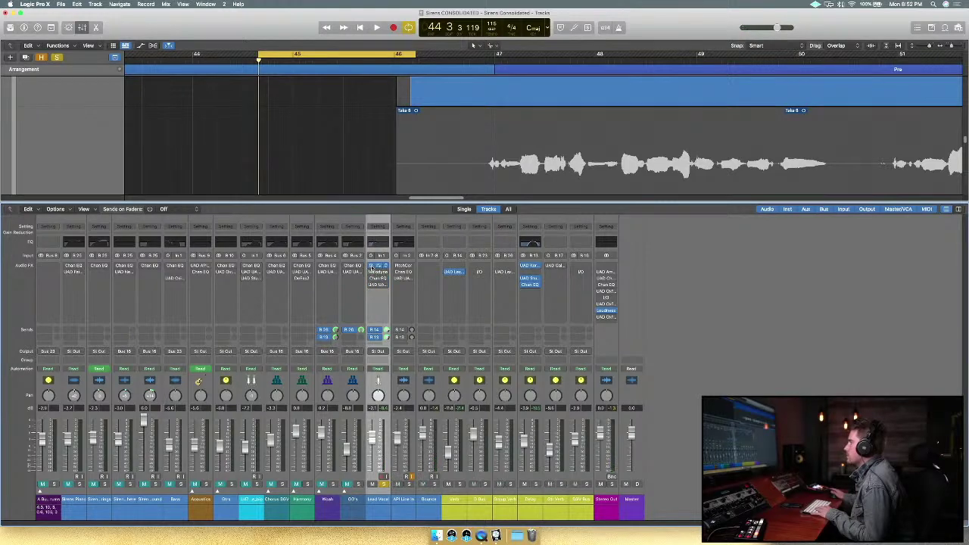
Set the loop range from about bar 46 beat 3 to bar 50 beat 4 and switch off the Lead Vocal's two sends.
click(356, 54)
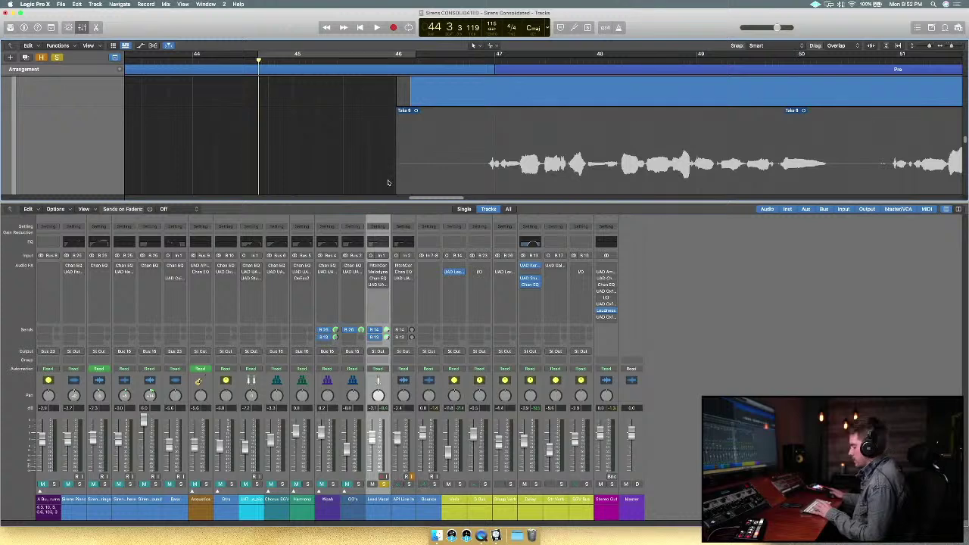
key(x)
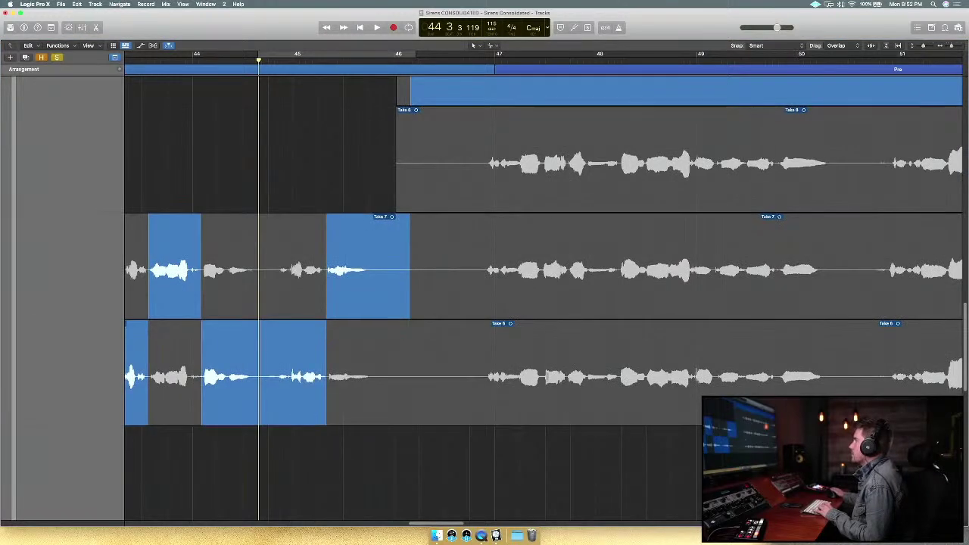
scroll(666, 470, right, 5)
scroll(665, 469, down, 2)
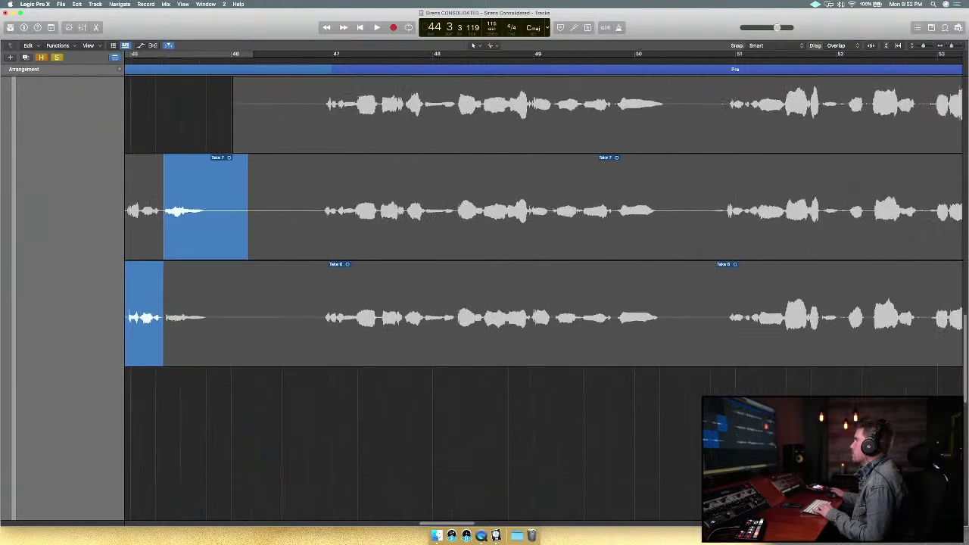
drag(244, 56, 669, 55)
key(x)
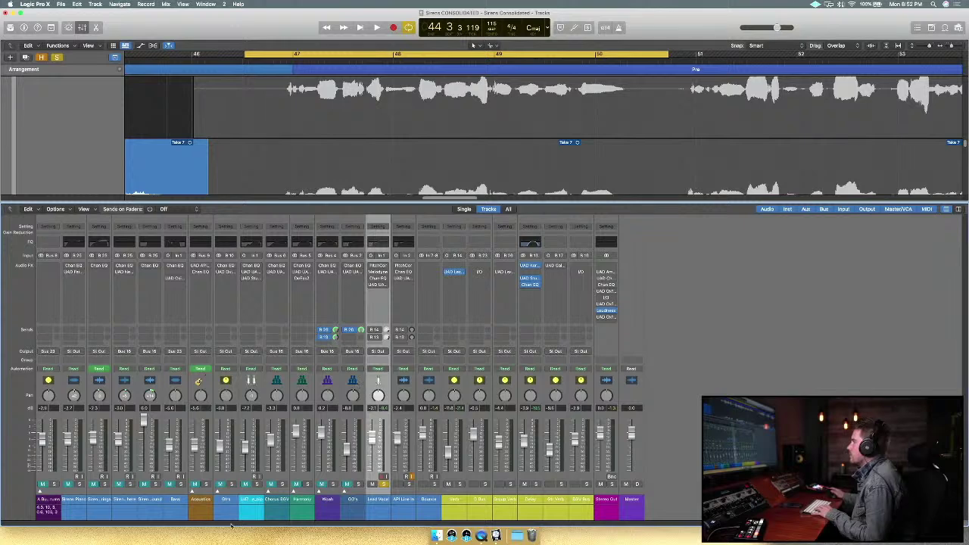
click(84, 29)
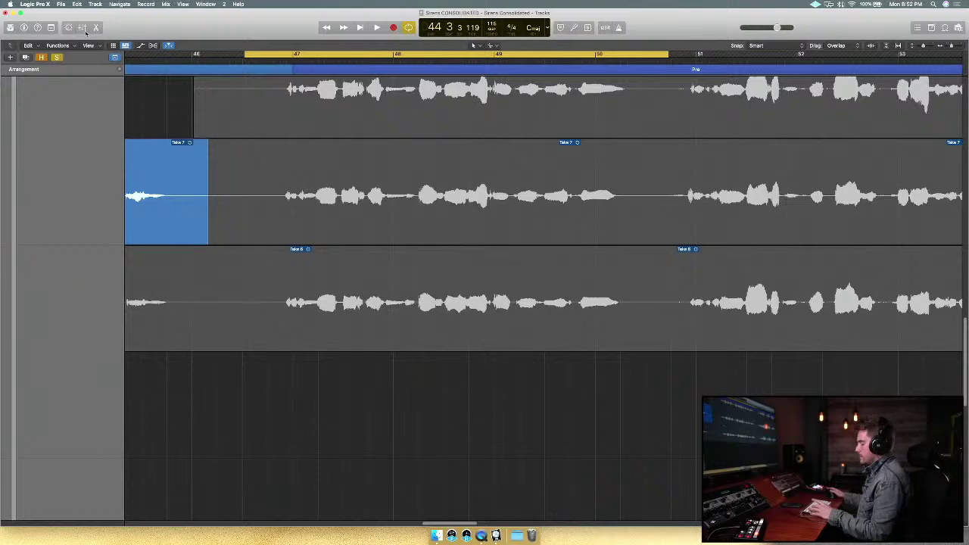
Comp the phrase from about bar 46 beat 4 to bar 50 beat 2 from Take 2, tightening its start, and play it.
scroll(389, 311, down, 10)
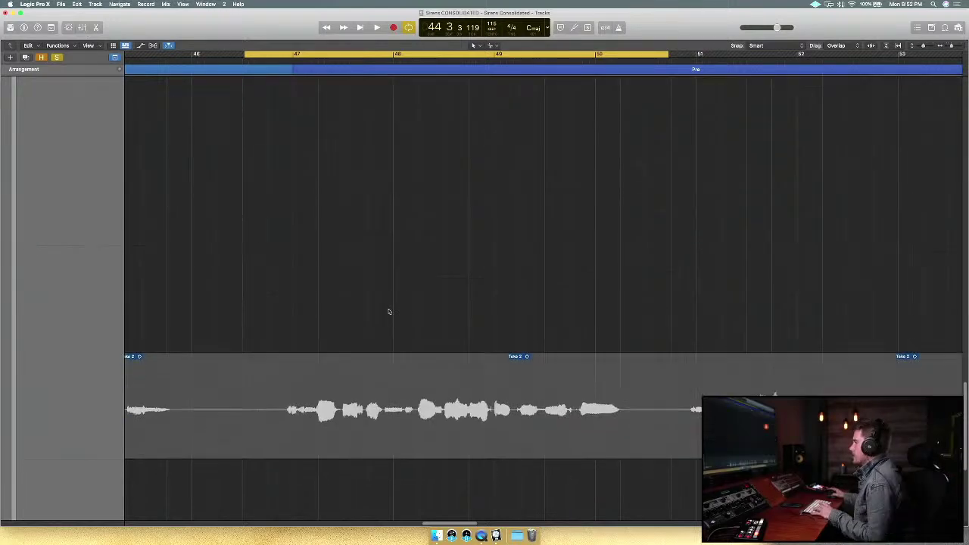
scroll(388, 309, up, 3)
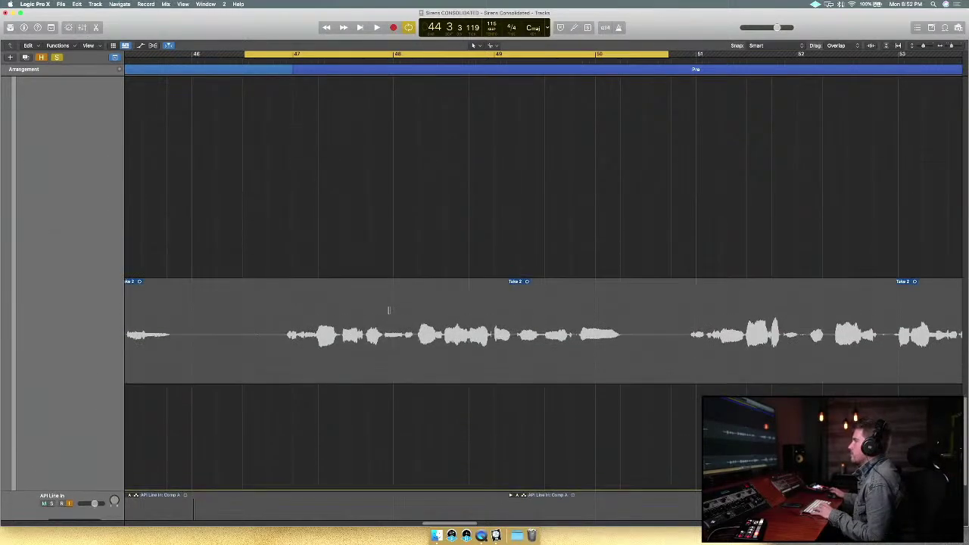
drag(263, 353, 641, 361)
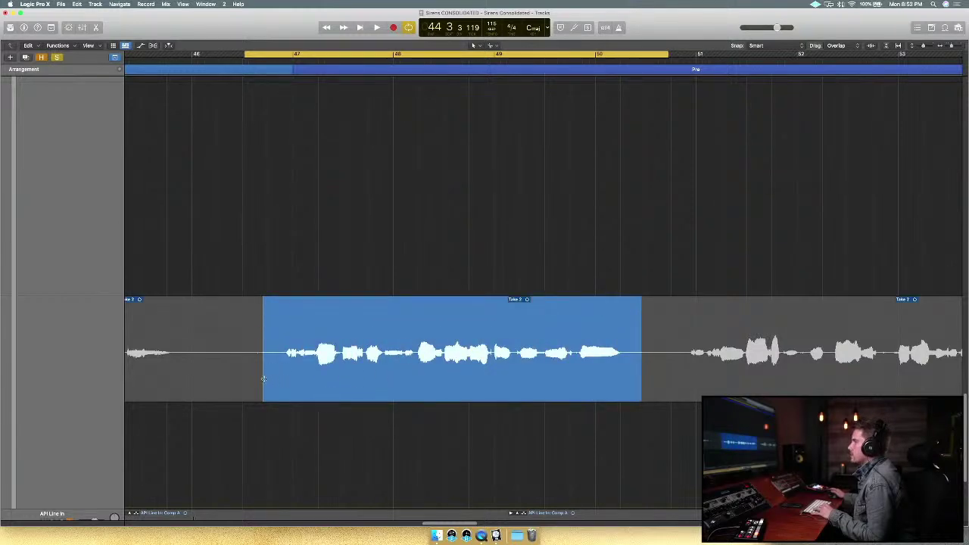
drag(263, 379, 271, 379)
key(space)
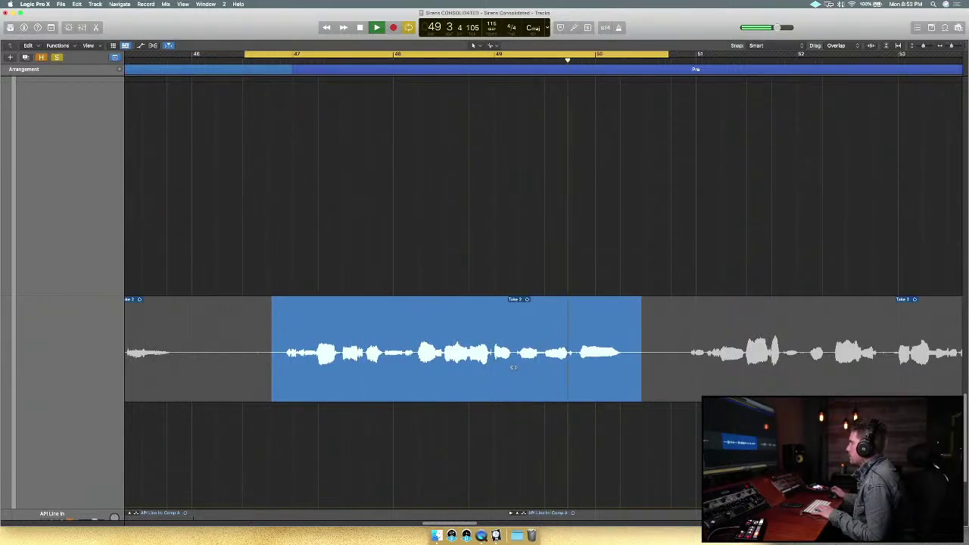
key(space)
scroll(513, 367, up, 2)
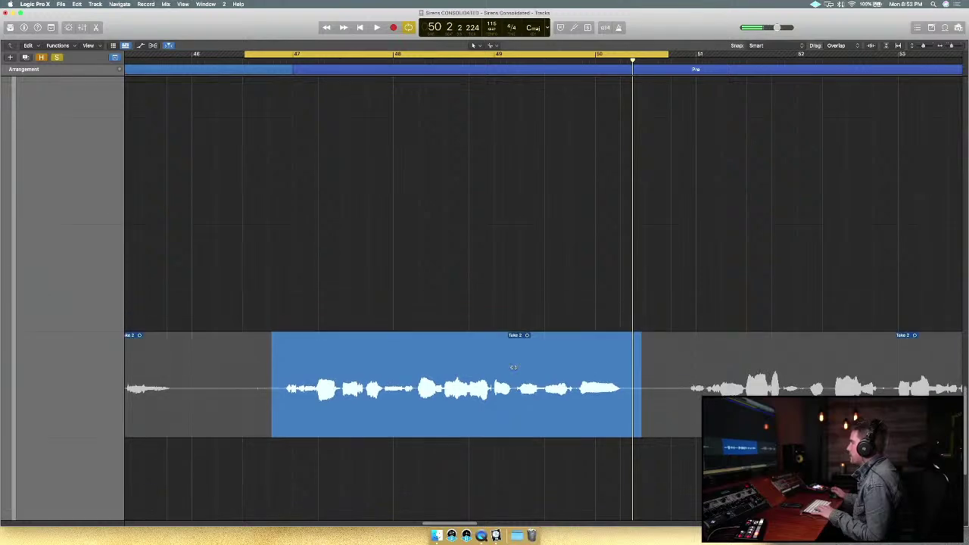
Comp the bar 47 phrase from Take 6, play it, and extend the section's end to about the middle of bar 50 beat 3.
scroll(513, 368, up, 5)
key(space)
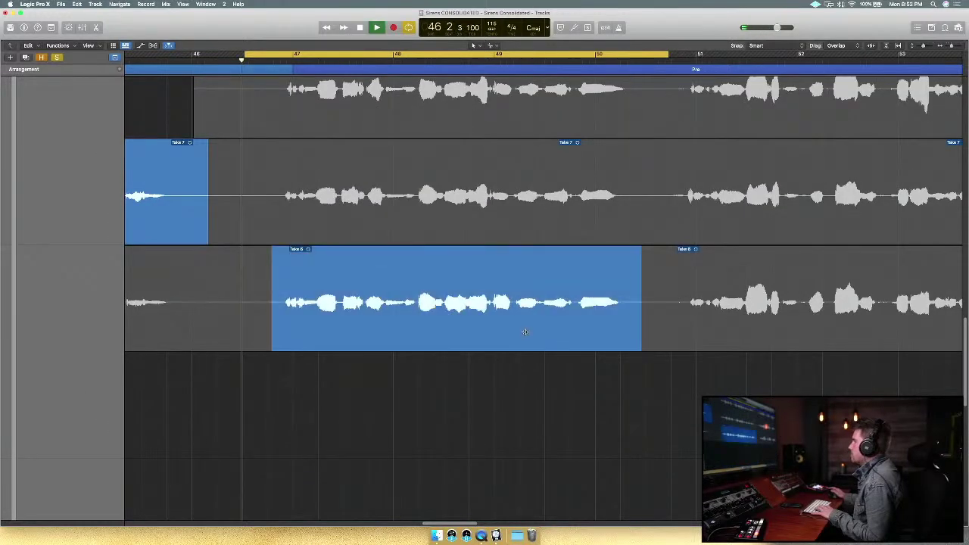
drag(637, 318, 660, 317)
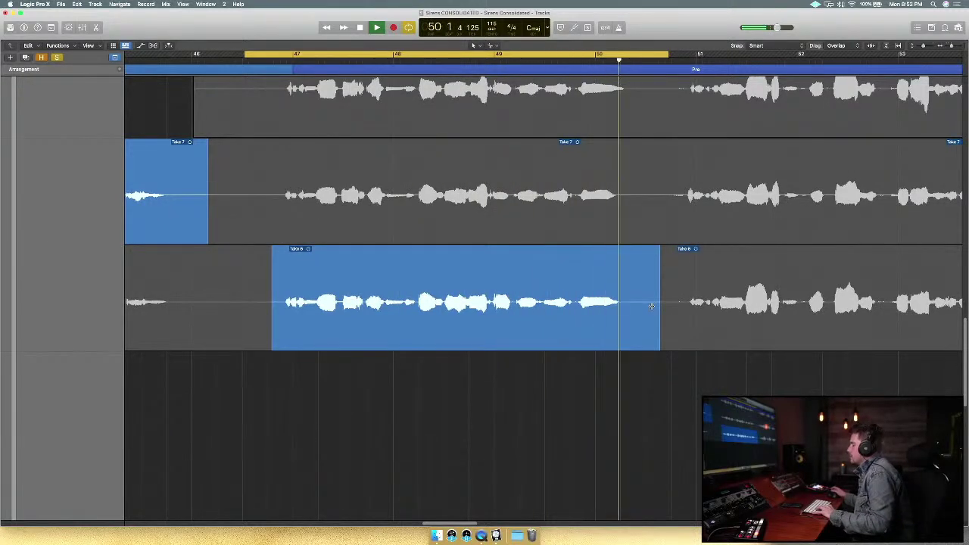
Audition the same bar 47 to 50 phrase from Take 7 and Take 8 while the loop plays.
scroll(649, 303, up, 3)
click(642, 268)
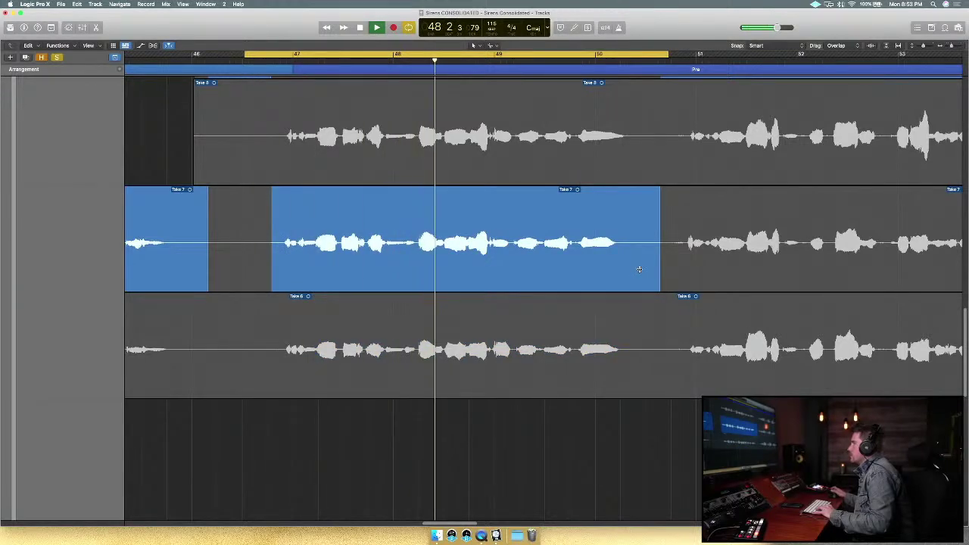
scroll(639, 269, up, 4)
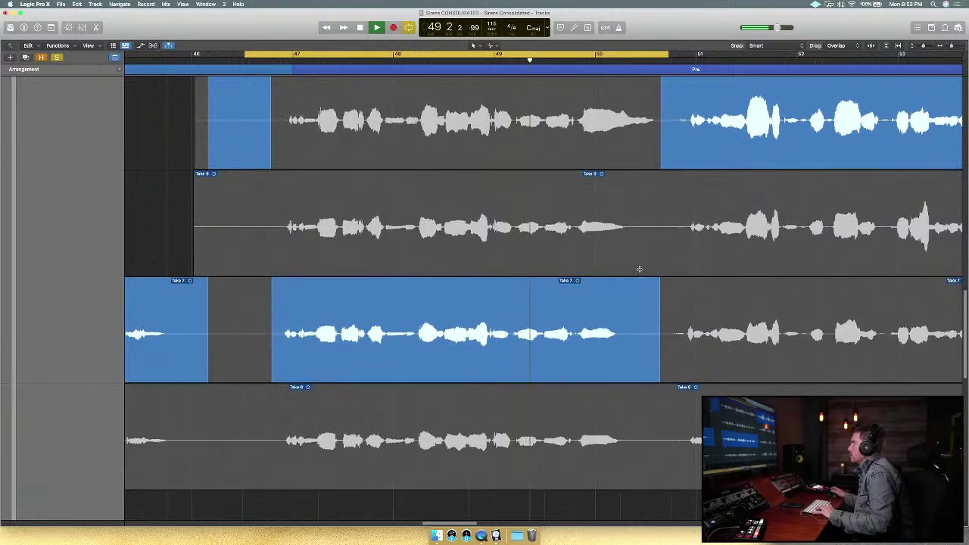
scroll(639, 269, up, 2)
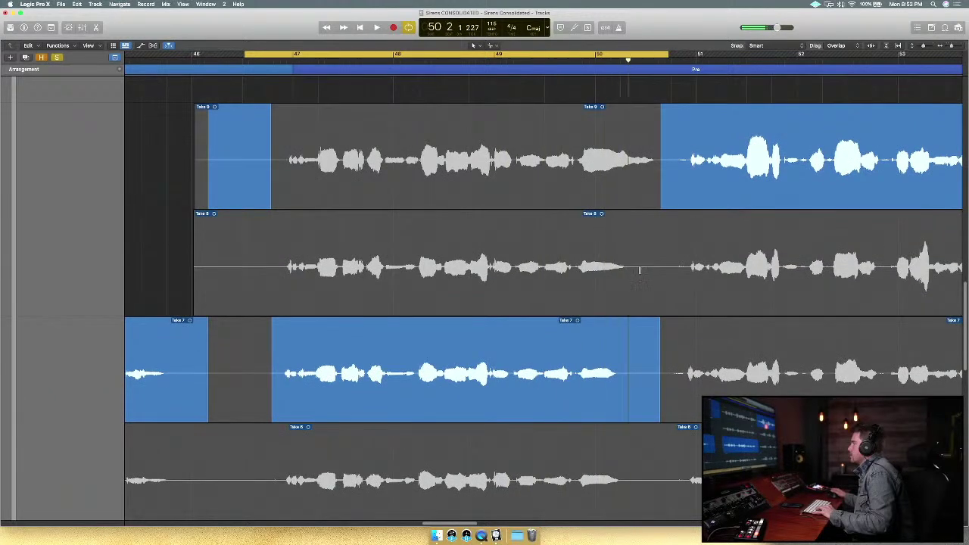
click(640, 269)
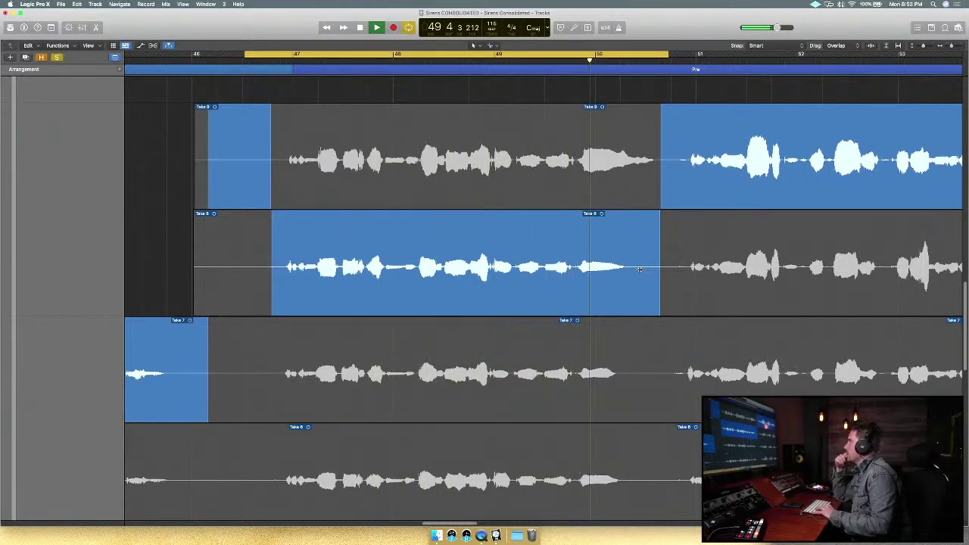
key(space)
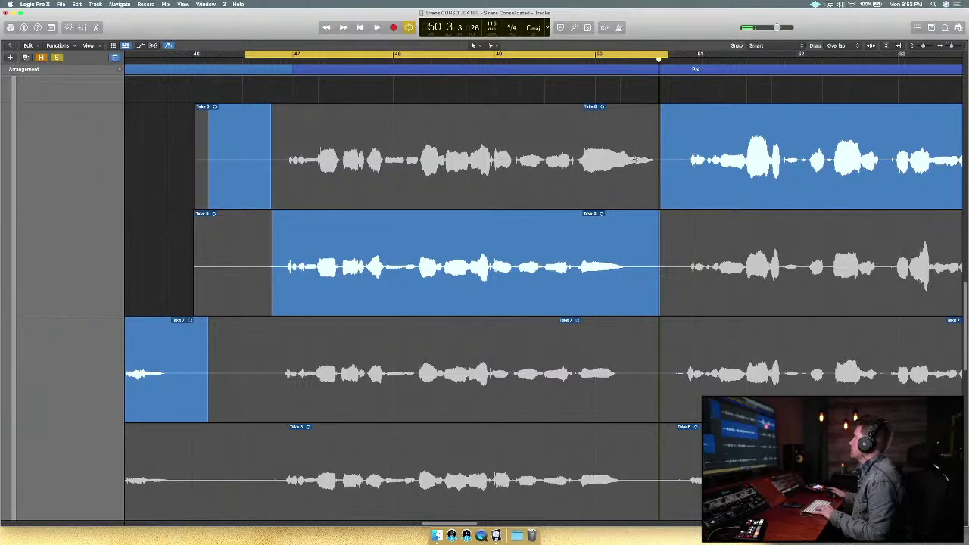
Comp the bar 47 to 50 phrase from Take 9 and play it.
click(593, 146)
key(space)
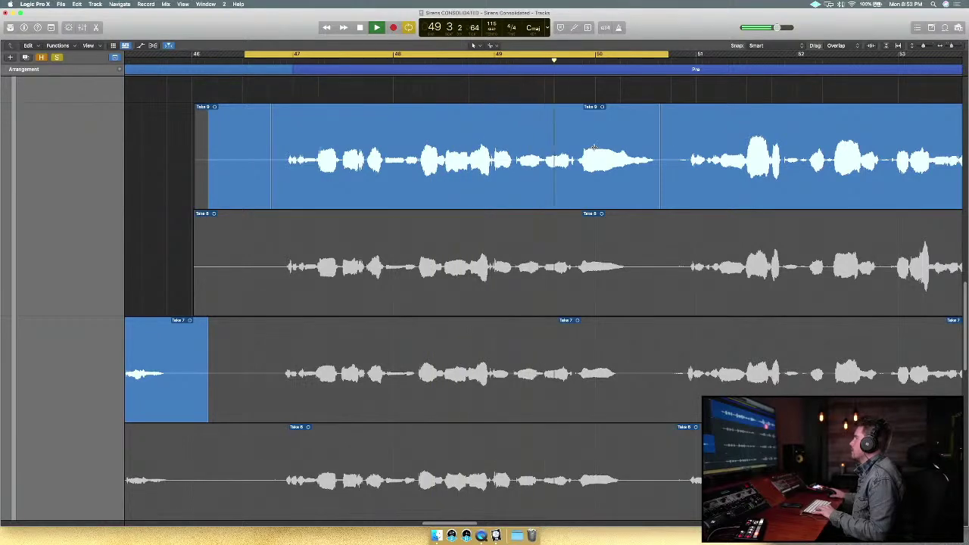
key(space)
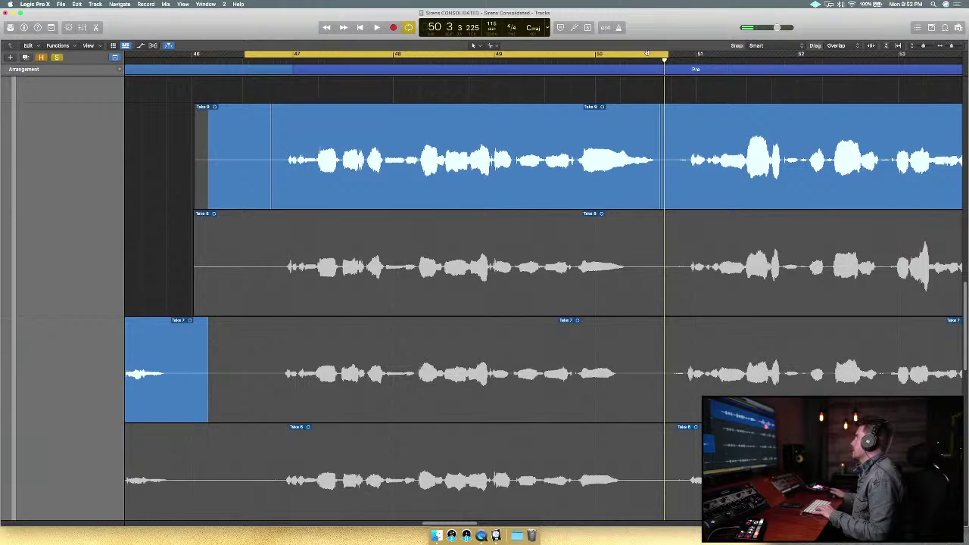
Set the loop range from about bar 50 beat 4 to bar 55 beat 2 and listen to Take 9 across it.
drag(647, 54, 892, 67)
drag(621, 54, 706, 91)
scroll(708, 91, right, 10)
scroll(707, 91, down, 4)
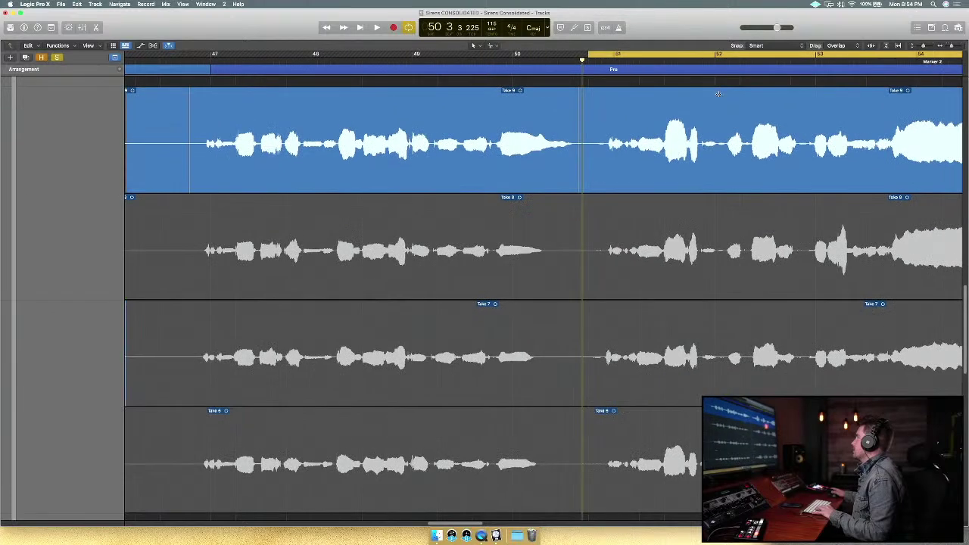
scroll(487, 293, up, 4)
scroll(488, 293, up, 4)
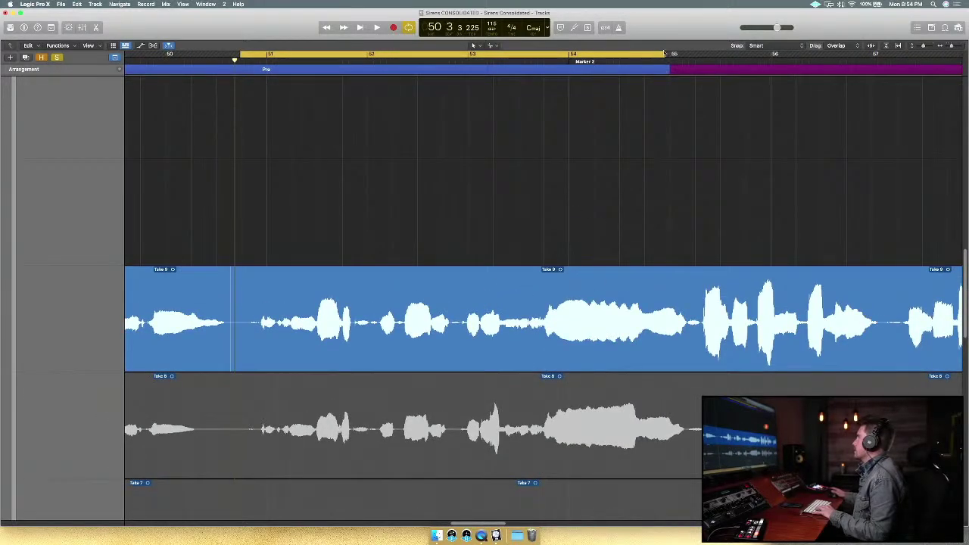
drag(666, 53, 696, 53)
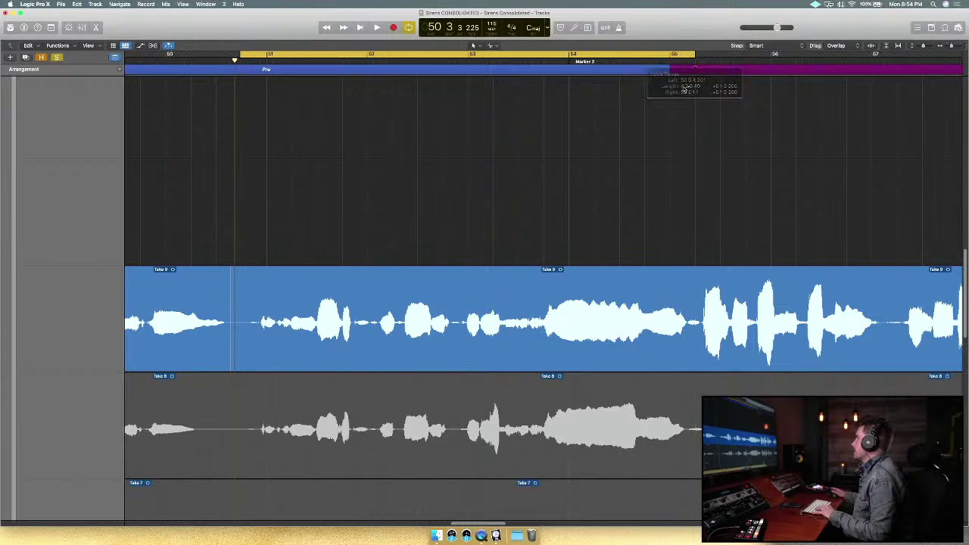
scroll(668, 354, down, 1)
scroll(669, 354, down, 3)
key(space)
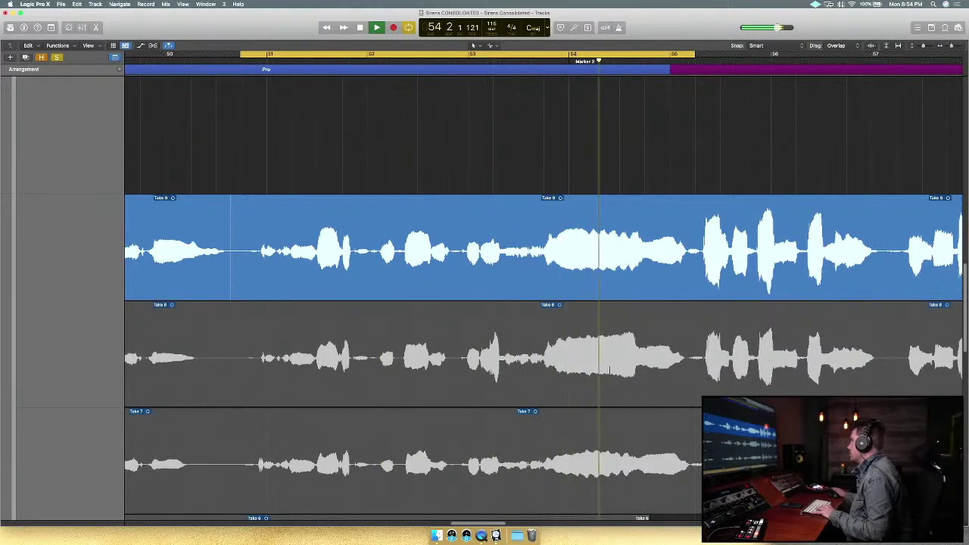
key(space)
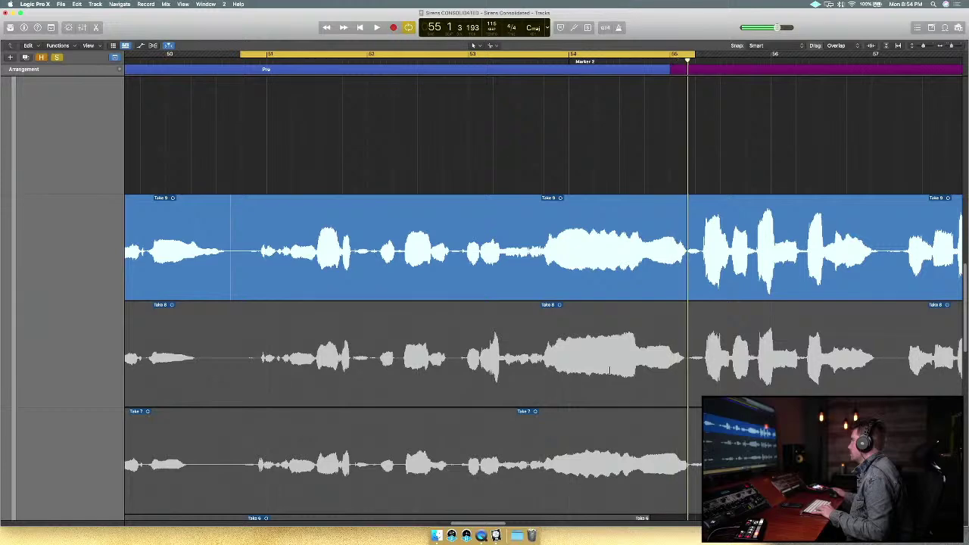
Audition the bar 51 to 55 phrase from Take 8, and replay it from near the start of bar 51.
click(610, 371)
key(space)
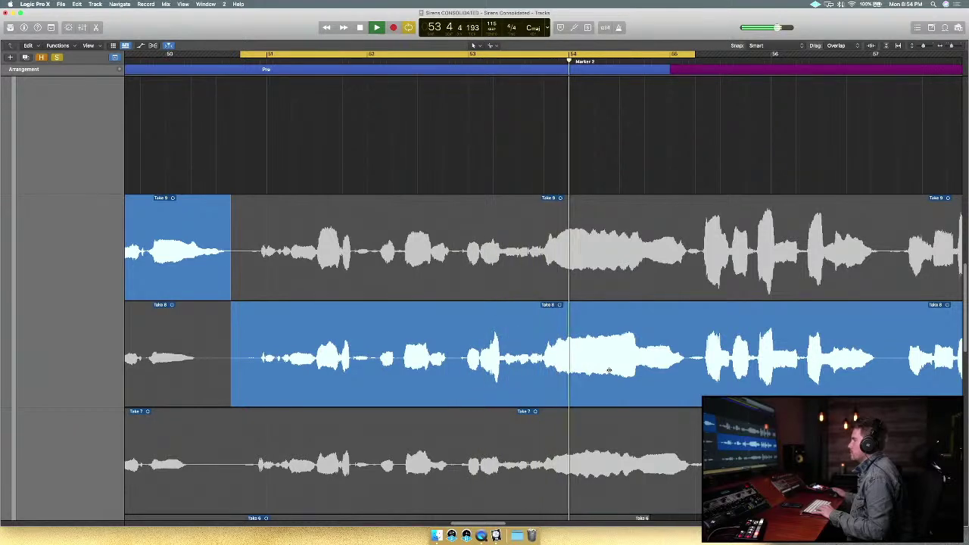
key(space)
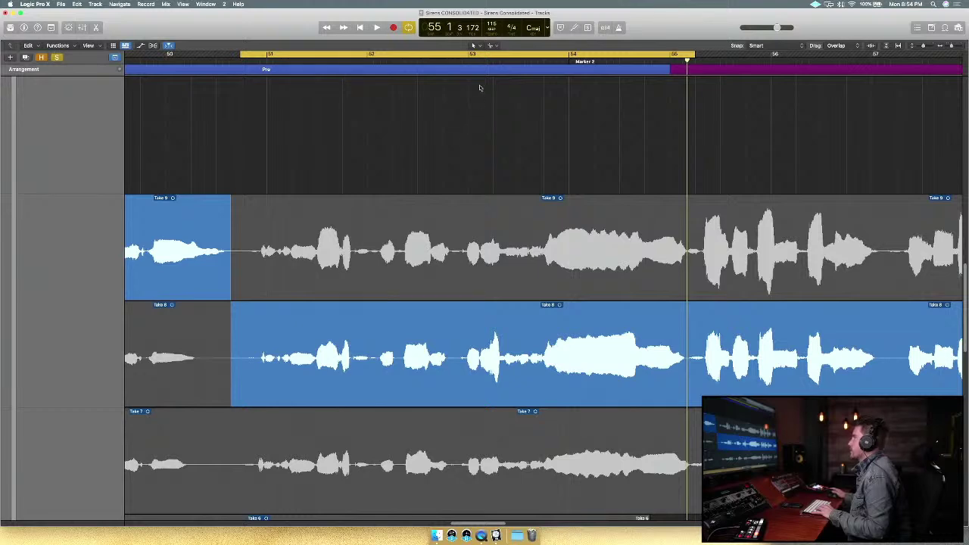
drag(475, 60, 279, 47)
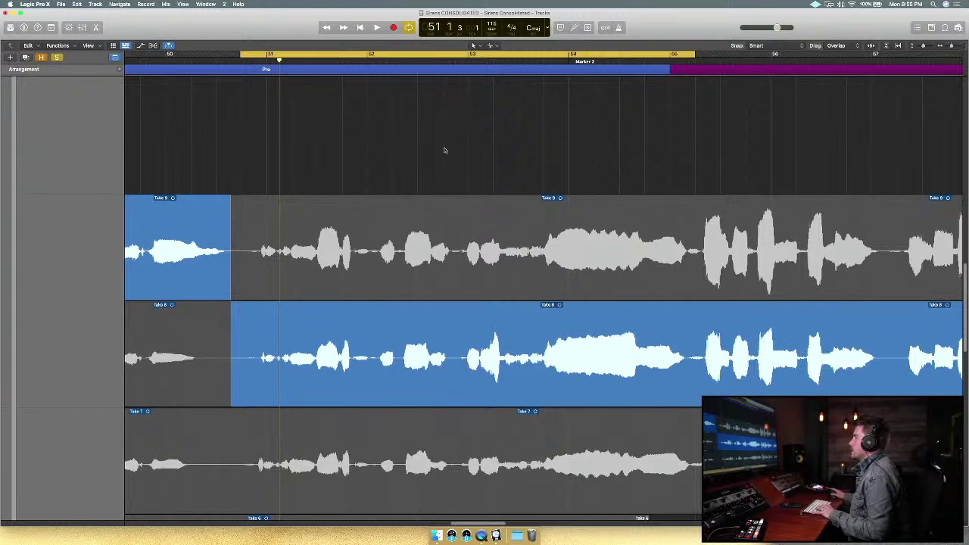
key(space)
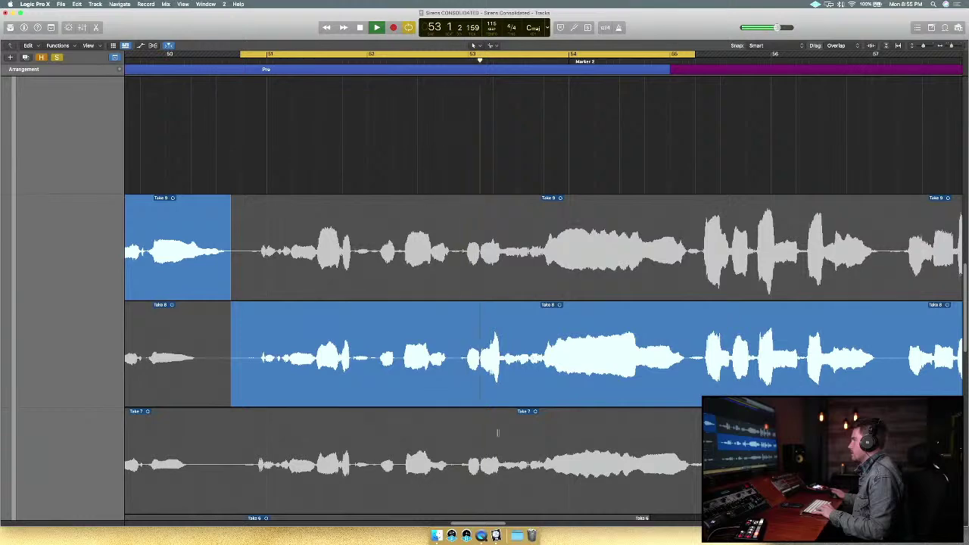
key(space)
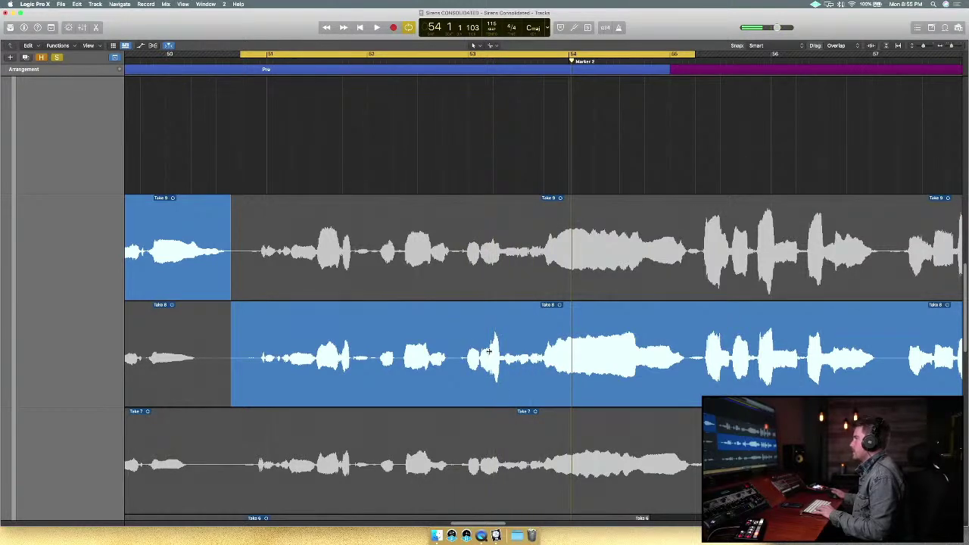
Return the bar 51 to 55 phrase to Take 9 and listen to it for comparison.
click(390, 227)
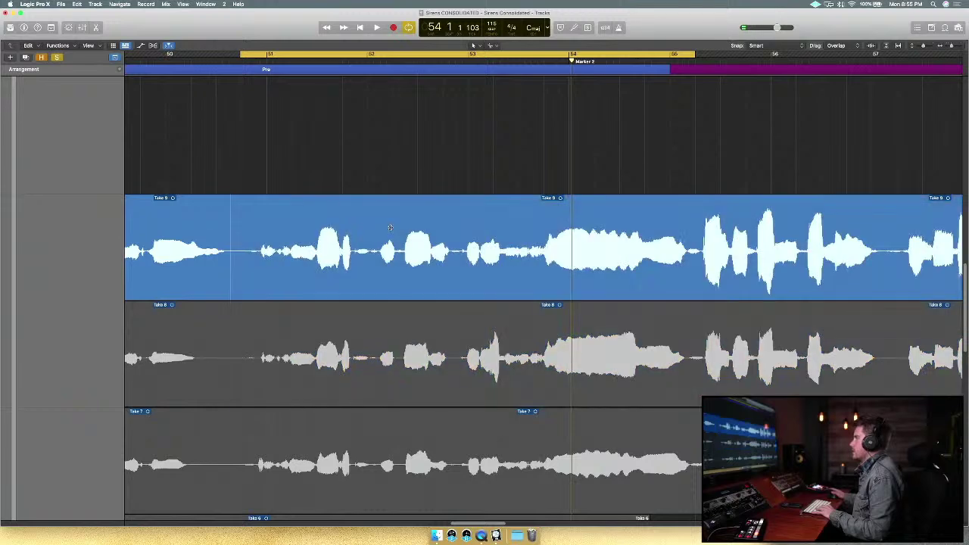
key(space)
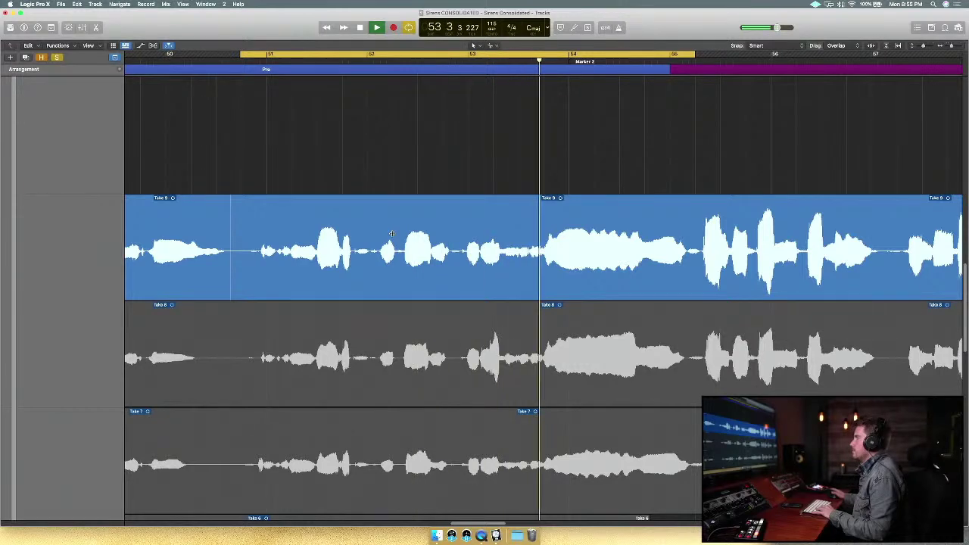
key(space)
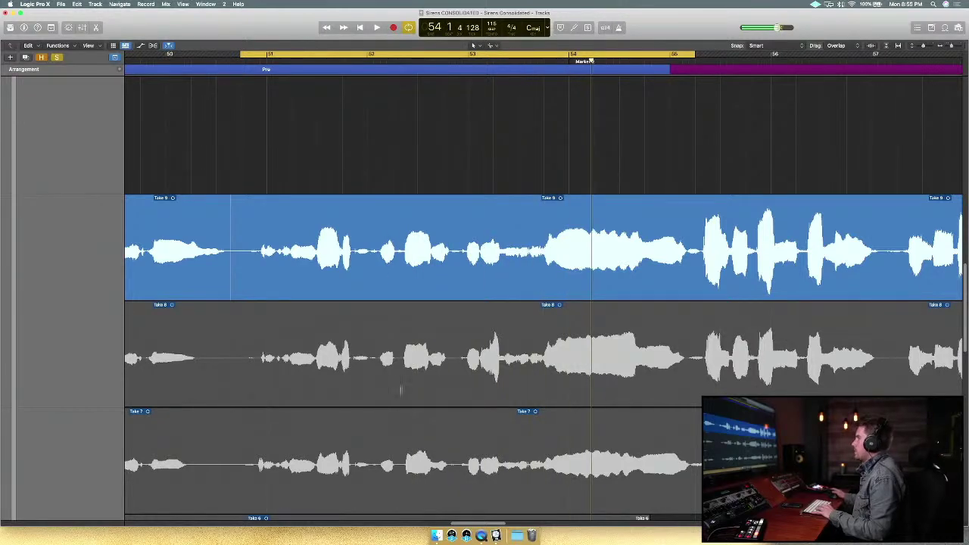
Comp the section from about bar 50 beat 3 onward from Take 7 and play the looped phrase.
click(418, 441)
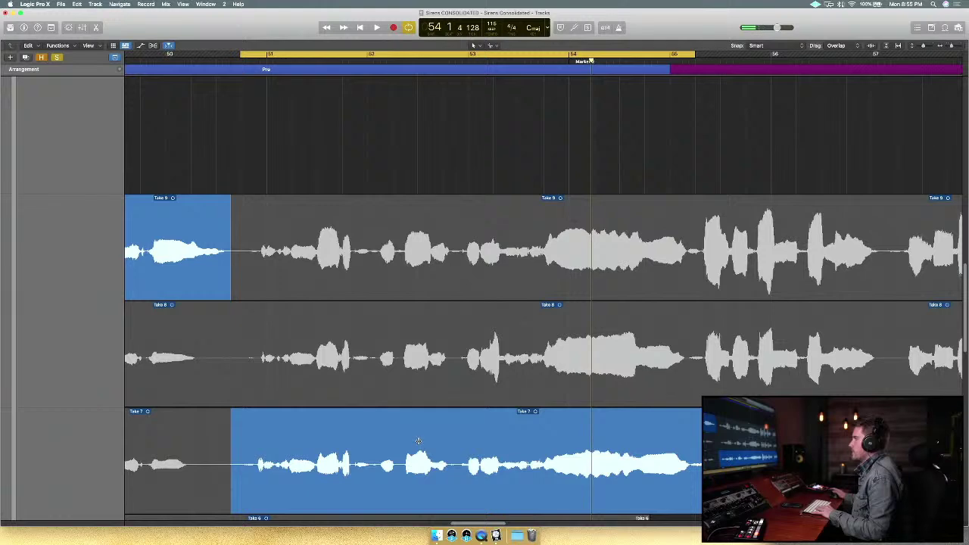
scroll(418, 440, down, 1)
key(space)
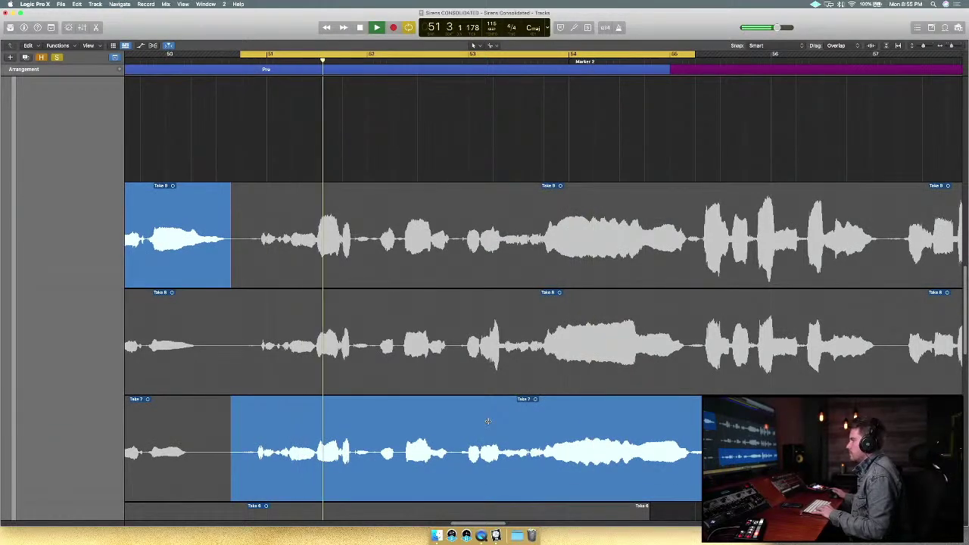
scroll(487, 421, down, 6)
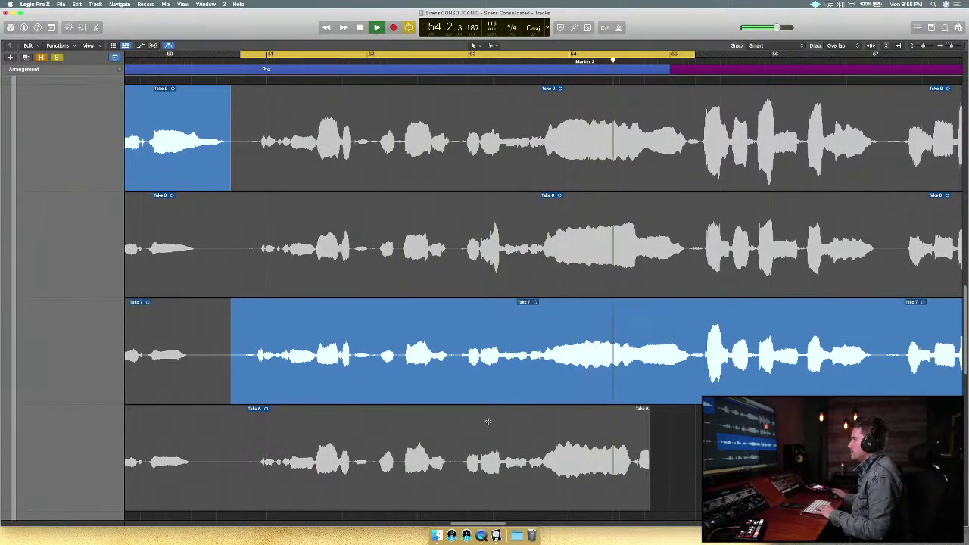
key(space)
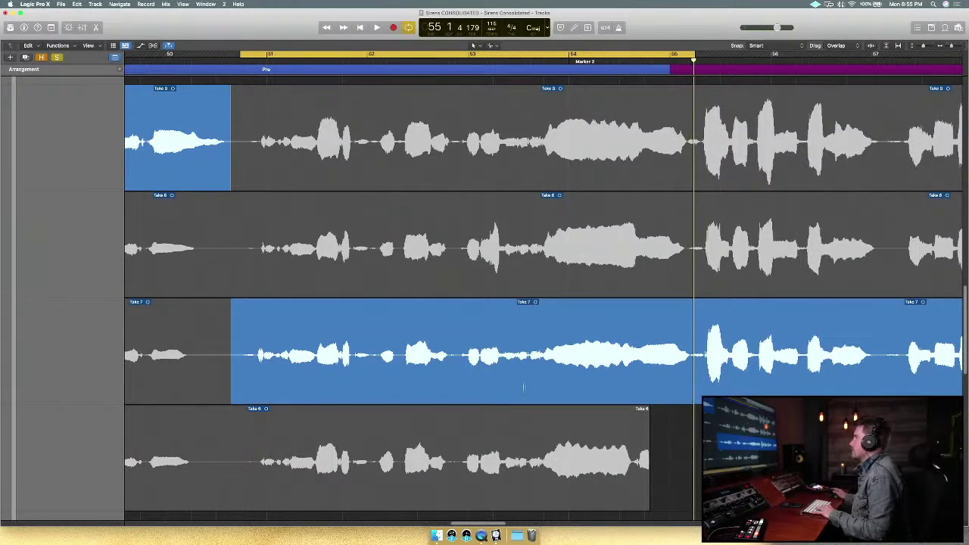
Comp the phrase from Take 6 up to that take's end near bar 54 beat 4, and listen while looking through the other takes.
click(447, 424)
key(space)
scroll(448, 423, down, 5)
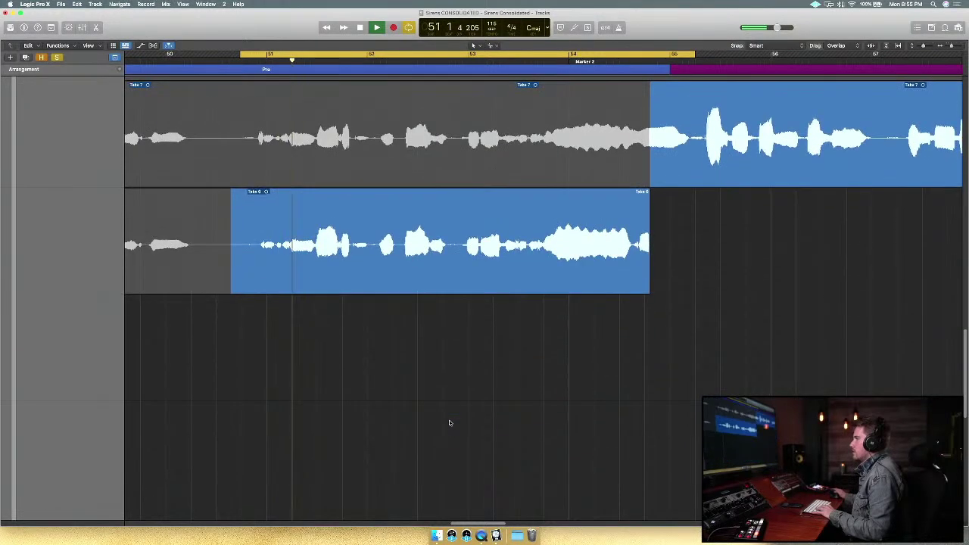
scroll(451, 420, down, 8)
scroll(452, 417, down, 3)
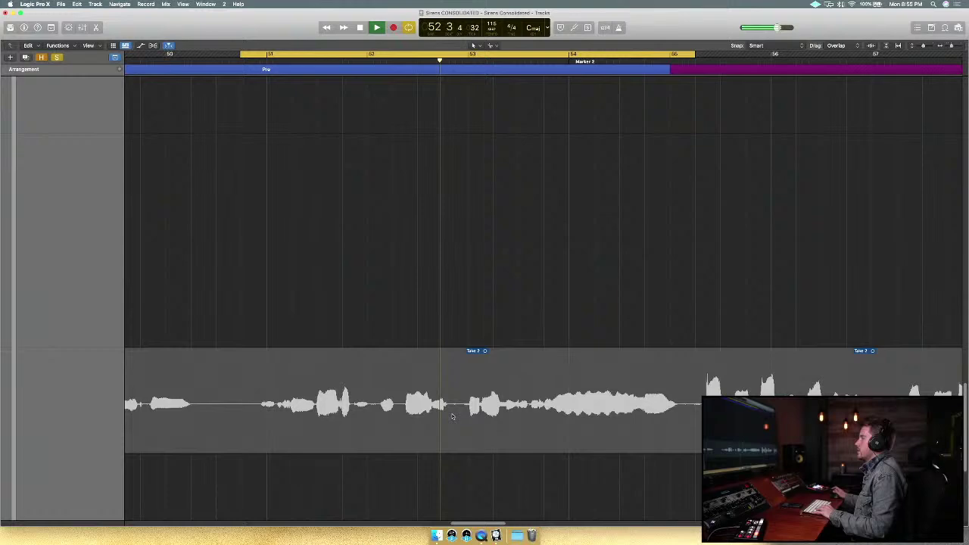
scroll(452, 417, up, 6)
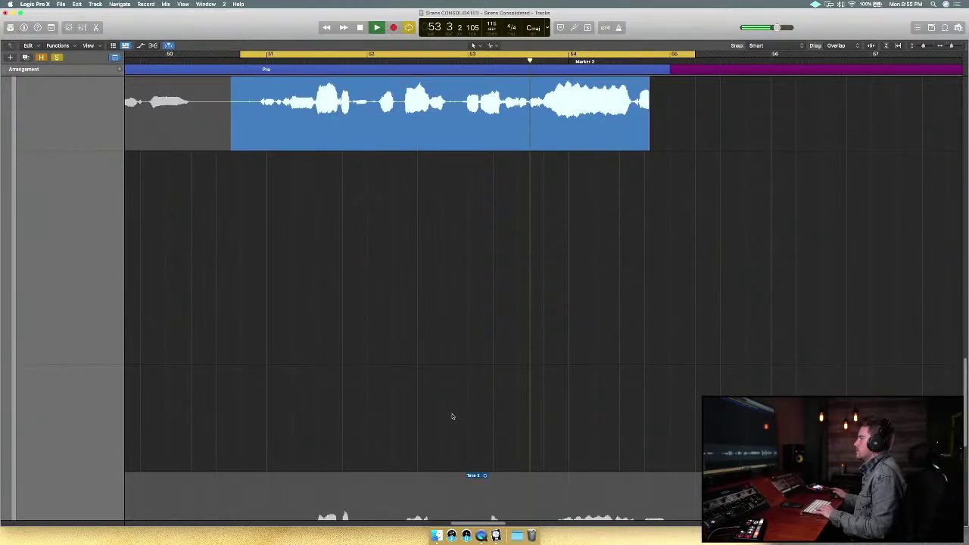
scroll(452, 416, up, 5)
Comp the phrase before the bar 54 split from Take 9, keeping Take 7 for the tail, and play it.
click(468, 364)
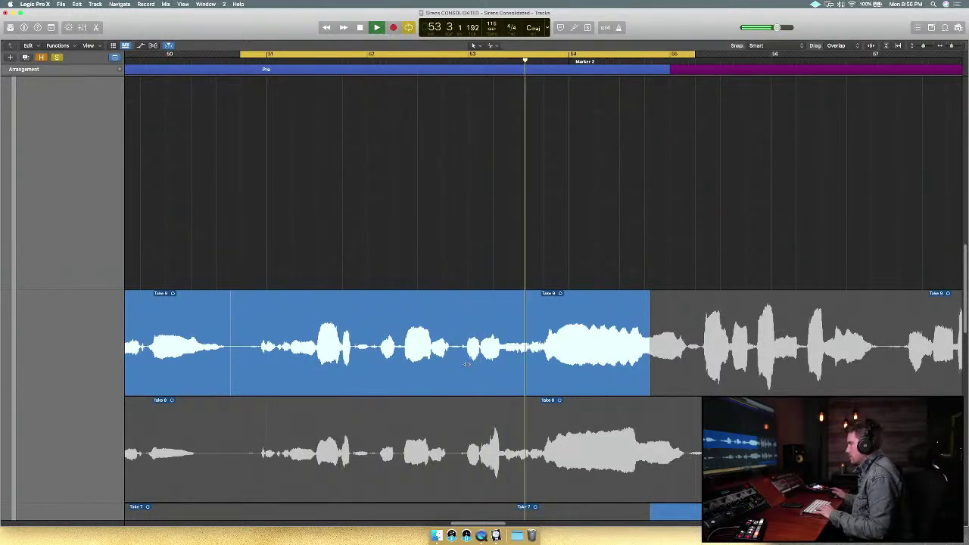
scroll(572, 408, down, 1)
scroll(572, 407, down, 2)
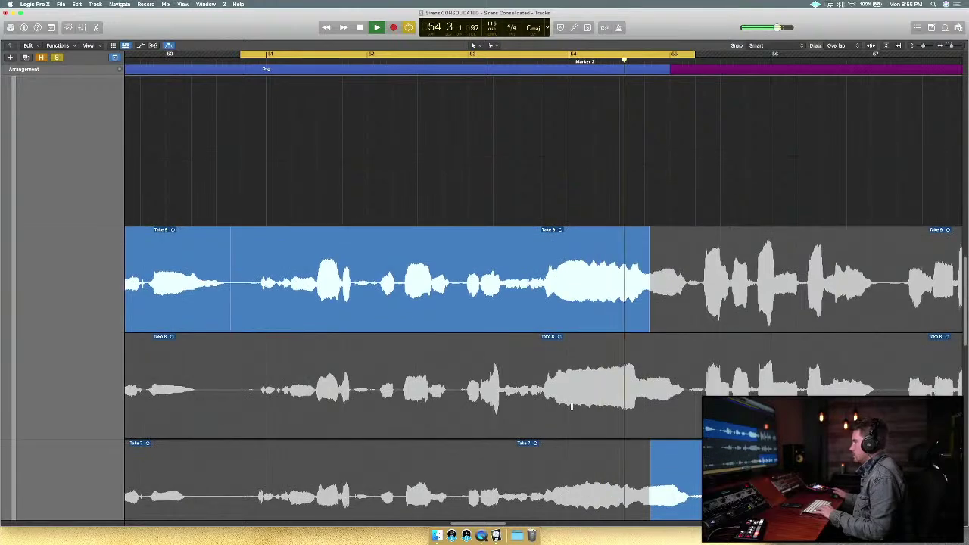
key(space)
Move the Take 9 to Take 7 edit point to just before bar 54 beat 4, turn looping off, and play across the transition.
drag(649, 483, 640, 484)
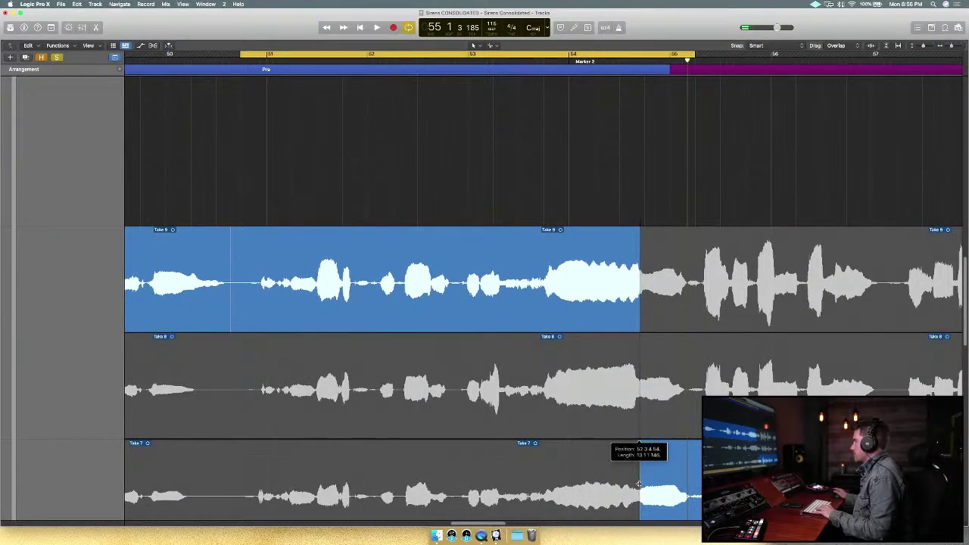
click(580, 55)
click(563, 59)
key(space)
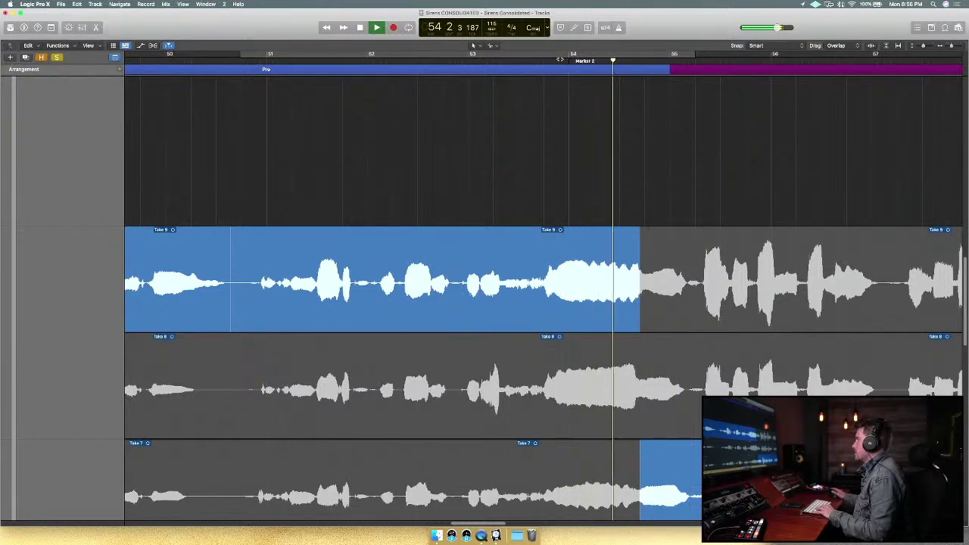
key(space)
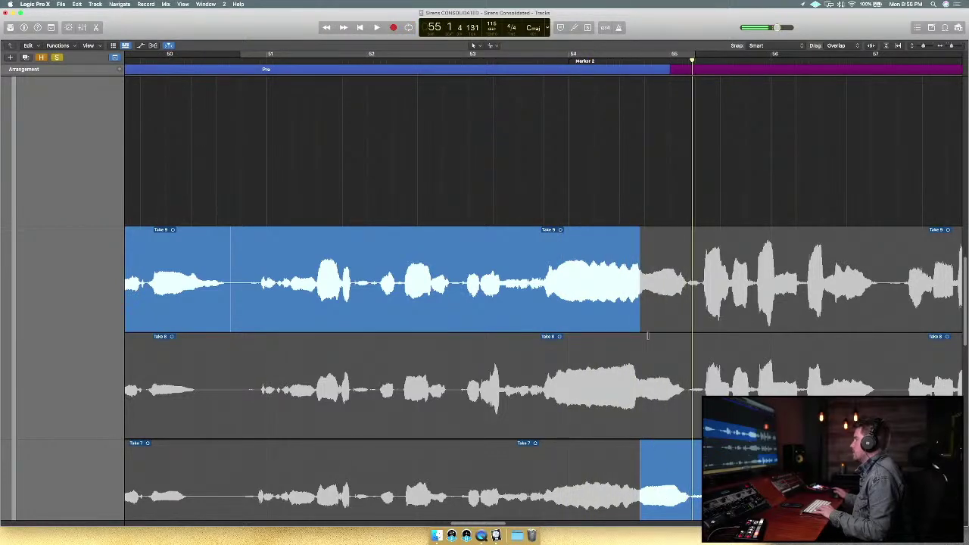
scroll(615, 134, right, 5)
scroll(615, 133, down, 2)
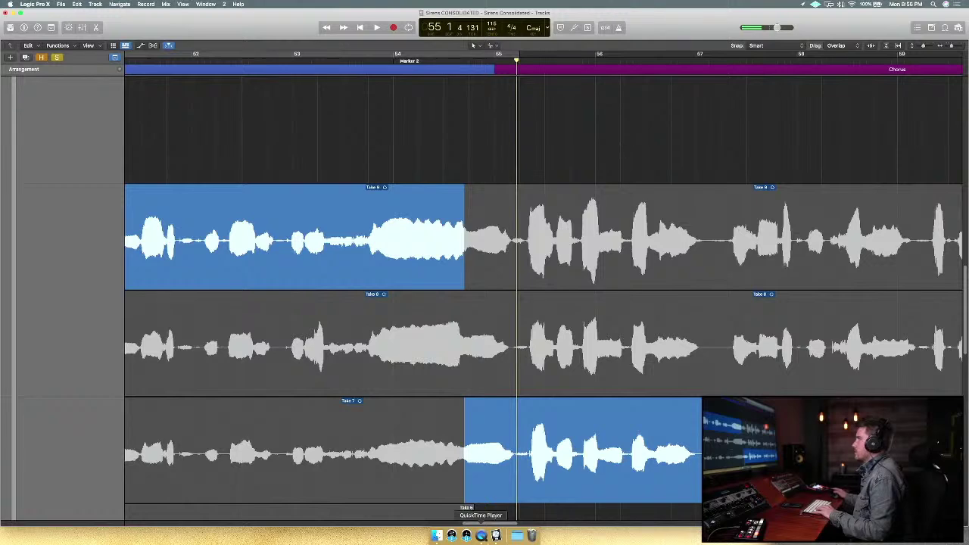
Move the Take 9 to Take 7 edit point to between beats 1 and 2 of bar 55 and play across the transition.
drag(467, 486, 456, 485)
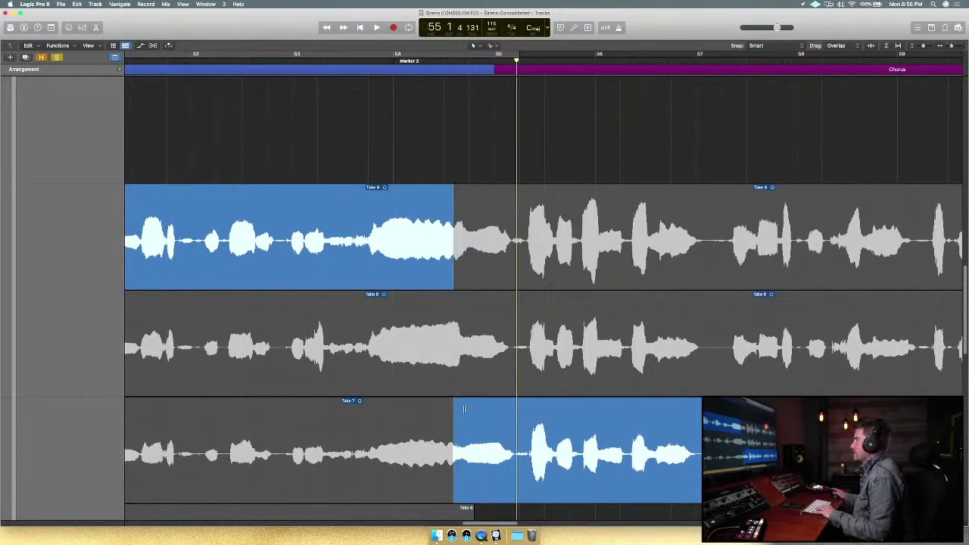
drag(458, 479, 492, 479)
double_click(425, 63)
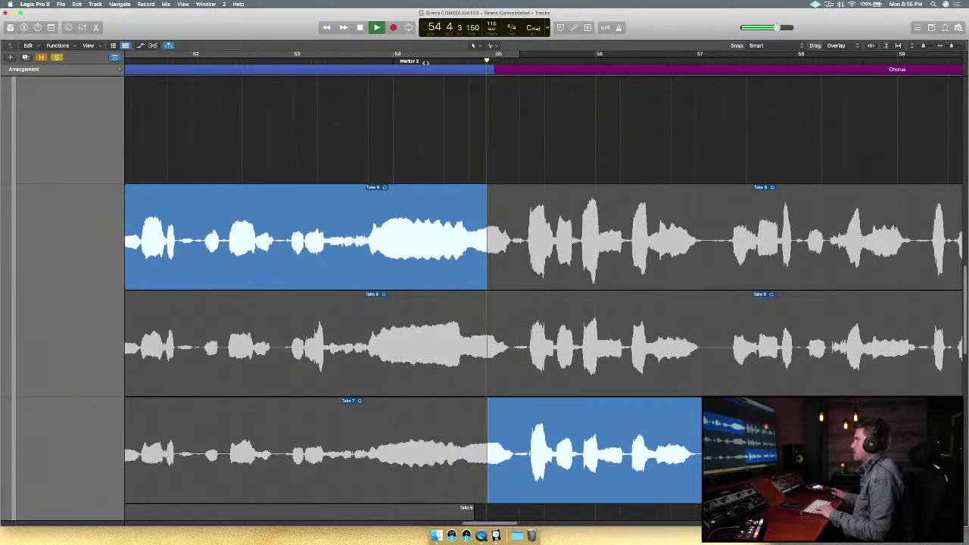
drag(484, 267, 514, 268)
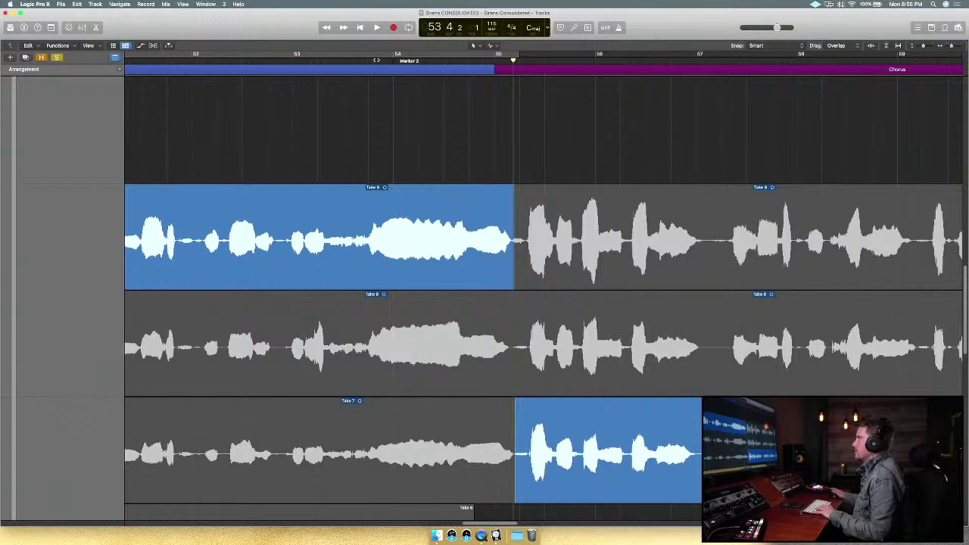
key(space)
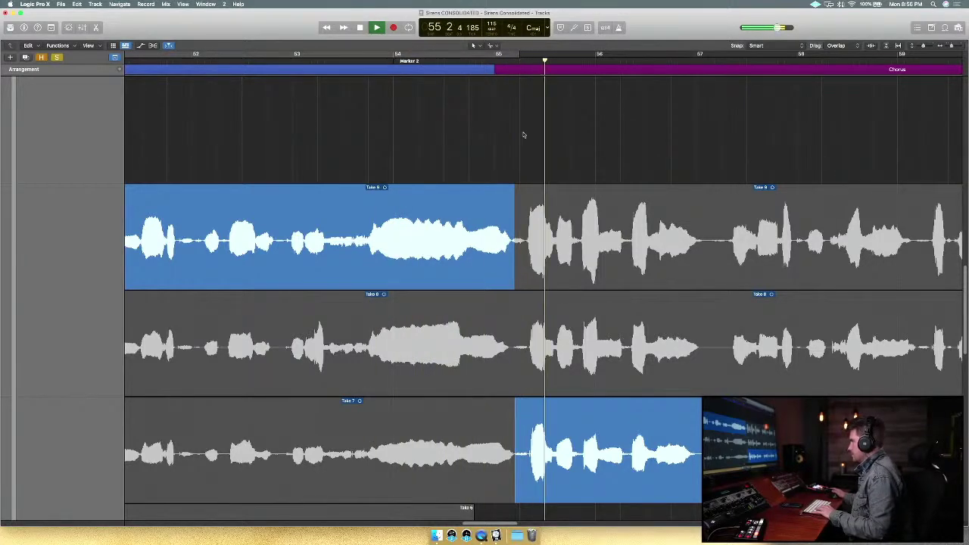
Loop the first chorus phrase from bar 55 to bar 57 beat 2, comp it from Take 8 and play it.
scroll(515, 302, down, 3)
scroll(516, 303, right, 5)
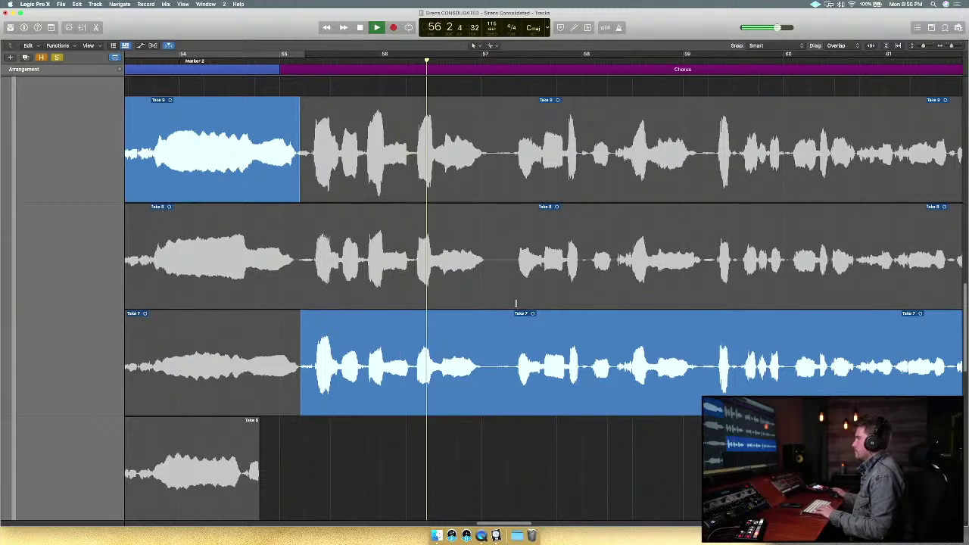
key(space)
drag(300, 54, 510, 65)
click(399, 236)
key(space)
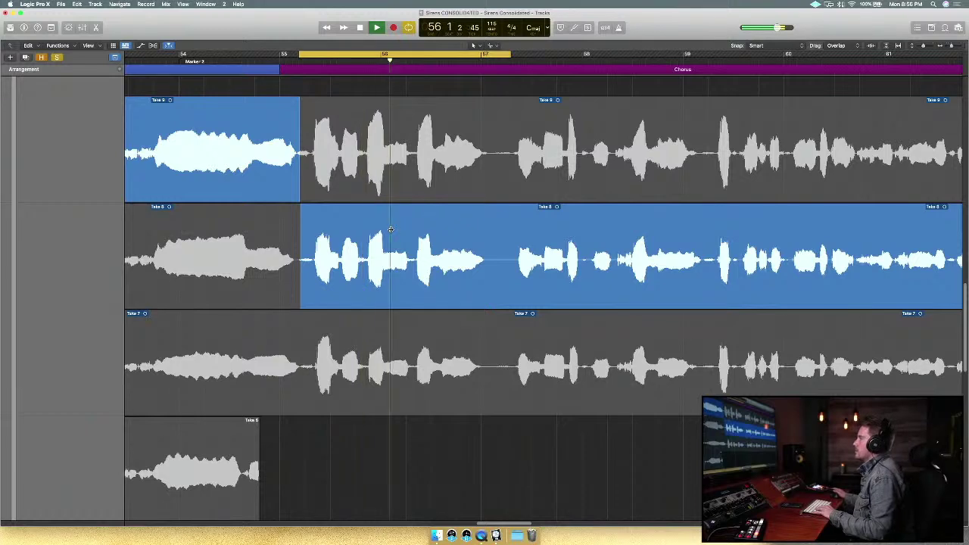
key(space)
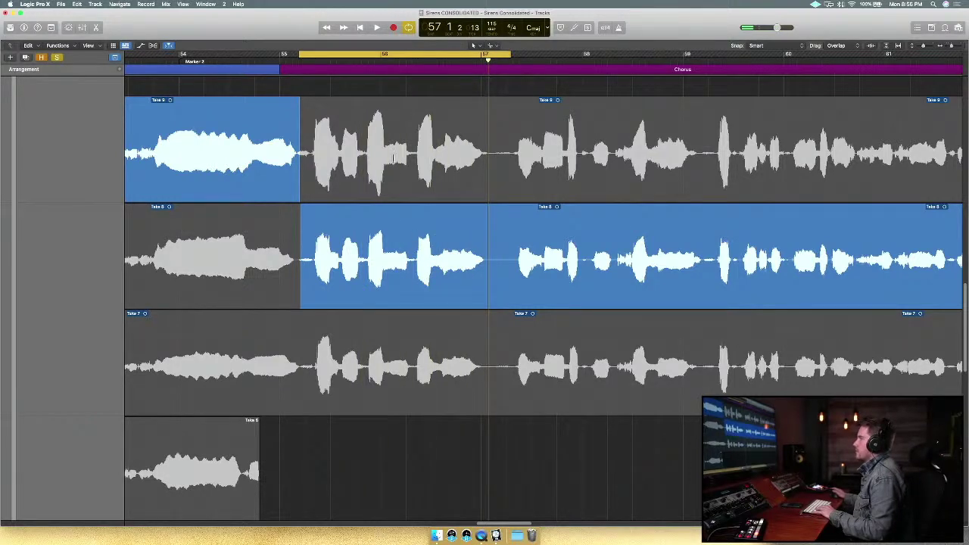
Play the phrase from Take 9, and try its ending from about bar 56 beat 2 with Take 8.
click(393, 157)
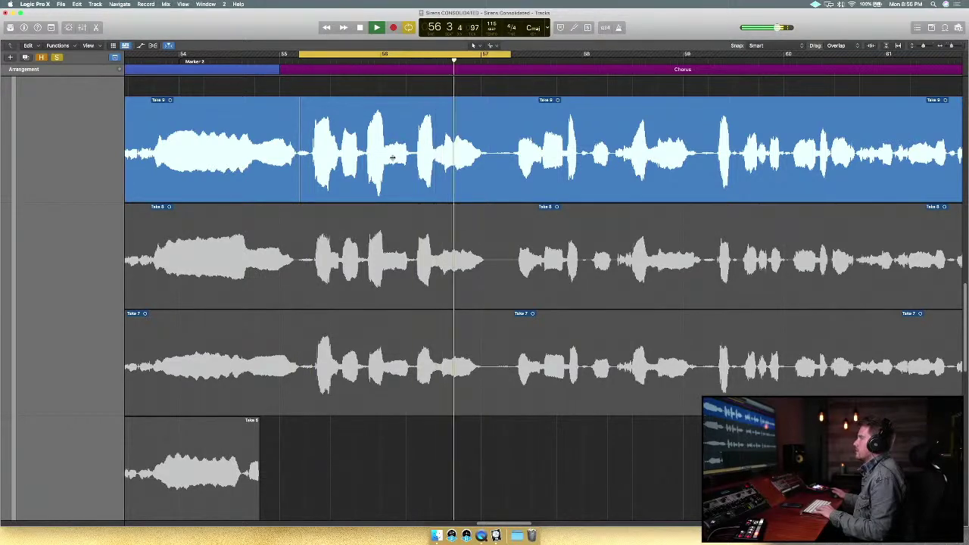
key(space)
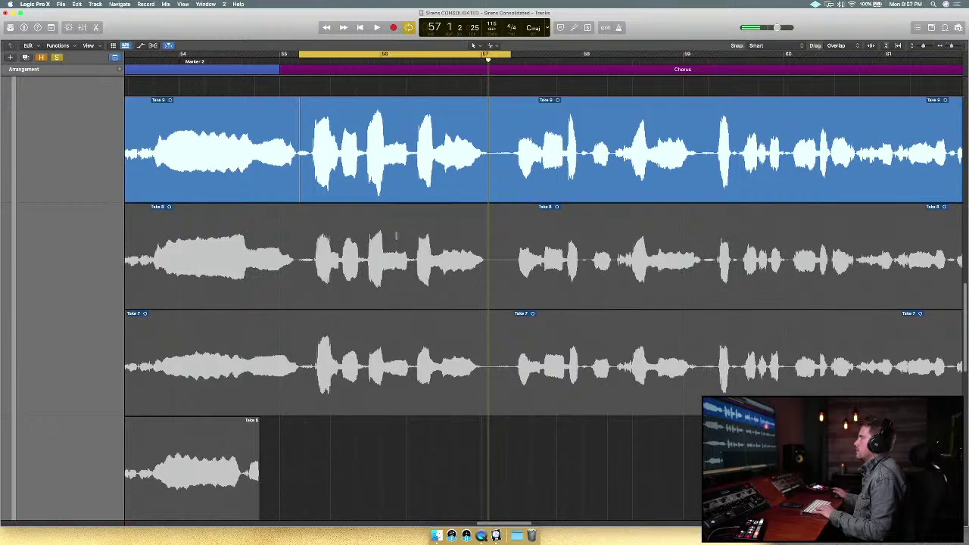
drag(415, 258, 489, 254)
key(space)
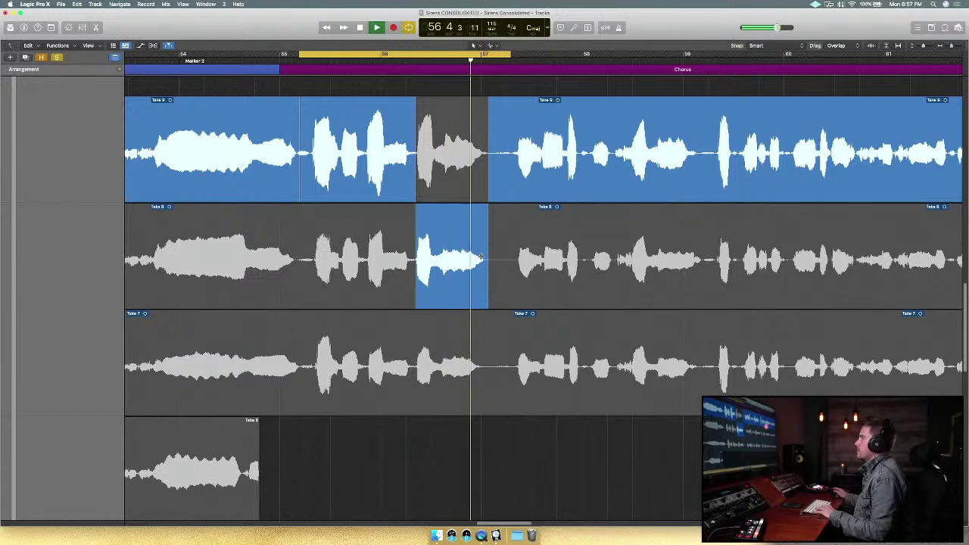
key(space)
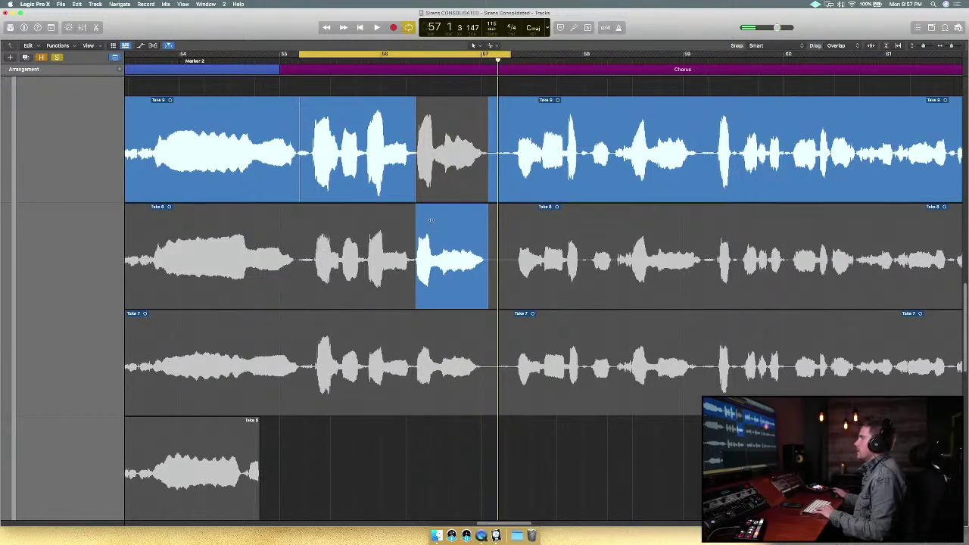
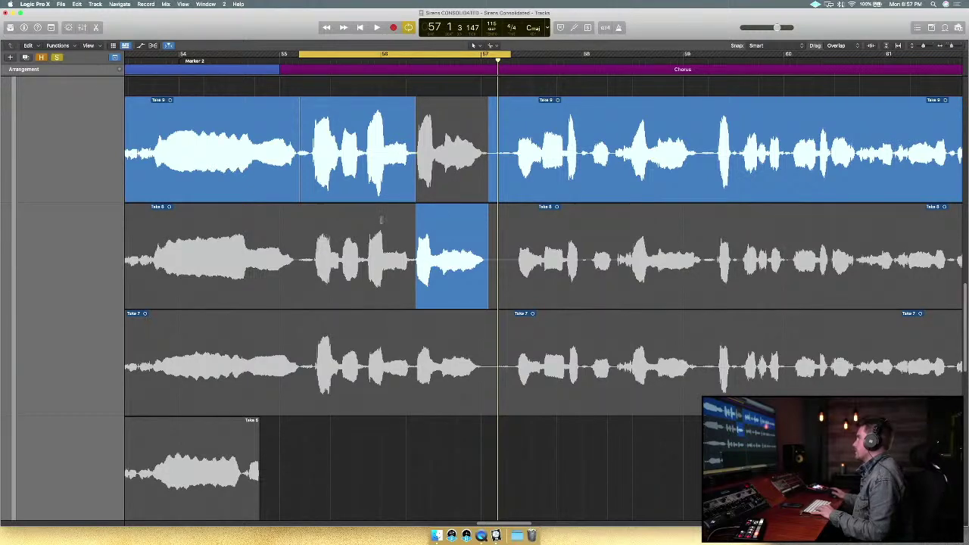
Restore Take 9 for the ending, and audition the whole looped phrase from Take 7.
click(458, 151)
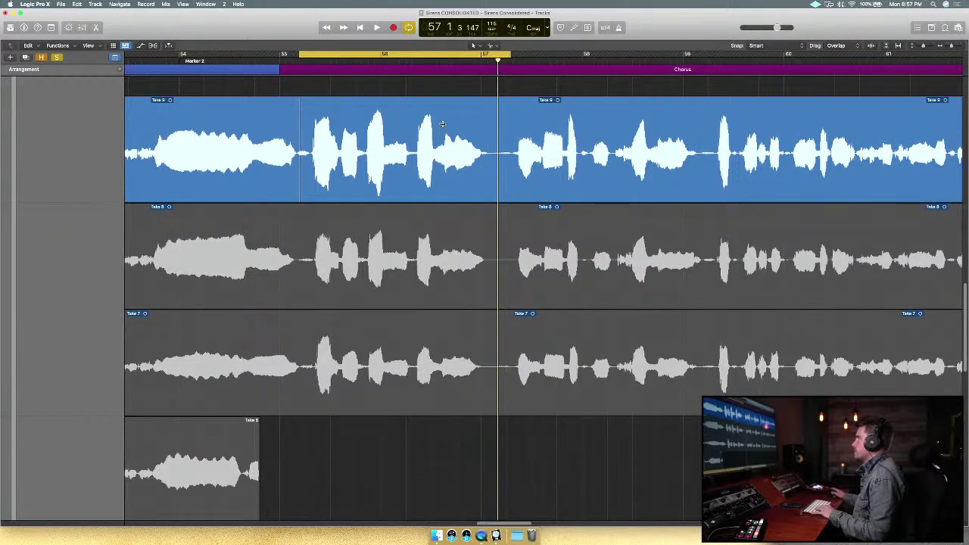
drag(486, 359, 311, 393)
key(space)
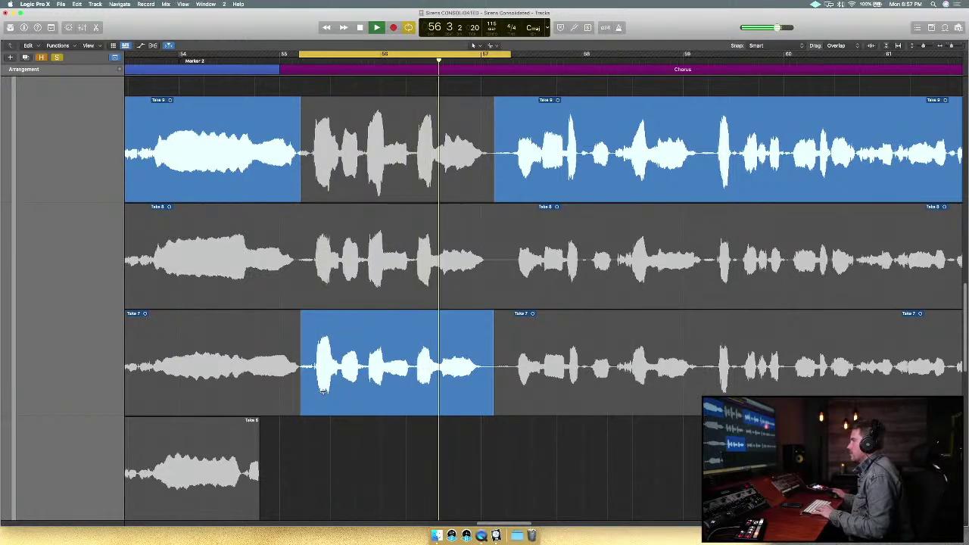
key(space)
Comp the looped bar 55 to 57 phrase from Take 2 and play it.
scroll(372, 427, down, 10)
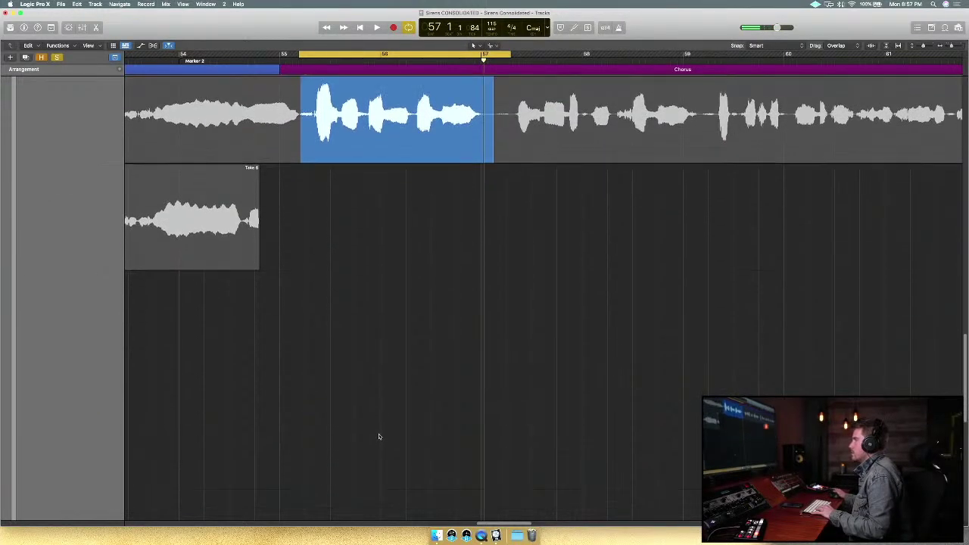
scroll(379, 436, down, 3)
click(400, 360)
key(space)
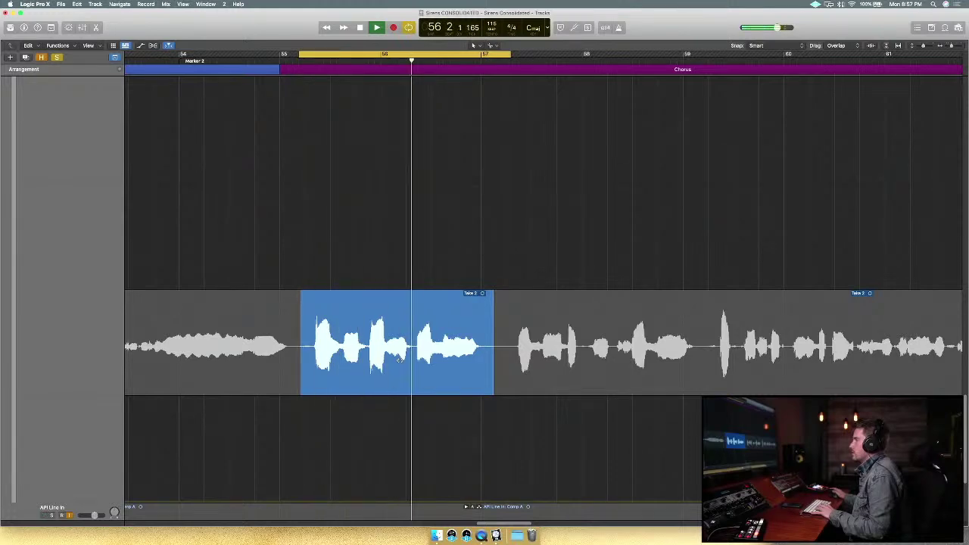
key(space)
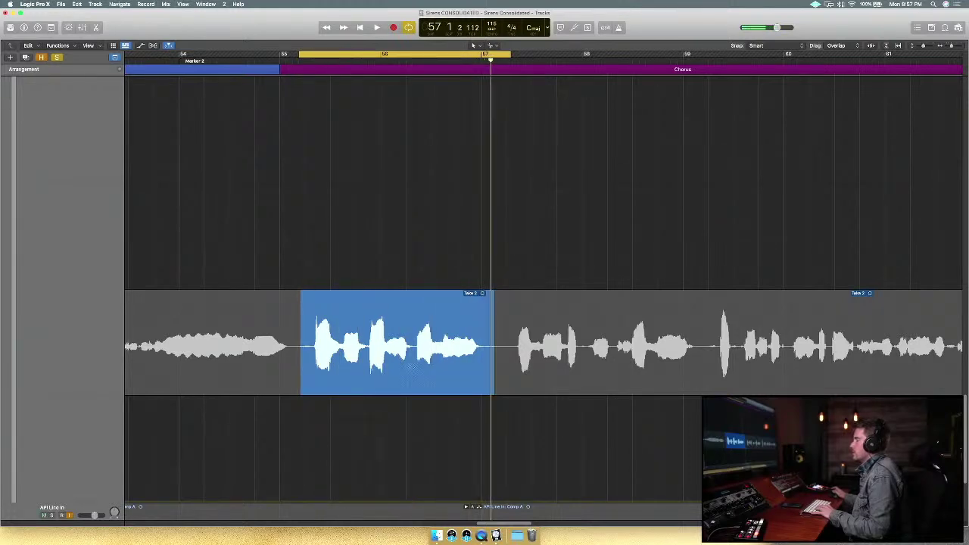
Audition Take 8 for the phrase's ending near bar 56 beat 2, and comp the whole phrase from Take 9 and play it.
scroll(409, 362, up, 4)
scroll(415, 364, up, 6)
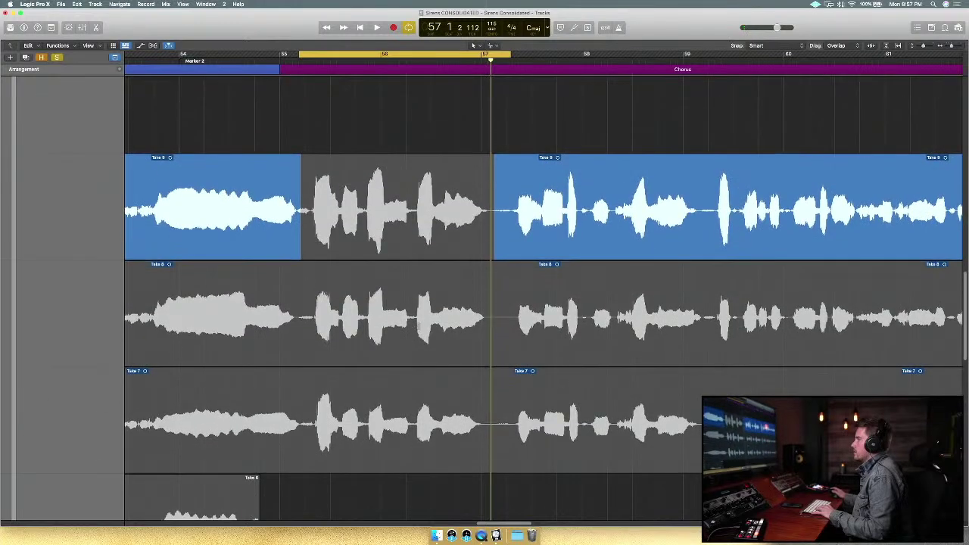
drag(419, 326, 493, 340)
key(space)
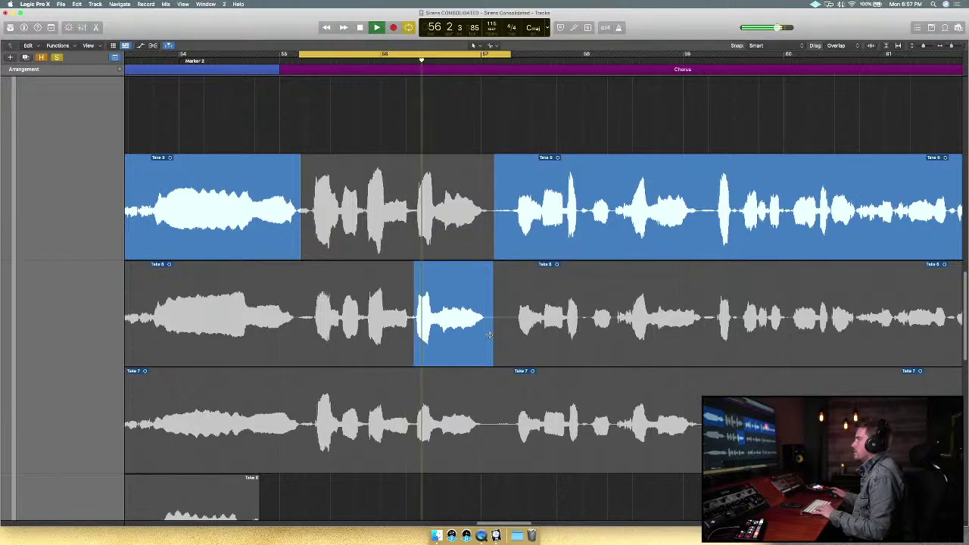
key(space)
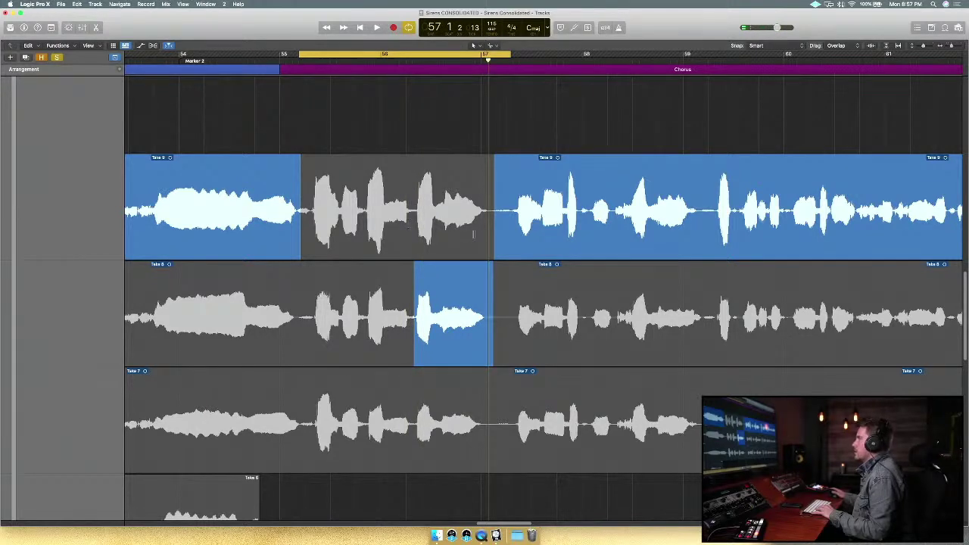
drag(494, 236, 303, 253)
key(shift+space)
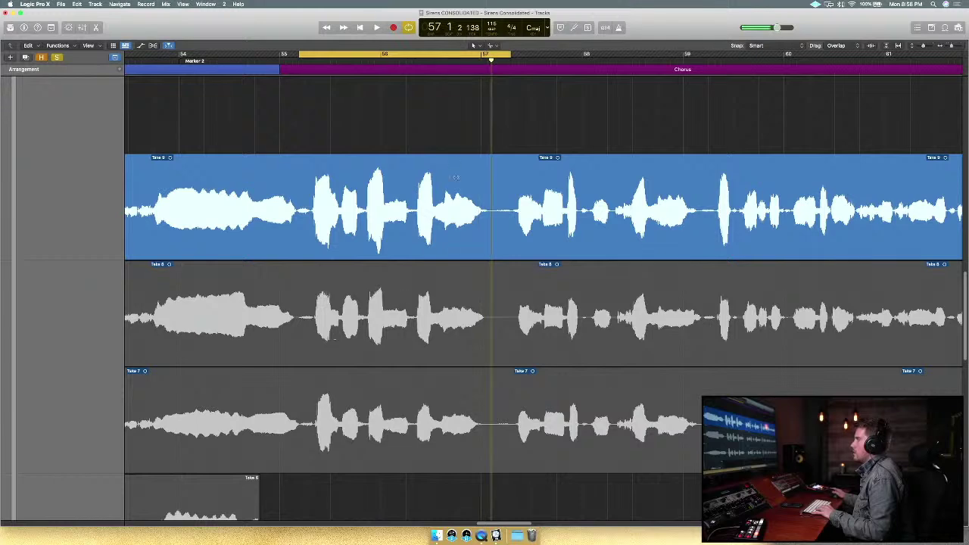
Loop the next phrase from about bar 57 beat 2 to bar 59 beat 2, audition Take 8, and comp it from Take 9.
drag(471, 50, 674, 89)
drag(500, 320, 712, 269)
key(space)
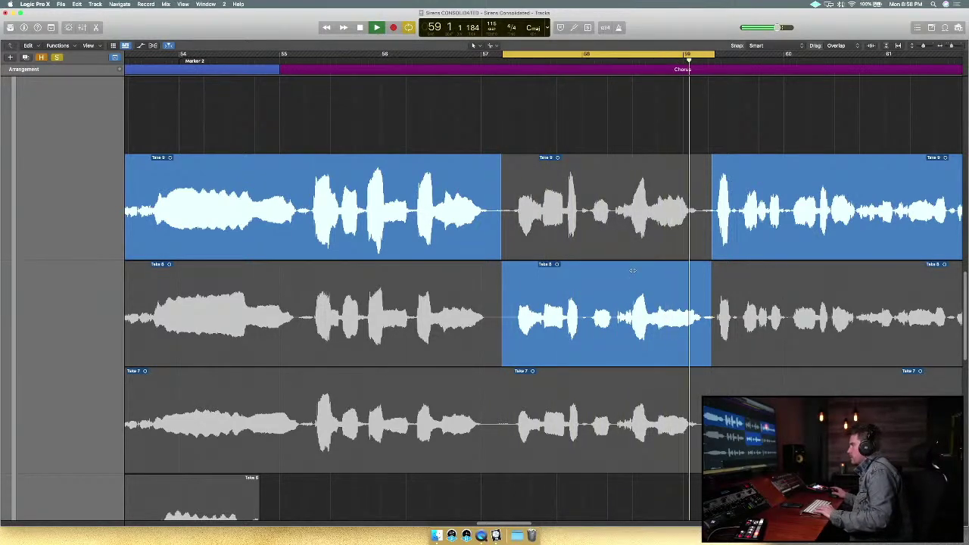
click(620, 275)
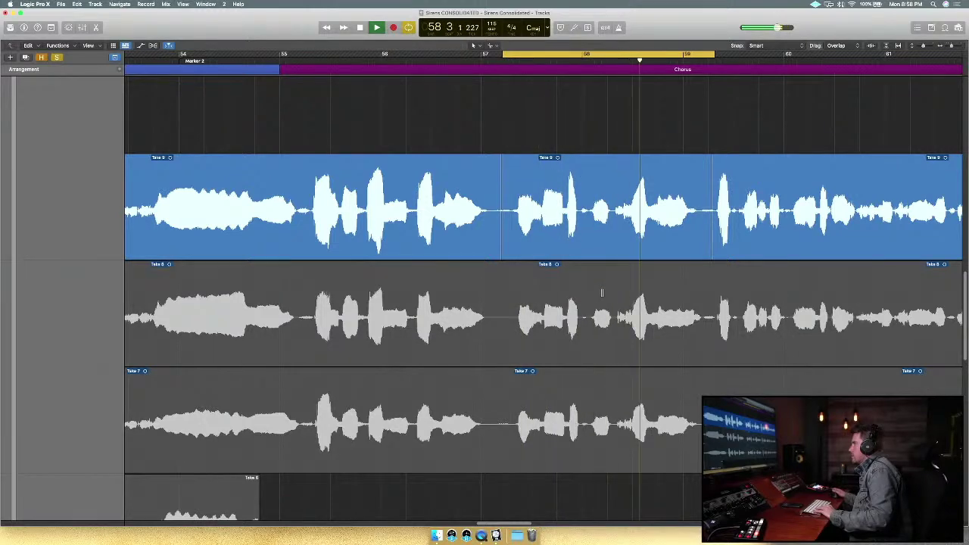
key(space)
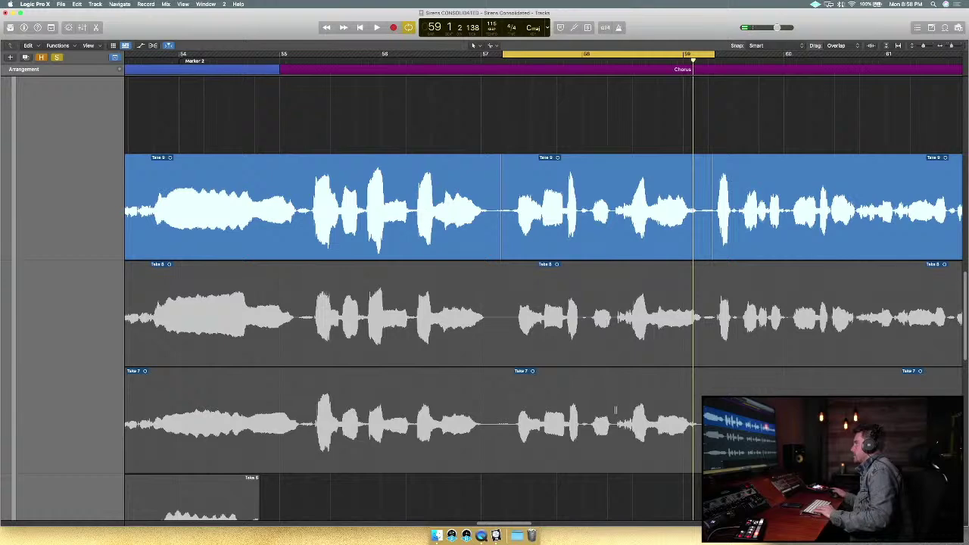
Audition the bar 57 to 59 phrase from Take 7, return it to Take 9 and play it.
click(615, 410)
key(space)
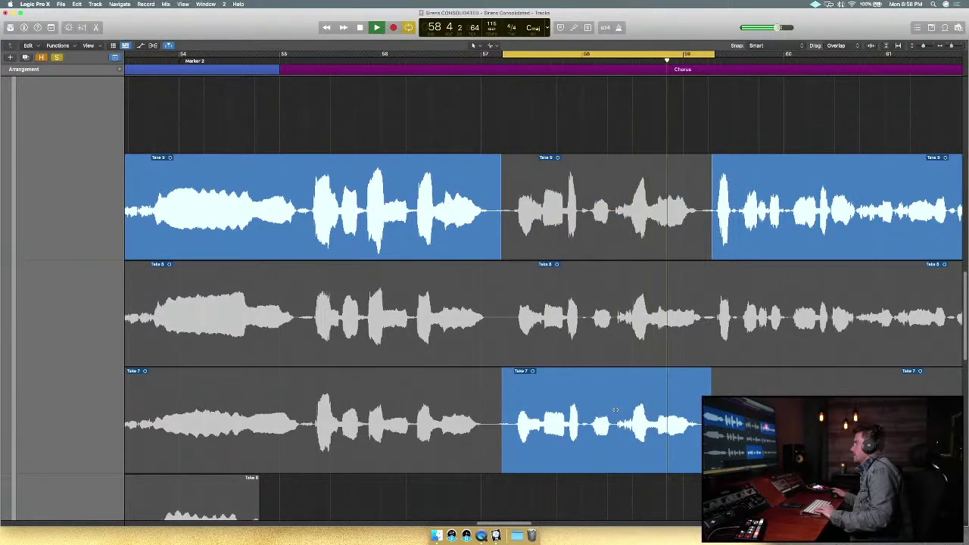
key(space)
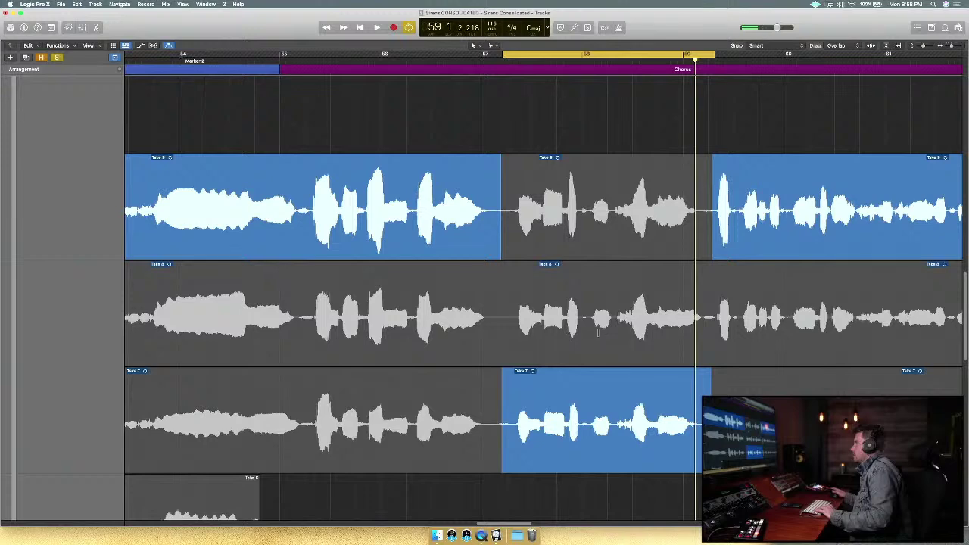
click(573, 231)
key(space)
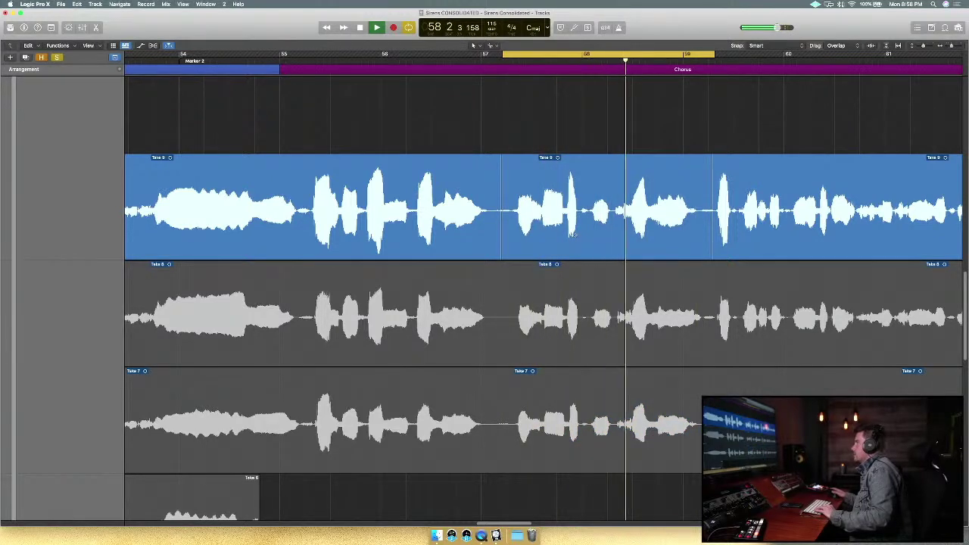
Audition the phrase's ending from about bar 58 beat 2 using Take 8, Take 7 and Take 2 in turn.
drag(616, 324, 705, 364)
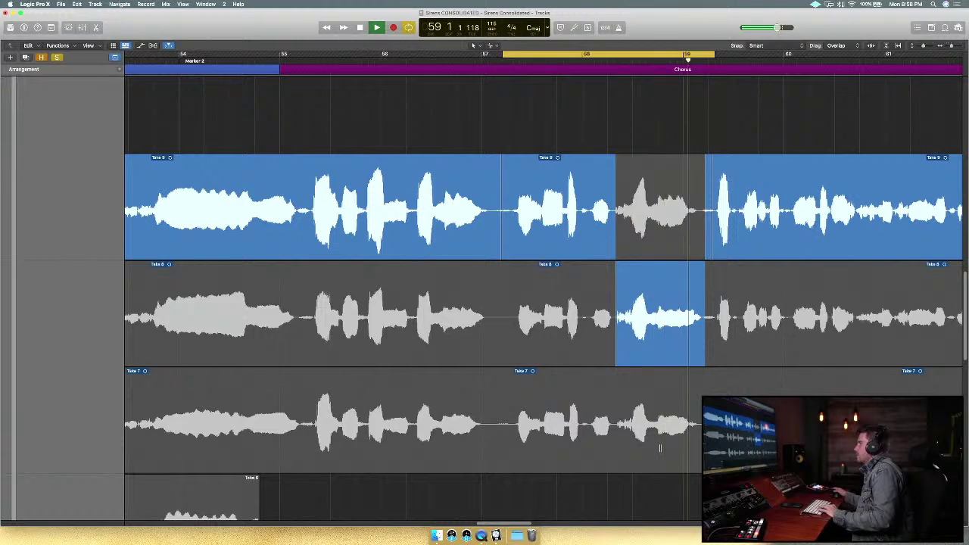
click(657, 437)
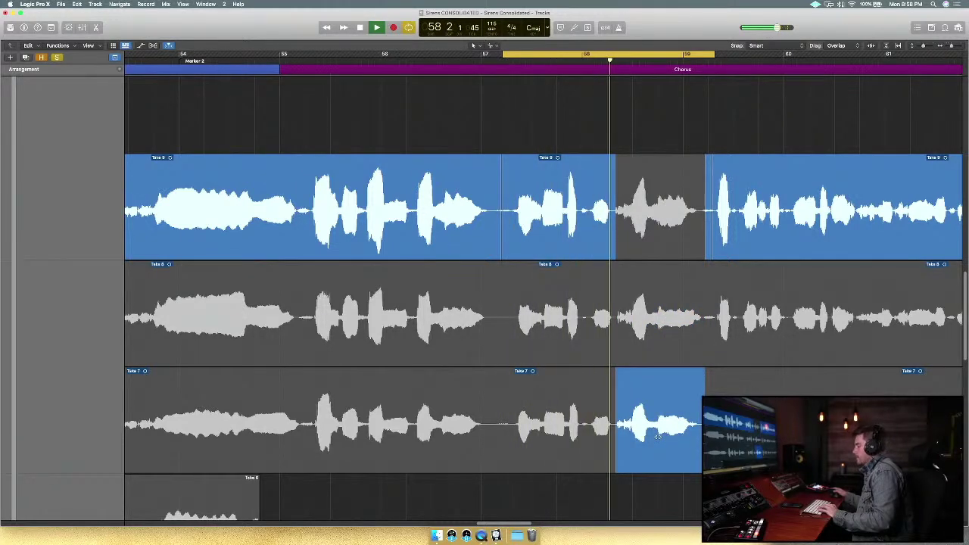
key(space)
scroll(657, 437, down, 10)
click(657, 415)
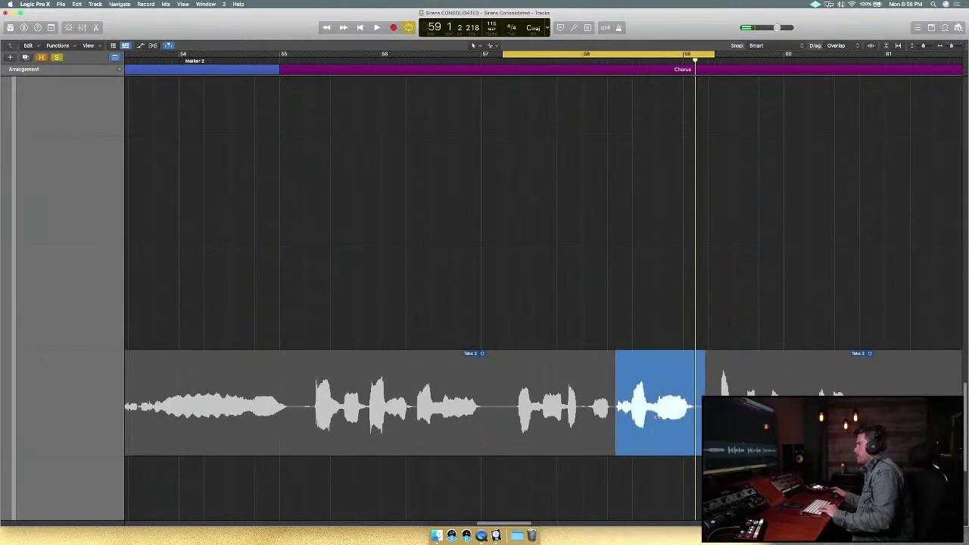
key(space)
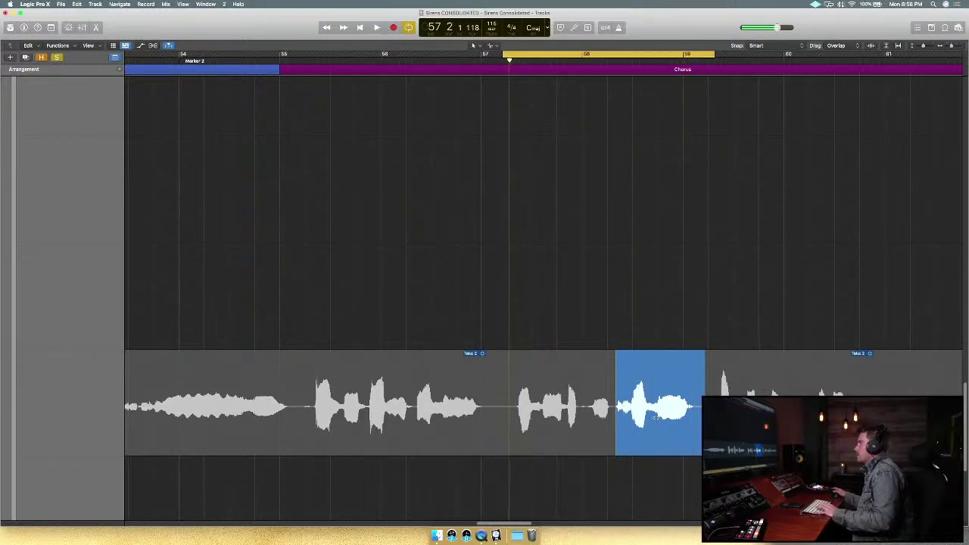
Comp only the short section between beats 2 and 3 of bar 58 from Take 8, keeping Take 9 around it, and play it.
scroll(657, 415, up, 3)
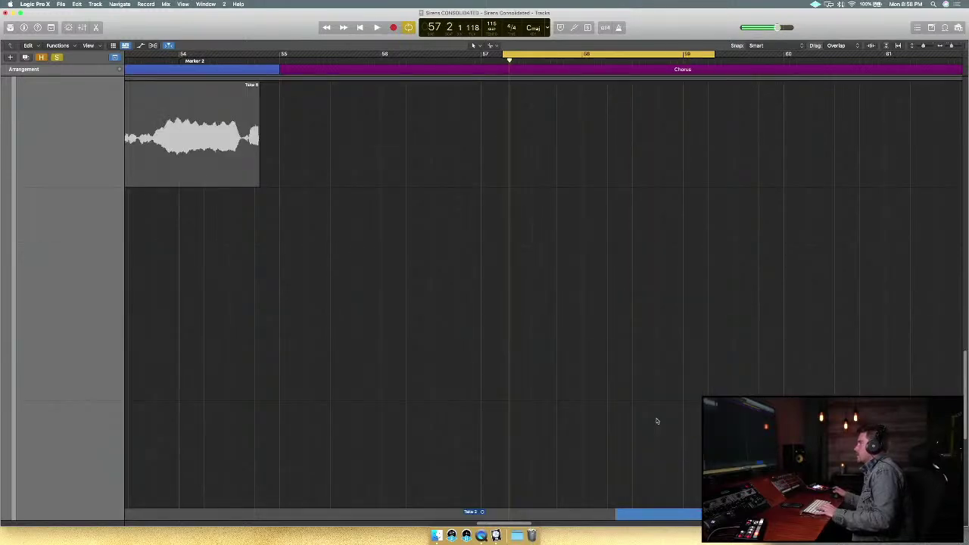
scroll(656, 421, up, 3)
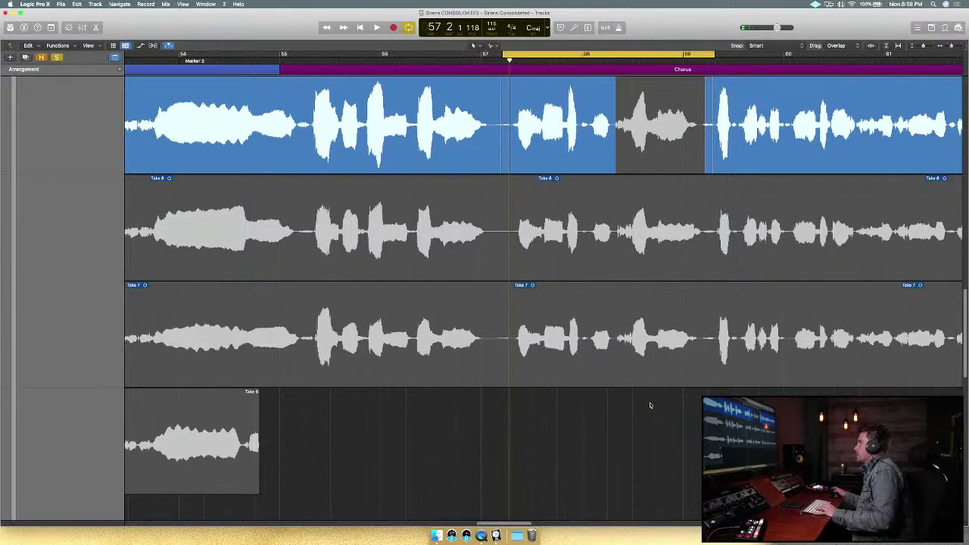
drag(615, 233, 625, 237)
key(space)
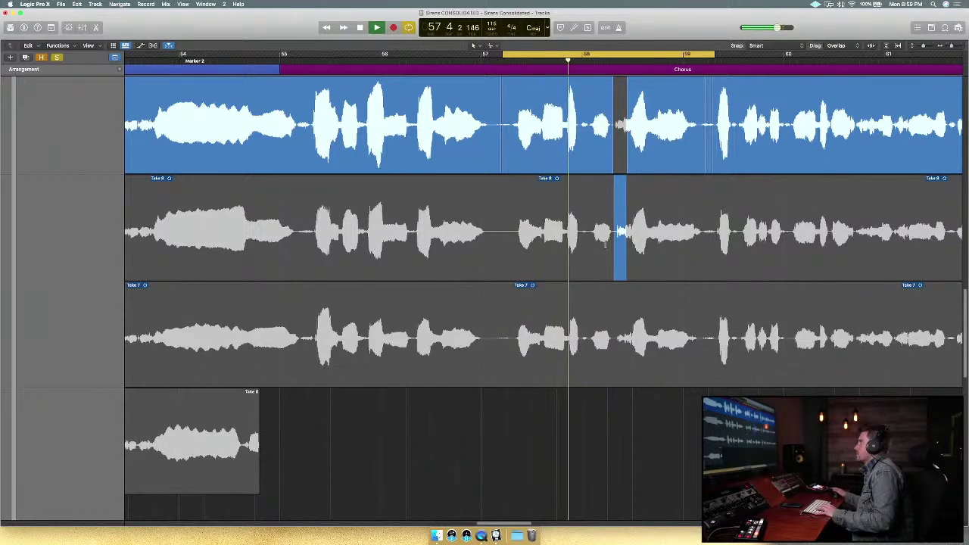
key(space)
drag(630, 252, 631, 252)
key(space)
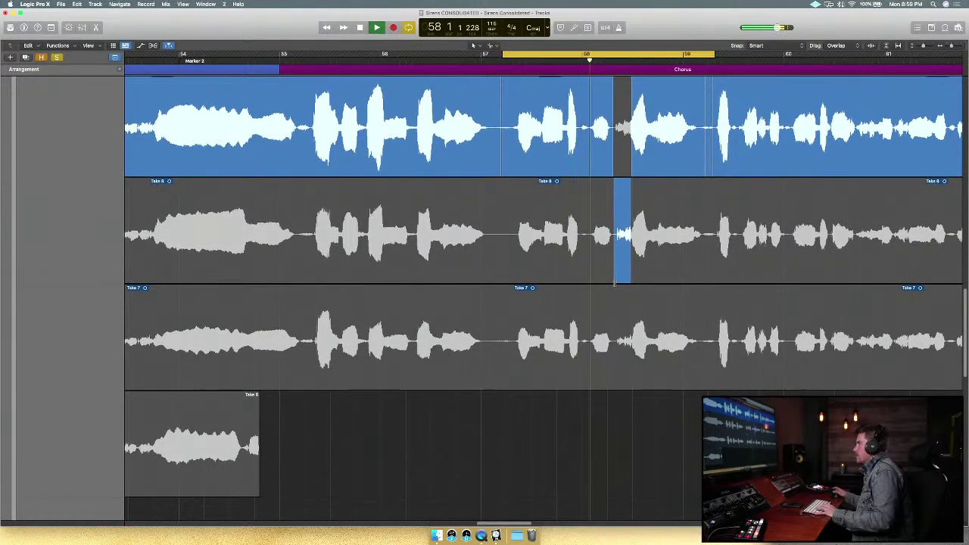
Extend the Take 8 section to cover the phrase's ending from about bar 58 beat 2 to bar 59 beat 1, and play it.
key(space)
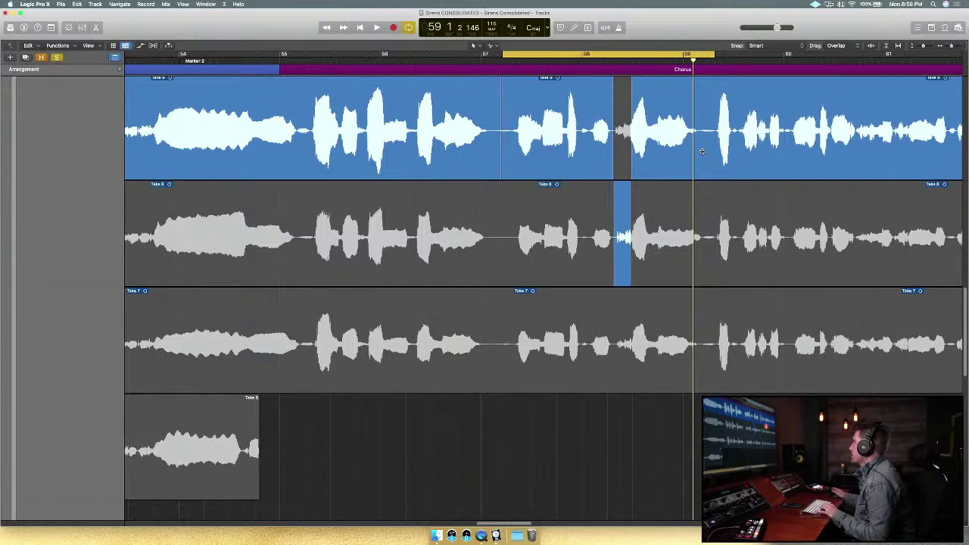
drag(703, 250, 623, 278)
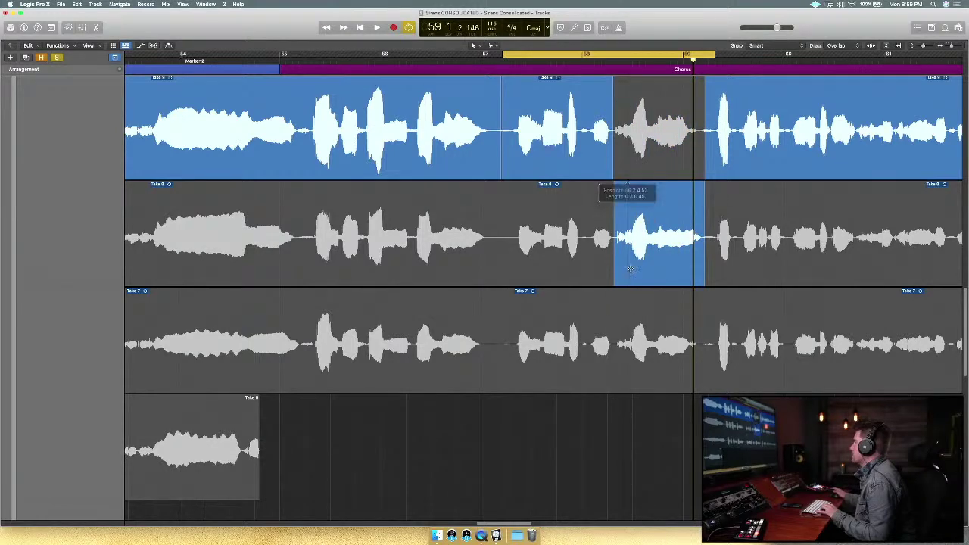
key(space)
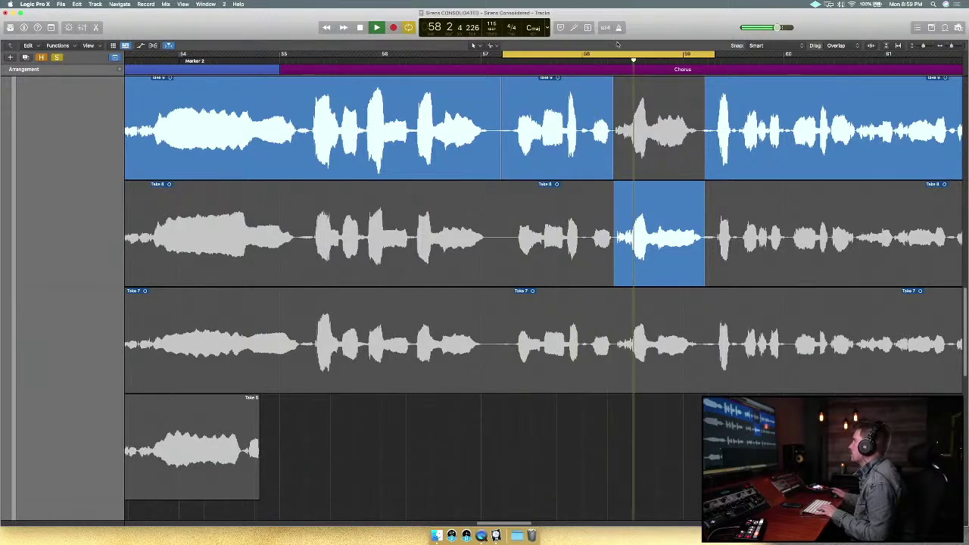
key(space)
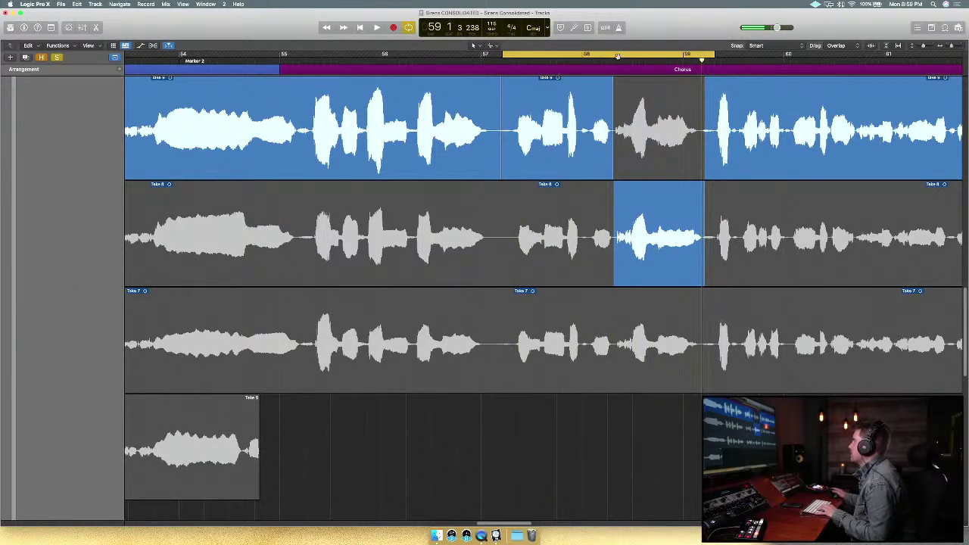
Shift the loop to run from just before bar 58 to bar 60, comp the phrase's ending from Take 2 and play it.
drag(620, 52, 691, 82)
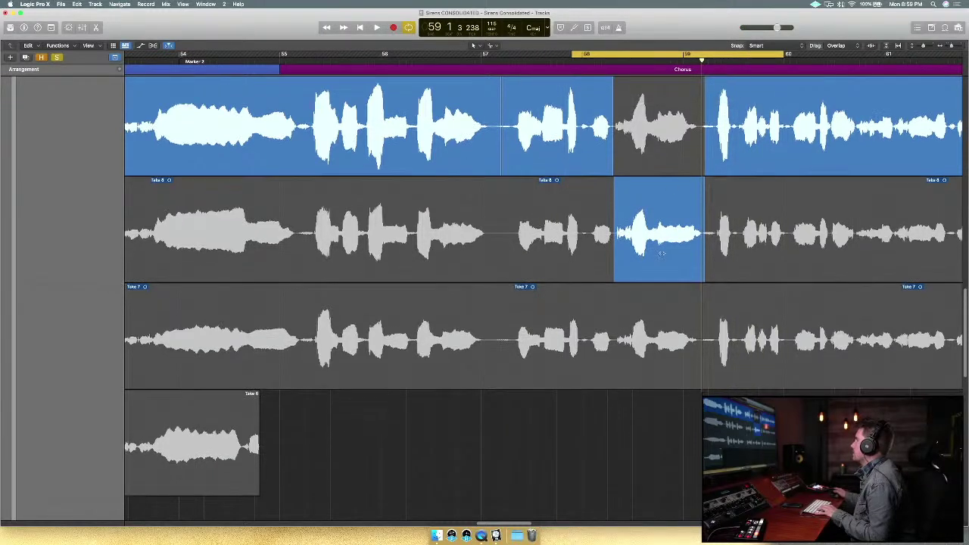
scroll(658, 273, down, 10)
scroll(658, 276, down, 5)
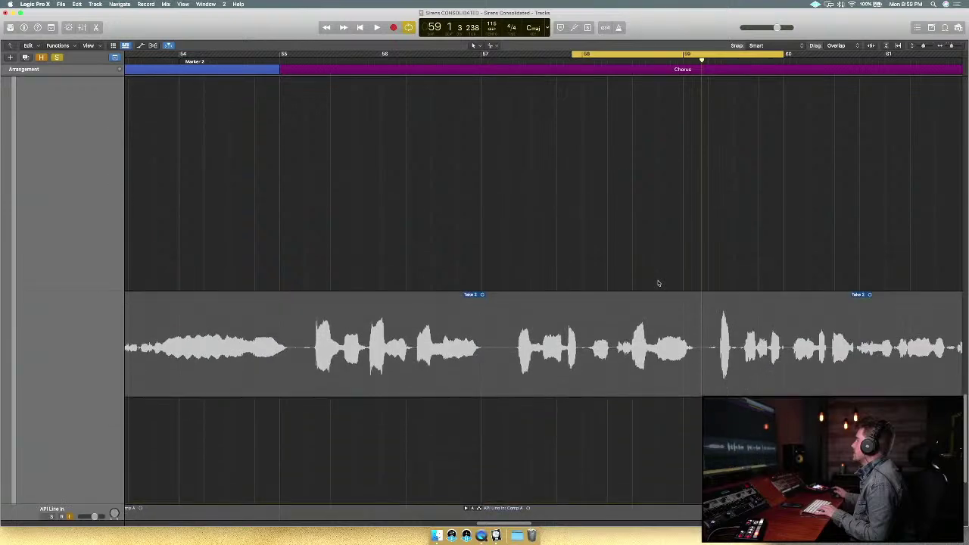
click(652, 322)
key(space)
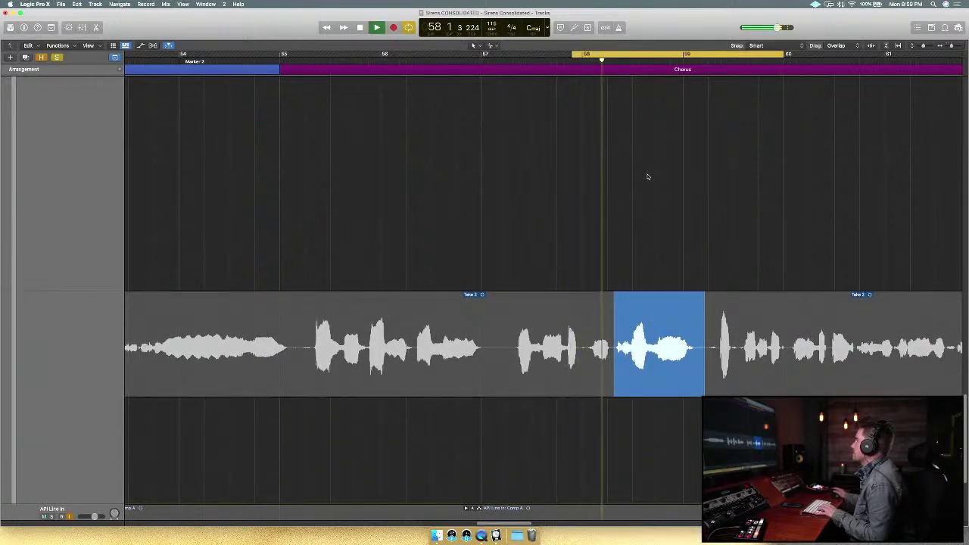
key(space)
Move the loop to the next phrases, play them from Take 9, and set the range from about bar 59 beat 2 to bar 64 beat 3.
scroll(649, 195, up, 2)
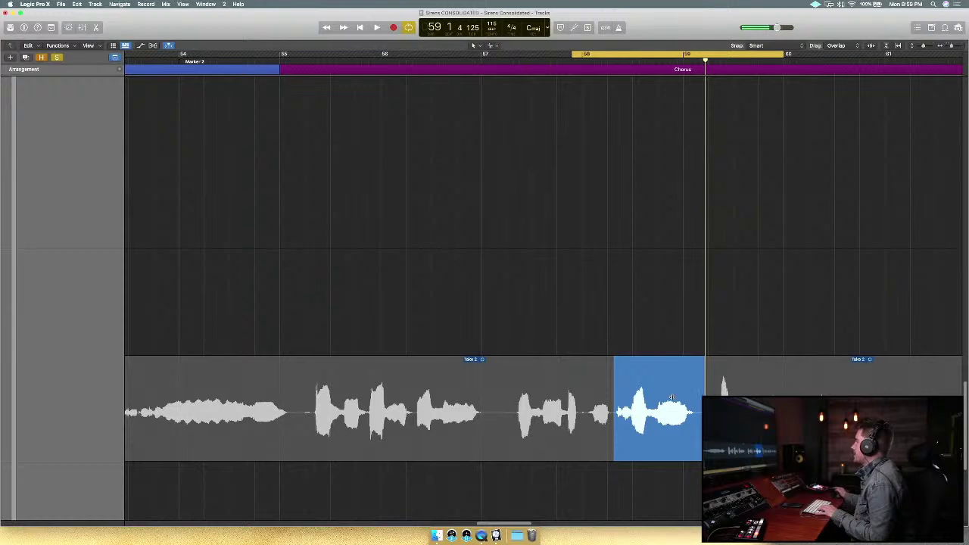
scroll(690, 179, up, 5)
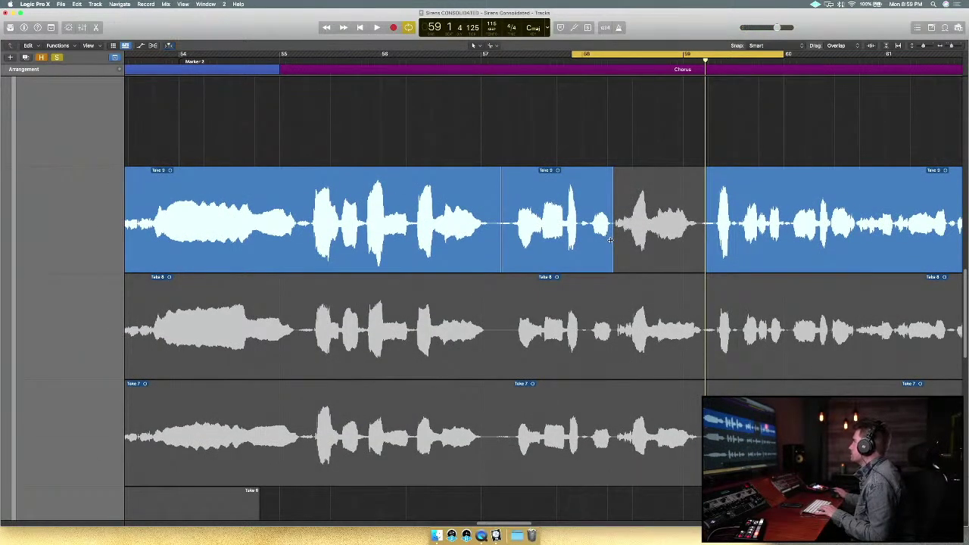
scroll(629, 225, down, 3)
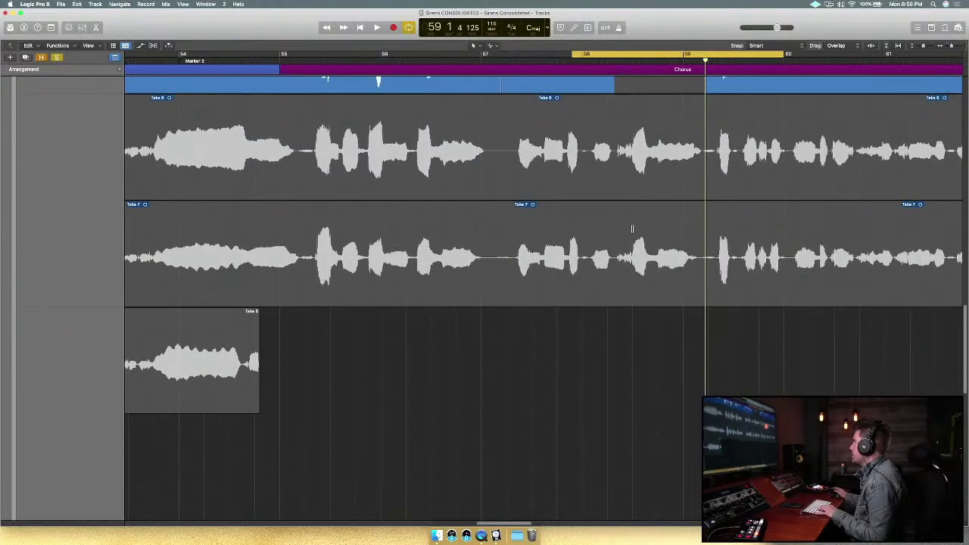
scroll(636, 226, up, 2)
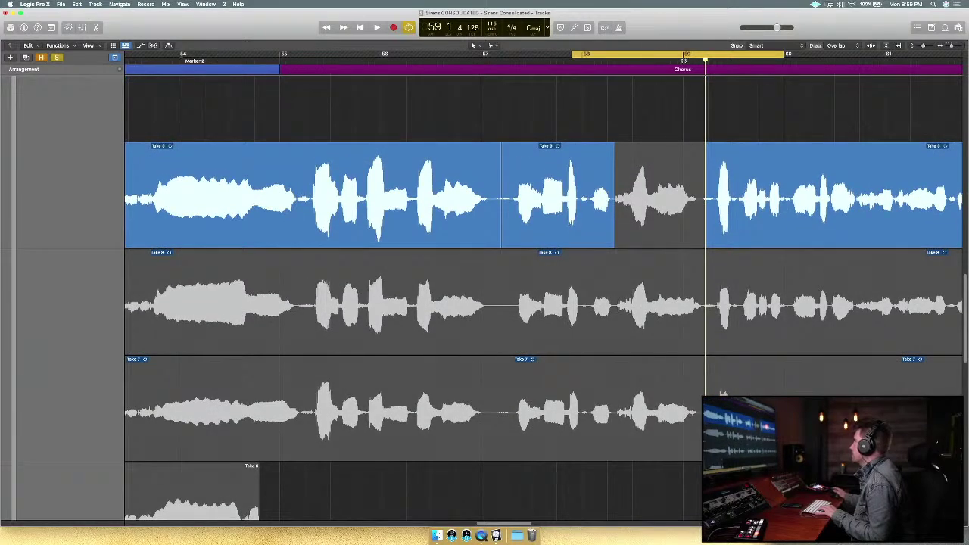
drag(684, 56, 819, 44)
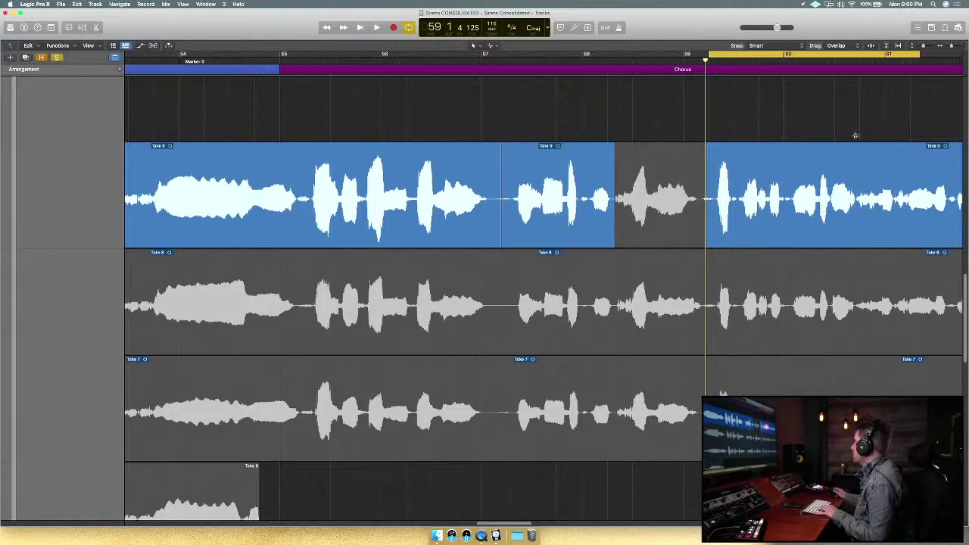
scroll(642, 88, down, 2)
scroll(642, 88, right, 5)
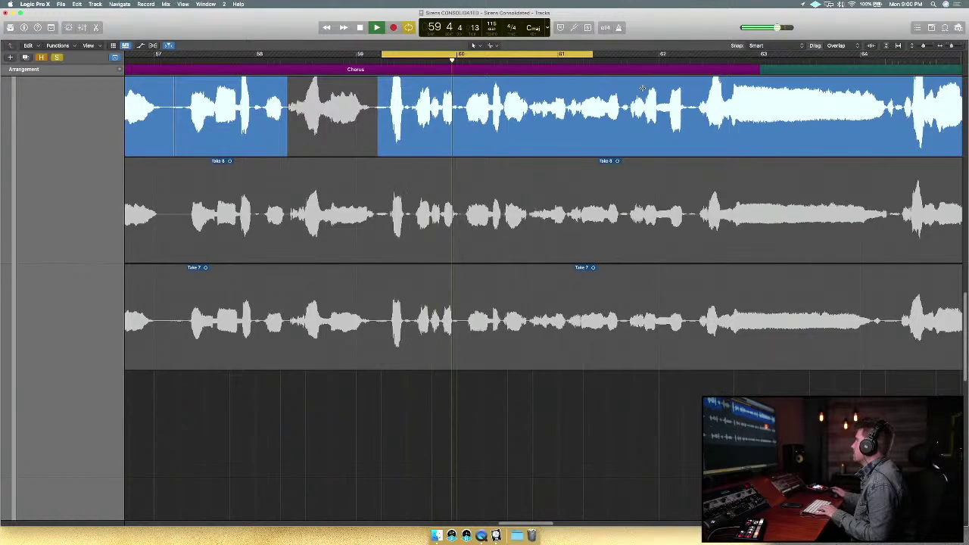
drag(592, 52, 883, 72)
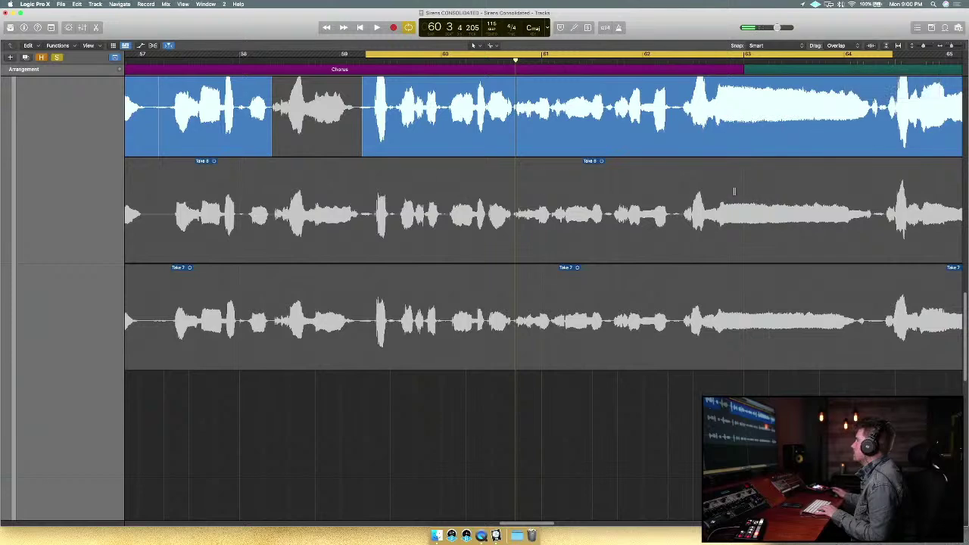
Audition the section starting at about bar 59 beat 2 from Take 8 and Take 7 in turn.
click(734, 191)
key(space)
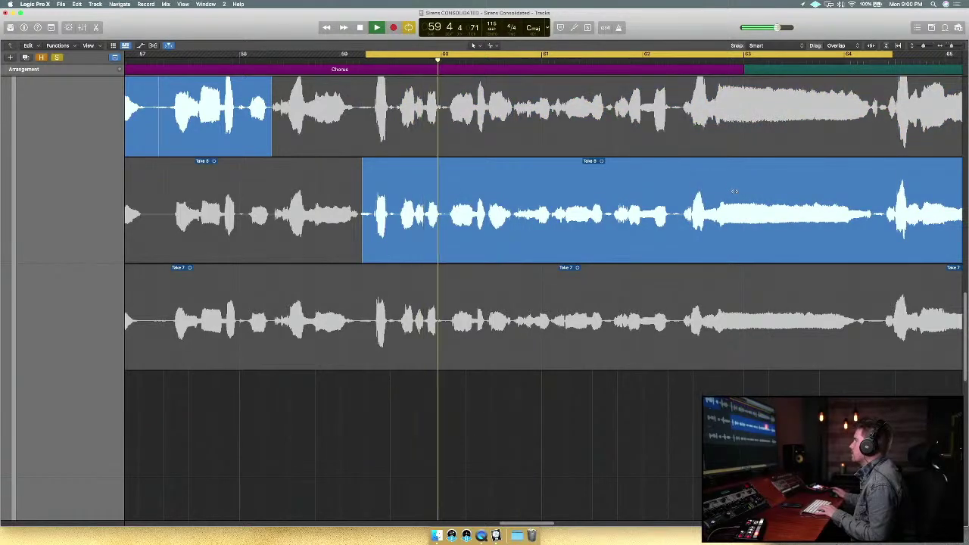
click(586, 299)
key(space)
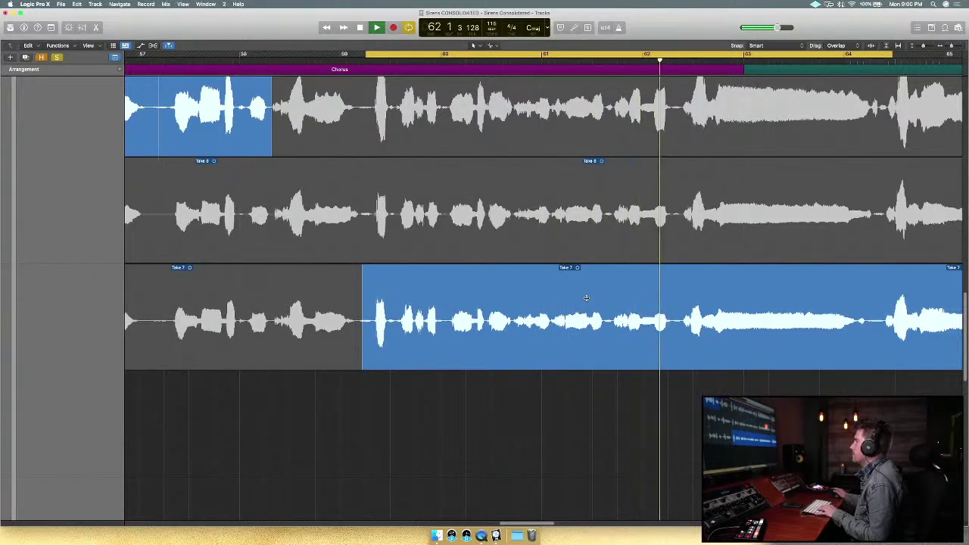
key(space)
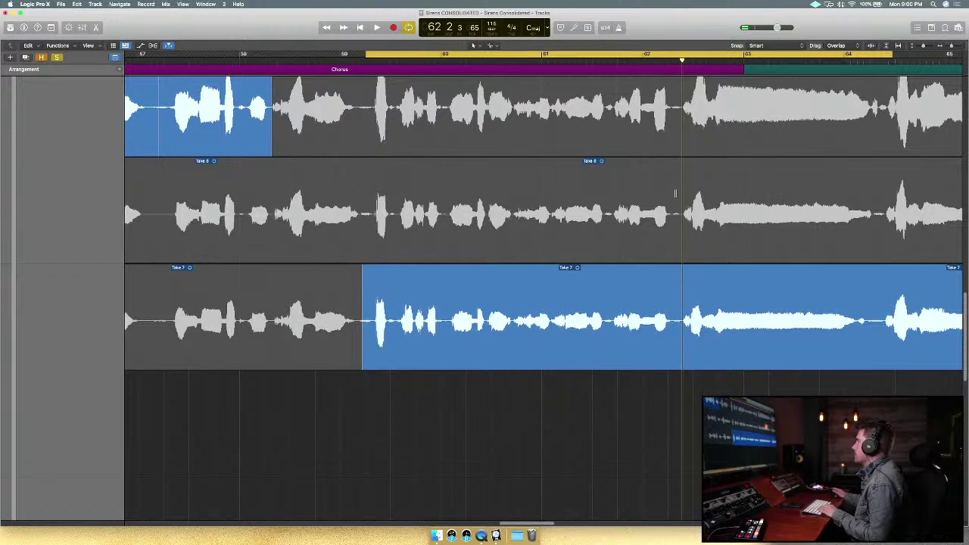
Comp the phrase from about bar 59 beat 2 to bar 62 beat 2 from Take 8, leaving Take 7 after it, and play it.
drag(685, 193, 368, 235)
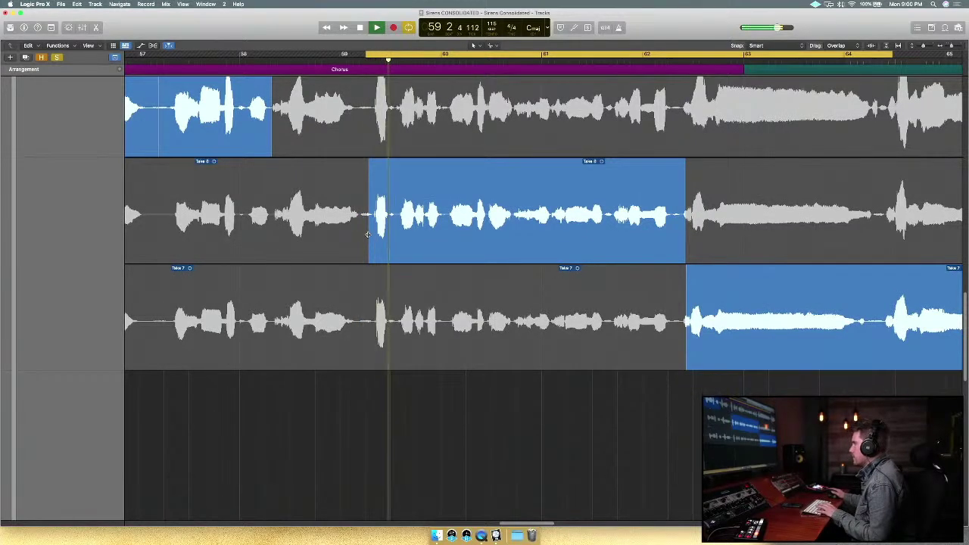
scroll(589, 398, right, 5)
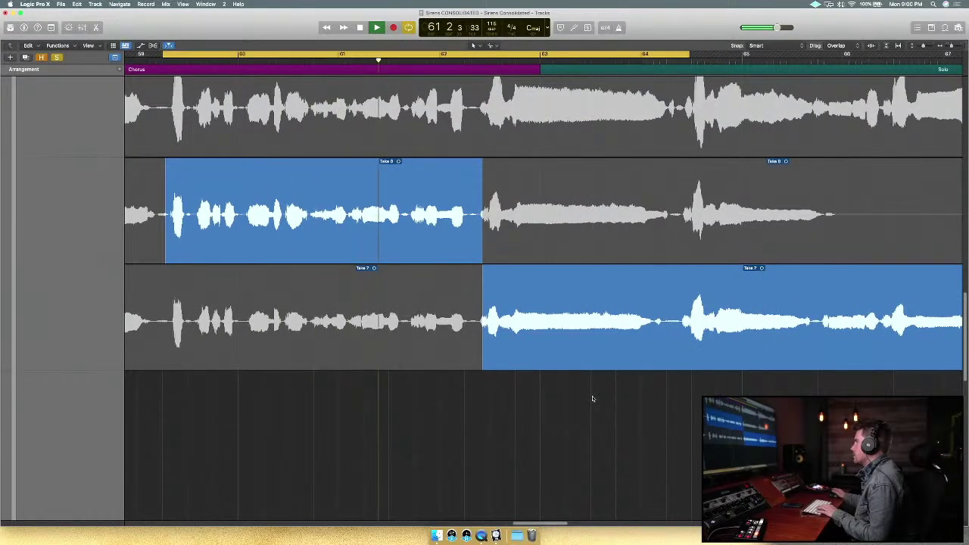
key(space)
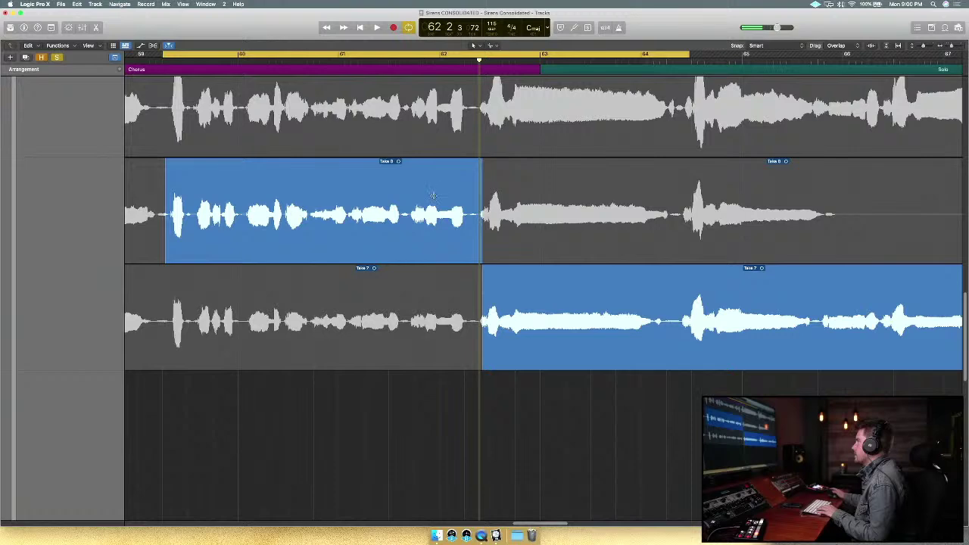
Audition the bar 59 to 62 phrase from Take 7, then from Take 2.
click(289, 284)
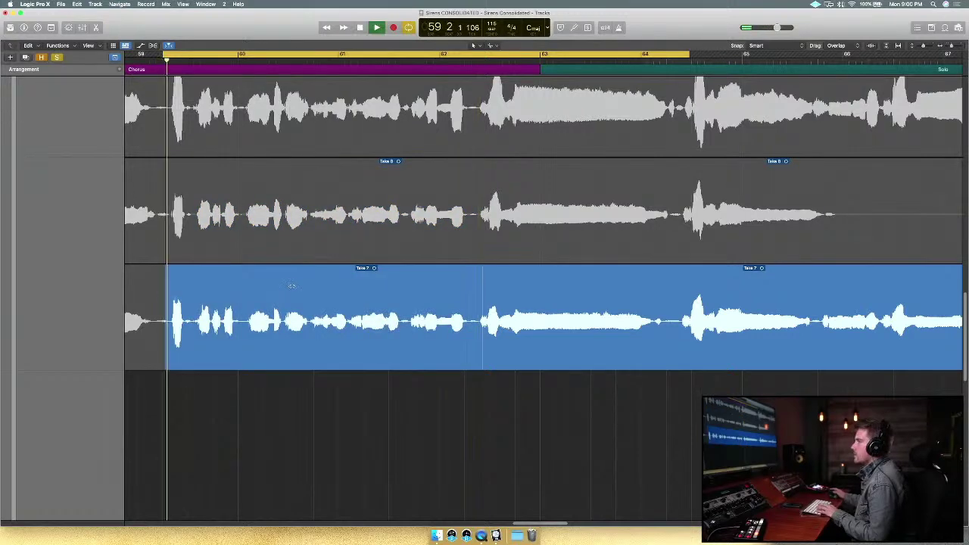
scroll(435, 362, down, 3)
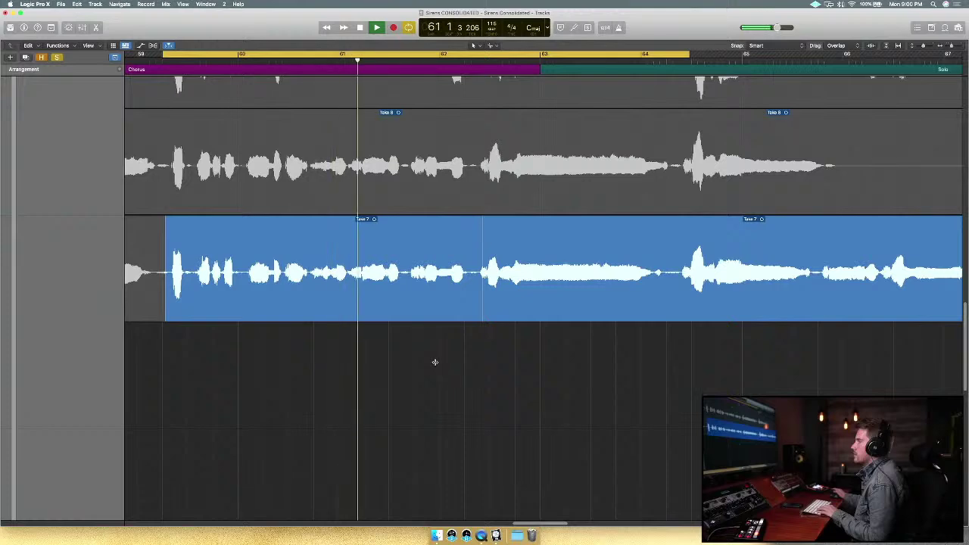
scroll(434, 362, down, 4)
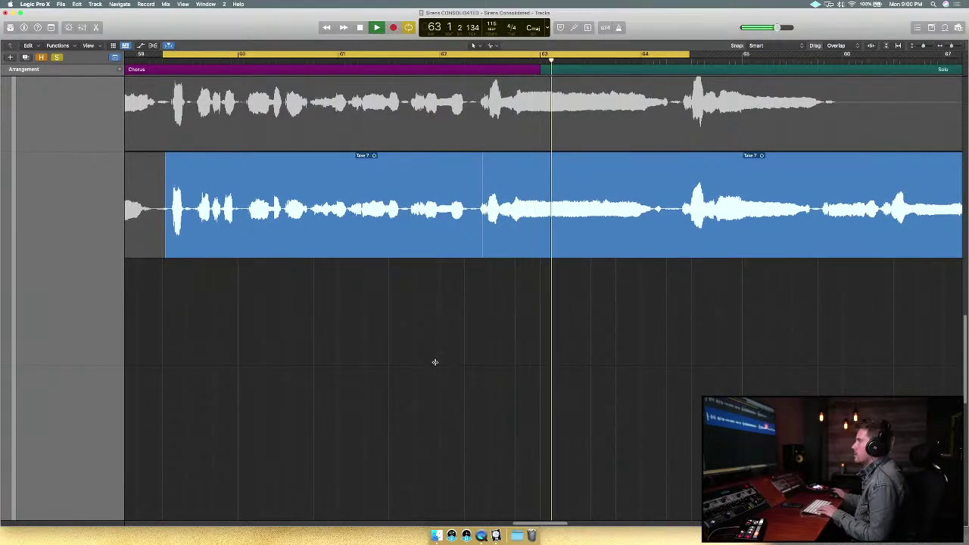
key(space)
scroll(435, 362, down, 8)
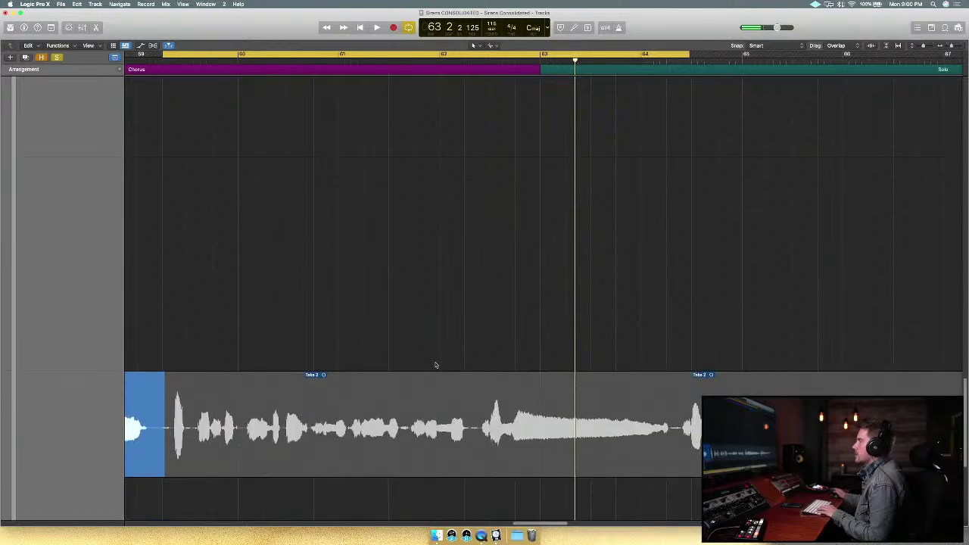
click(382, 412)
key(space)
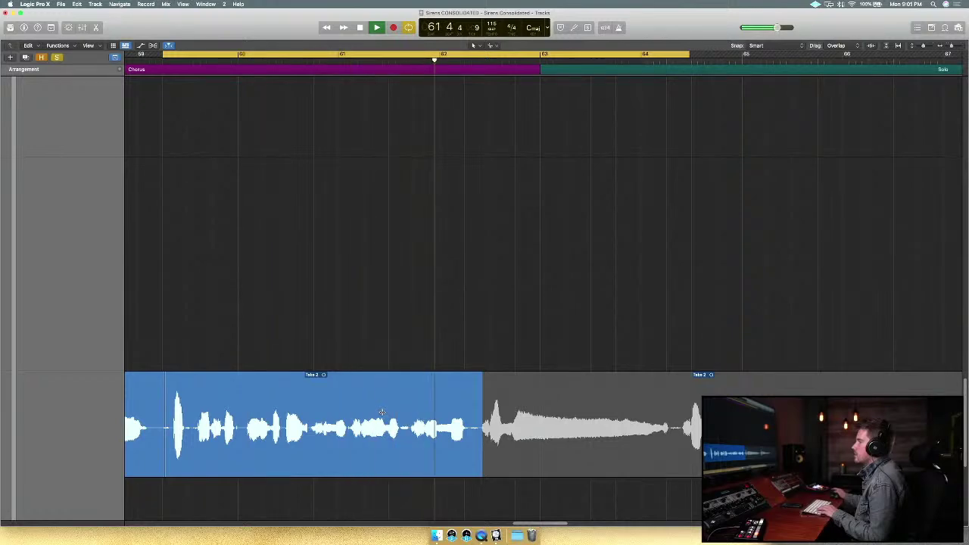
key(space)
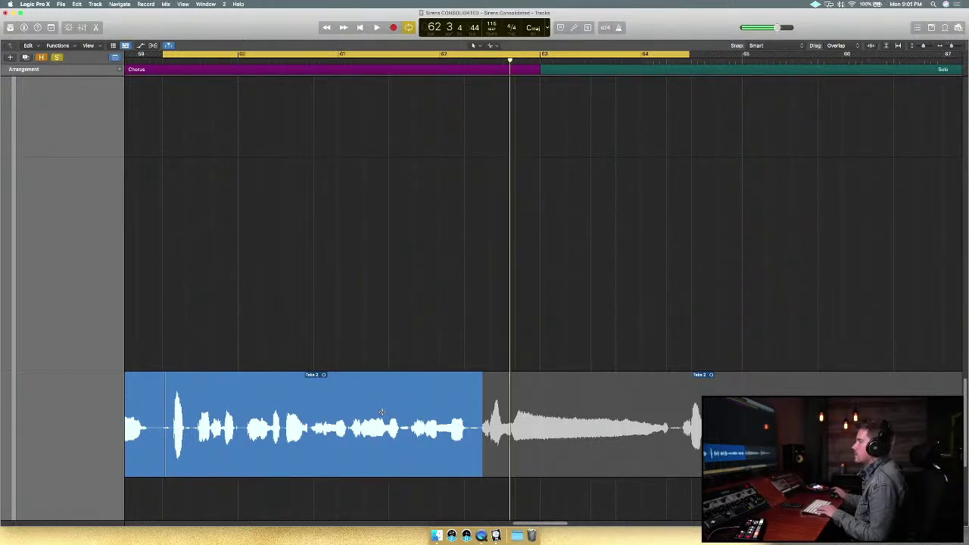
Comp the bar 59 to 62 phrase from Take 9 and play it.
scroll(357, 416, up, 10)
scroll(359, 409, up, 5)
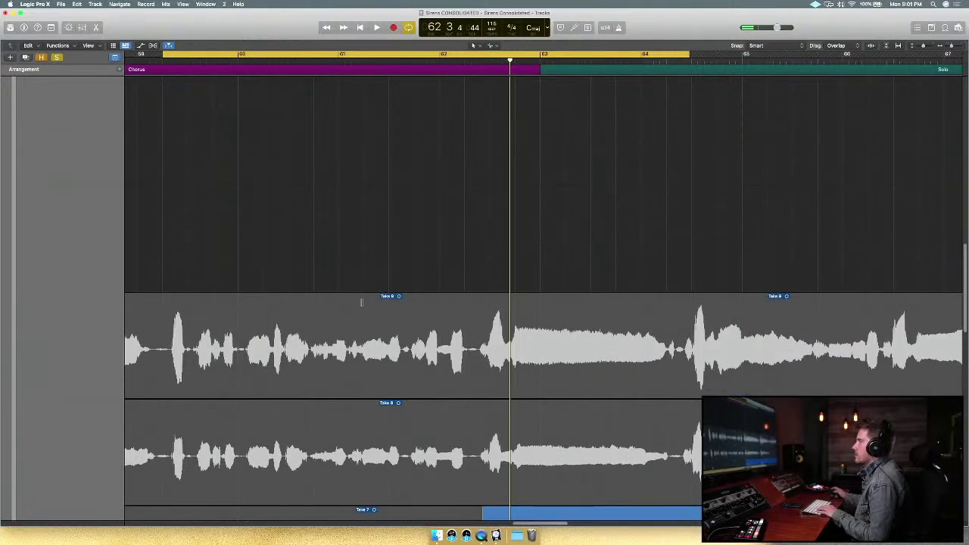
click(356, 313)
key(shift+space)
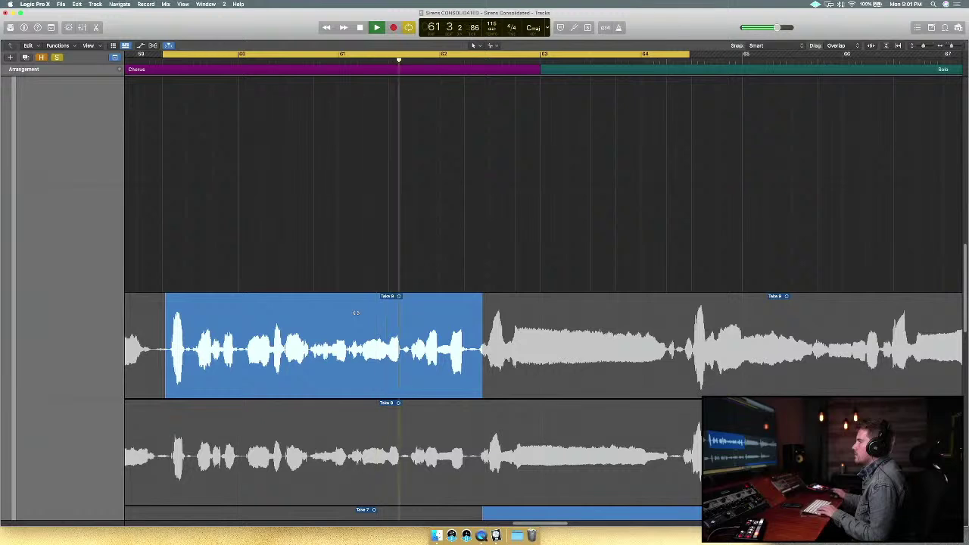
key(space)
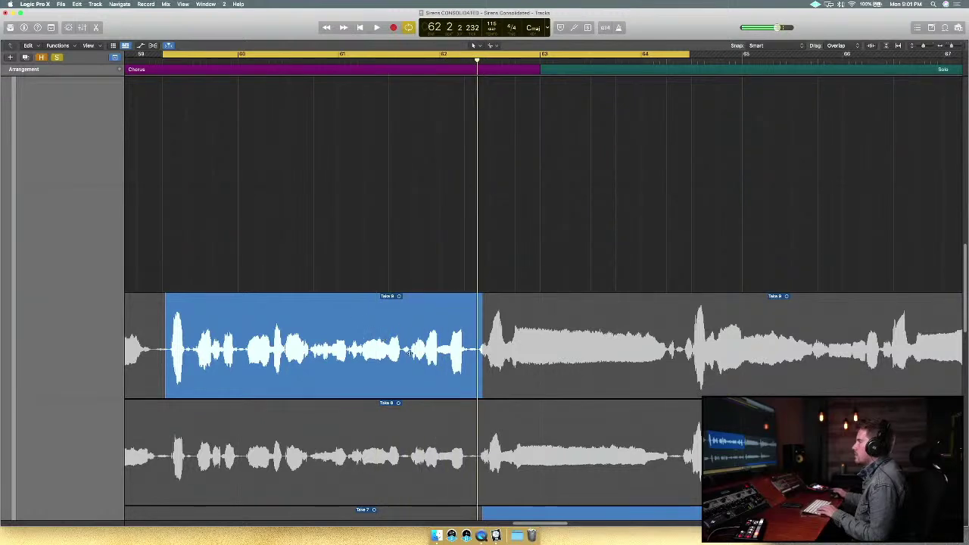
Comp bar 62 beat 2 to about bar 64 beat 2 from Take 8, loop from there to about bar 65 beat 3, and play it.
drag(479, 448, 684, 449)
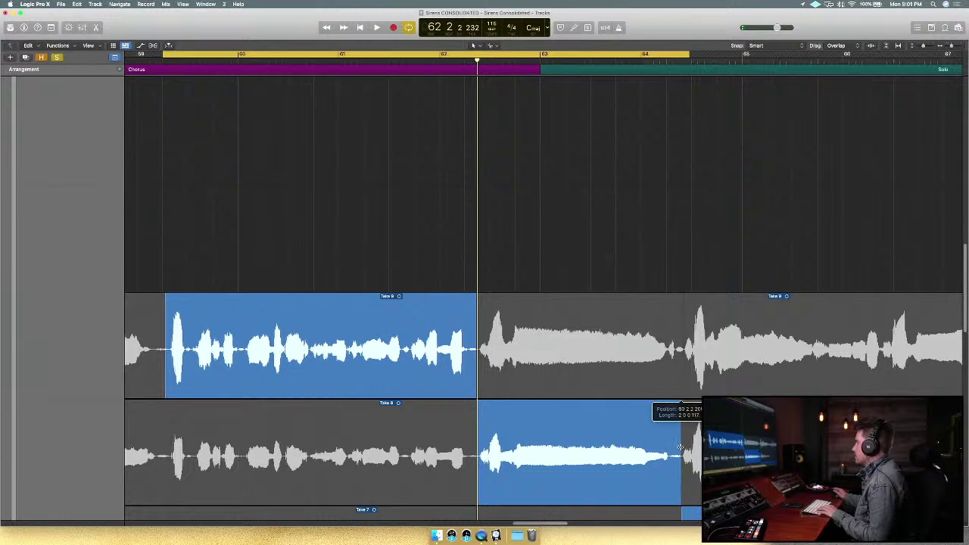
drag(476, 56, 766, 80)
key(space)
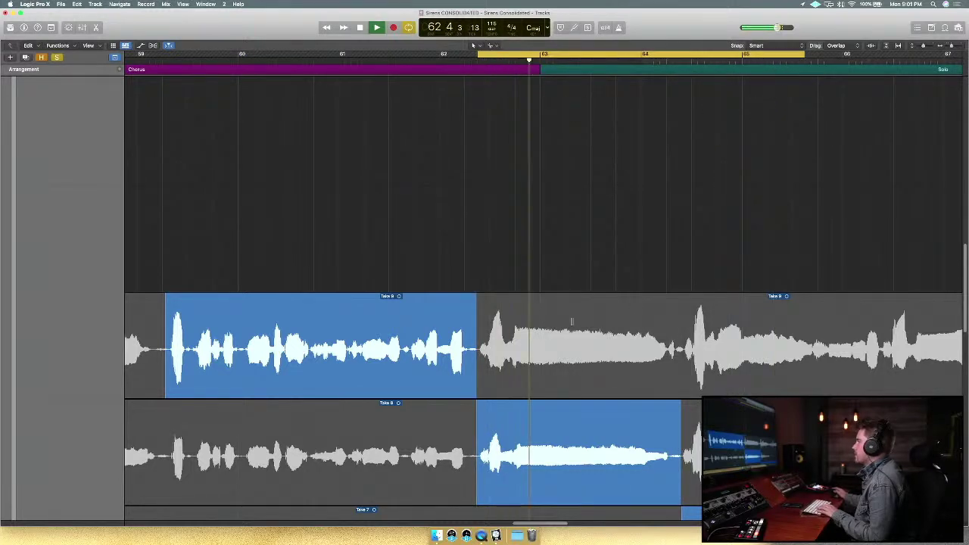
scroll(600, 334, down, 3)
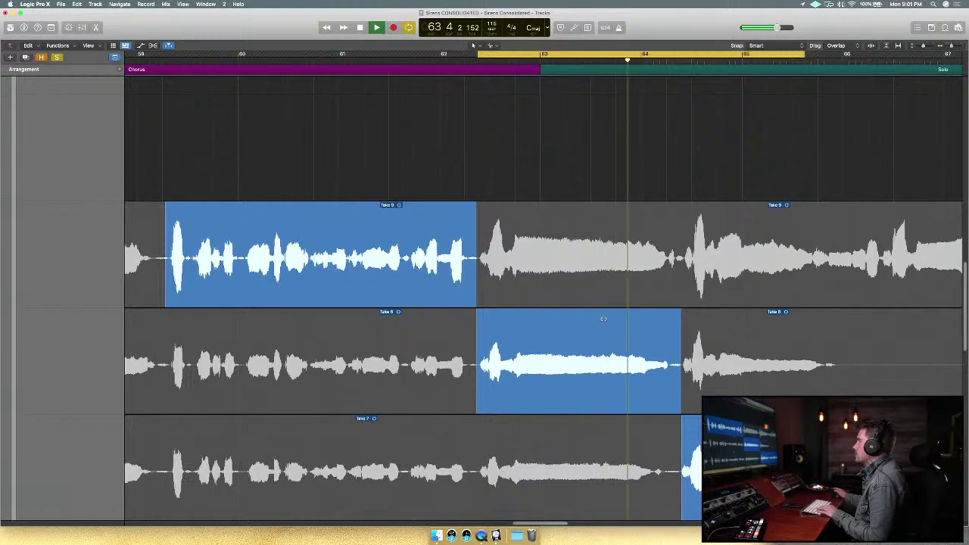
Audition the phrase from bar 62 beat 2 to about bar 64 beat 2 from Take 9, then from Take 7.
click(604, 269)
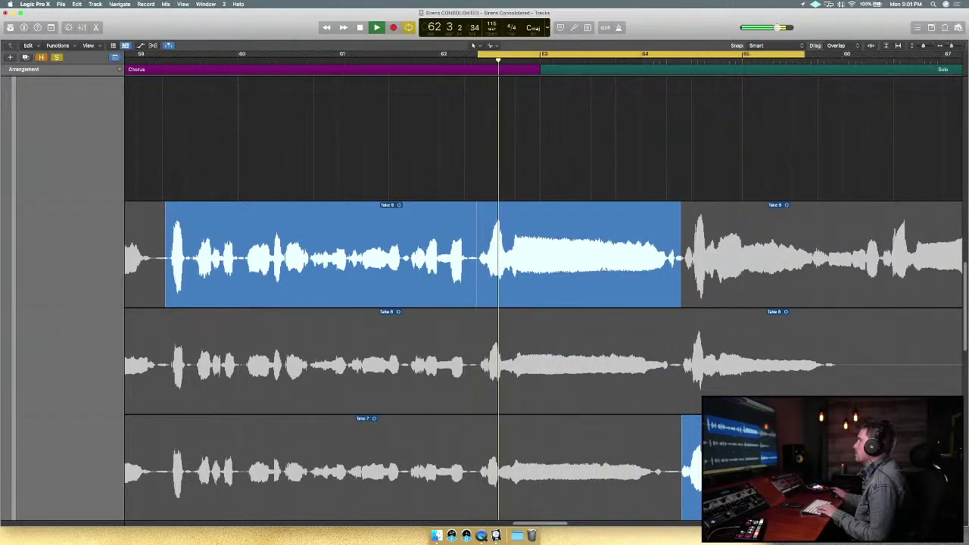
scroll(587, 381, down, 3)
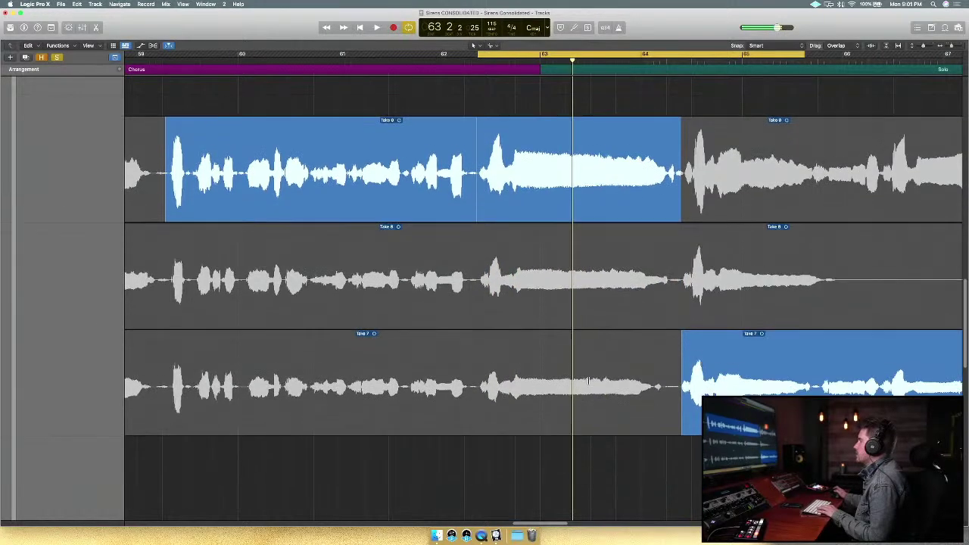
click(588, 381)
scroll(589, 380, down, 10)
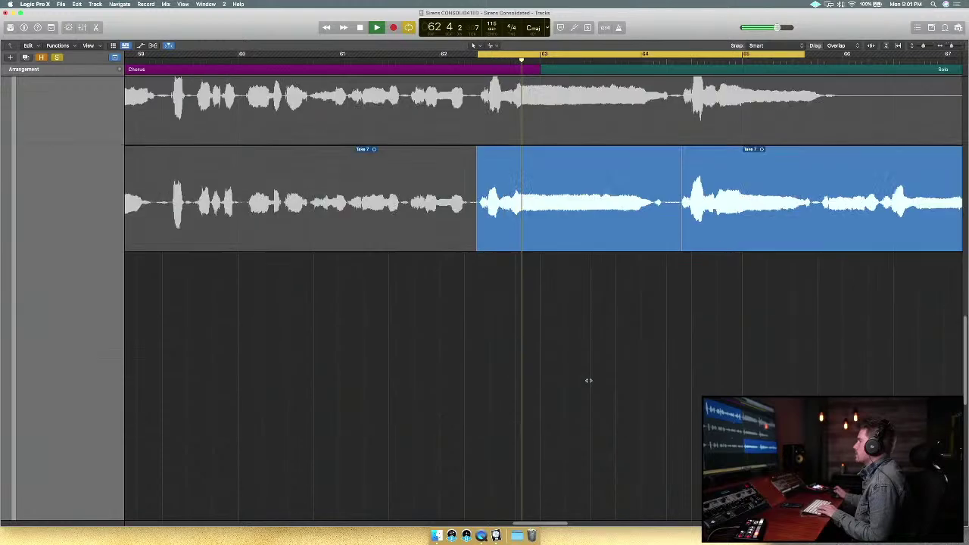
key(space)
Audition the bar 62 to 64 phrase from Take 2, then comp it from Take 9.
click(595, 236)
key(space)
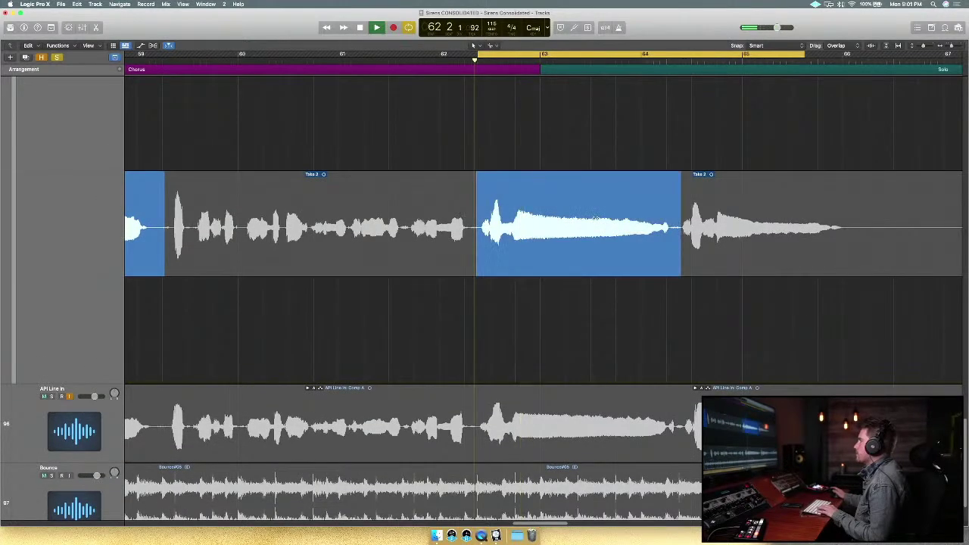
key(space)
scroll(592, 336, up, 10)
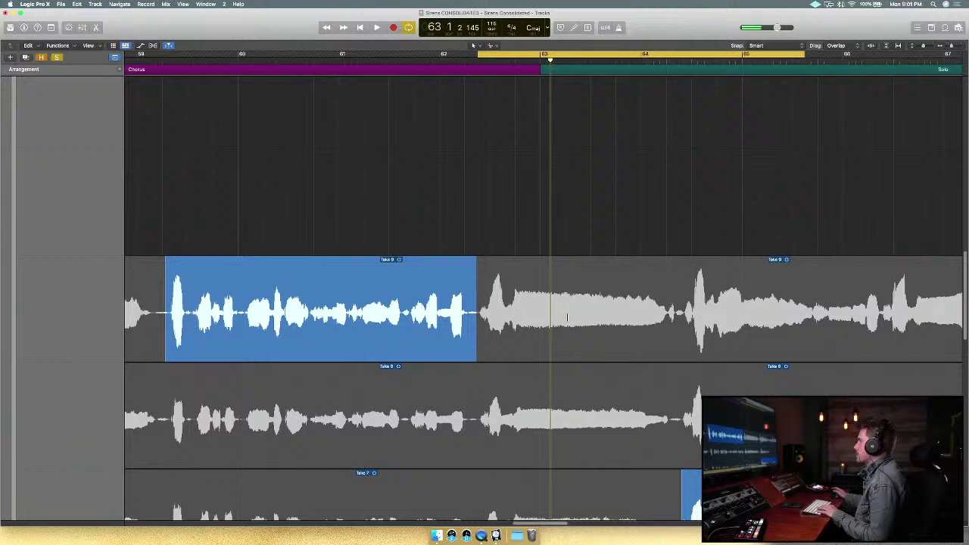
click(567, 318)
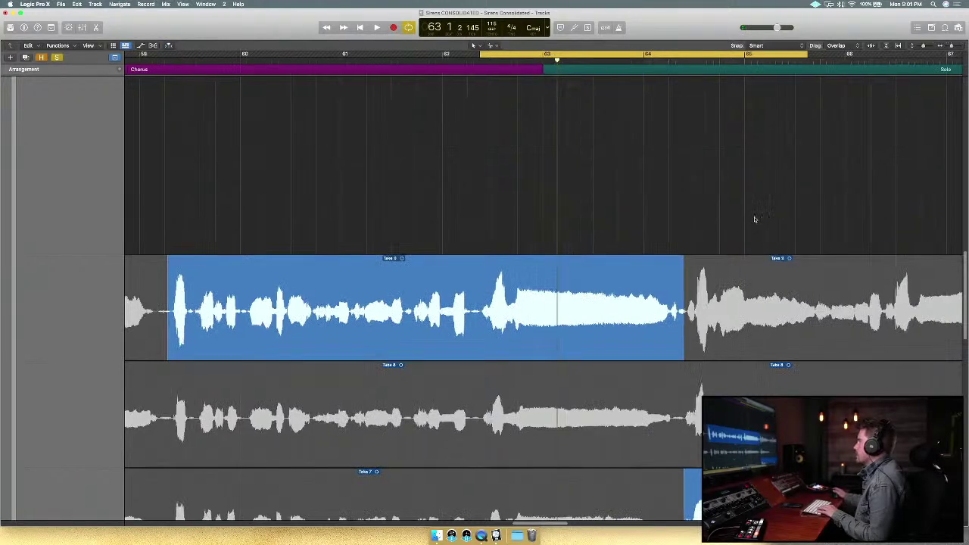
Loop from just after bar 64 to about bar 68 beat 3 and play the passage from Take 7.
scroll(753, 216, left, 3)
scroll(753, 217, down, 2)
scroll(735, 223, right, 6)
scroll(800, 195, right, 8)
scroll(800, 195, down, 2)
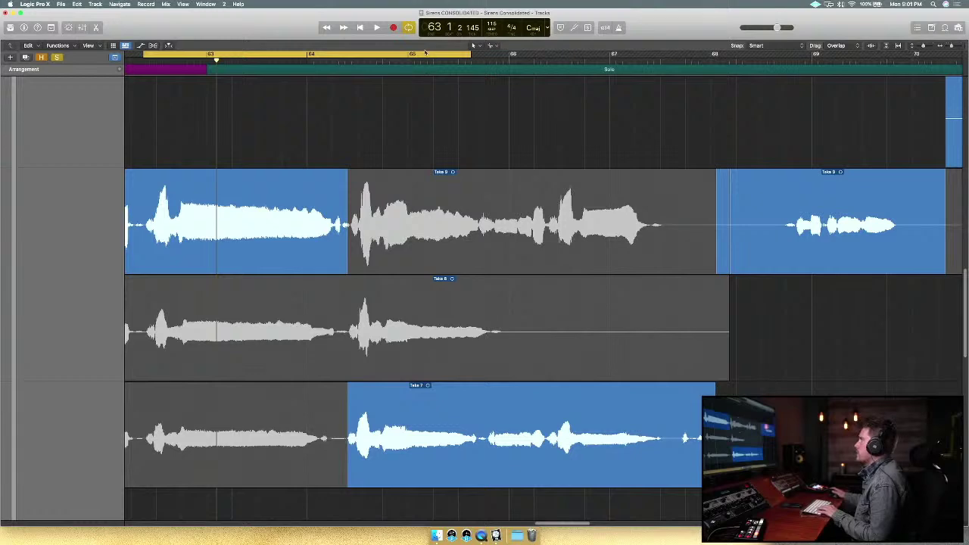
drag(447, 55, 639, 55)
drag(664, 56, 752, 47)
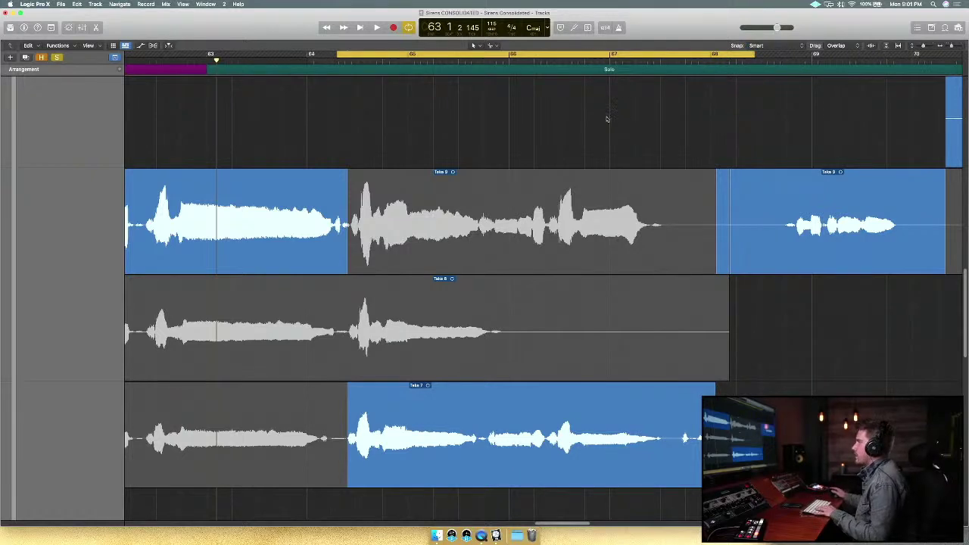
drag(335, 53, 323, 53)
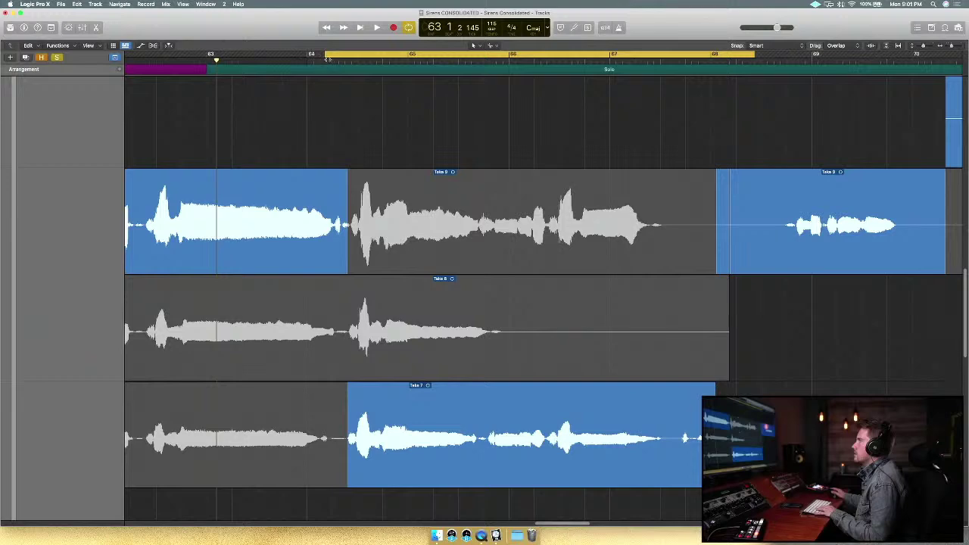
key(space)
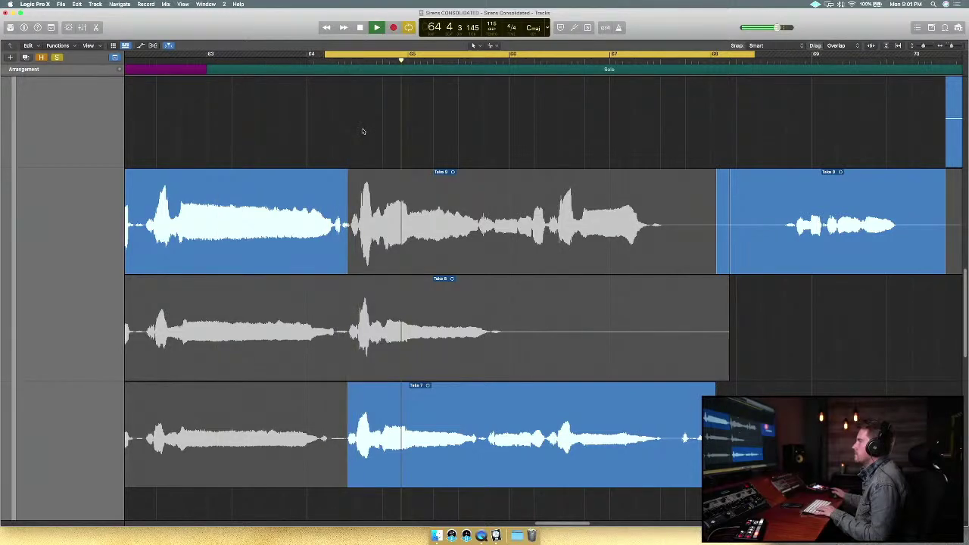
scroll(470, 339, down, 3)
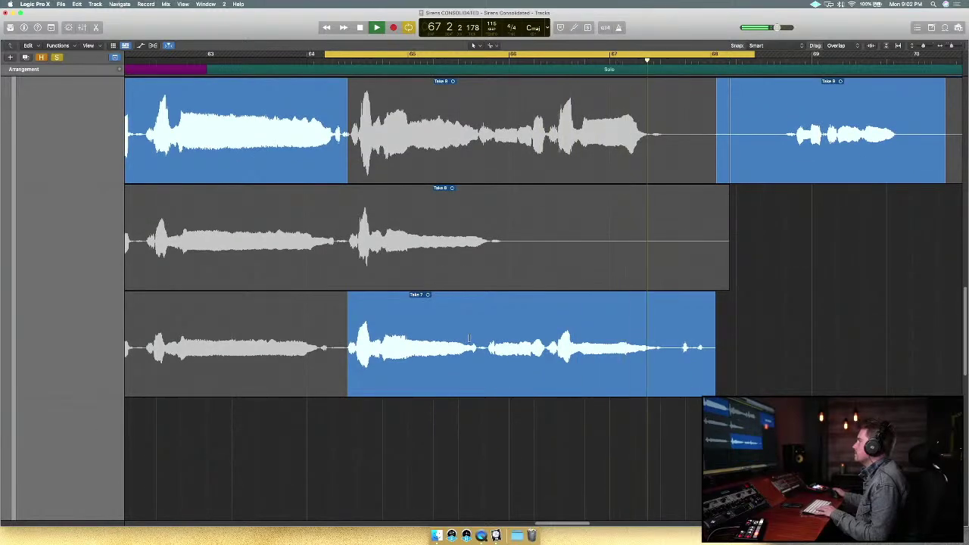
key(space)
Comp the passage from about bar 64 beat 2 to bar 68 from Take 9 and play it.
scroll(469, 338, down, 15)
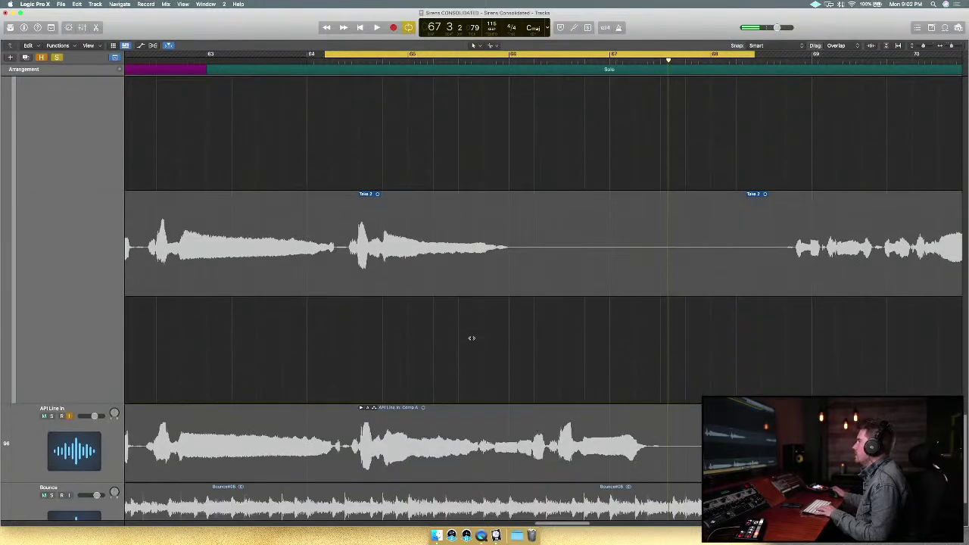
scroll(473, 341, up, 10)
scroll(473, 348, down, 9)
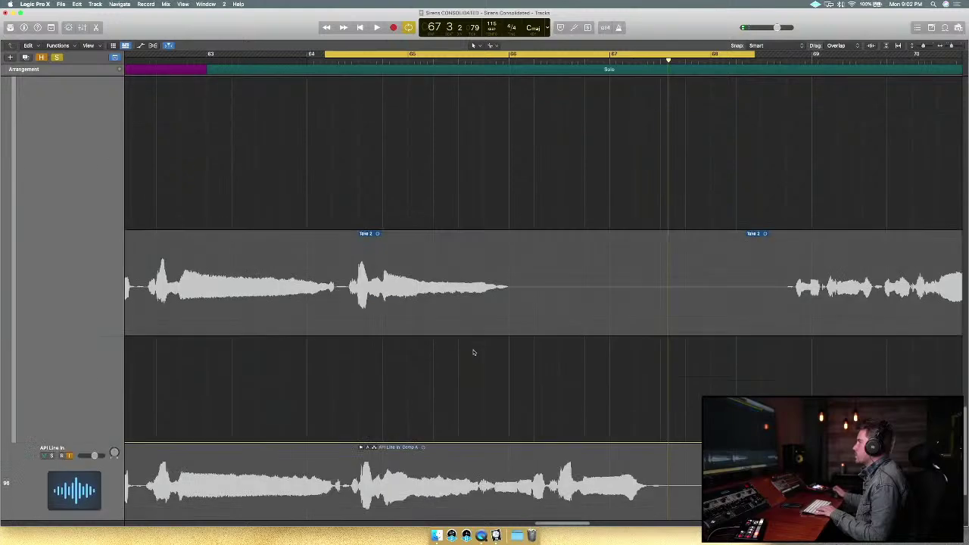
scroll(473, 353, up, 12)
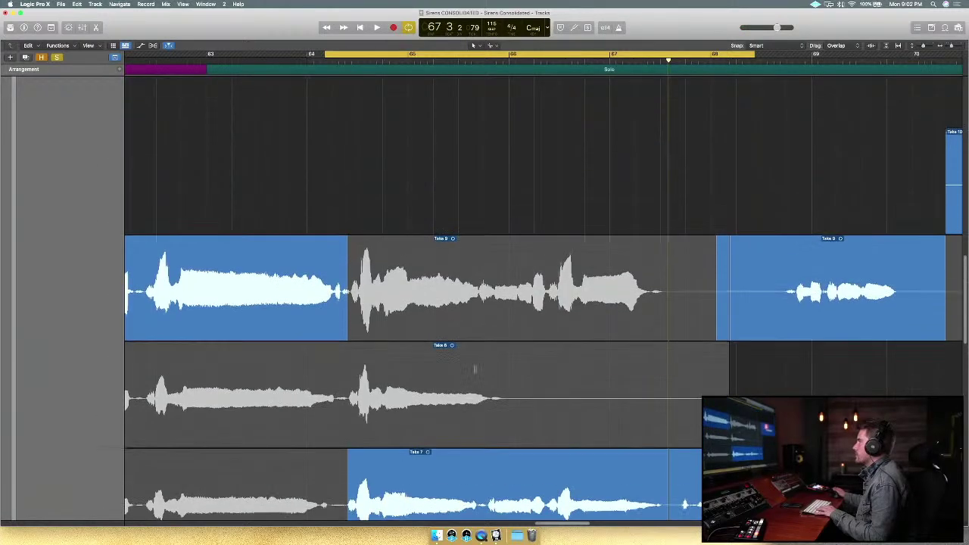
click(475, 368)
scroll(476, 369, up, 10)
scroll(475, 369, down, 8)
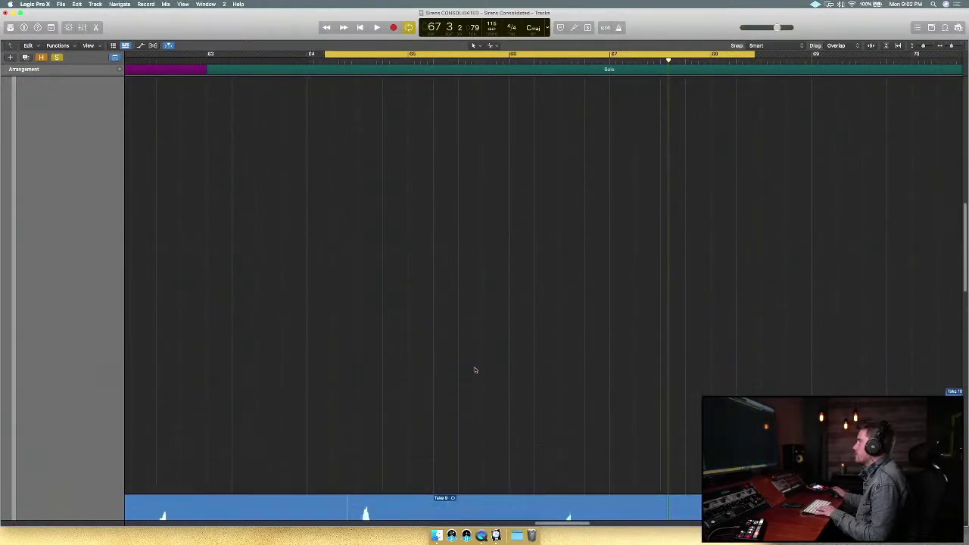
key(space)
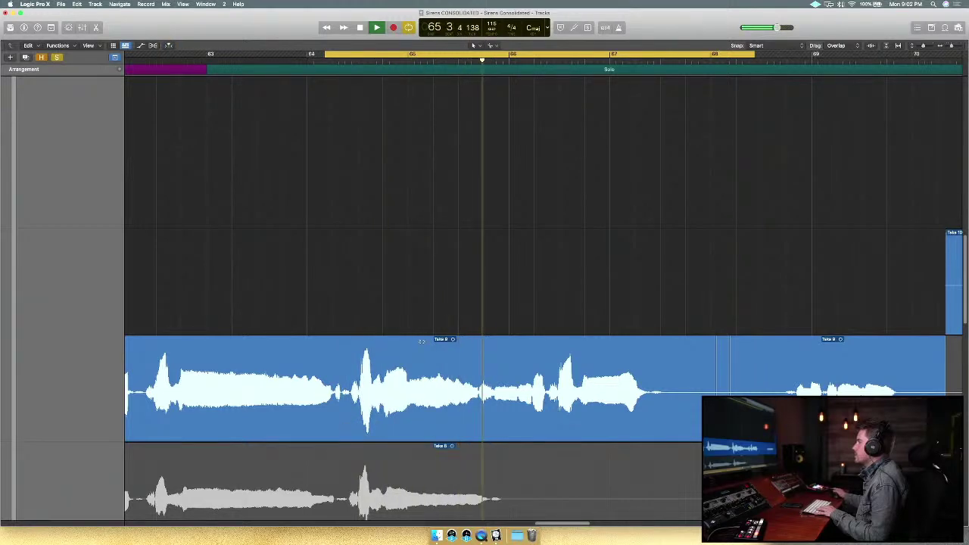
scroll(449, 310, right, 6)
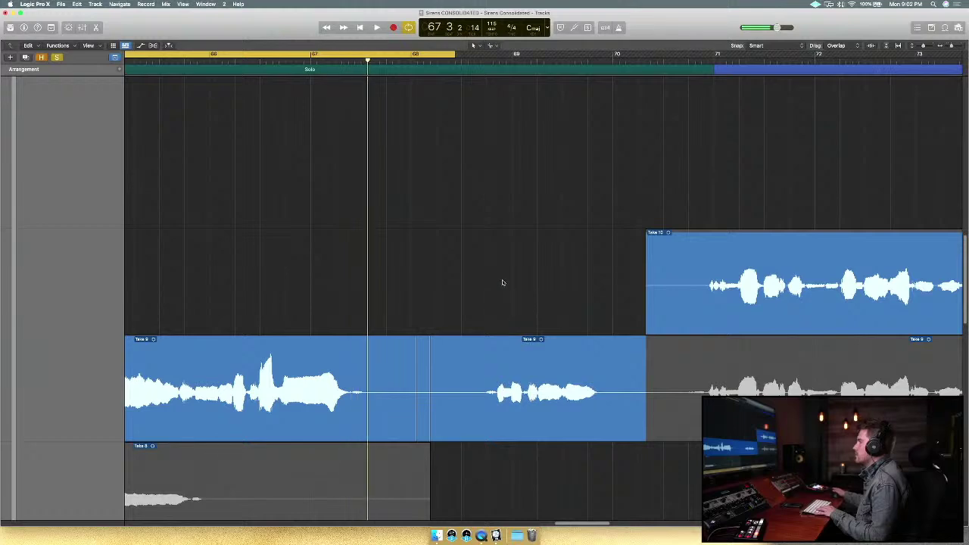
key(space)
Comp the phrase from about bar 68 beat 3 to just before bar 71 from Take 2.
scroll(512, 284, right, 2)
scroll(518, 287, right, 3)
scroll(518, 287, down, 1)
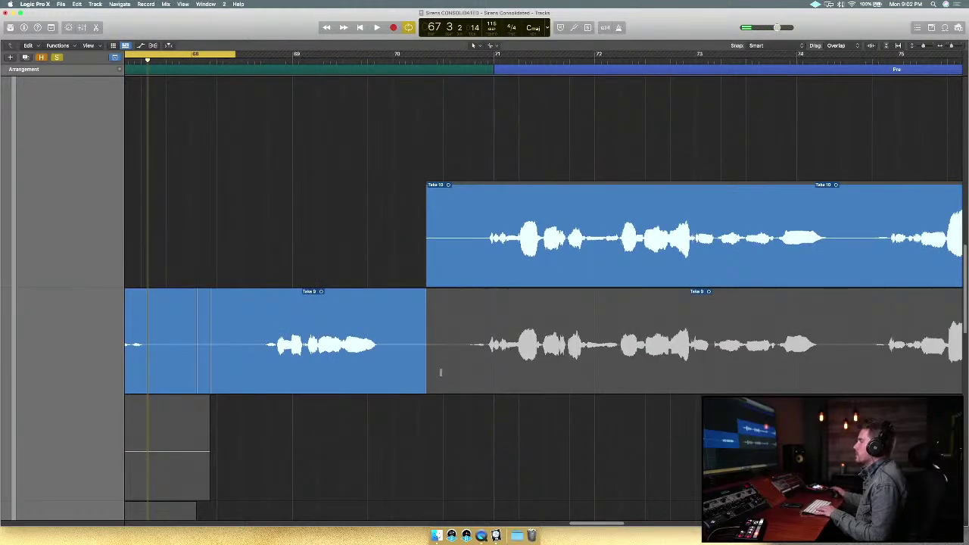
scroll(401, 464, down, 6)
scroll(401, 463, down, 8)
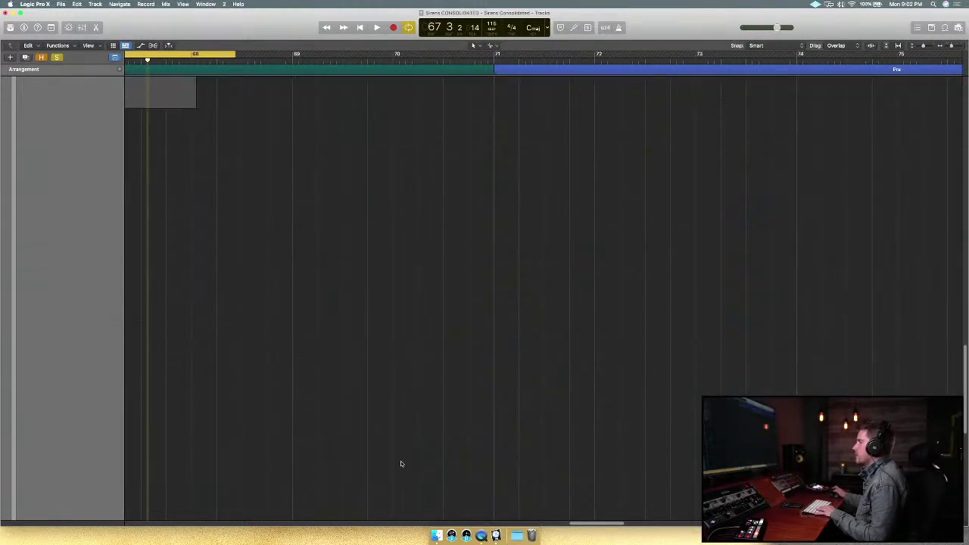
scroll(401, 464, down, 3)
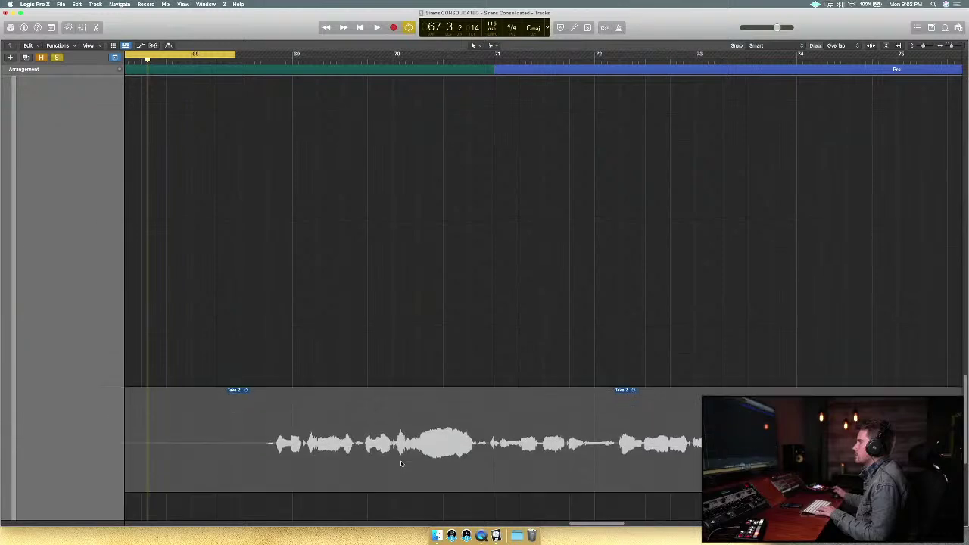
drag(238, 396, 491, 360)
key(space)
key(space)
Loop bar 68 to bar 71 and play the Take 2 phrase.
drag(533, 54, 838, 62)
key(space)
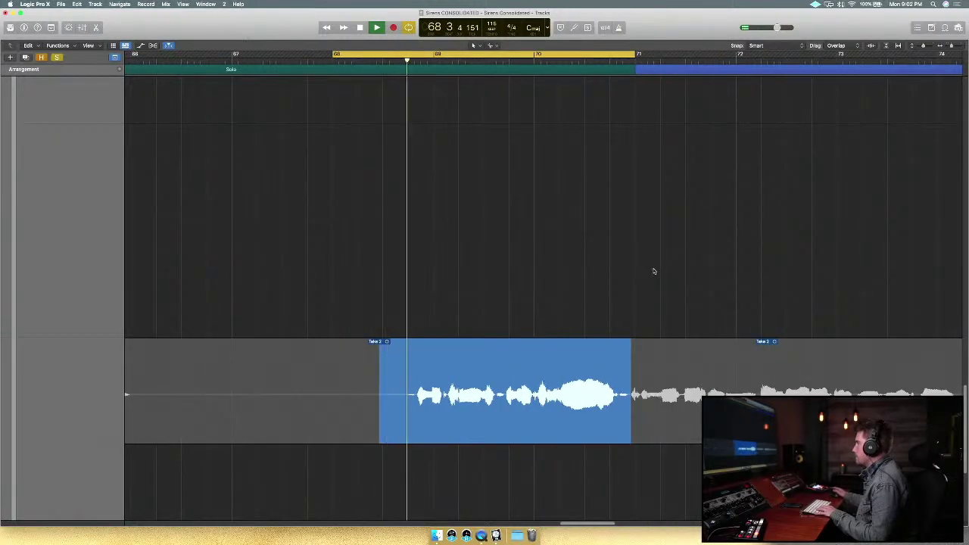
scroll(641, 272, right, 1)
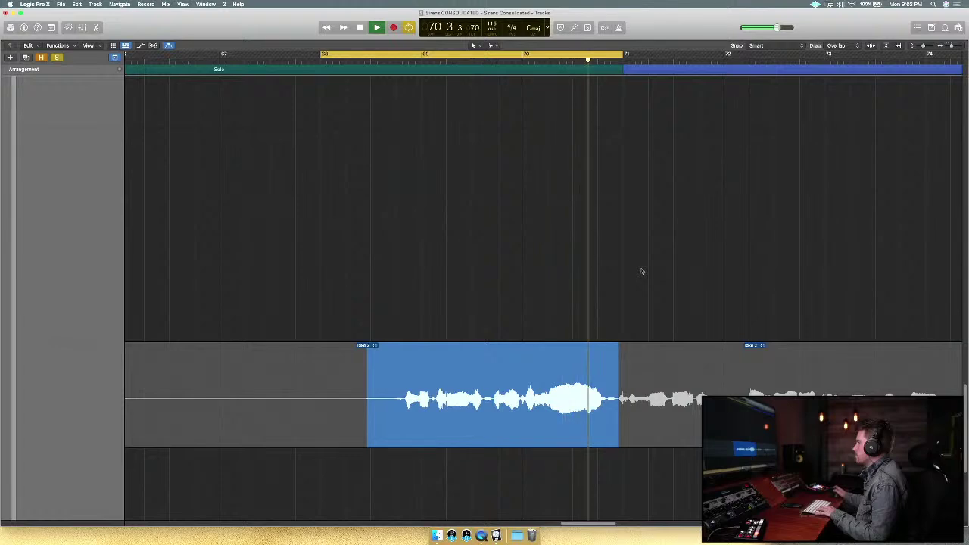
key(space)
Audition the phrase before bar 71 from Take 9 in place of Take 2.
scroll(641, 273, up, 3)
scroll(642, 273, up, 20)
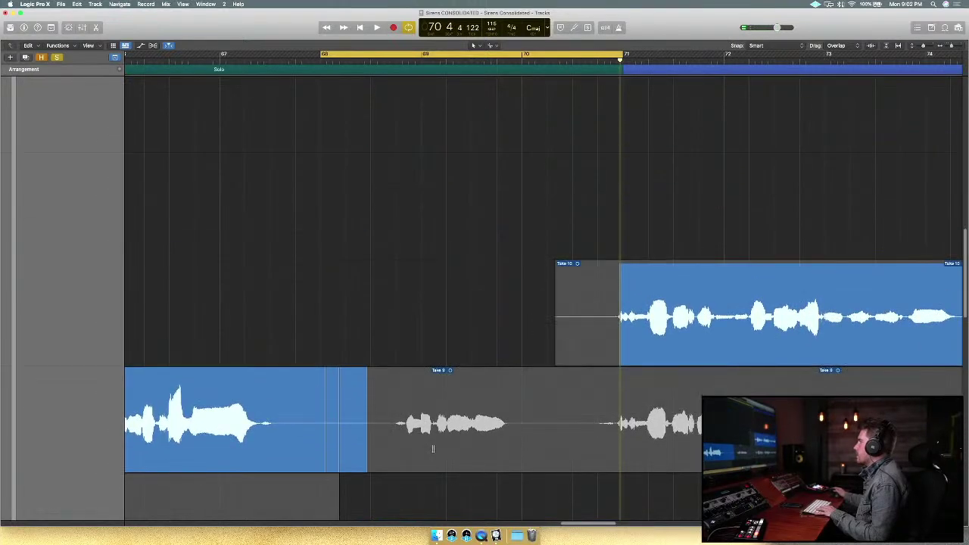
click(434, 449)
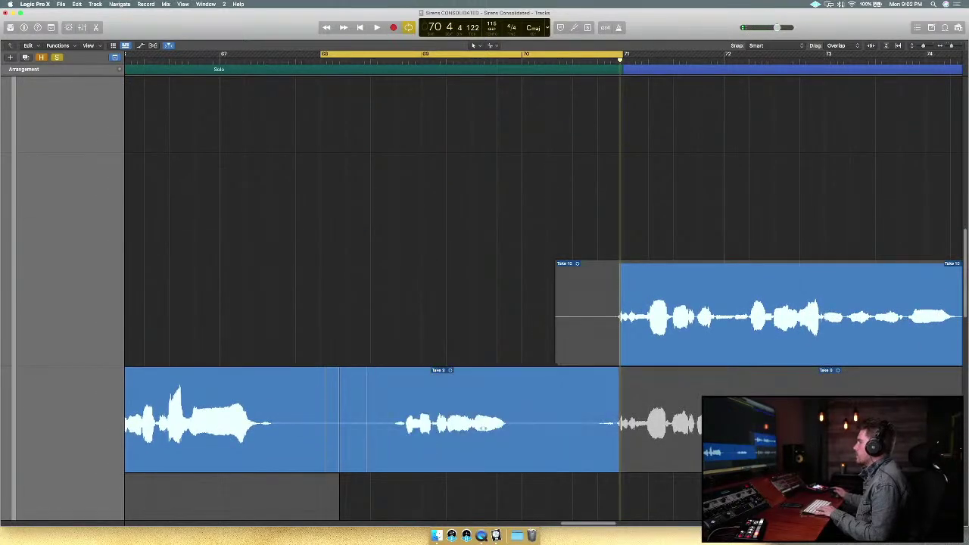
key(space)
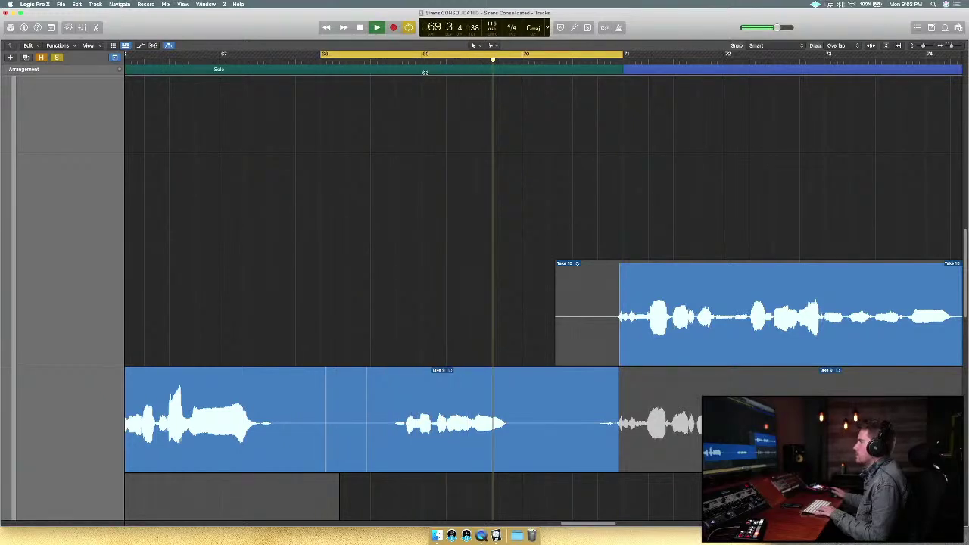
key(space)
Shift the loop to bar 68 beat 3 through bar 71 beat 3, then comp Take 2 from its start to about bar 71 and play it.
scroll(406, 251, down, 10)
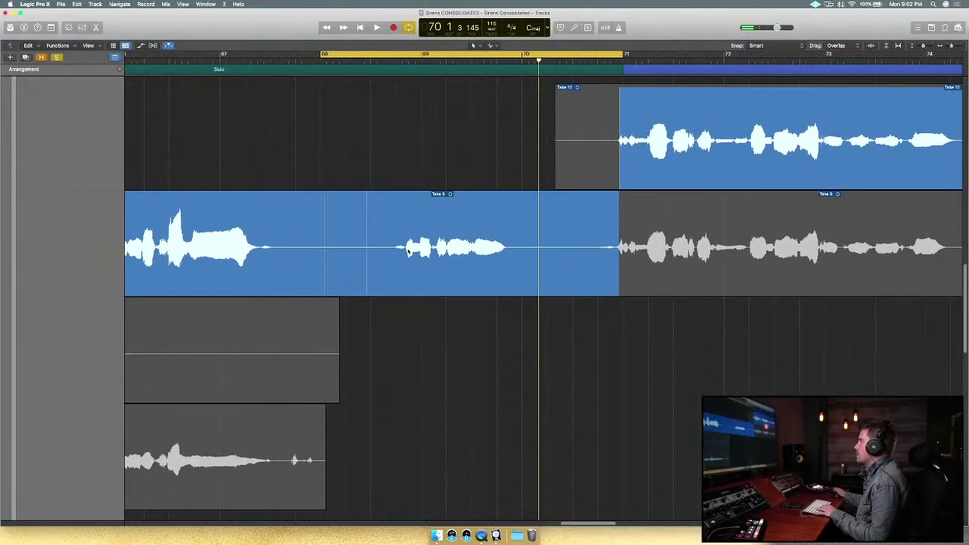
scroll(409, 227, up, 8)
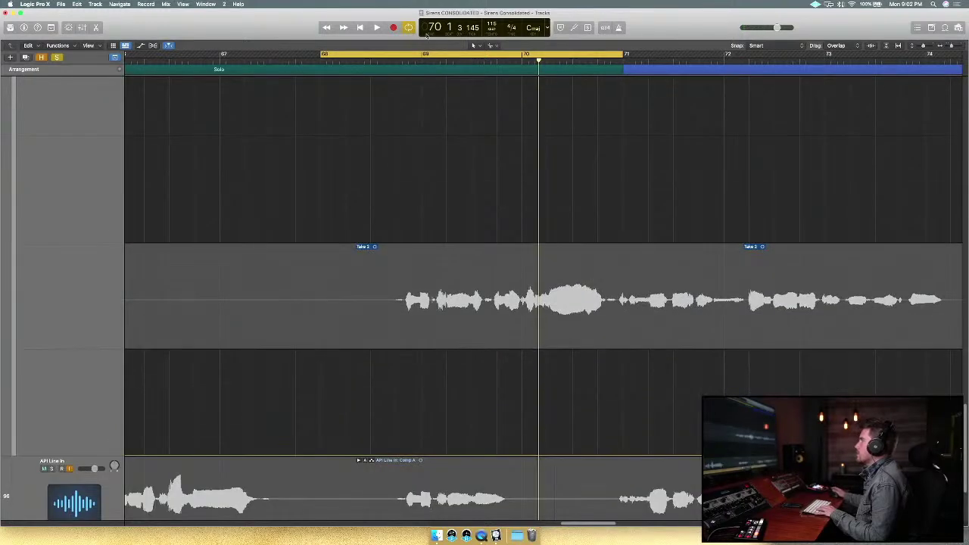
drag(423, 56, 472, 55)
drag(376, 297, 618, 145)
key(space)
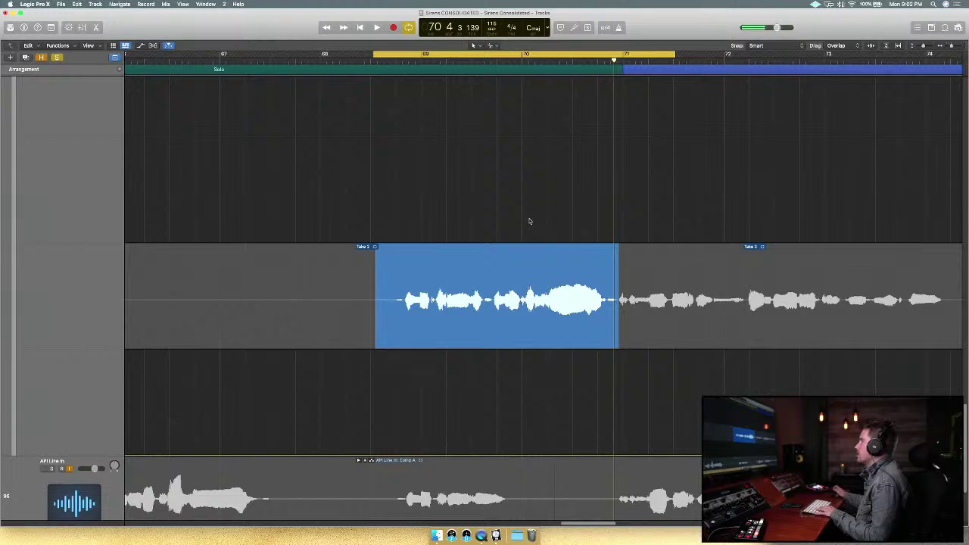
Comp about bar 68 beat 3 to bar 70 from Take 9, leaving Take 2 from there to bar 71.
scroll(529, 222, up, 5)
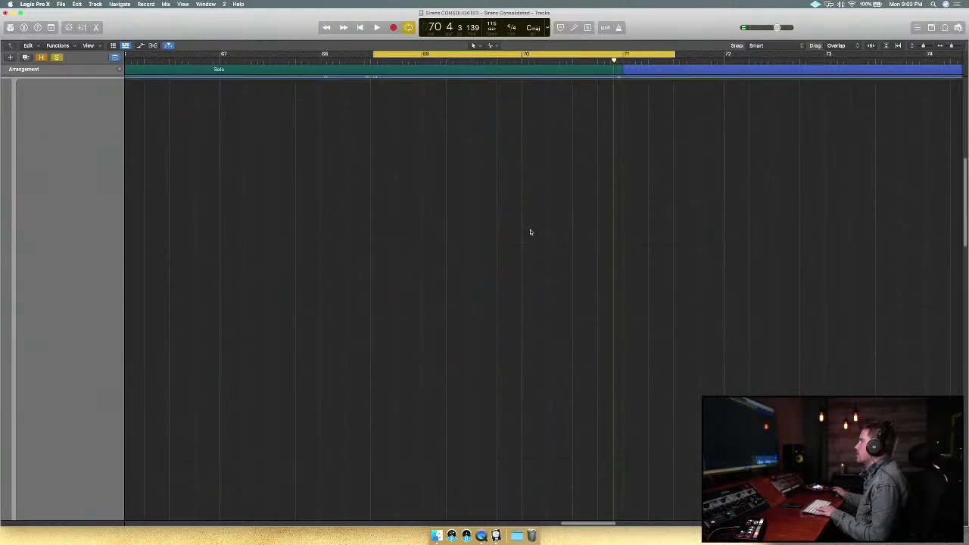
scroll(529, 227, down, 5)
scroll(529, 231, down, 5)
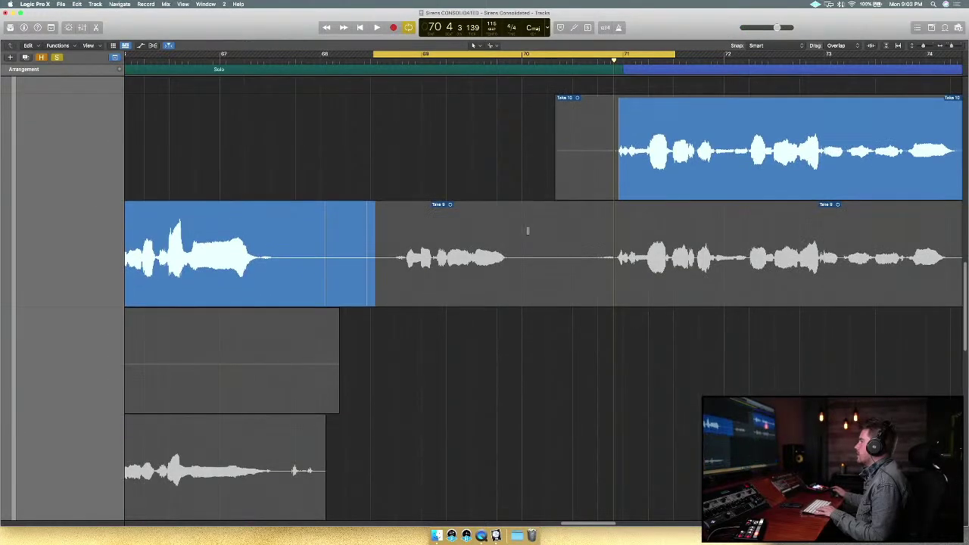
drag(522, 250, 378, 277)
Examine the pre-chorus takes after bar 71, then review the comp selections across the whole song down to Take 1.
scroll(562, 173, right, 5)
scroll(562, 173, right, 5)
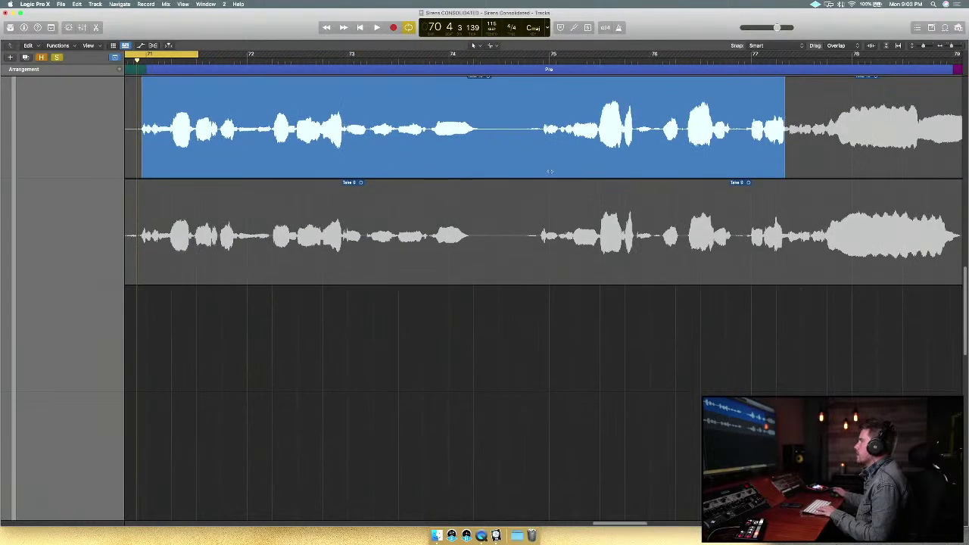
scroll(299, 222, up, 10)
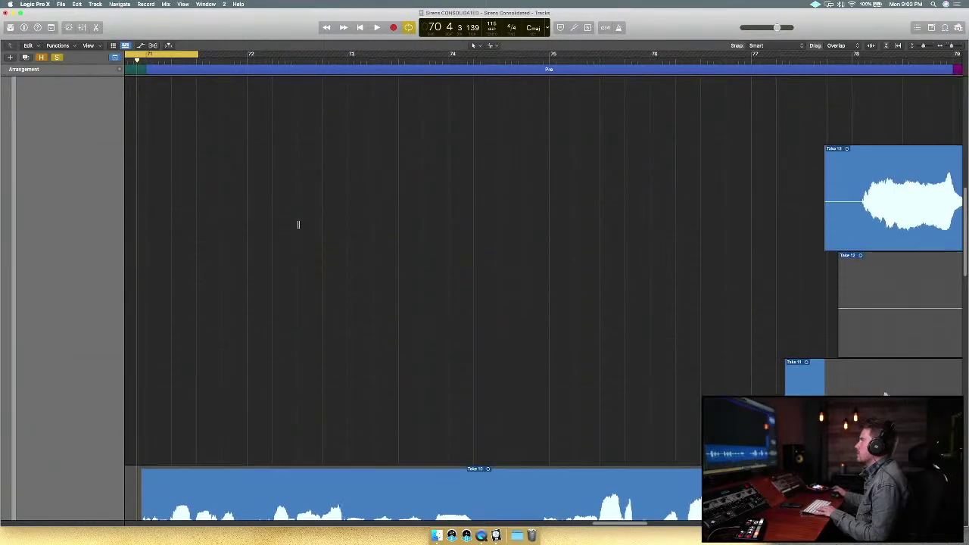
scroll(298, 224, down, 5)
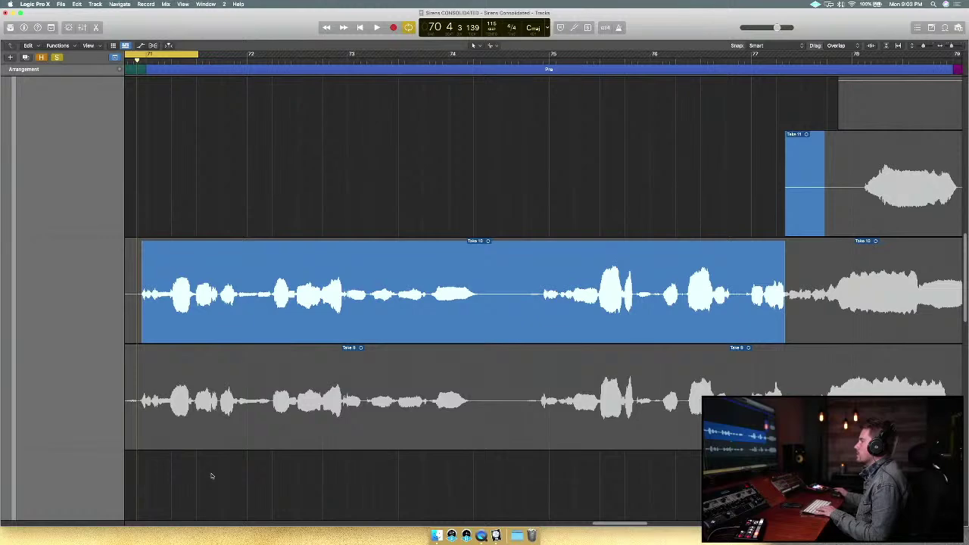
scroll(205, 474, left, 3)
scroll(241, 327, down, 4)
scroll(248, 319, up, 15)
scroll(247, 319, down, 15)
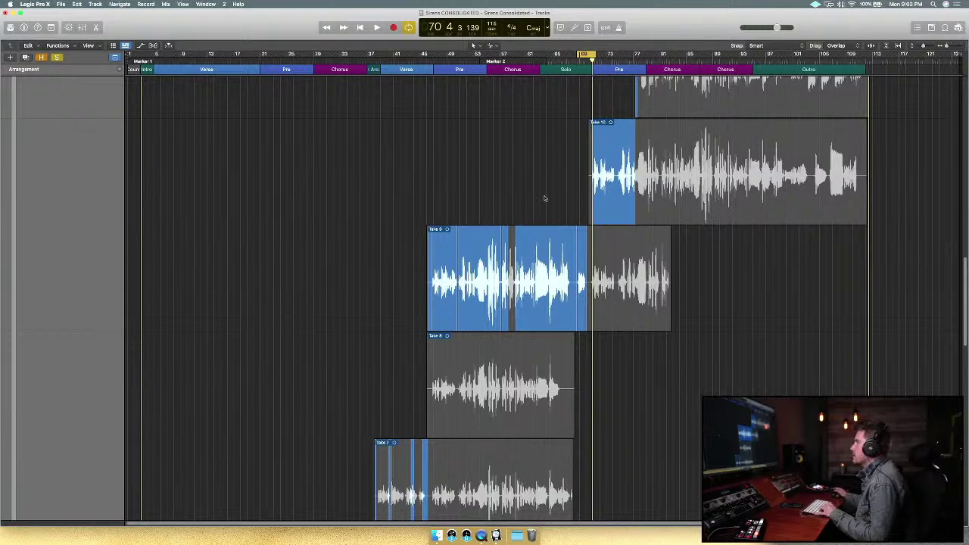
scroll(545, 198, down, 10)
scroll(544, 196, down, 8)
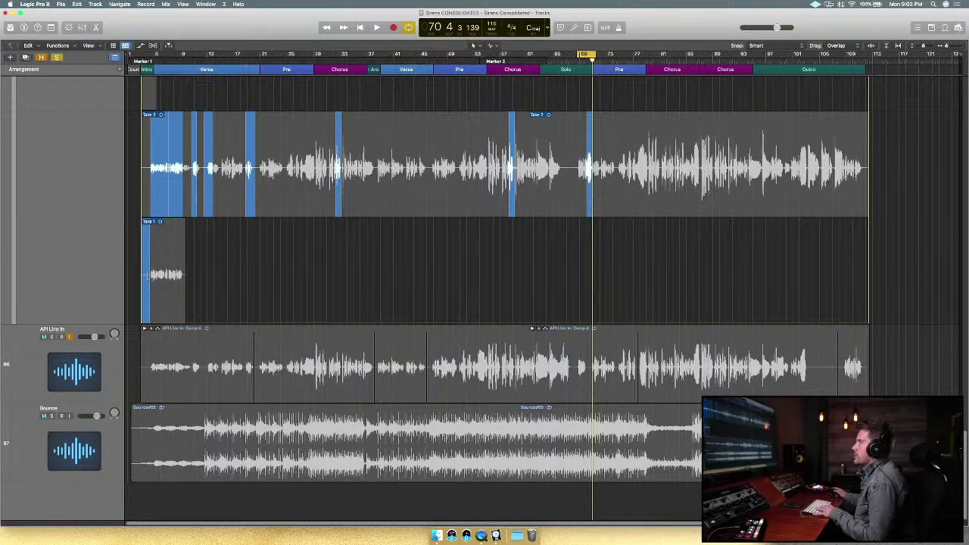
Examine the comp selections take by take across the song, from Take 2 up through the takes above Take 13.
scroll(173, 270, up, 6)
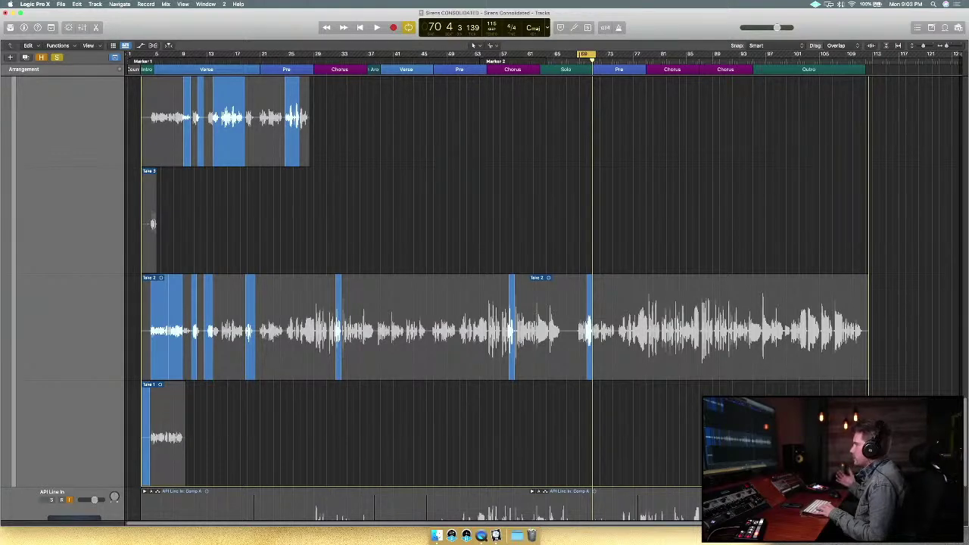
scroll(505, 299, up, 5)
scroll(505, 299, up, 3)
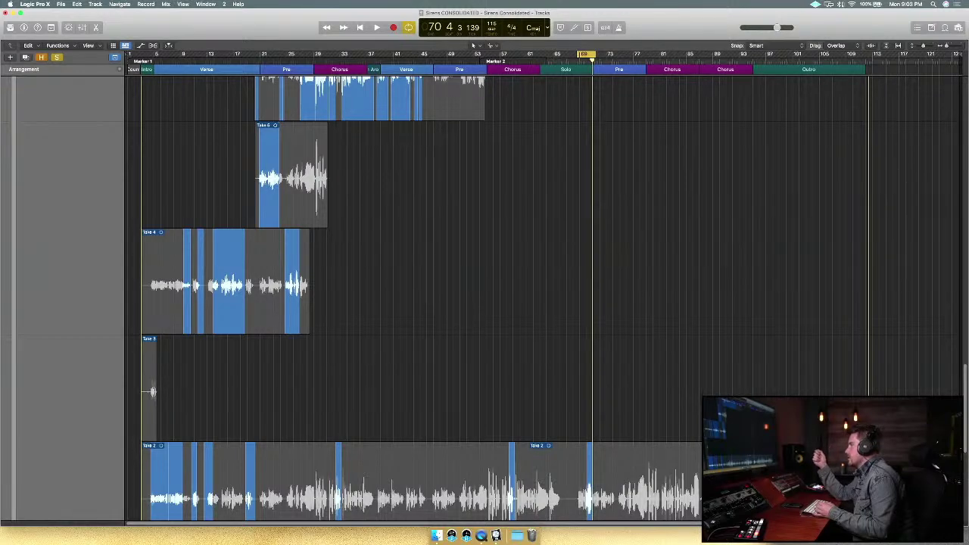
scroll(454, 303, up, 5)
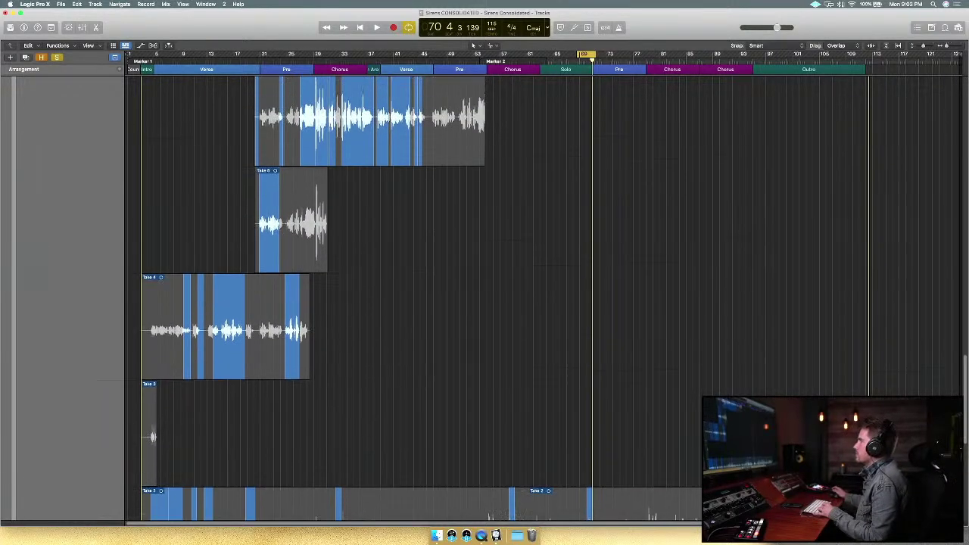
scroll(454, 303, down, 2)
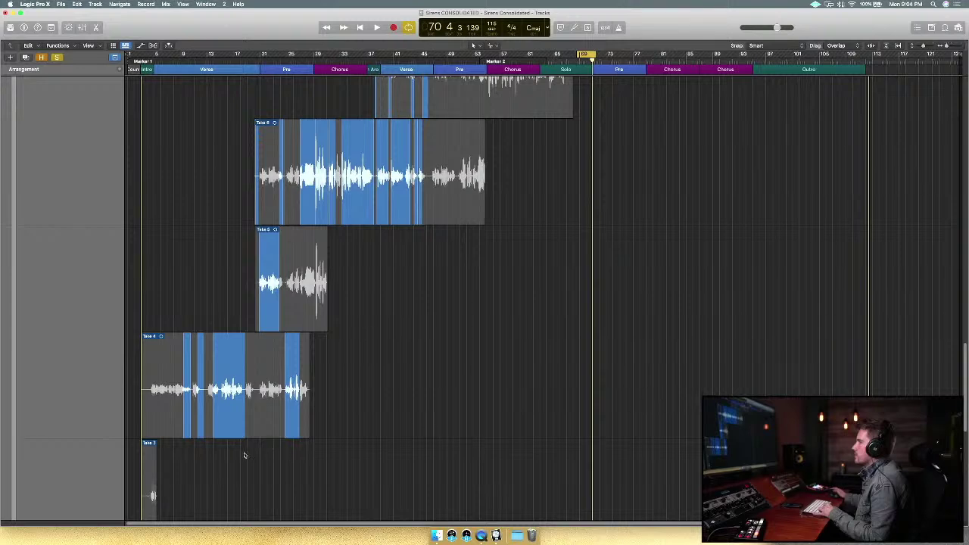
scroll(235, 474, down, 3)
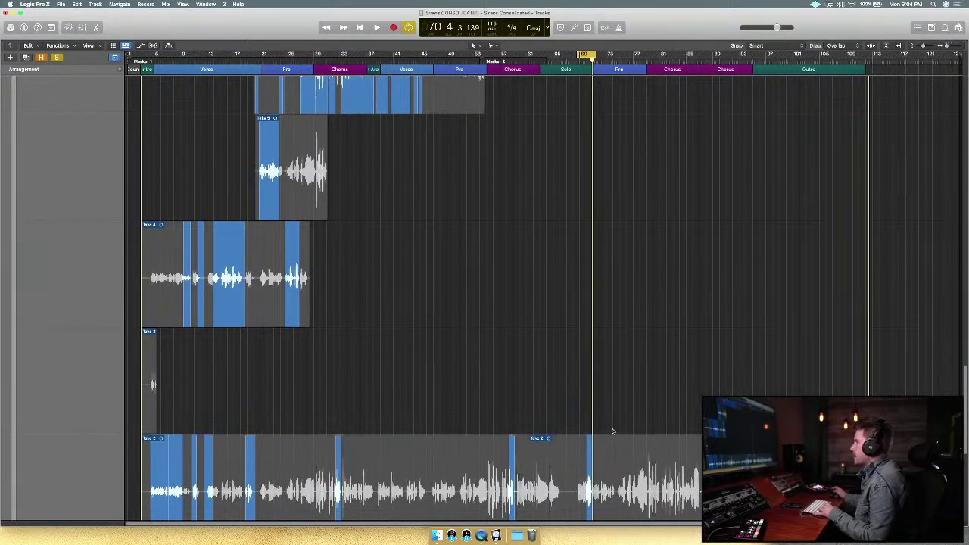
scroll(613, 432, up, 1)
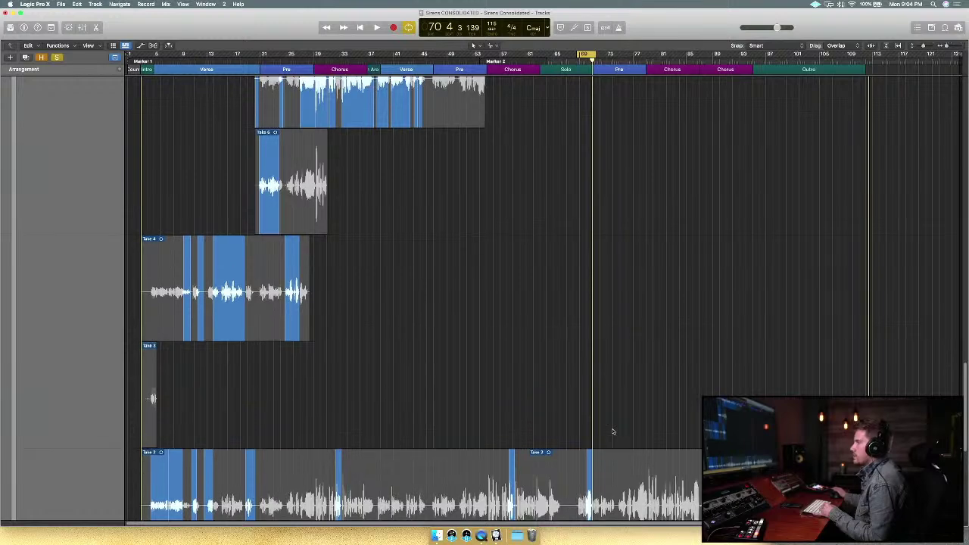
scroll(596, 446, up, 2)
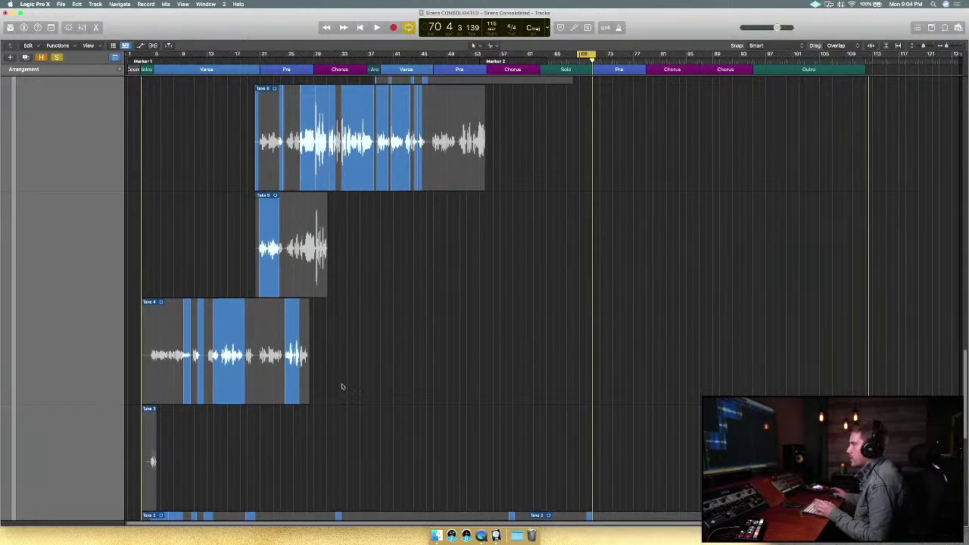
scroll(342, 387, up, 1)
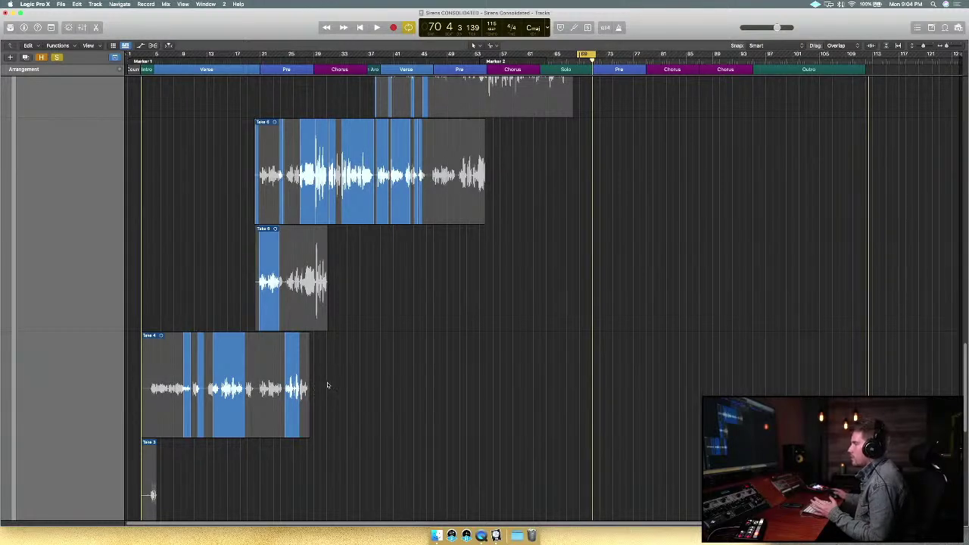
scroll(324, 397, up, 4)
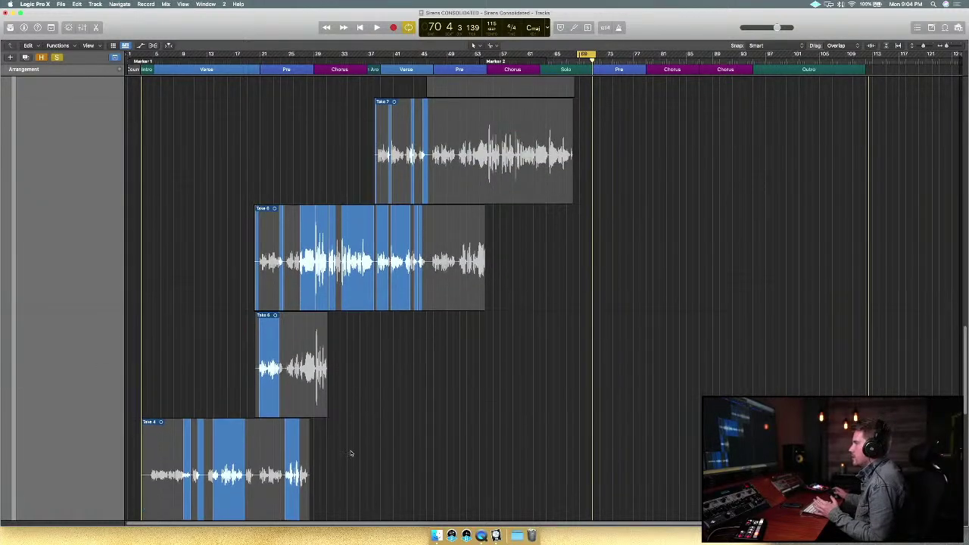
scroll(331, 488, up, 1)
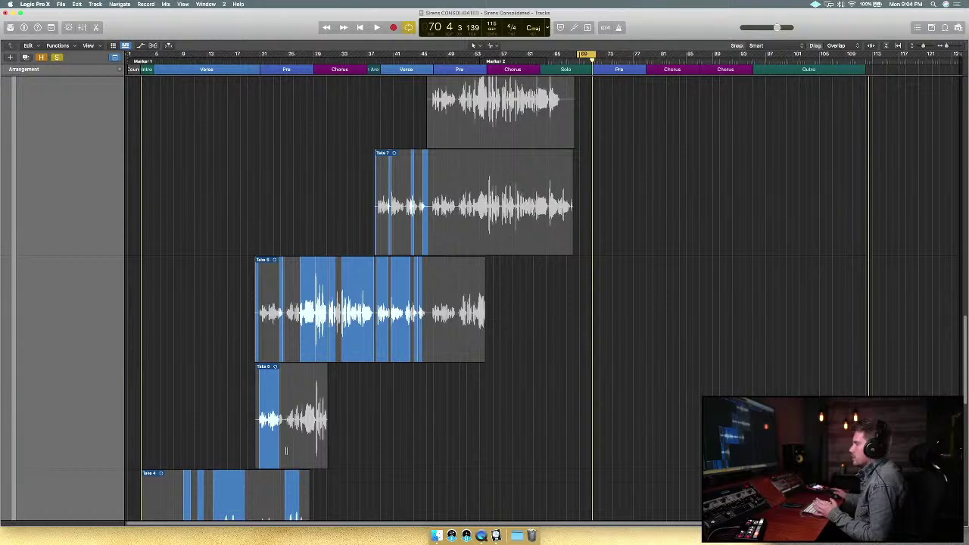
scroll(288, 437, up, 2)
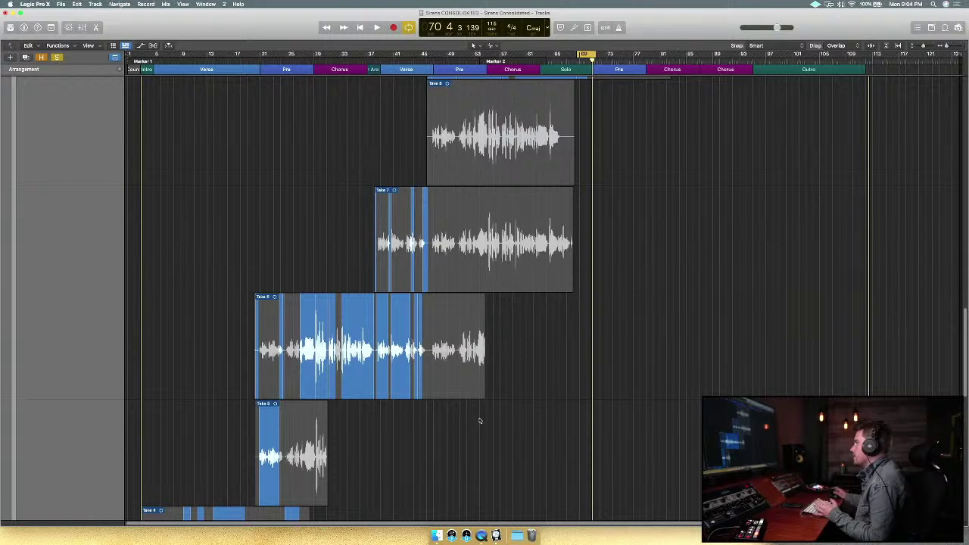
scroll(477, 421, up, 4)
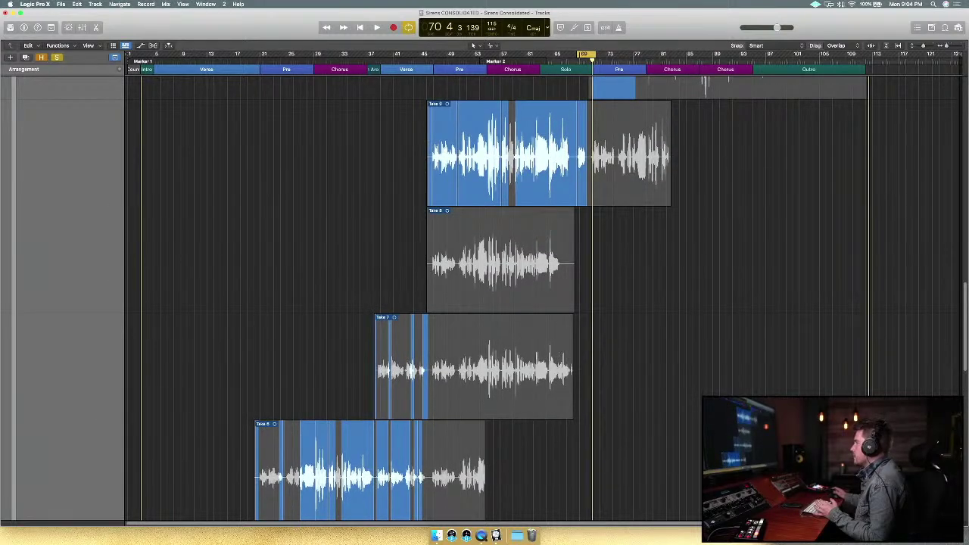
scroll(485, 487, up, 4)
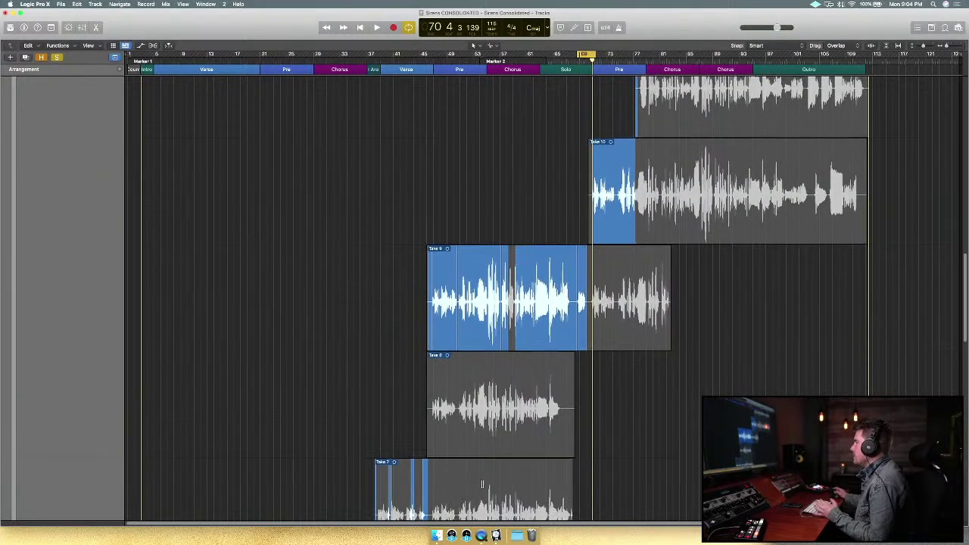
scroll(485, 487, down, 2)
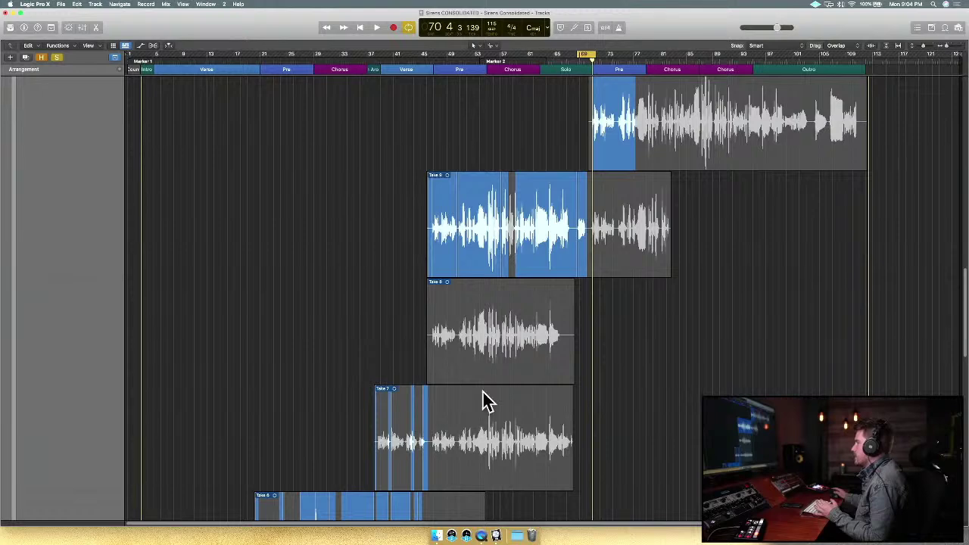
scroll(485, 400, up, 3)
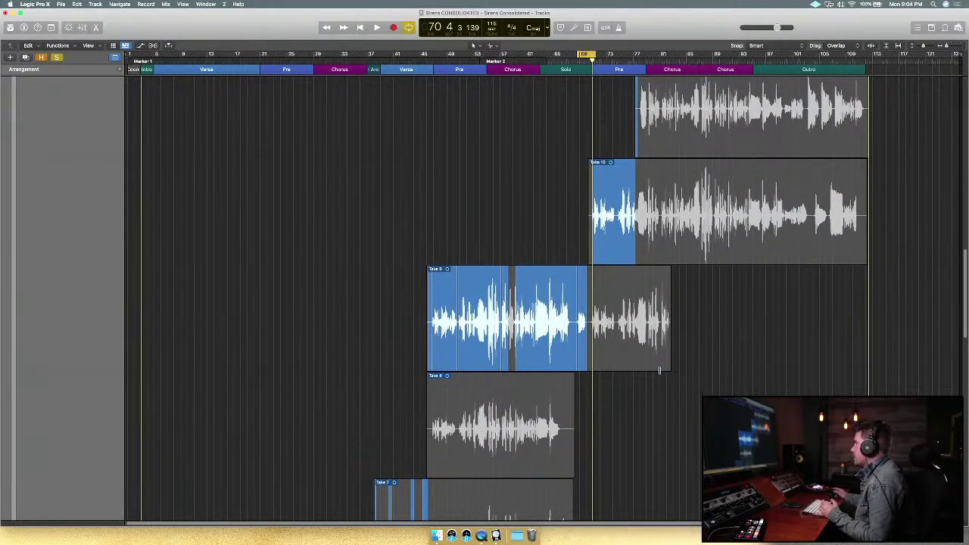
scroll(659, 370, up, 9)
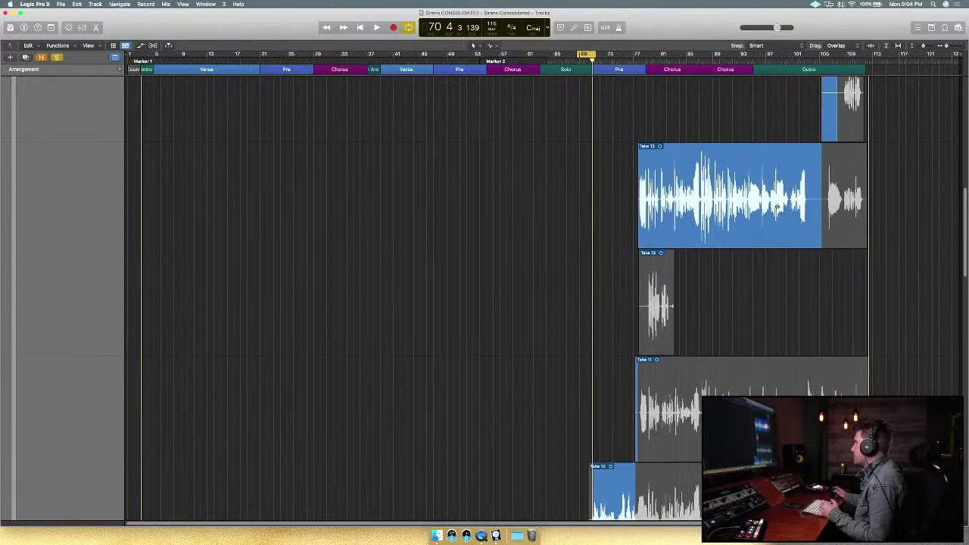
scroll(879, 173, up, 8)
scroll(869, 222, down, 9)
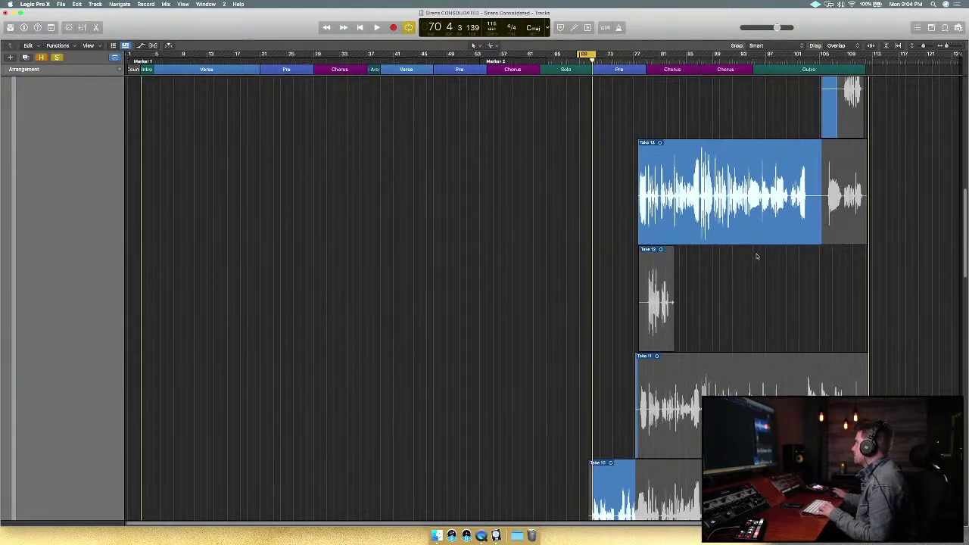
scroll(631, 361, down, 1)
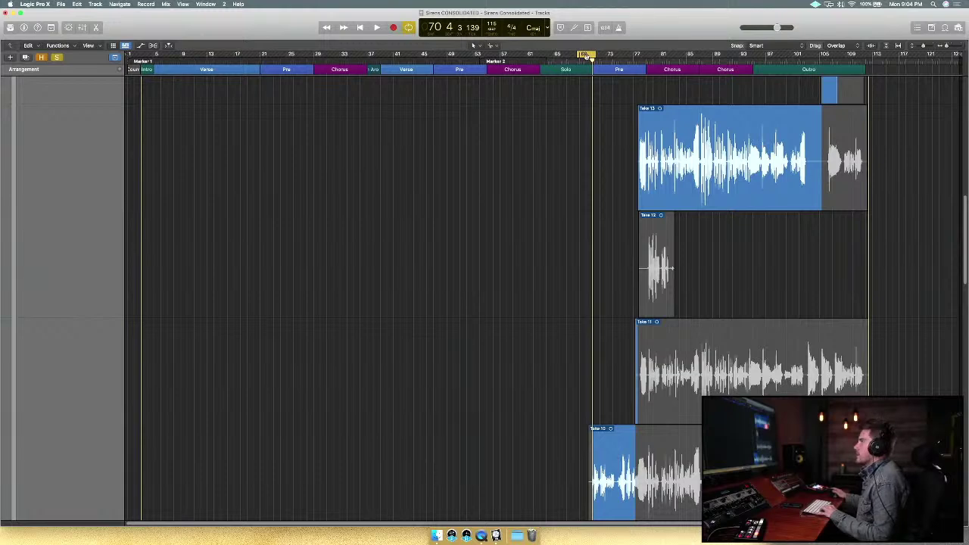
Extend Take 10's comp section back to about bar 70 beat 3 and loop from there to about bar 74 beat 3.
key(super+Right)
key(super+Right)
key(super+Right)
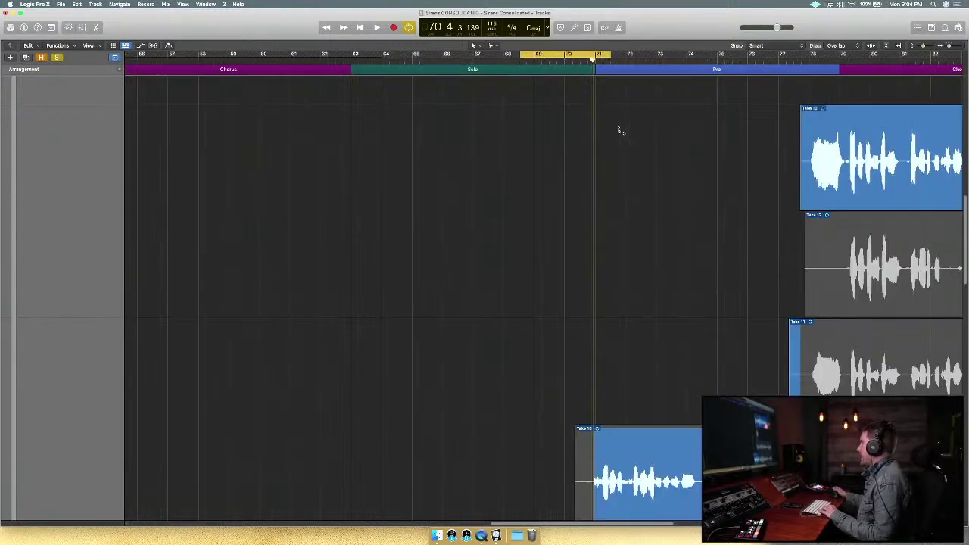
scroll(599, 184, down, 1)
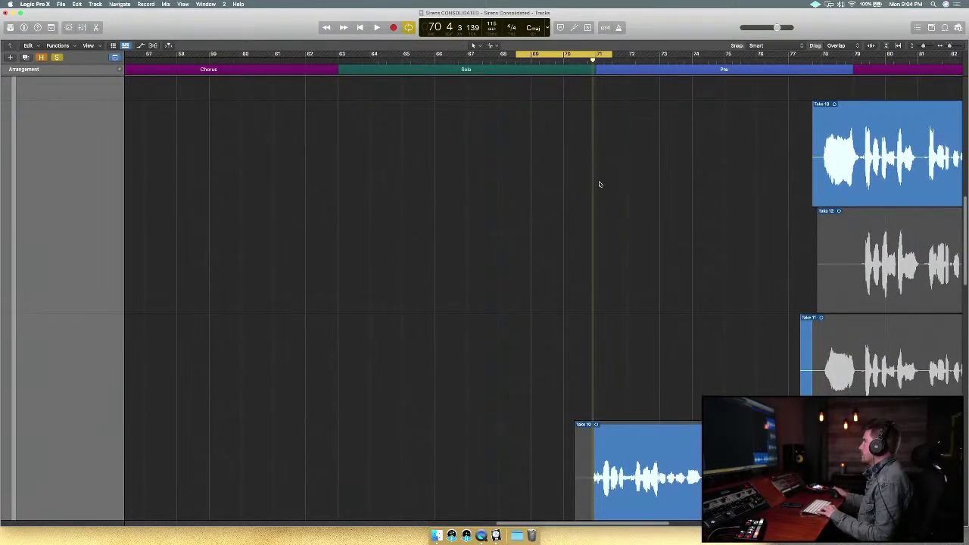
scroll(599, 184, down, 5)
drag(567, 55, 633, 55)
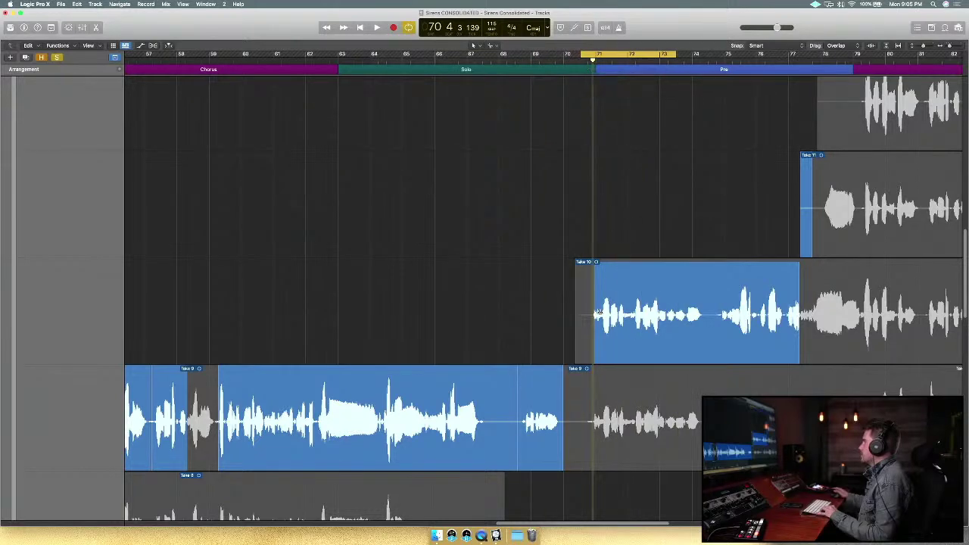
drag(597, 324, 582, 322)
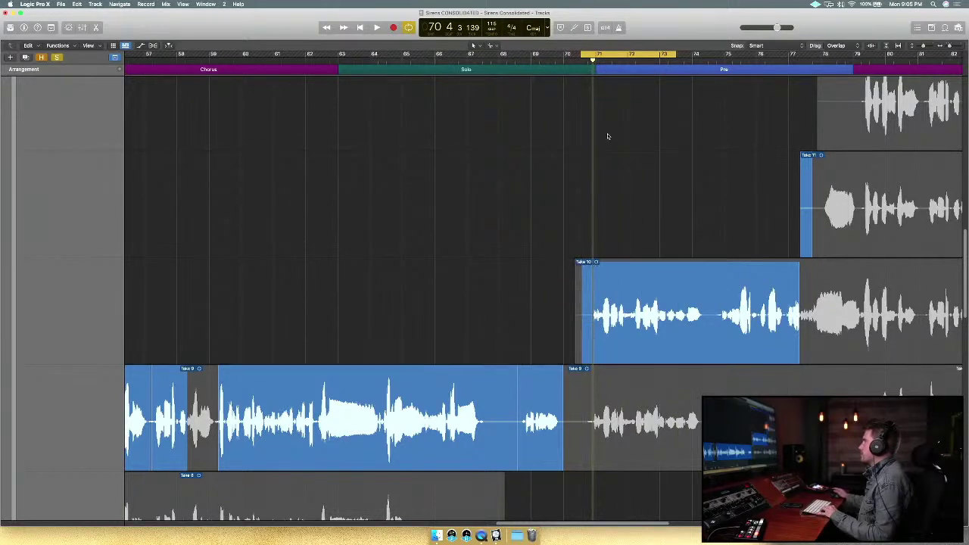
drag(676, 55, 709, 55)
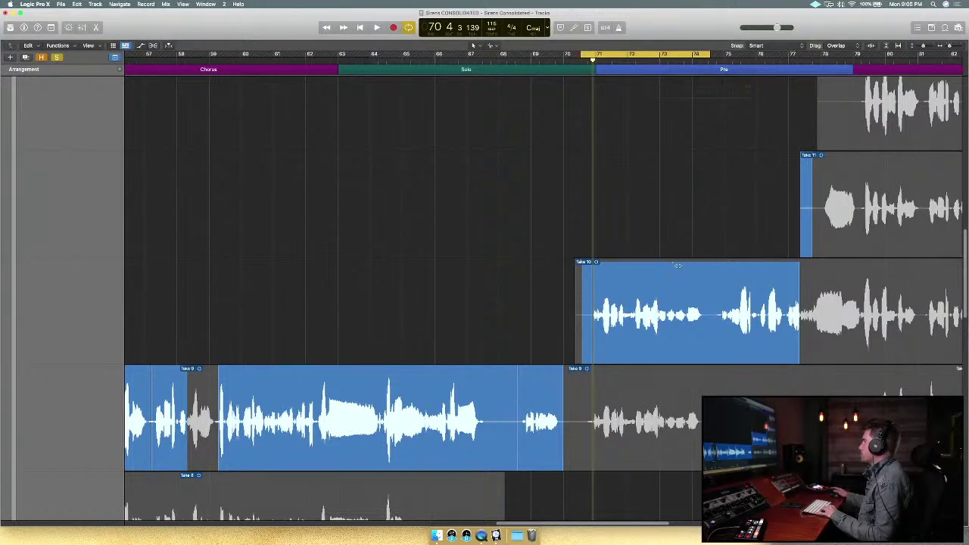
Extend the loop's end to bar 77 and play the pre-chorus phrase from Take 10.
scroll(678, 266, right, 5)
scroll(675, 225, down, 1)
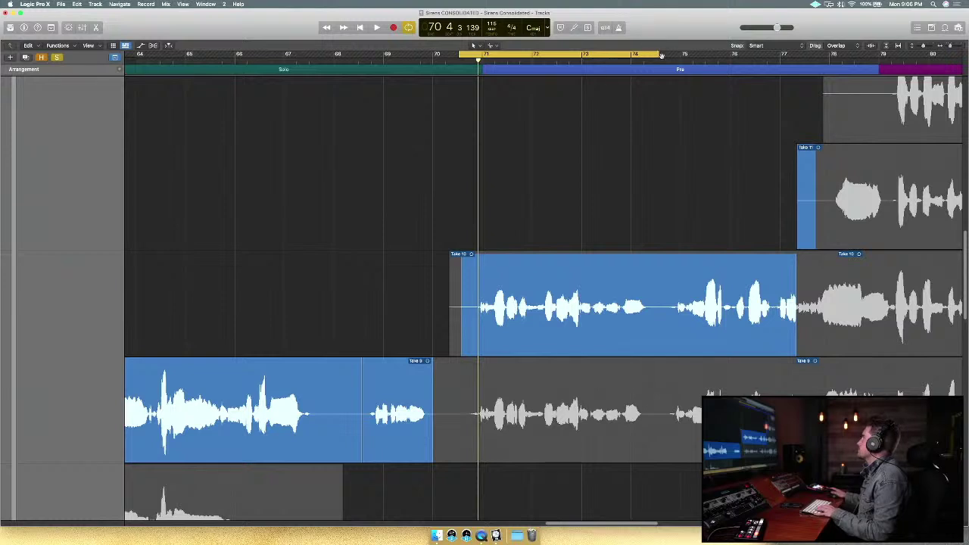
mouse_move(657, 54)
mouse_down()
mouse_move(668, 54)
mouse_move(645, 55)
mouse_up()
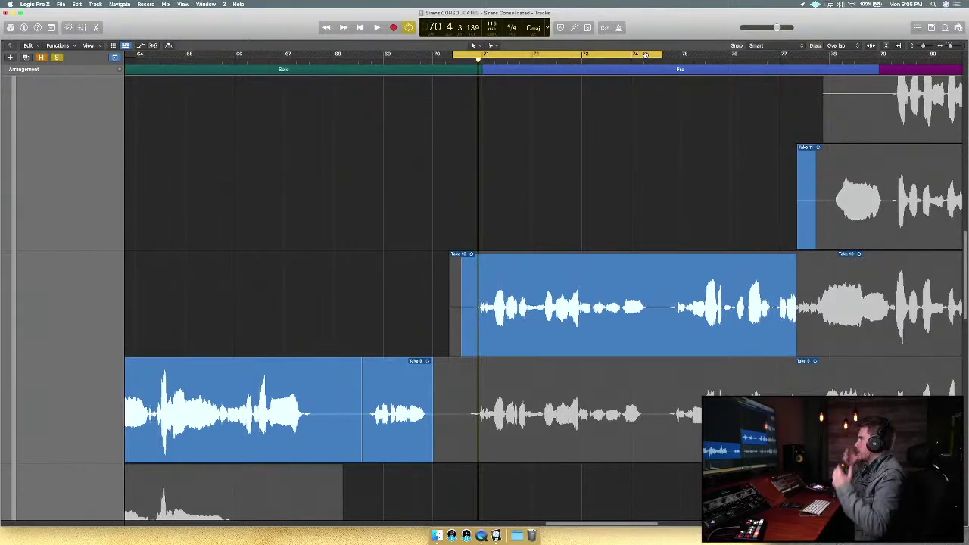
drag(645, 55, 781, 70)
key(space)
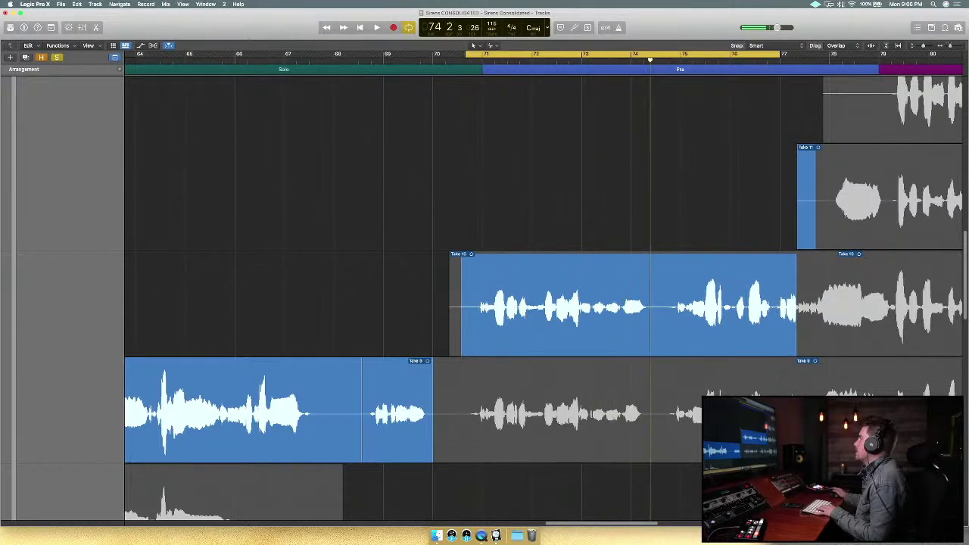
Audition the pre-chorus phrase from Take 9 and from Take 2 in place of Take 10.
click(592, 415)
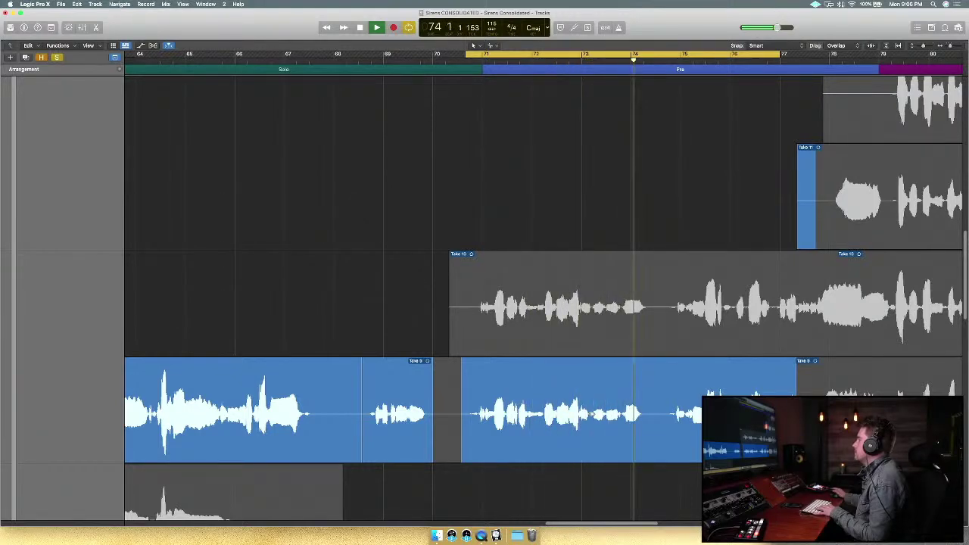
key(space)
scroll(597, 420, down, 10)
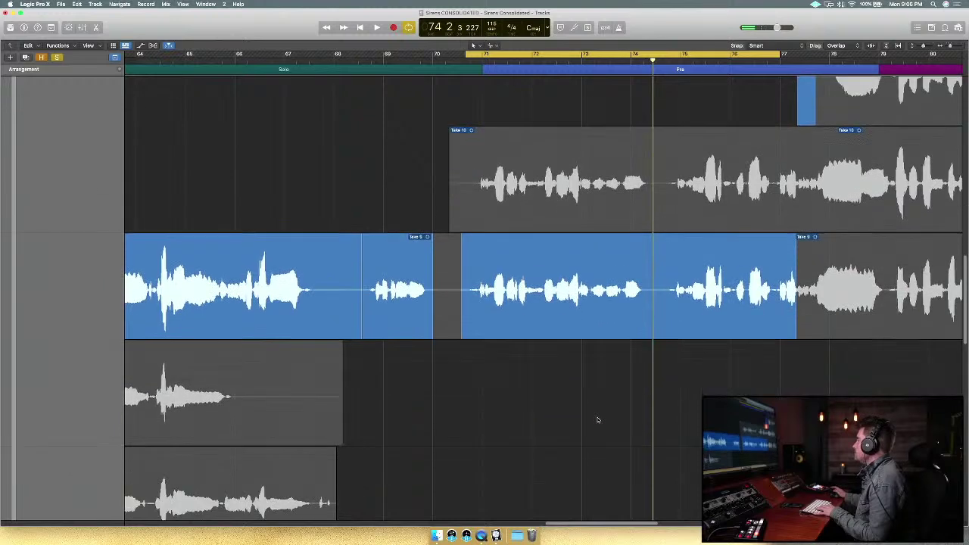
scroll(596, 419, down, 6)
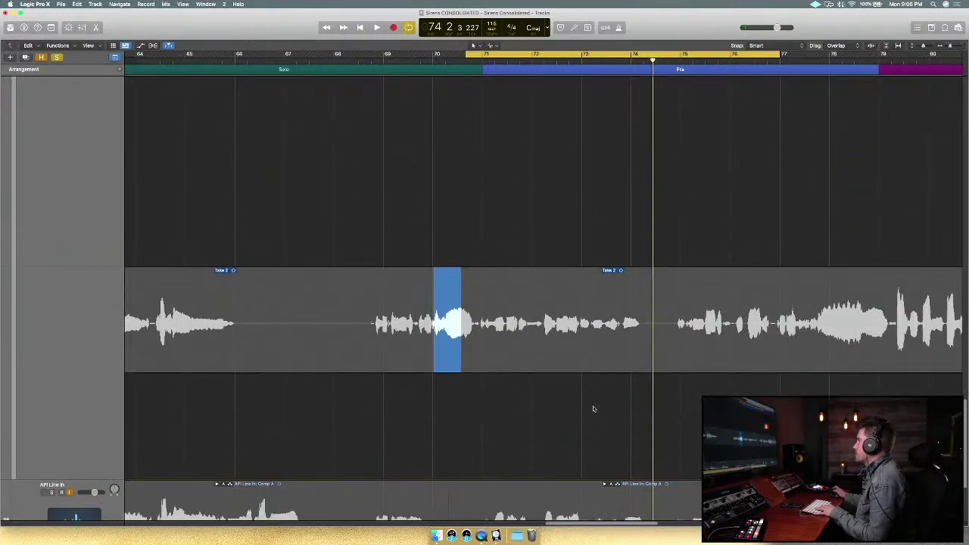
click(584, 353)
key(space)
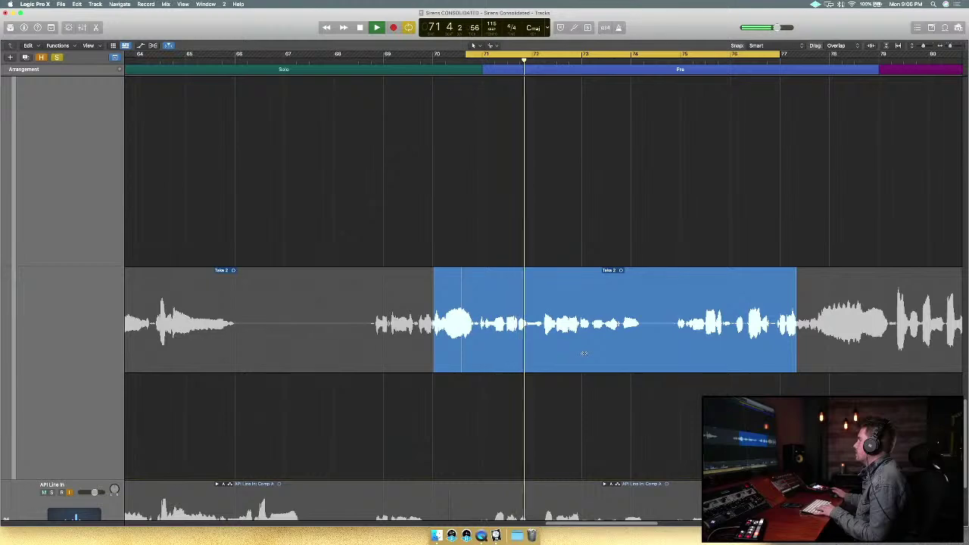
scroll(554, 400, up, 8)
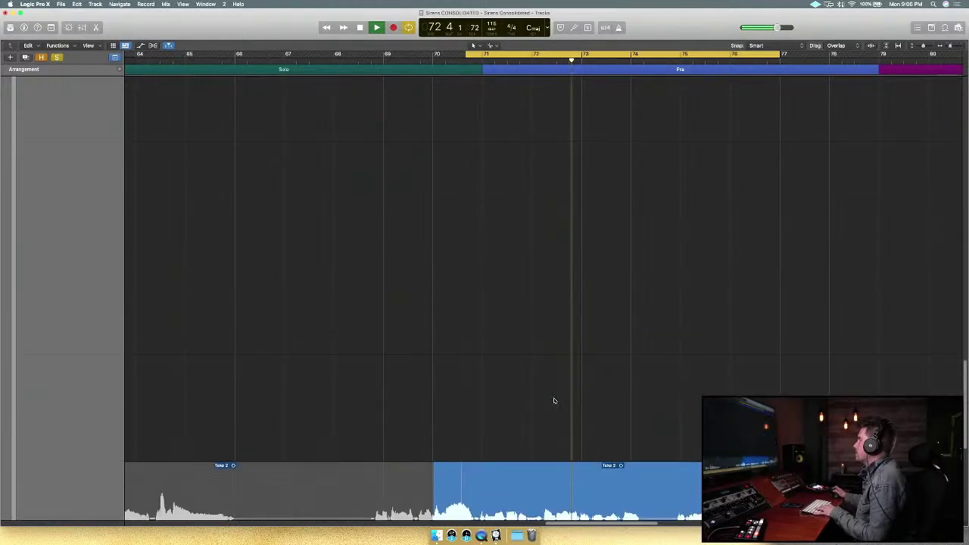
scroll(553, 400, down, 5)
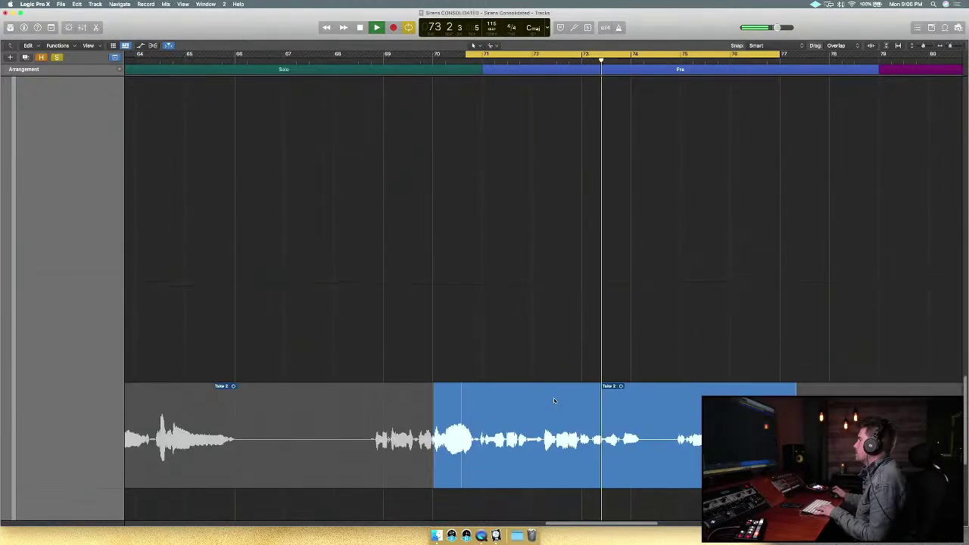
scroll(554, 400, down, 3)
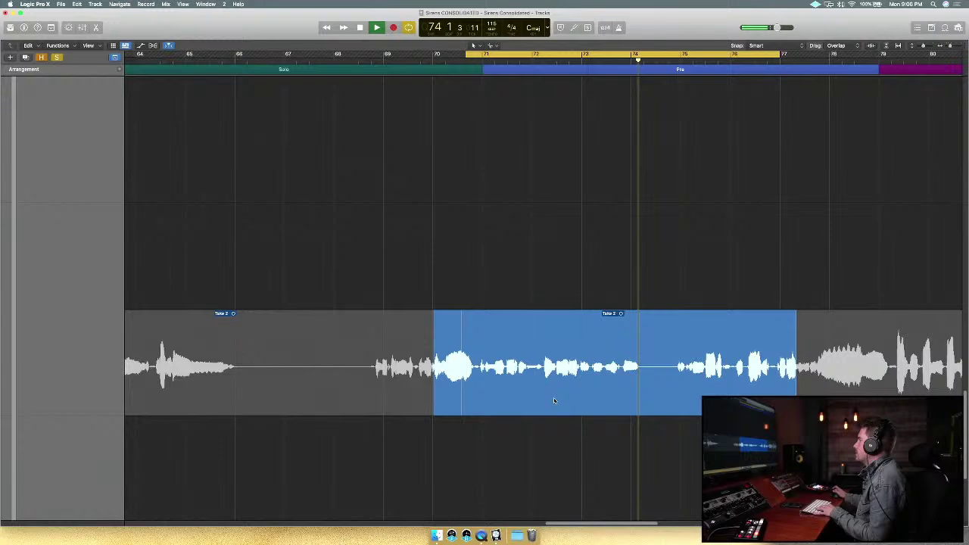
key(space)
Comp the pre-chorus phrase from Take 10 and extend Take 9's preceding section to meet it at about bar 70 beat 3.
scroll(555, 399, up, 15)
click(572, 296)
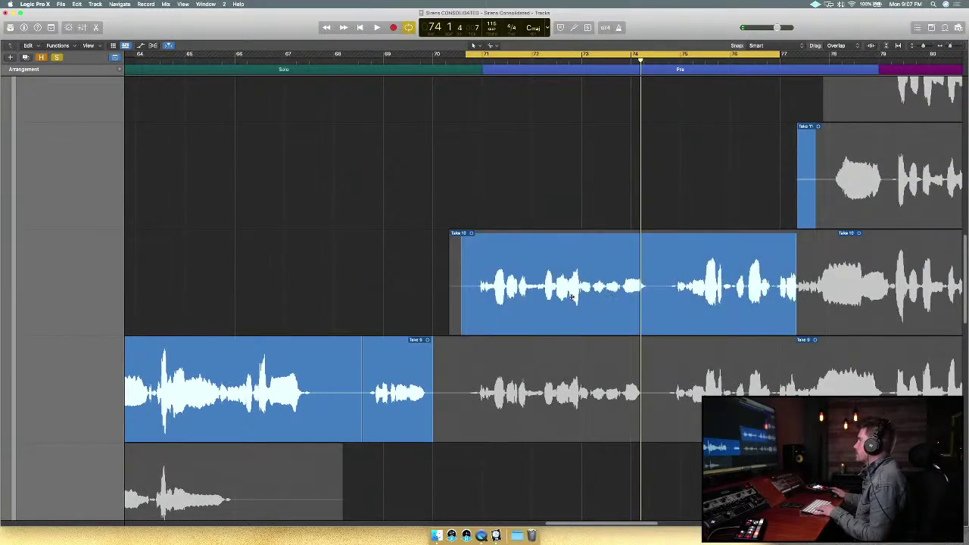
drag(459, 313, 436, 318)
drag(430, 386, 458, 386)
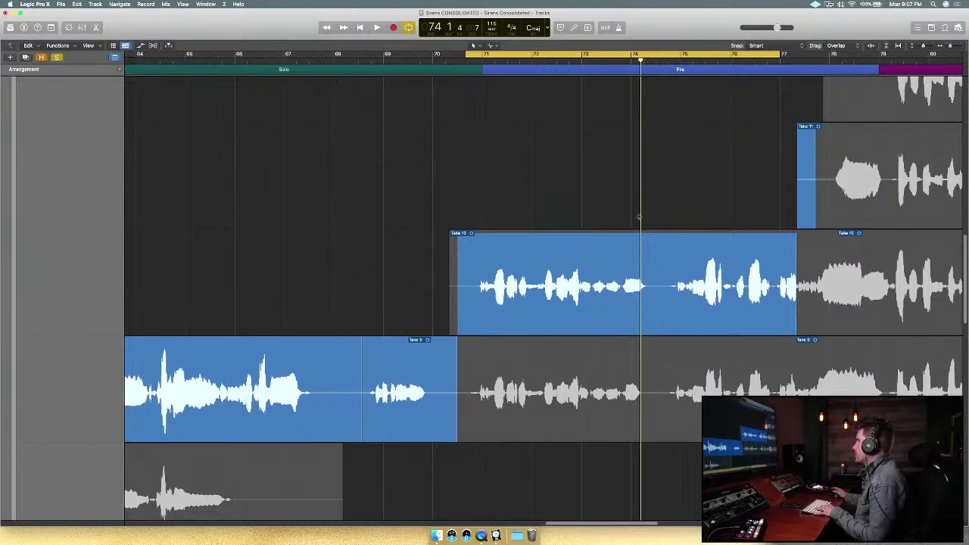
Loop from about bar 74 beat 3 to bar 80 beat 4 and extend Take 10's comp section to about bar 79 beat 2.
drag(589, 52, 777, 53)
key(space)
scroll(752, 207, right, 8)
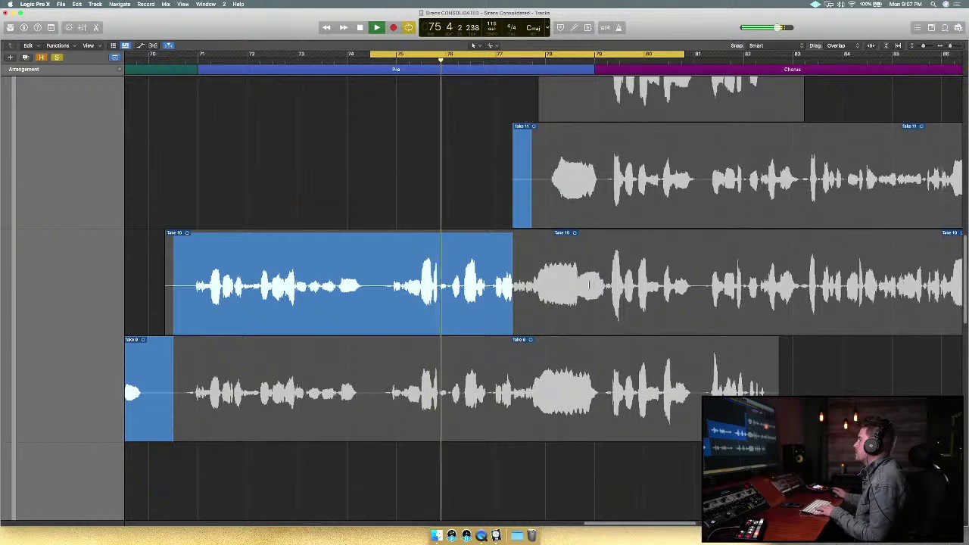
key(space)
drag(514, 305, 609, 306)
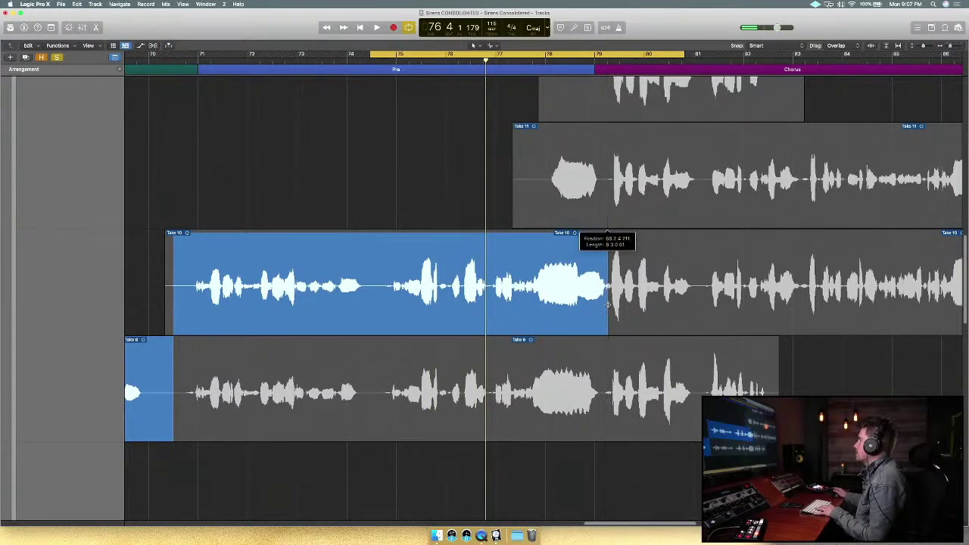
Audition Take 9 in place of Take 10 across the pre-chorus and restore Take 10.
click(491, 401)
key(space)
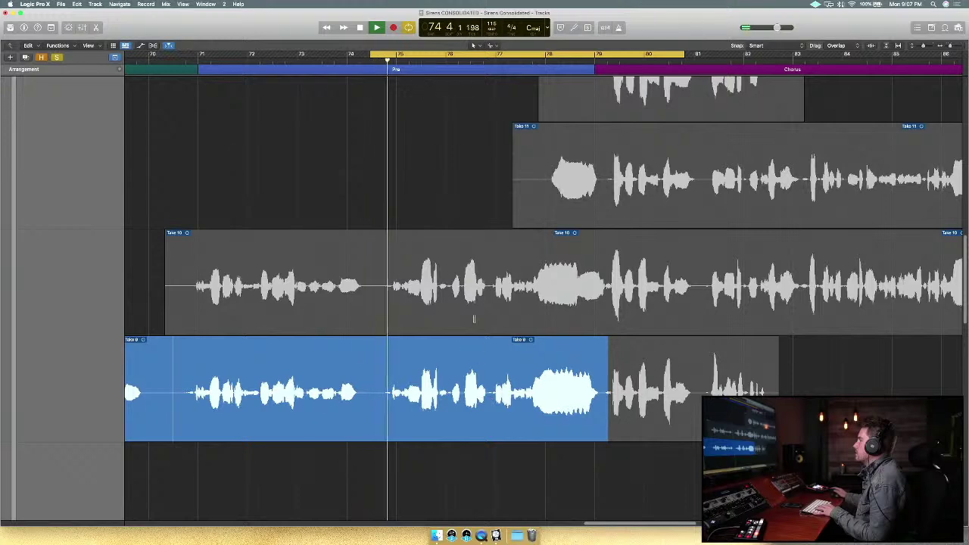
key(space)
click(481, 288)
Comp the second pre-chorus phrase from Take 9, from about bar 74 beat 3 to bar 79 beat 2, and play it.
drag(374, 400, 601, 394)
key(space)
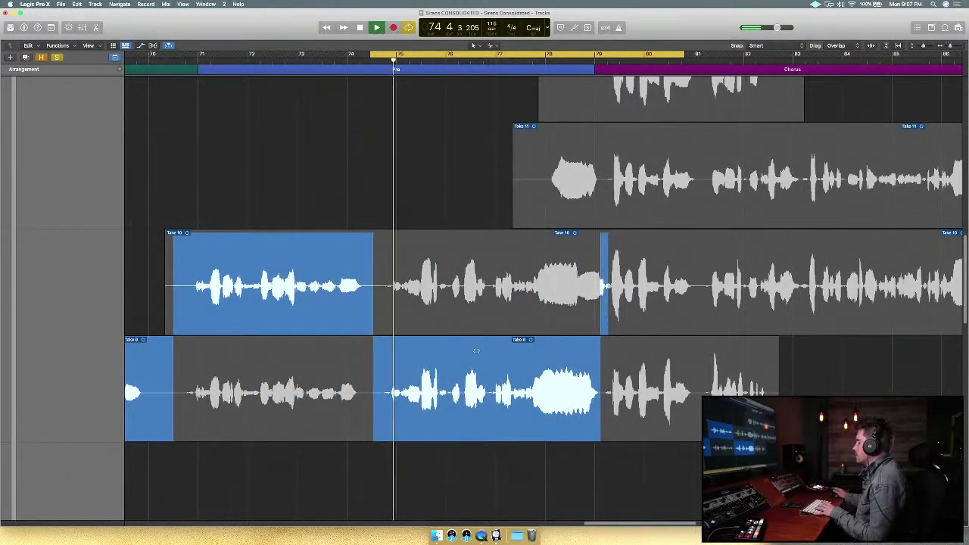
scroll(533, 462, right, 5)
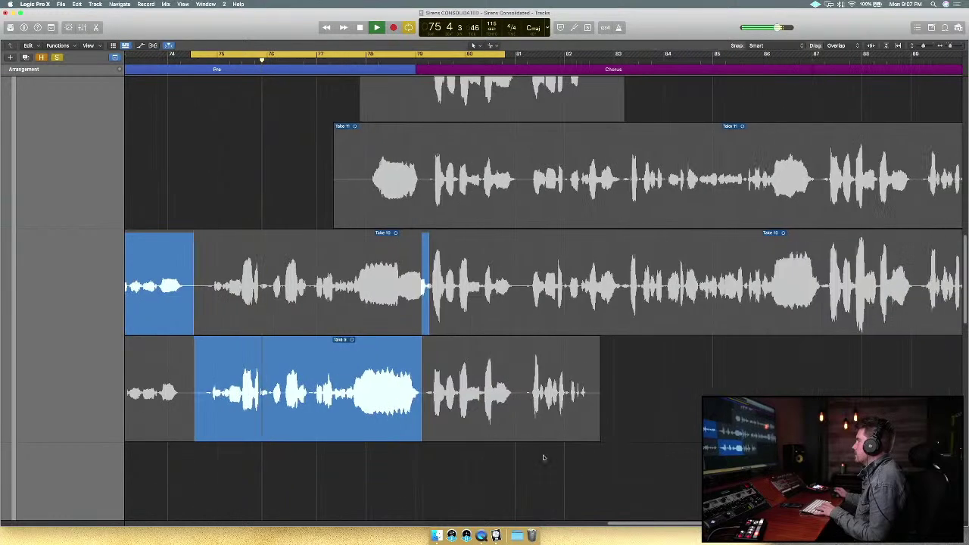
drag(419, 426, 432, 426)
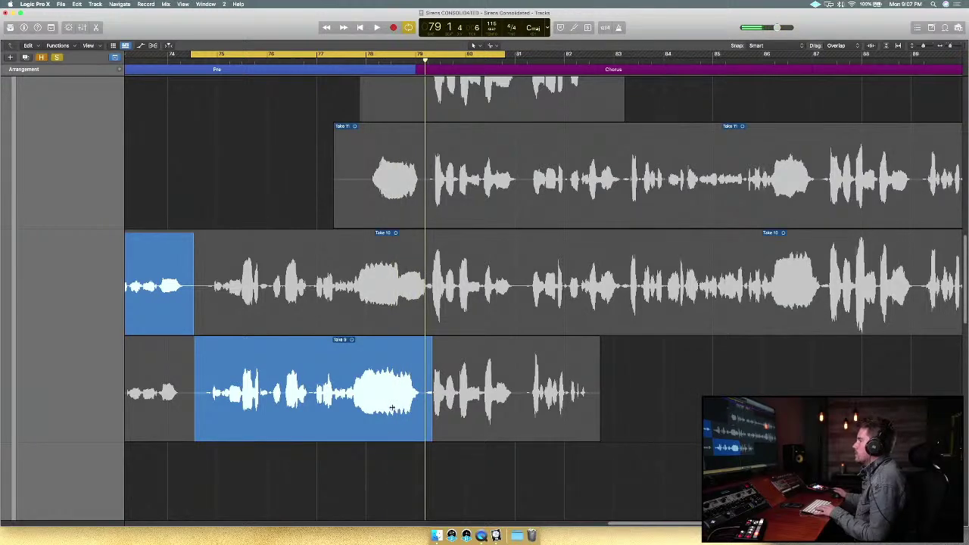
Compare the second pre-chorus phrase by playing it from Take 10 and again from Take 9.
scroll(390, 424, up, 1)
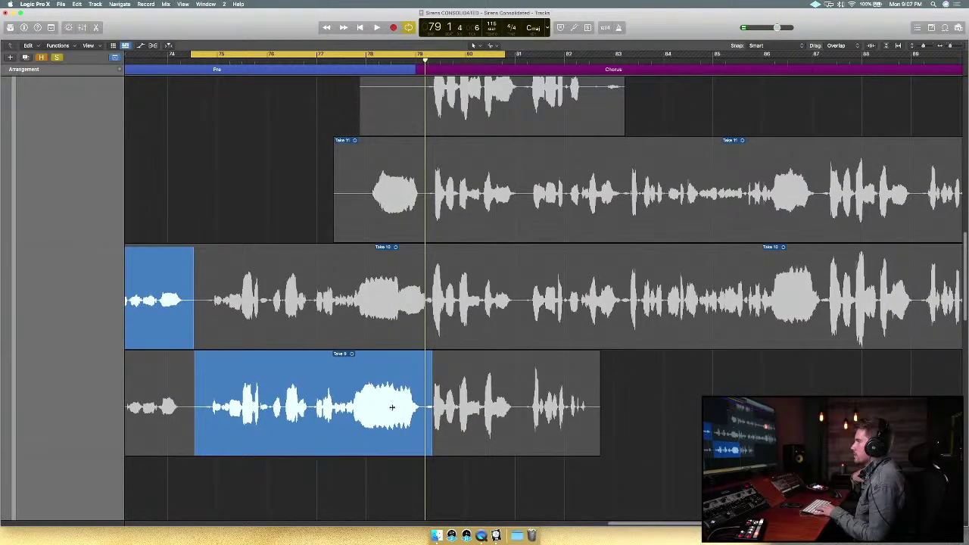
scroll(391, 407, up, 5)
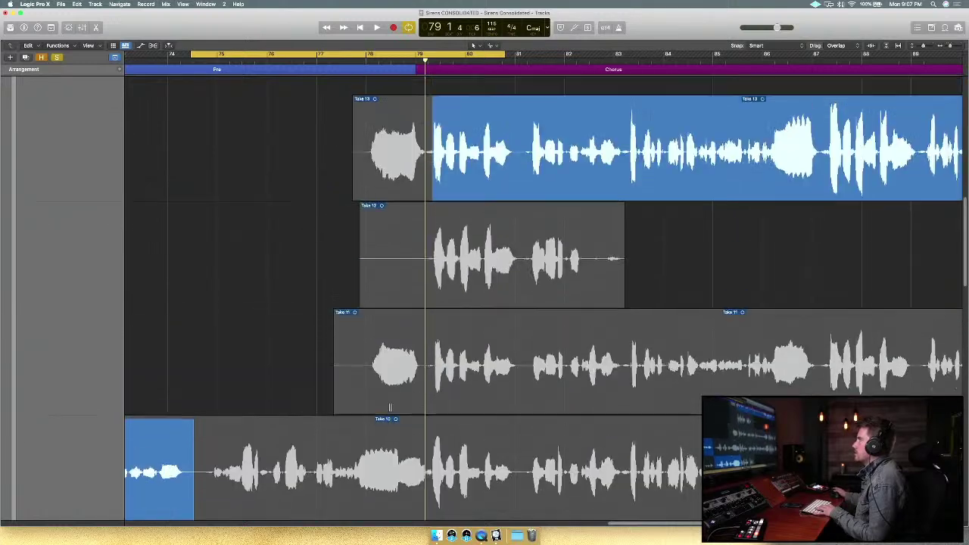
scroll(390, 407, down, 5)
click(404, 331)
key(space)
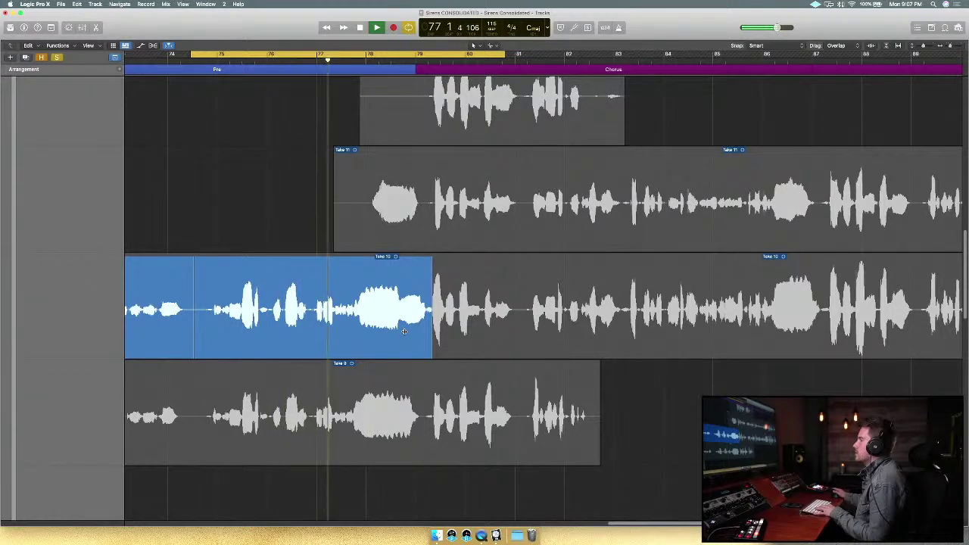
key(space)
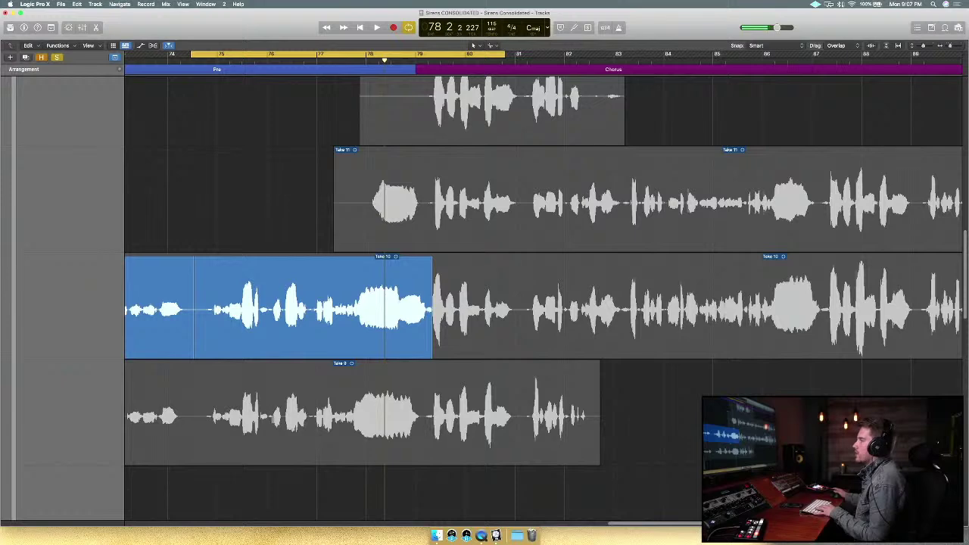
click(267, 438)
key(space)
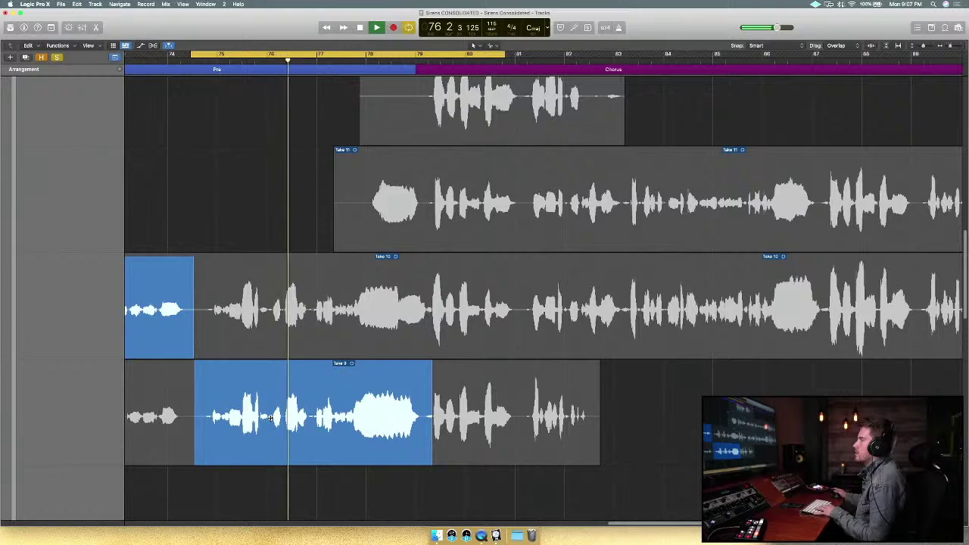
key(space)
Comp the opening of the second pre-chorus phrase from Take 10 and fine-tune its border with Take 9 at about bar 75 beat 4.
drag(254, 311, 197, 311)
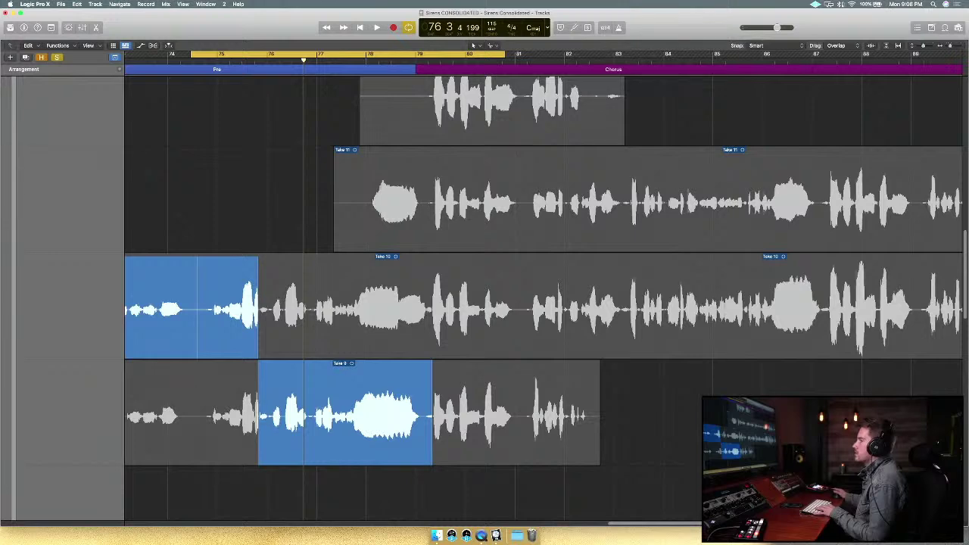
drag(259, 410, 260, 408)
right_click(260, 408)
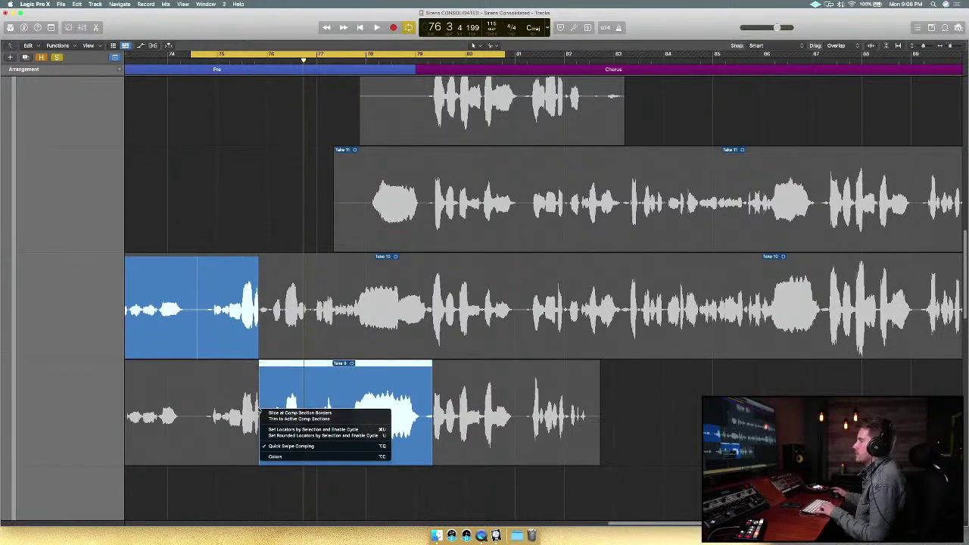
click(271, 377)
key(super+Right)
key(super+Right)
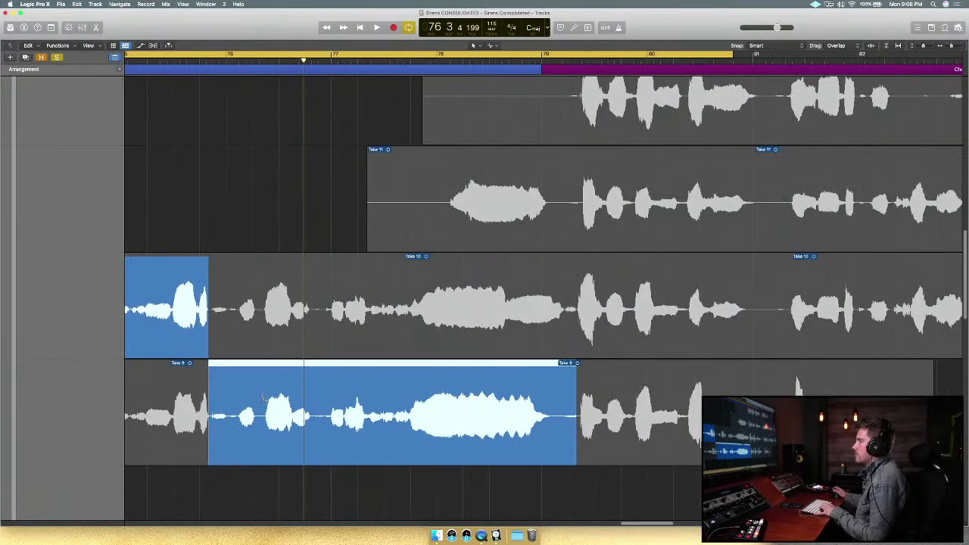
scroll(231, 477, left, 2)
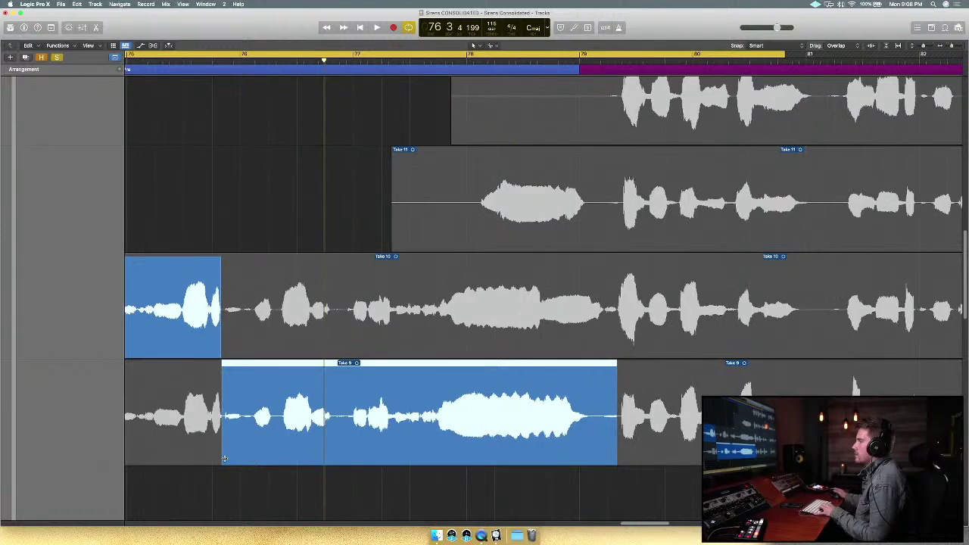
drag(220, 457, 221, 458)
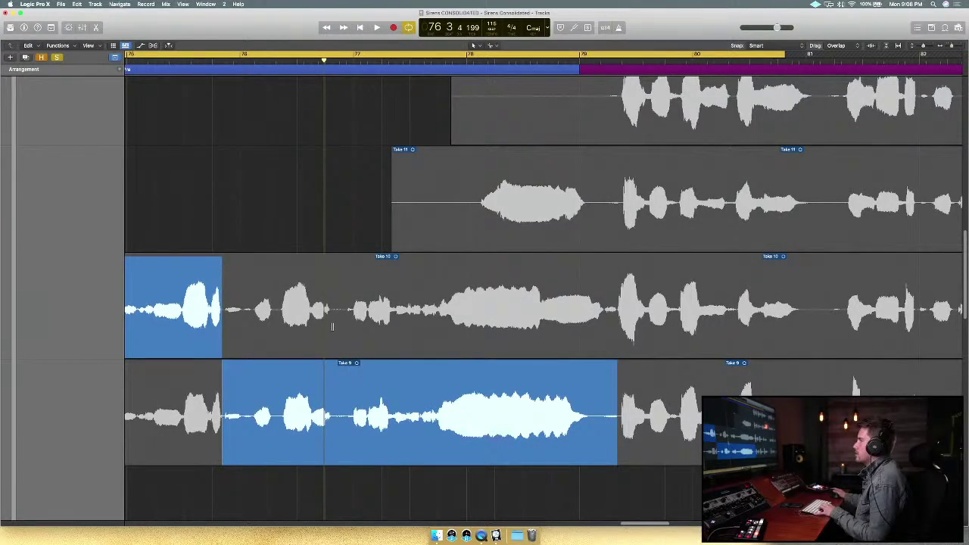
Comp Take 10 from about bar 76 beat 2 to bar 76 beat 4 and play the phrase.
drag(341, 334, 278, 338)
key(space)
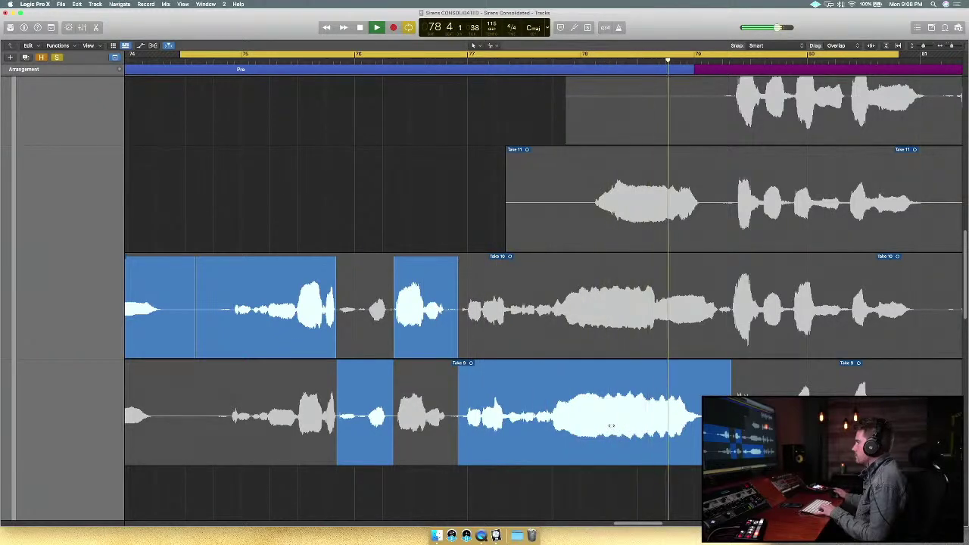
key(space)
Extend the end of Take 10's second section in stages to about bar 77 beat 4, playing the phrase between adjustments.
drag(462, 312, 504, 308)
drag(509, 309, 509, 309)
key(space)
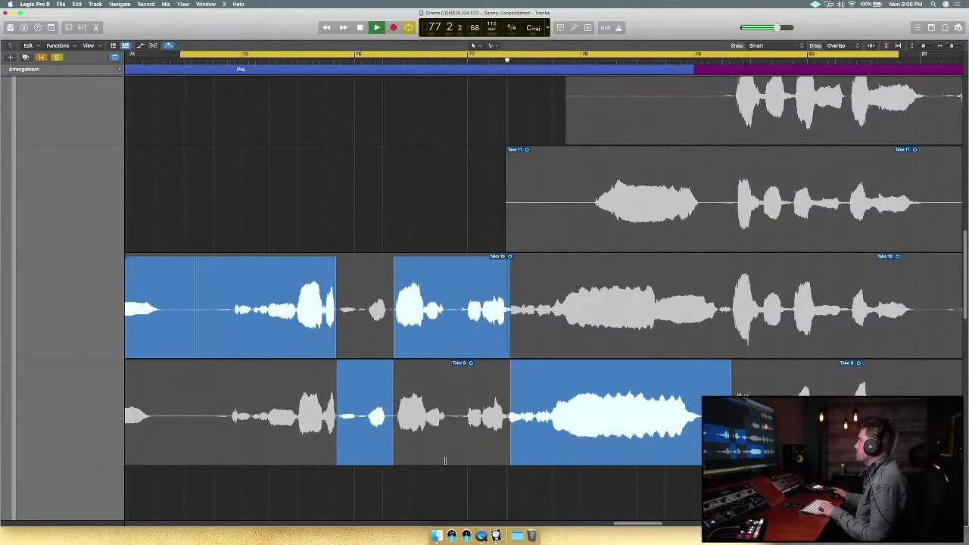
key(space)
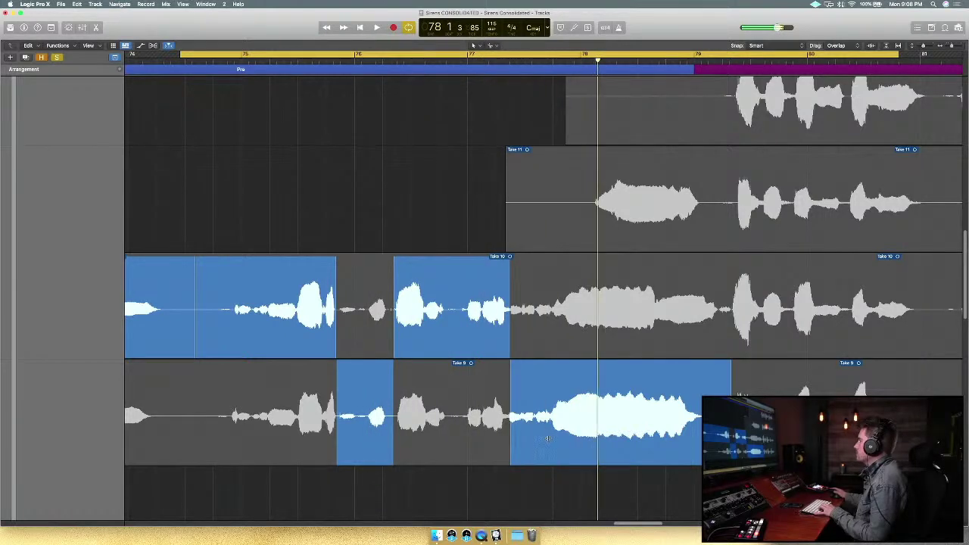
drag(510, 439, 537, 437)
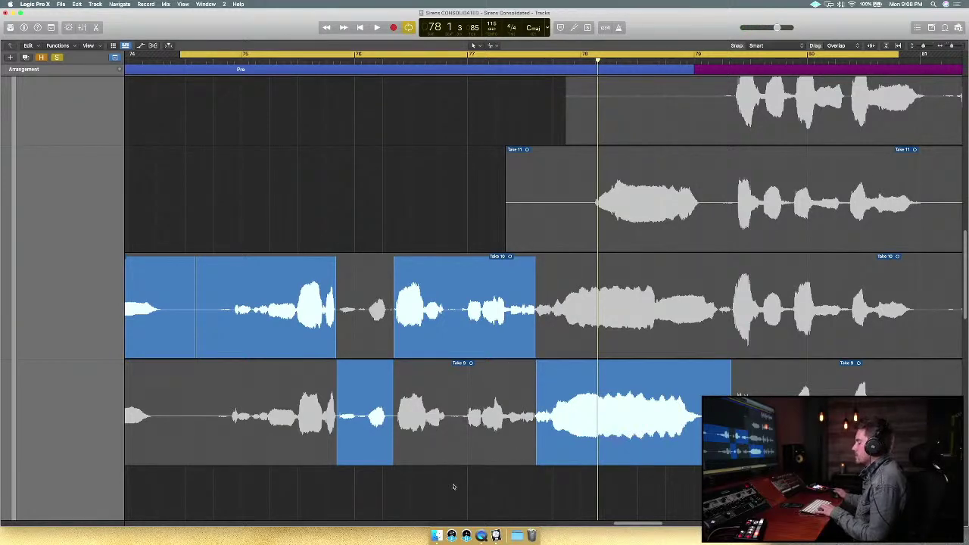
key(space)
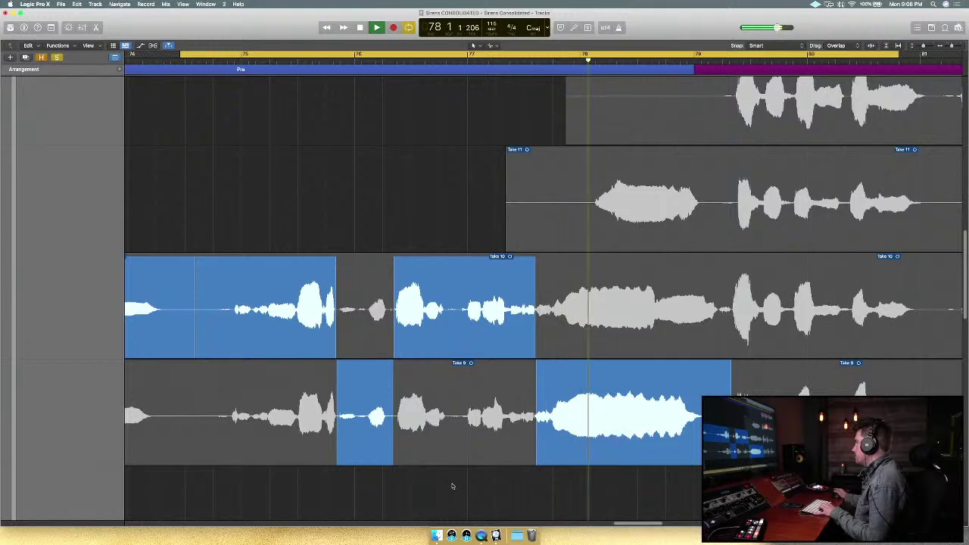
key(space)
drag(534, 343, 551, 340)
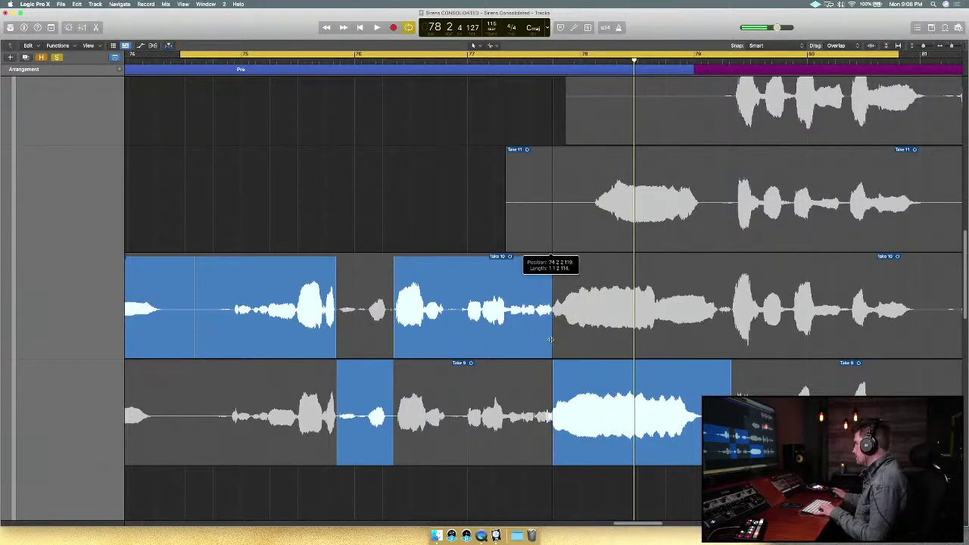
Loop from about bar 76 beat 4 to bar 79 and play the transition from Take 10 into Take 9's sustained note.
click(460, 61)
drag(457, 61, 690, 65)
key(space)
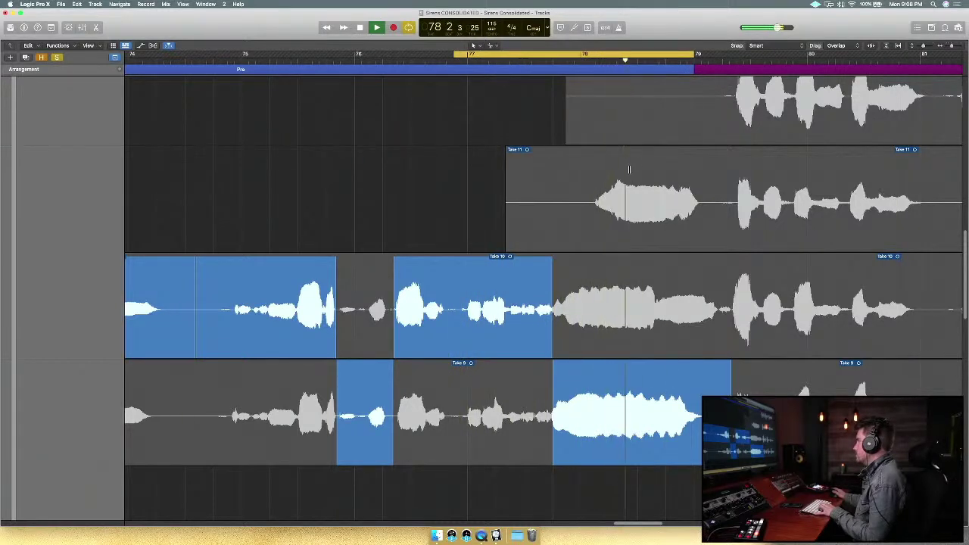
key(space)
drag(455, 58, 449, 56)
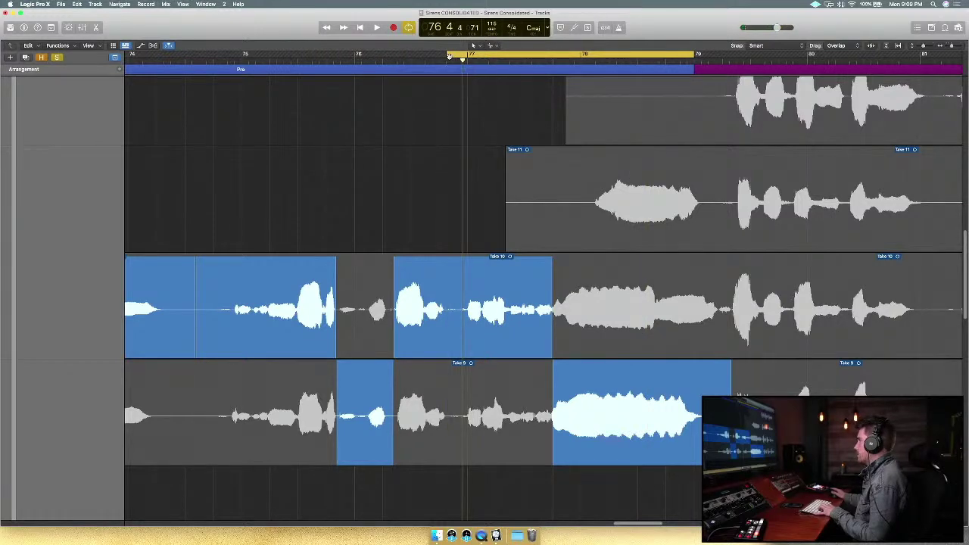
key(space)
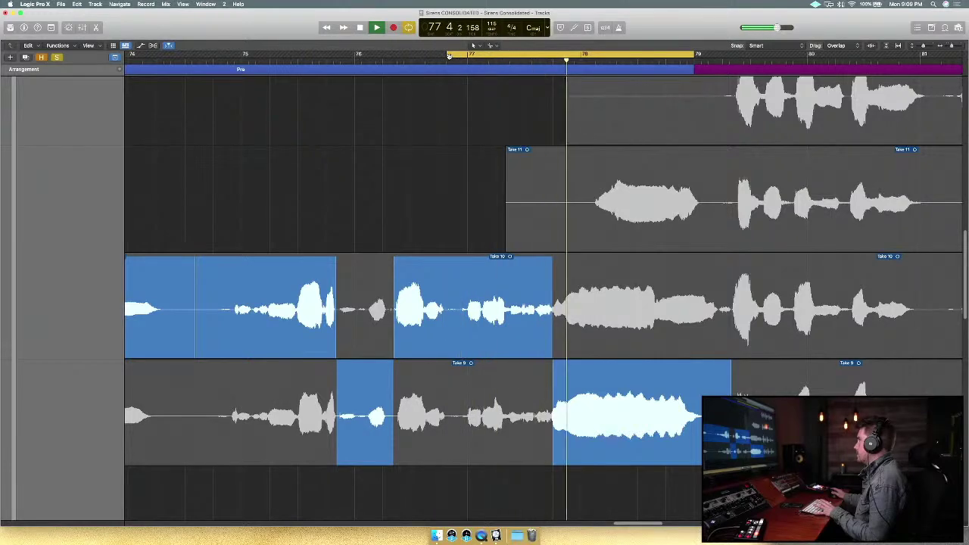
key(space)
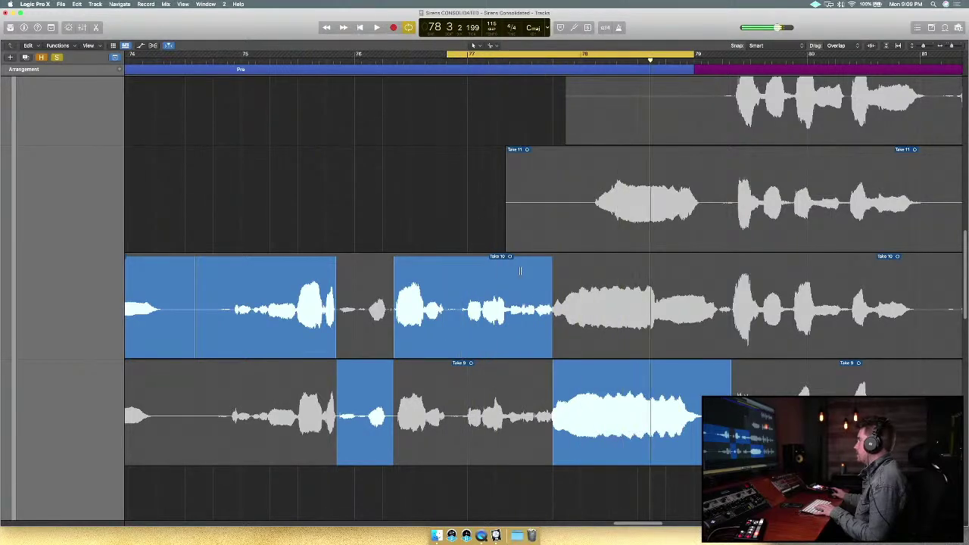
Try a slightly later border between Take 10 and Take 9's sustained note, and return it to about bar 77 beat 4.
drag(552, 325, 562, 326)
key(space)
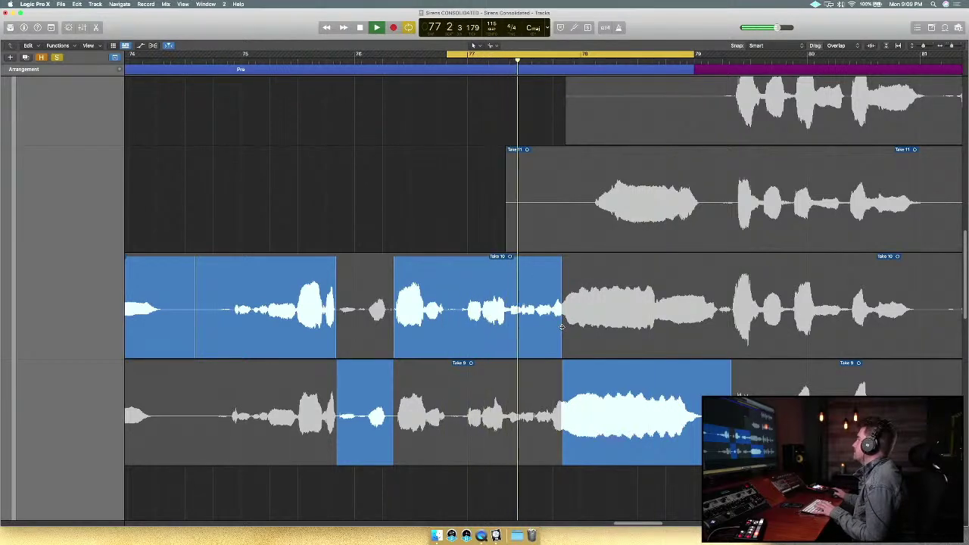
key(space)
drag(562, 326, 551, 330)
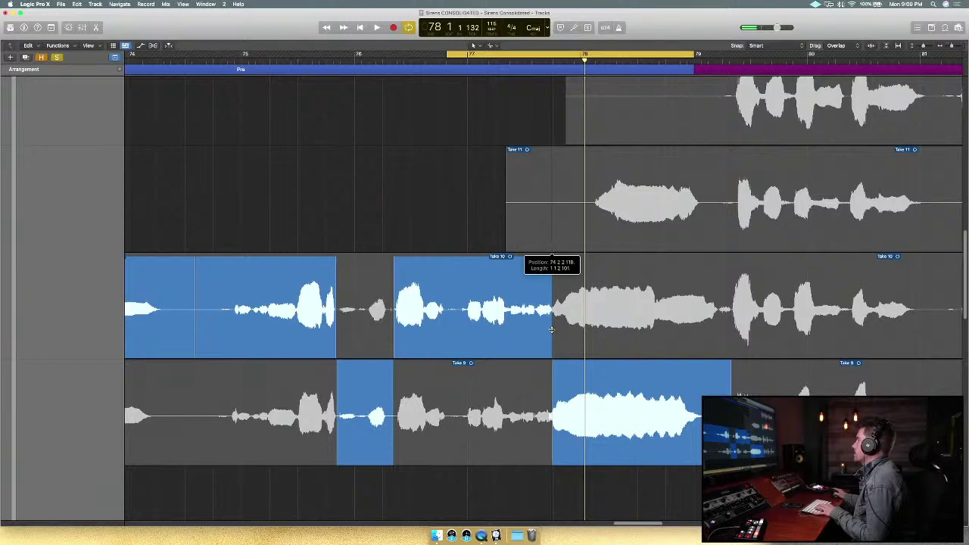
key(space)
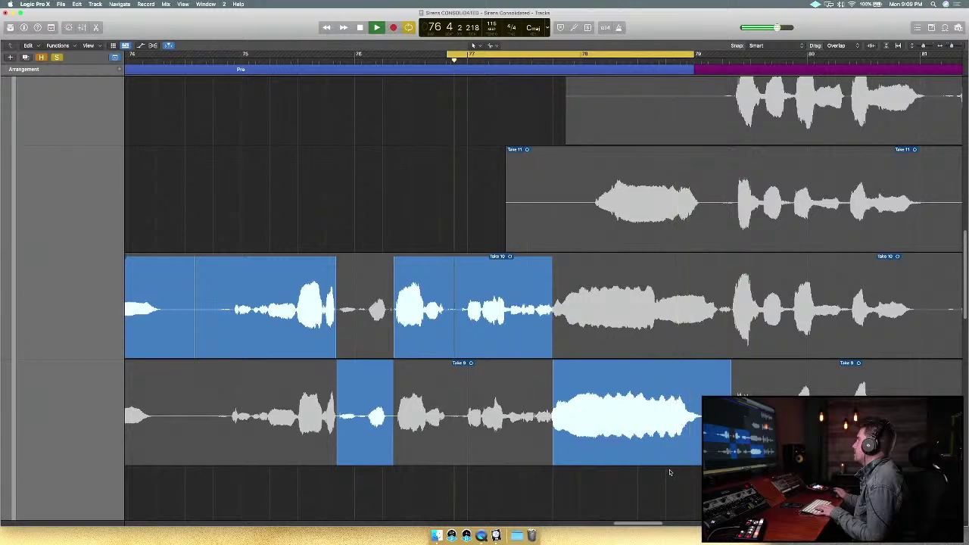
Loop from about bar 79 to bar 81 beat 3 and audition the first chorus phrase from Take 13 and from Take 12.
scroll(668, 475, right, 10)
scroll(669, 475, down, 2)
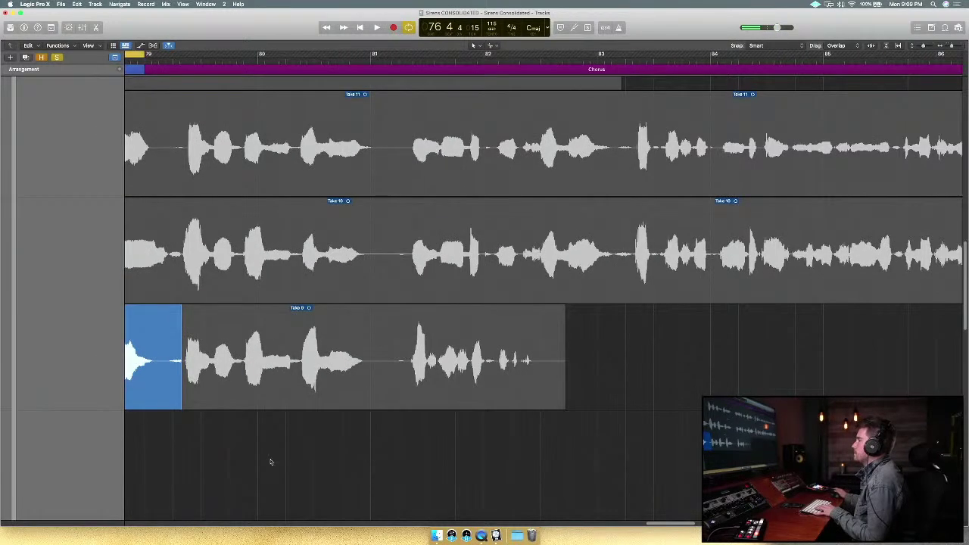
scroll(271, 462, up, 8)
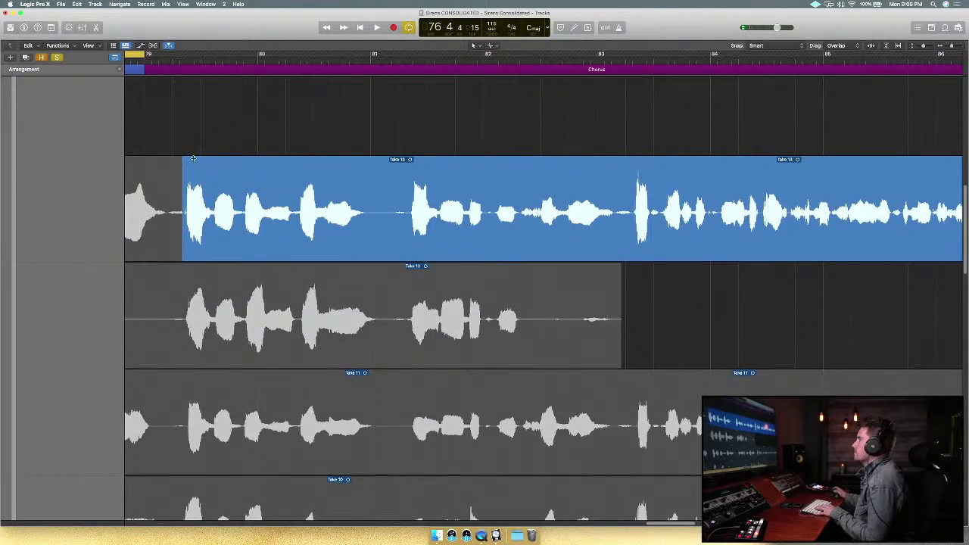
drag(153, 55, 434, 53)
key(space)
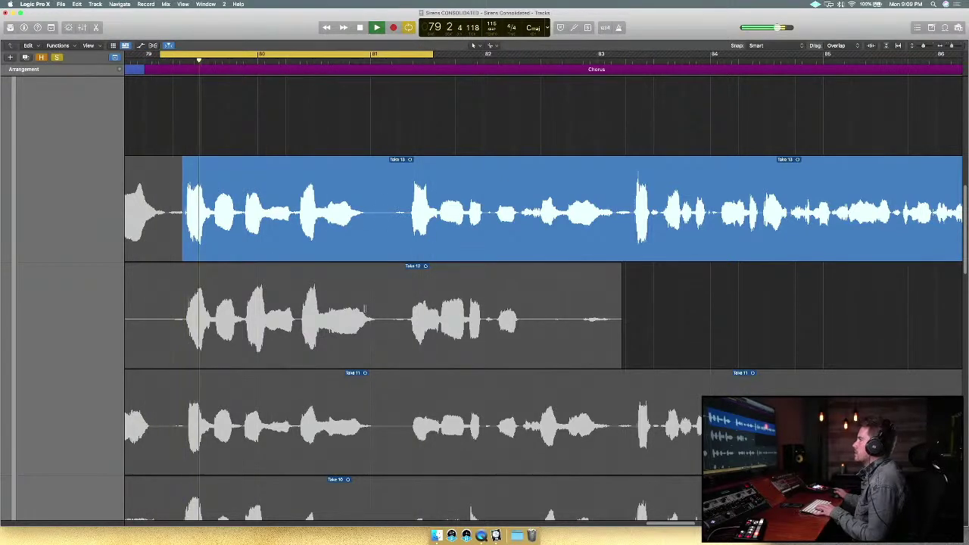
scroll(359, 356, down, 2)
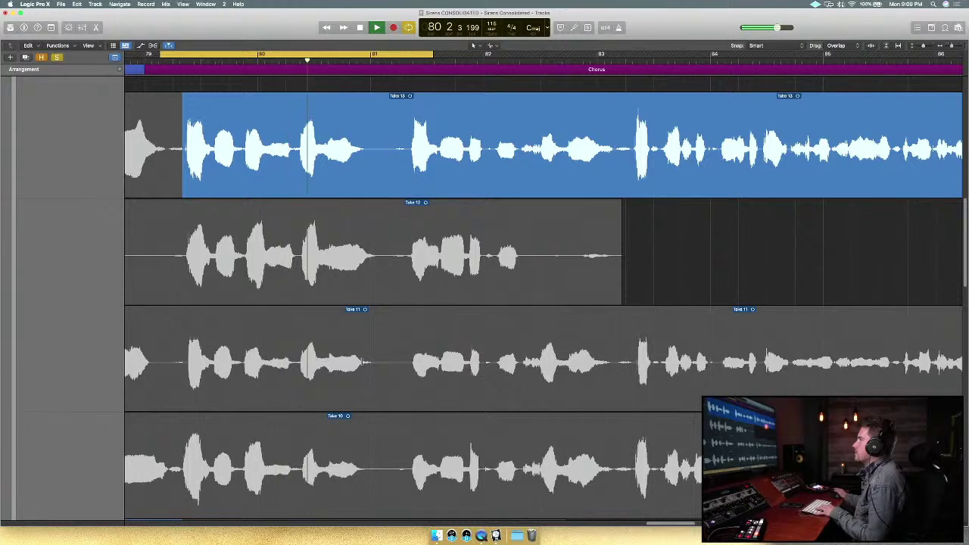
key(space)
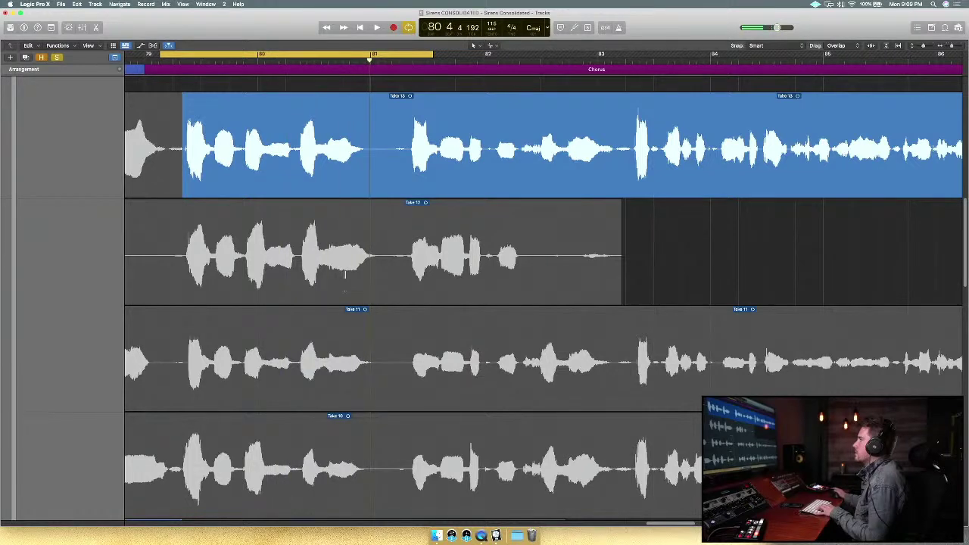
click(345, 274)
key(space)
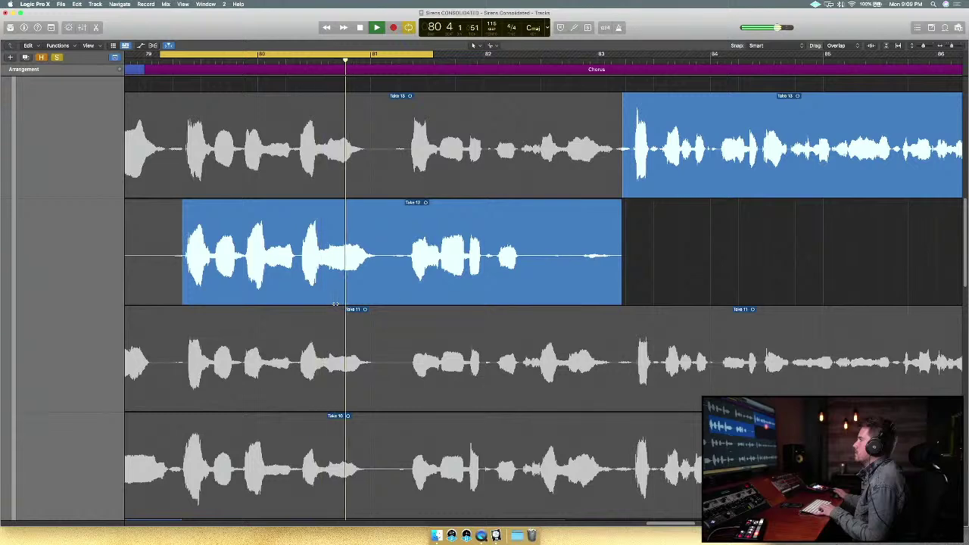
Audition the first chorus phrase from Take 11, Take 10 and Take 9 in turn within the loop.
click(322, 343)
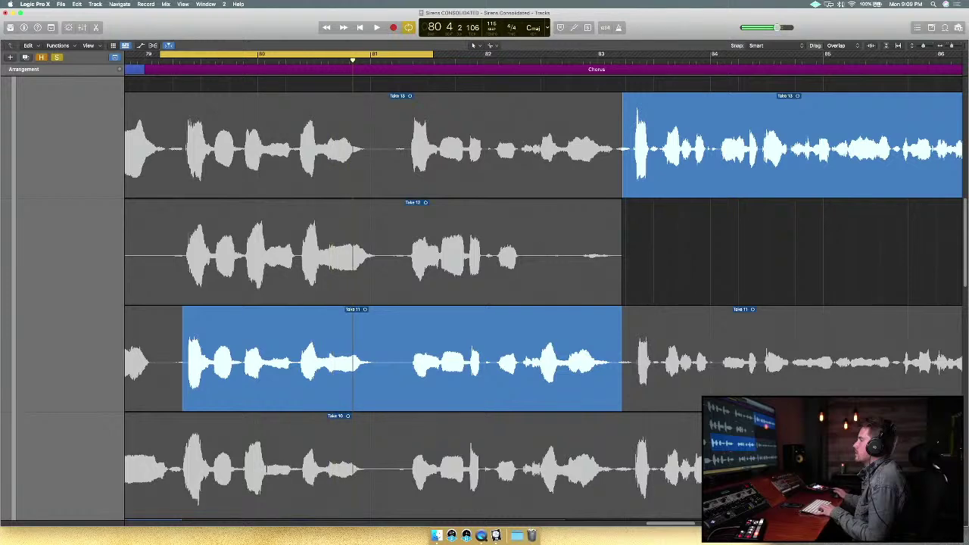
click(266, 468)
scroll(264, 462, down, 4)
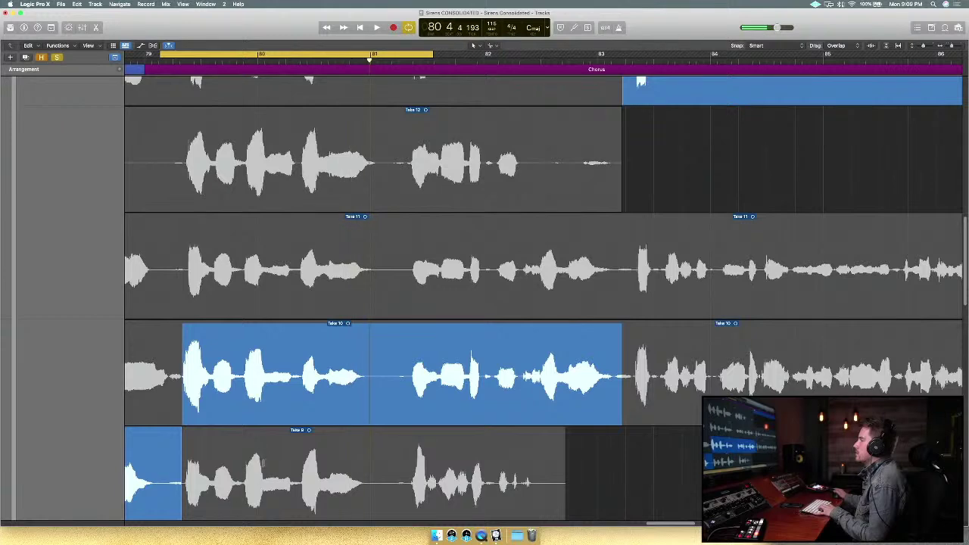
click(263, 462)
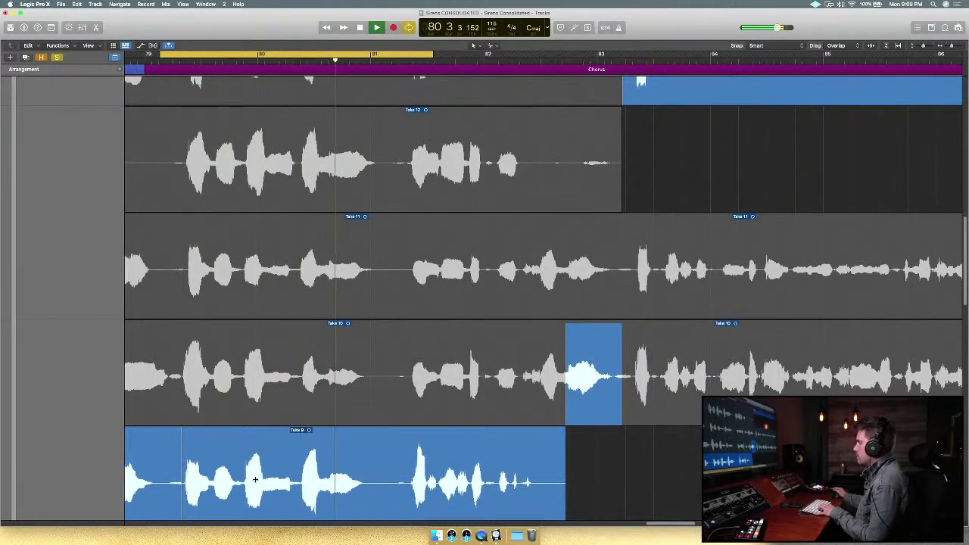
key(space)
scroll(255, 480, down, 2)
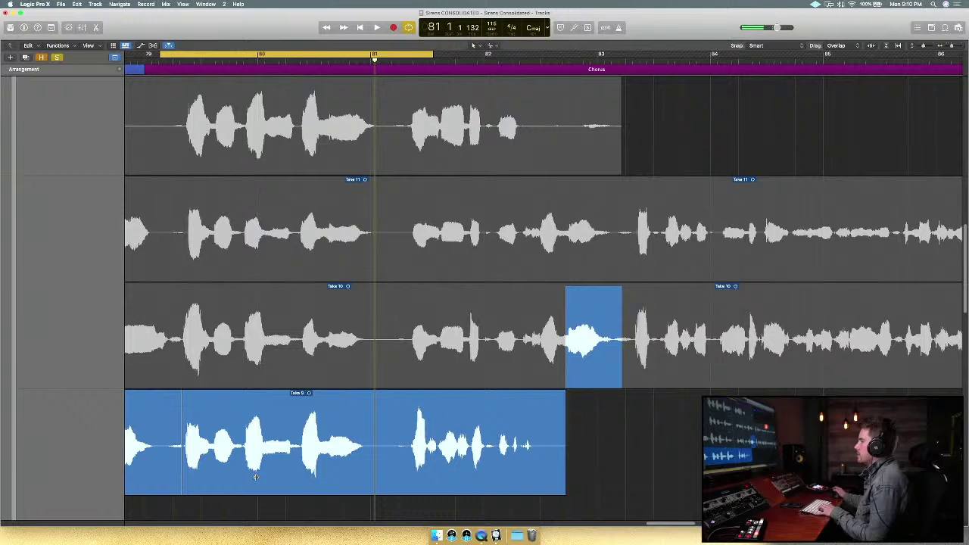
scroll(256, 479, down, 1)
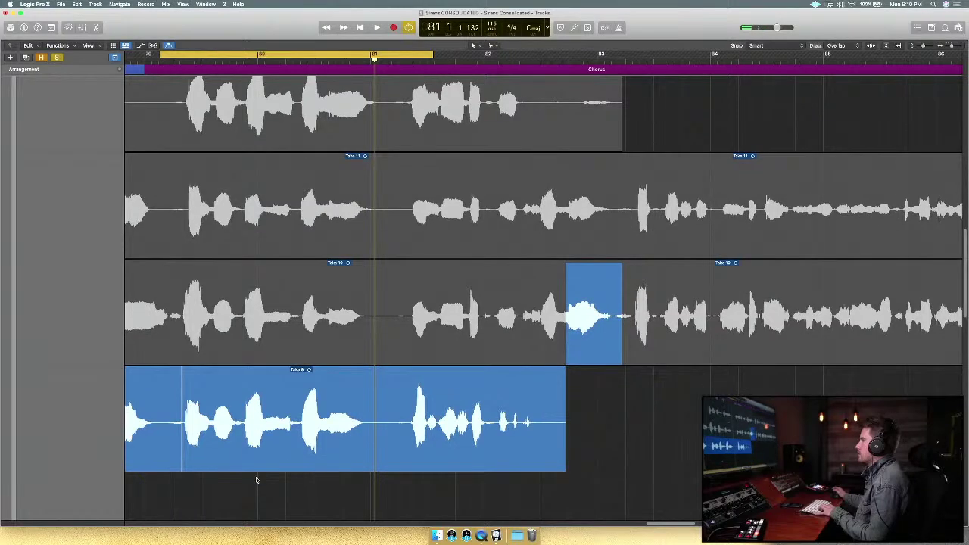
Replay the first chorus phrase from Take 13 for comparison, and choose Take 9 for it.
key(space)
scroll(286, 183, up, 6)
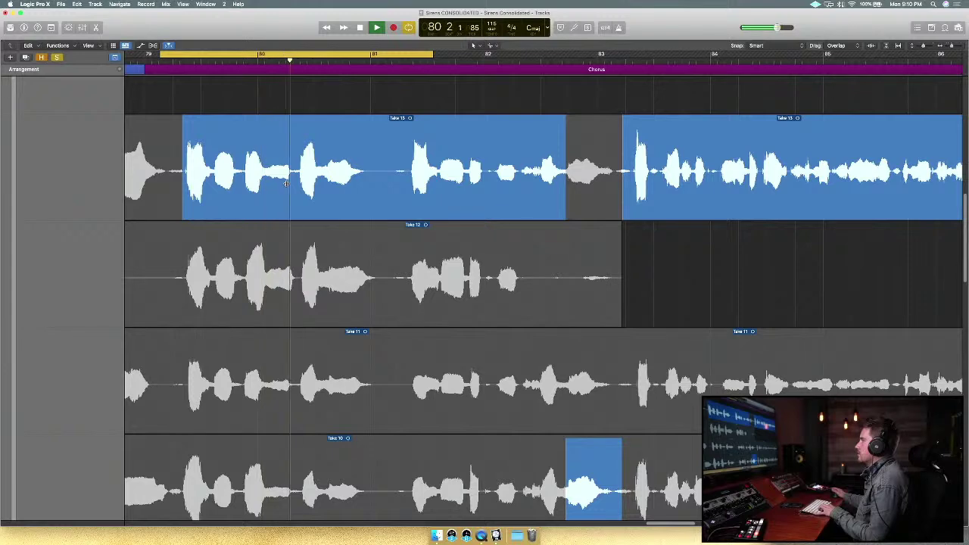
key(space)
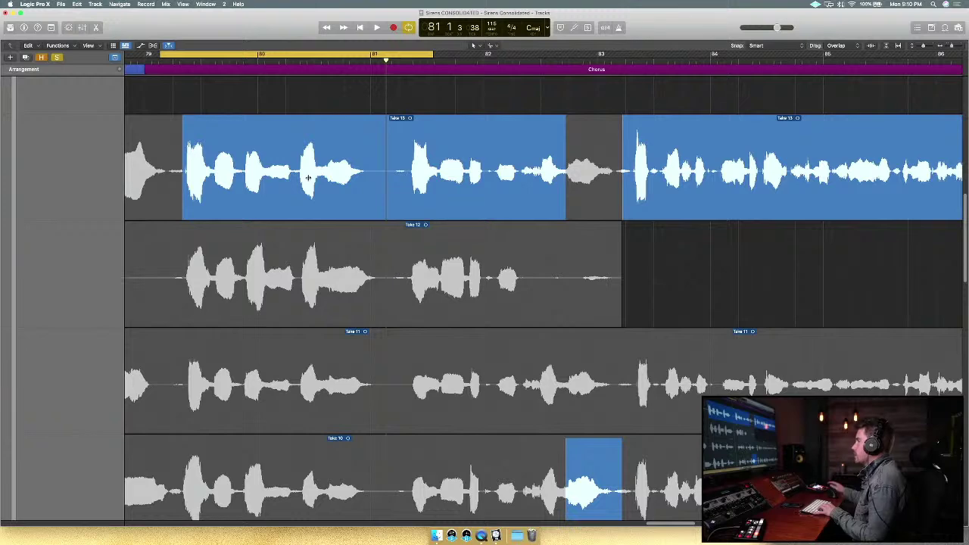
scroll(308, 178, down, 6)
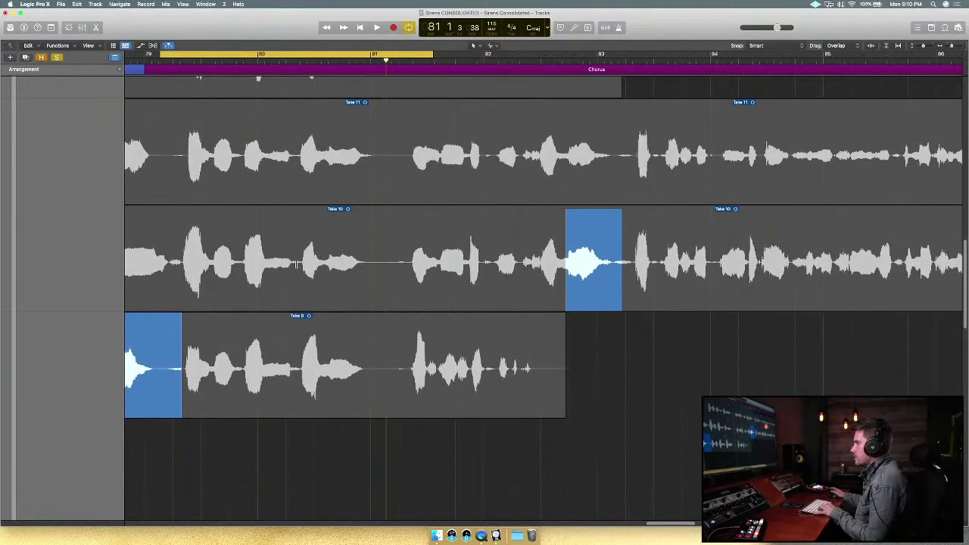
click(273, 375)
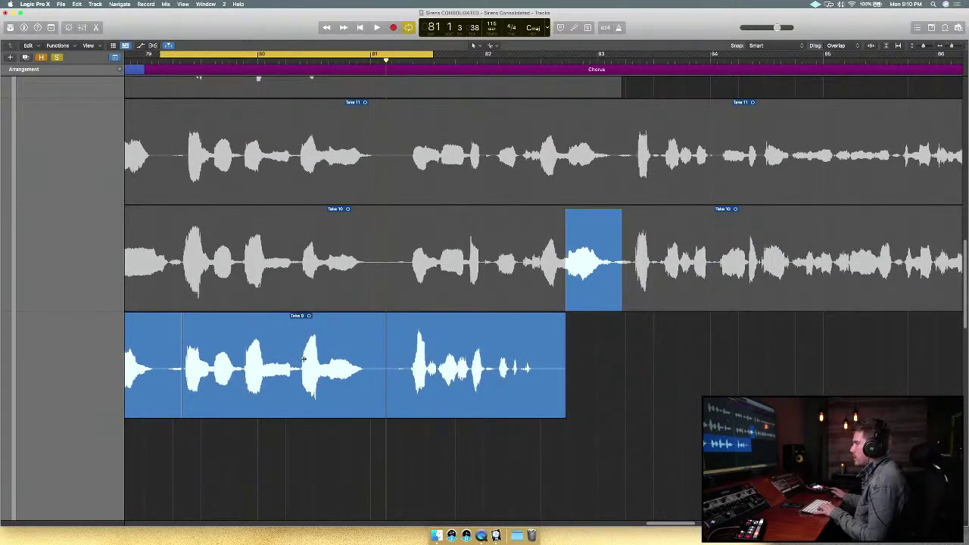
Loop from about bar 81 to bar 83 beat 3, switch the second chorus phrase to Take 10 and play it.
drag(422, 51, 641, 51)
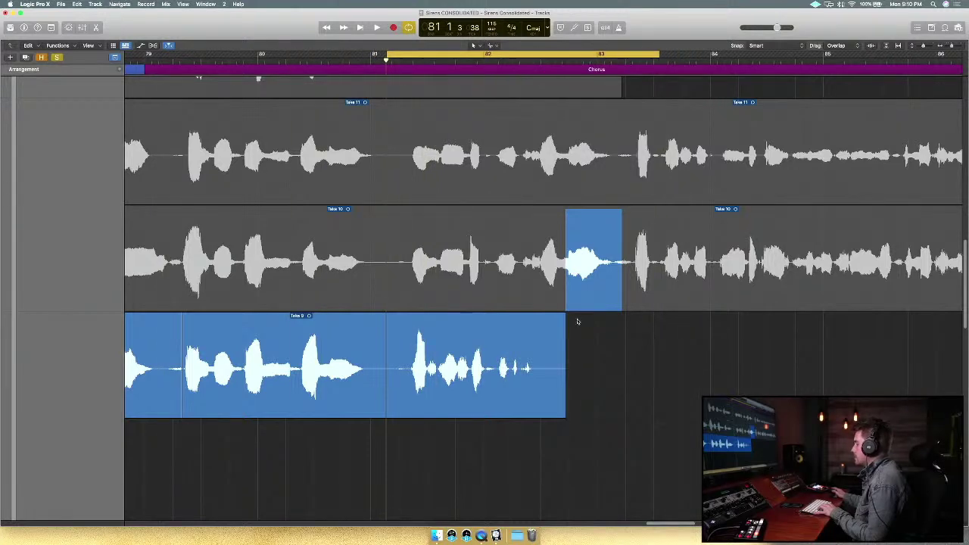
drag(560, 301, 389, 299)
key(space)
scroll(604, 372, up, 2)
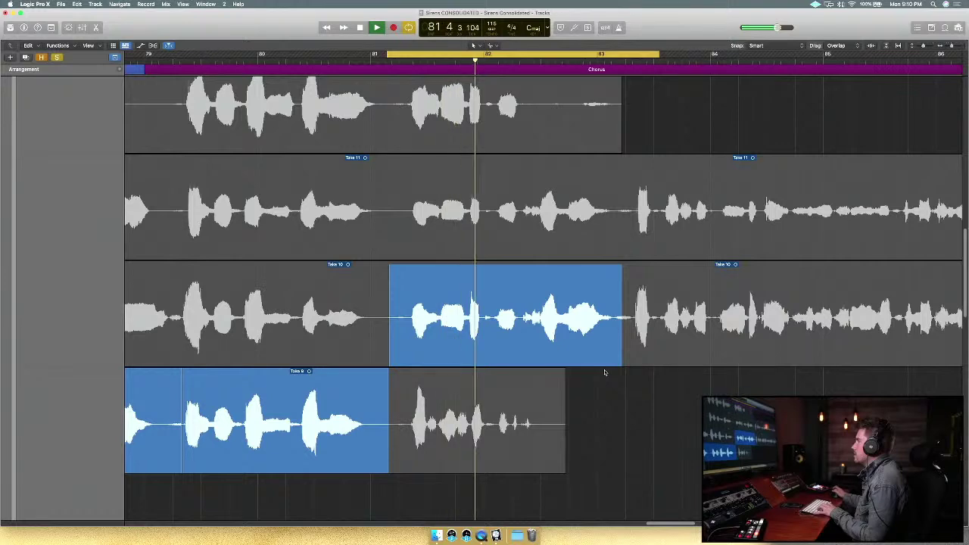
scroll(604, 372, up, 2)
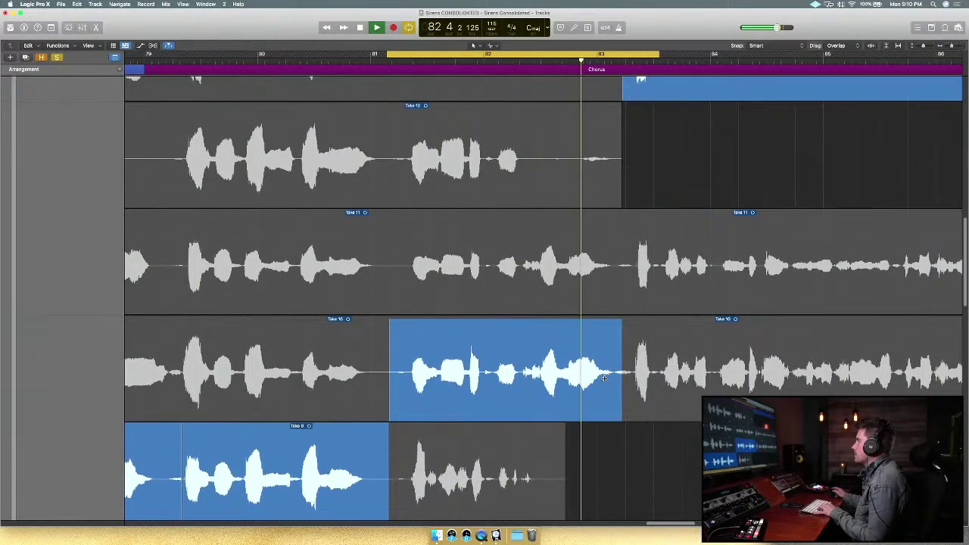
scroll(604, 378, up, 3)
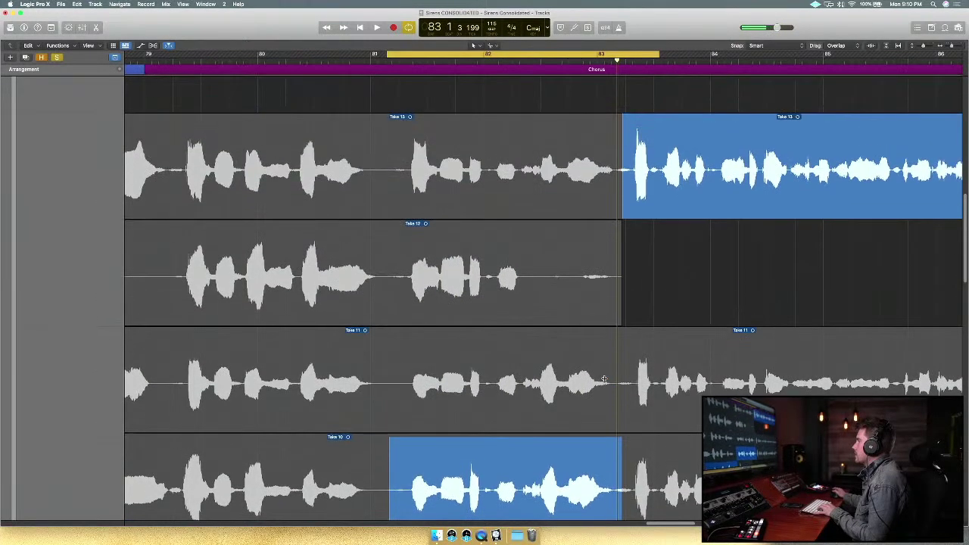
Audition the second chorus phrase from Take 11 and from Take 13, leaving Take 13 selected.
click(604, 379)
key(space)
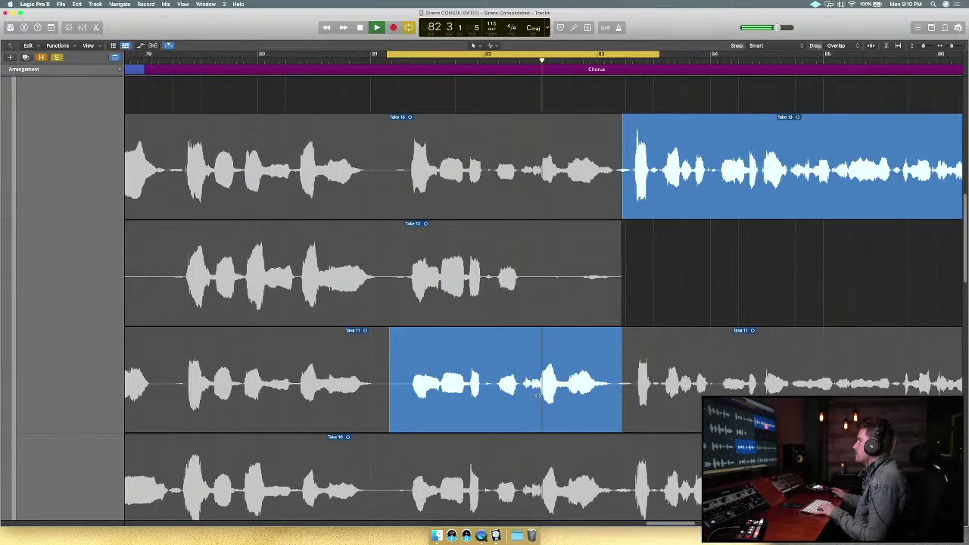
key(space)
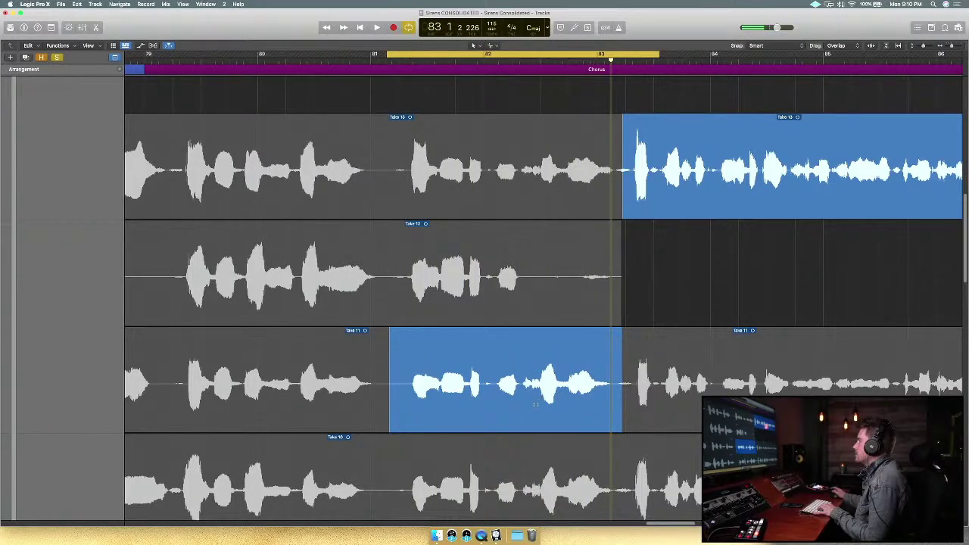
scroll(535, 405, up, 3)
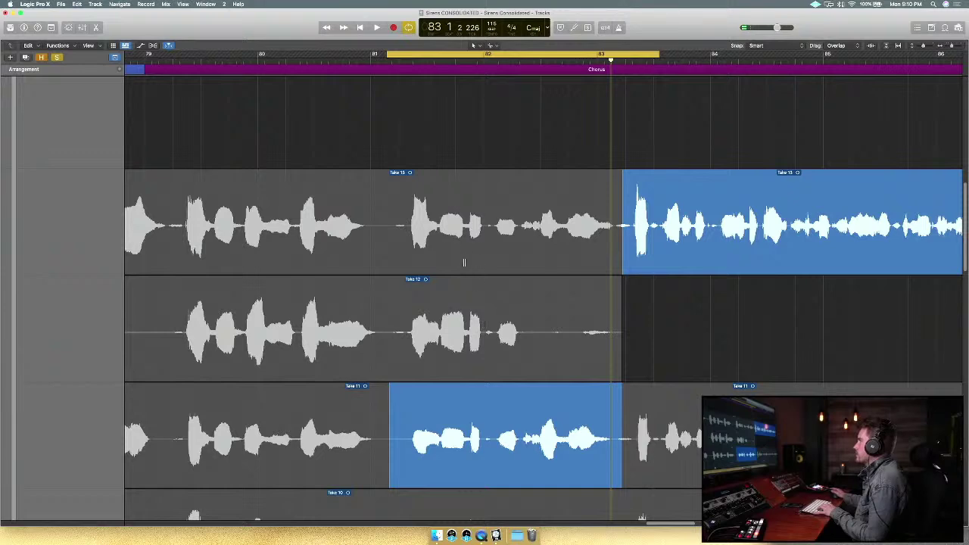
click(466, 269)
key(space)
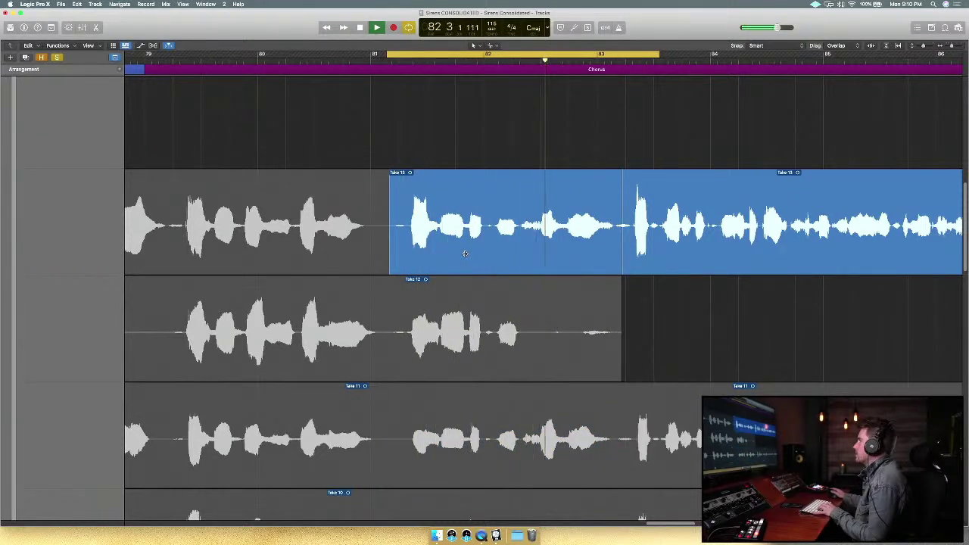
key(space)
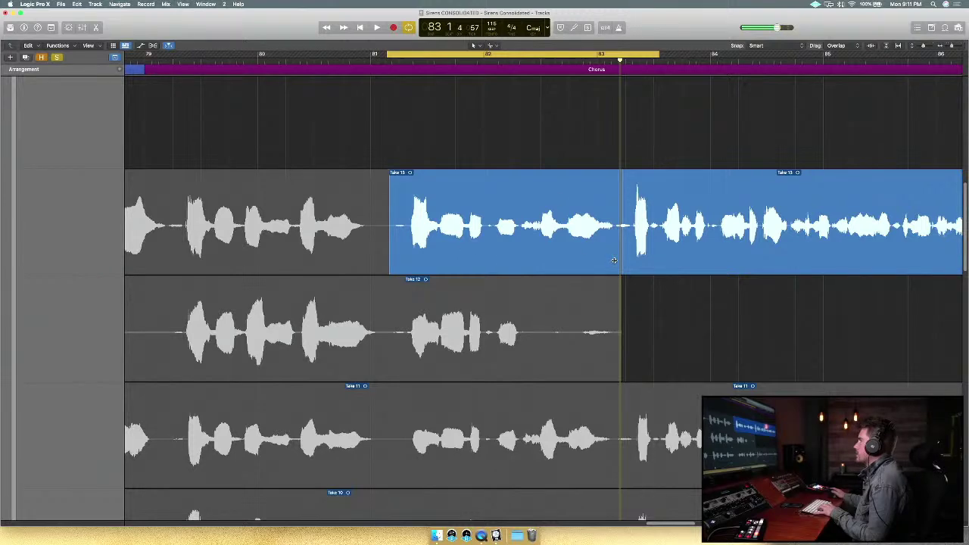
Try Take 9 for the phrase's opening words from about bar 81 to bar 82, and replace that section with Take 10.
scroll(580, 278, down, 5)
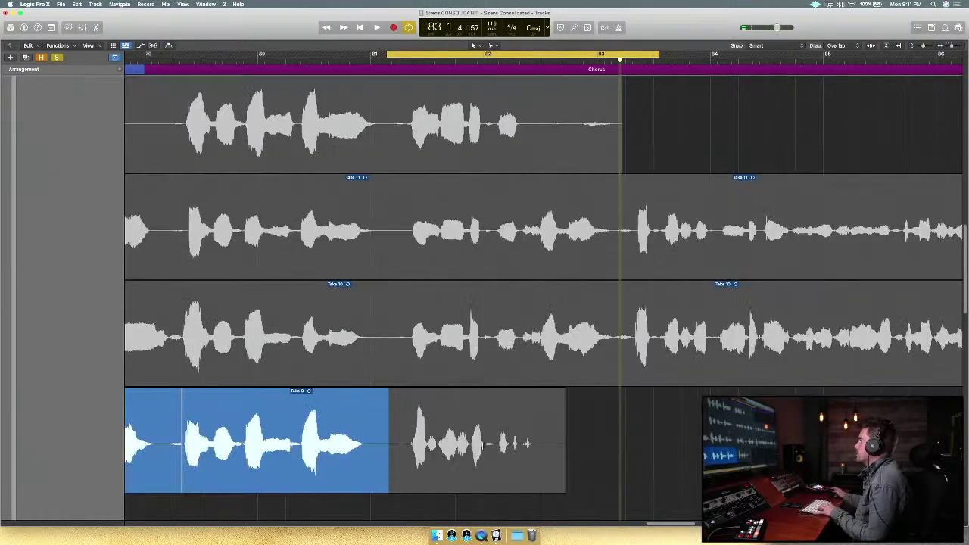
drag(492, 475, 397, 469)
key(space)
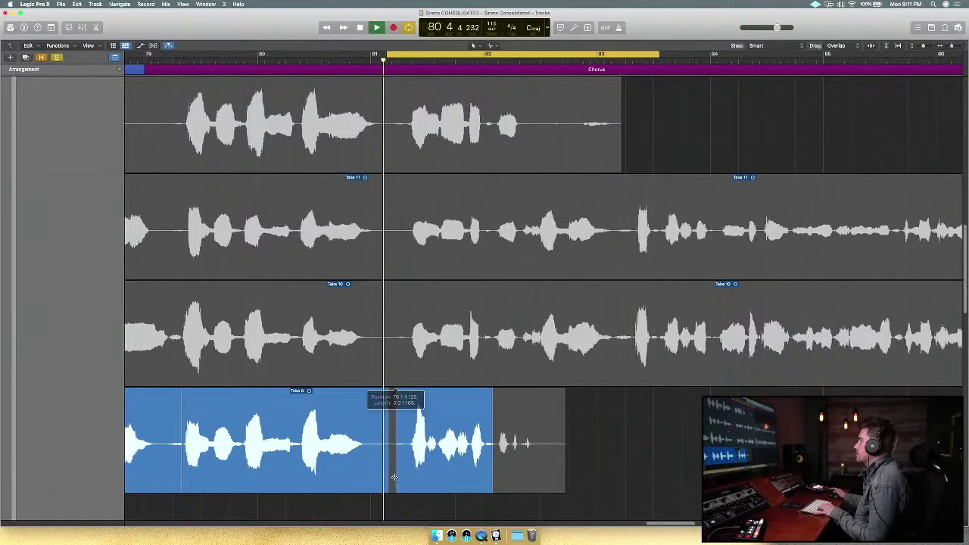
scroll(408, 458, up, 3)
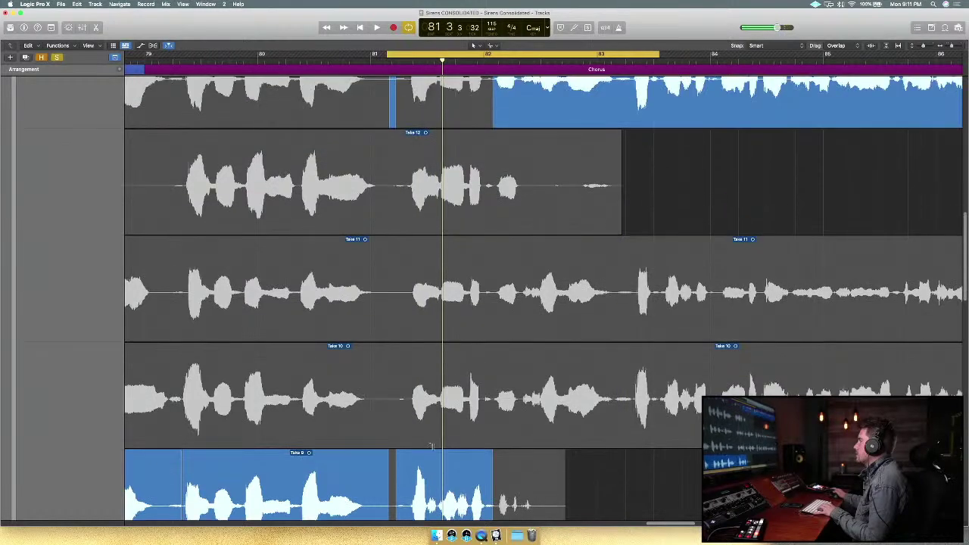
click(433, 442)
key(space)
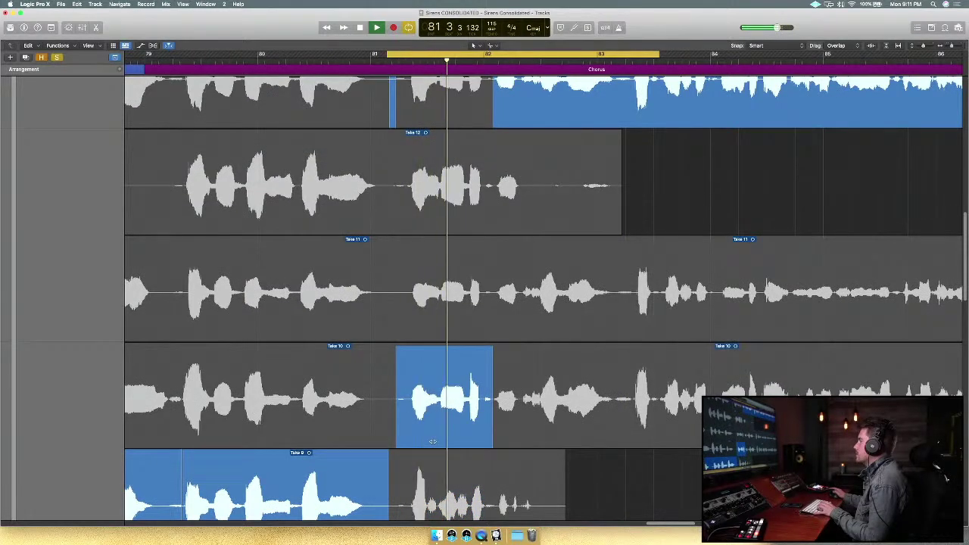
key(space)
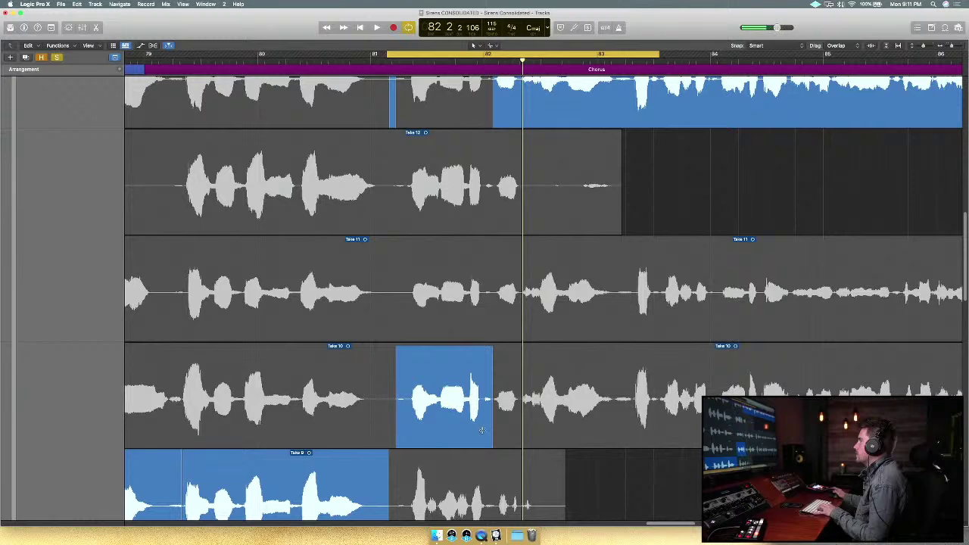
Fine-tune the border between Take 10's opening words and Take 13 to about bar 82, playing the transition between adjustments.
scroll(492, 443, up, 1)
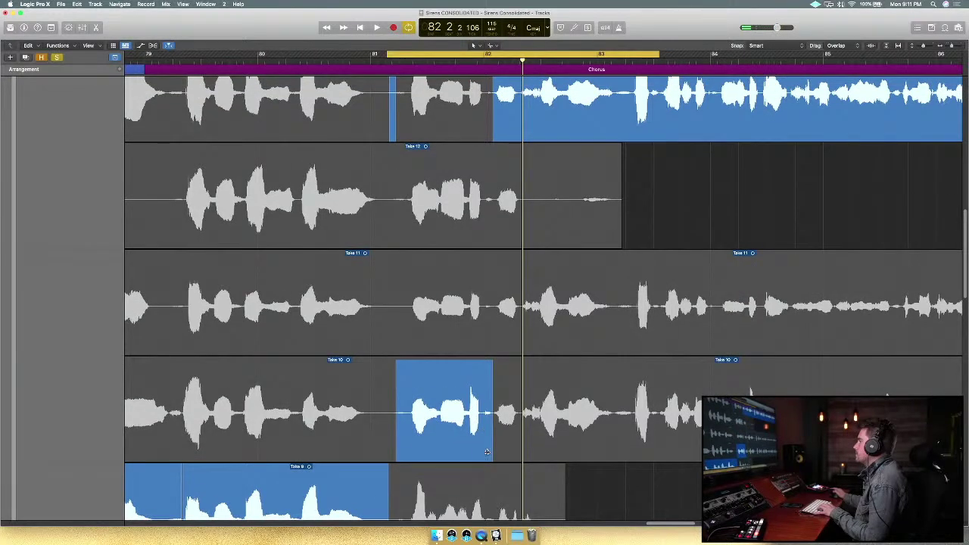
drag(489, 452, 480, 452)
key(space)
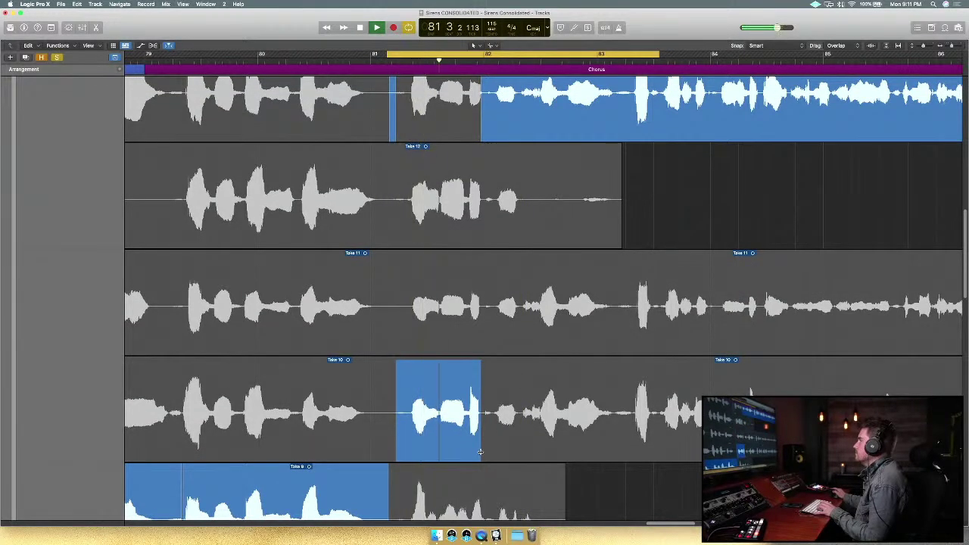
drag(482, 452, 483, 453)
key(space)
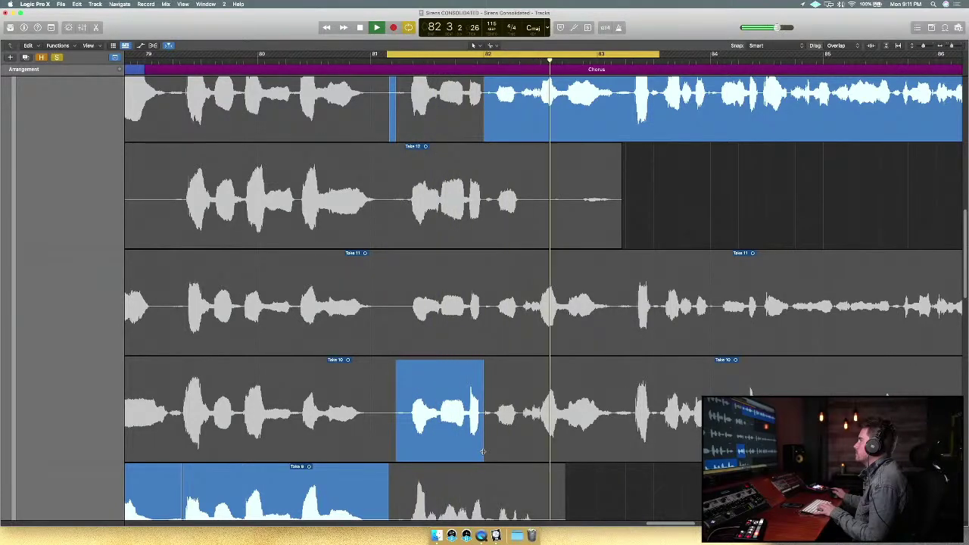
key(space)
drag(483, 452, 484, 452)
key(space)
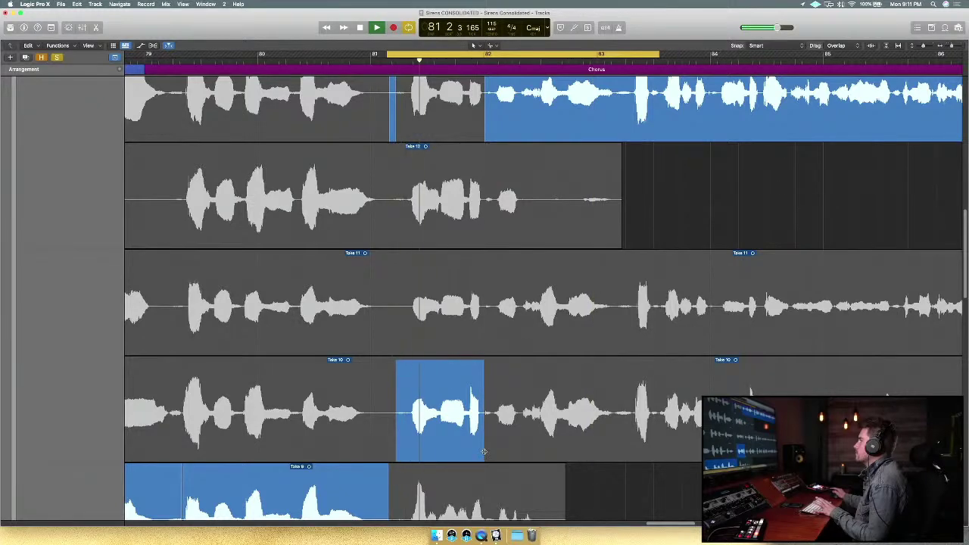
key(space)
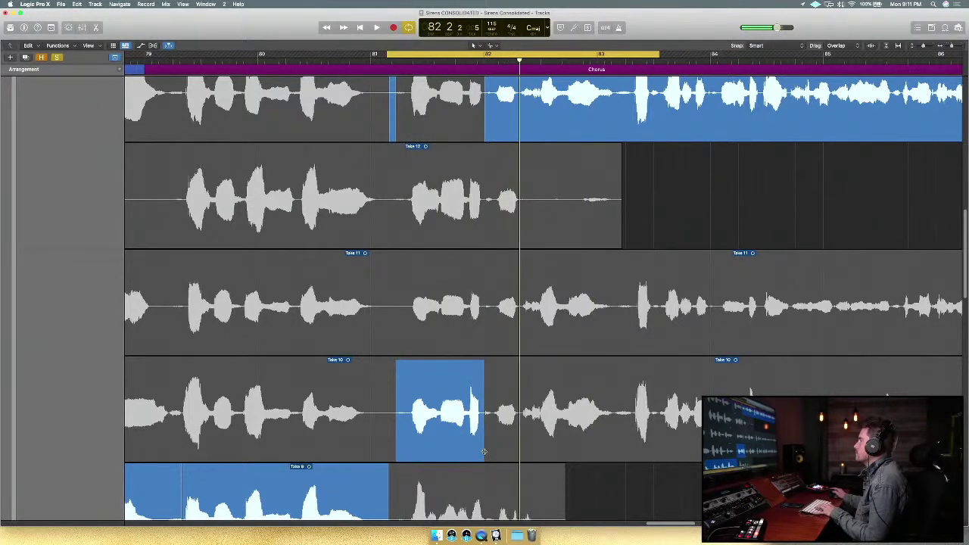
Inspect the Take 10 to Take 13 border up close, and extend Take 10's start back to Take 9's end near bar 81.
key(super+Left)
key(super+Left)
key(super+Left)
key(super+Left)
key(super+Right)
key(super+Right)
key(super+Right)
key(super+Right)
key(super+Right)
key(super+Right)
key(super+Right)
key(super+Right)
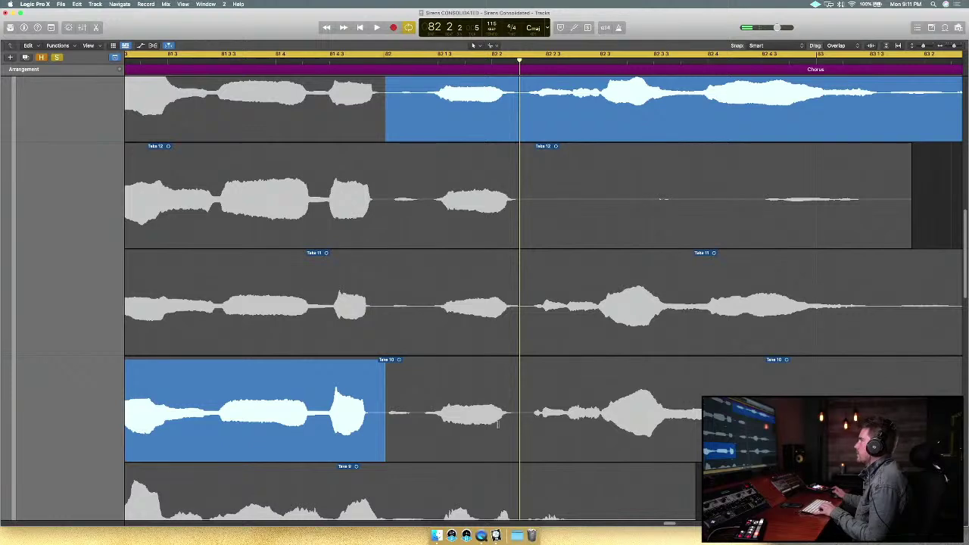
key(super+Left)
key(super+Left)
key(super+Left)
drag(428, 456, 425, 456)
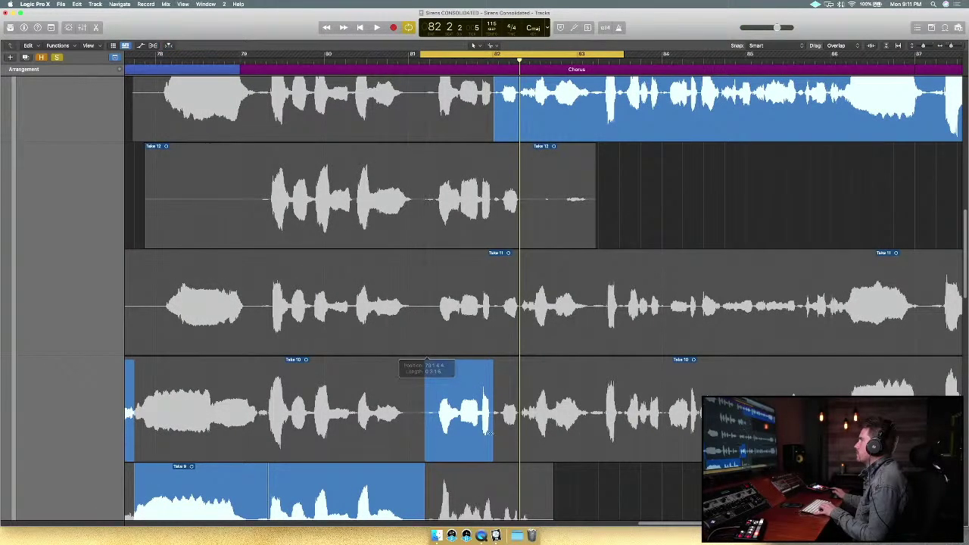
Loop from about bar 83 to bar 85 beat 3, select Take 11 for that phrase and play it.
scroll(580, 117, up, 5)
drag(574, 59, 739, 70)
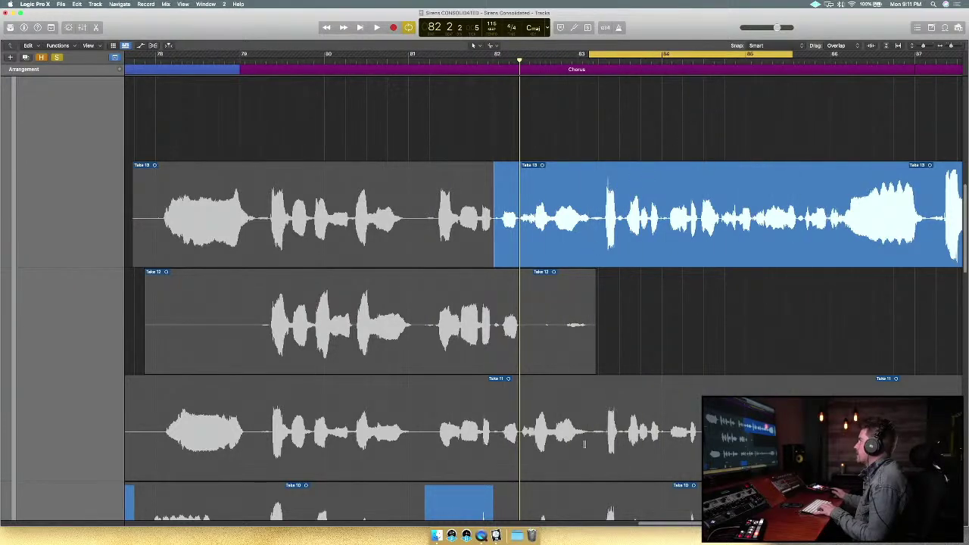
drag(603, 438, 805, 377)
key(space)
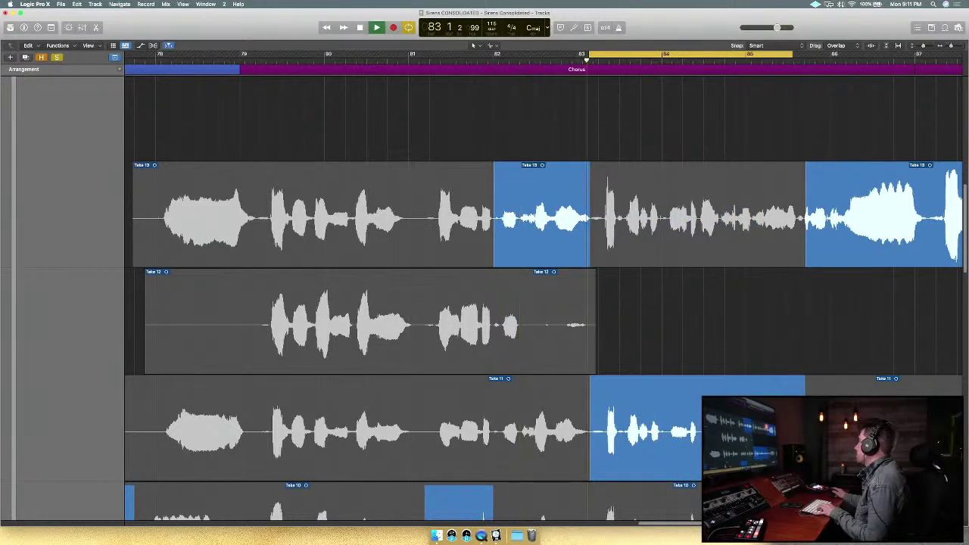
scroll(755, 317, right, 5)
scroll(754, 316, down, 1)
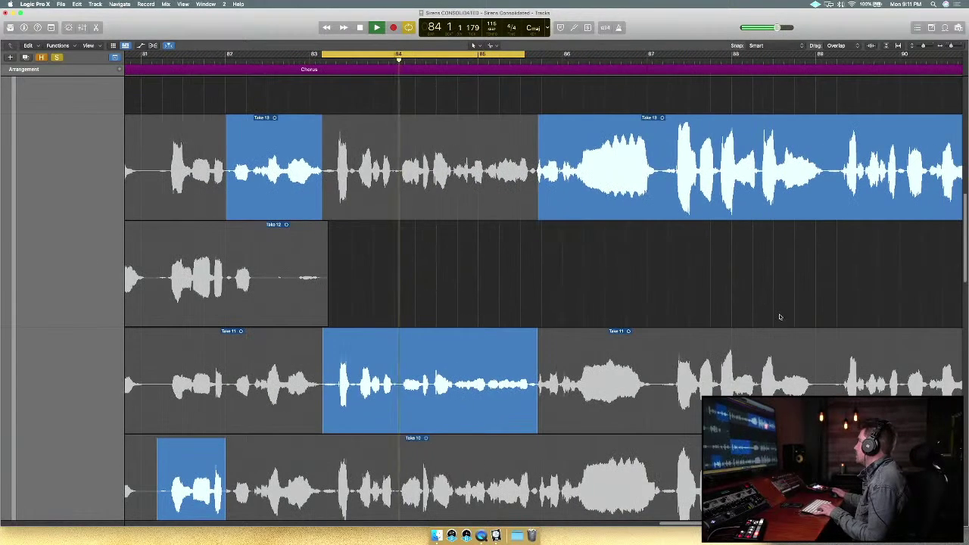
scroll(546, 390, down, 1)
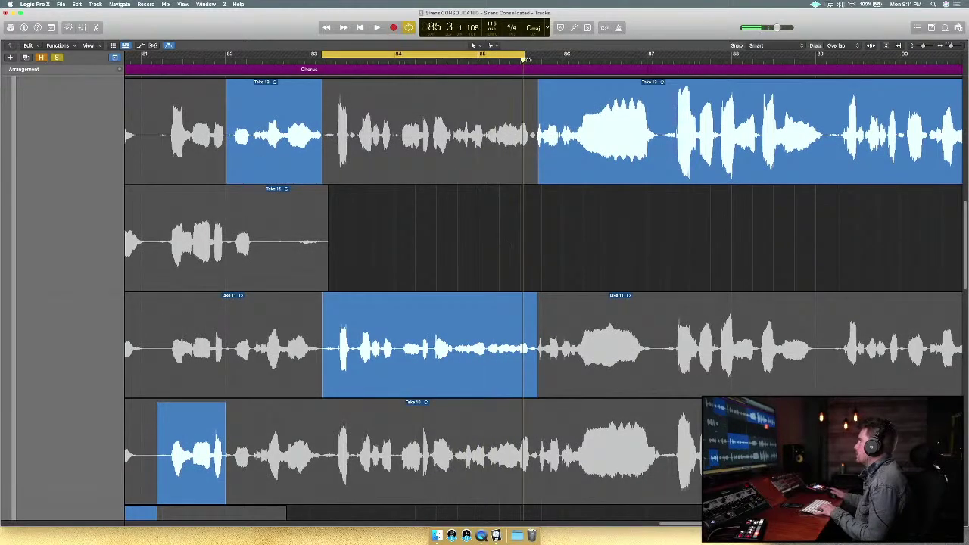
Extend the loop to just past bar 87 and Take 11's section to about bar 87 to include the sustained note.
drag(523, 56, 668, 57)
drag(538, 381, 649, 346)
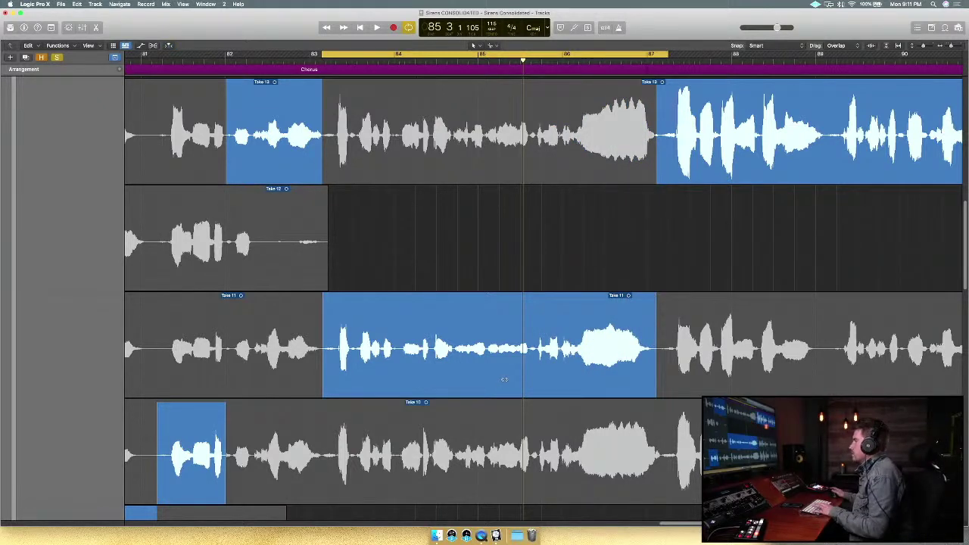
Audition Take 10 and Take 2 for the looped phrase from about bar 83 to bar 87.
click(452, 463)
key(space)
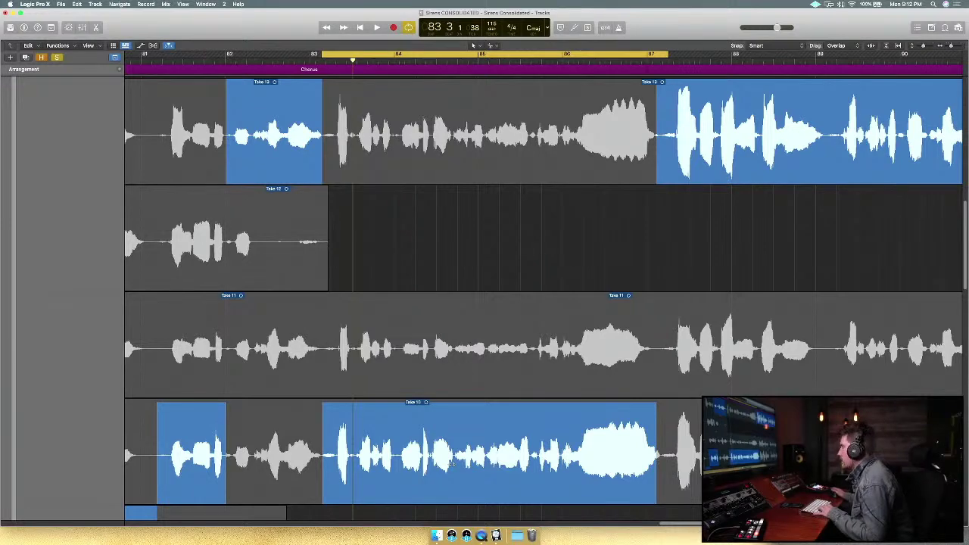
scroll(493, 400, down, 15)
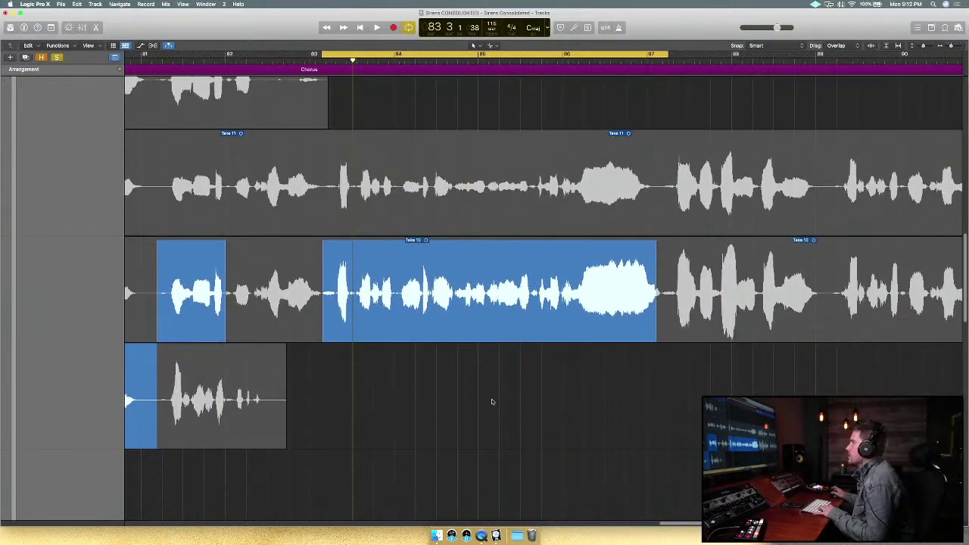
scroll(493, 400, up, 5)
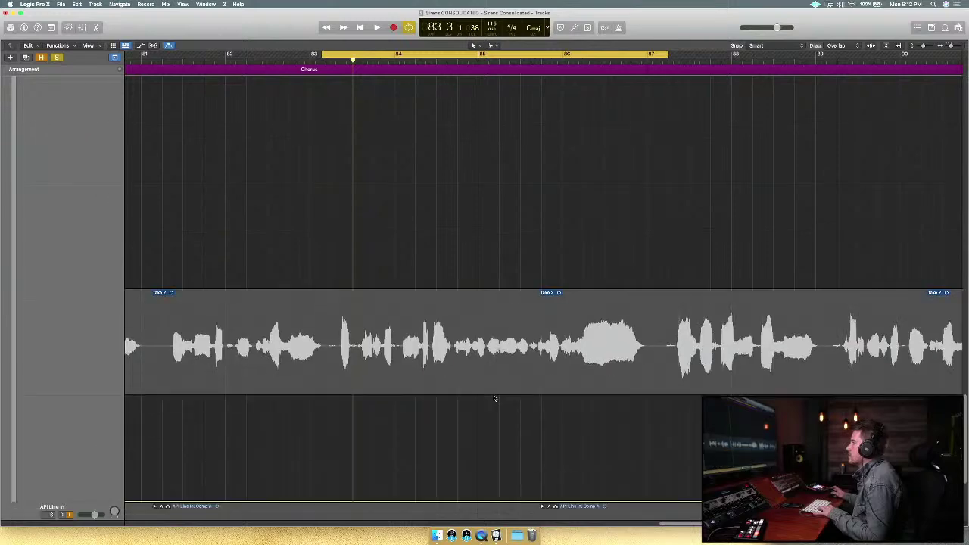
click(487, 377)
key(space)
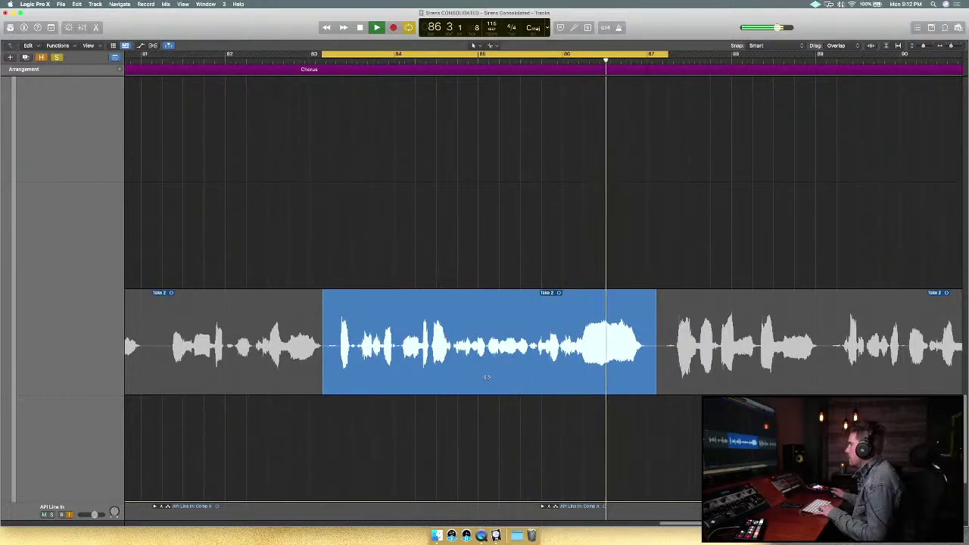
key(space)
Switch the phrase back to Take 10, play it, and extend the section's end slightly further past bar 87.
scroll(487, 377, up, 15)
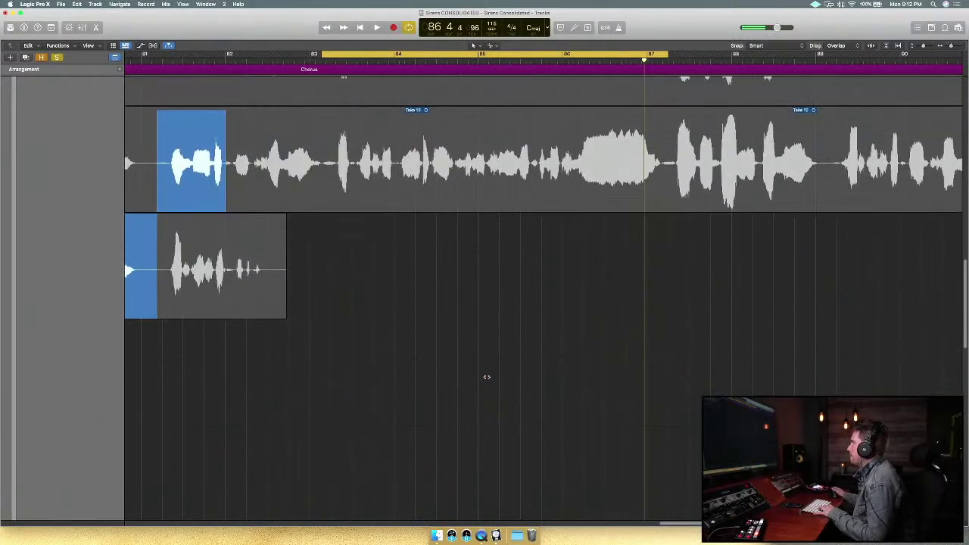
scroll(487, 377, up, 2)
click(499, 299)
key(space)
scroll(468, 463, up, 5)
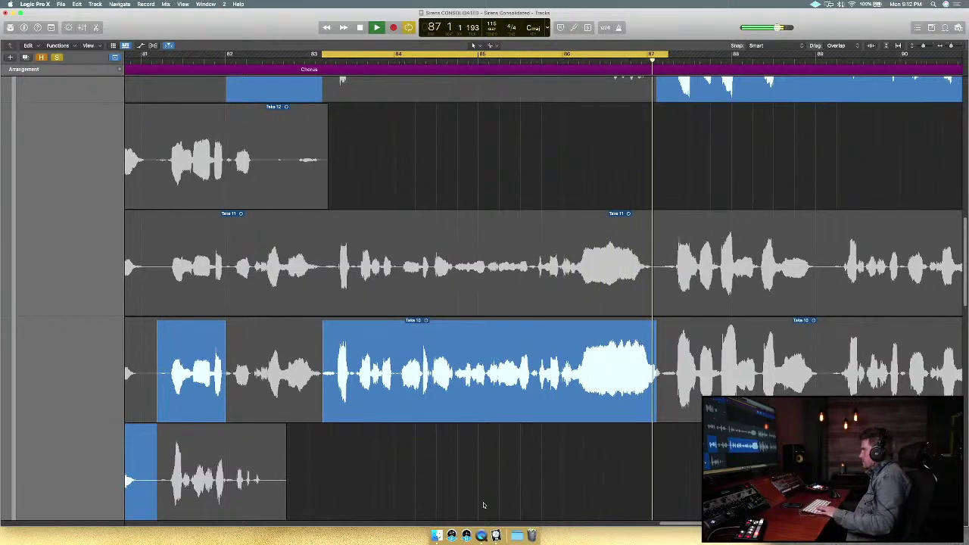
key(space)
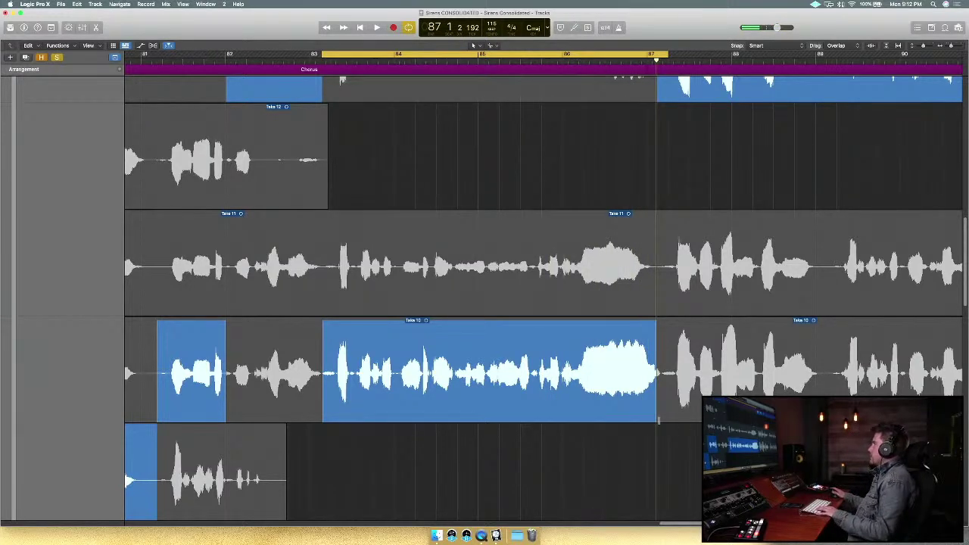
drag(660, 419, 666, 419)
scroll(624, 443, up, 3)
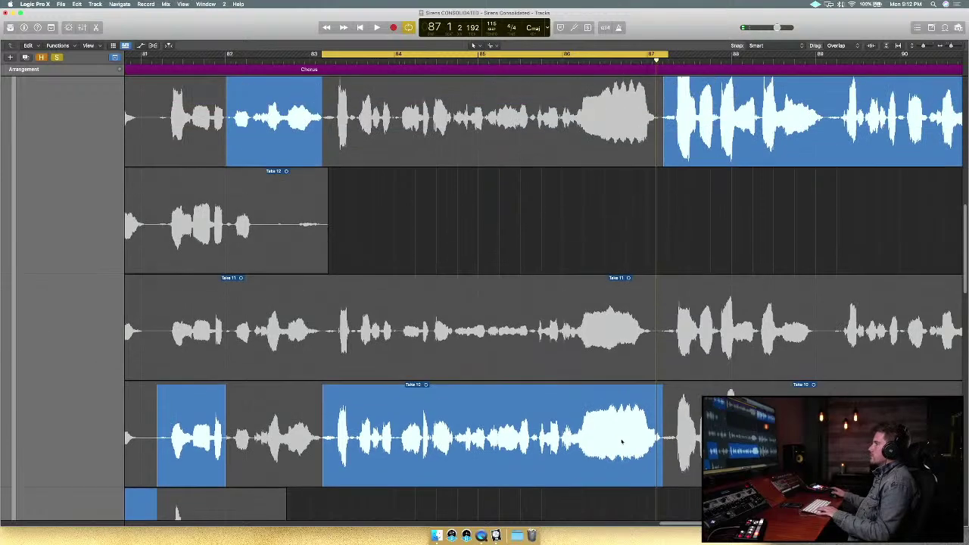
Play Take 11 for the phrase, then use Take 10 from about bar 83 to just before bar 86, keeping Take 11's sustained note, and play the result.
click(608, 312)
key(shift+space)
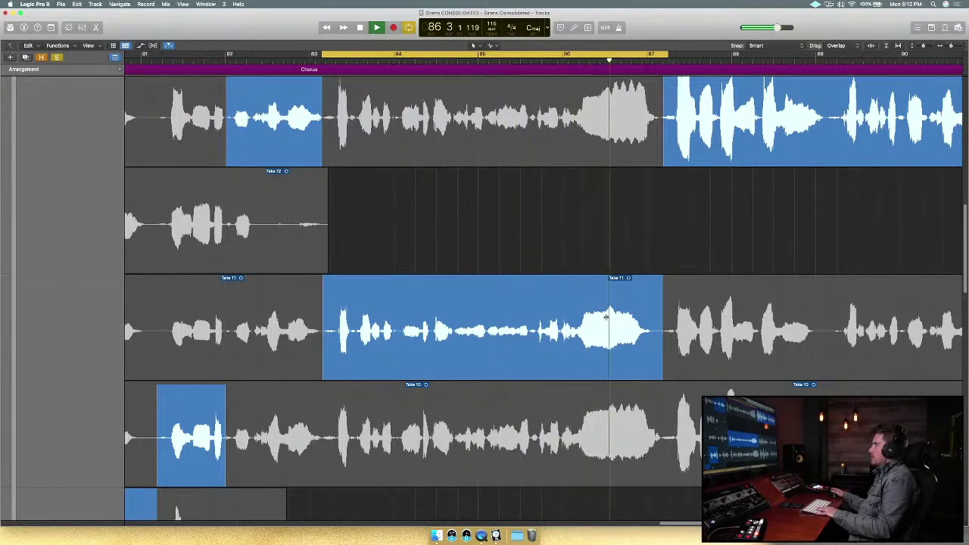
key(space)
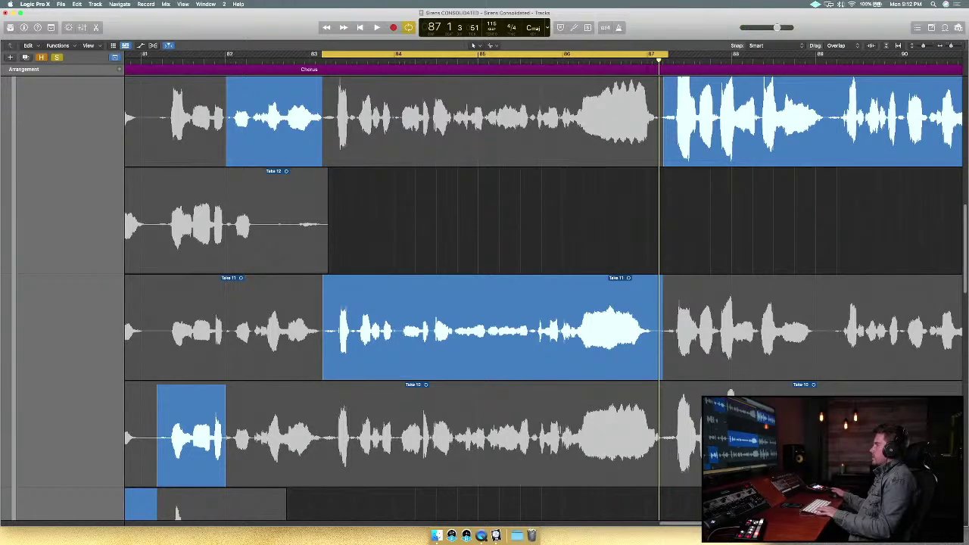
drag(560, 431, 334, 460)
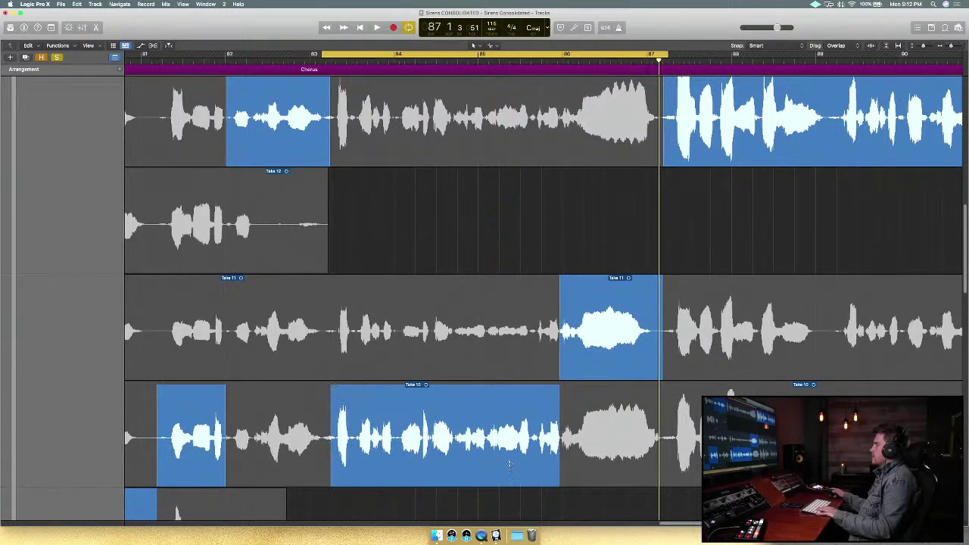
key(space)
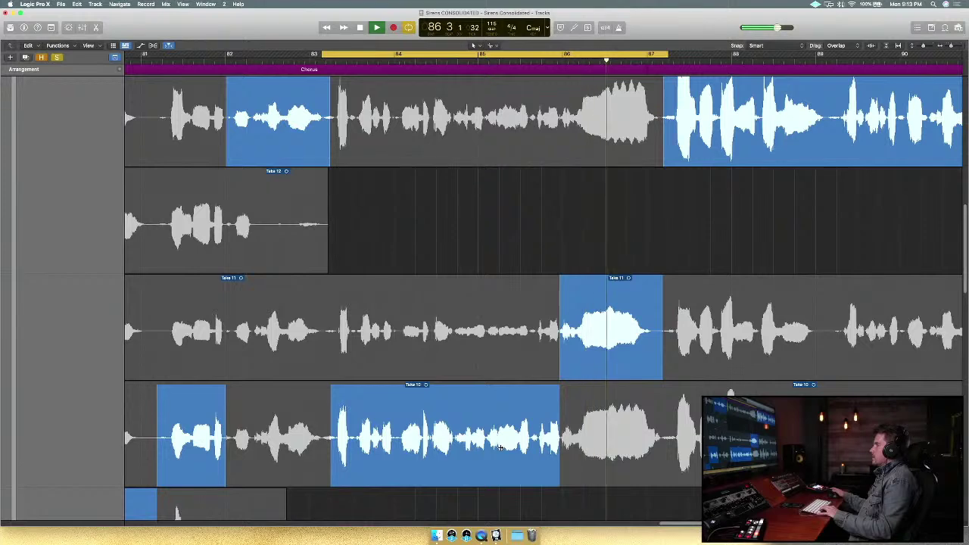
key(space)
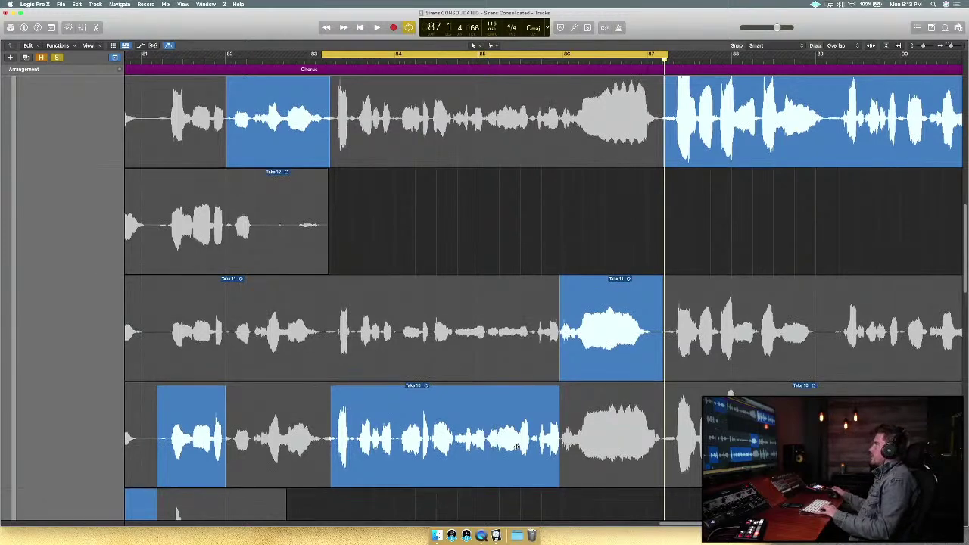
Move the loop to run from the start of Take 13's section just past bar 87 to about bar 94.
scroll(603, 228, down, 5)
scroll(604, 228, right, 3)
scroll(673, 364, up, 10)
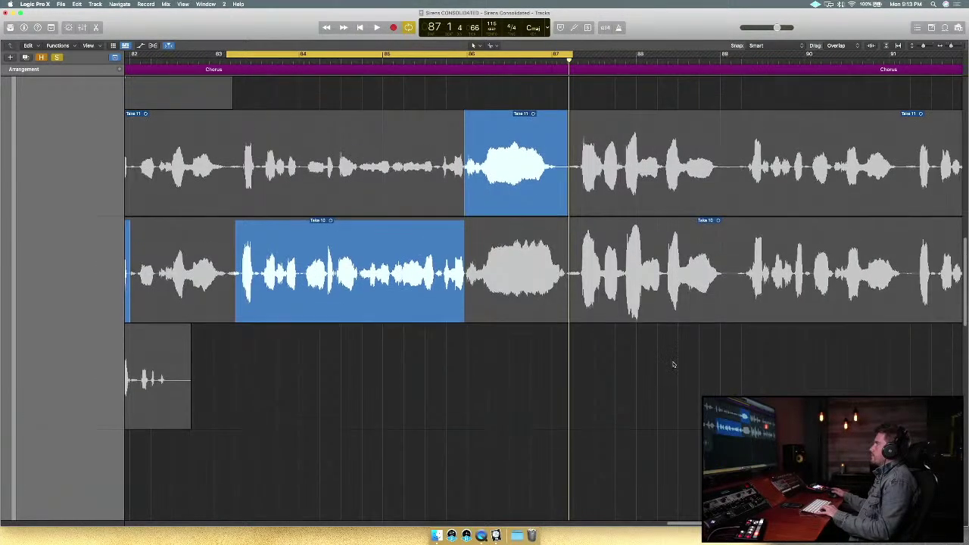
scroll(523, 234, down, 3)
scroll(523, 234, right, 2)
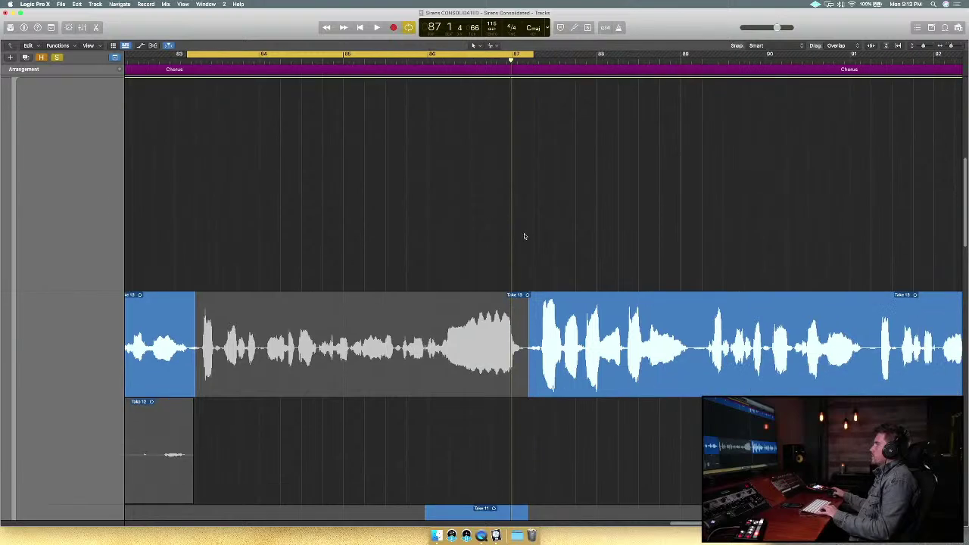
scroll(475, 369, down, 3)
scroll(476, 369, right, 2)
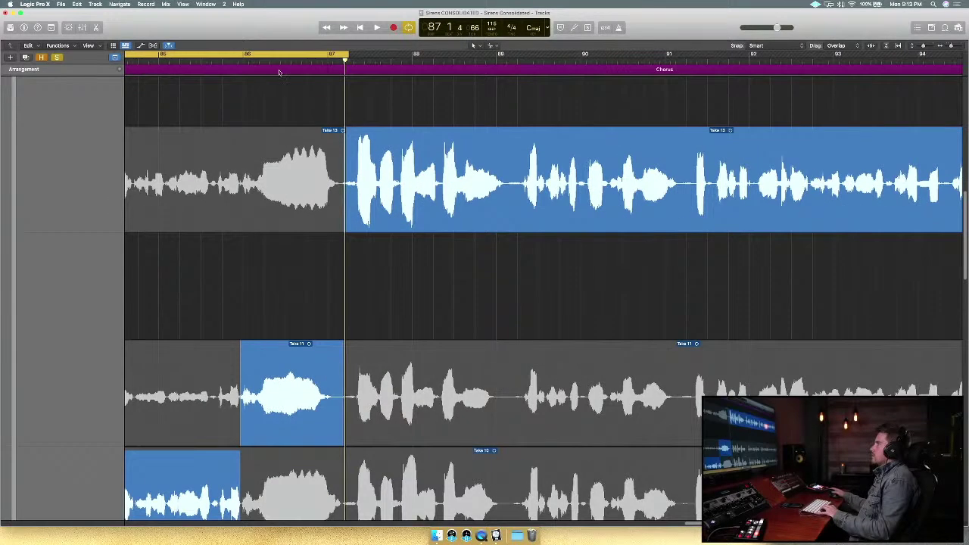
drag(291, 57, 627, 50)
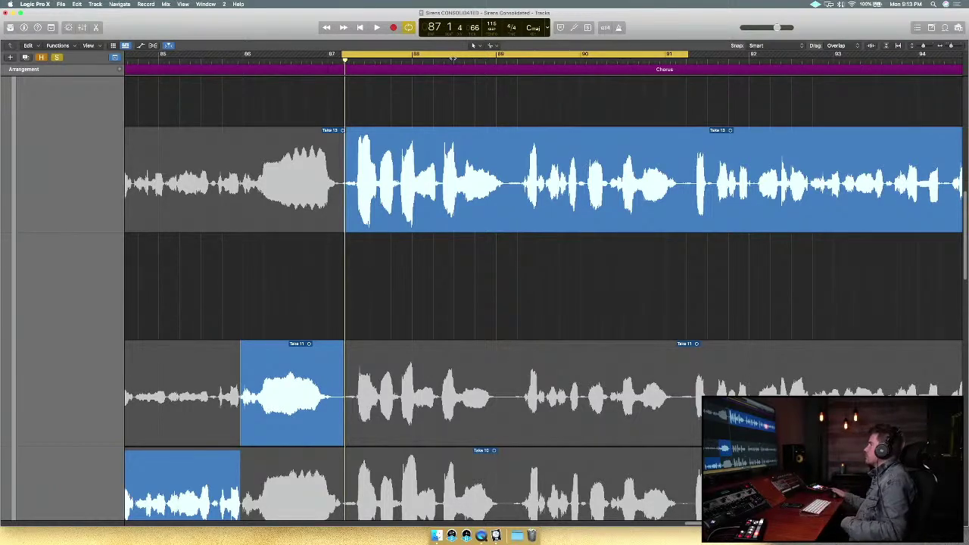
drag(687, 55, 919, 50)
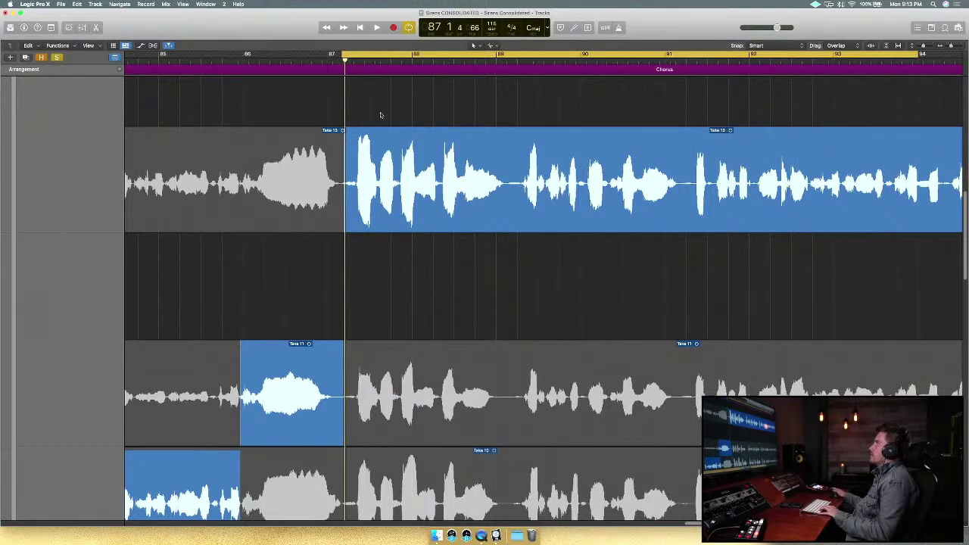
mouse_move(345, 58)
mouse_down()
mouse_move(324, 59)
mouse_move(345, 60)
mouse_up()
scroll(468, 268, down, 6)
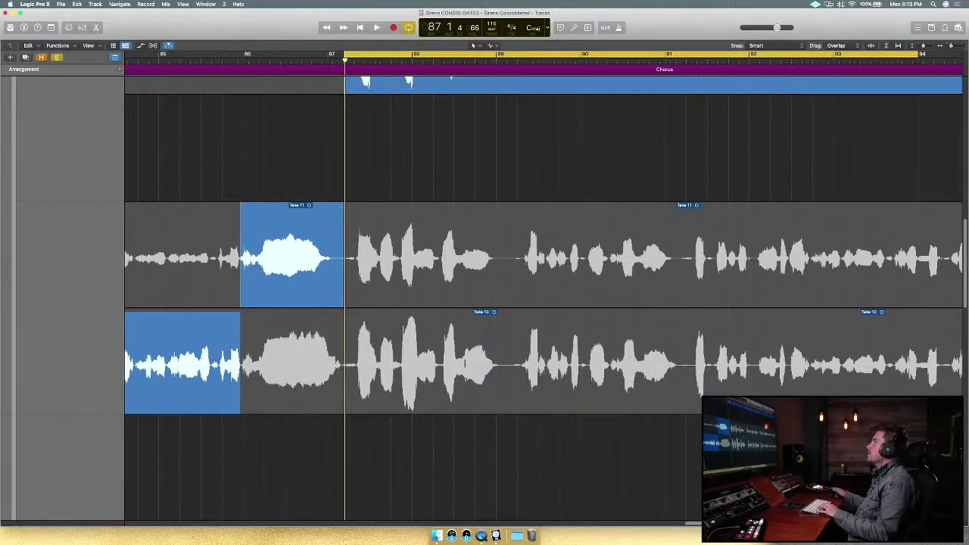
Compare Take 13, Take 11 and Take 10 on the opening phrase from bar 87 to bar 89.
key(space)
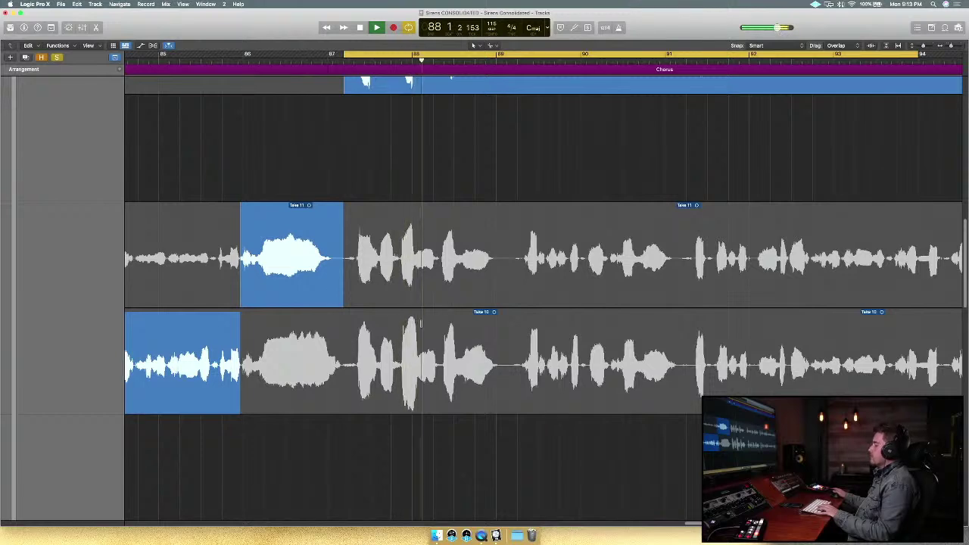
key(space)
click(449, 259)
key(space)
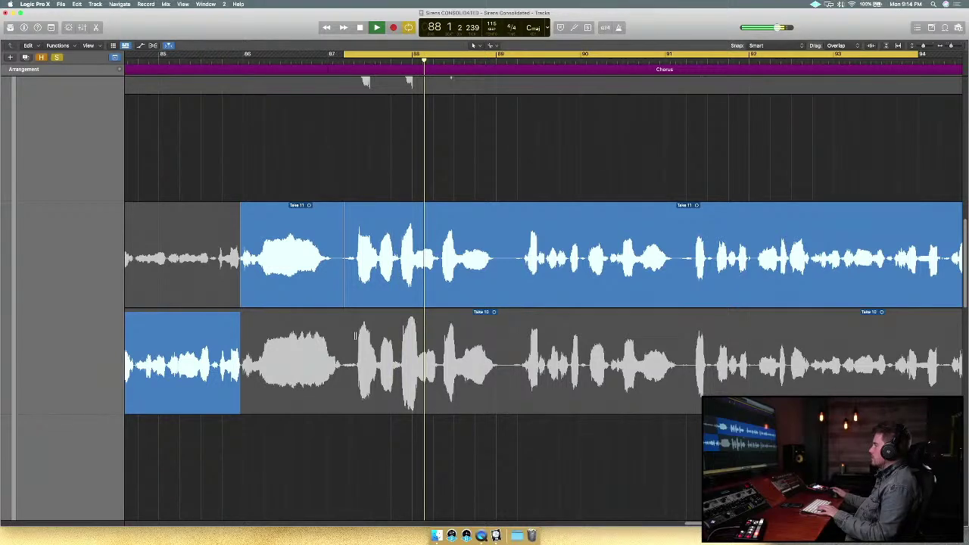
click(383, 356)
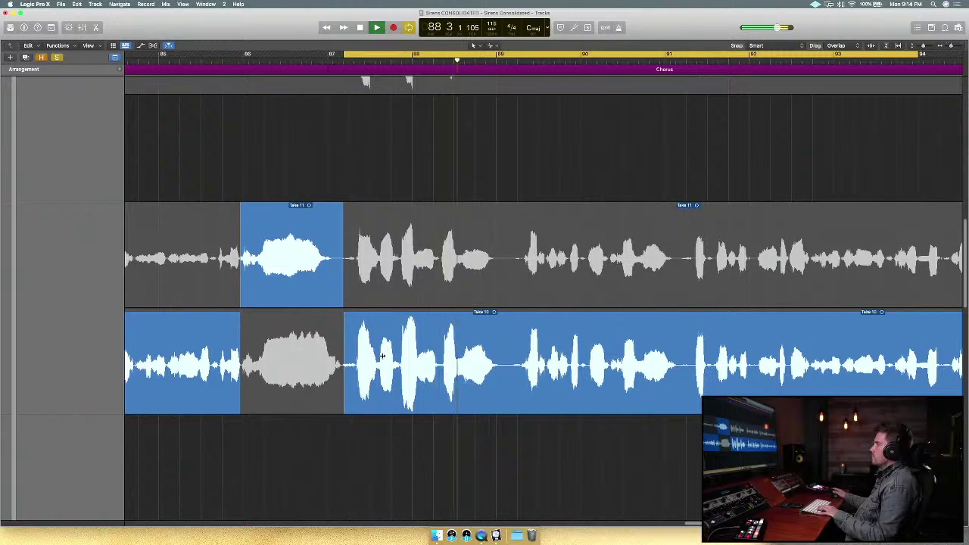
key(space)
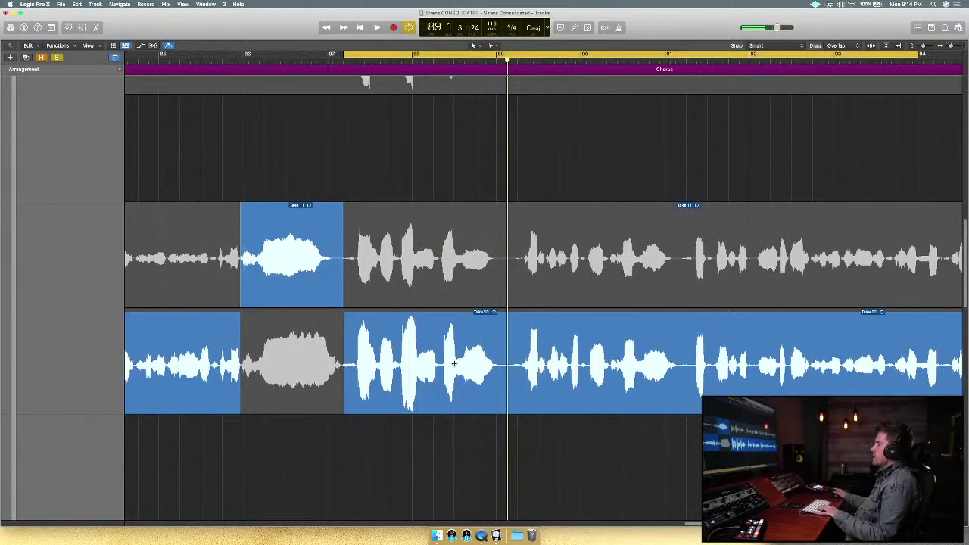
Audition Take 2 on the same phrase from bar 87 to bar 89.
scroll(452, 390, down, 1)
scroll(444, 350, down, 8)
scroll(443, 351, down, 2)
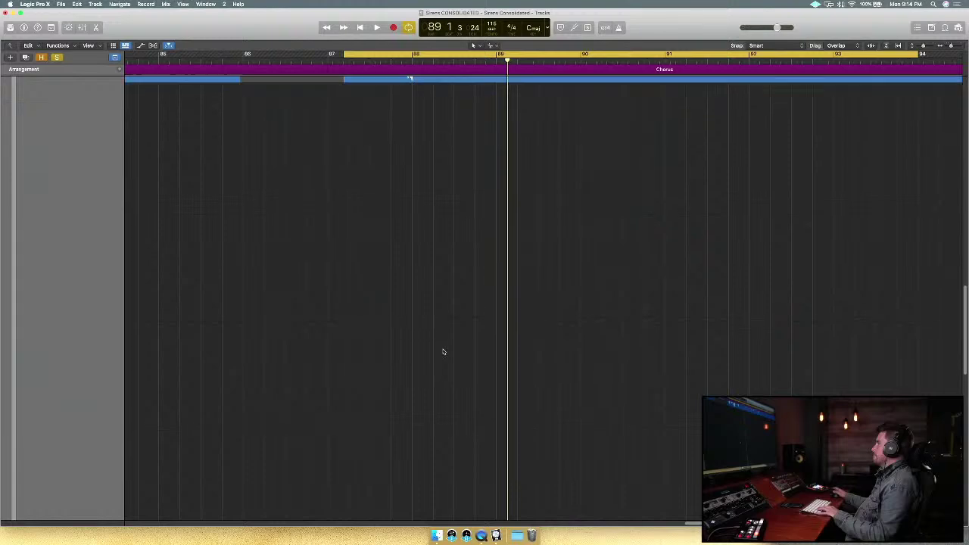
scroll(444, 351, down, 5)
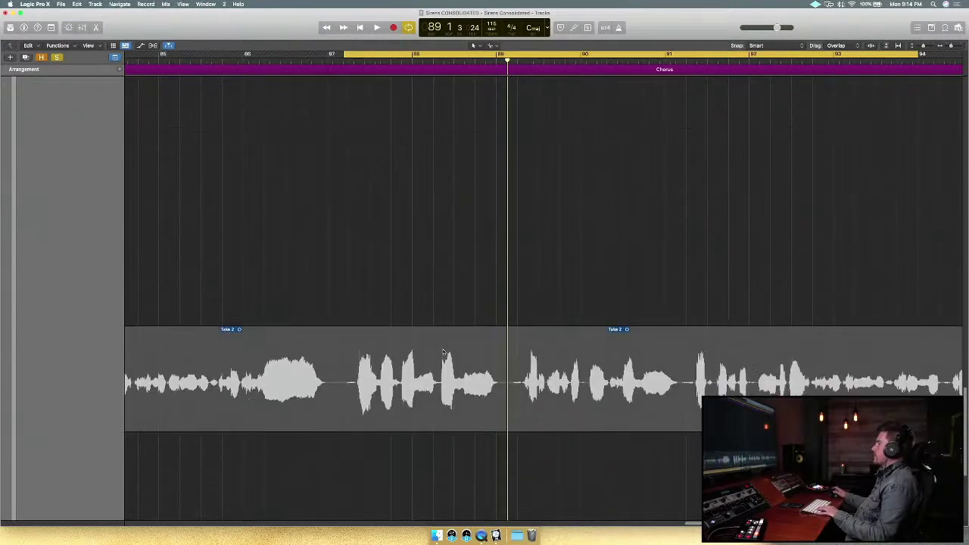
click(443, 354)
key(space)
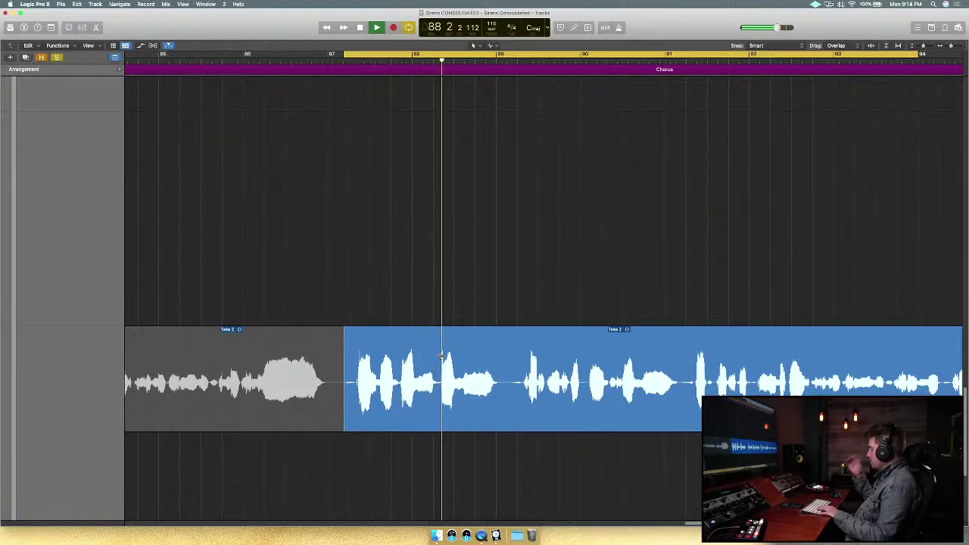
key(space)
Choose Take 10 for the section starting just past bar 87.
scroll(442, 356, up, 10)
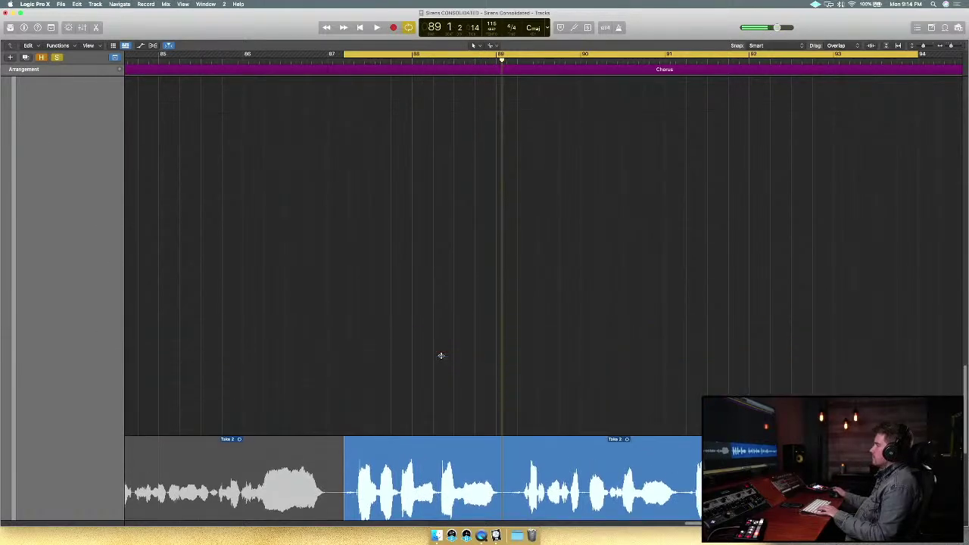
scroll(409, 268, up, 5)
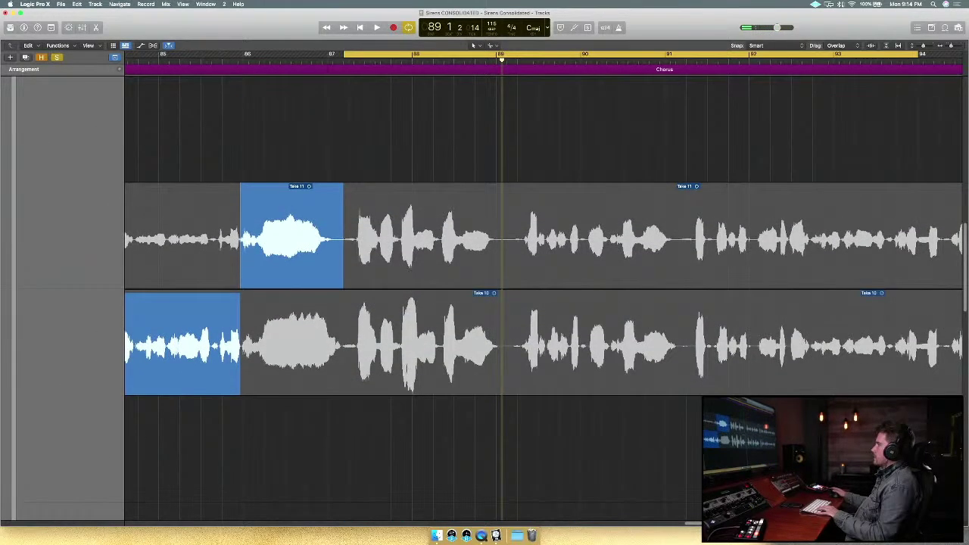
click(407, 369)
scroll(555, 295, up, 5)
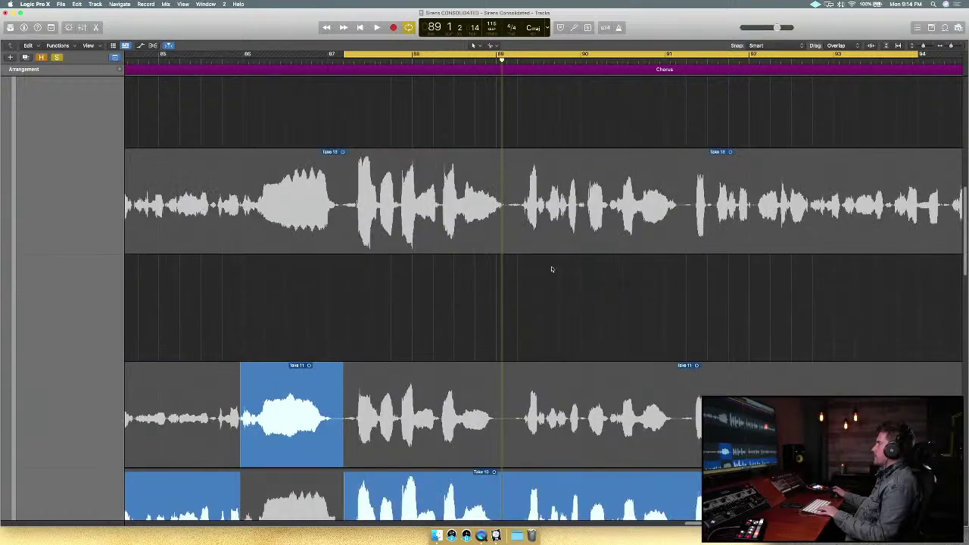
Try Take 13 from about bar 89 to bar 91, with the loop shifted to start at about bar 88 beat 3.
drag(507, 209, 687, 203)
key(space)
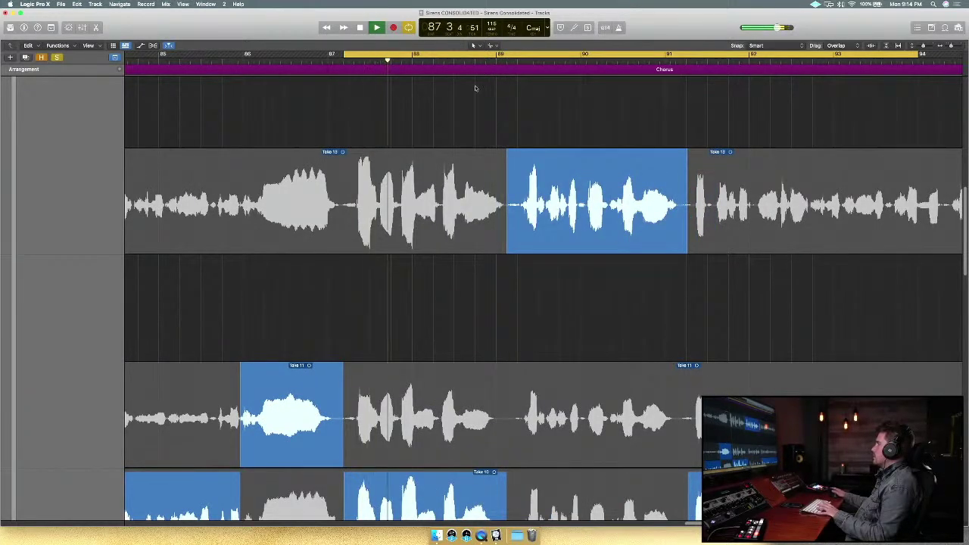
drag(508, 55, 627, 82)
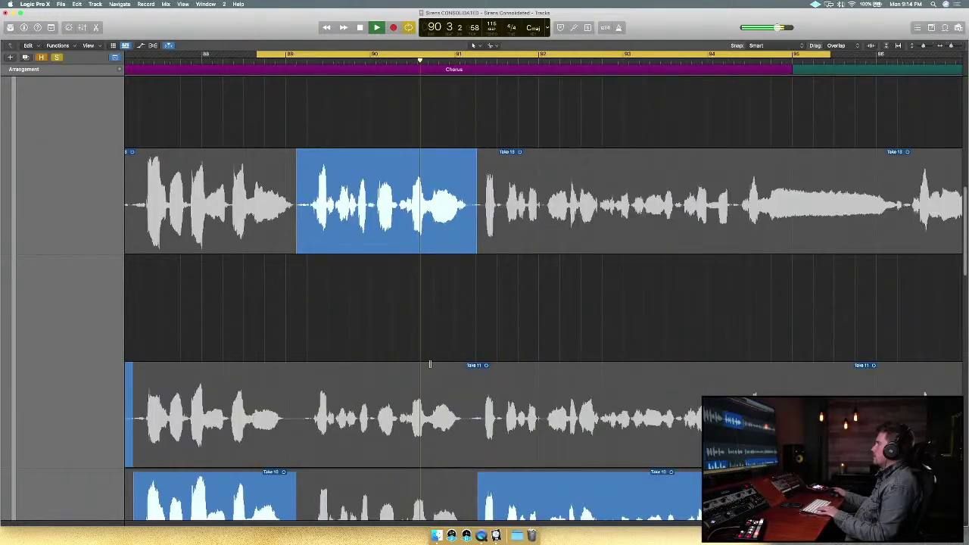
key(space)
Compare Take 11 for the bar 89 to 91 phrase, then switch that phrase to Take 10 and play it.
click(443, 391)
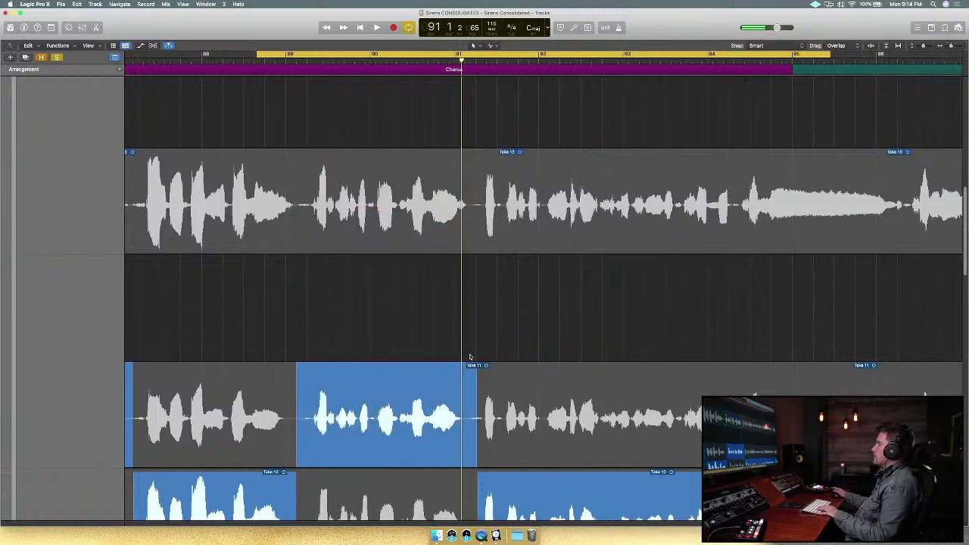
scroll(472, 357, down, 2)
key(space)
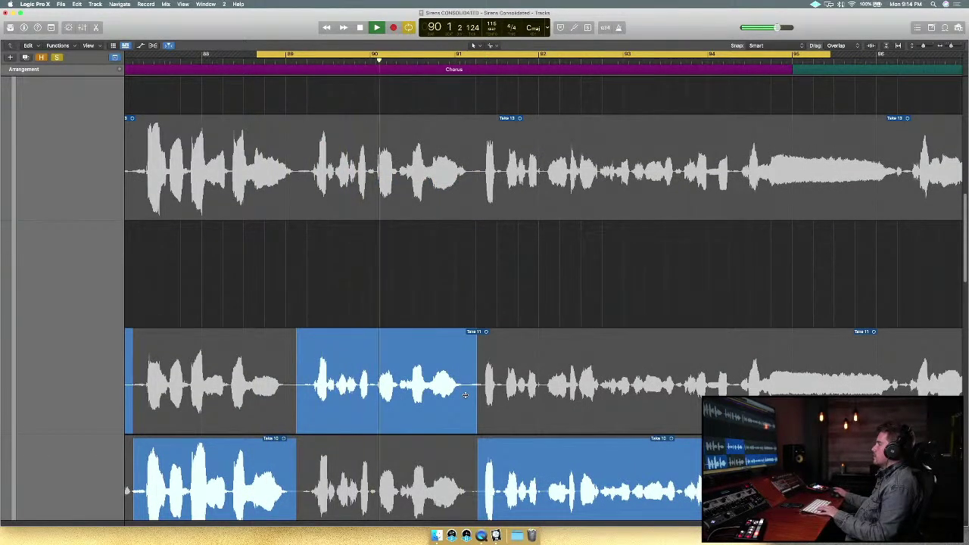
key(space)
scroll(439, 405, down, 2)
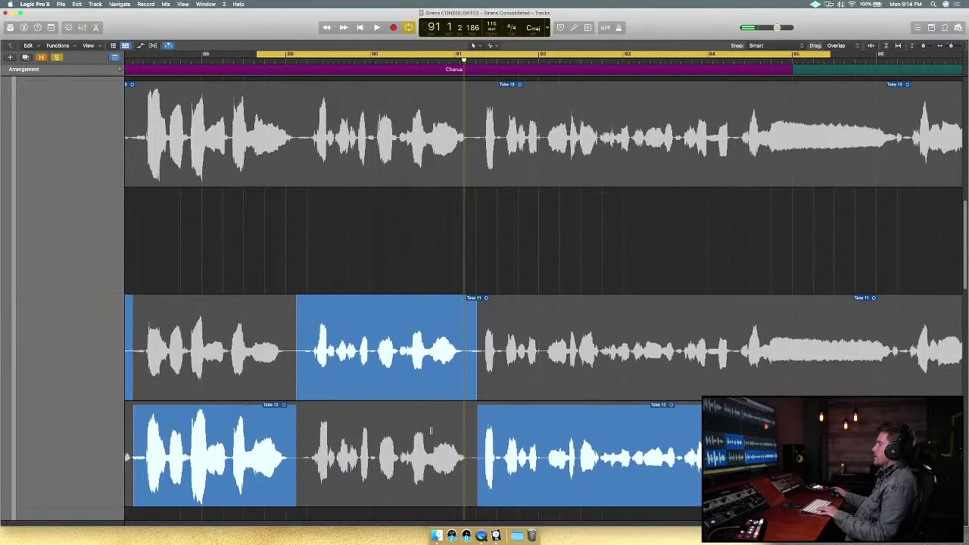
click(431, 429)
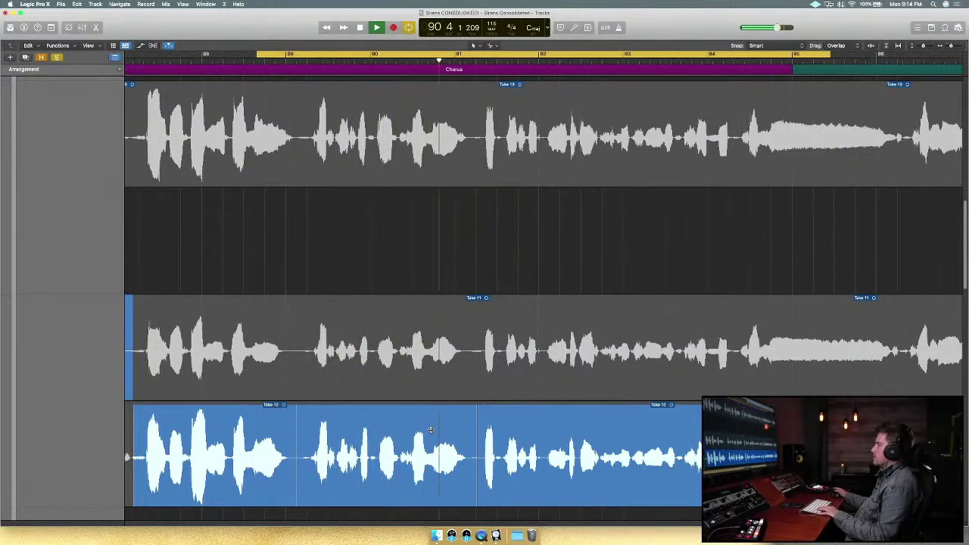
Choose Take 11 for the bar 89 to 91 phrase, then audition Take 10 with the loop starting at about bar 91.
key(space)
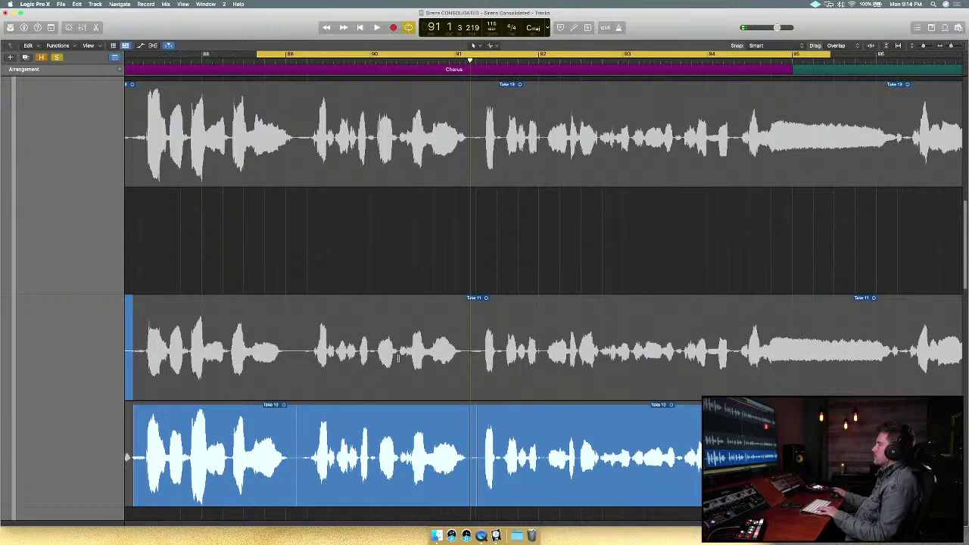
click(389, 384)
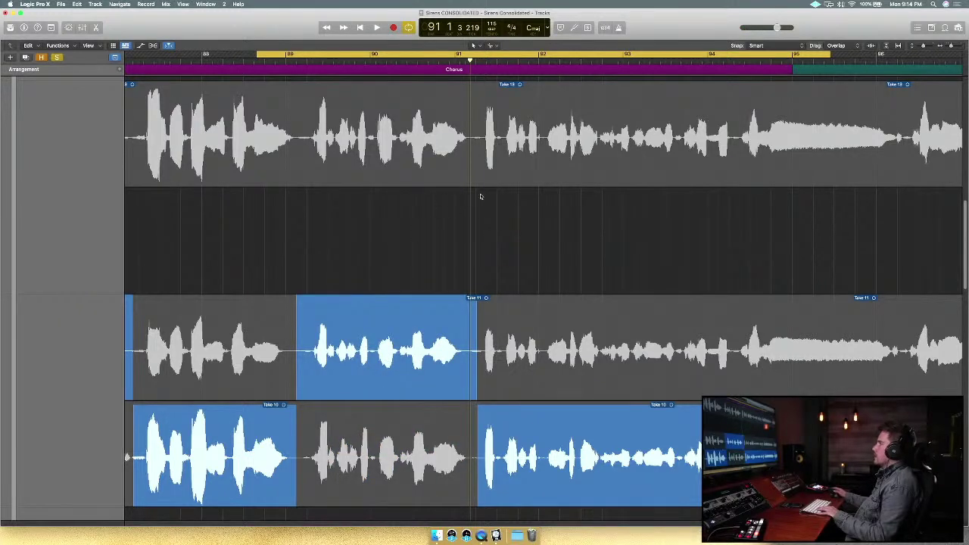
drag(404, 59, 626, 61)
scroll(611, 209, down, 2)
scroll(611, 210, right, 3)
key(space)
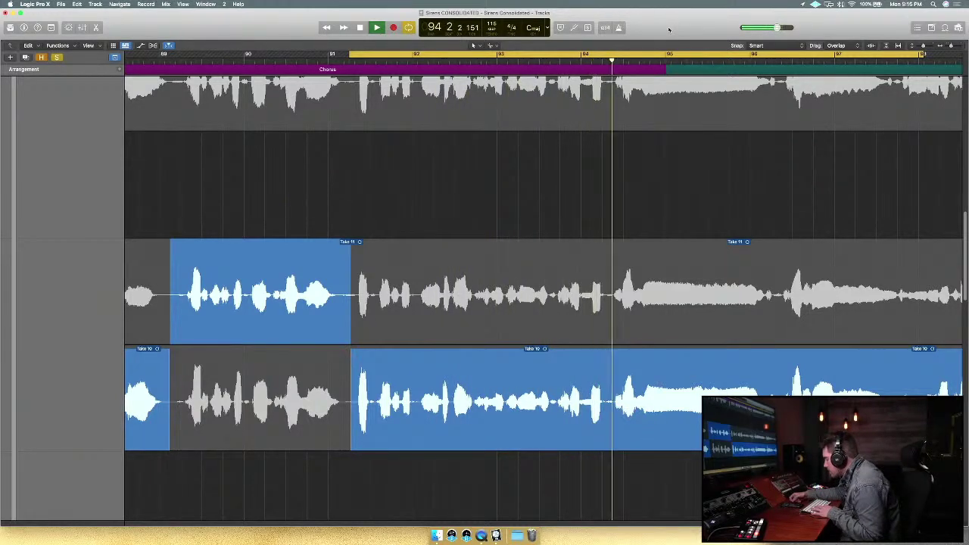
key(space)
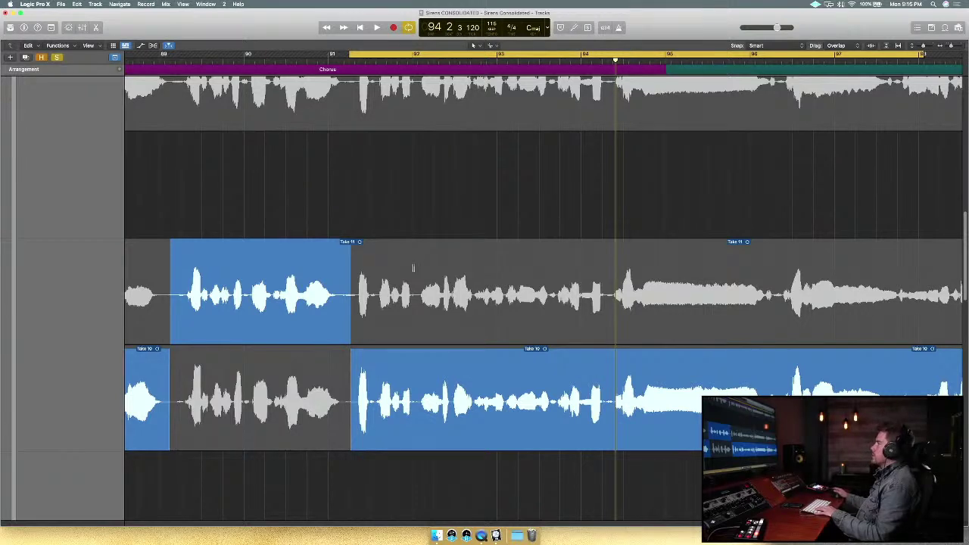
Try Take 13 from about bar 91 onward and play it.
scroll(426, 268, up, 4)
click(450, 163)
key(space)
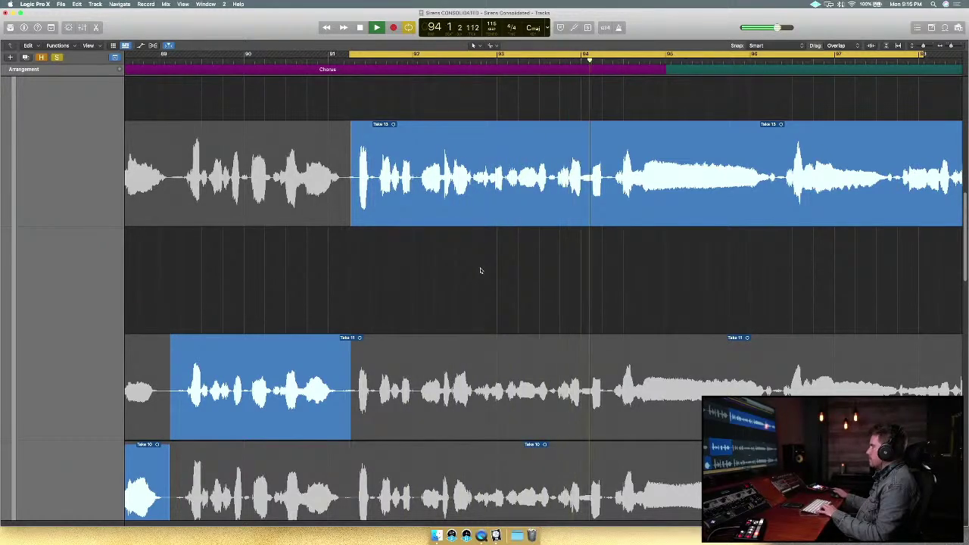
key(space)
Assign Take 11 from about bar 94 beat 2 to bar 96 beat 2 and to the preceding phrase from bar 91, and play it.
drag(615, 400, 780, 384)
click(513, 404)
key(space)
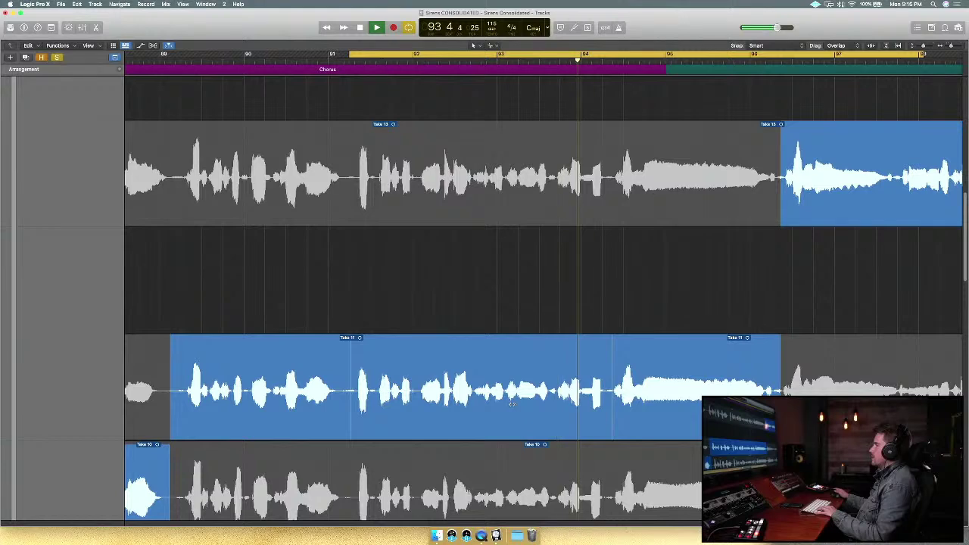
key(space)
Switch the phrase from about bar 91 to bar 94 to Take 13 and play it.
click(503, 182)
key(shift+Return)
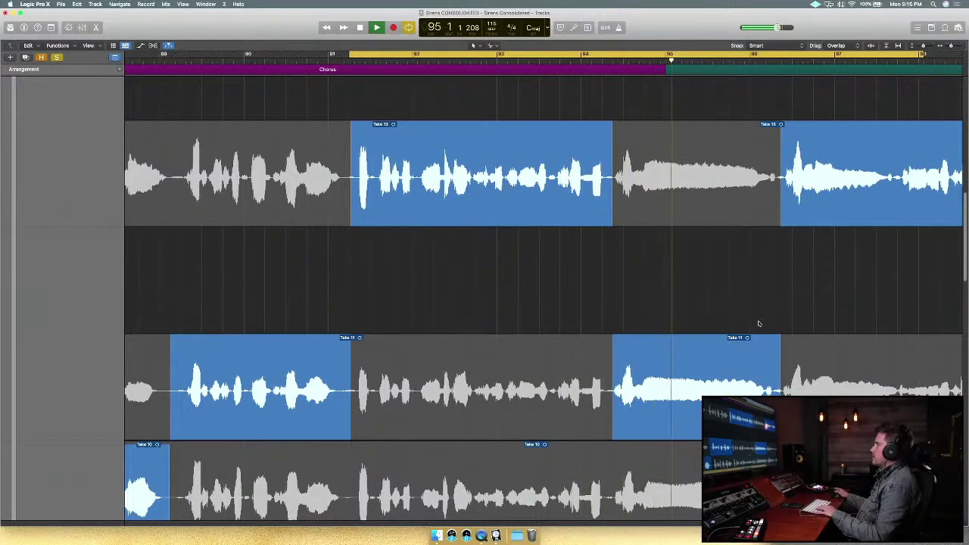
scroll(758, 325, down, 1)
scroll(758, 324, down, 1)
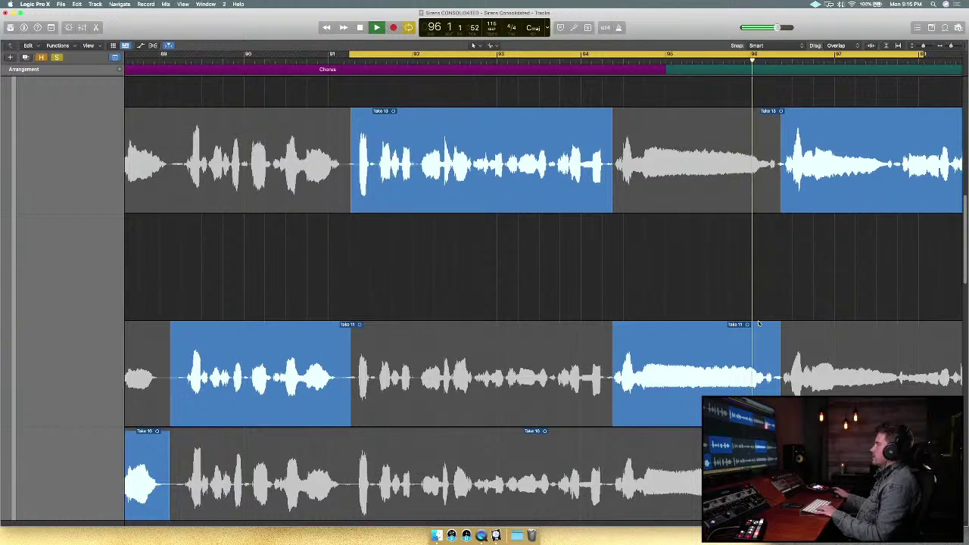
Choose Take 10 for the bar 94 to 96 phrase and play it with the loop starting just past bar 93.
key(space)
scroll(758, 322, down, 3)
click(670, 477)
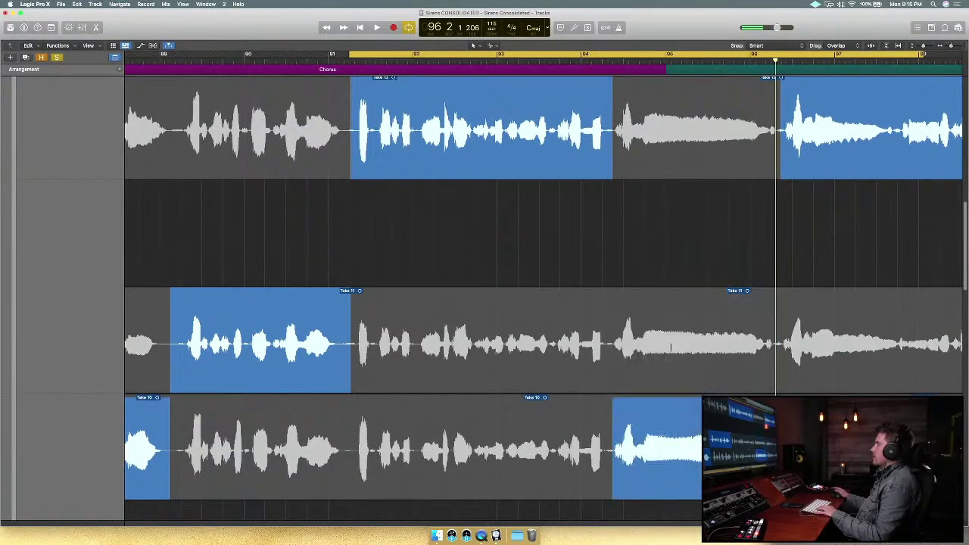
drag(586, 54, 730, 73)
key(space)
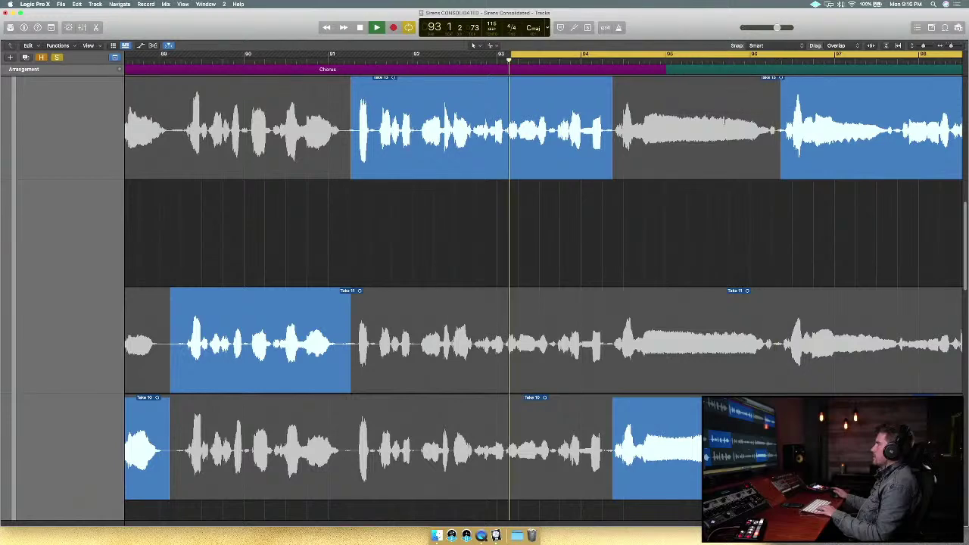
scroll(705, 262, right, 10)
scroll(743, 262, down, 4)
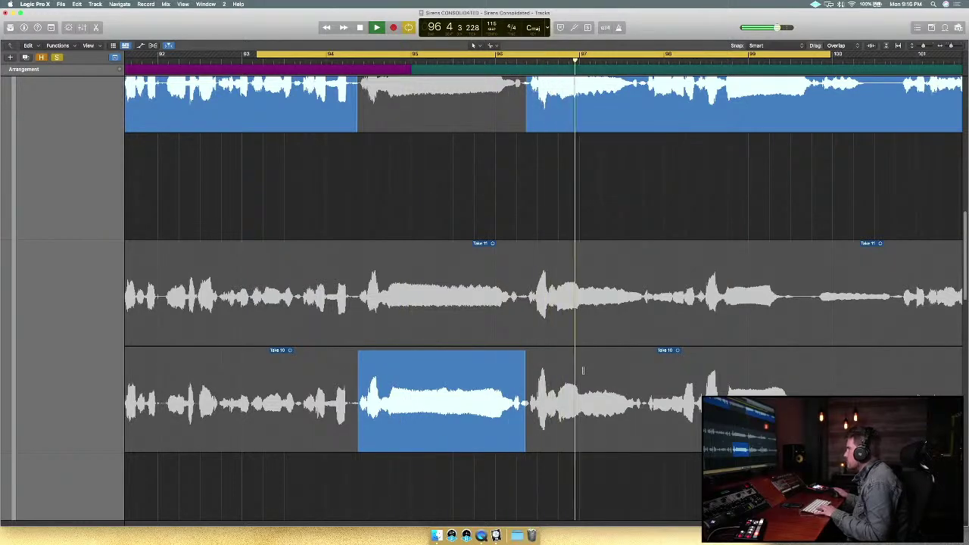
key(space)
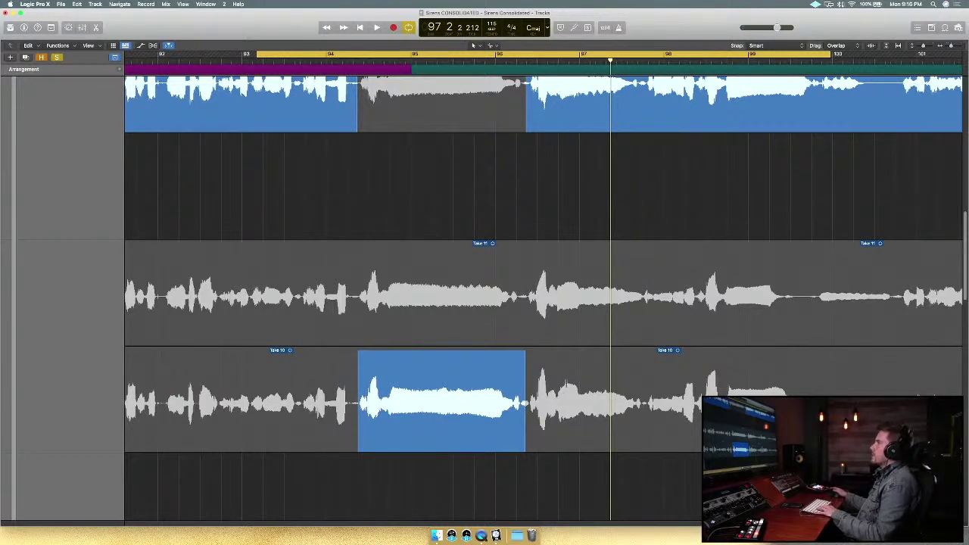
Extend the end of the loop to about bar 100 beat 3.
scroll(533, 256, up, 3)
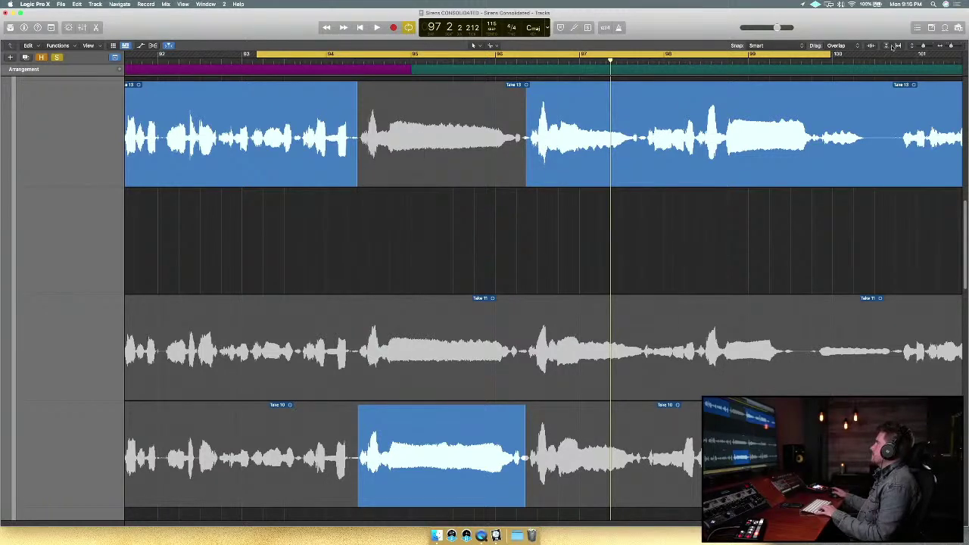
drag(832, 56, 880, 56)
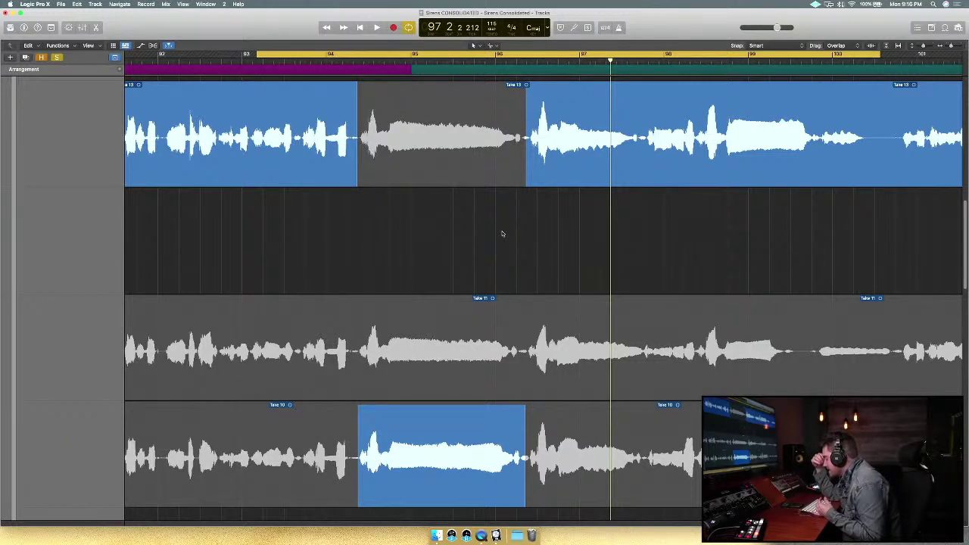
scroll(506, 242, down, 3)
scroll(506, 242, right, 3)
scroll(541, 201, down, 2)
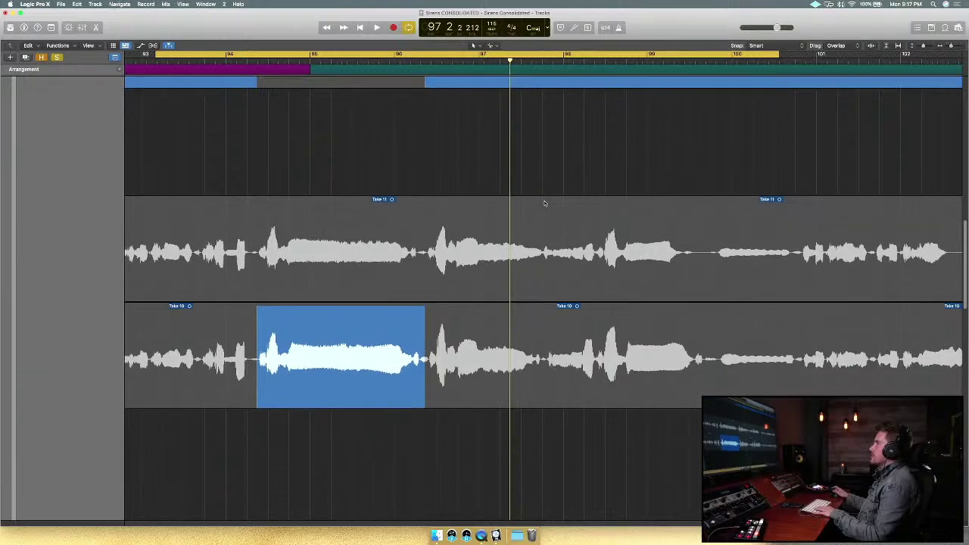
Move the loop to start just past bar 96 and audition Take 13 from there to about bar 100.
scroll(539, 199, up, 6)
drag(240, 53, 501, 58)
key(space)
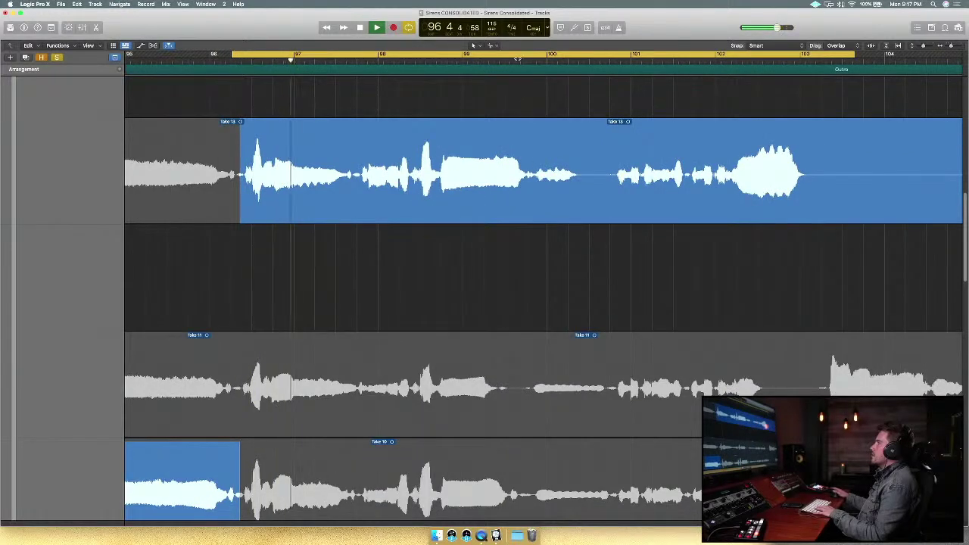
drag(518, 56, 512, 56)
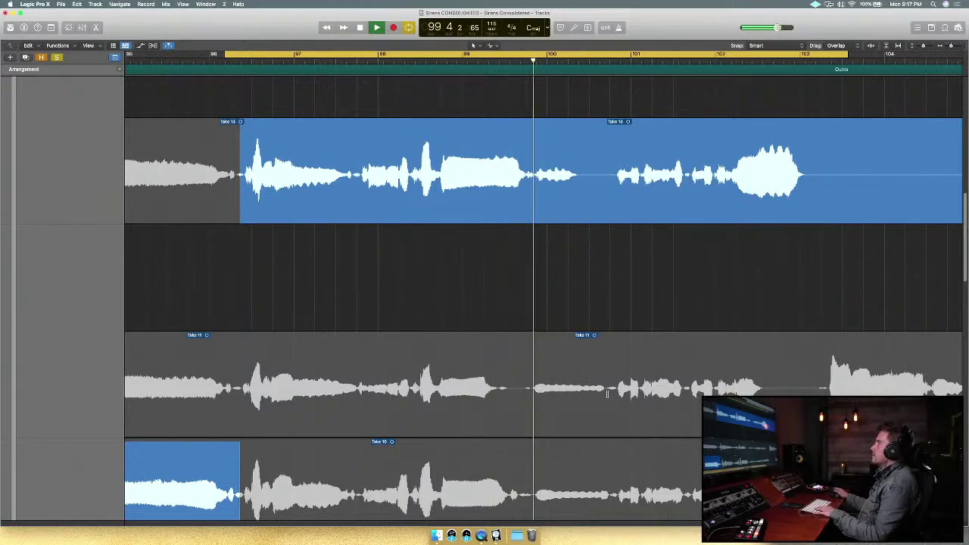
key(space)
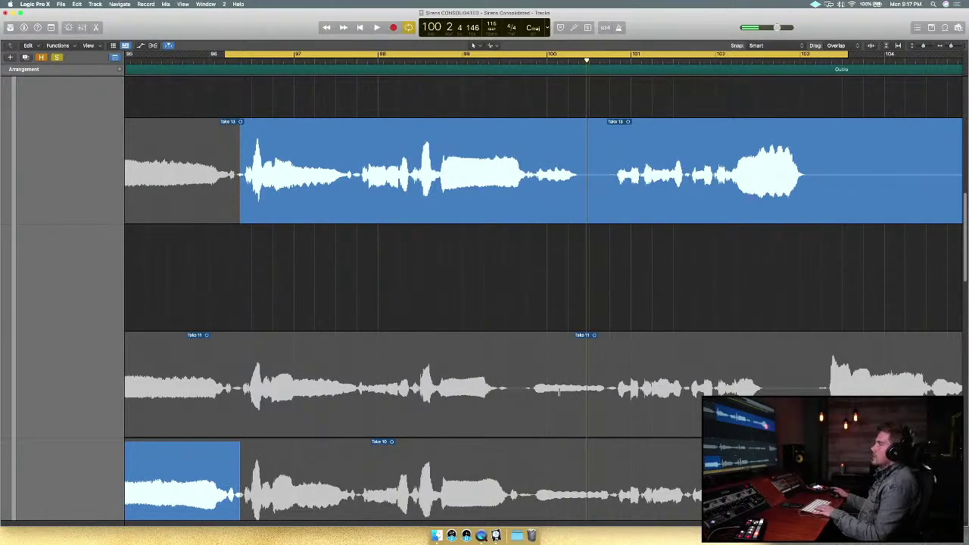
Try Take 11 for the section starting at about bar 96 beat 2.
click(559, 393)
key(space)
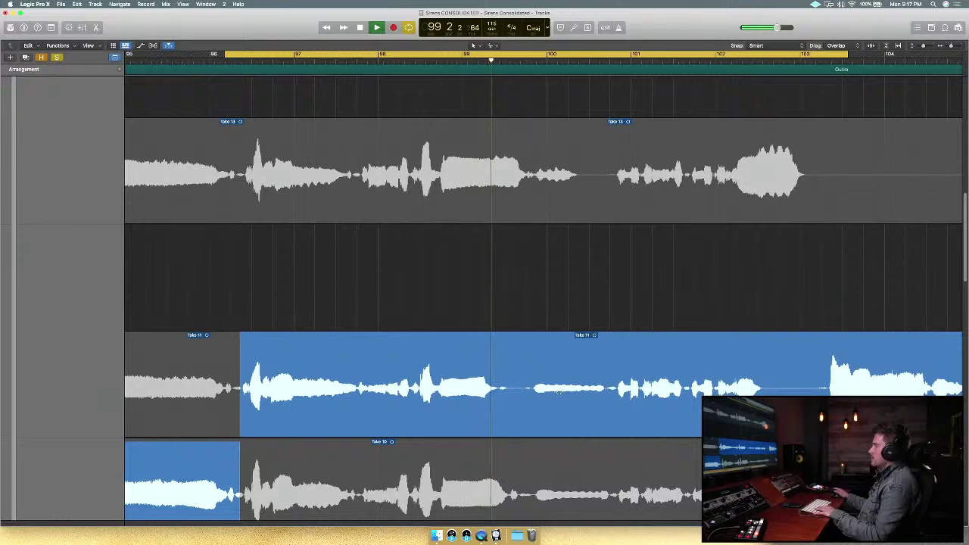
key(space)
Choose Take 10 from about bar 96 beat 2 onward and play it through to bar 103.
click(508, 439)
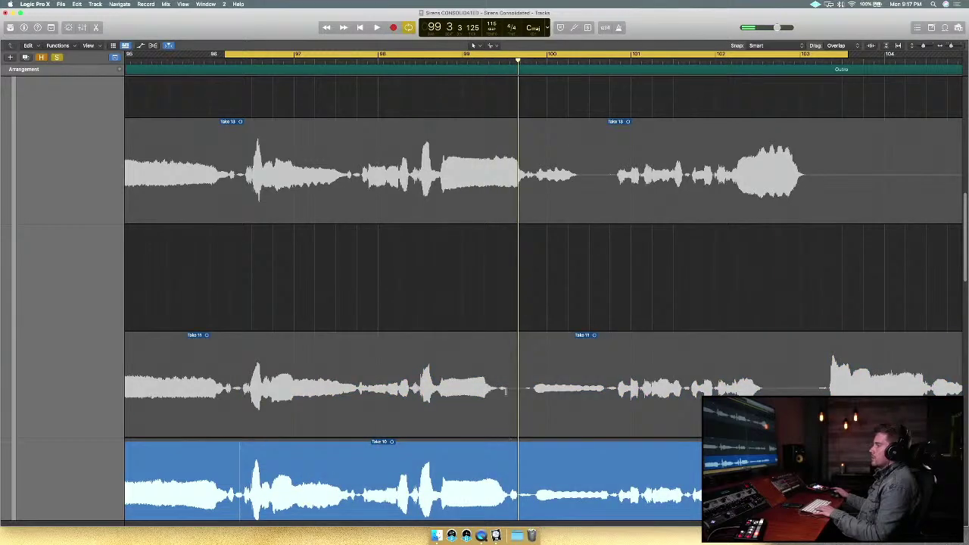
scroll(505, 390, down, 2)
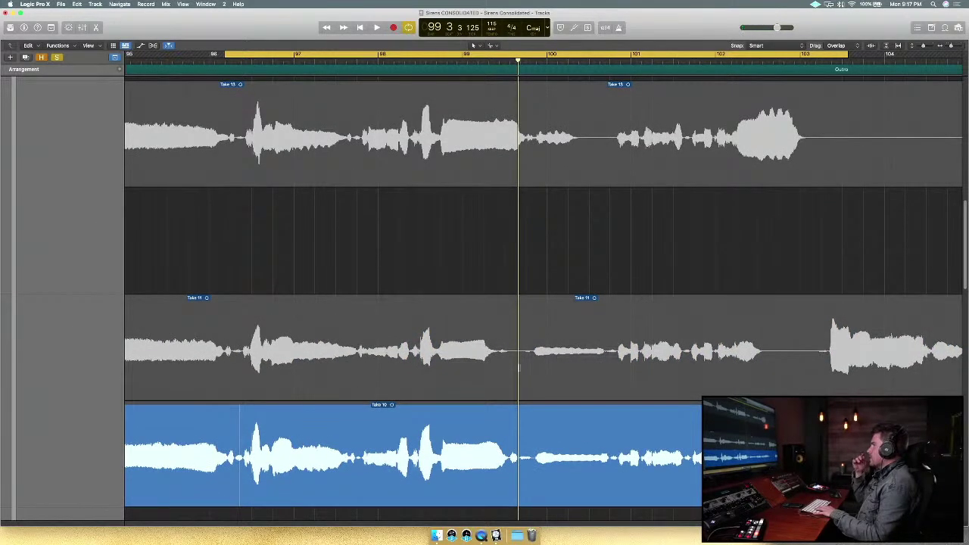
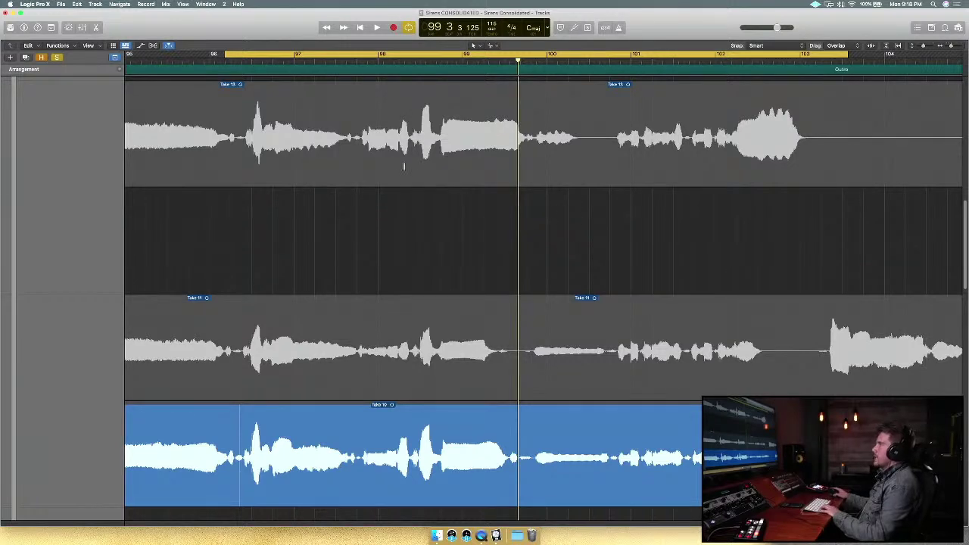
key(space)
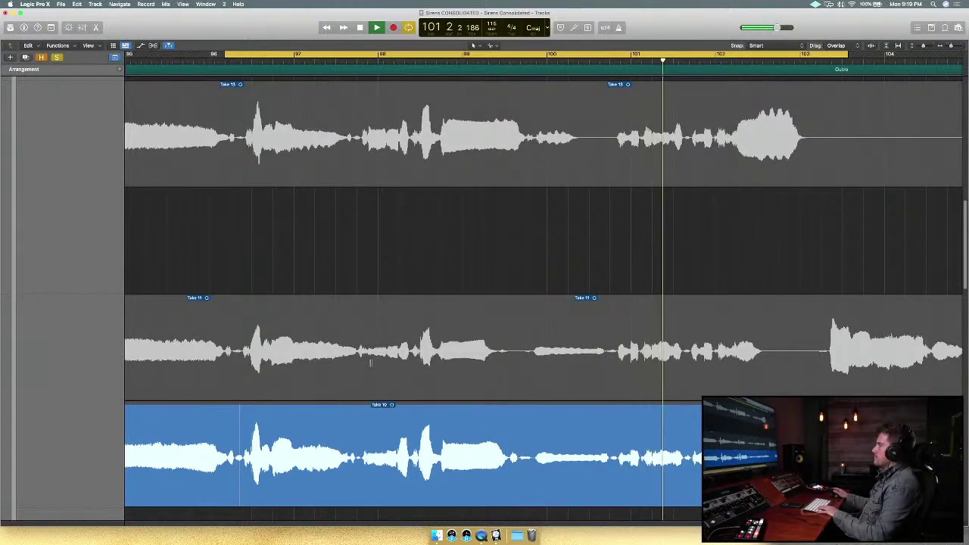
scroll(521, 269, right, 3)
scroll(525, 268, left, 1)
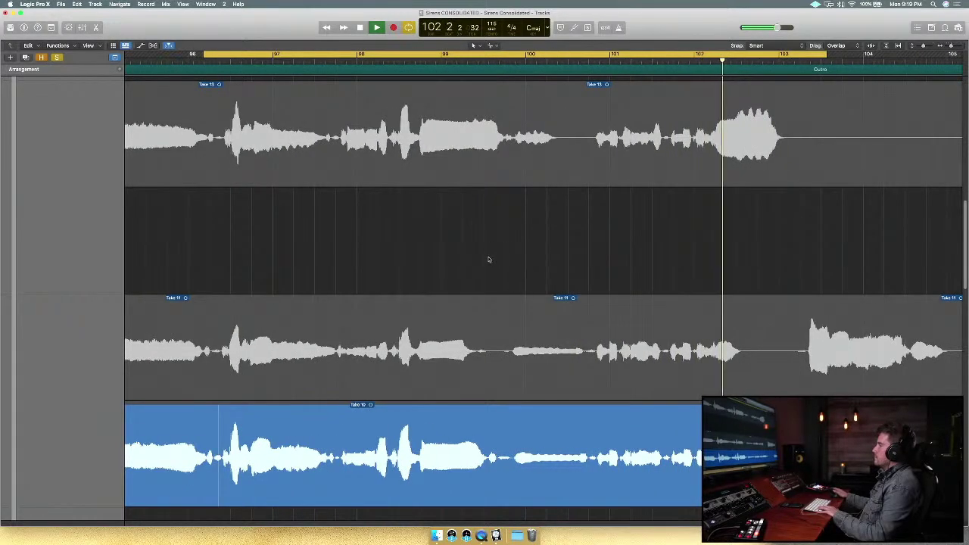
key(space)
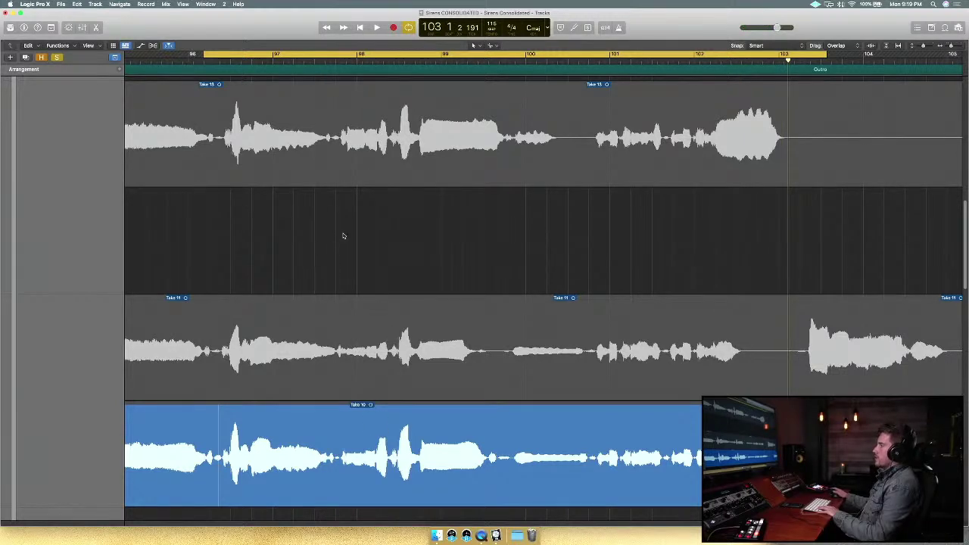
Assign Take 13 from about bar 97 beat 4 to bar 100 beat 3 and play the combined phrase.
key(space)
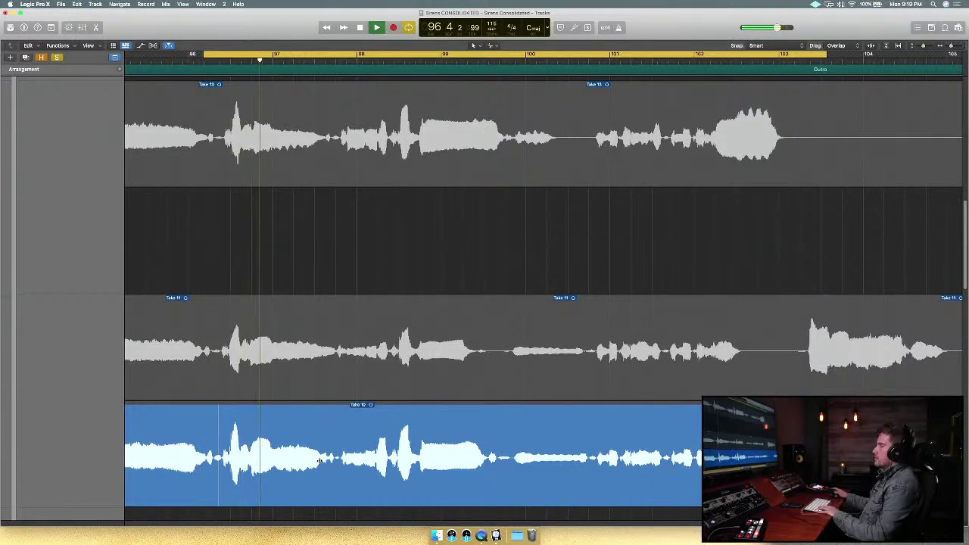
key(space)
drag(339, 155, 574, 156)
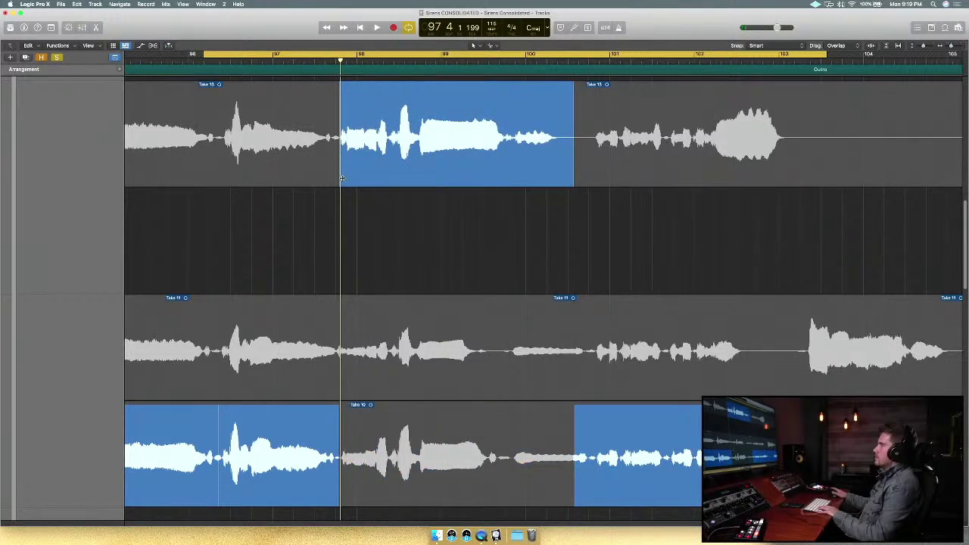
key(space)
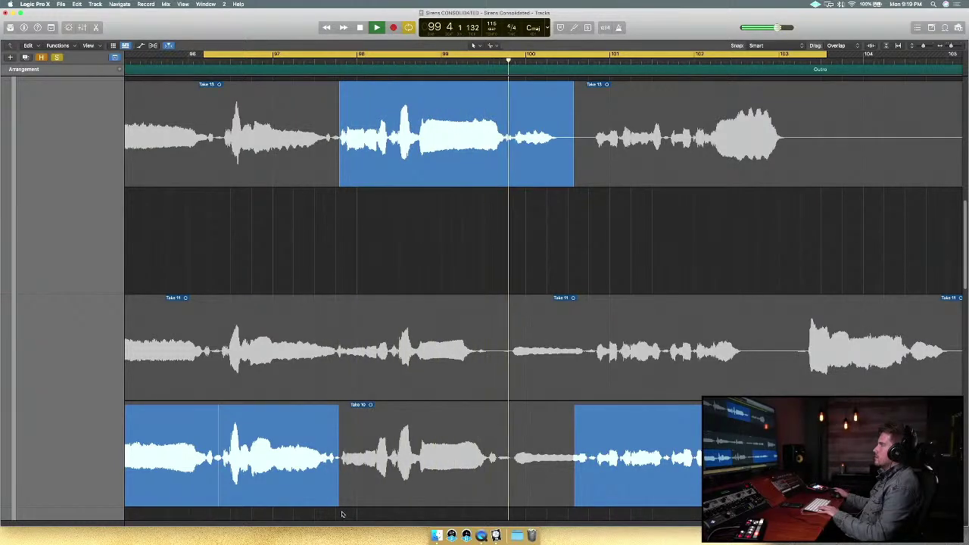
key(space)
Move the switch from Take 10 to Take 13 to about bar 98 beat 2 and play it with the loop starting at bar 97 beat 4.
drag(340, 497, 389, 505)
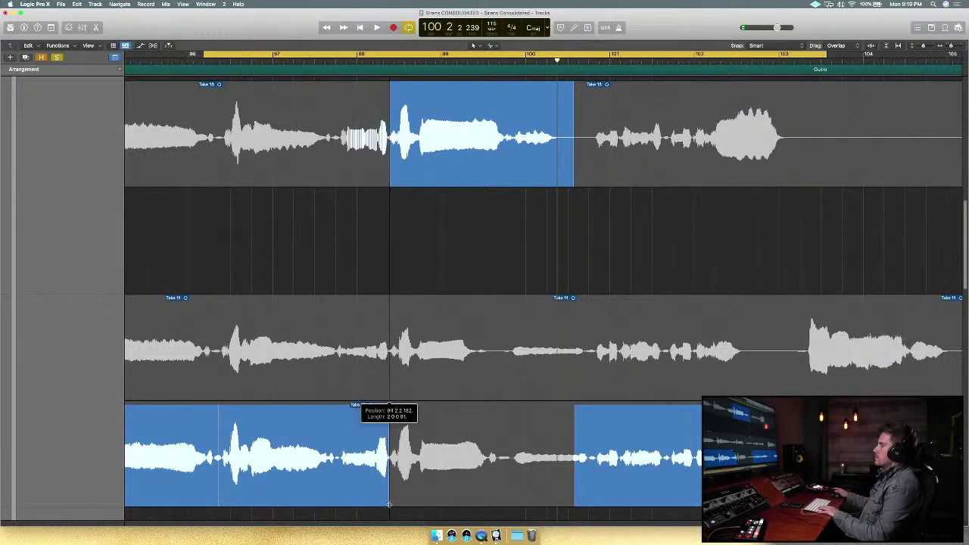
key(space)
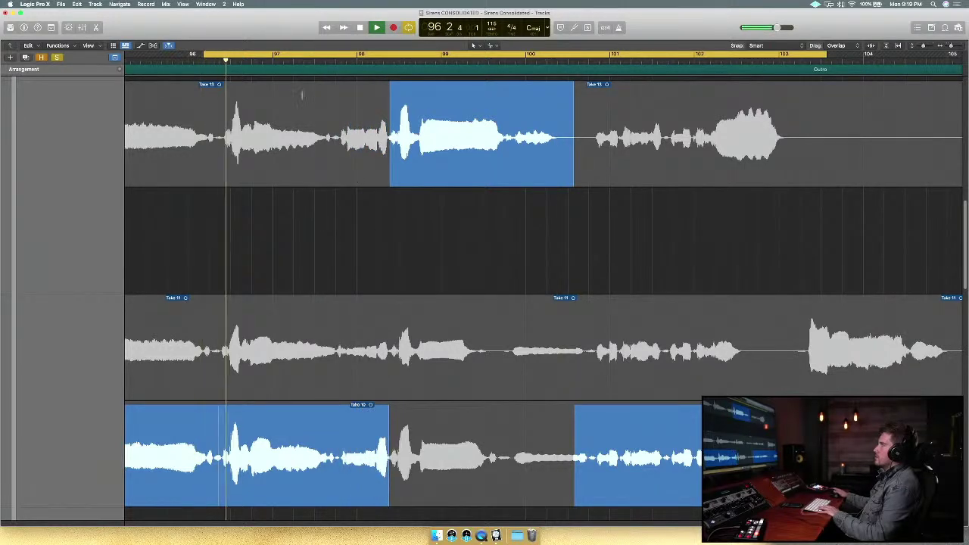
drag(271, 54, 406, 55)
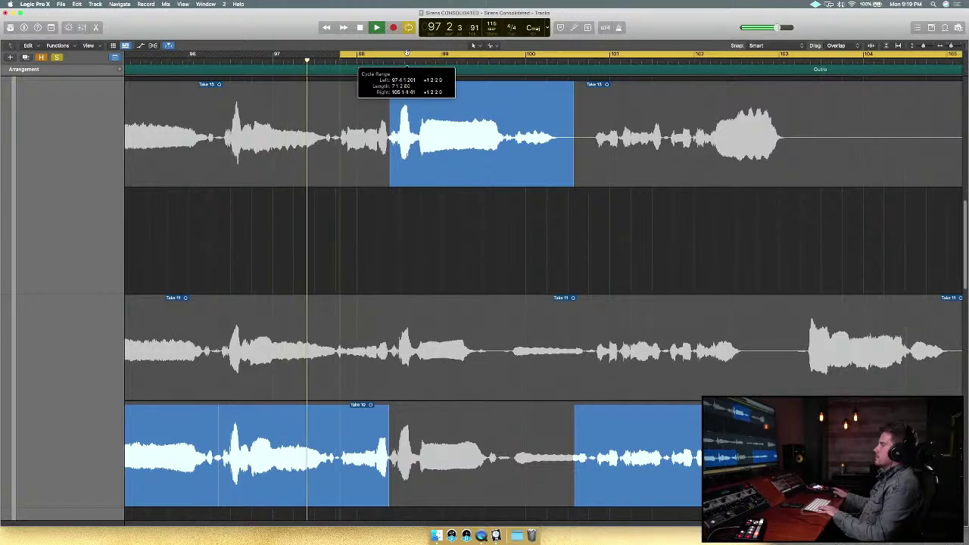
scroll(406, 55, right, 3)
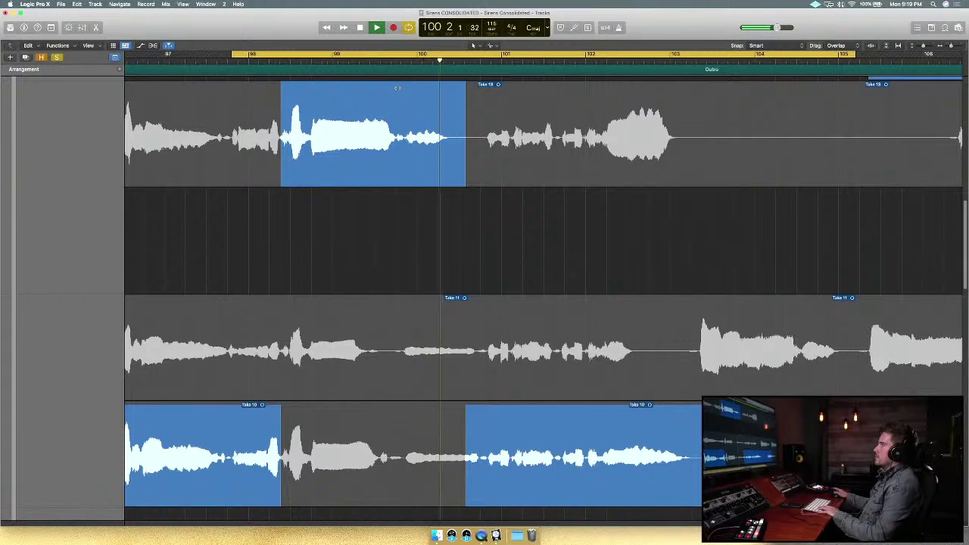
key(space)
Try Take 11 from about bar 100 beat 4 to bar 103 and play it with the loop starting at about bar 100 beat 4.
scroll(377, 162, down, 3)
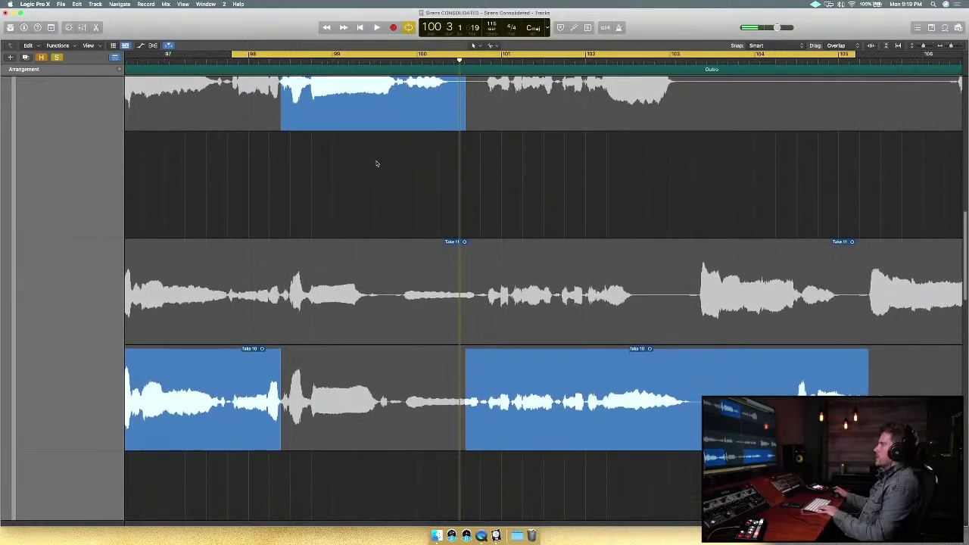
scroll(371, 159, up, 4)
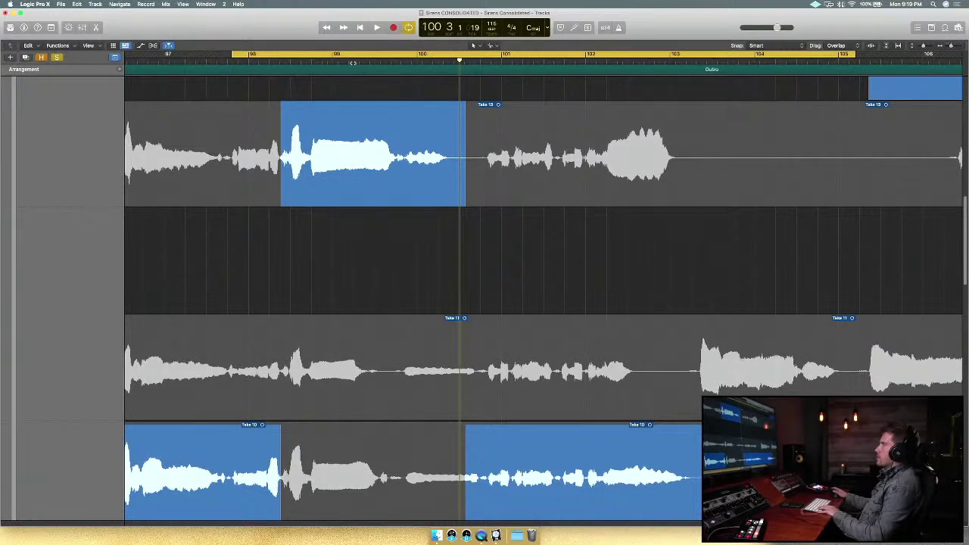
drag(341, 55, 536, 84)
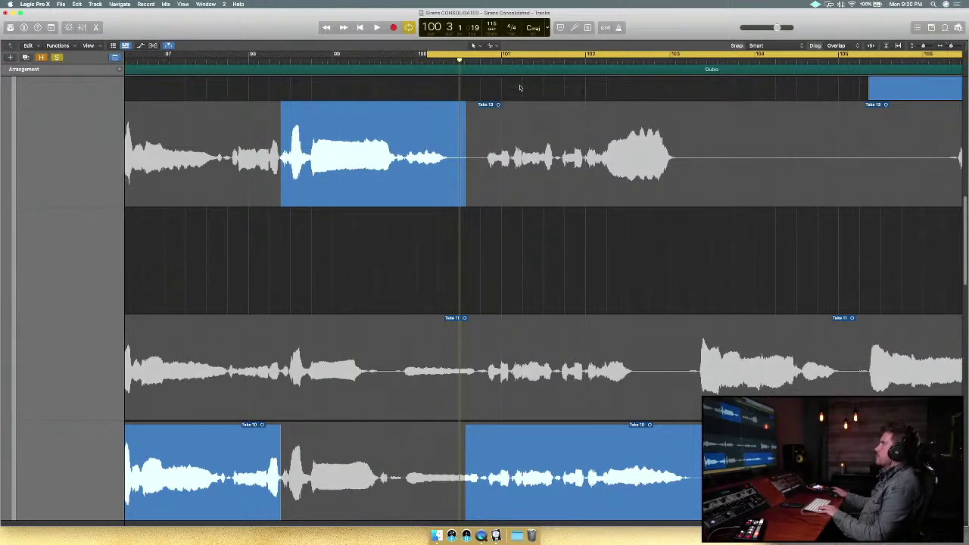
scroll(534, 88, right, 1)
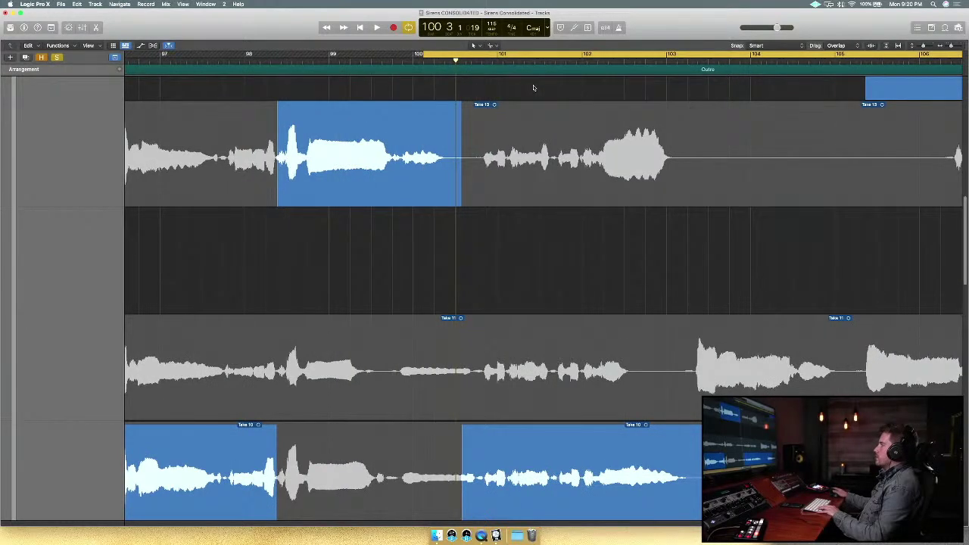
scroll(533, 88, right, 8)
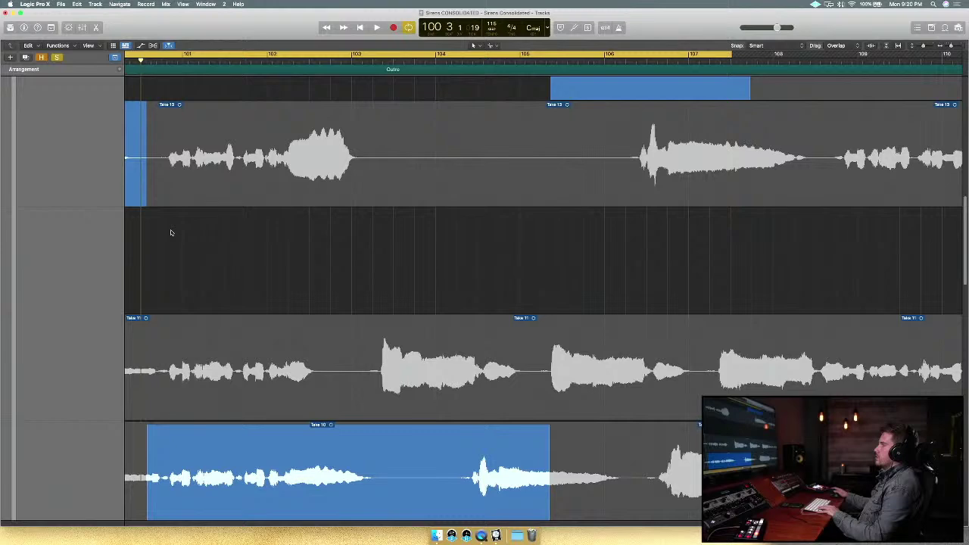
drag(162, 371, 363, 357)
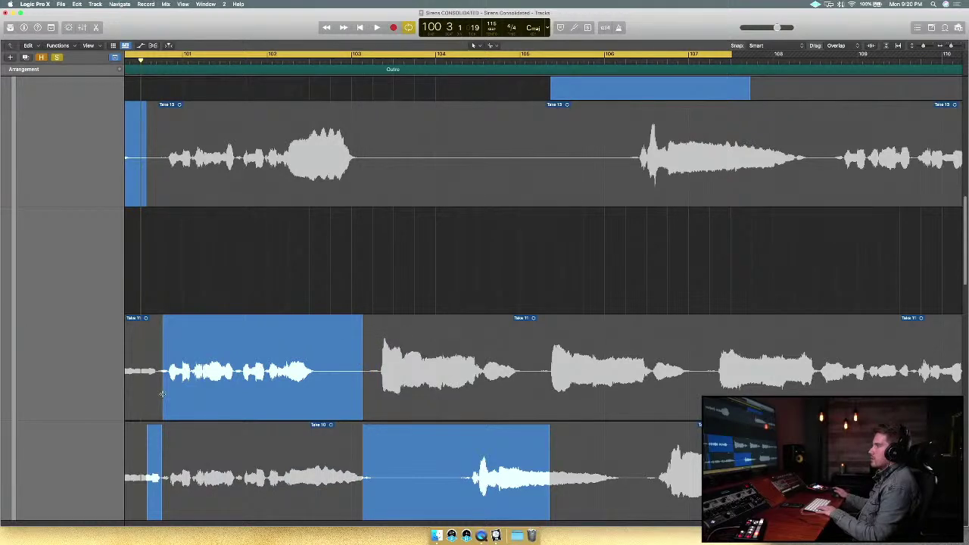
mouse_move(159, 394)
mouse_down()
mouse_move(141, 392)
mouse_move(157, 395)
mouse_up()
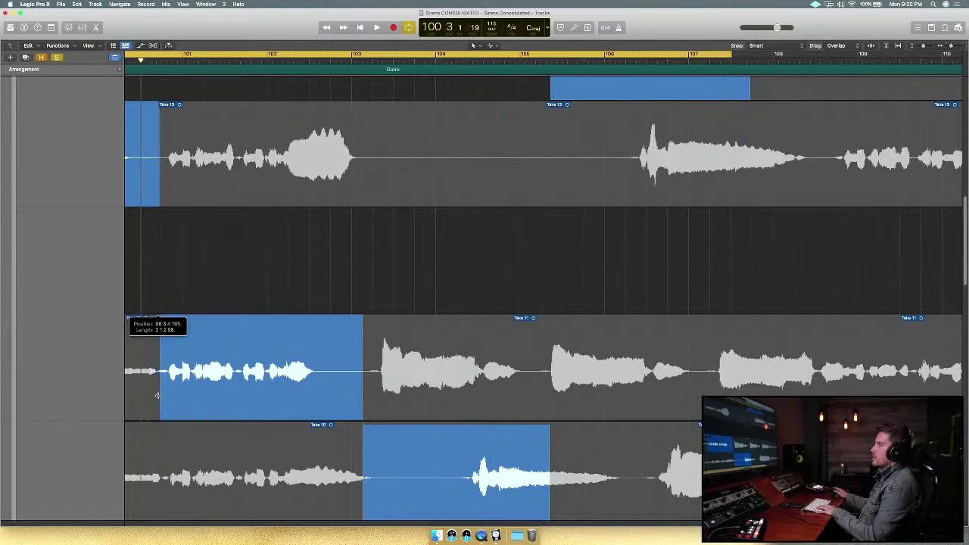
key(space)
drag(270, 53, 325, 53)
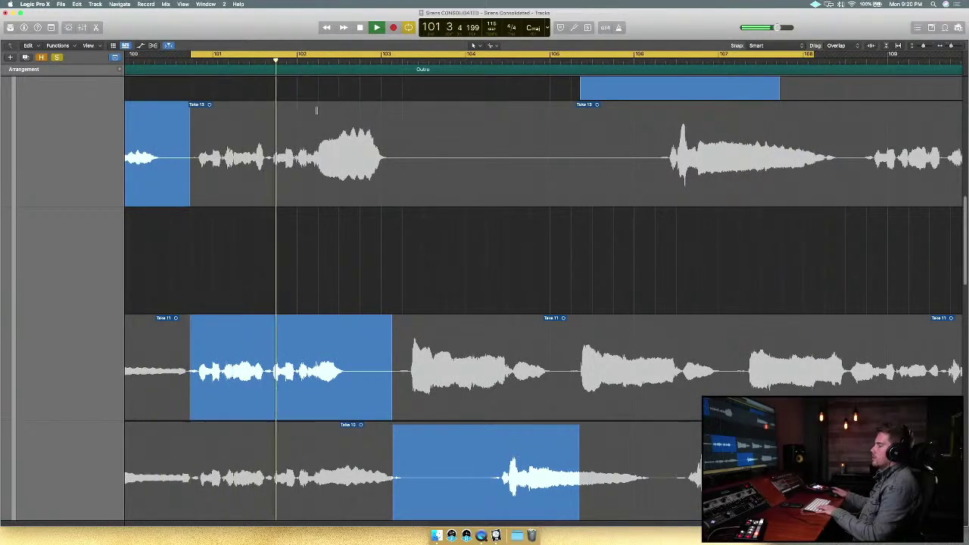
key(space)
Choose Take 13 for the phrase from about bar 100 beat 4 to bar 103 and play it through.
click(356, 133)
key(space)
scroll(524, 348, up, 5)
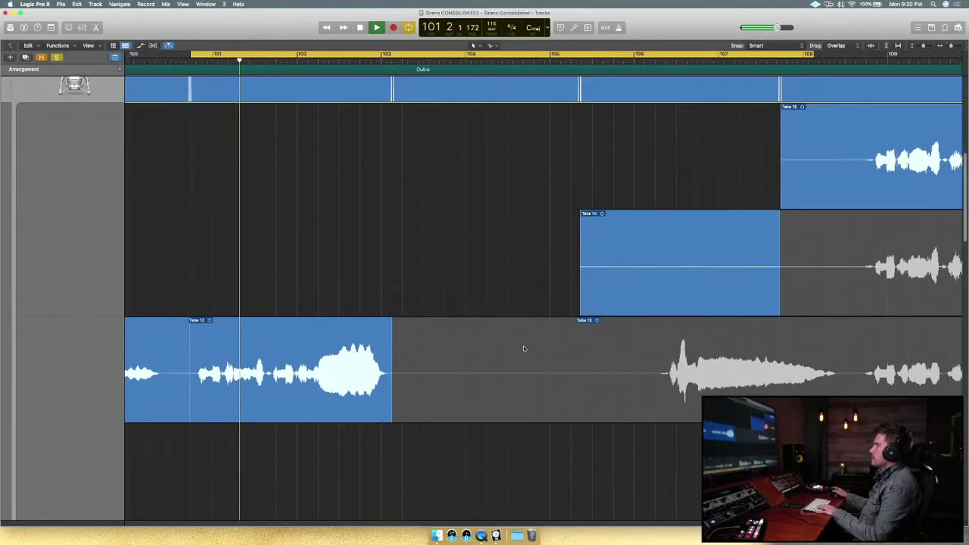
scroll(523, 348, up, 2)
scroll(523, 348, down, 4)
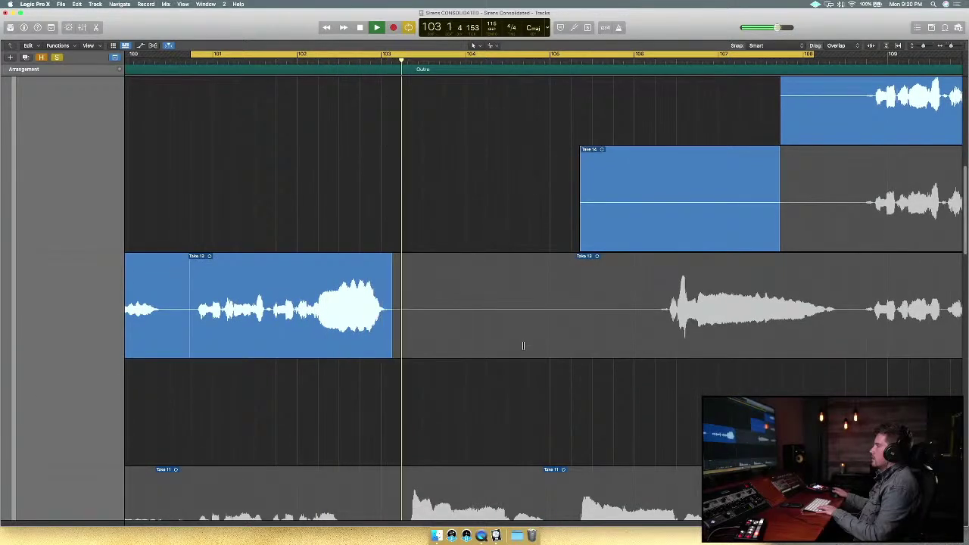
Move the switch from Take 13 to Take 10 to about bar 103 beat 4 and briefly play from the loop start.
scroll(520, 349, down, 3)
scroll(517, 354, down, 6)
drag(392, 462, 453, 465)
key(space)
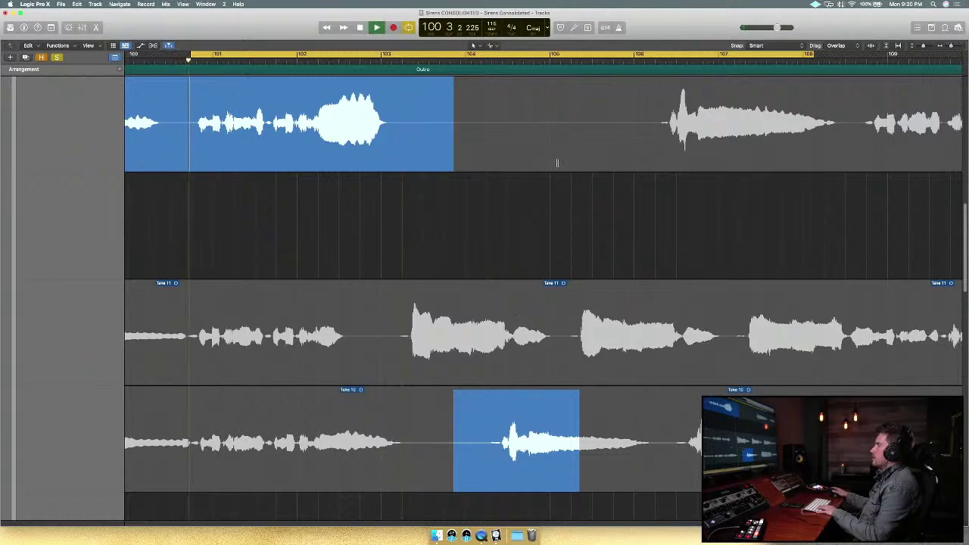
key(space)
Start the loop at about bar 104 and extend the Take 10 section to about bar 106 beat 3.
drag(557, 56, 837, 54)
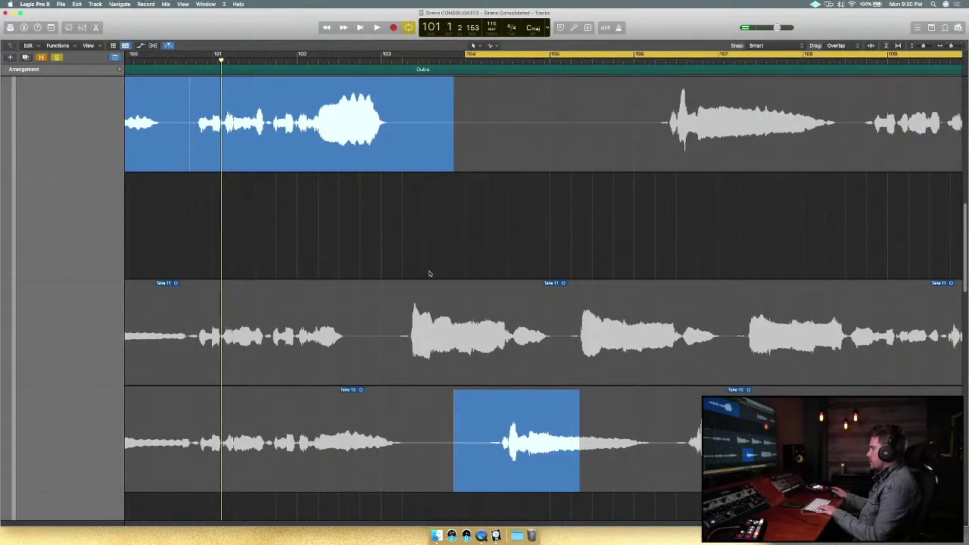
scroll(530, 232, right, 20)
scroll(591, 247, down, 4)
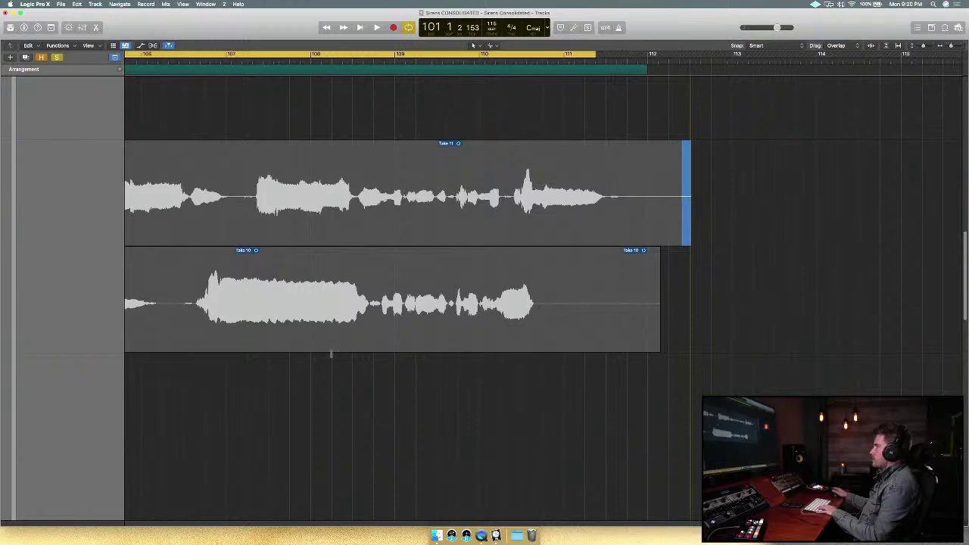
scroll(262, 358, left, 20)
scroll(593, 363, right, 10)
scroll(595, 364, down, 2)
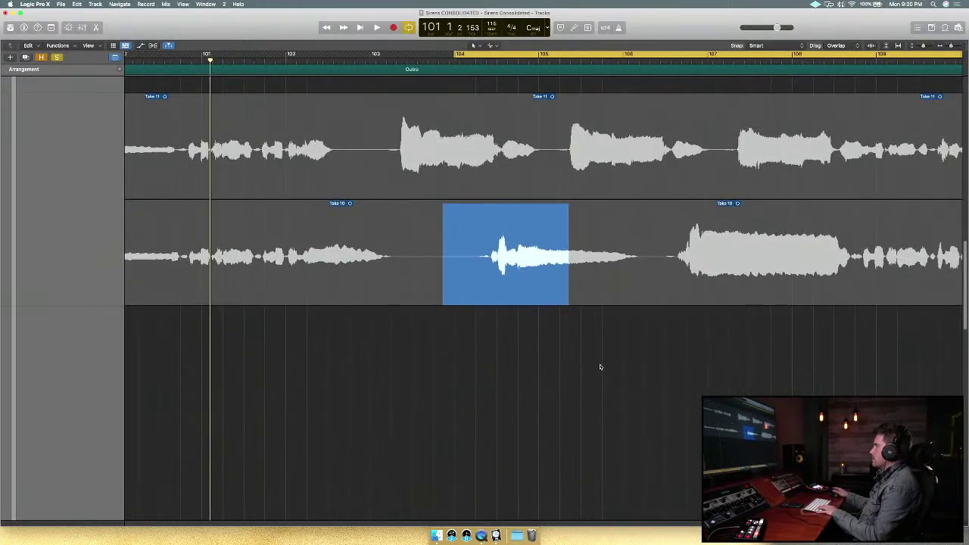
scroll(598, 367, up, 8)
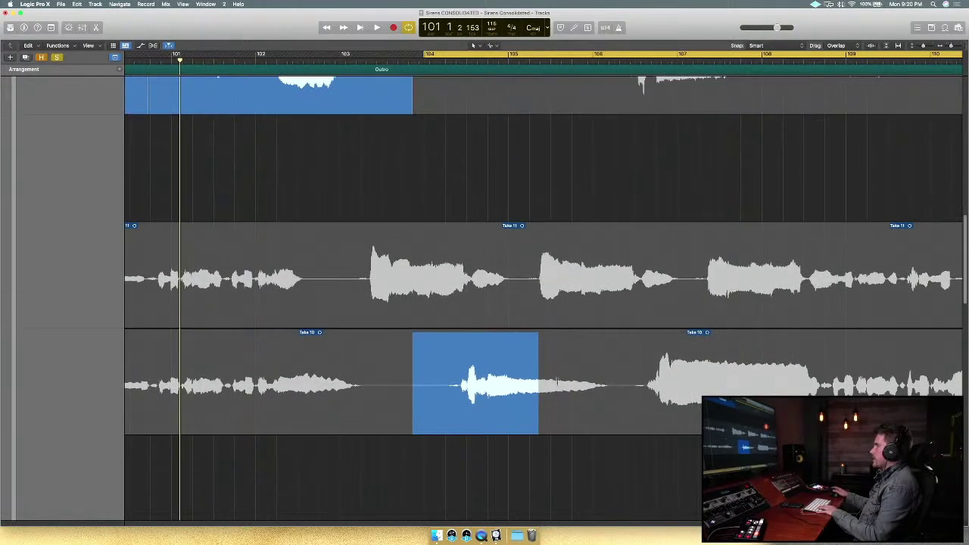
drag(540, 393, 628, 398)
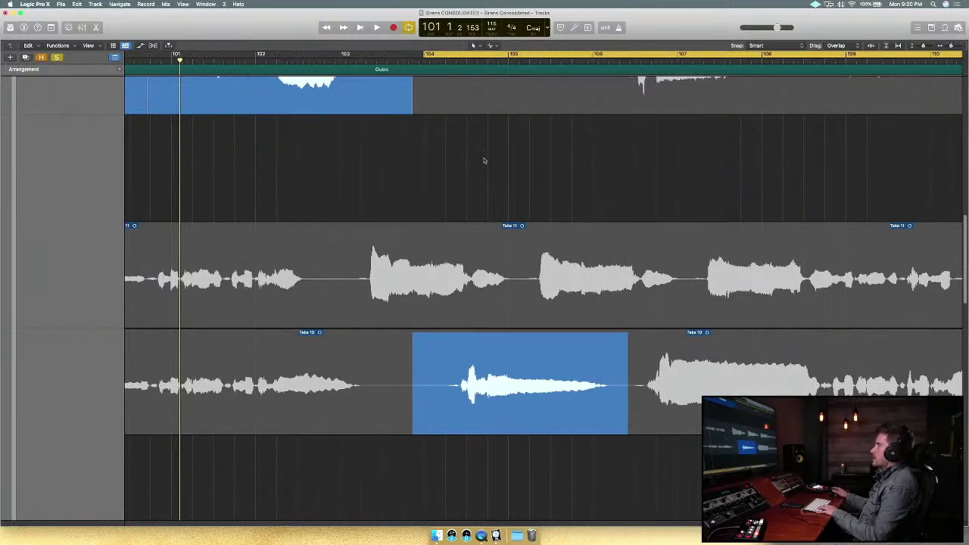
Start the cycle range just before bar 104 and examine the outro phrases in Takes 10, 11 and 13.
drag(432, 56, 413, 55)
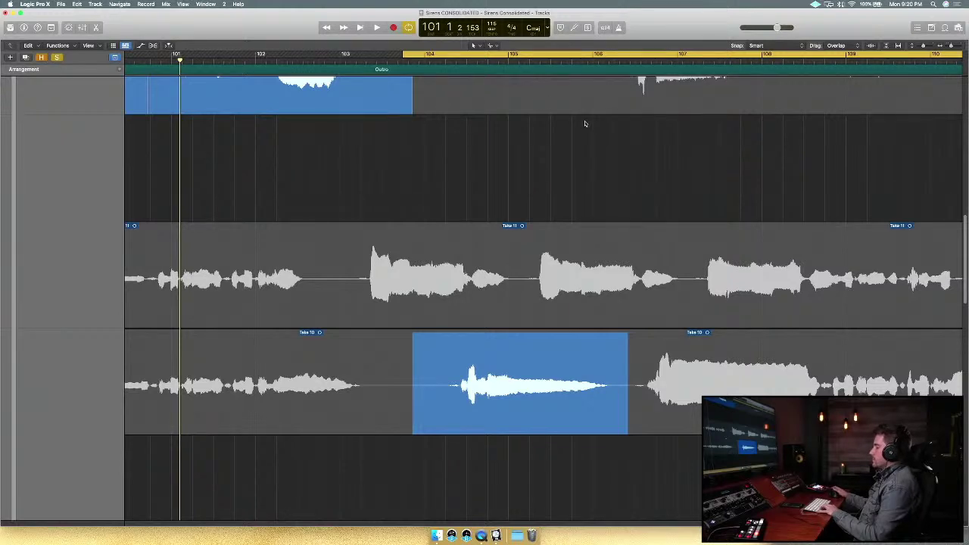
scroll(584, 124, up, 3)
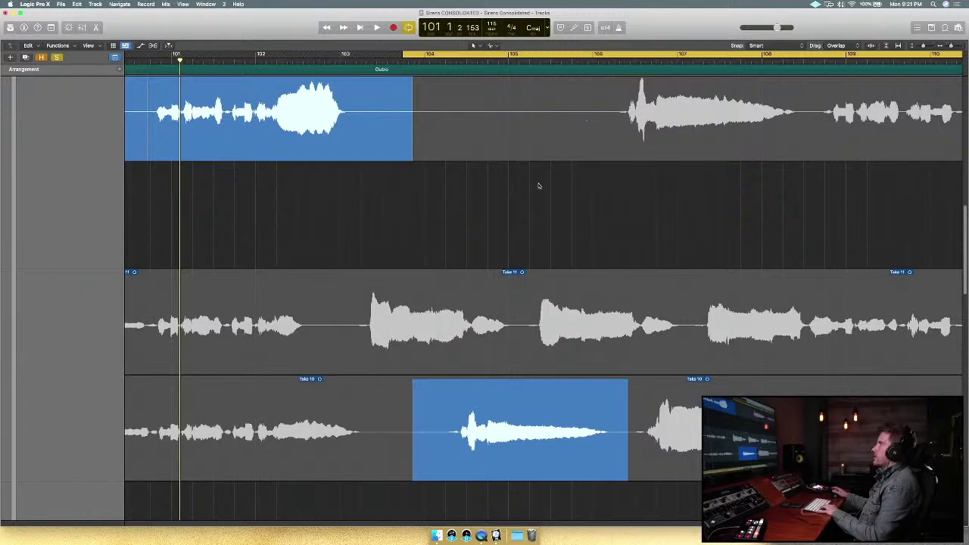
scroll(559, 199, right, 5)
scroll(563, 199, down, 3)
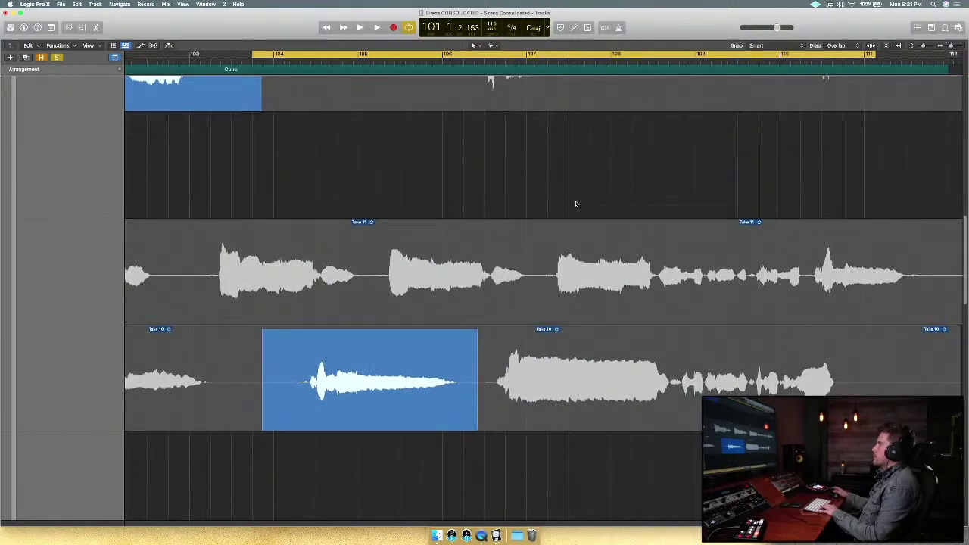
scroll(575, 204, up, 2)
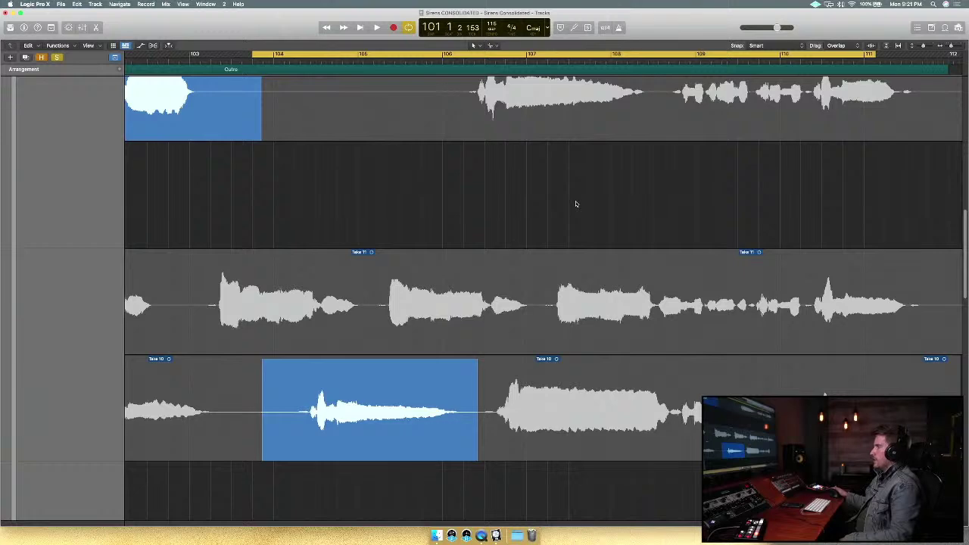
scroll(583, 195, right, 4)
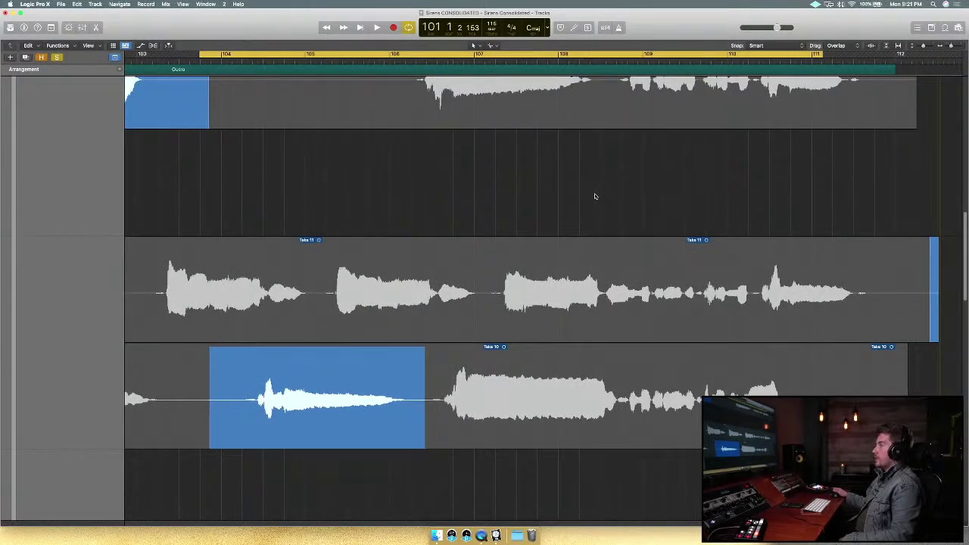
scroll(595, 198, up, 2)
scroll(596, 200, up, 3)
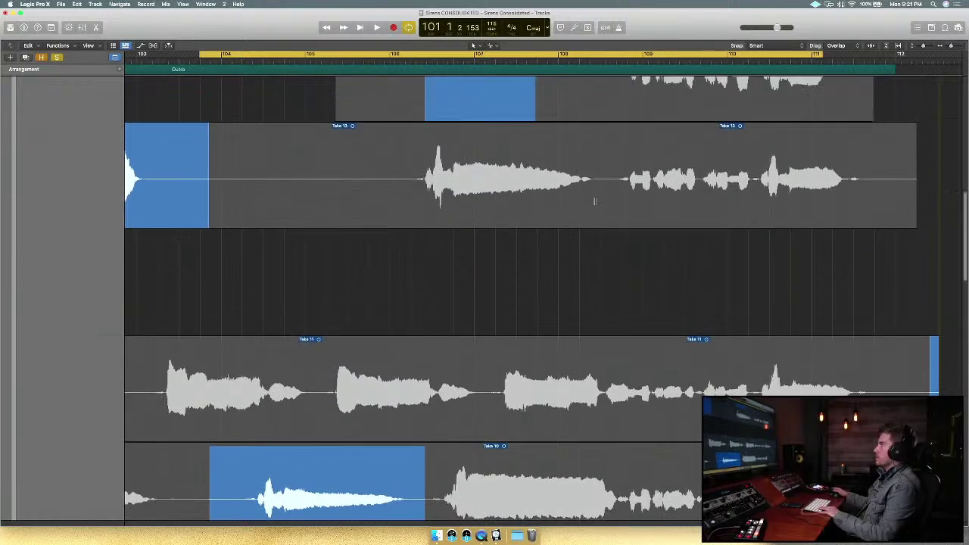
scroll(595, 200, down, 2)
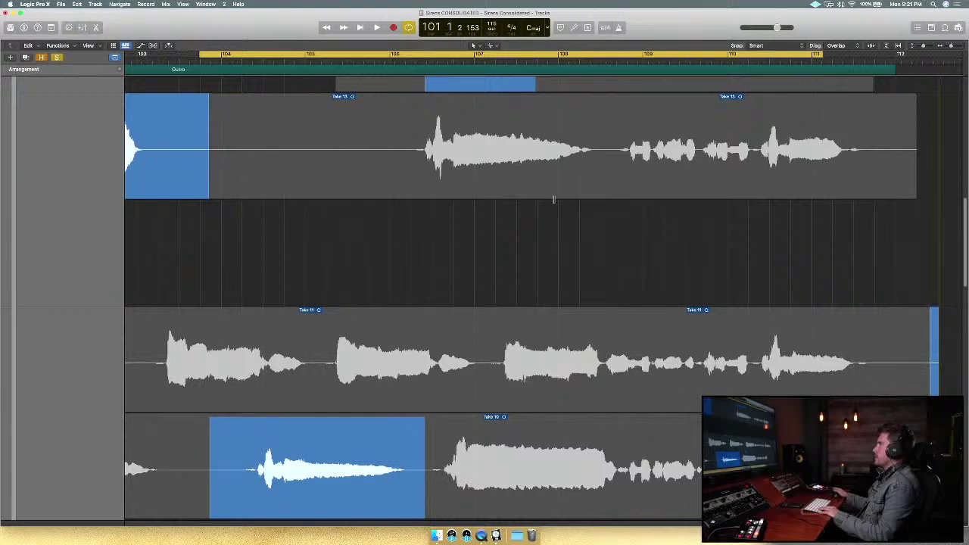
scroll(553, 200, up, 2)
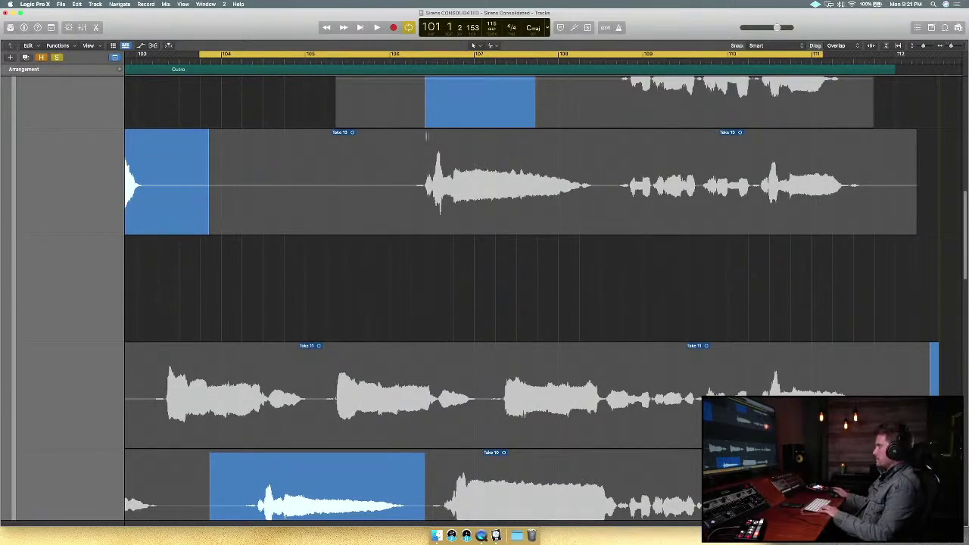
Move the cycle range to start just before bar 106, then extend Take 10's comp selection to just before bar 109 during playback.
drag(397, 61, 560, 65)
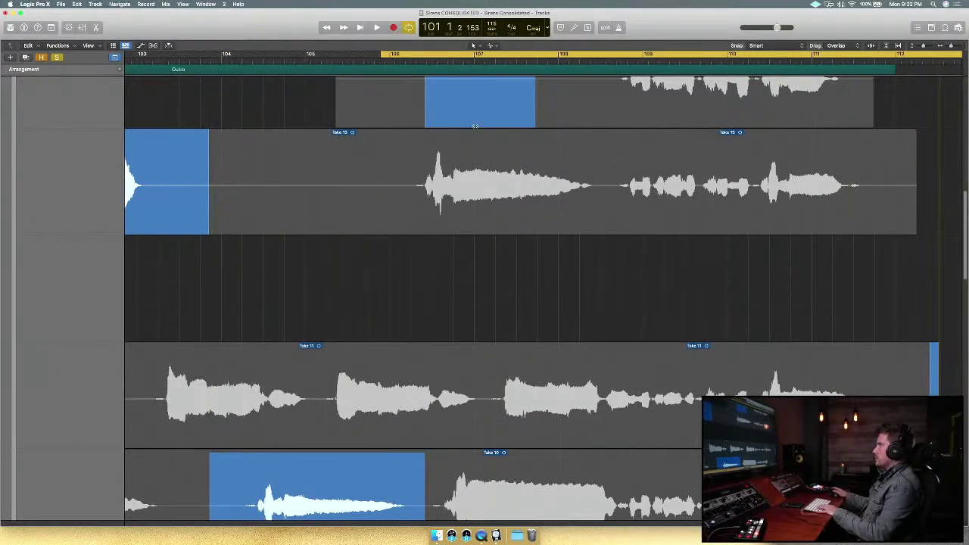
key(space)
scroll(407, 264, down, 3)
click(359, 412)
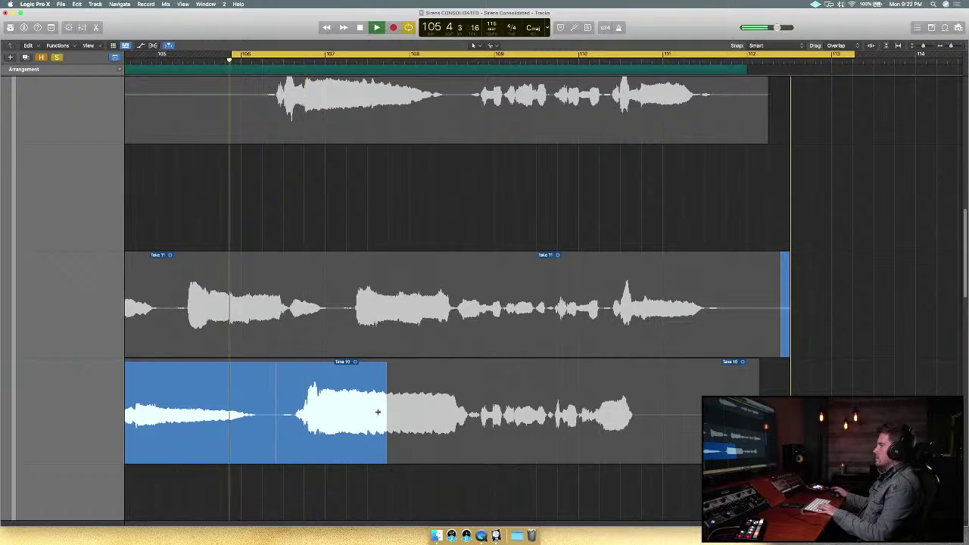
drag(386, 412, 480, 406)
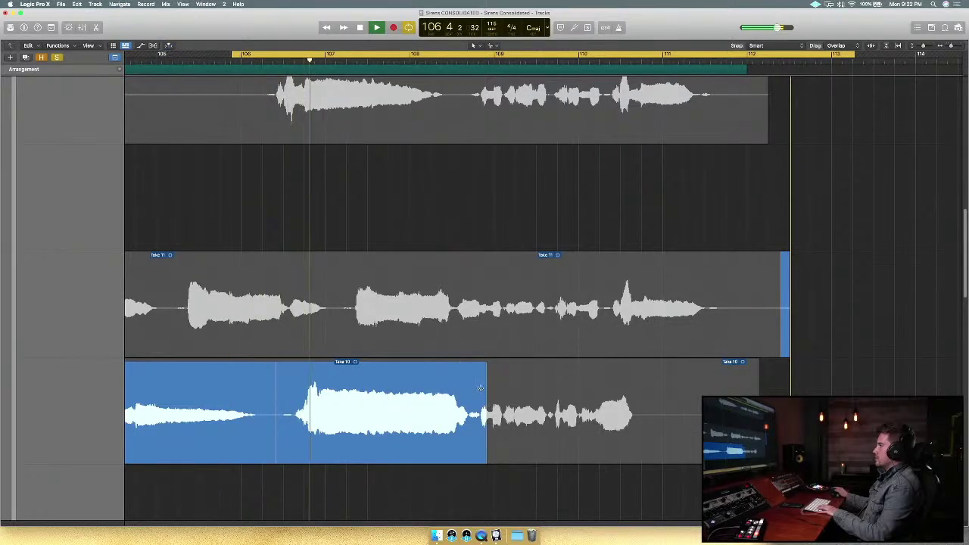
scroll(433, 397, down, 2)
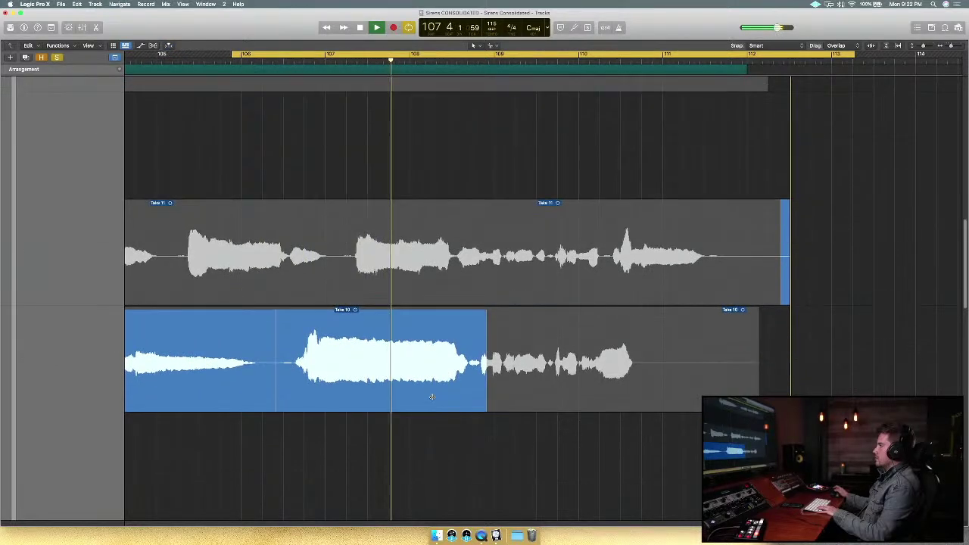
scroll(432, 398, down, 4)
key(space)
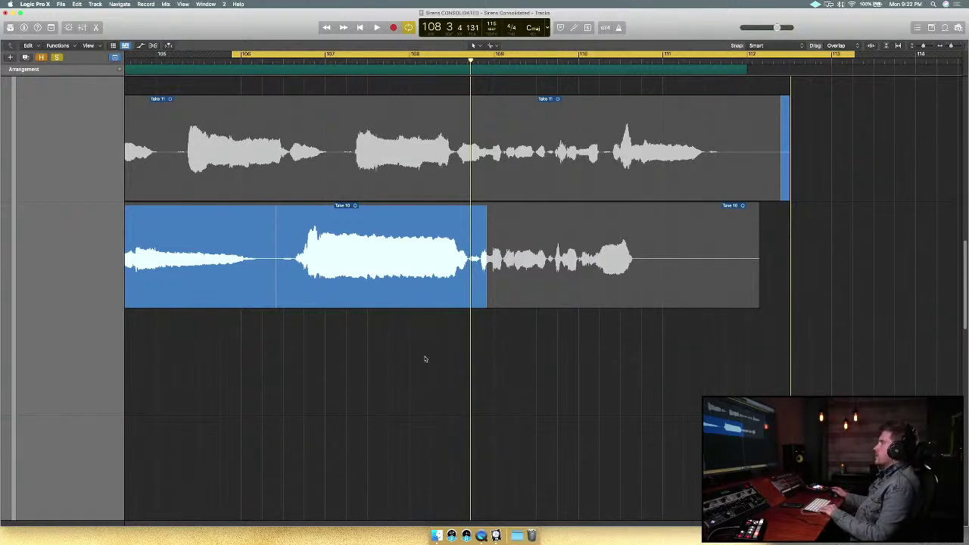
Examine which sections of each take are used in the comp across the whole song, from the verses to the outro.
scroll(425, 359, up, 4)
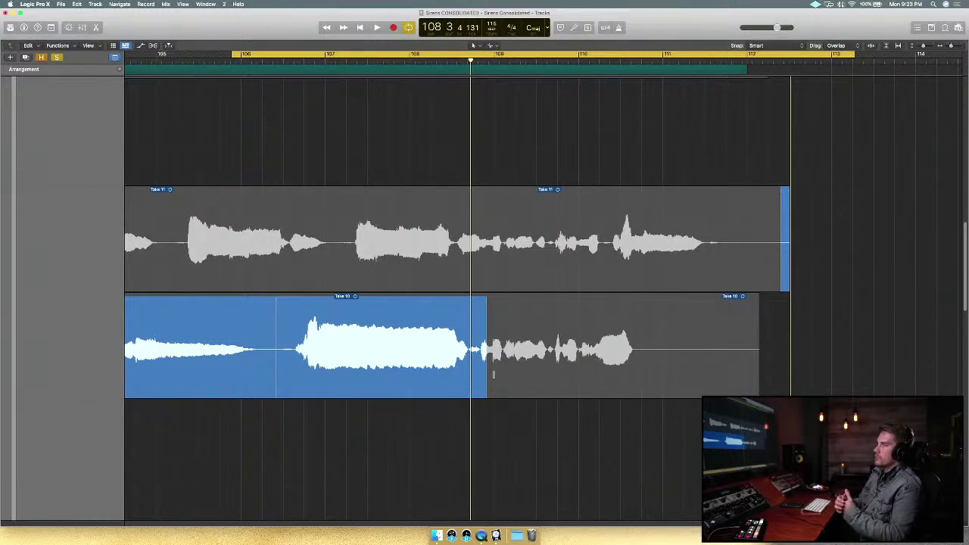
scroll(373, 355, up, 10)
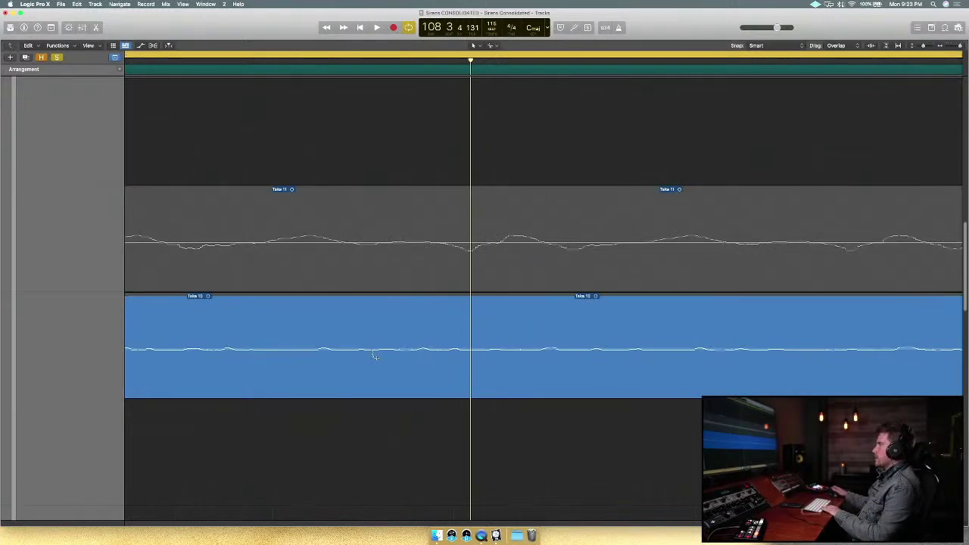
scroll(372, 355, down, 10)
scroll(530, 263, down, 2)
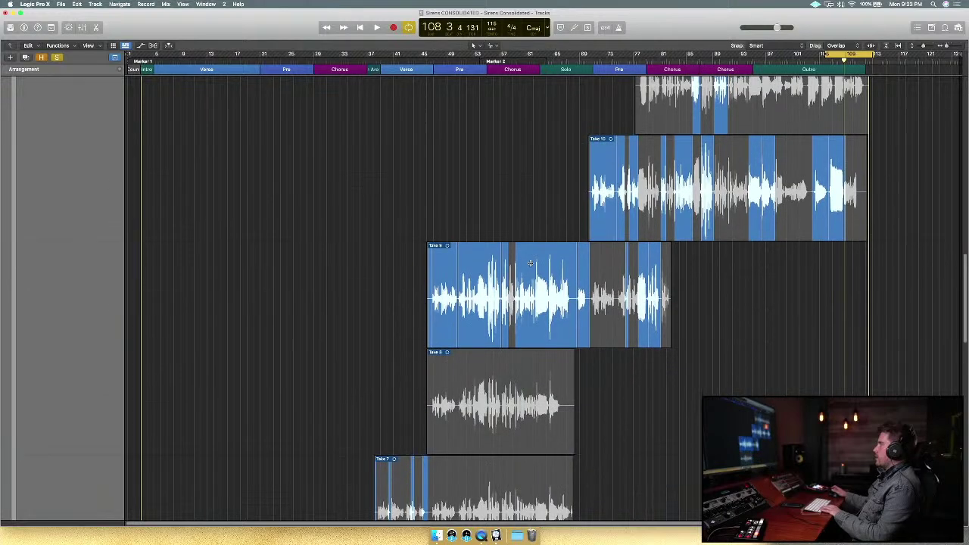
scroll(530, 263, down, 10)
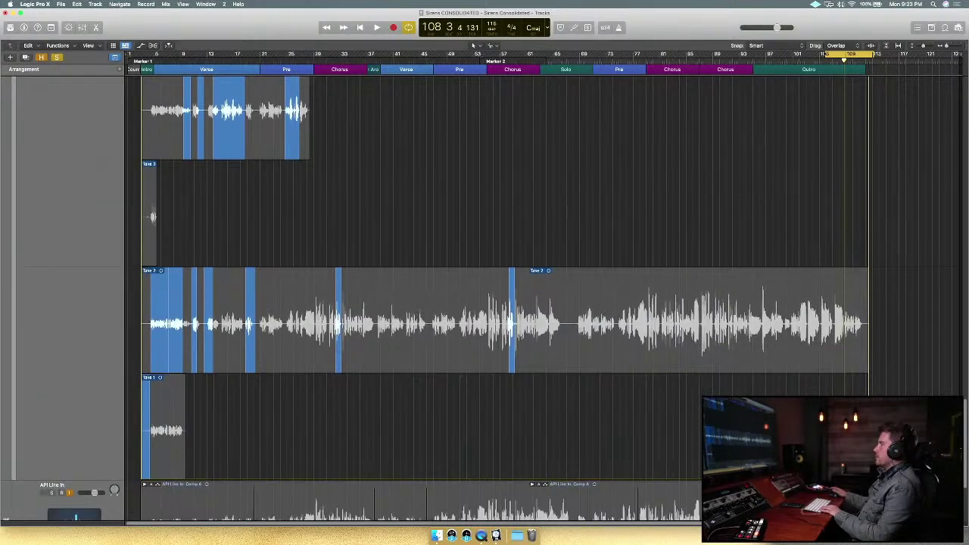
scroll(225, 341, up, 4)
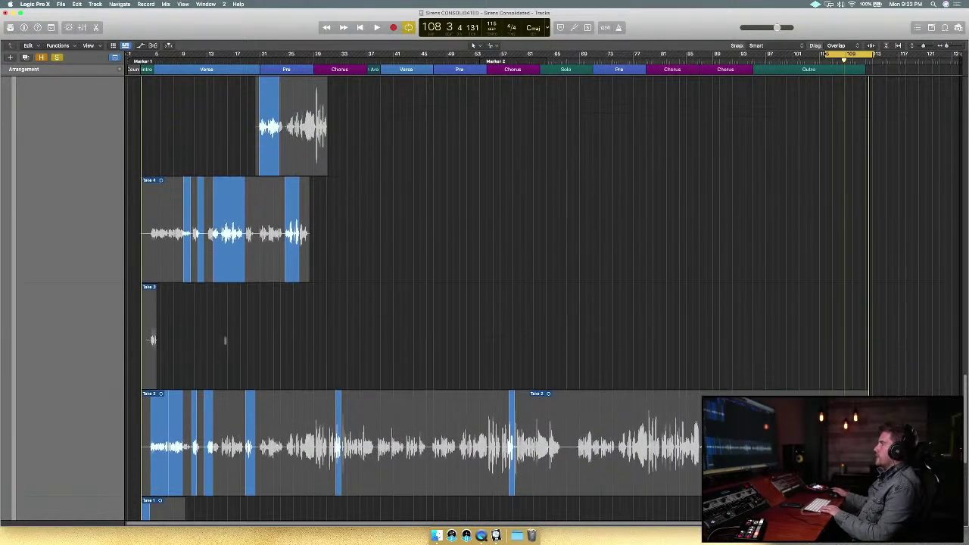
scroll(227, 303, up, 1)
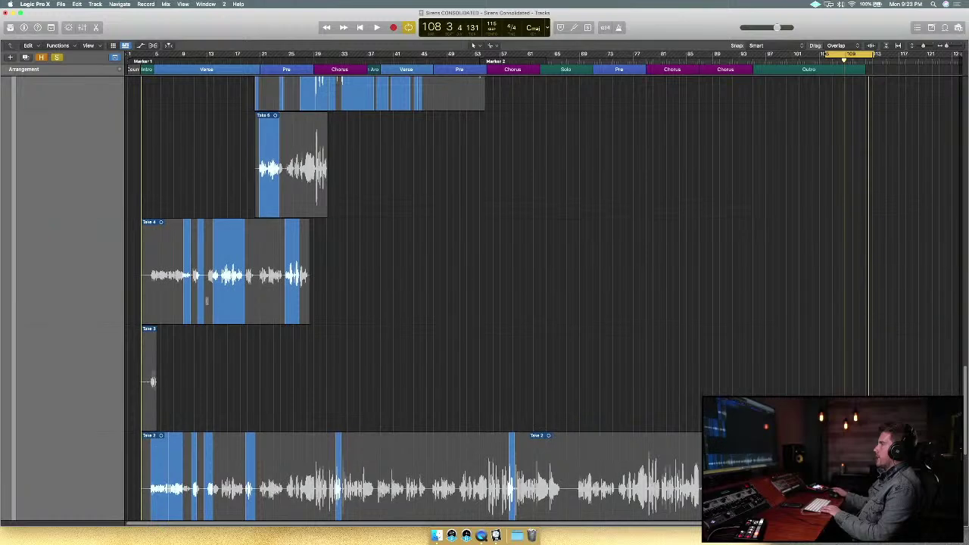
scroll(210, 312, up, 4)
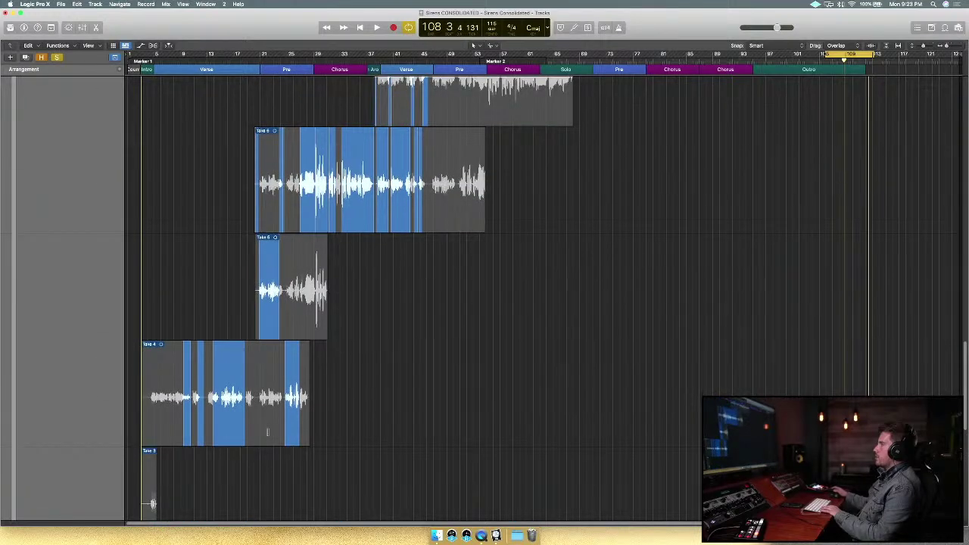
scroll(273, 424, down, 5)
scroll(360, 411, up, 9)
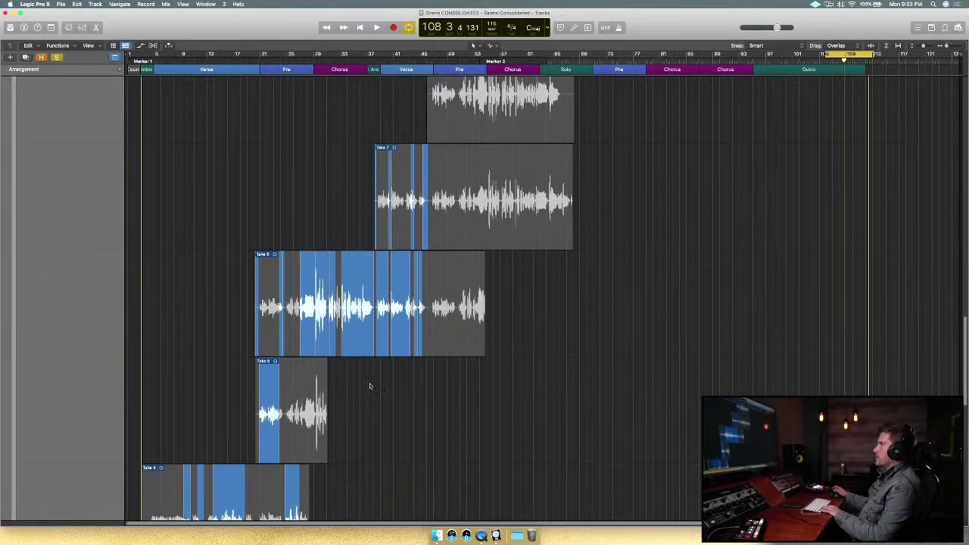
scroll(371, 393, up, 1)
scroll(658, 365, up, 6)
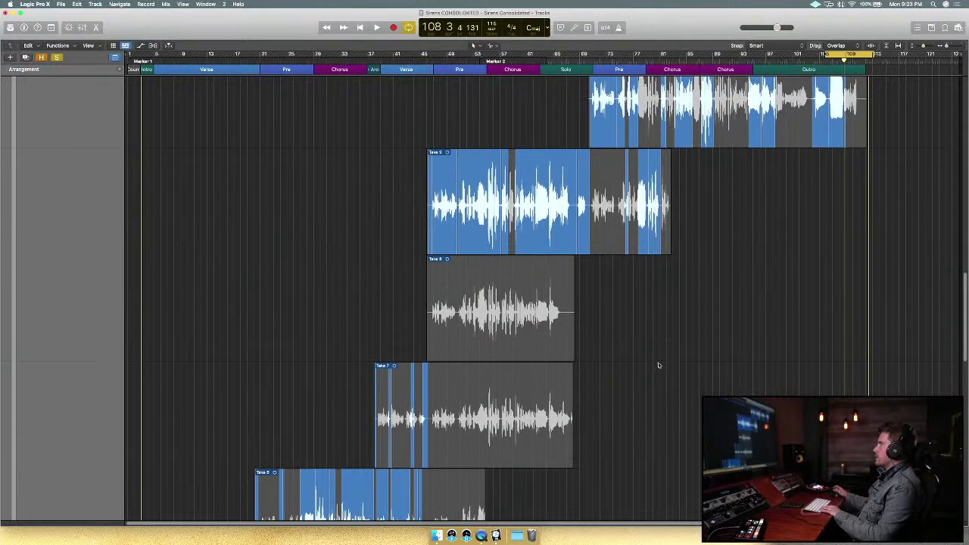
scroll(653, 355, up, 3)
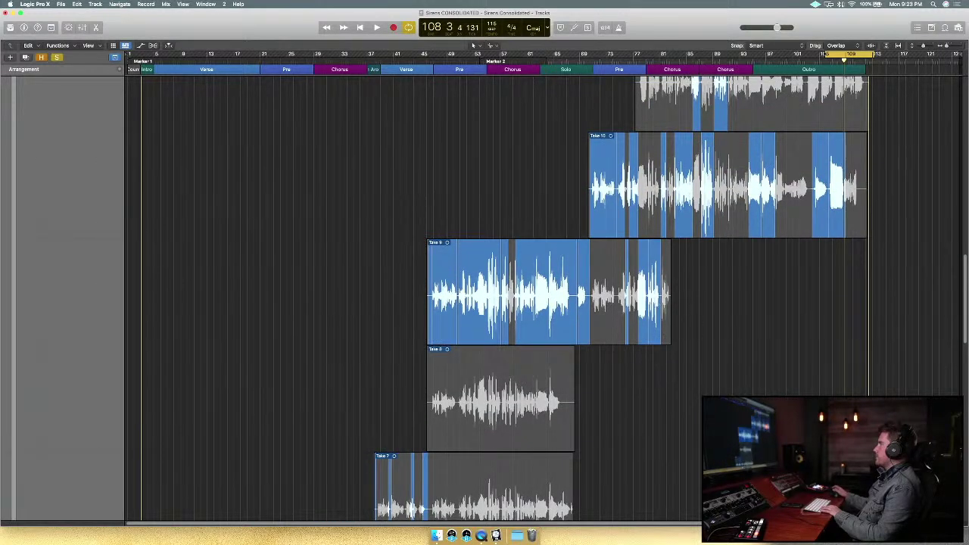
scroll(656, 299, up, 11)
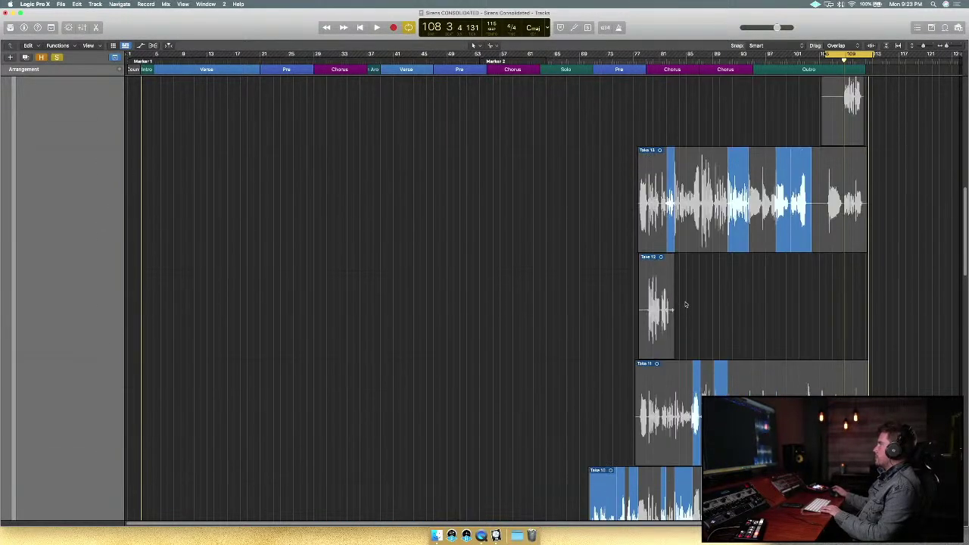
scroll(686, 304, down, 20)
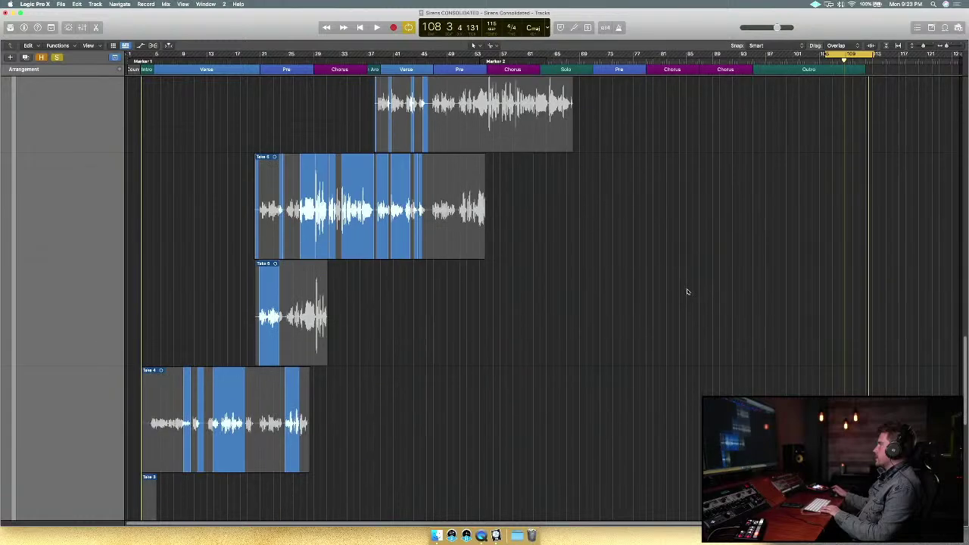
scroll(687, 291, down, 6)
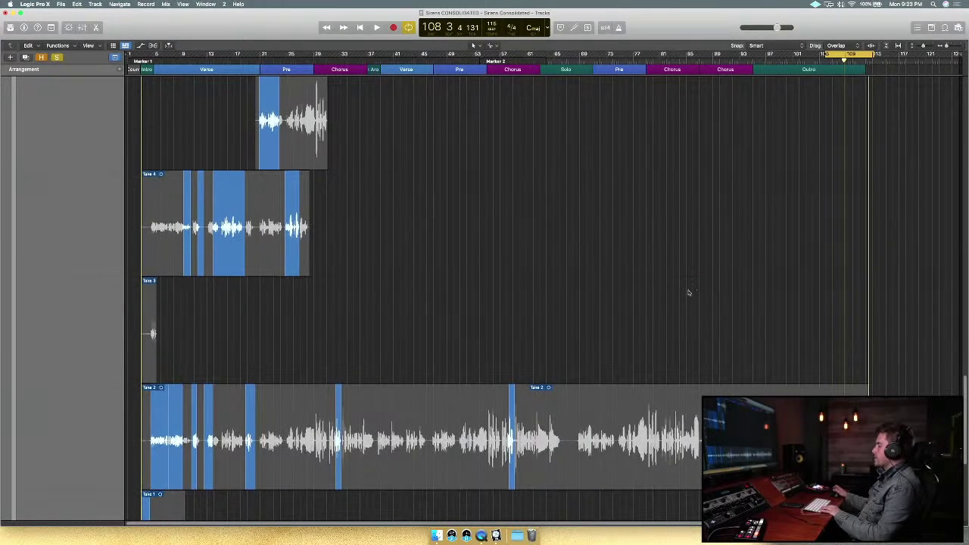
scroll(689, 292, up, 7)
scroll(689, 293, up, 1)
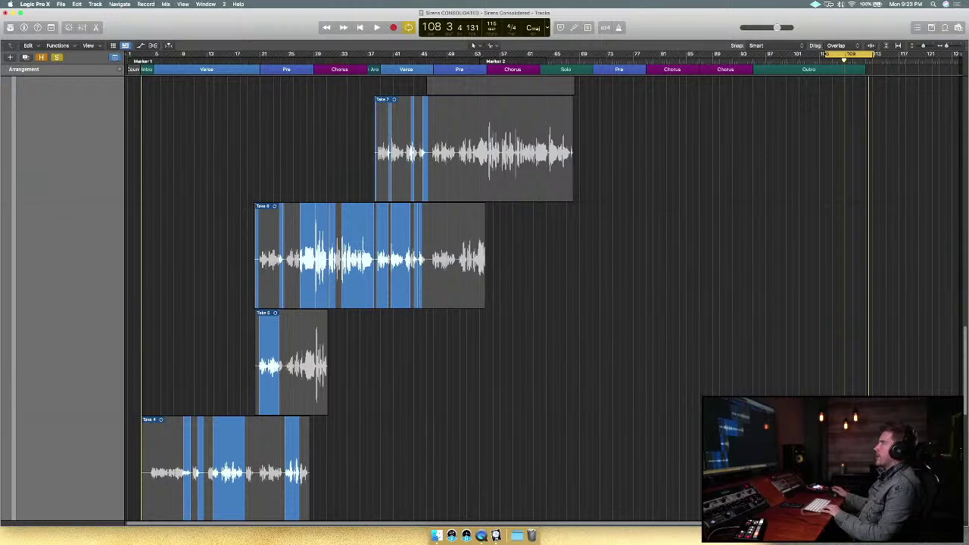
scroll(311, 385, down, 4)
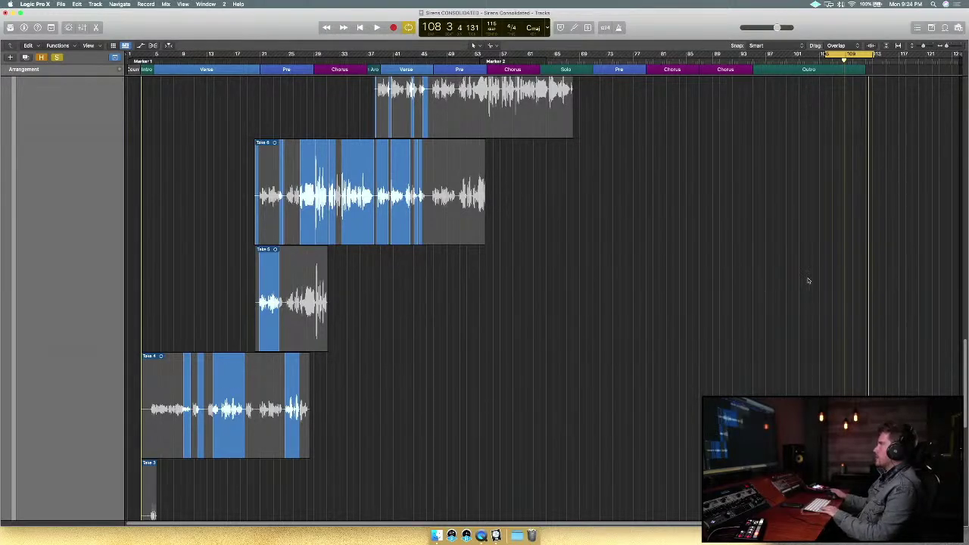
scroll(813, 305, up, 10)
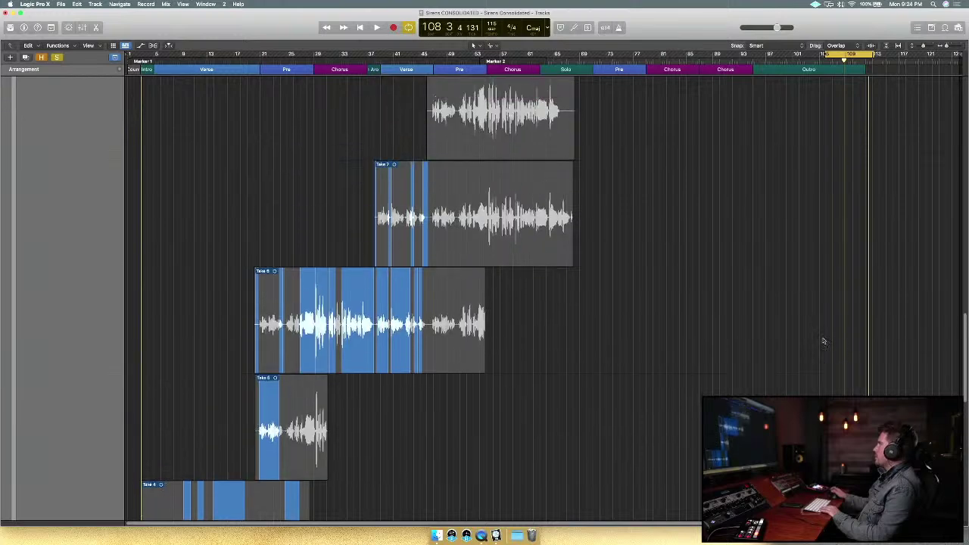
scroll(824, 344, up, 3)
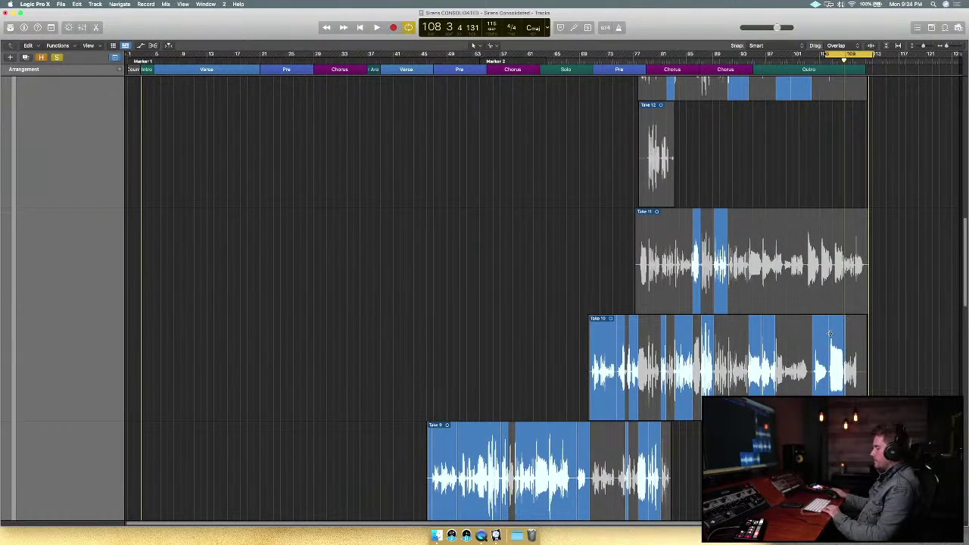
Focus on the outro and briefly play the Take 10 comp section from about bar 106.
scroll(844, 333, up, 5)
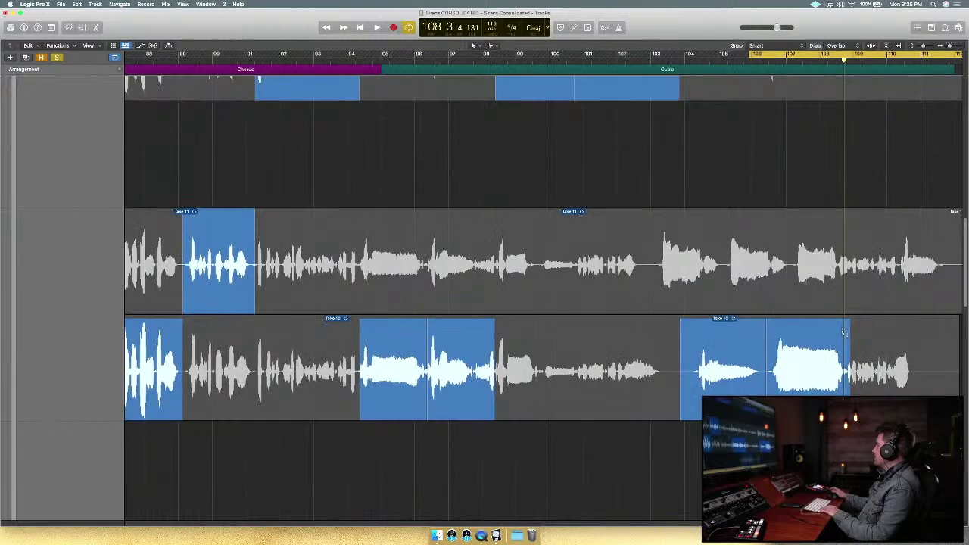
scroll(804, 352, down, 3)
scroll(803, 351, right, 5)
key(space)
scroll(803, 352, down, 4)
key(space)
Use Take 13 in the comp for the phrase from just after bar 106 to before bar 109, and play it back.
scroll(804, 351, up, 10)
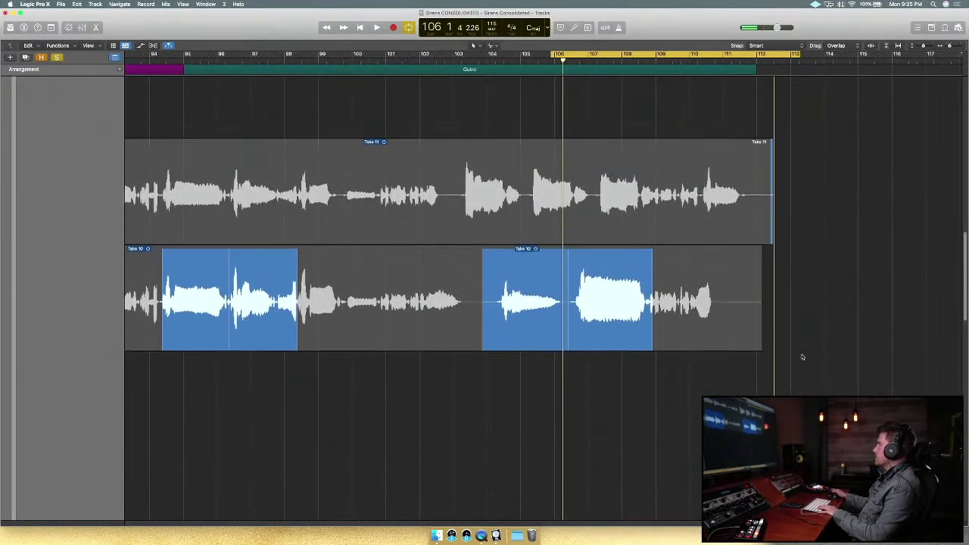
scroll(581, 416, up, 2)
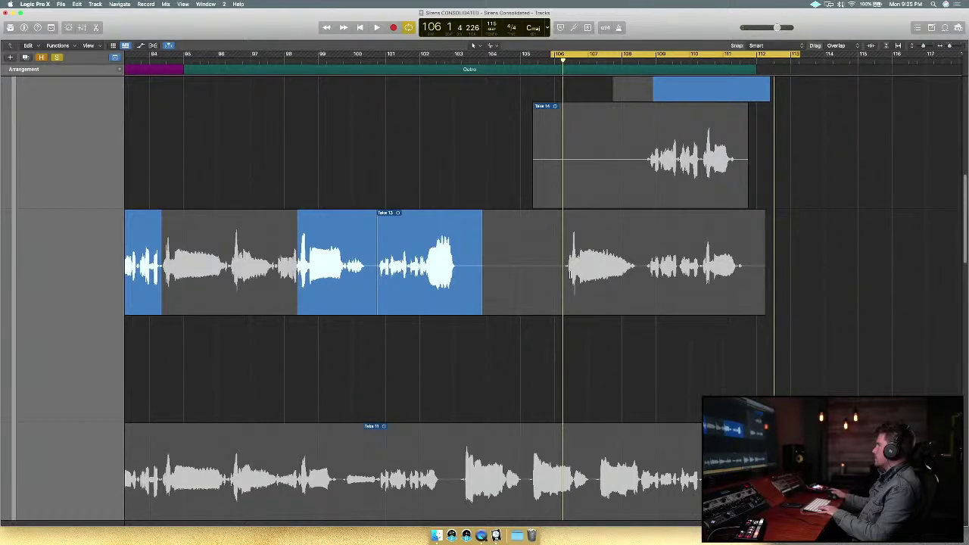
scroll(574, 265, down, 5)
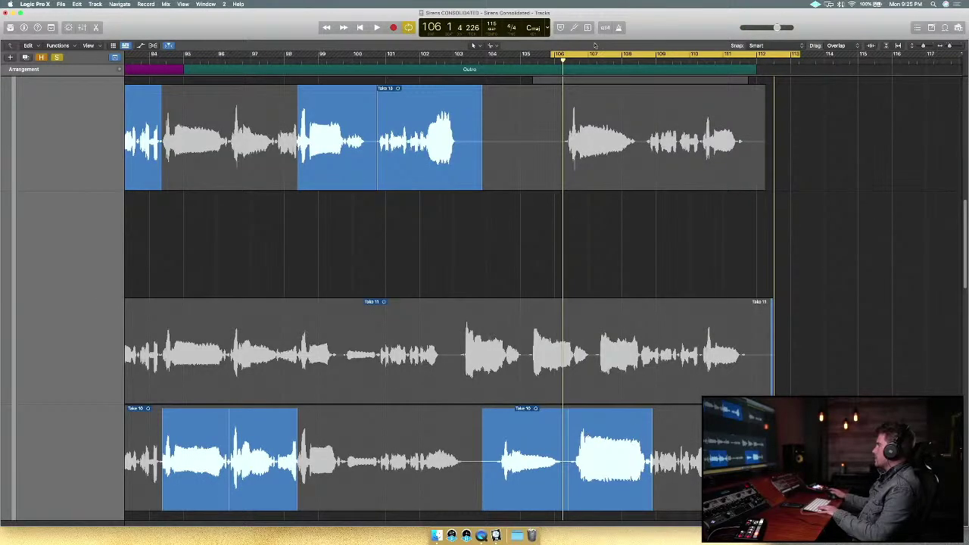
drag(564, 127, 643, 127)
key(space)
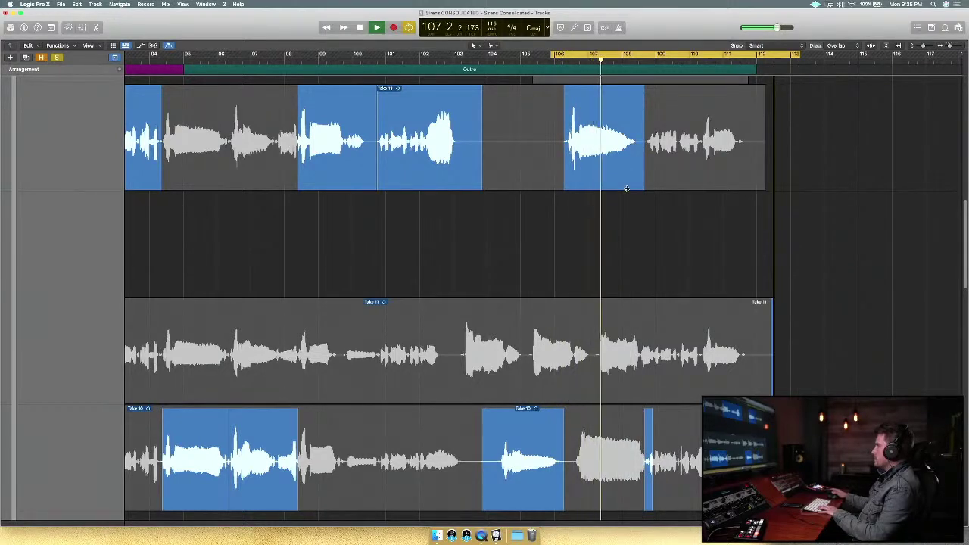
Extend Take 15's comp section earlier so it starts before bar 109, directly after the Take 13 phrase.
scroll(628, 175, up, 4)
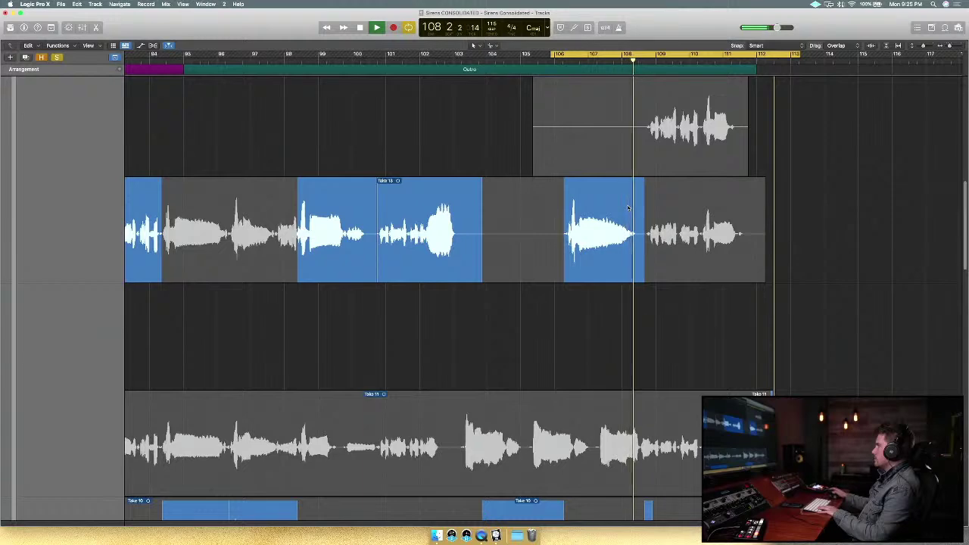
key(space)
scroll(633, 208, up, 5)
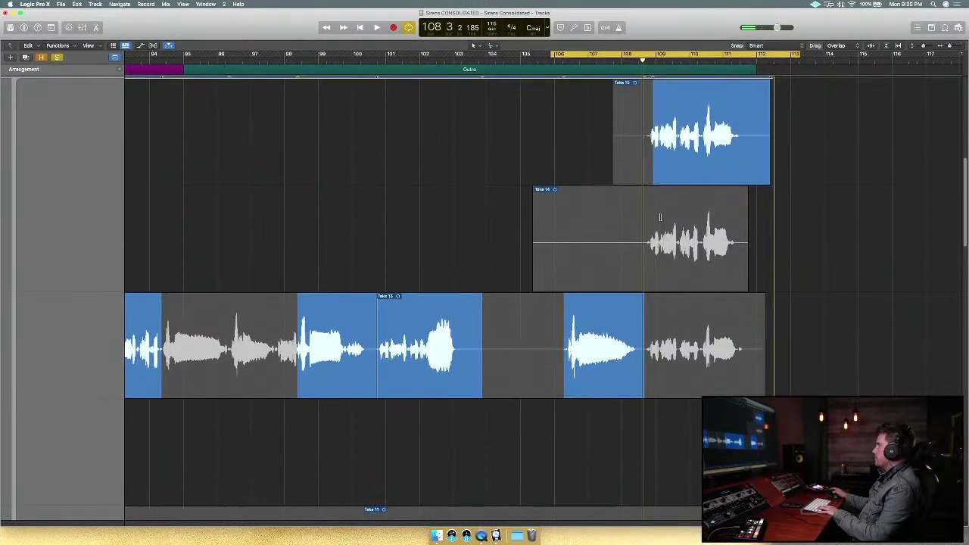
scroll(659, 218, up, 3)
drag(649, 225, 641, 224)
Play back the comp from about bar 106 to past bar 111 while examining the other takes of the final phrases.
key(space)
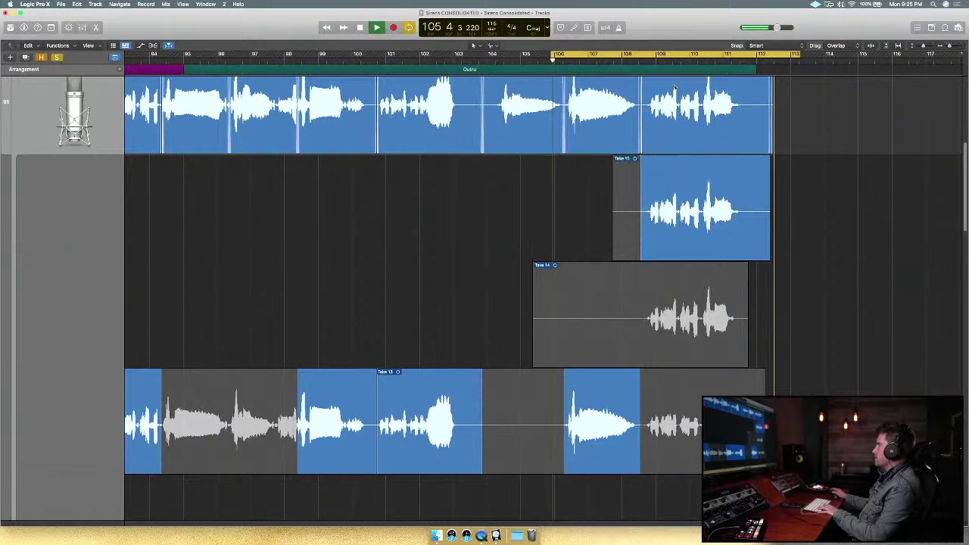
scroll(657, 286, down, 8)
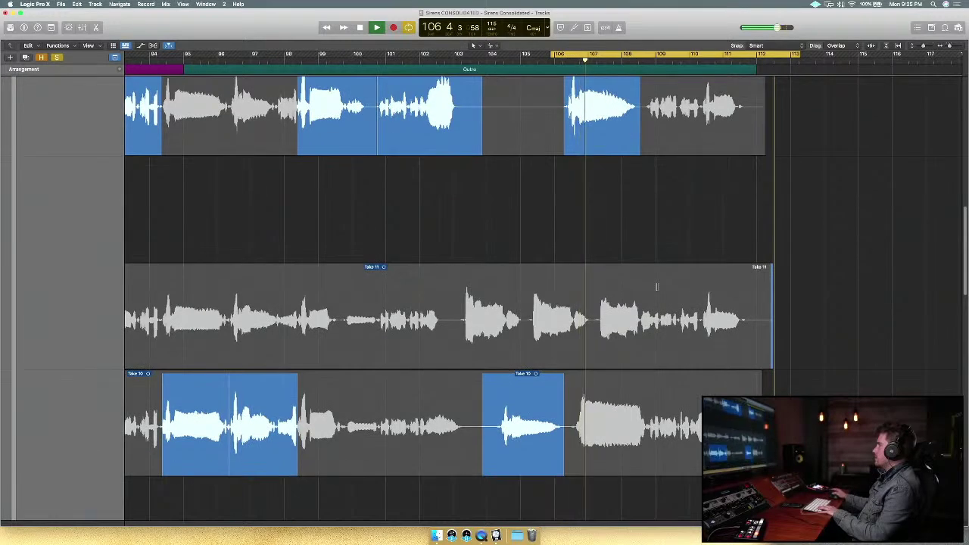
scroll(657, 287, down, 5)
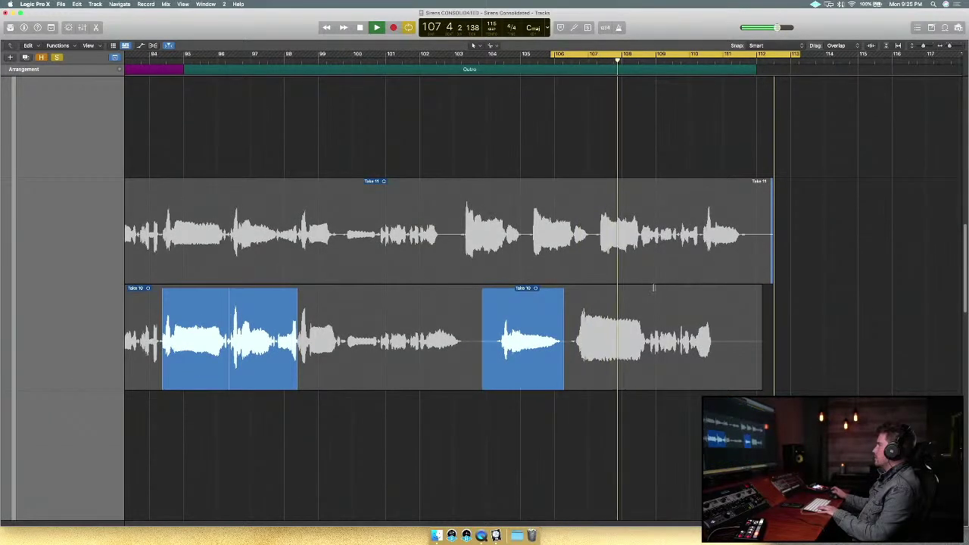
scroll(653, 287, up, 12)
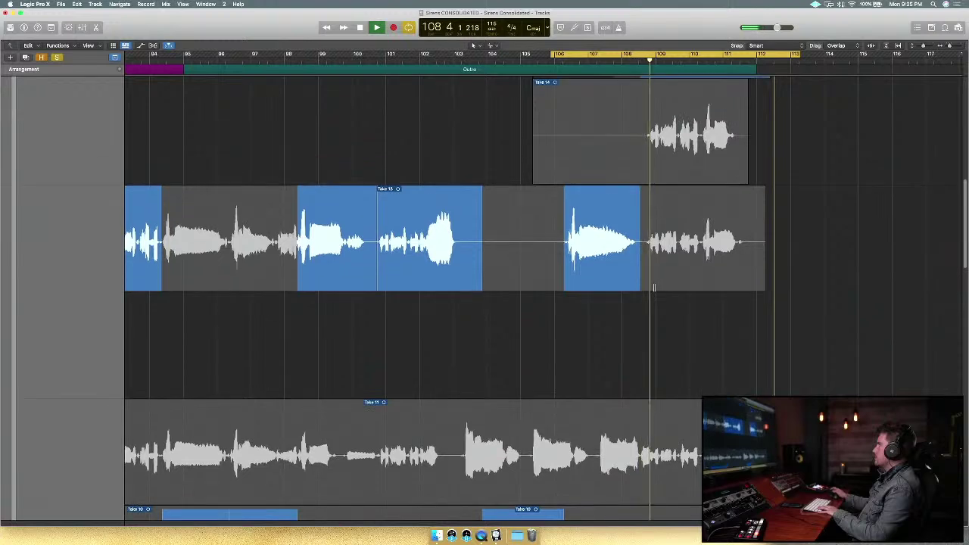
scroll(654, 288, up, 2)
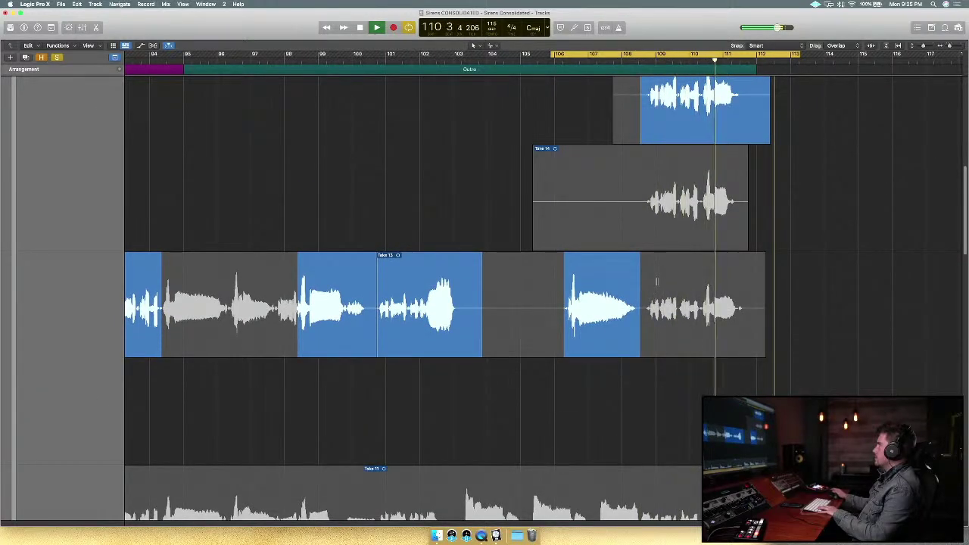
key(space)
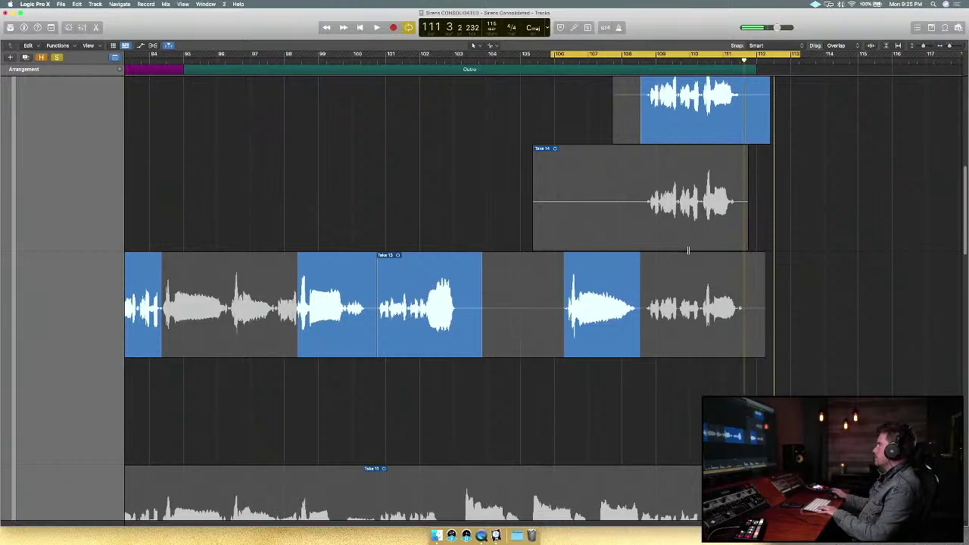
Try Take 11 in the comp from just after bar 107 to bar 112, with Take 14's silent section before it.
scroll(485, 295, down, 5)
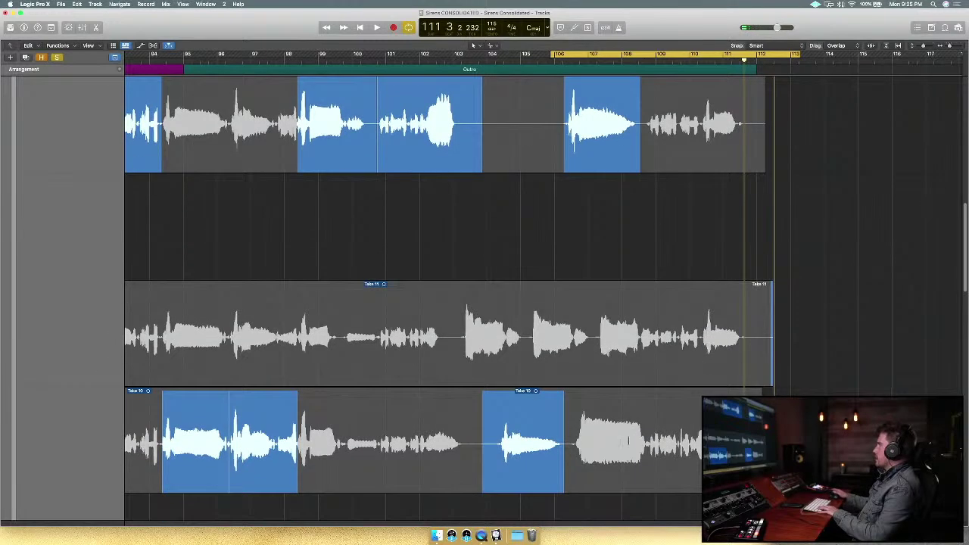
drag(600, 334, 754, 332)
scroll(567, 289, up, 5)
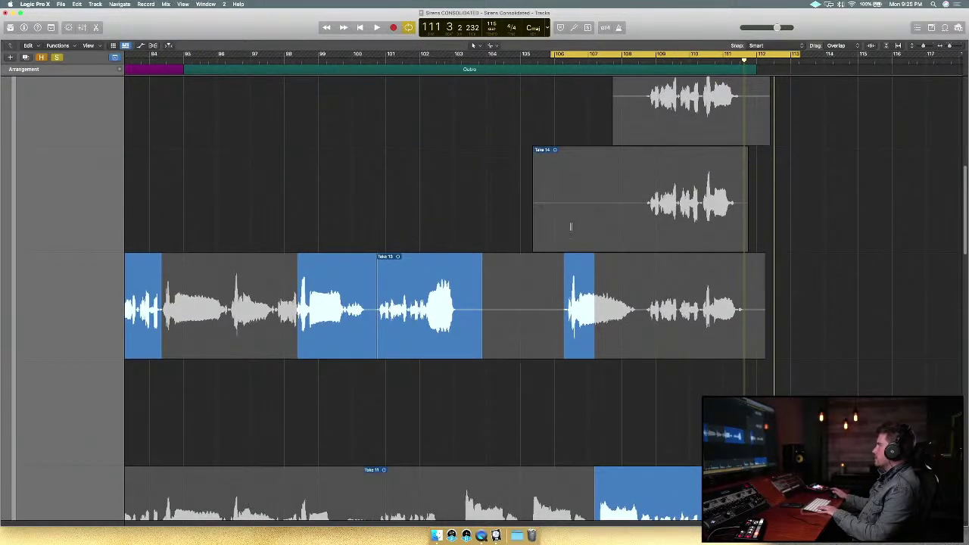
click(570, 228)
Move the cycle range to start just after bar 107 and play back the Take 11 phrase.
key(space)
drag(665, 55, 713, 55)
scroll(448, 287, down, 3)
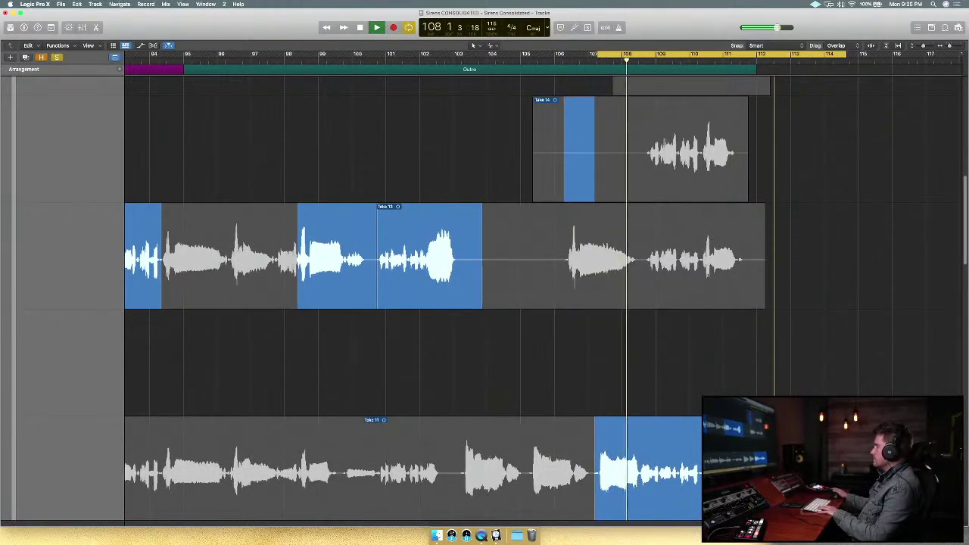
Audition Take 2 in the comp for the section from just after bar 107 to bar 112.
scroll(665, 142, down, 10)
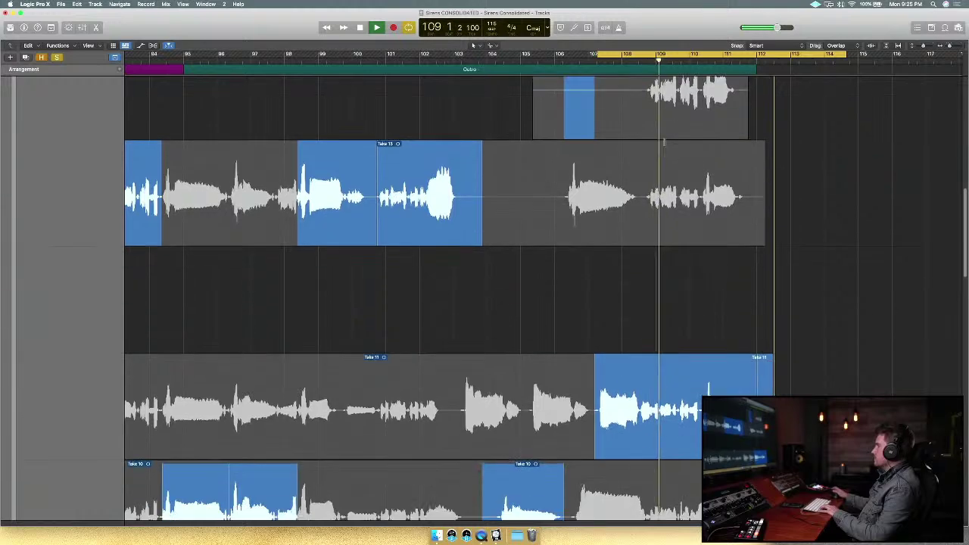
scroll(665, 143, down, 10)
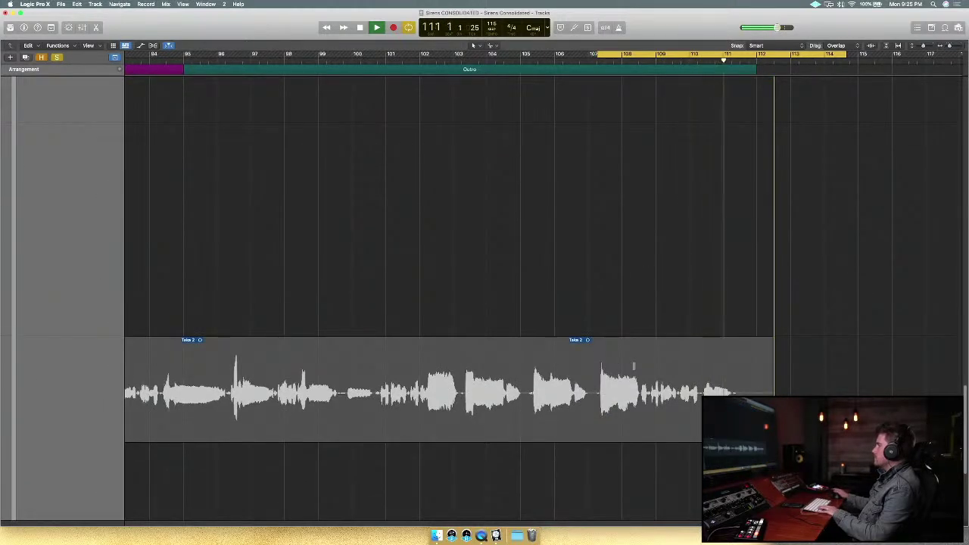
click(635, 366)
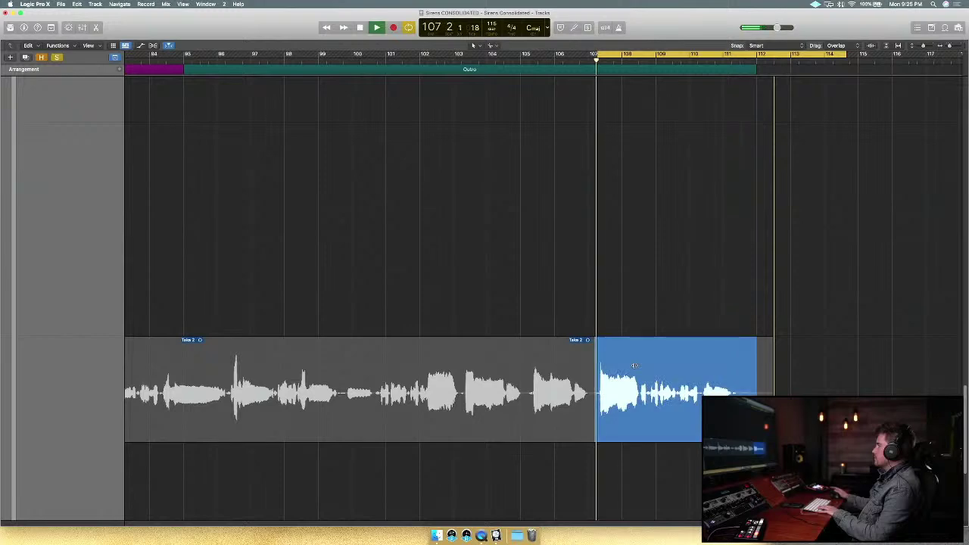
scroll(639, 367, up, 12)
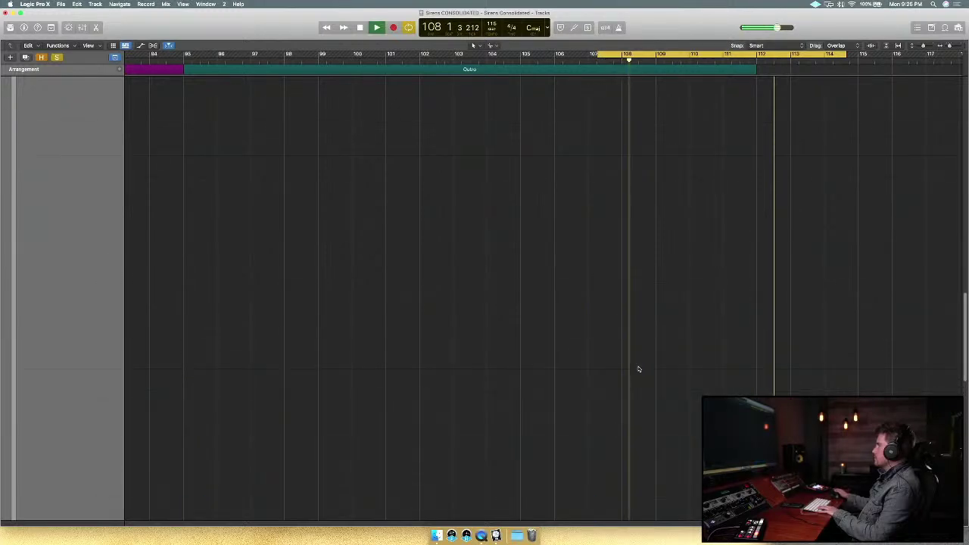
scroll(639, 368, up, 5)
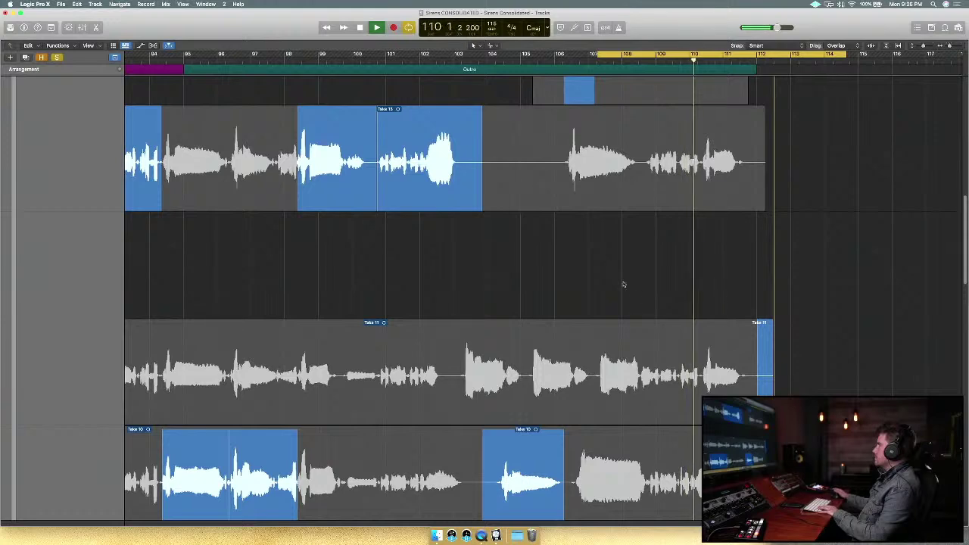
scroll(626, 283, up, 5)
scroll(630, 293, up, 1)
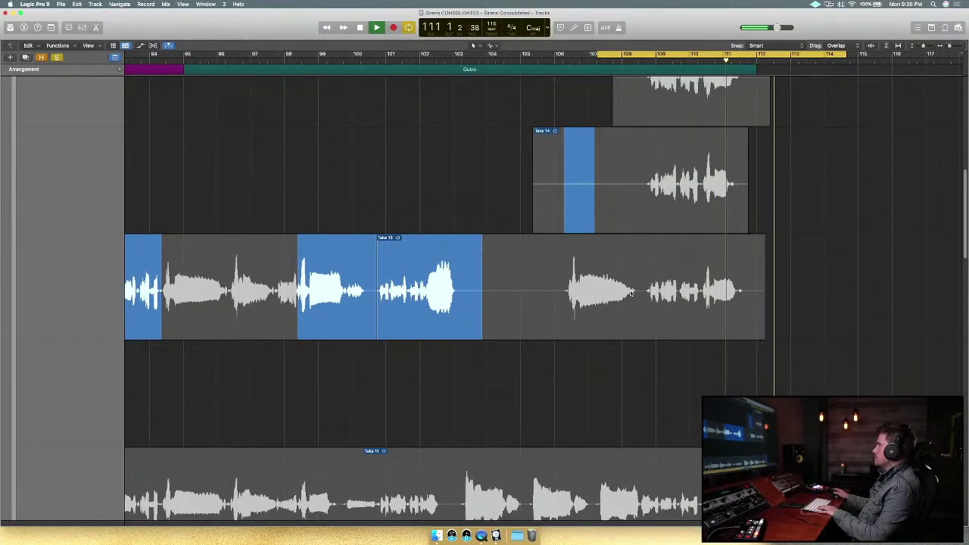
scroll(638, 294, down, 4)
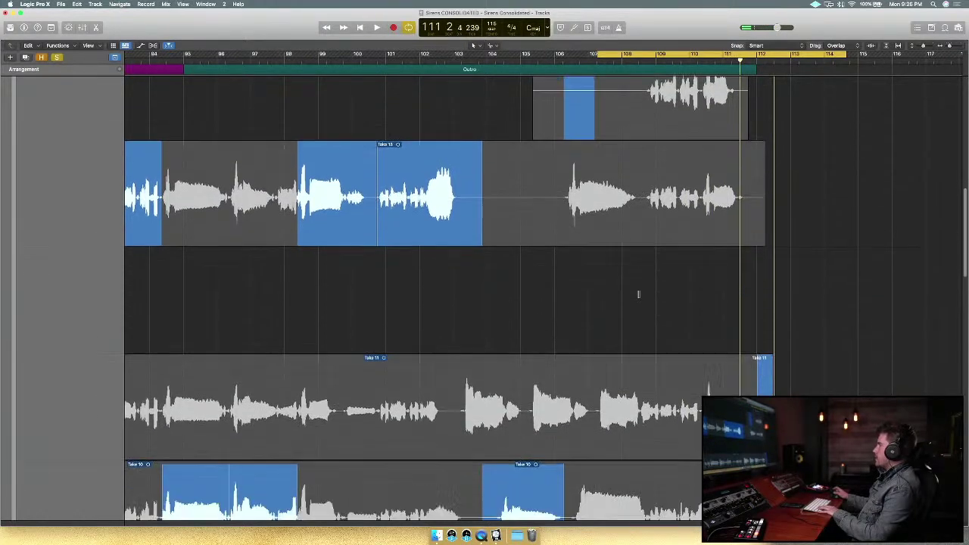
Use Take 13 from just after bar 106 to before bar 109 and Take 14 for the phrases that follow, and play them back.
click(589, 190)
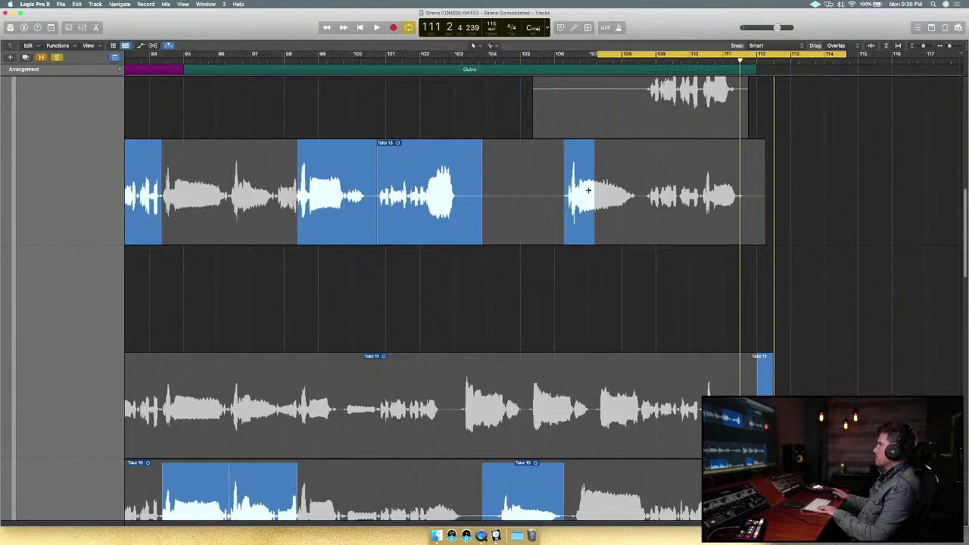
drag(595, 194, 642, 195)
scroll(670, 284, up, 5)
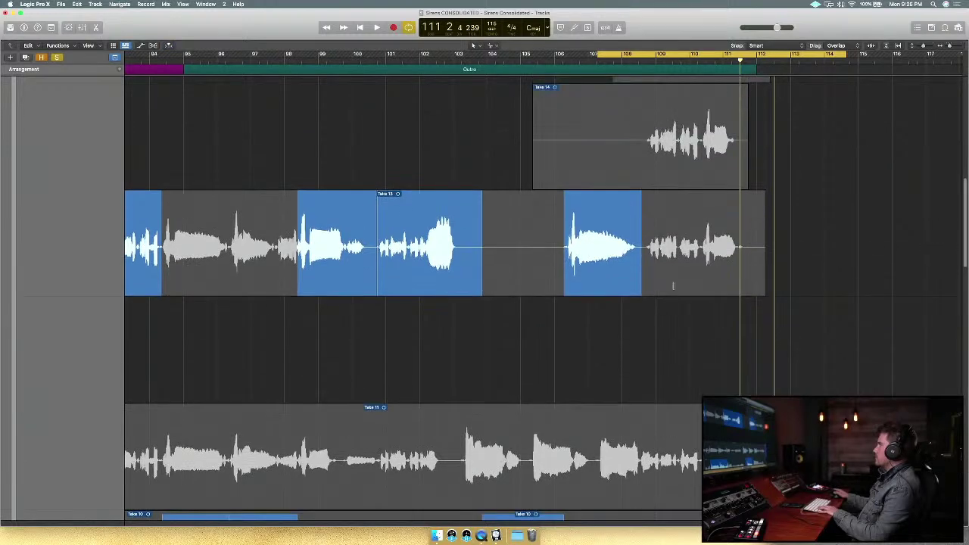
scroll(670, 286, up, 3)
click(667, 286)
key(space)
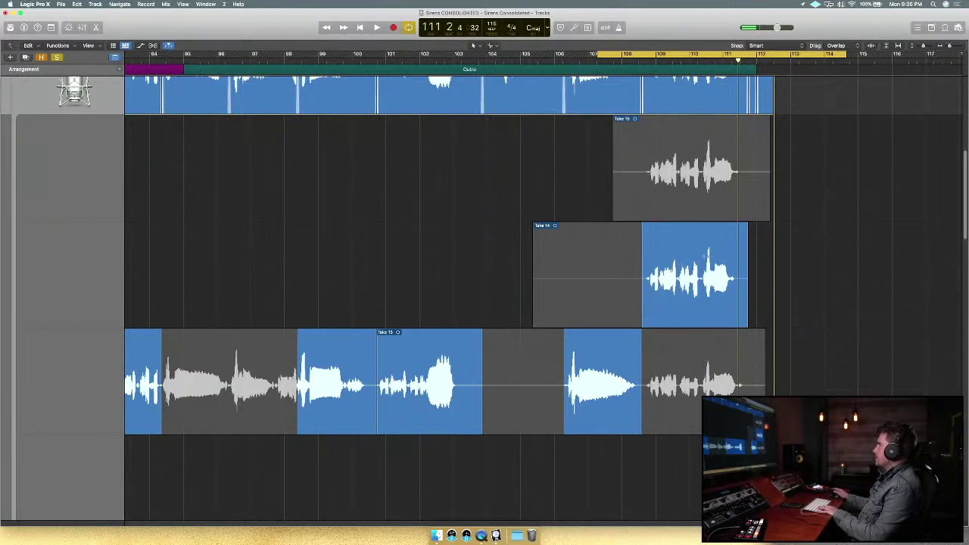
Try Take 15 in the comp for the last phrase from just after bar 110 to bar 112, and play it back.
drag(702, 172, 760, 181)
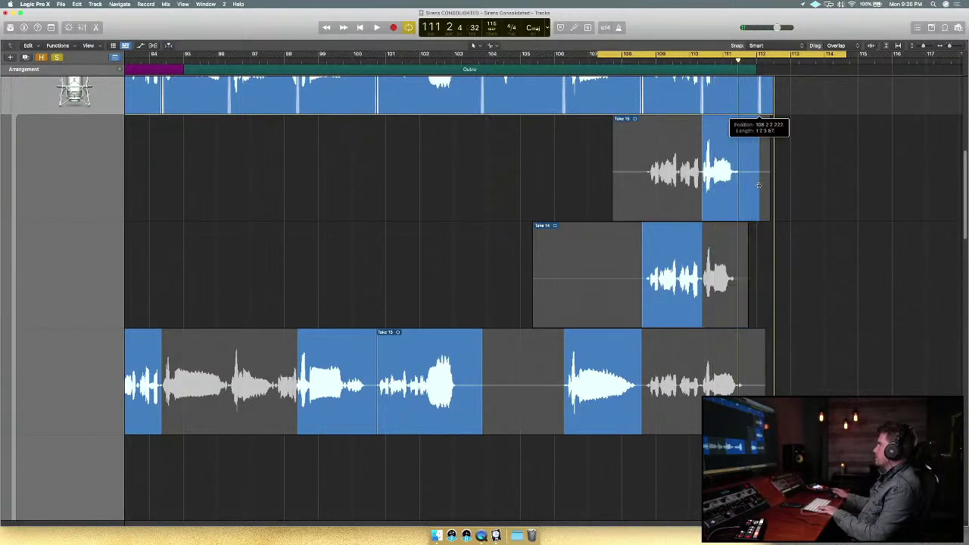
key(space)
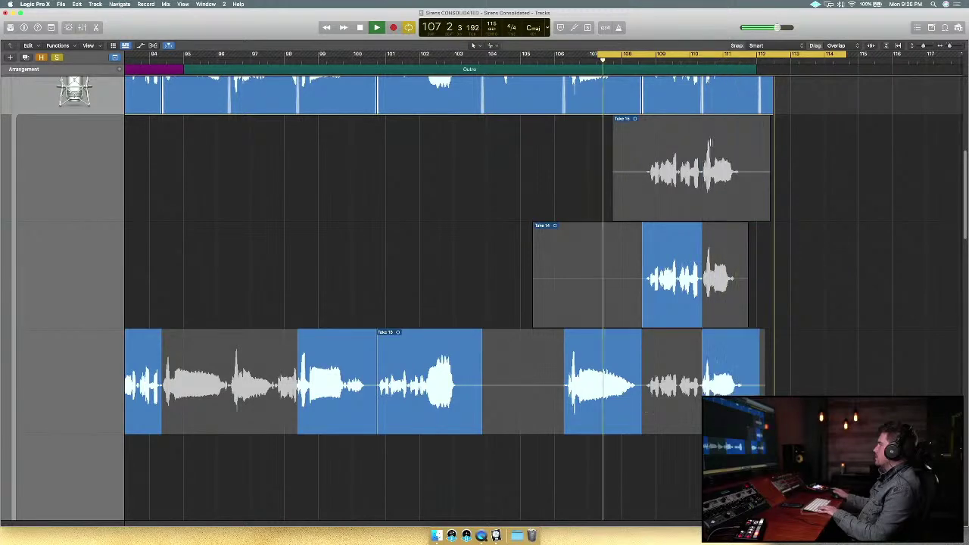
Move the cycle range to start between bars 109 and 110 and play Take 13's version of the last phrase.
key(space)
drag(706, 55, 773, 73)
key(space)
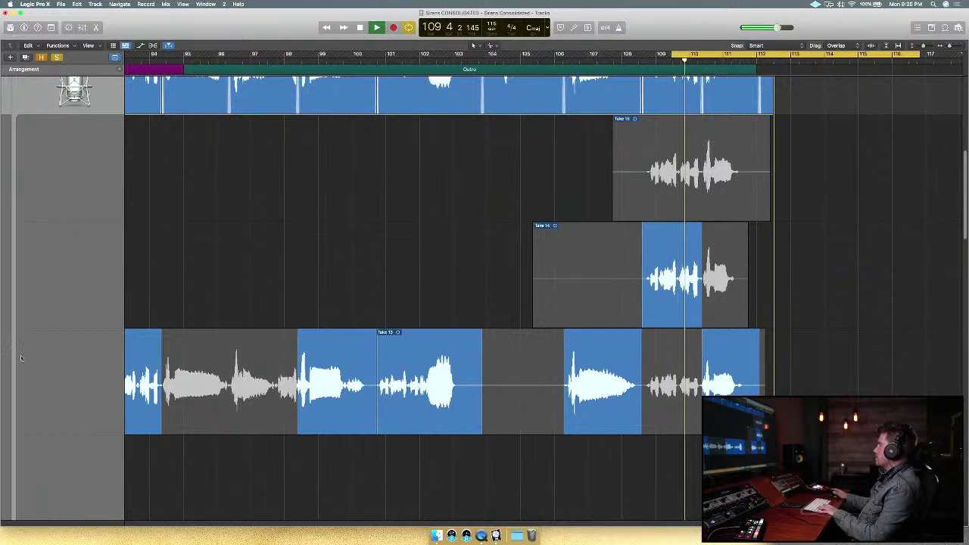
Audition Take 11 in the comp for the last phrase after bar 110.
scroll(745, 340, down, 3)
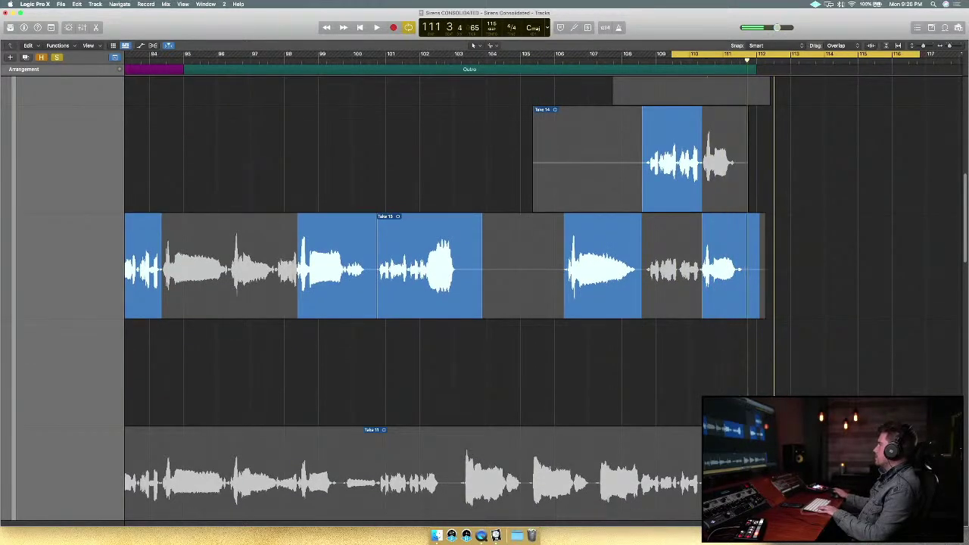
scroll(545, 297, down, 3)
click(731, 402)
key(space)
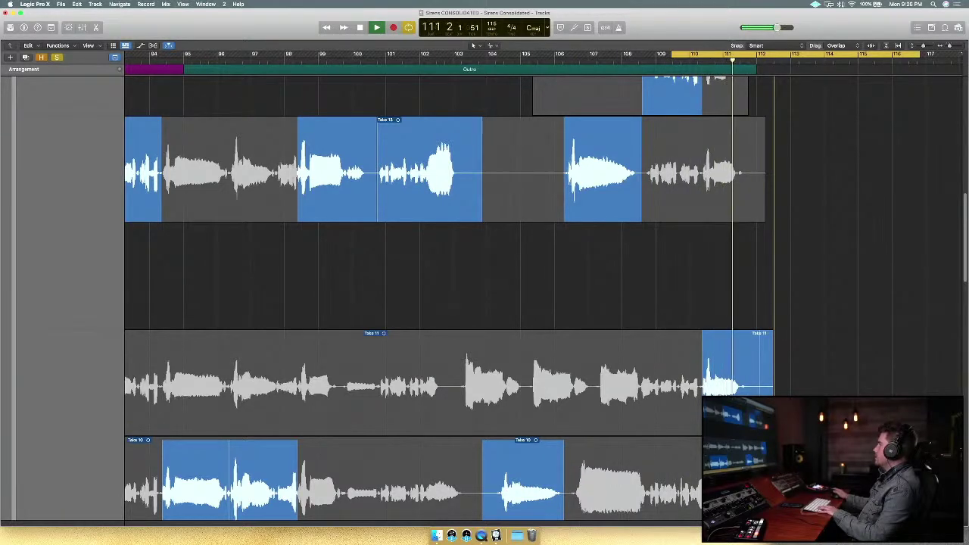
key(space)
Use Take 2 in the comp for the last phrase from just after bar 110 to bar 112, and play it back.
scroll(720, 395, down, 6)
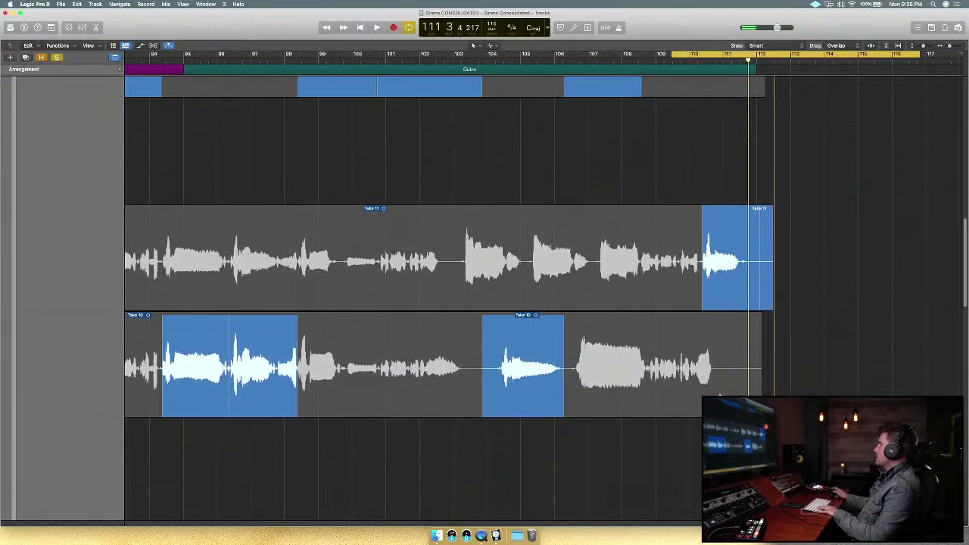
scroll(720, 396, down, 10)
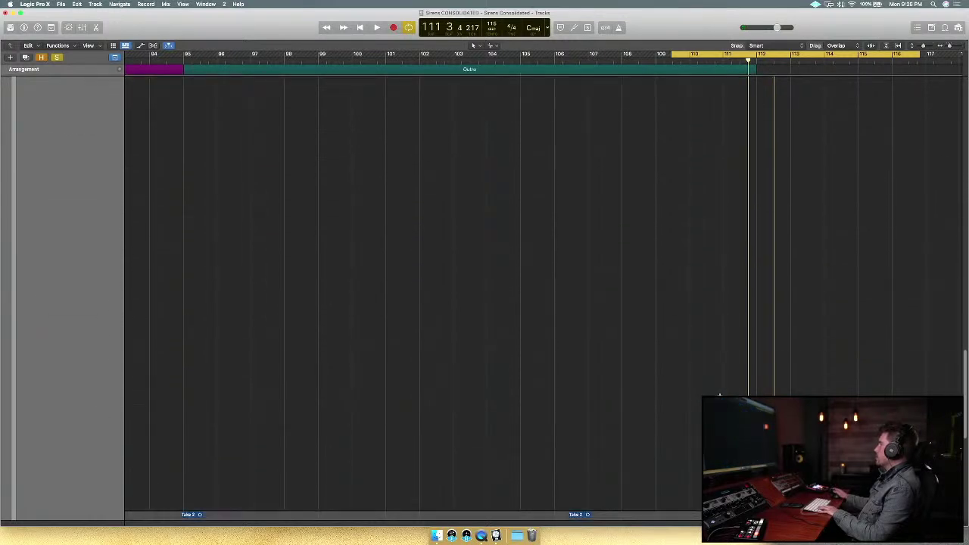
click(719, 395)
key(space)
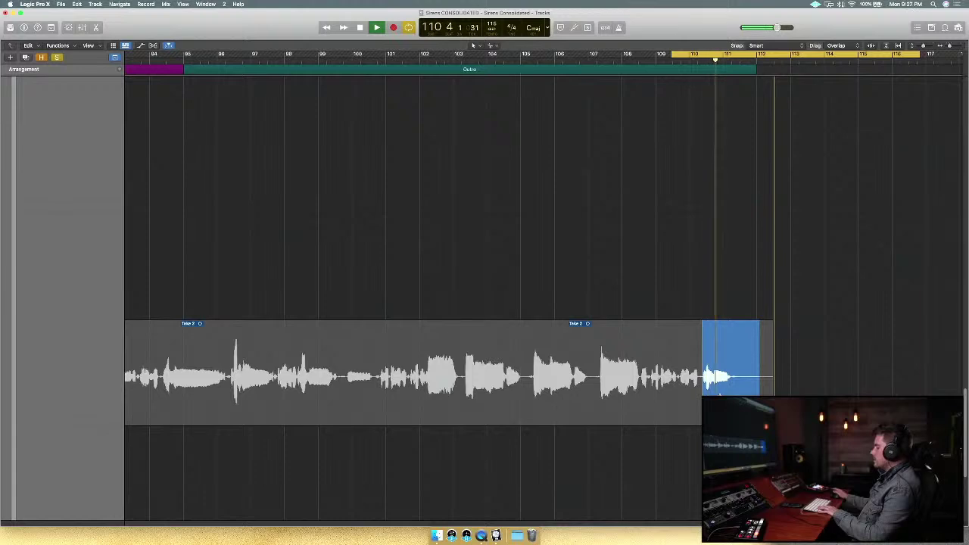
key(space)
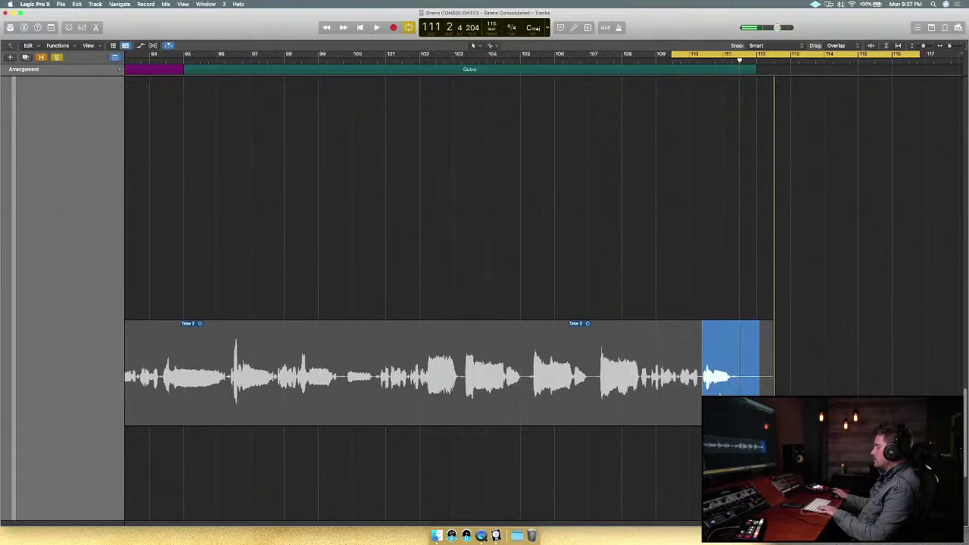
Look over the outro takes and the Lead Vocal comp for the phrases chosen up to bar 112.
scroll(720, 395, down, 5)
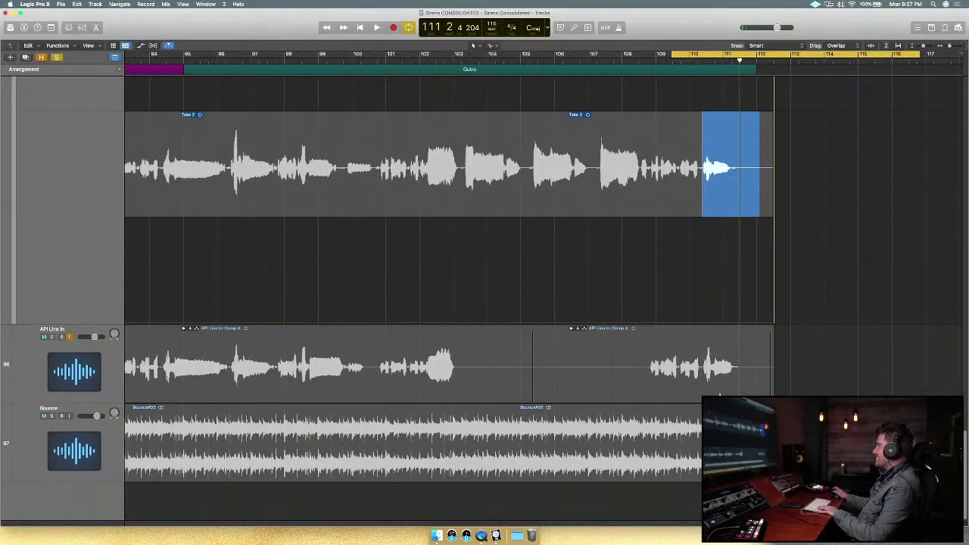
scroll(712, 394, up, 6)
scroll(719, 395, up, 2)
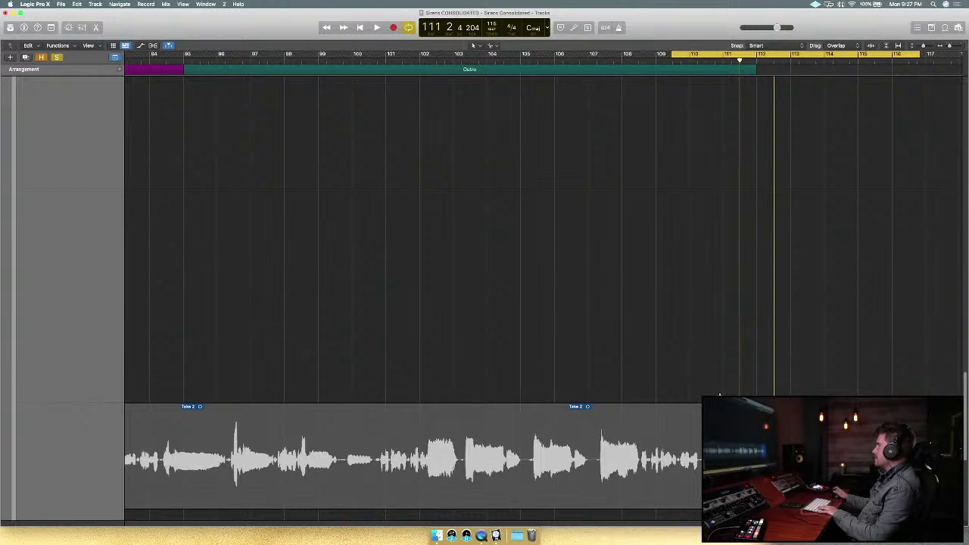
scroll(720, 396, down, 5)
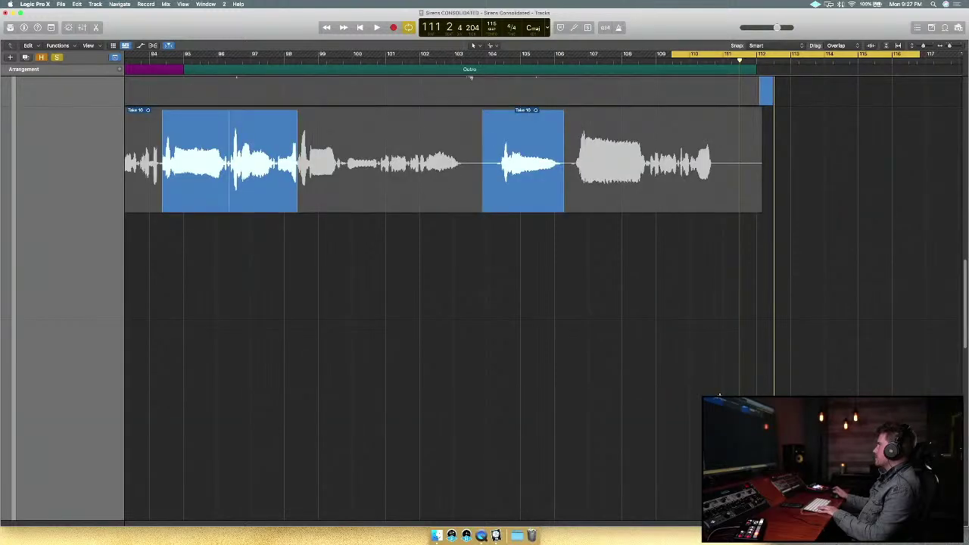
scroll(719, 395, up, 10)
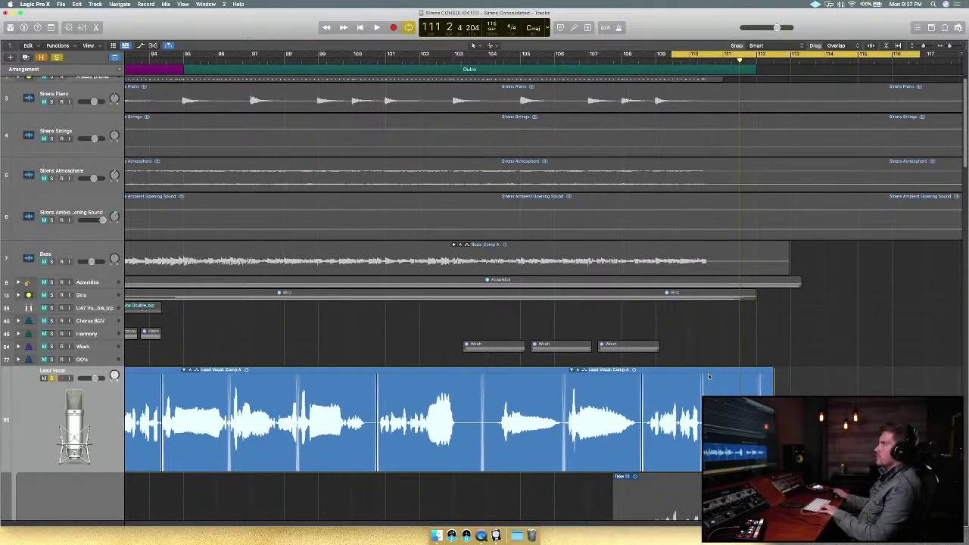
scroll(709, 376, down, 4)
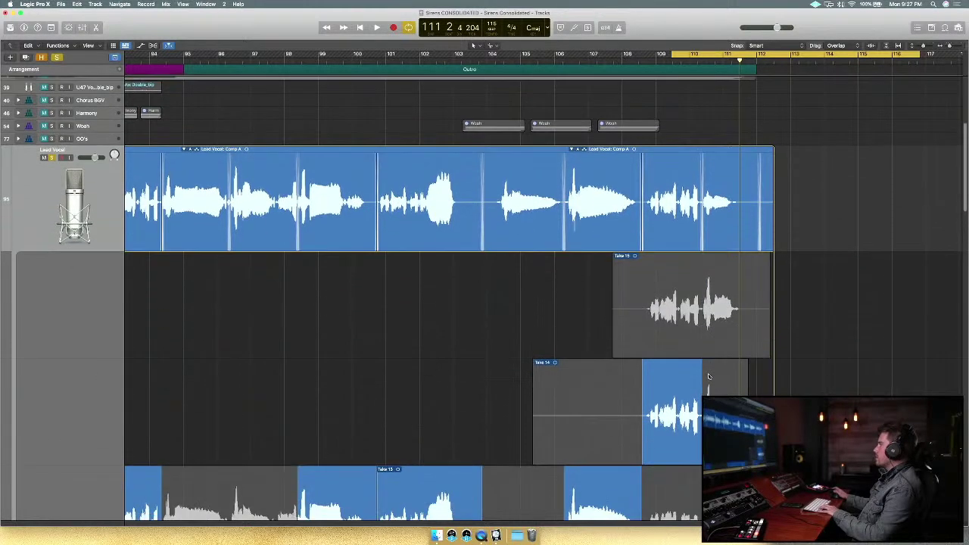
Audition Take 15 in the comp for the last phrase after bar 110.
scroll(709, 376, down, 1)
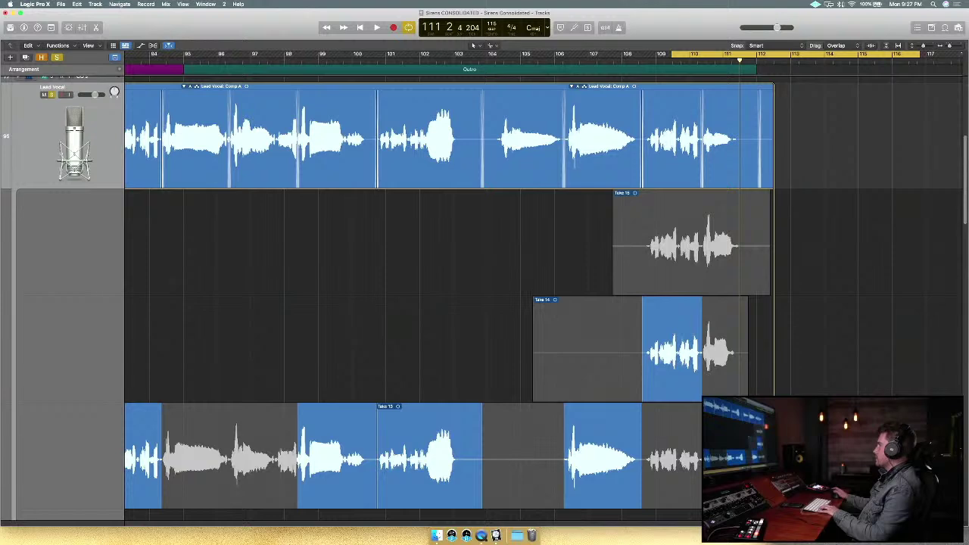
click(722, 286)
key(space)
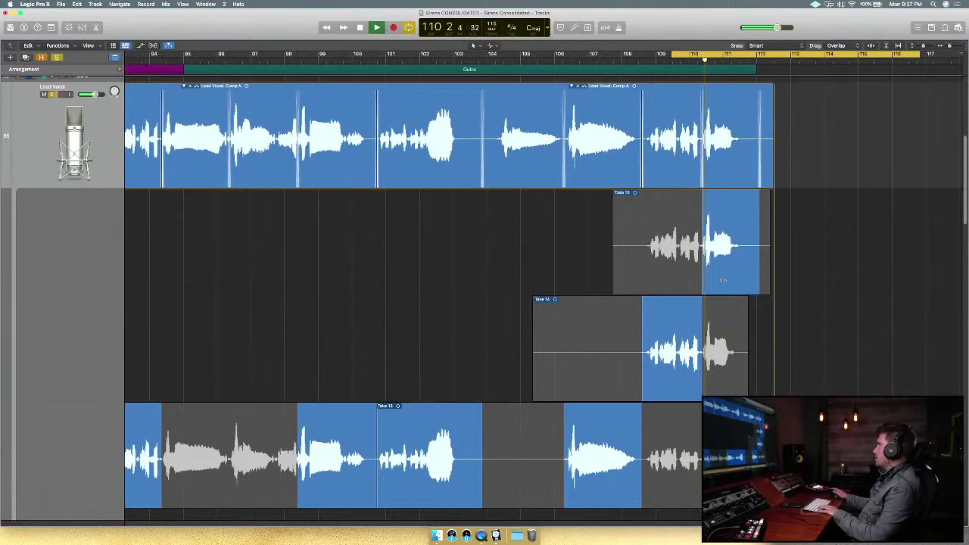
key(space)
Return to Take 2 in the comp for the last phrase between bars 110 and 112.
scroll(723, 292, down, 5)
scroll(722, 303, down, 10)
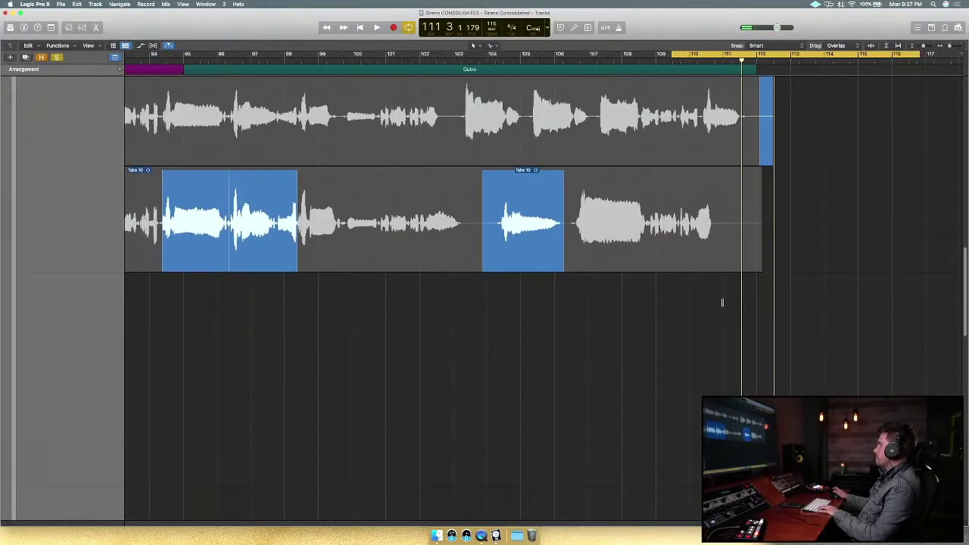
scroll(723, 303, down, 5)
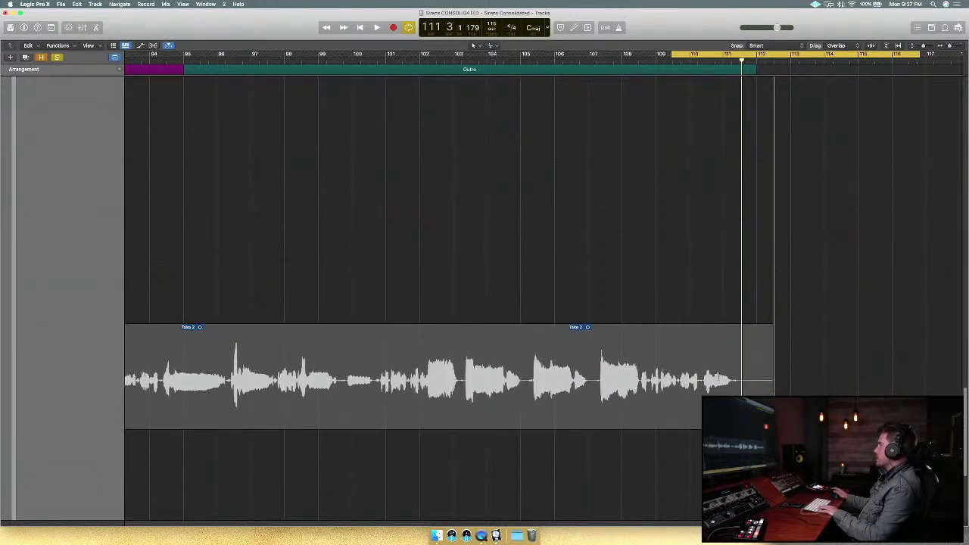
click(716, 376)
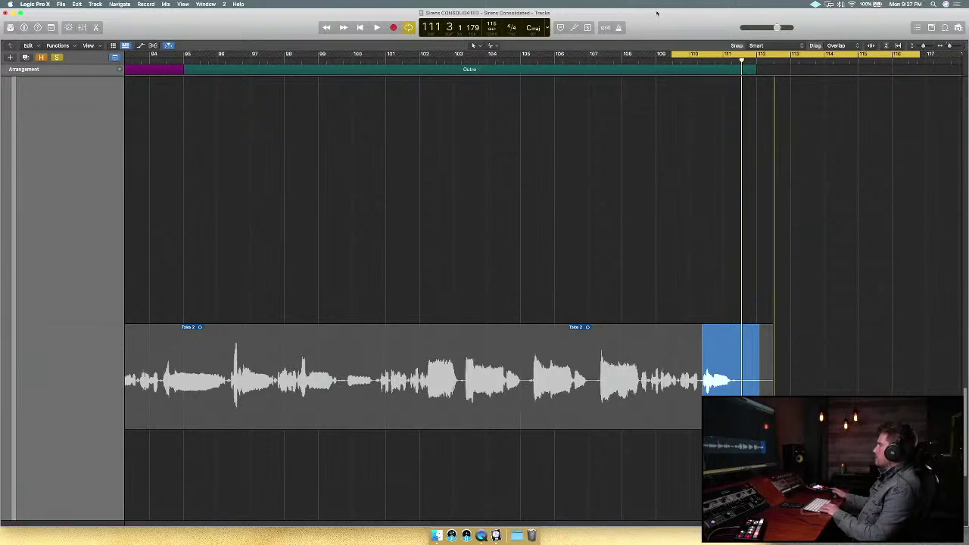
Extend the cycle range back to the beginning of the song so it covers the entire lead vocal.
key(super+Right)
key(super+Right)
key(super+Right)
key(super+Right)
key(super+Right)
key(super+Left)
key(super+Left)
key(super+Left)
key(super+Left)
key(super+Left)
key(super+Left)
key(super+Left)
key(super+Left)
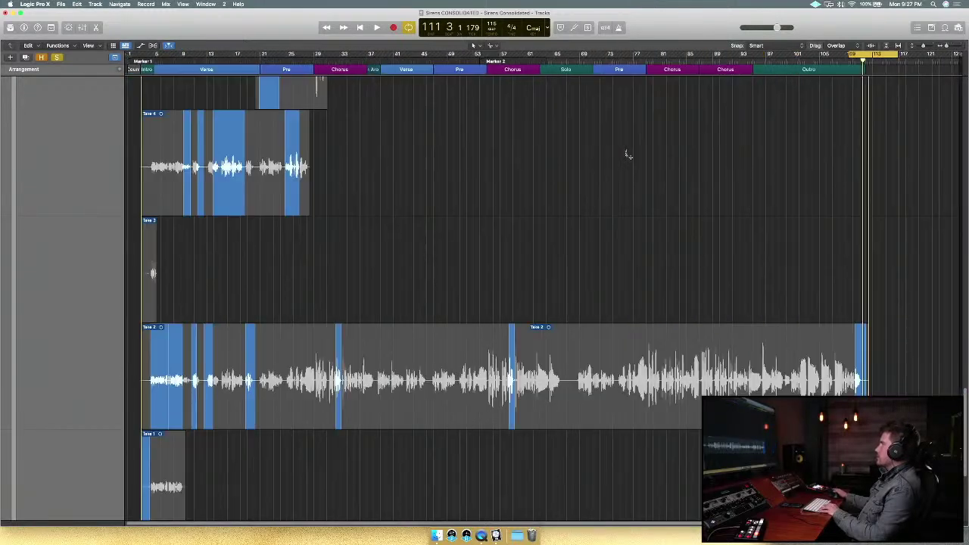
drag(850, 57, 142, 79)
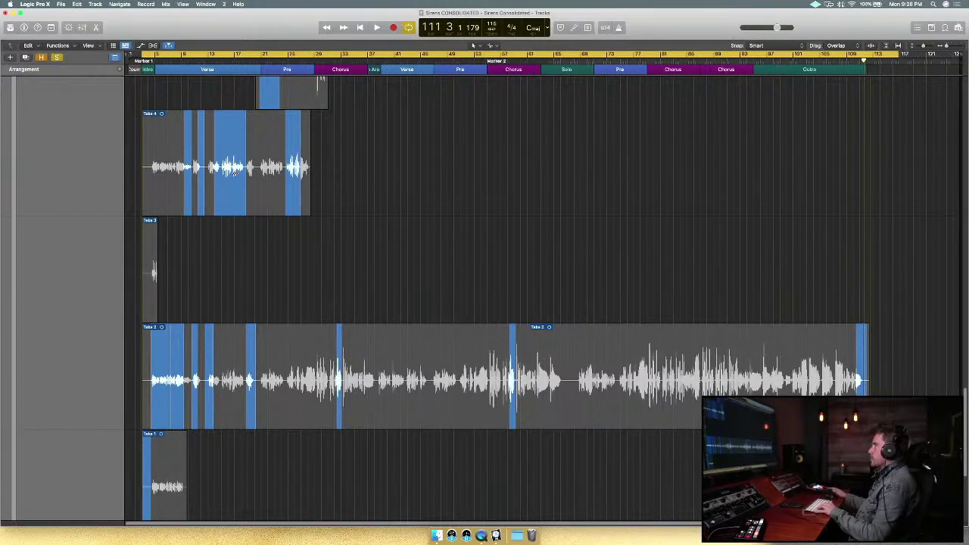
Collapse the Lead Vocal take folder so only Comp A remains displayed on its track.
scroll(260, 244, up, 5)
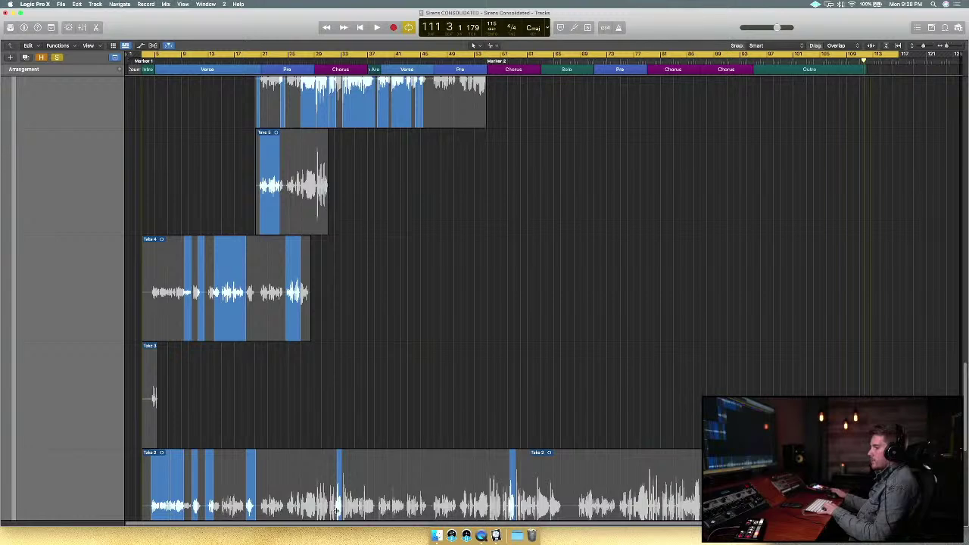
scroll(433, 428, up, 20)
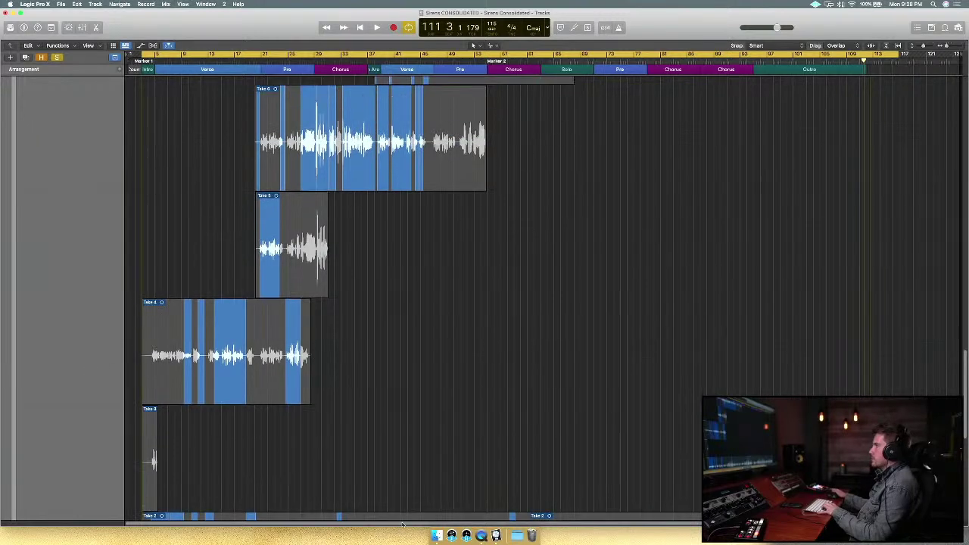
scroll(433, 427, up, 5)
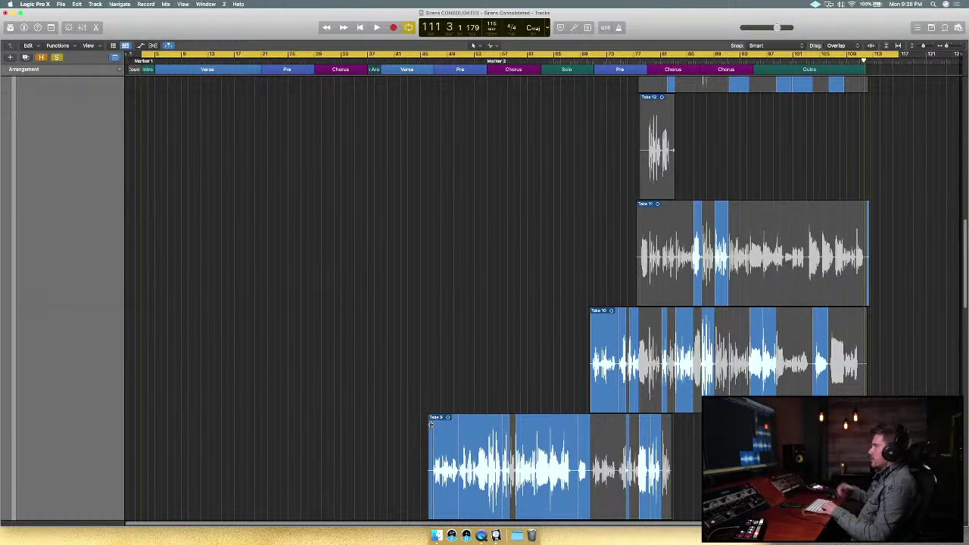
scroll(433, 416, up, 10)
key(z)
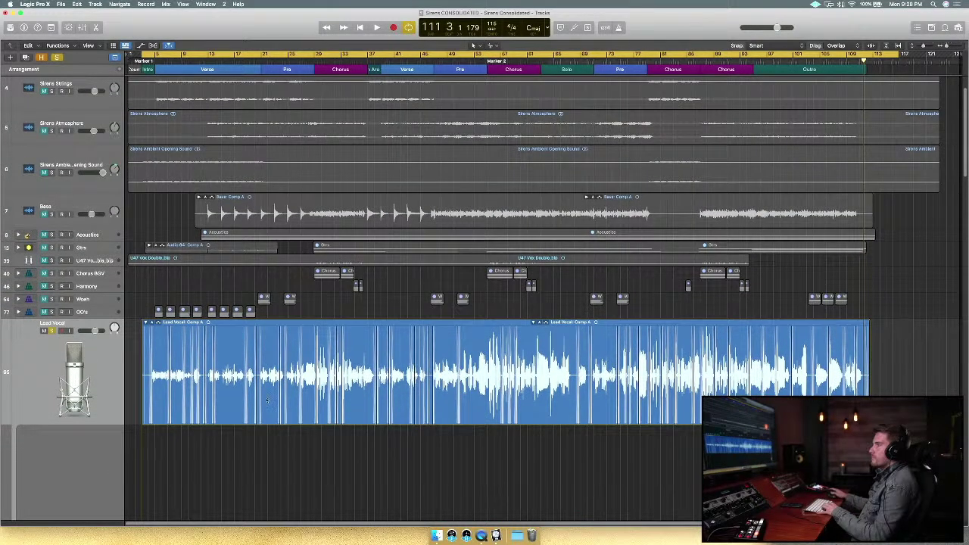
click(146, 323)
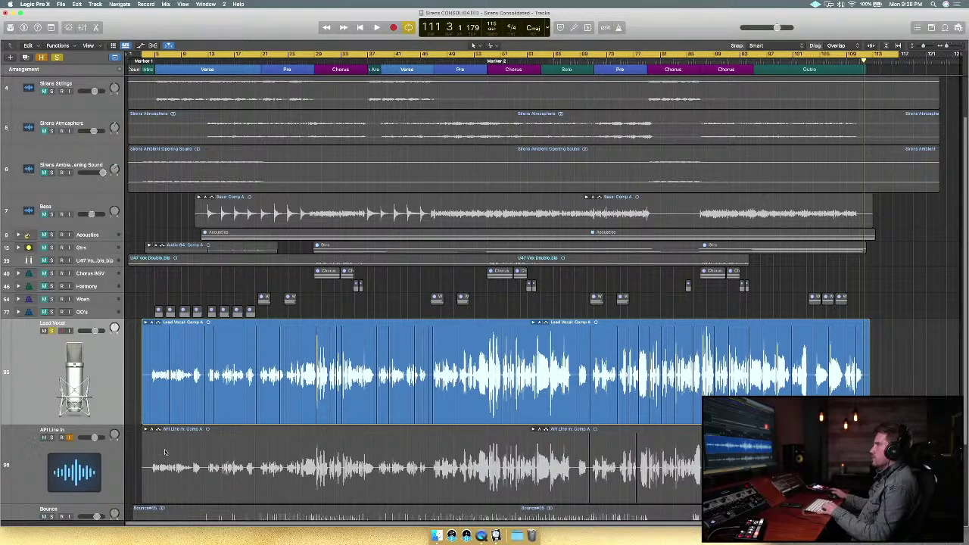
Show the mixer, select the Lead Vocal channel and inspect its Pitch Correction plug-in settings.
key(x)
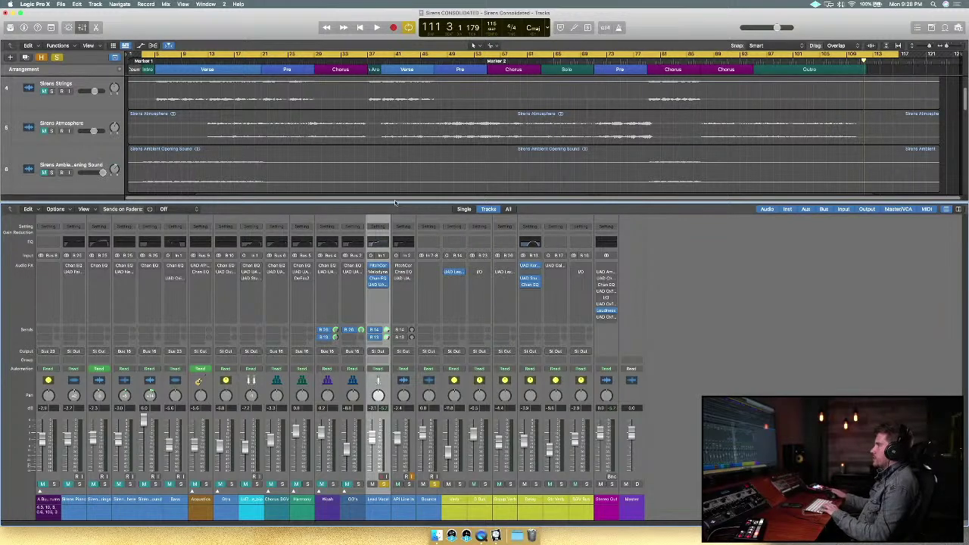
click(434, 465)
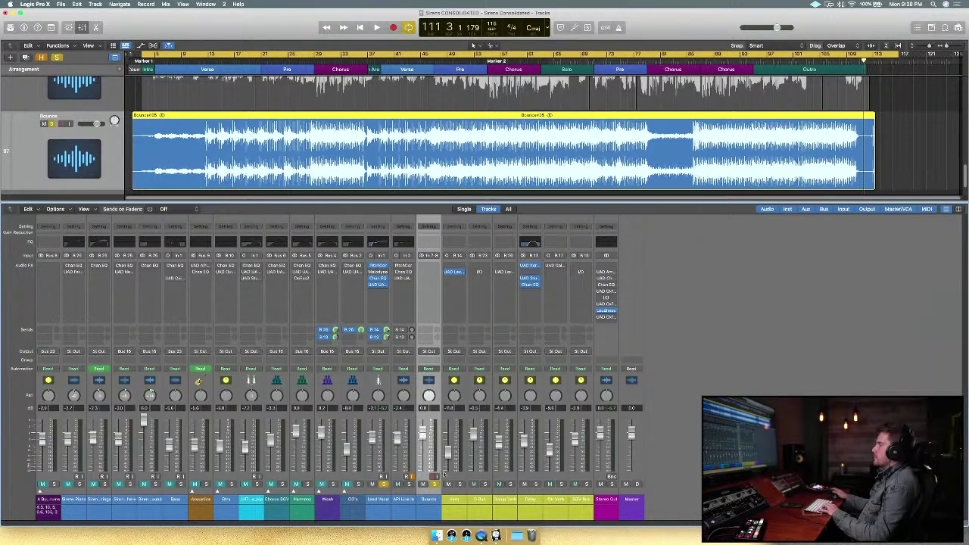
click(387, 454)
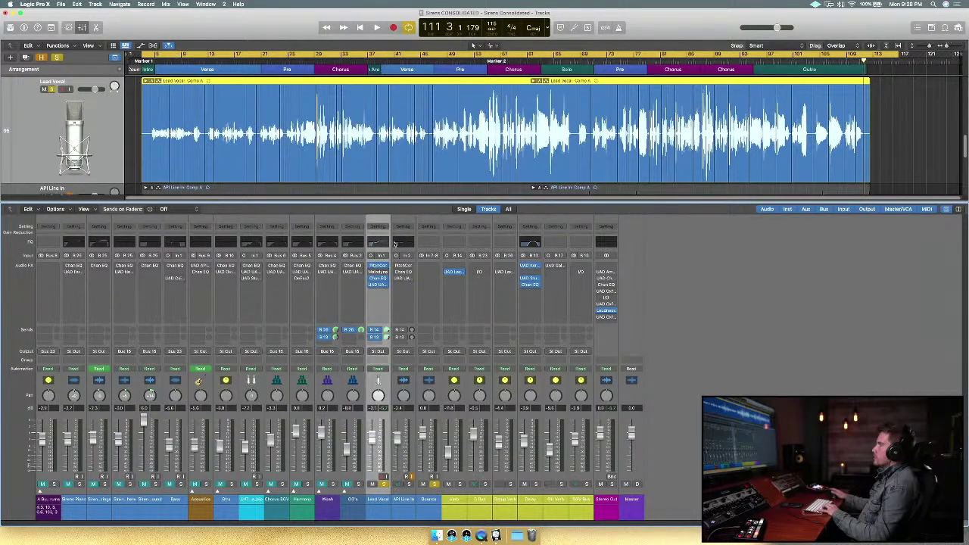
click(379, 268)
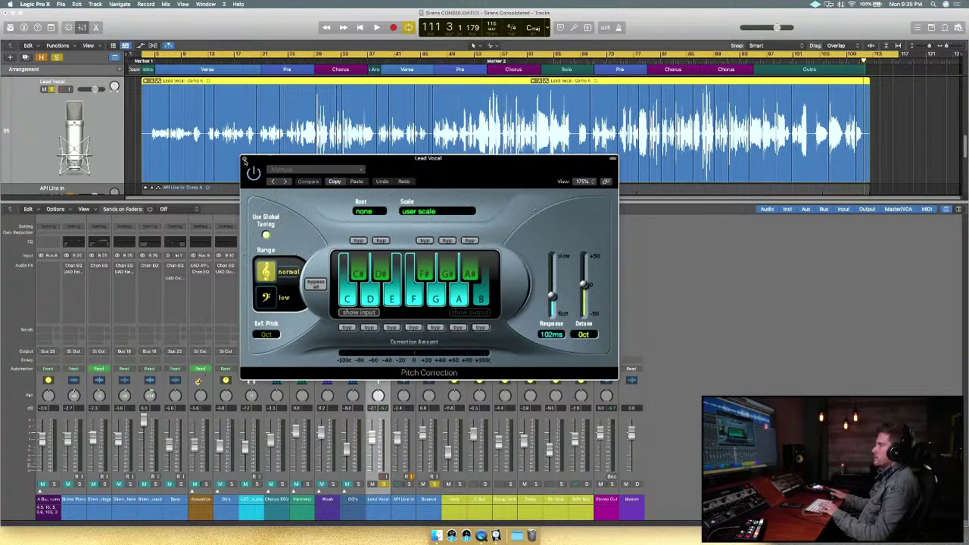
click(244, 161)
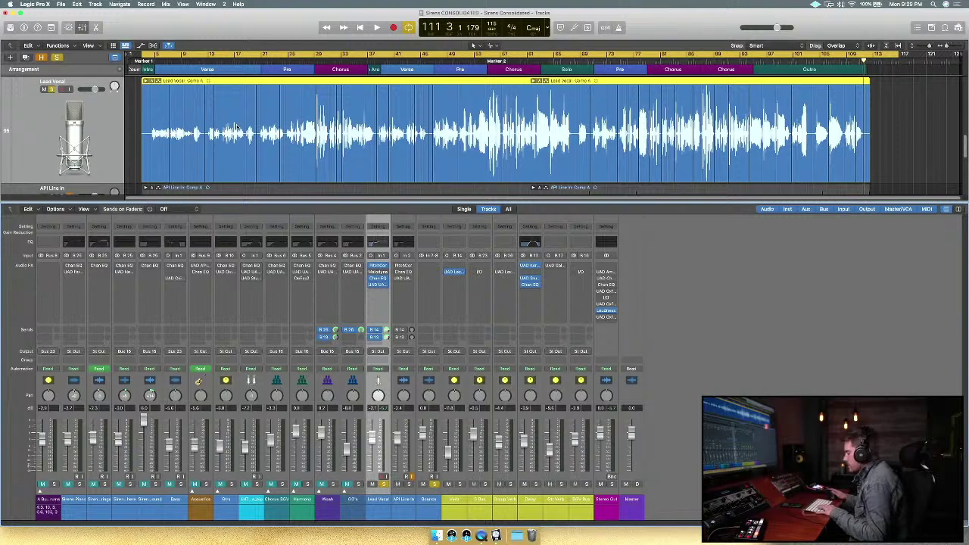
Play the full vocal comp with the bounce, hide the mixer and reduce the track heights to fit all tracks.
key(space)
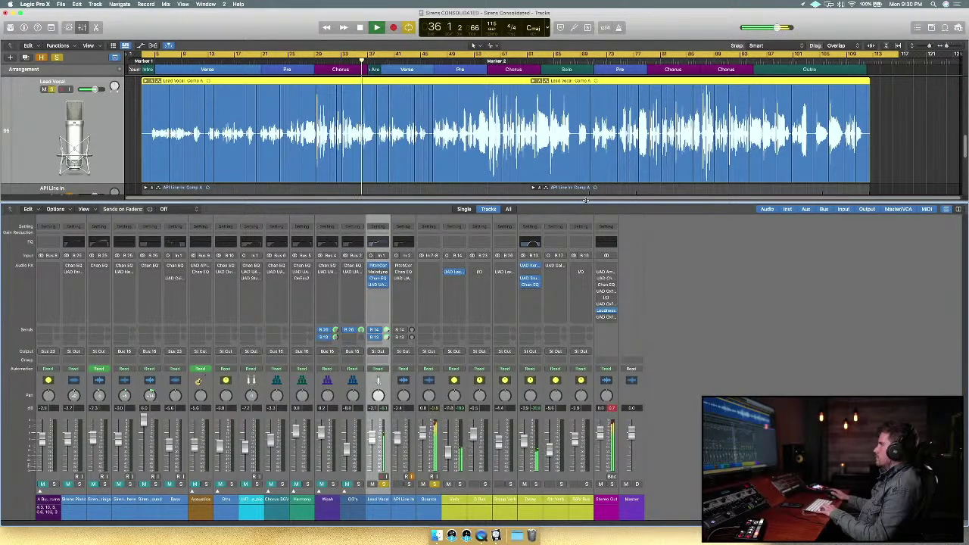
key(x)
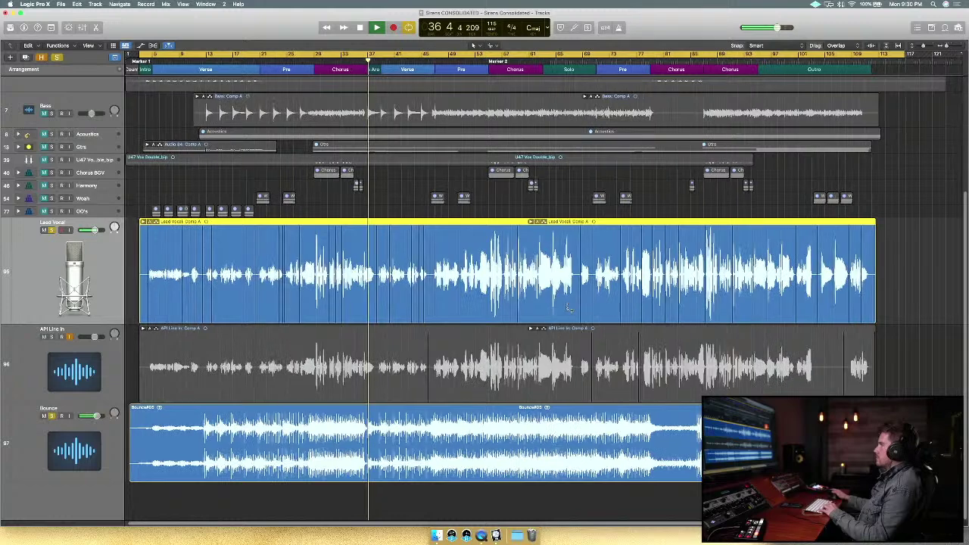
key(super+Right)
key(super+Left)
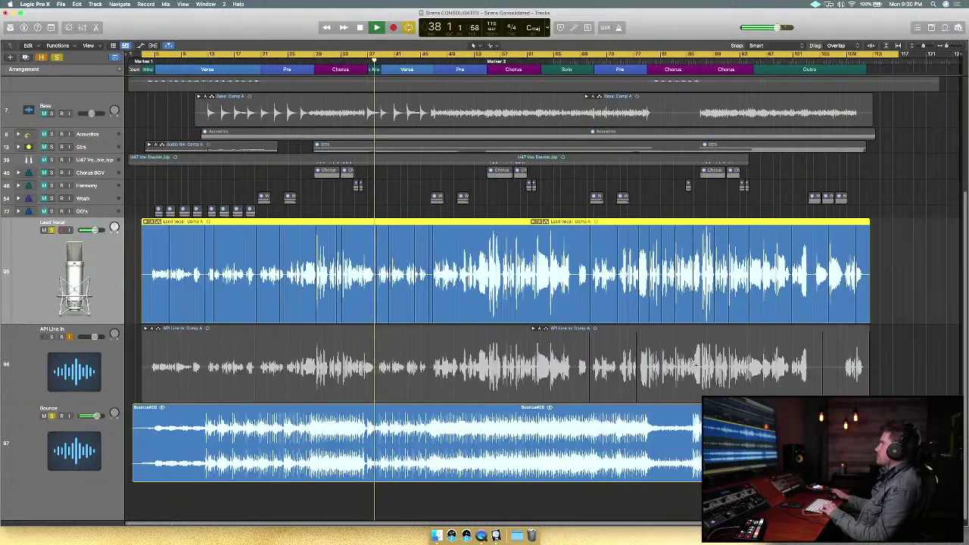
drag(925, 46, 918, 46)
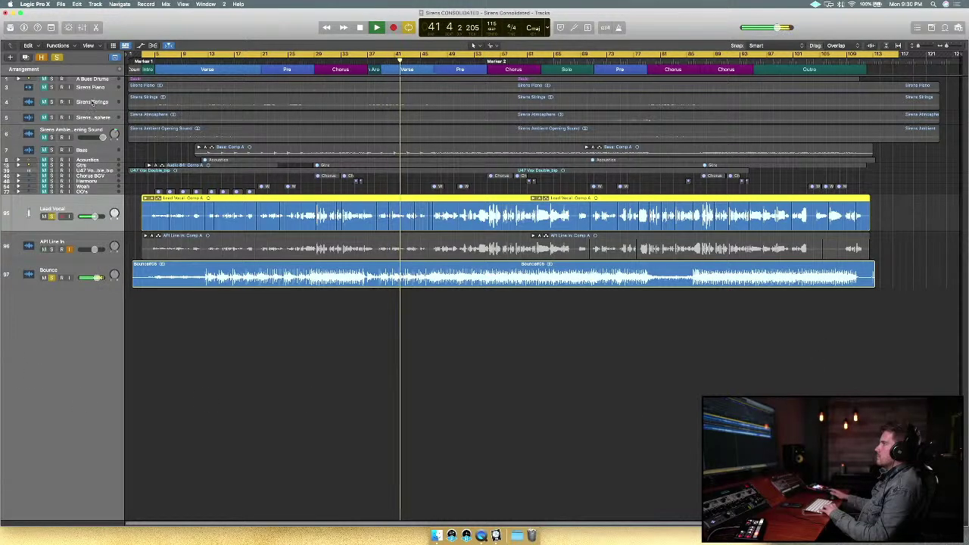
Expand the A Buss Drums, Acoustics, Chorus BGV and Gtrs stacks while listening to the comp through the end of the outro.
scroll(22, 81, up, 1)
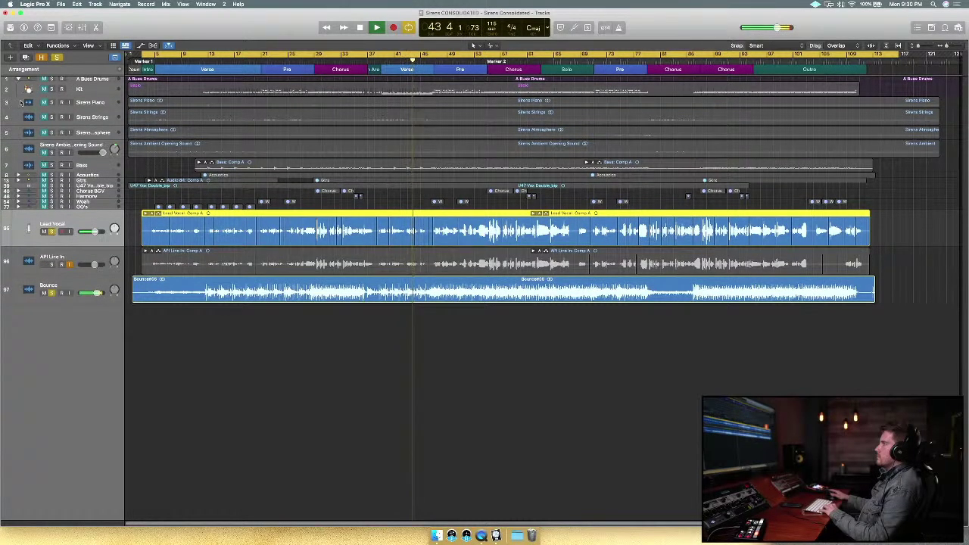
click(18, 175)
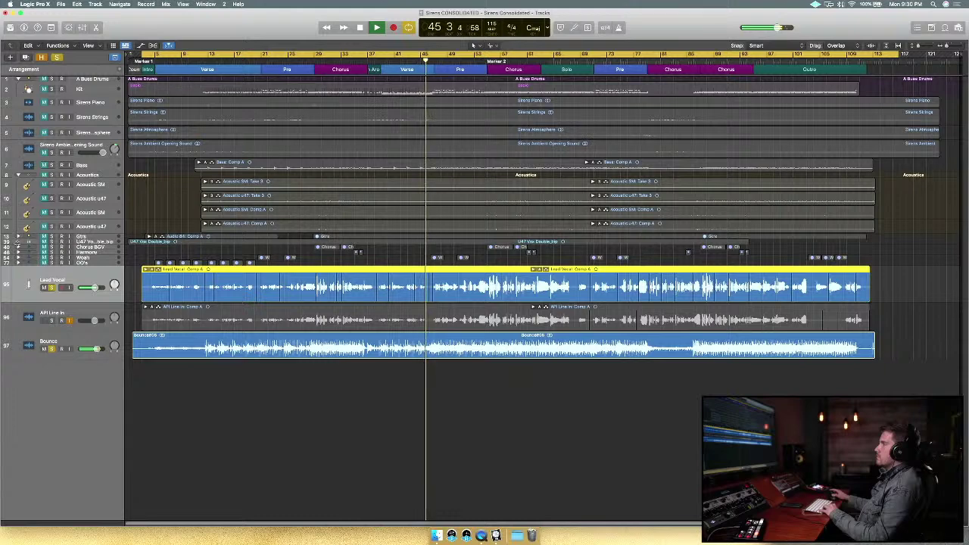
click(18, 246)
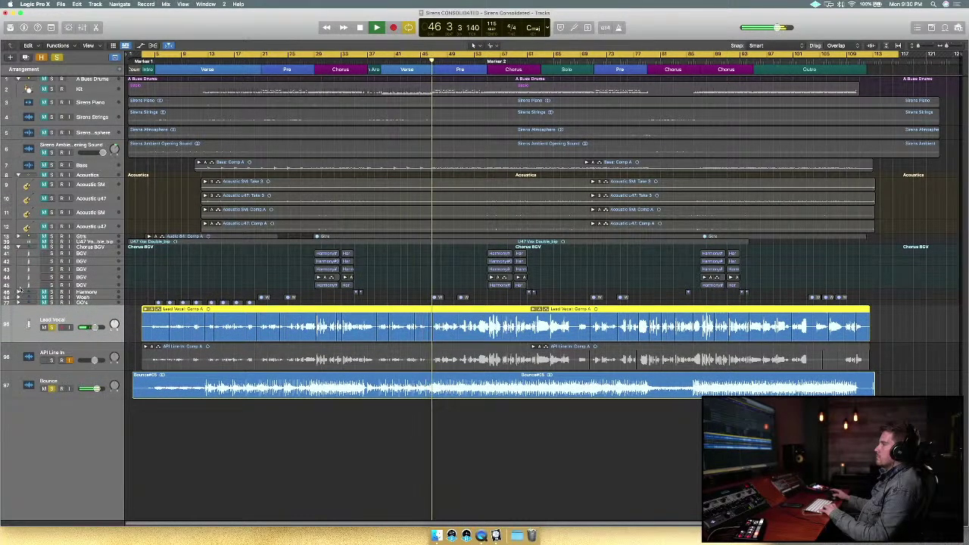
click(19, 237)
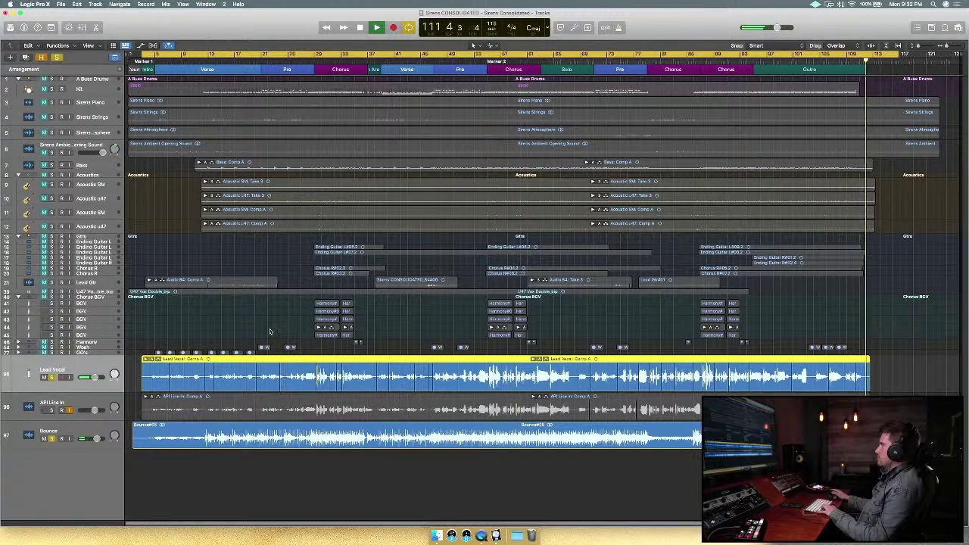
key(space)
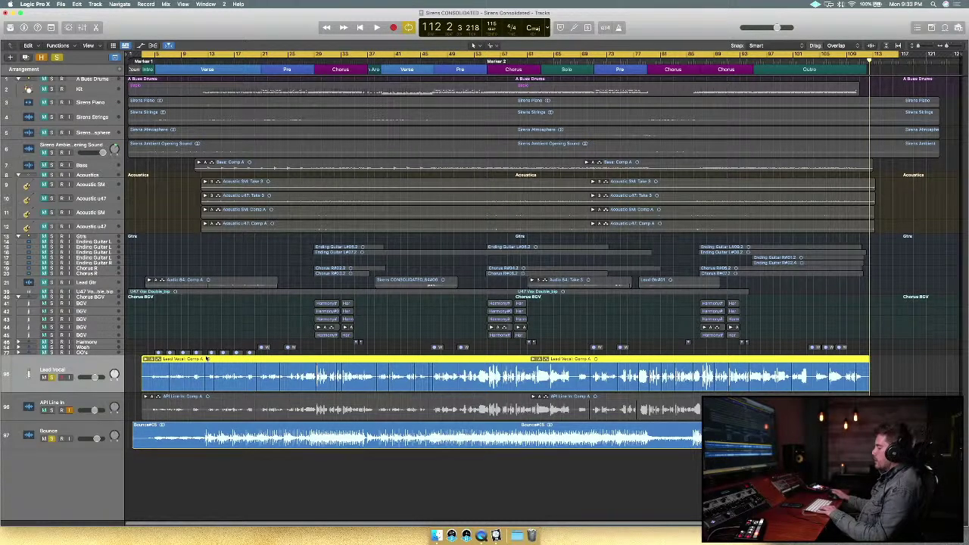
Show the mixer and collapse the Chorus BGV, Gtrs and Acoustics stacks.
key(x)
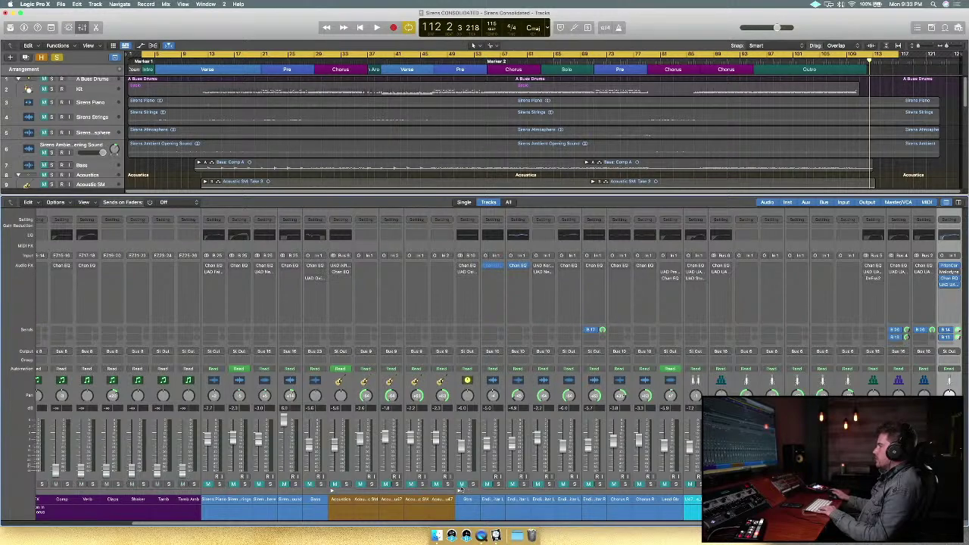
click(459, 491)
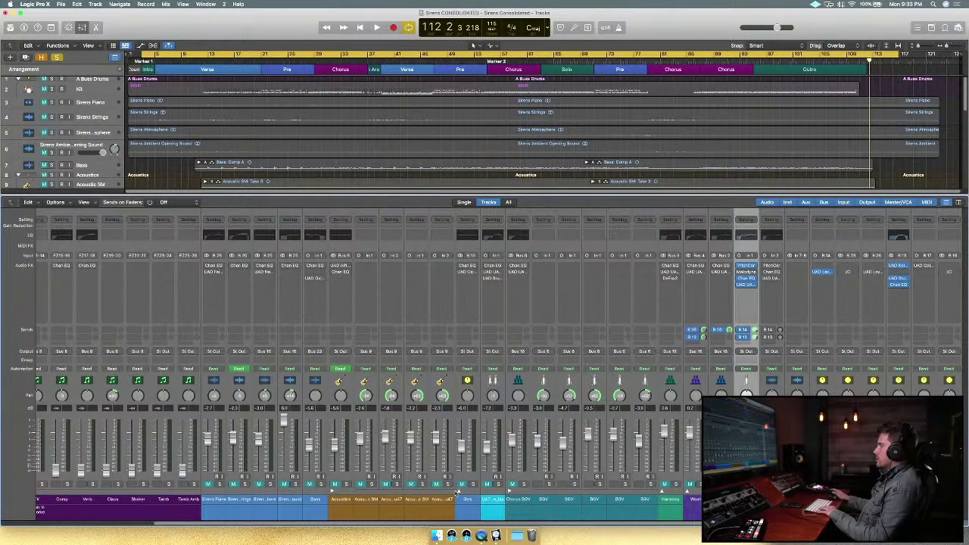
click(459, 492)
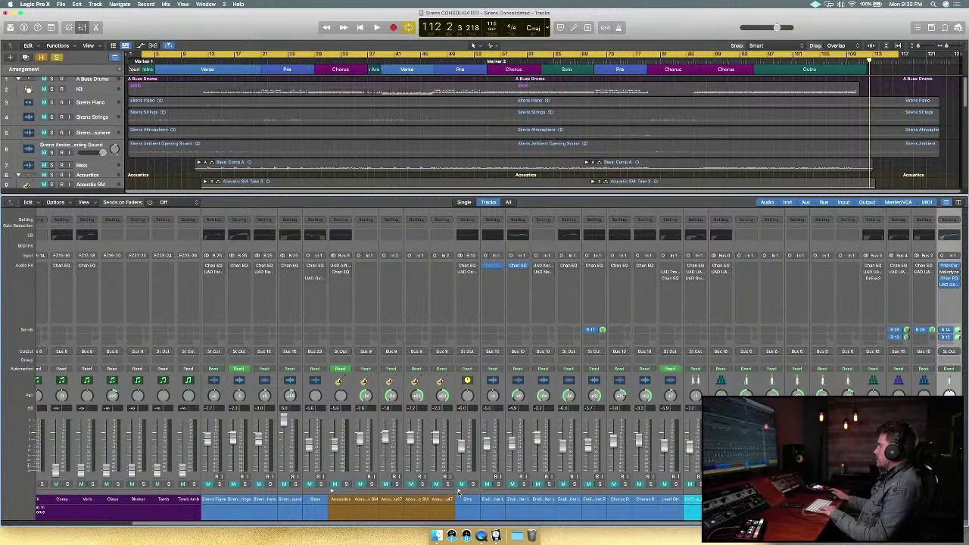
scroll(458, 492, right, 5)
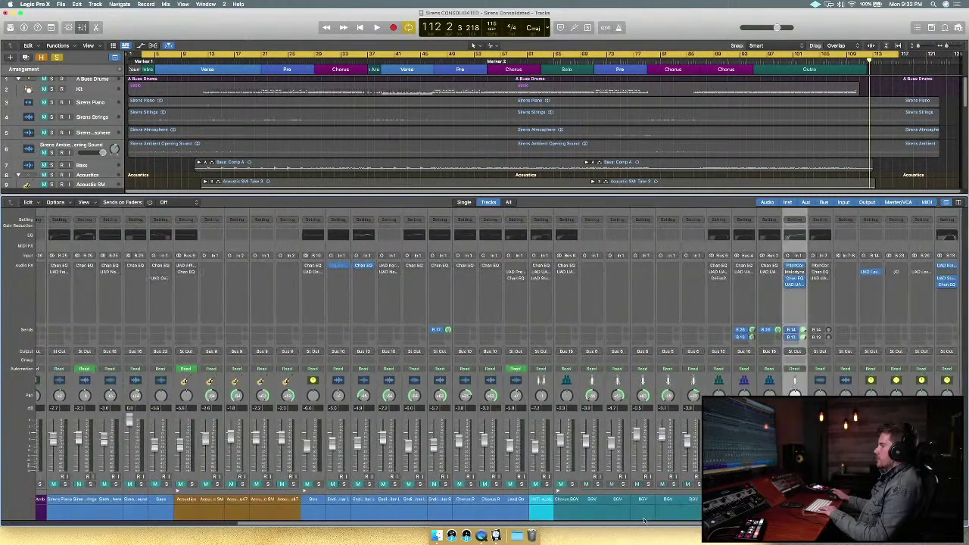
drag(699, 524, 687, 524)
click(611, 531)
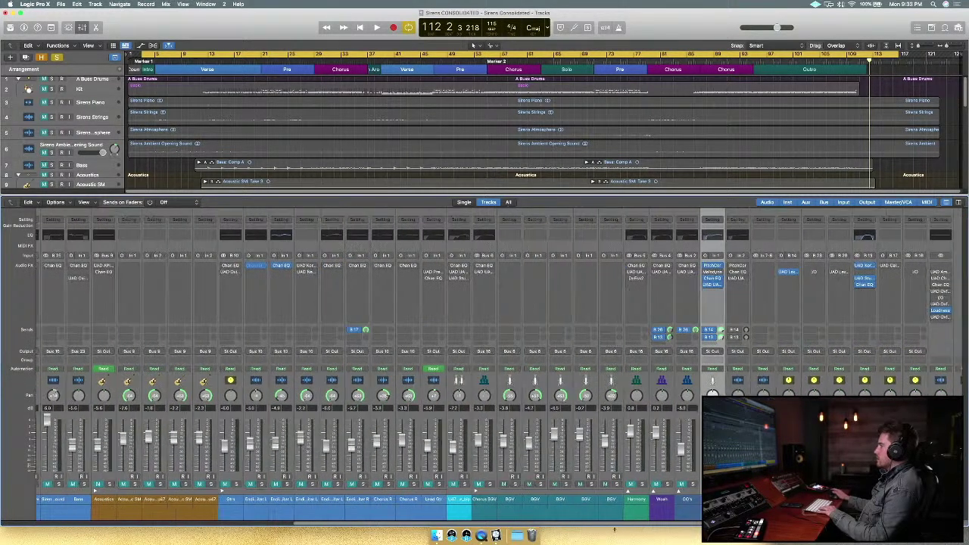
click(476, 491)
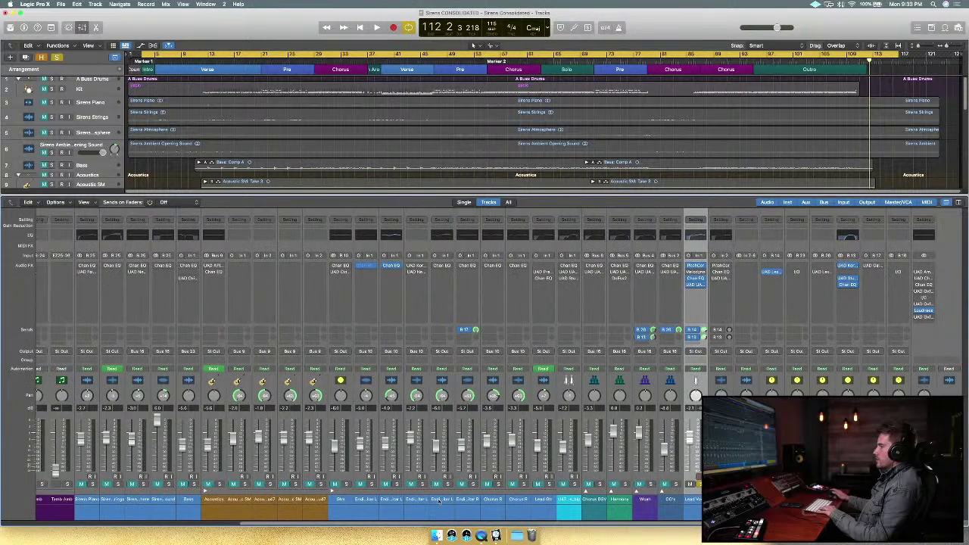
click(331, 492)
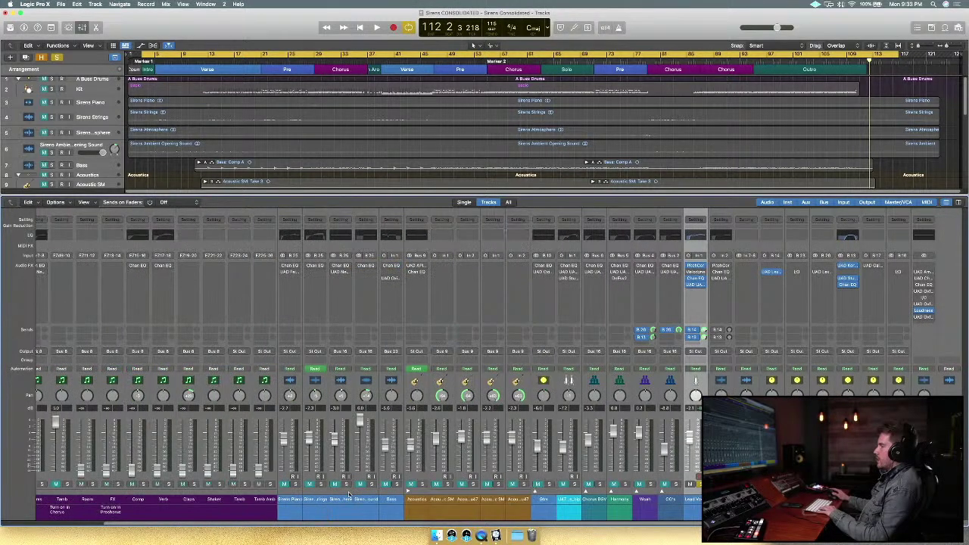
click(407, 492)
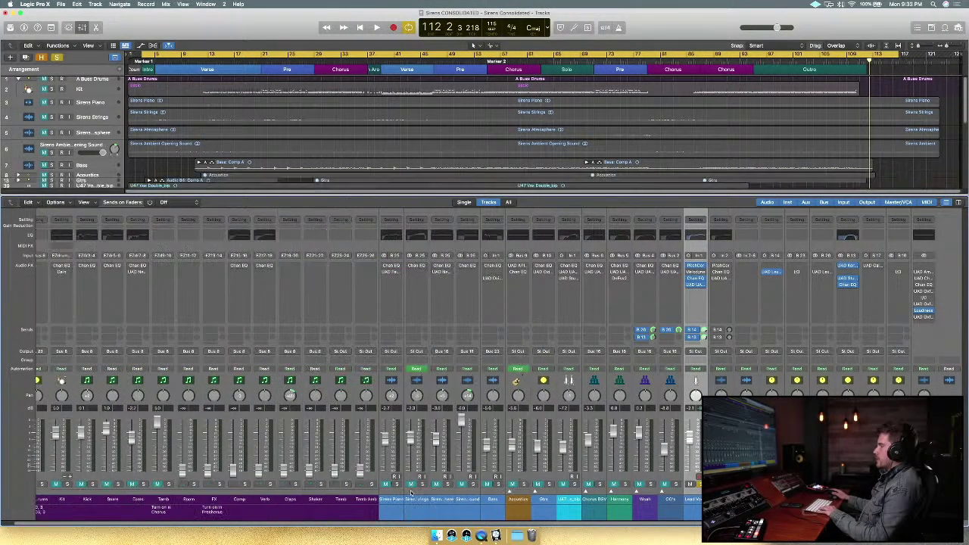
drag(239, 524, 141, 524)
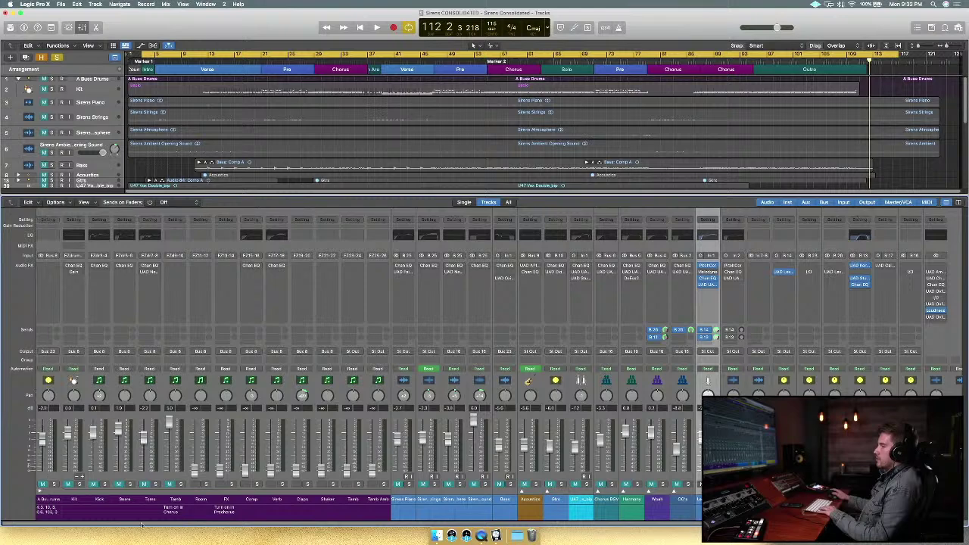
Collapse the A Buss Drums stack and examine the Loudness Meter on the Stereo Out channel, closing it when done.
click(39, 492)
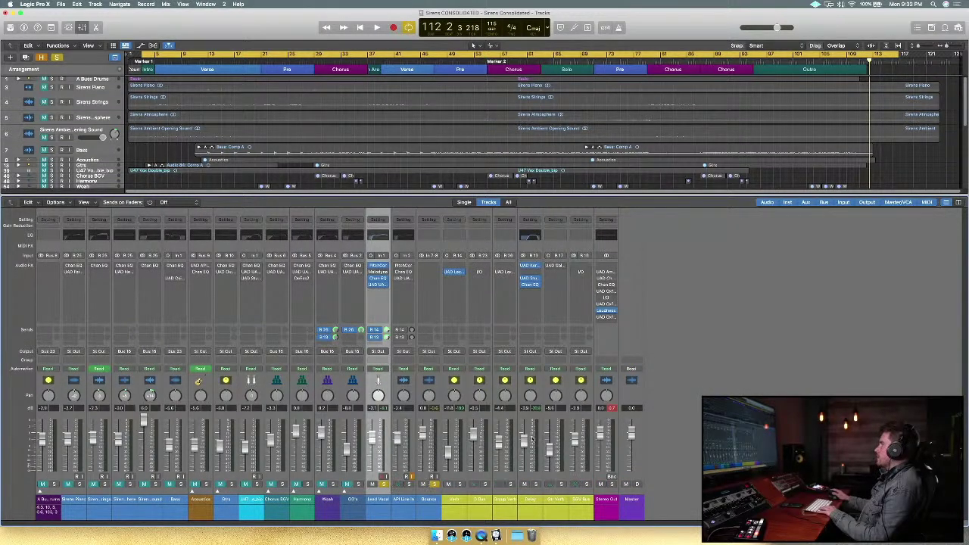
mouse_move(606, 310)
click(606, 311)
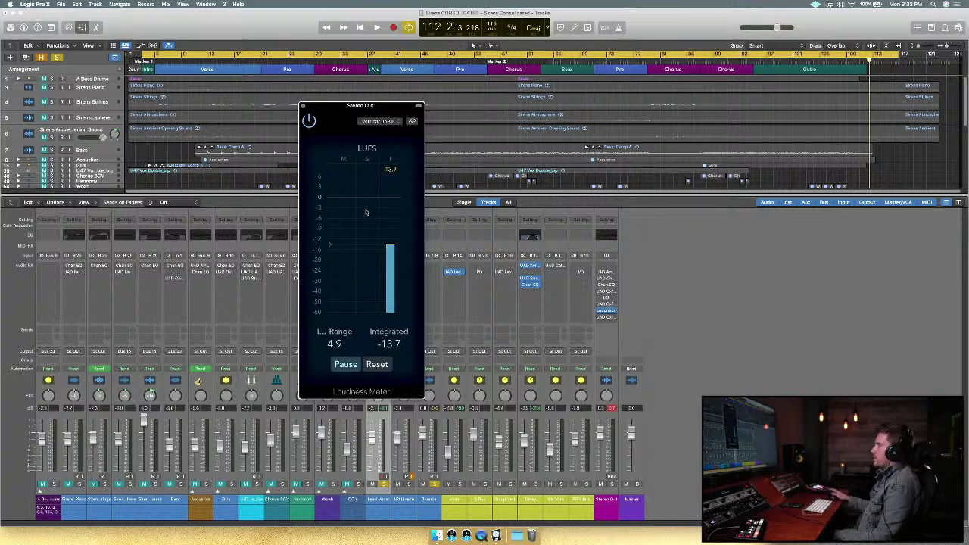
drag(370, 245, 367, 228)
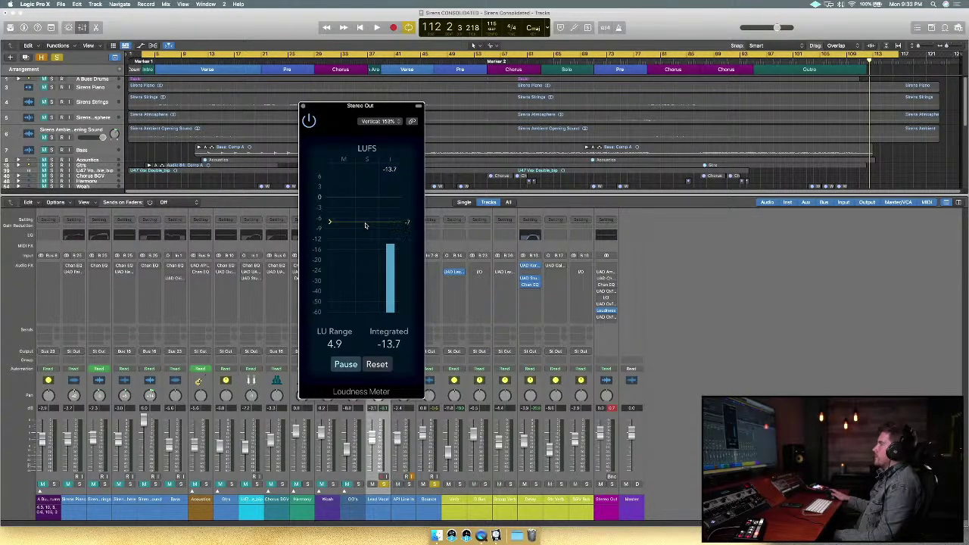
mouse_move(364, 229)
mouse_down()
mouse_move(364, 220)
mouse_move(359, 247)
mouse_up()
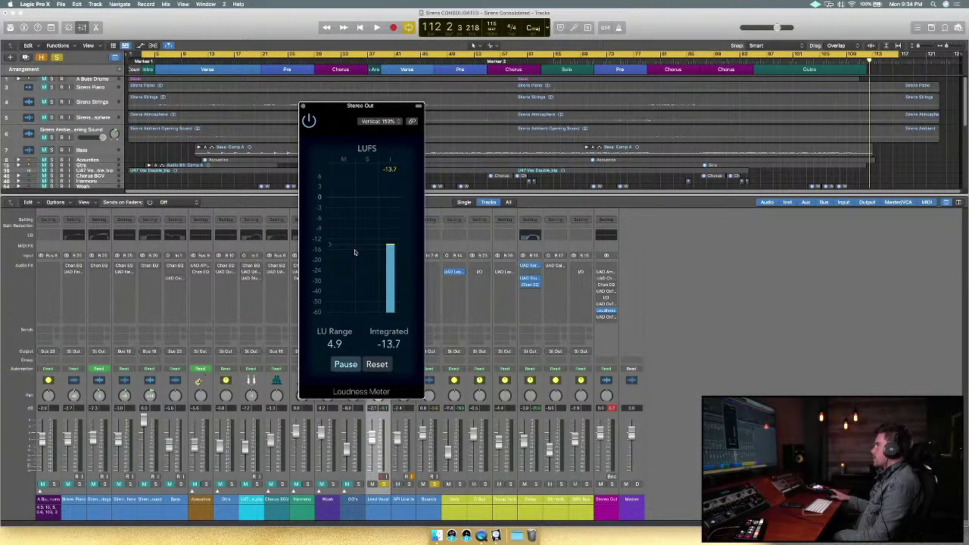
drag(358, 248, 355, 246)
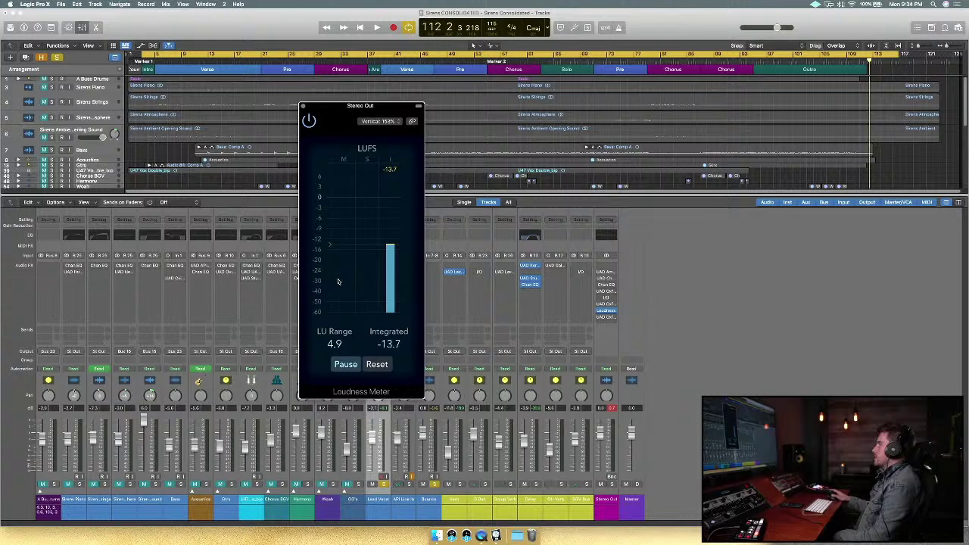
mouse_move(379, 248)
mouse_down()
mouse_move(382, 236)
mouse_move(379, 256)
mouse_move(371, 246)
mouse_up()
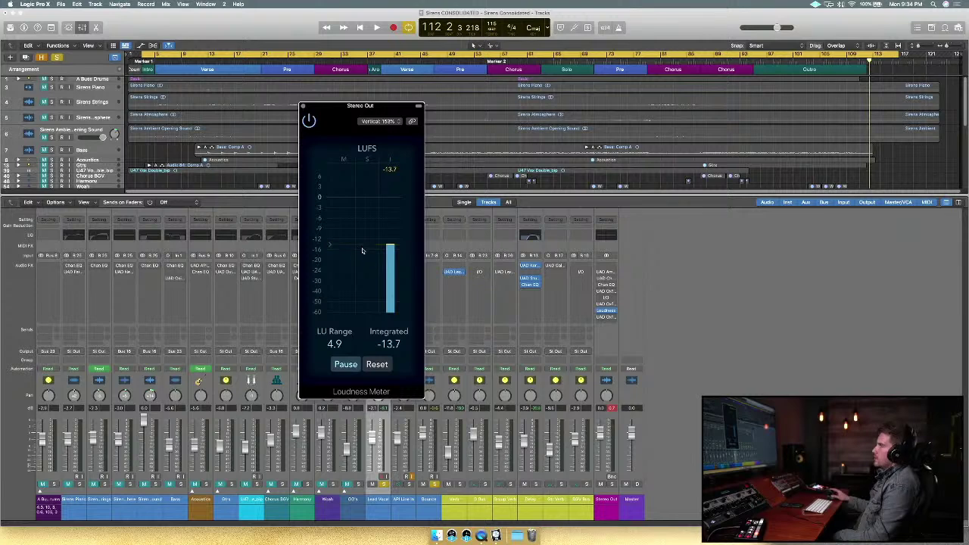
click(304, 106)
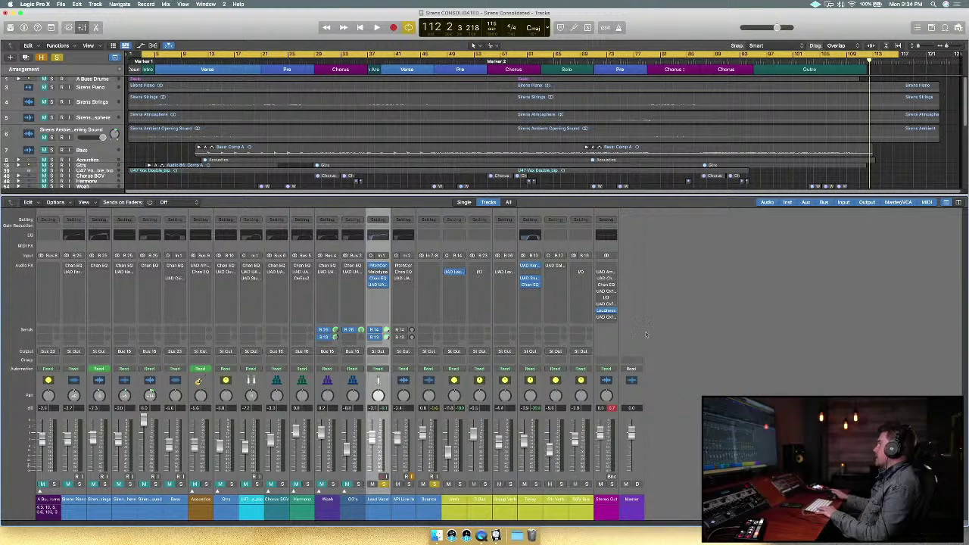
Inspect the Oxford Limiter, Chandler Limited Curve Bender and Ampex ATR-102 plug-ins on the Stereo Out channel.
click(607, 317)
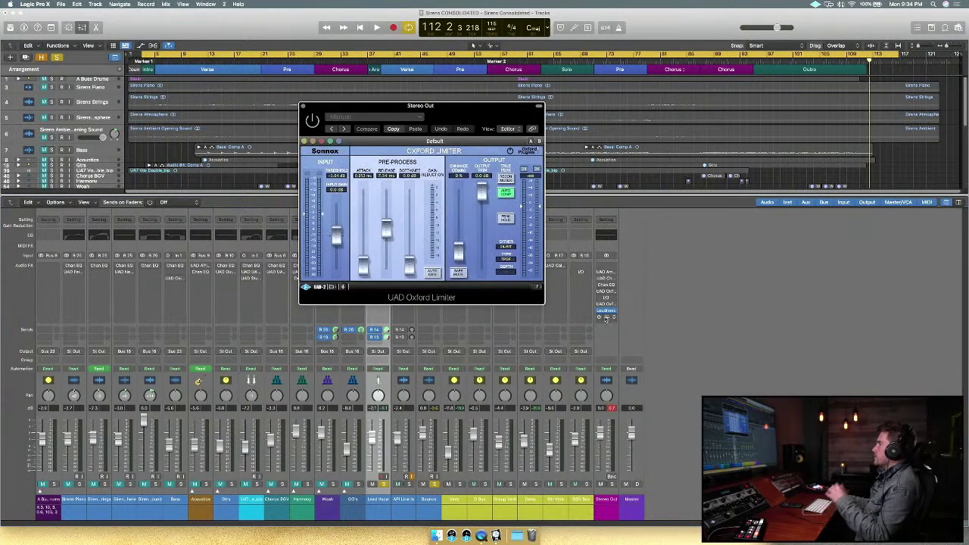
drag(479, 116, 847, 256)
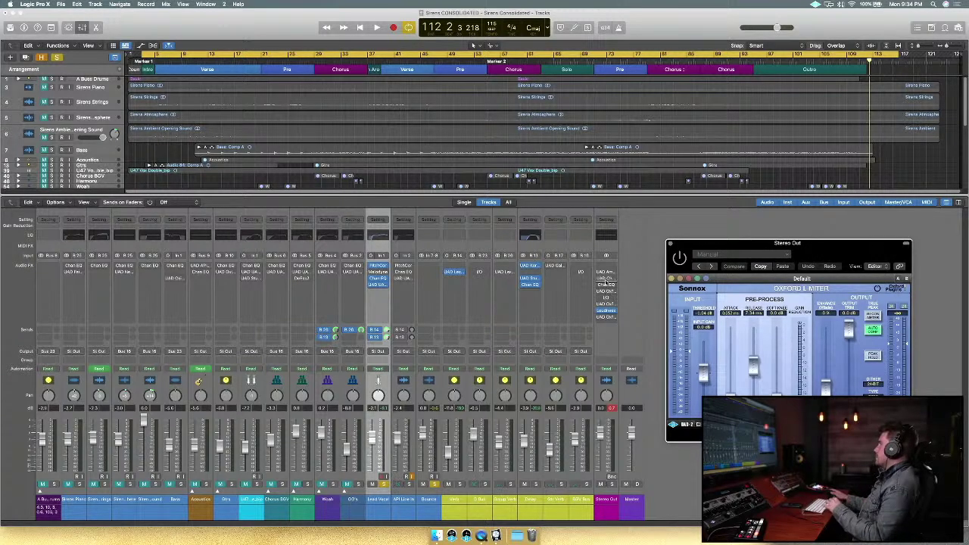
click(604, 279)
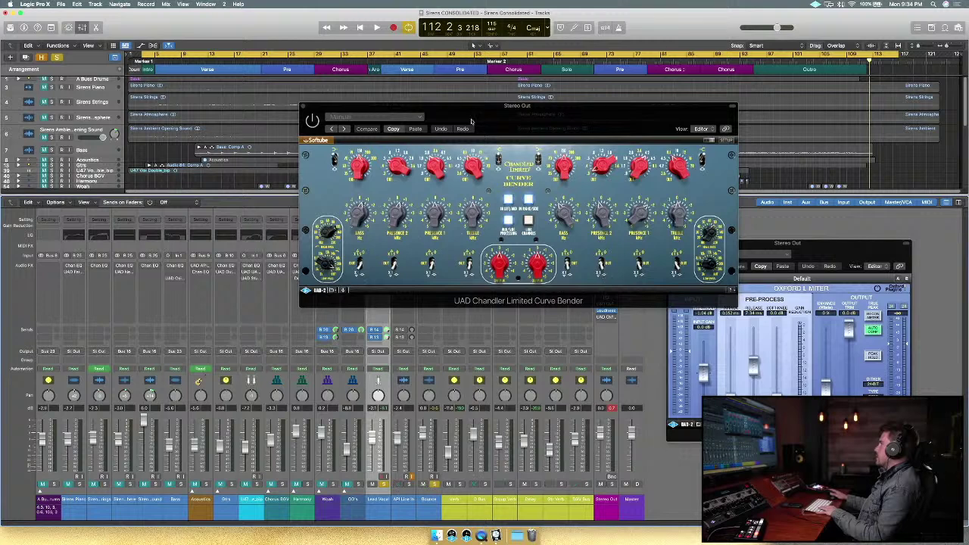
click(304, 107)
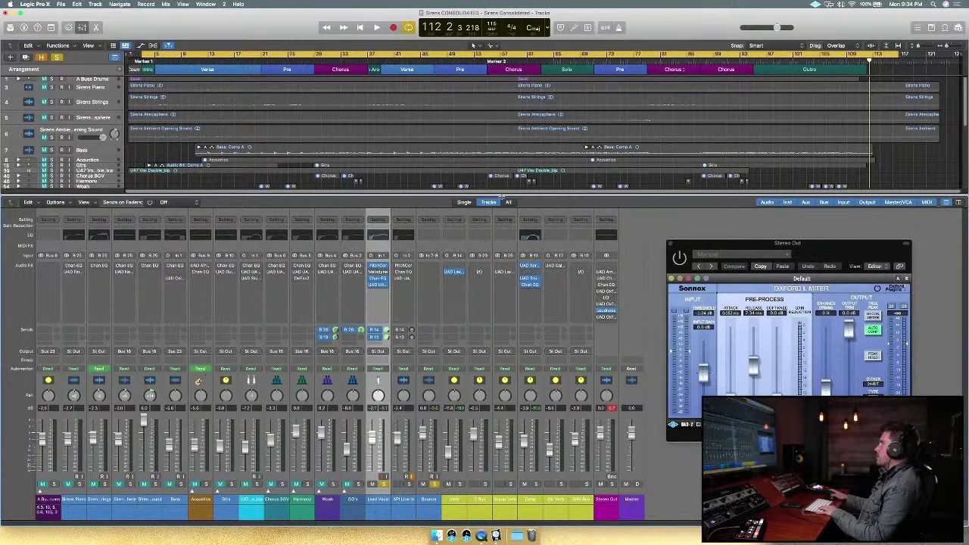
click(607, 271)
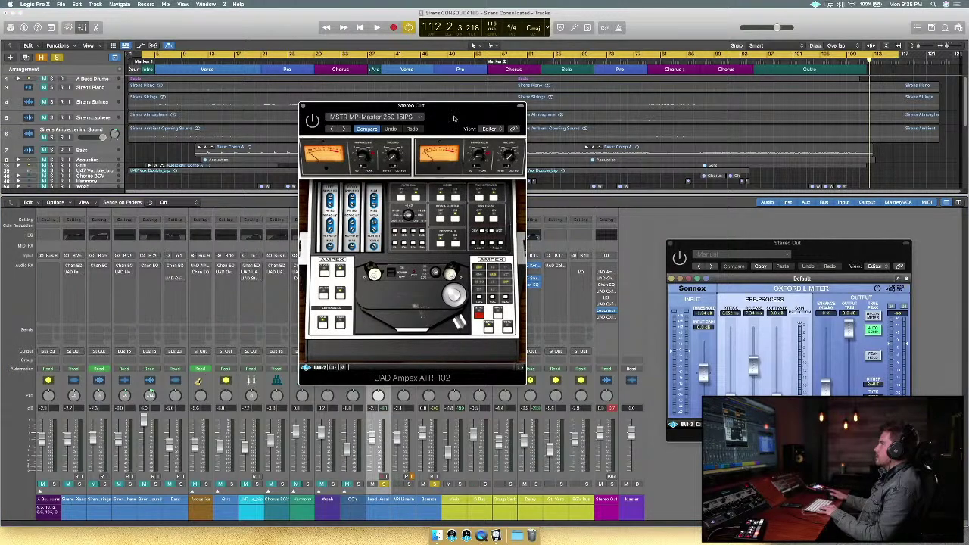
drag(454, 118, 500, 127)
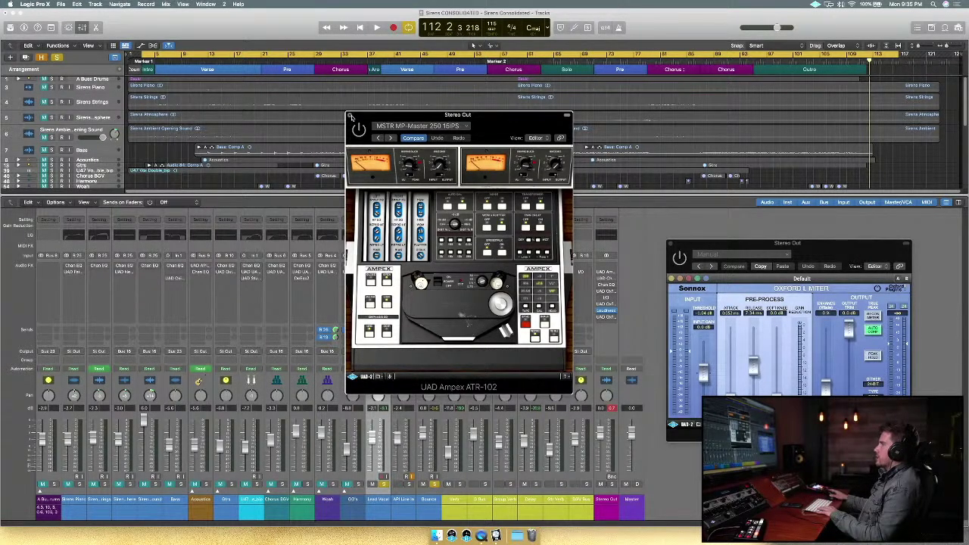
click(349, 116)
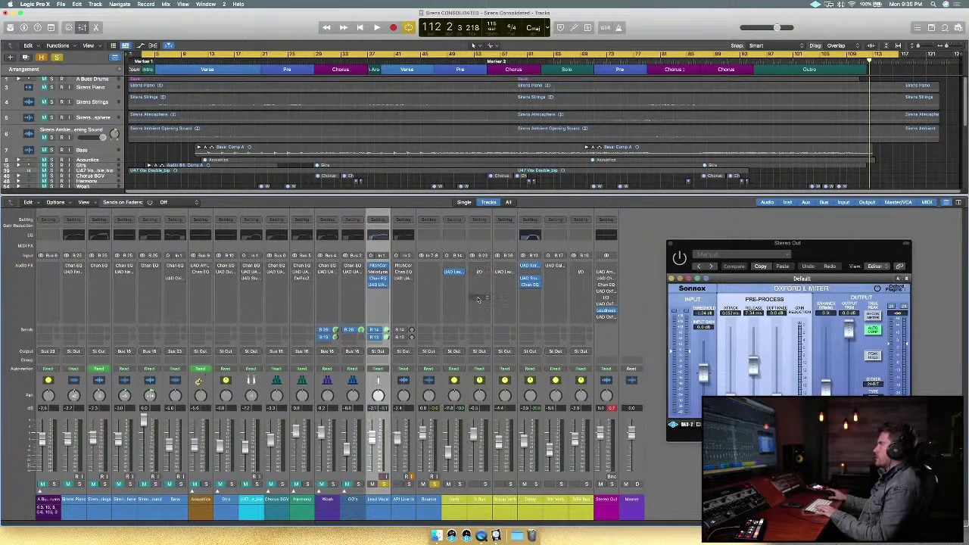
Look over the tracks from the instruments down to the vocal and bounce, and close the Oxford Limiter window.
scroll(431, 168, down, 10)
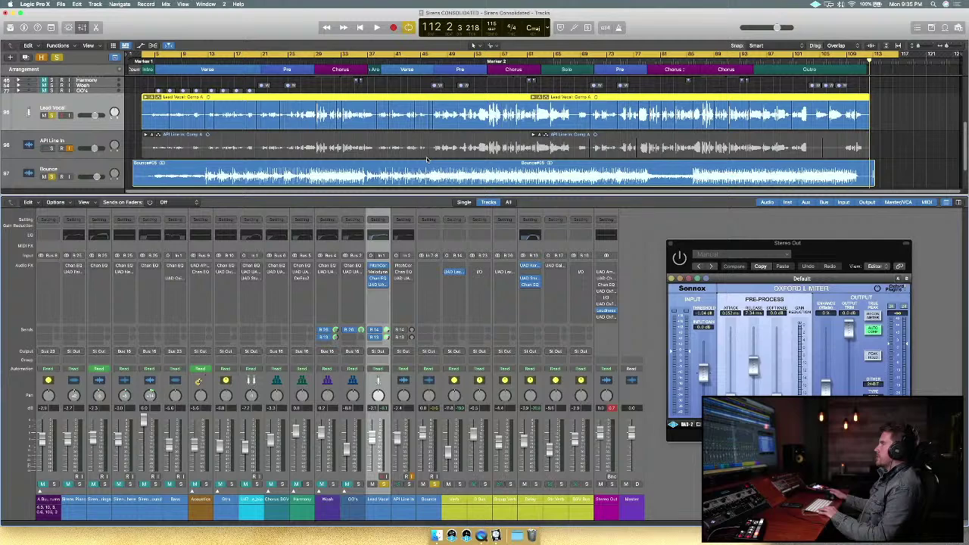
scroll(427, 160, up, 3)
scroll(427, 160, down, 4)
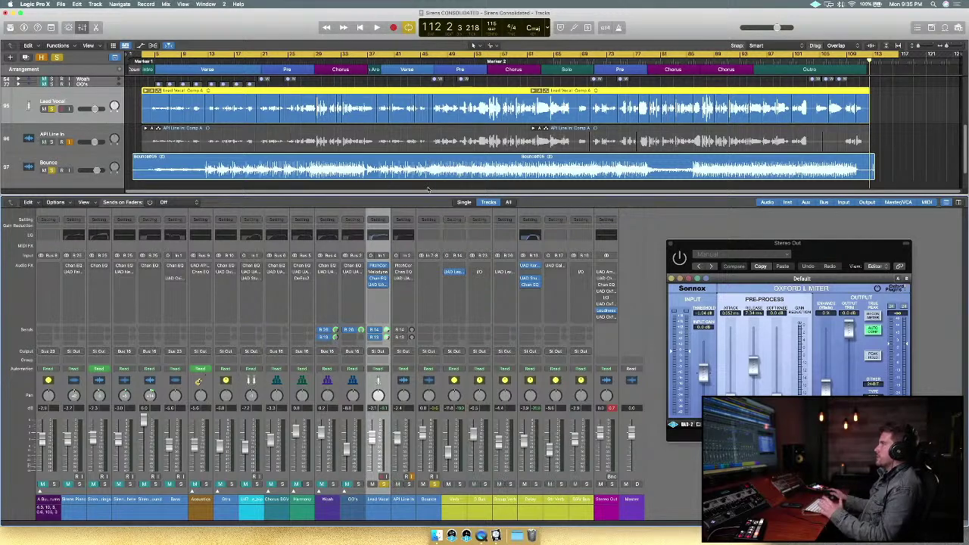
scroll(429, 188, up, 10)
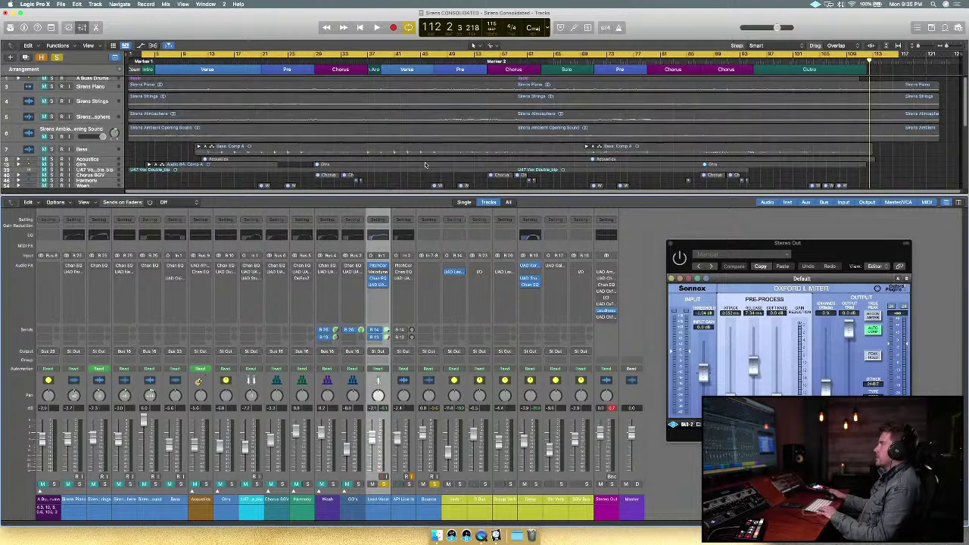
scroll(424, 170, down, 3)
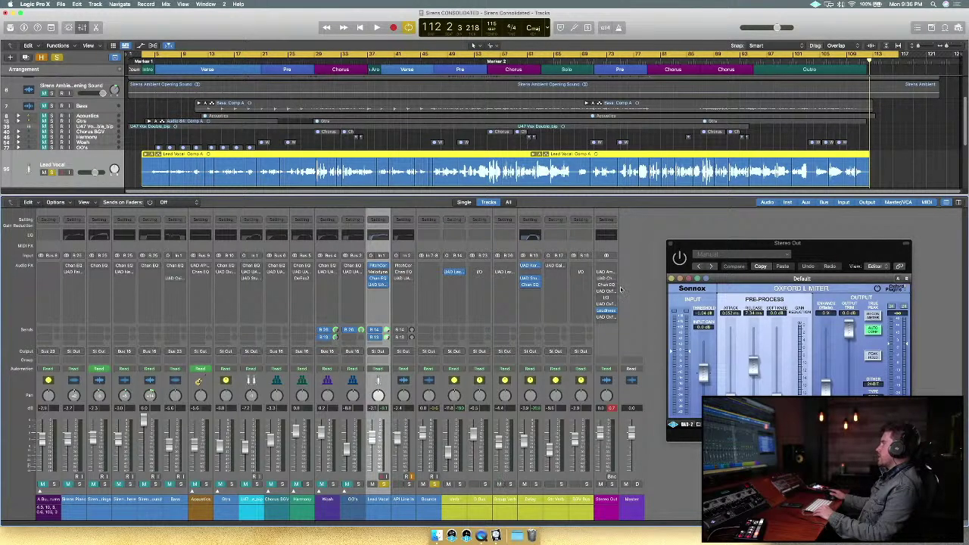
drag(836, 248, 778, 200)
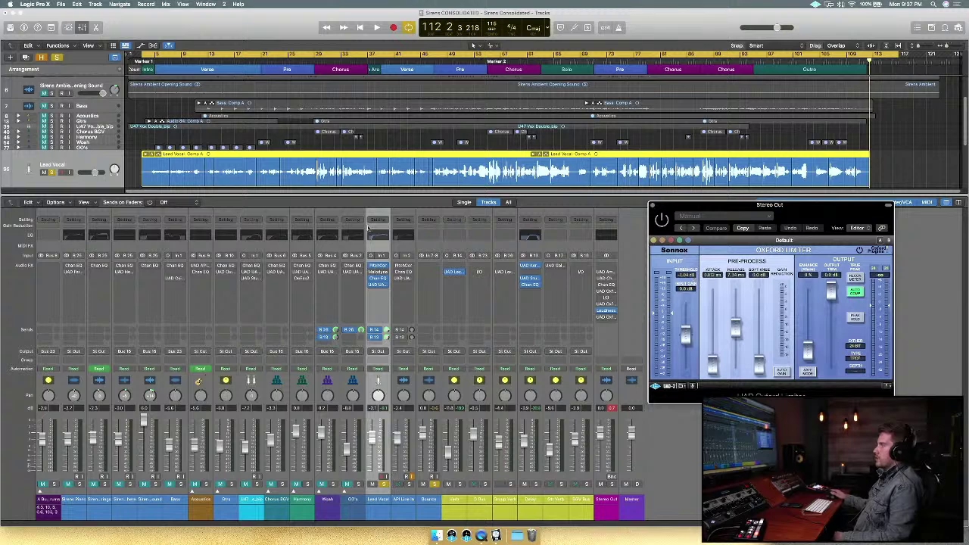
click(654, 206)
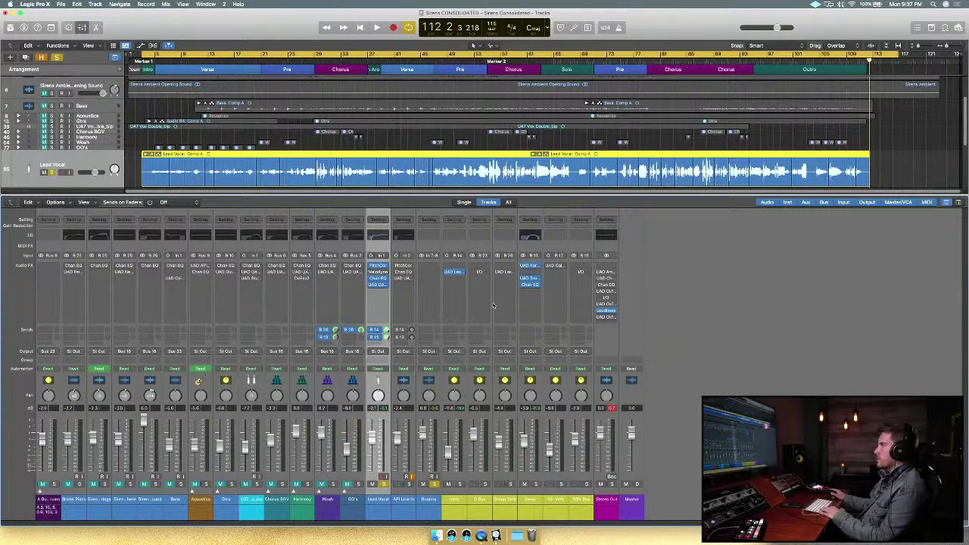
Open Melodyne on the Lead Vocal channel and set that channel's output to No Output.
scroll(308, 153, down, 3)
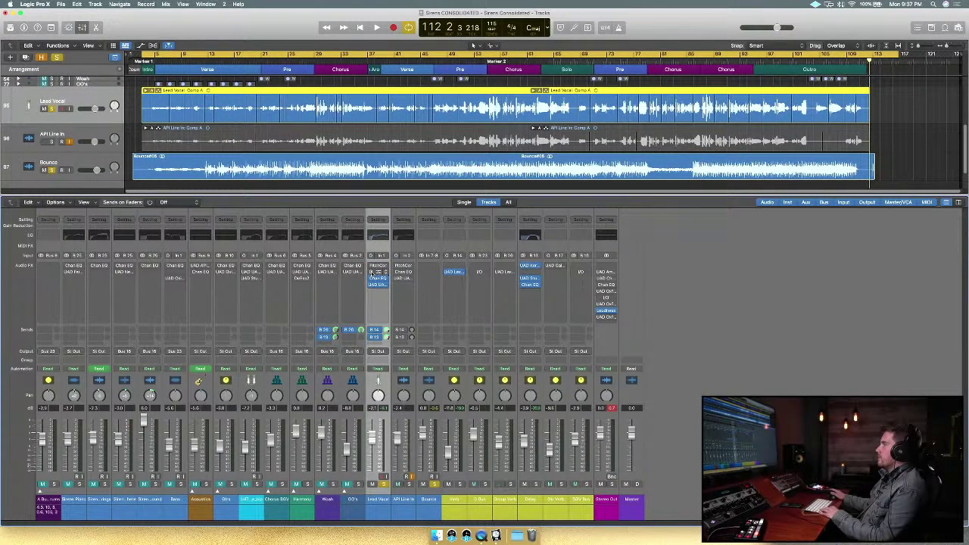
click(377, 274)
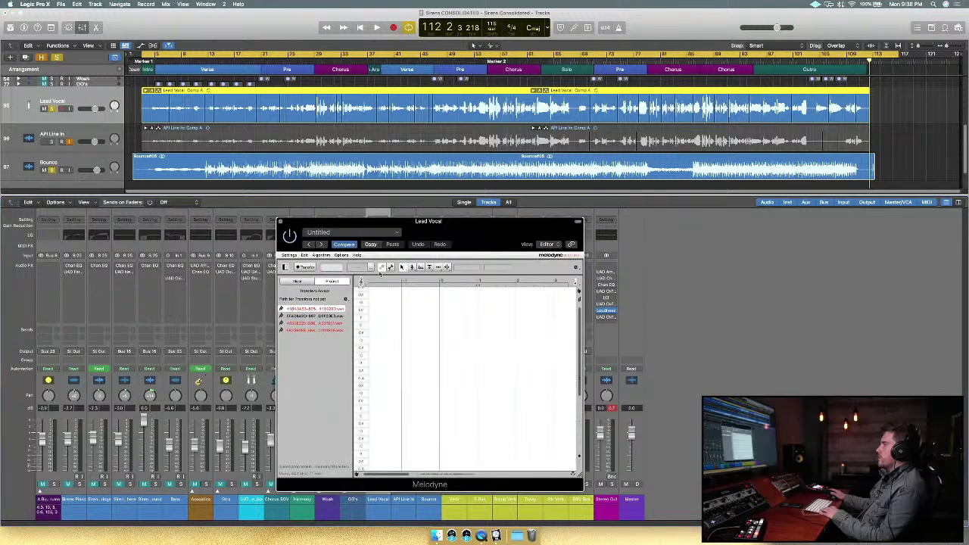
drag(466, 235, 801, 205)
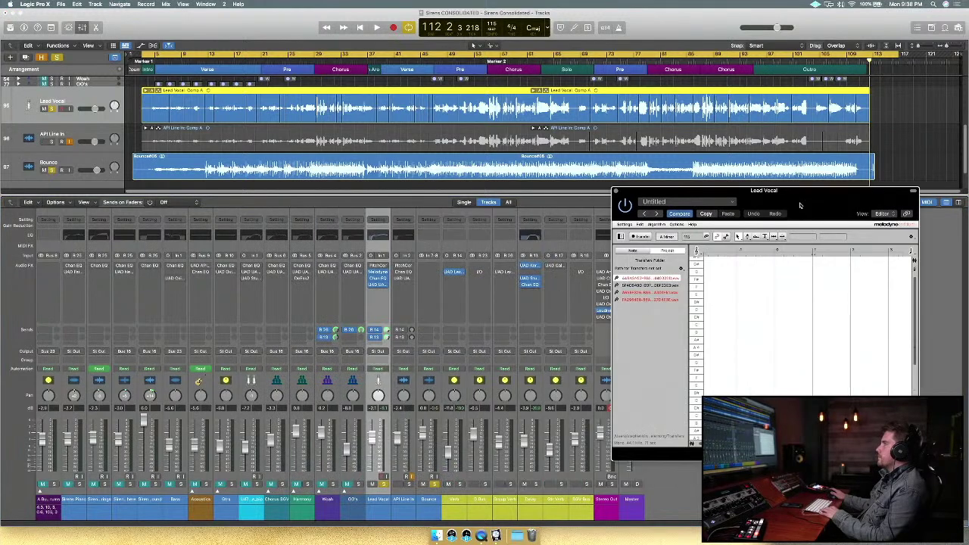
click(386, 351)
mouse_move(389, 372)
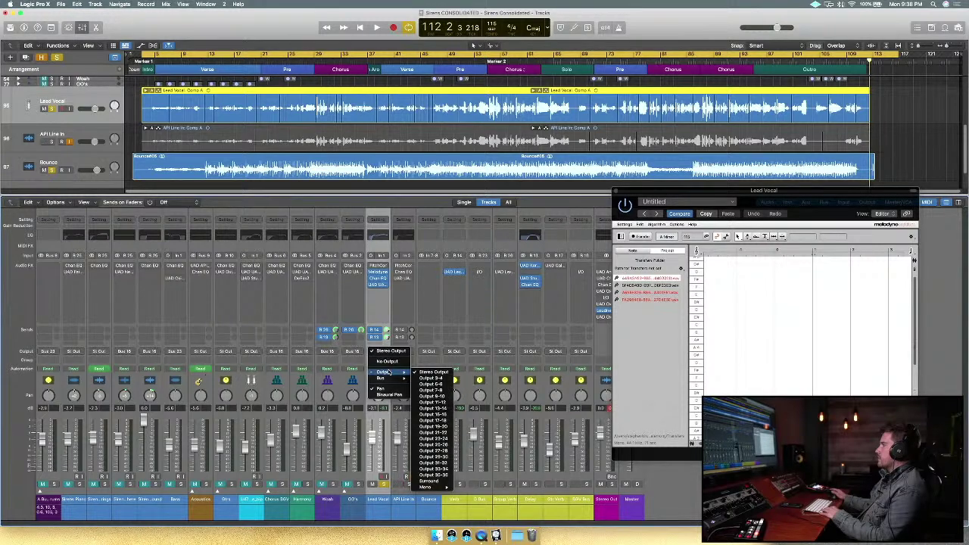
click(387, 361)
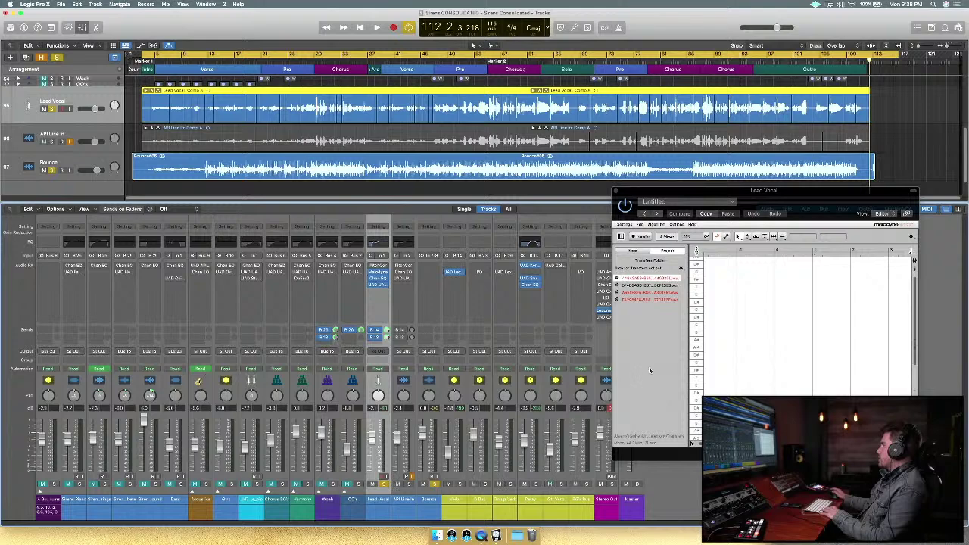
Enlarge the Melodyne window and delete all previously transferred notes from its editor.
drag(872, 202, 656, 210)
drag(695, 450, 927, 512)
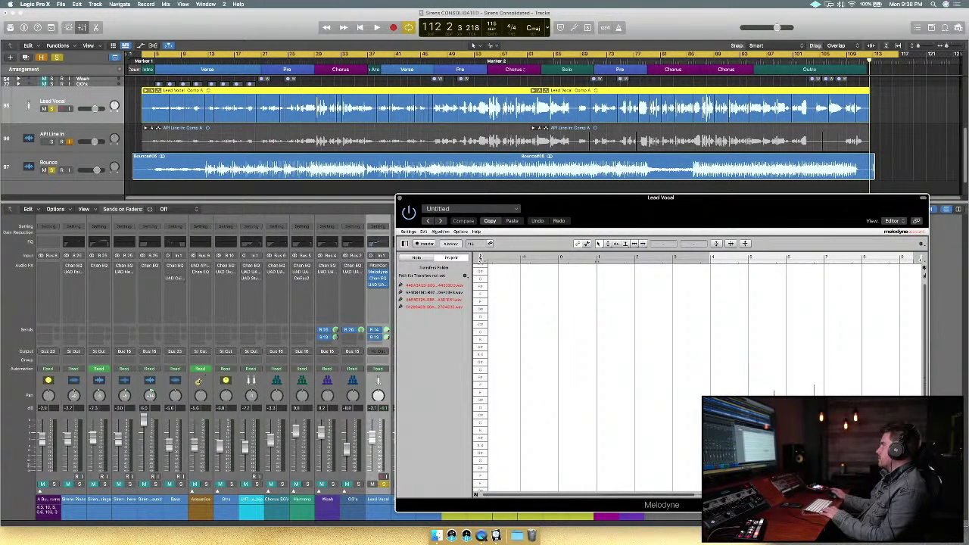
drag(756, 210, 745, 193)
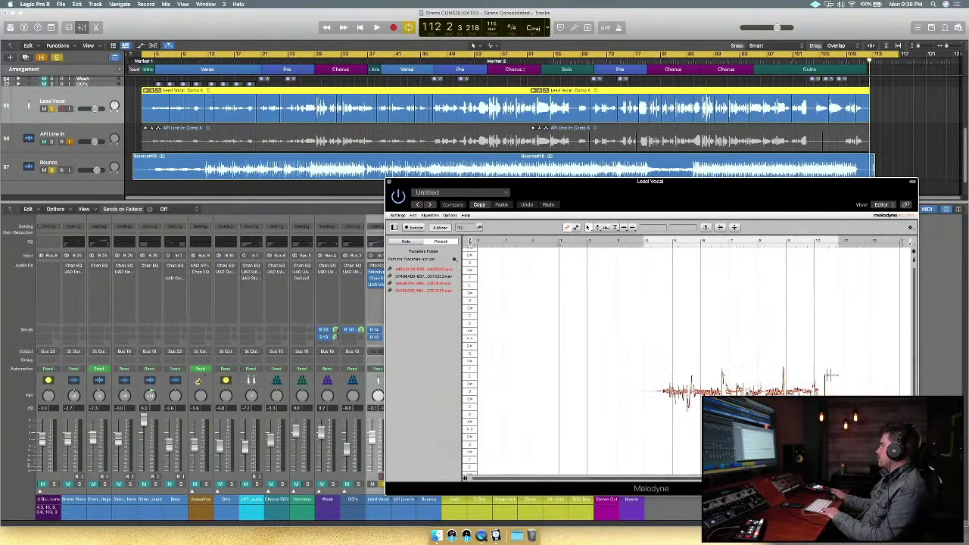
drag(827, 443, 484, 334)
key(Delete)
scroll(556, 365, down, 4)
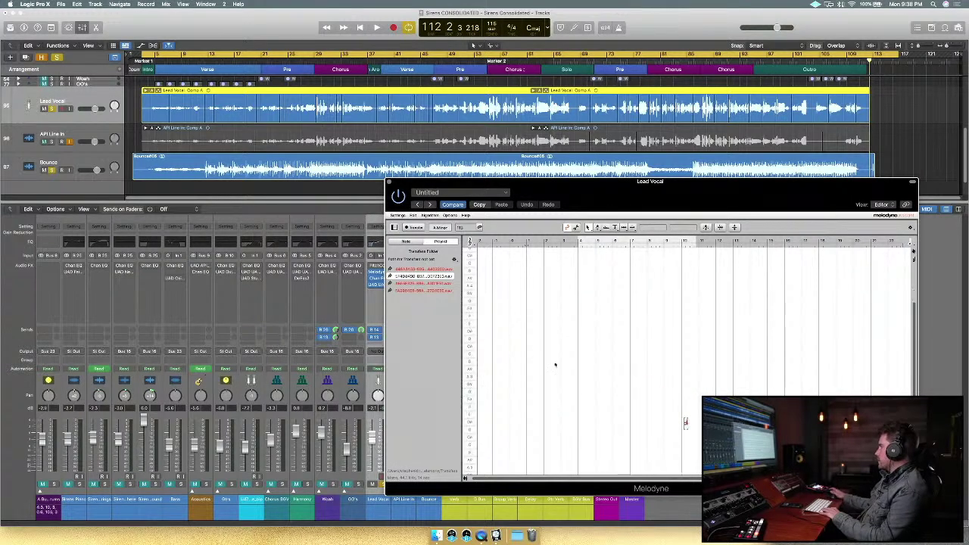
drag(702, 435, 636, 401)
key(Delete)
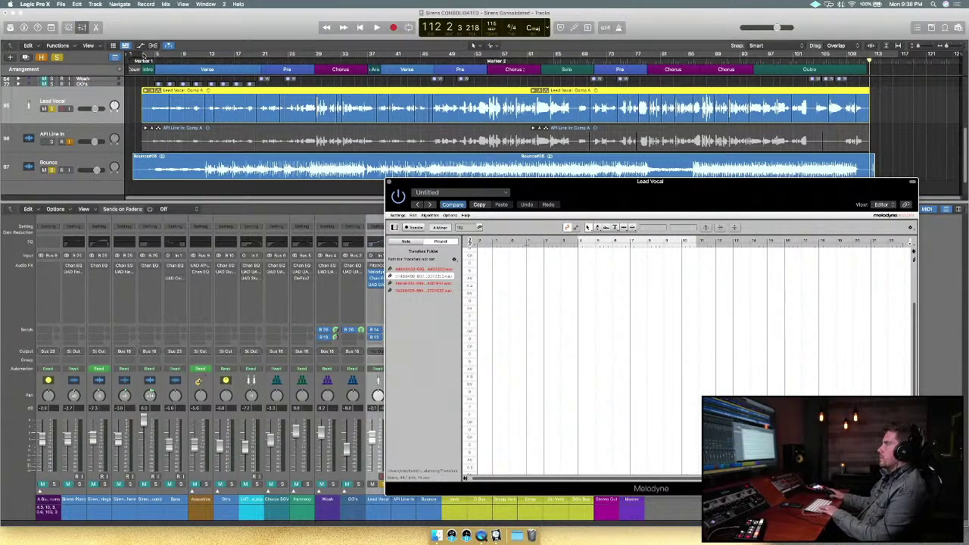
Place the playhead in bar 3 before the vocal starts, arm Melodyne's Transfer and start playback.
click(148, 60)
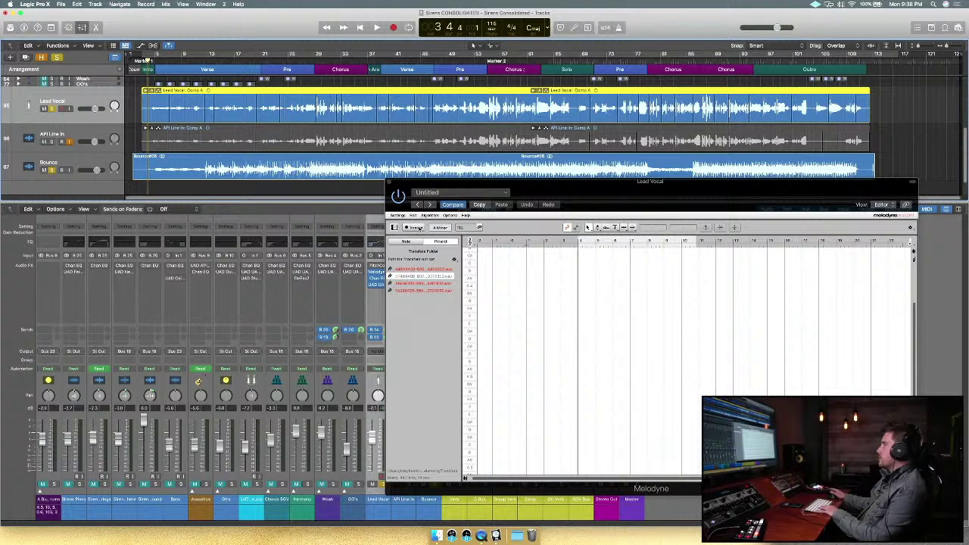
click(420, 228)
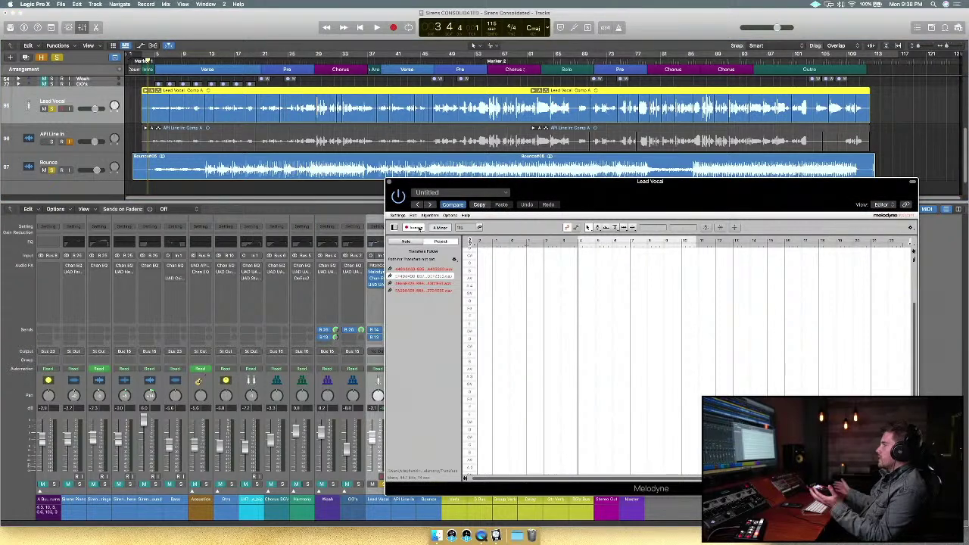
key(space)
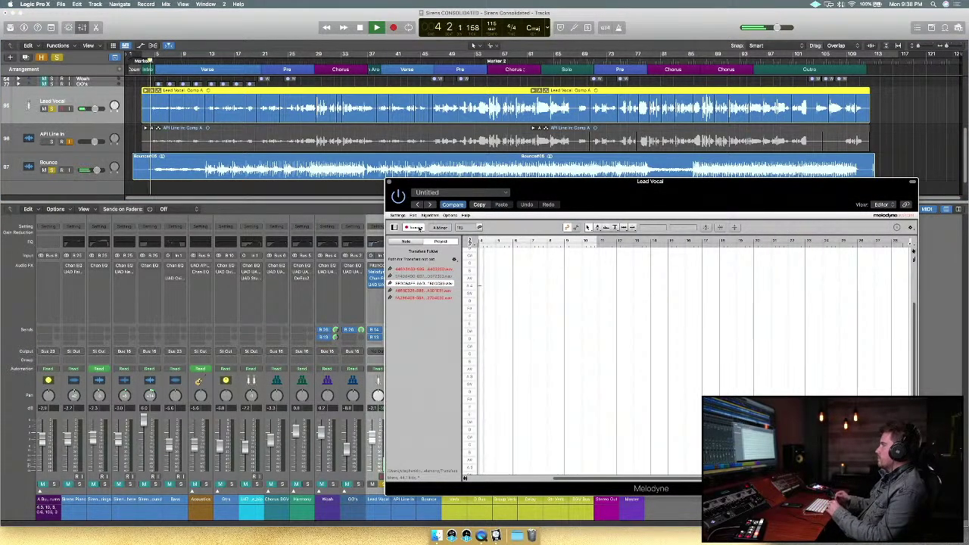
Unsolo the Bounce channel and mute the effects aux channels while the lead vocal transfers into Melodyne through bar 112.
drag(591, 181, 277, 4)
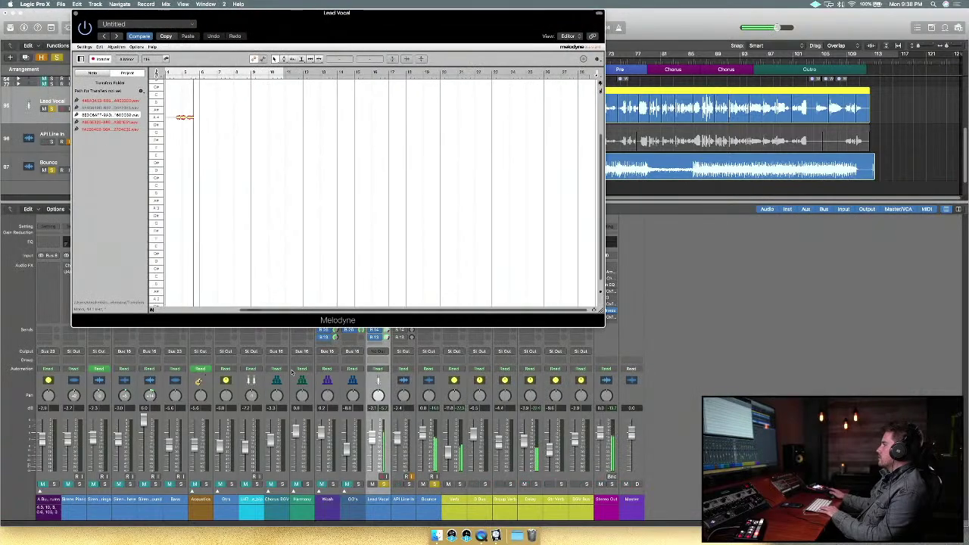
click(435, 485)
click(450, 485)
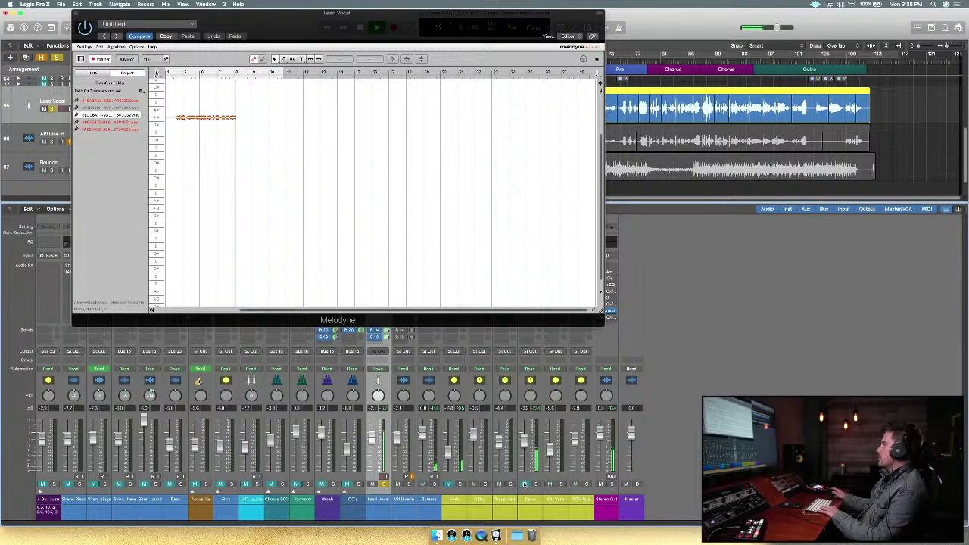
drag(491, 24, 786, 154)
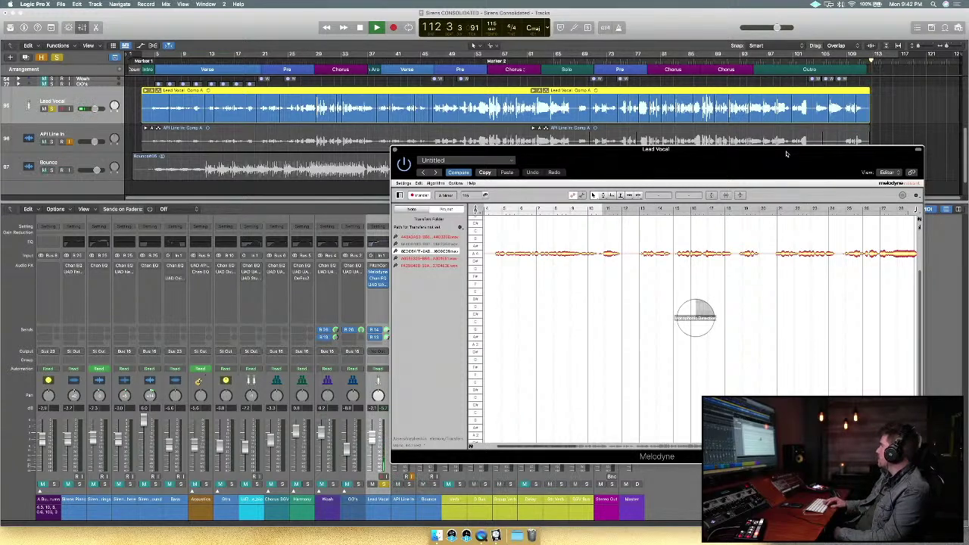
Stop the transfer playback and set an eight-bar cycle range over the vocal's opening phrases, from about bar 4 to bar 12.
key(space)
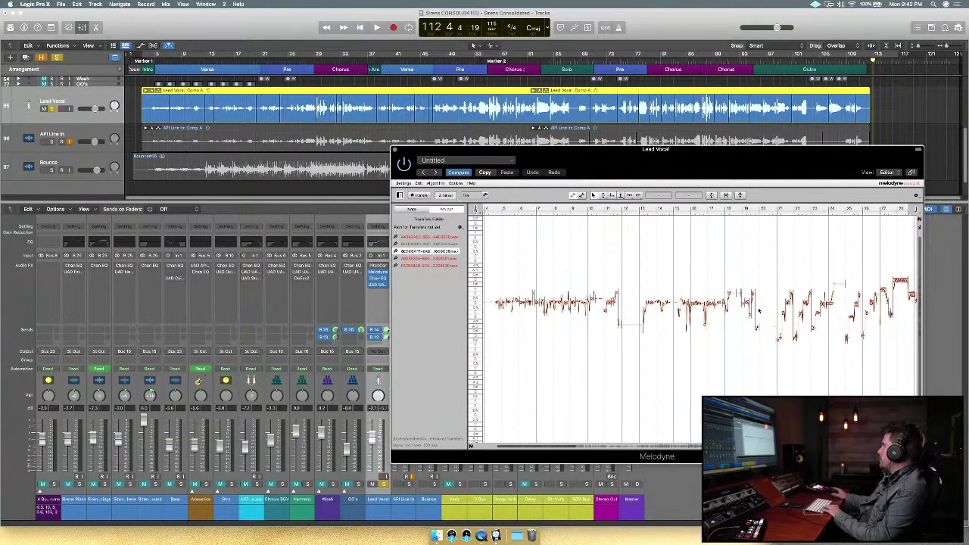
drag(558, 446, 680, 445)
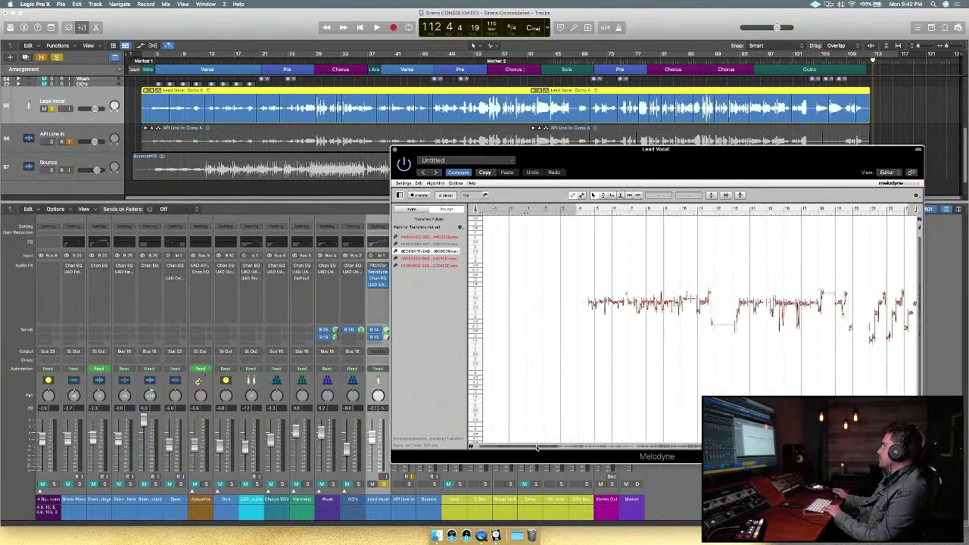
drag(552, 445, 561, 445)
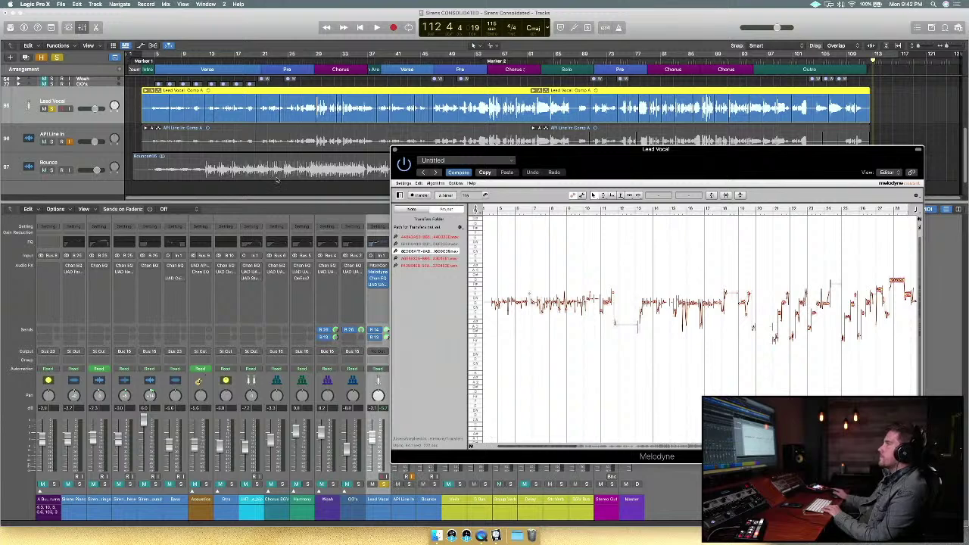
drag(146, 61, 202, 55)
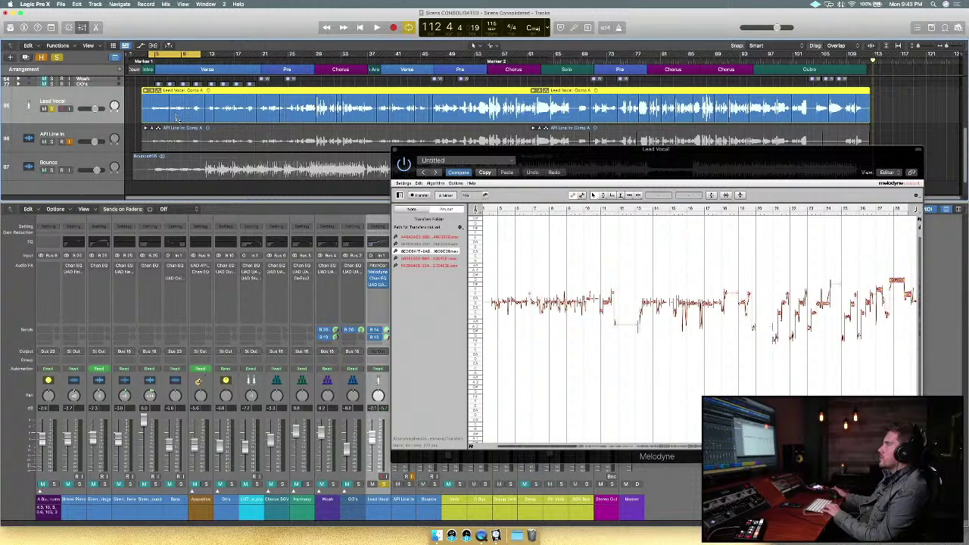
drag(573, 157, 619, 141)
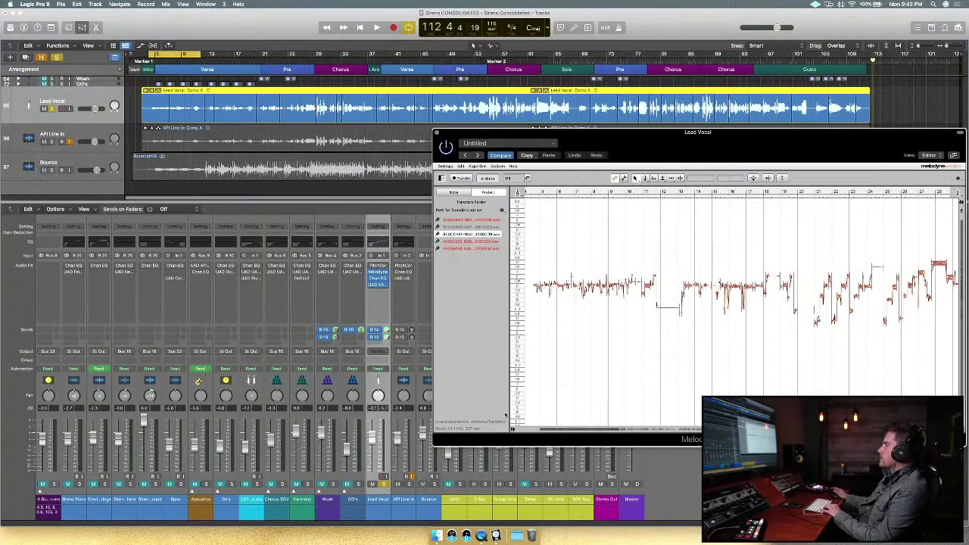
key(super+Right)
key(super+Right)
key(super+Right)
key(super+Right)
key(super+Right)
key(super+Right)
key(super+Right)
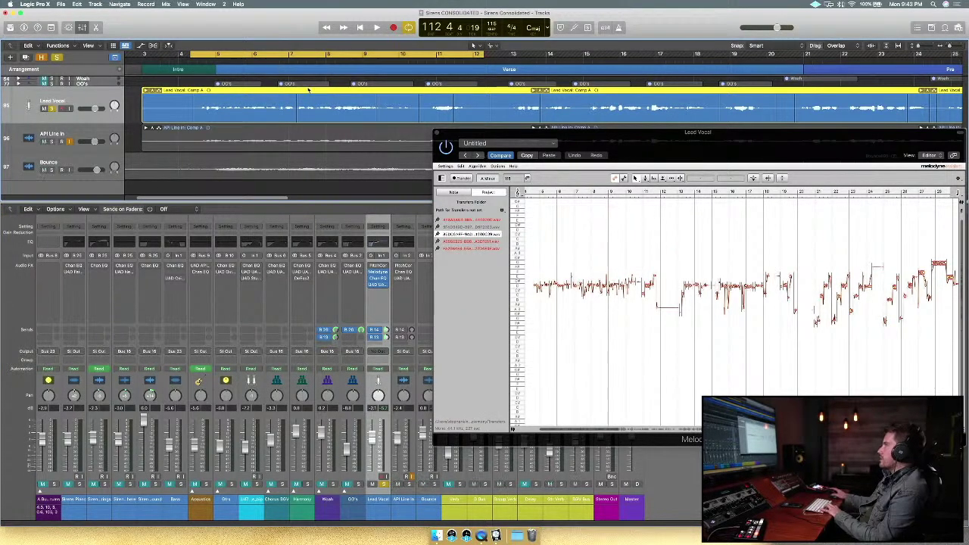
Raise the slightly flat note just before bar 5 in Melodyne closer to D.
drag(601, 135, 570, 122)
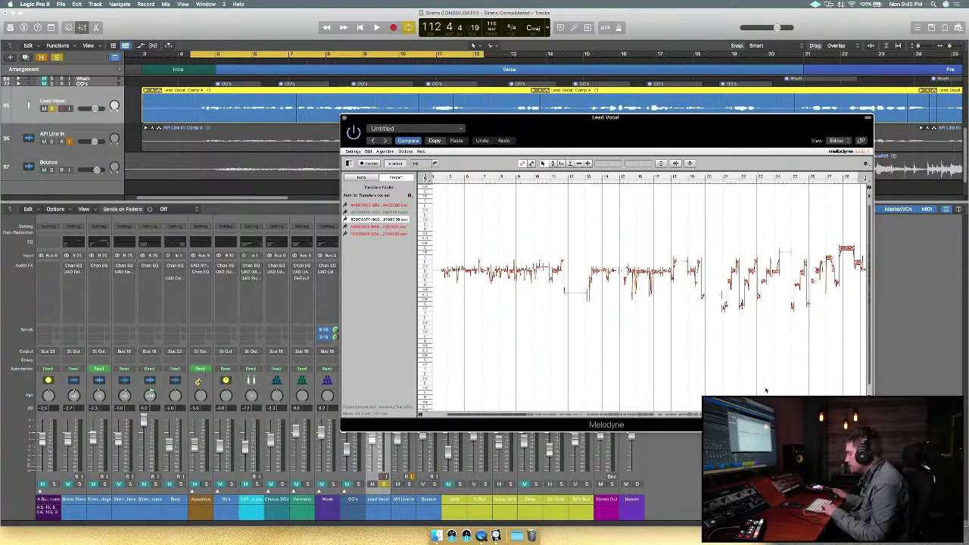
scroll(856, 284, up, 10)
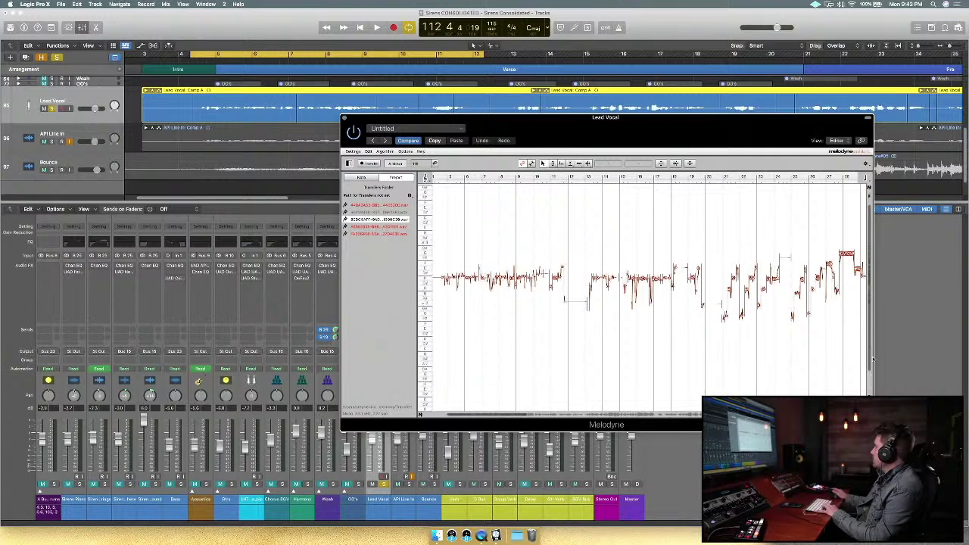
scroll(857, 285, down, 9)
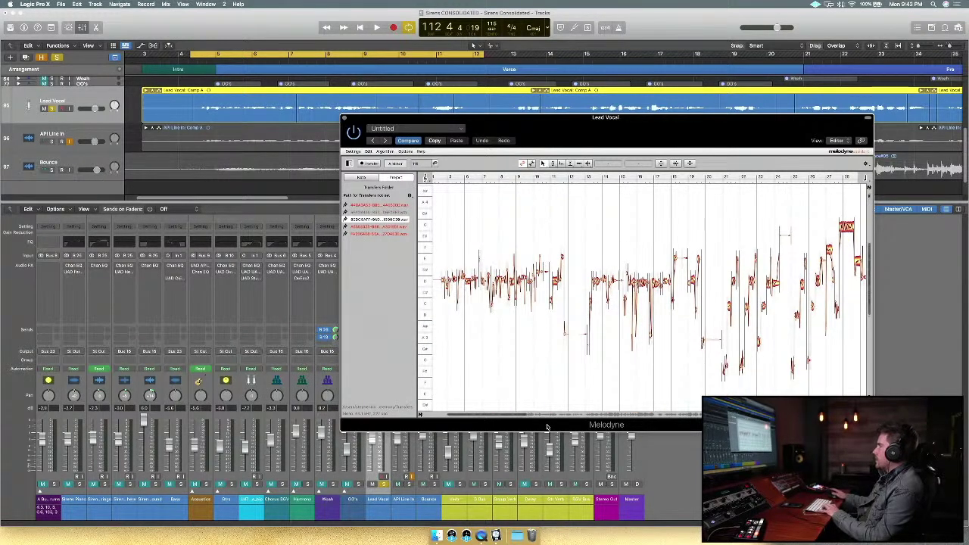
drag(525, 414, 464, 417)
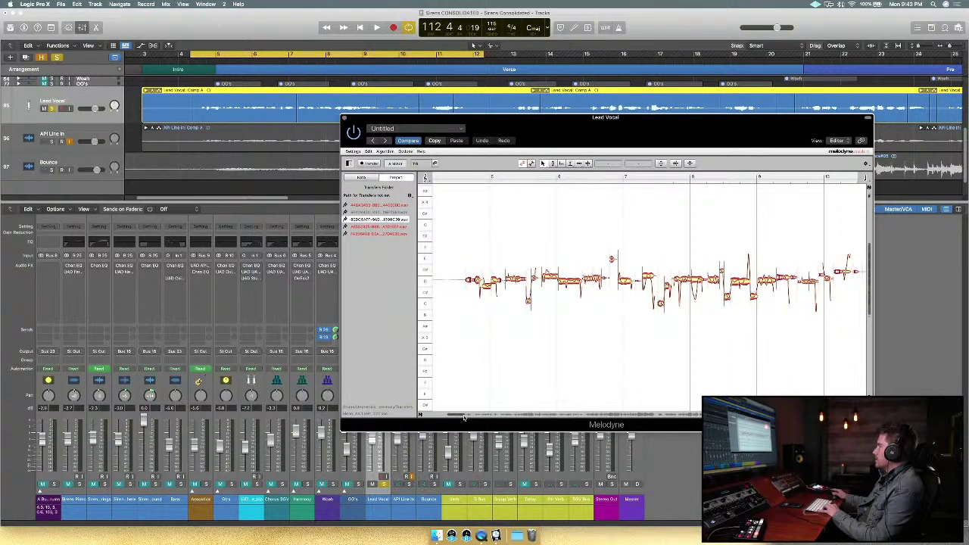
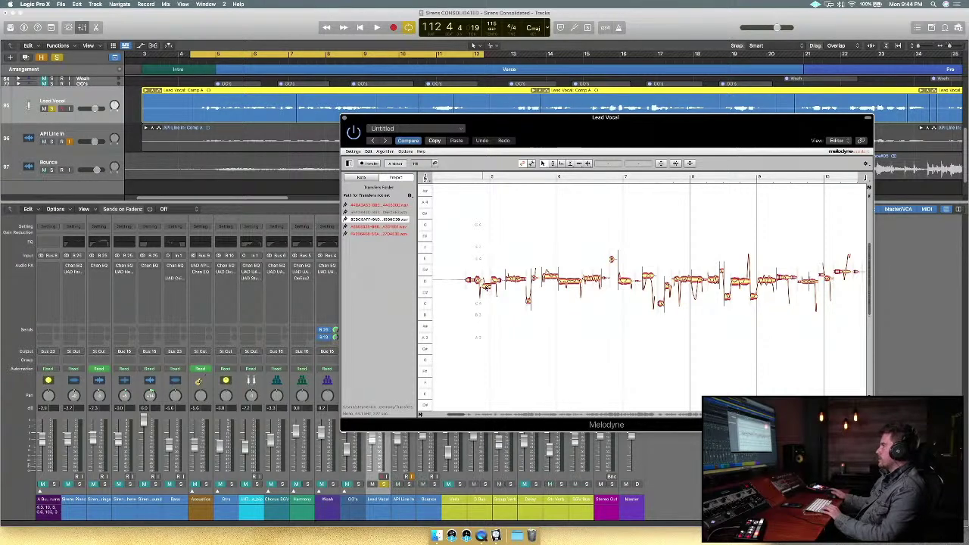
click(488, 285)
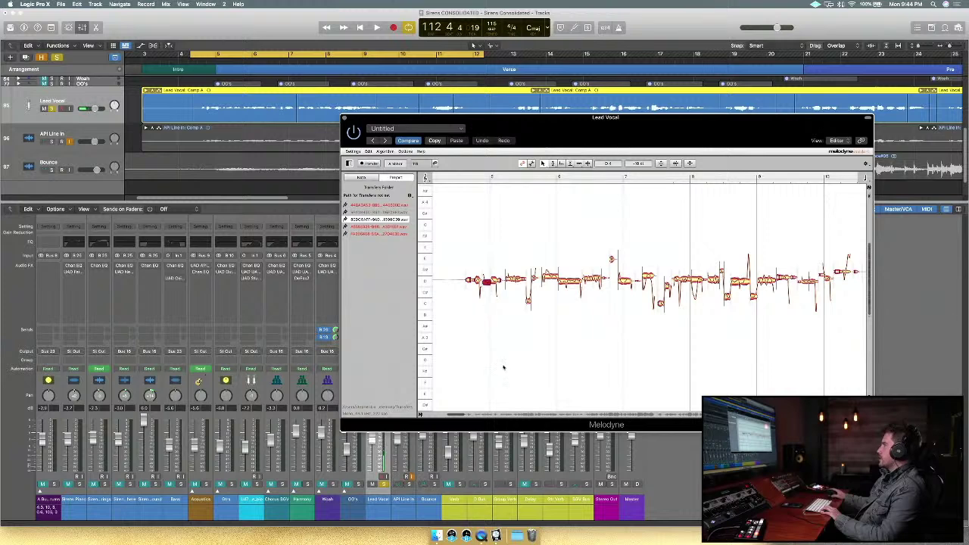
Correct the pitch of the vocal notes from the first phrase to about bar 10 with Pitch Center and Pitch Drift at 100 %.
drag(464, 414, 475, 416)
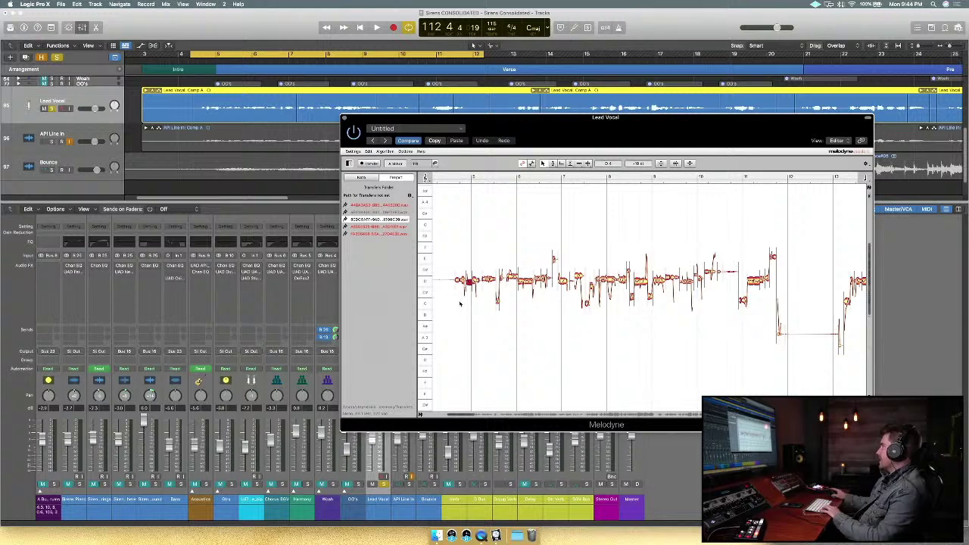
drag(452, 294, 706, 270)
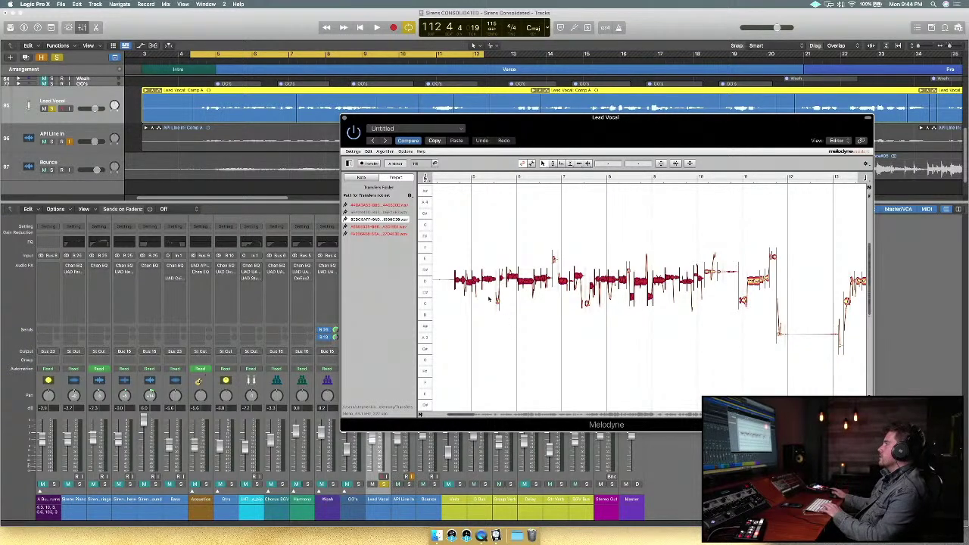
click(661, 163)
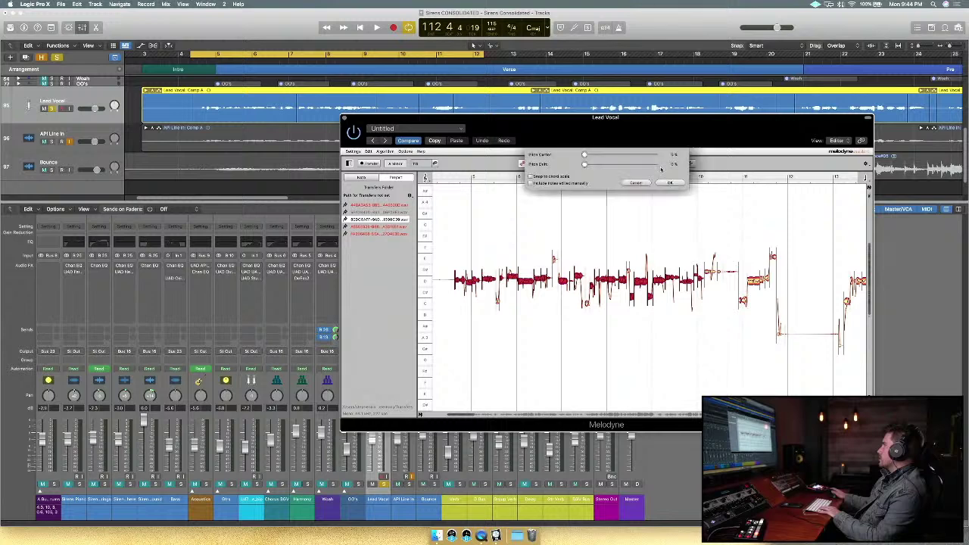
drag(639, 155, 656, 164)
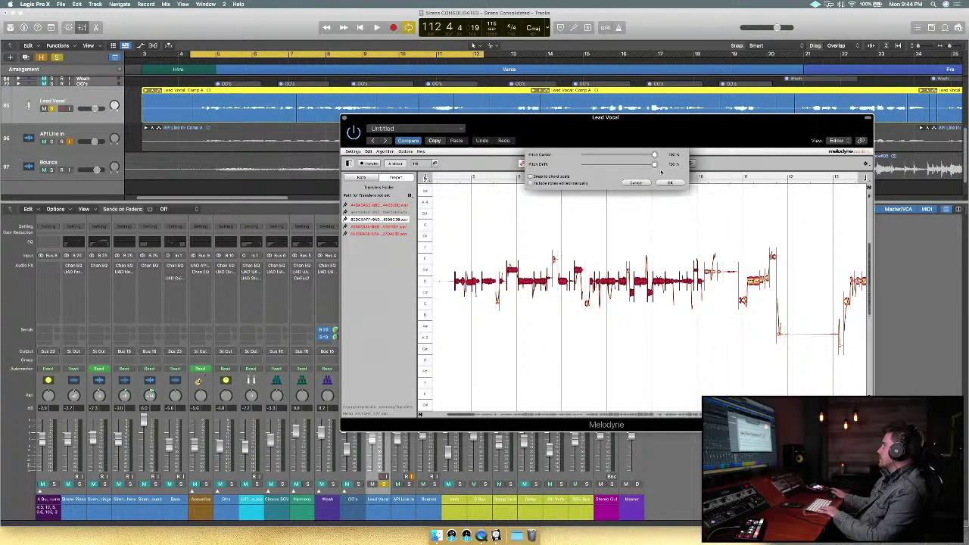
click(665, 184)
Shift the cycle range to run from 4 2 4 1 to 12 2 4 1 and briefly play the corrected notes.
drag(244, 54, 244, 53)
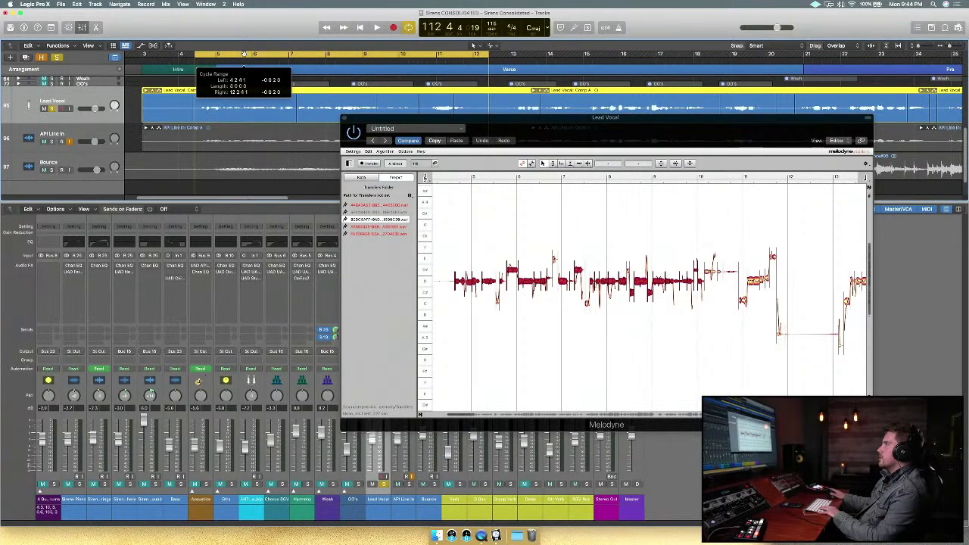
key(space)
drag(537, 134, 666, 108)
key(space)
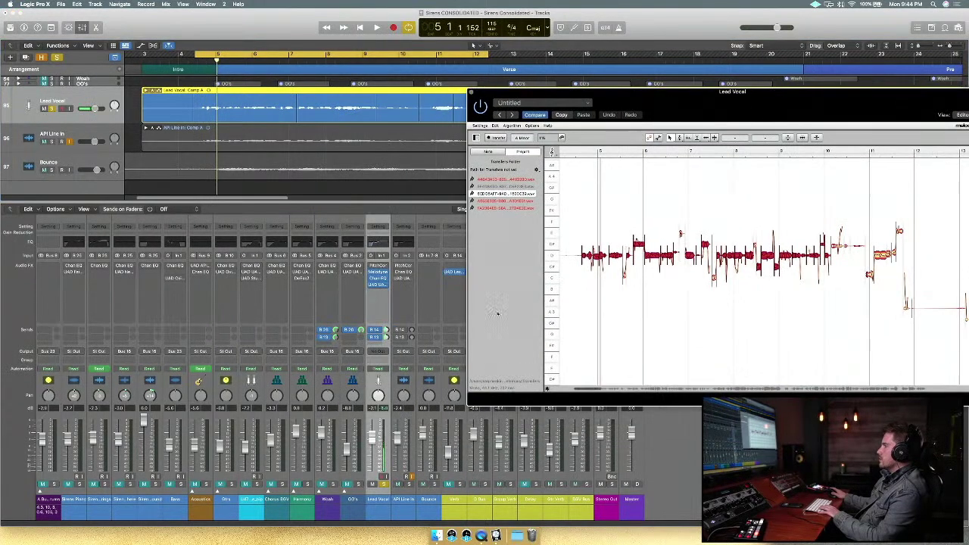
Set the Lead Vocal channel's output to Stereo Out and play the corrected vocal as far as bar 6.
click(377, 353)
click(428, 357)
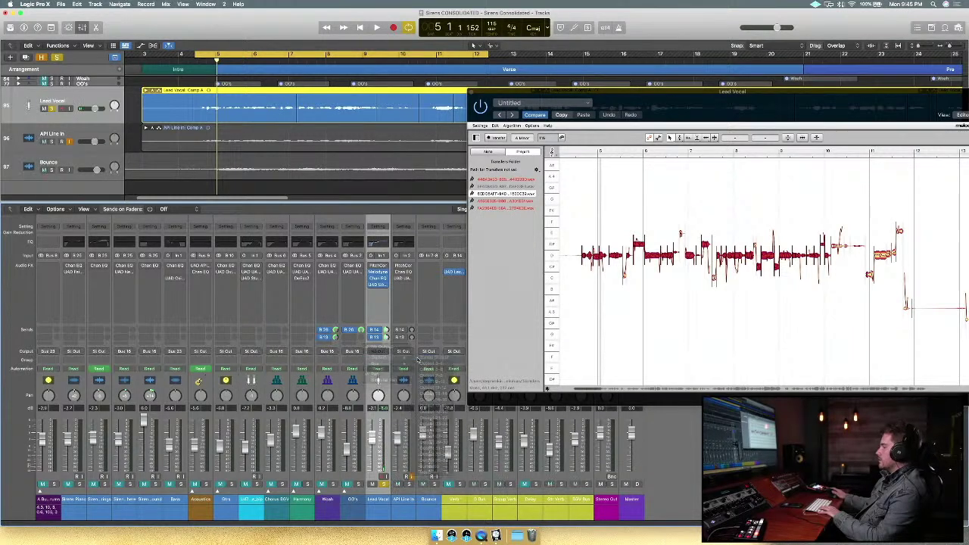
key(space)
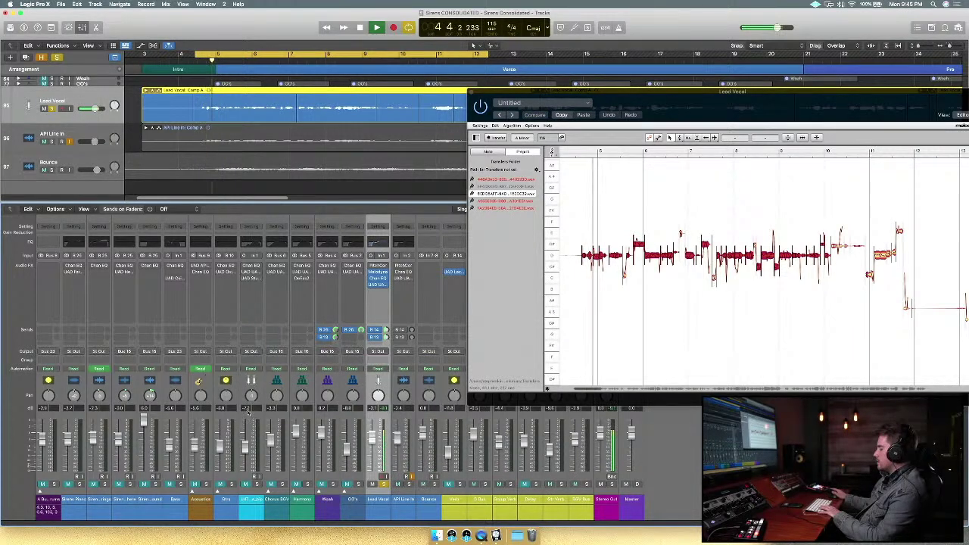
drag(782, 92, 692, 100)
key(space)
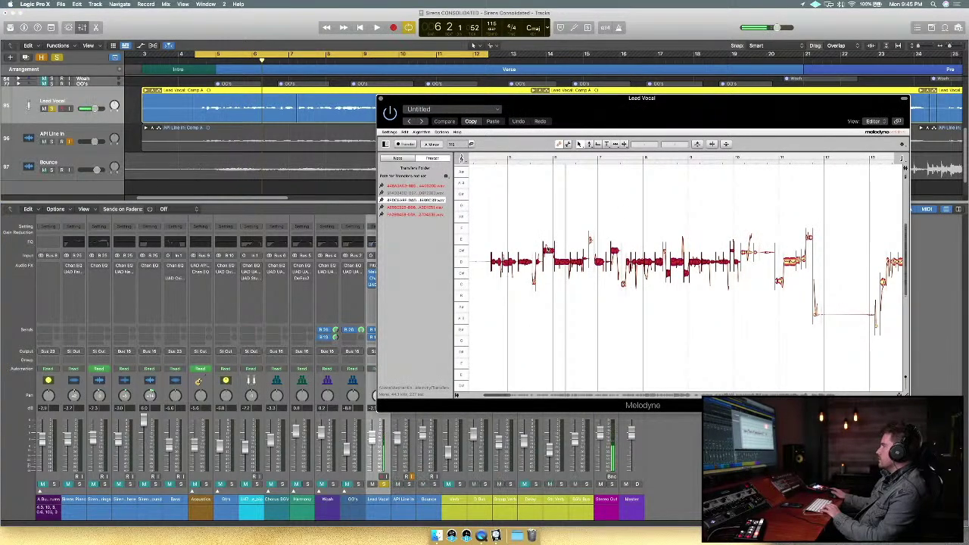
Deselect the corrected notes and lower the D# note just before bar 6 to D.
mouse_move(550, 251)
mouse_down()
mouse_move(550, 262)
mouse_move(551, 250)
mouse_up()
click(549, 259)
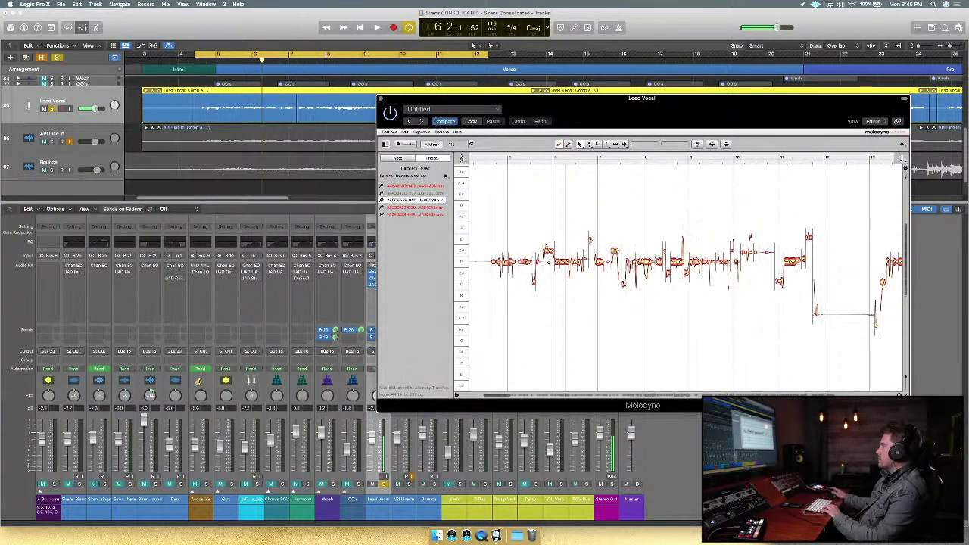
click(547, 260)
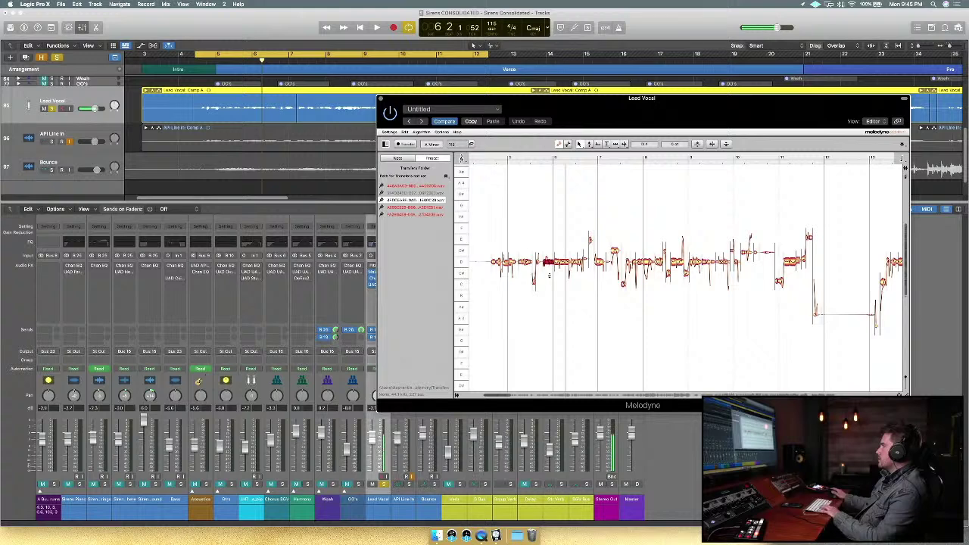
Play on to the middle of bar 7 and lower the D# note there to D.
key(space)
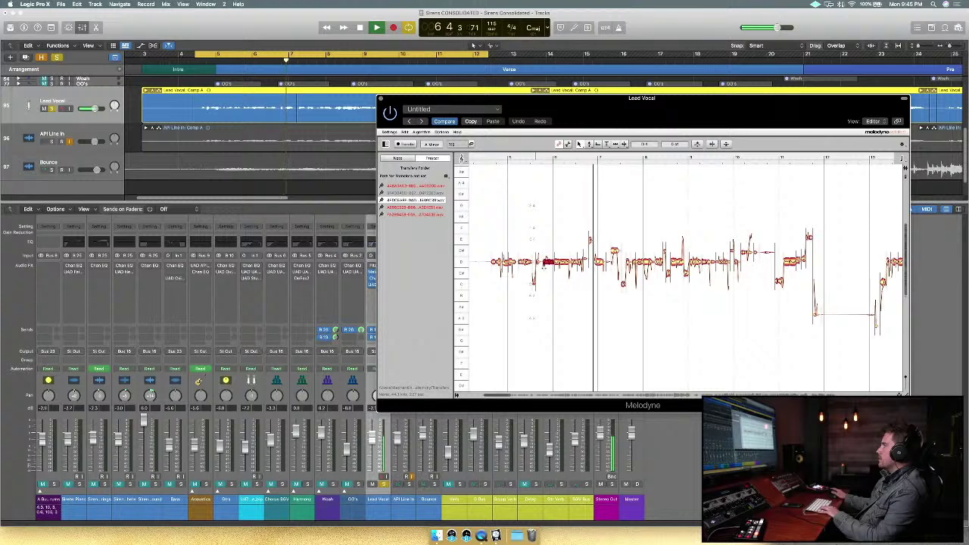
key(space)
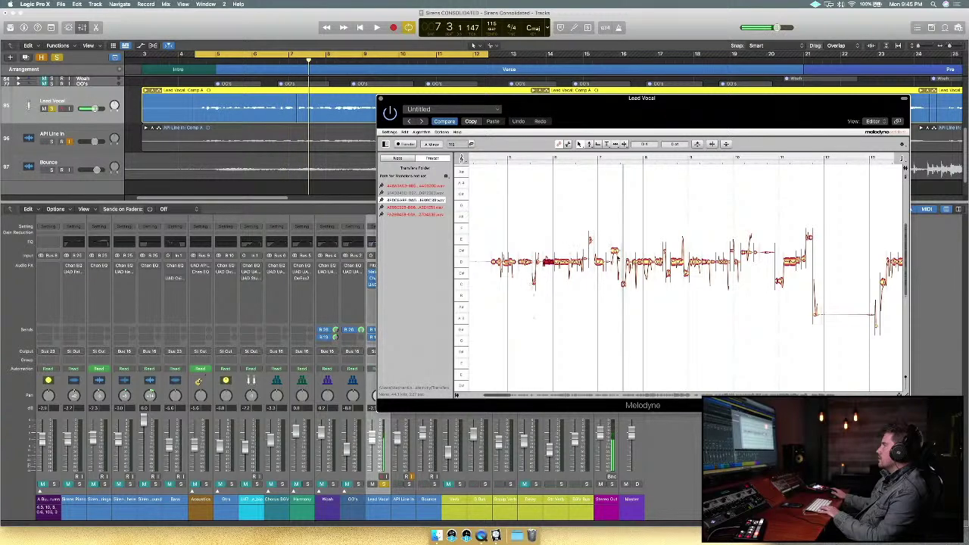
click(615, 253)
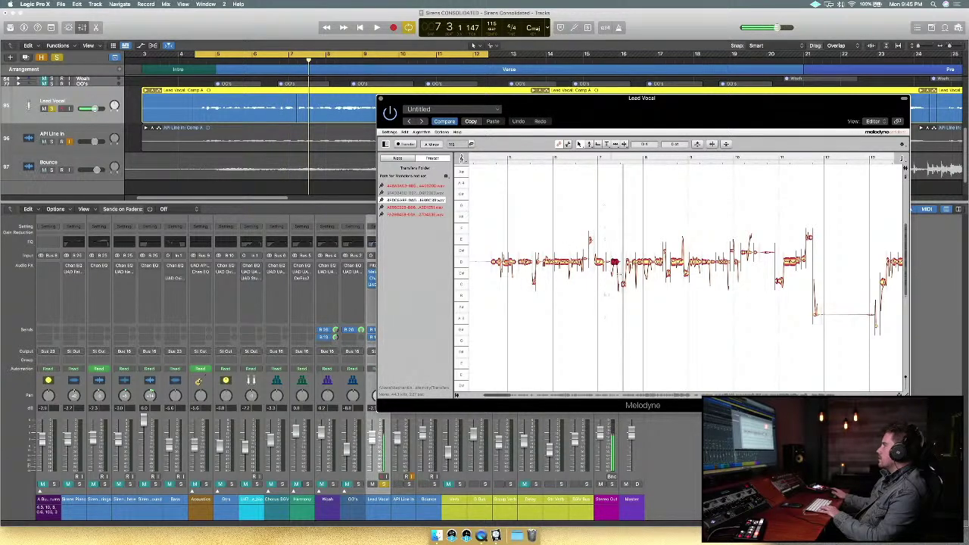
Switch to the Pitch tool and enlarge the Melodyne editor to show the vocal notes of bars 4 to 11.
click(590, 144)
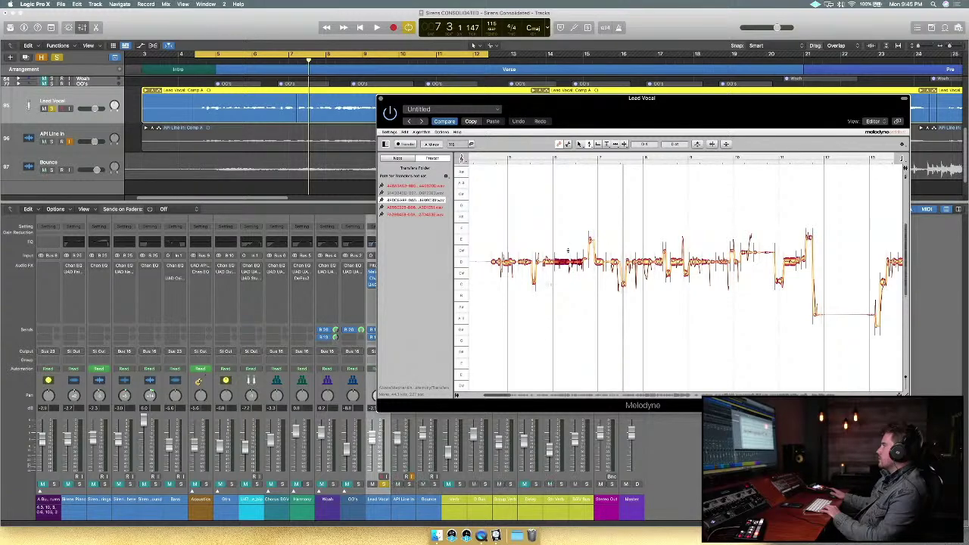
drag(905, 296, 900, 252)
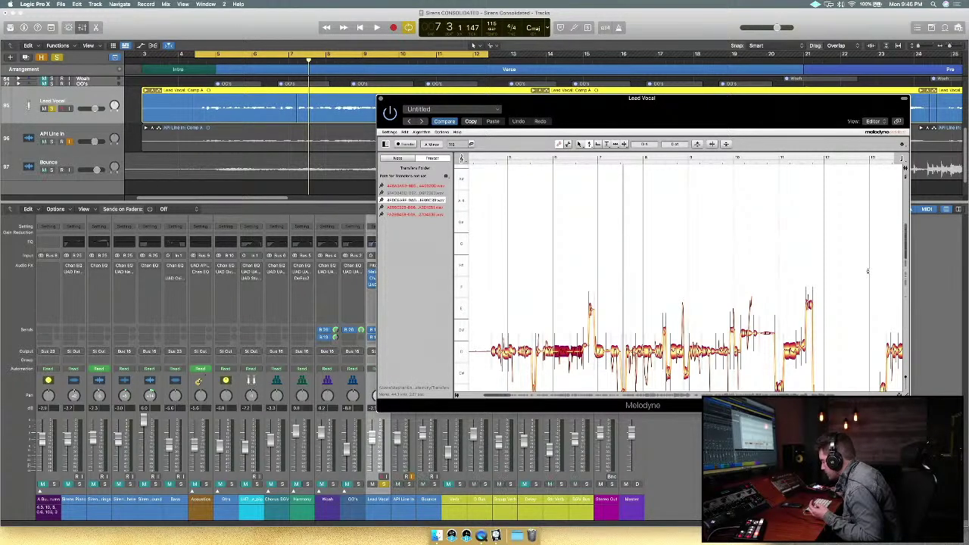
drag(830, 116, 660, 101)
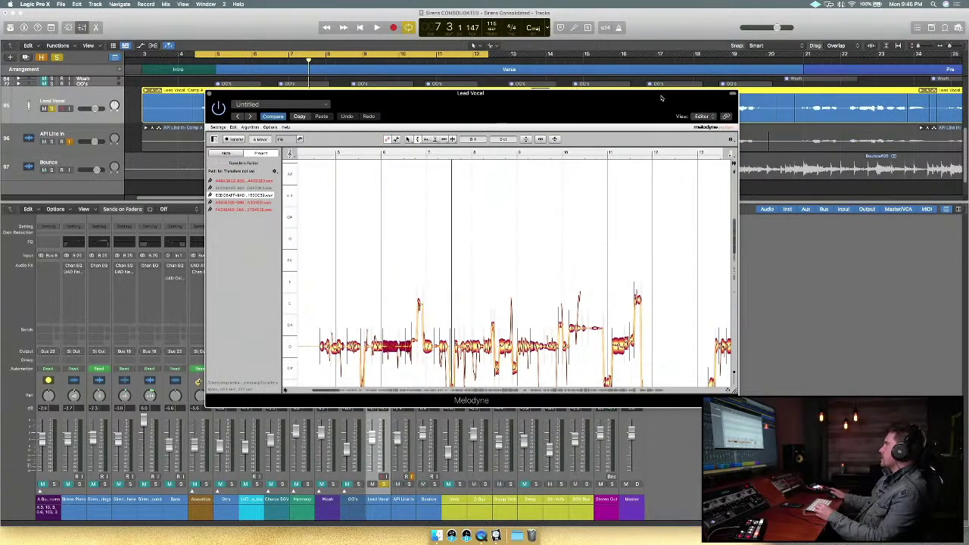
double_click(662, 97)
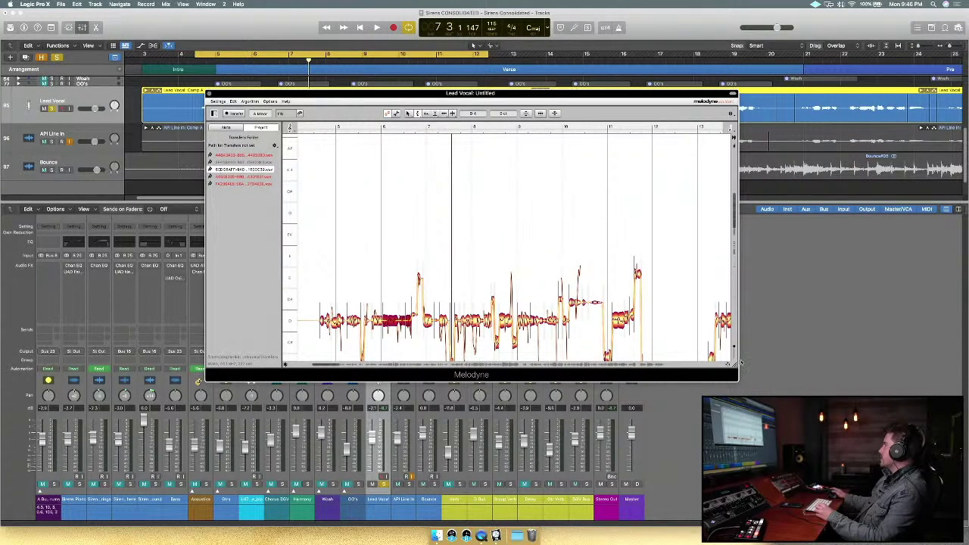
drag(795, 376, 909, 494)
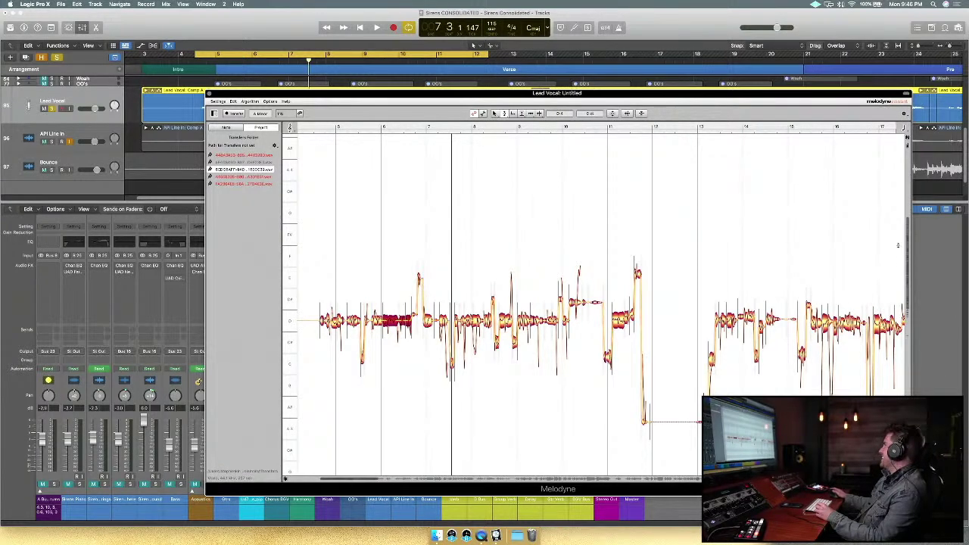
scroll(899, 235, down, 5)
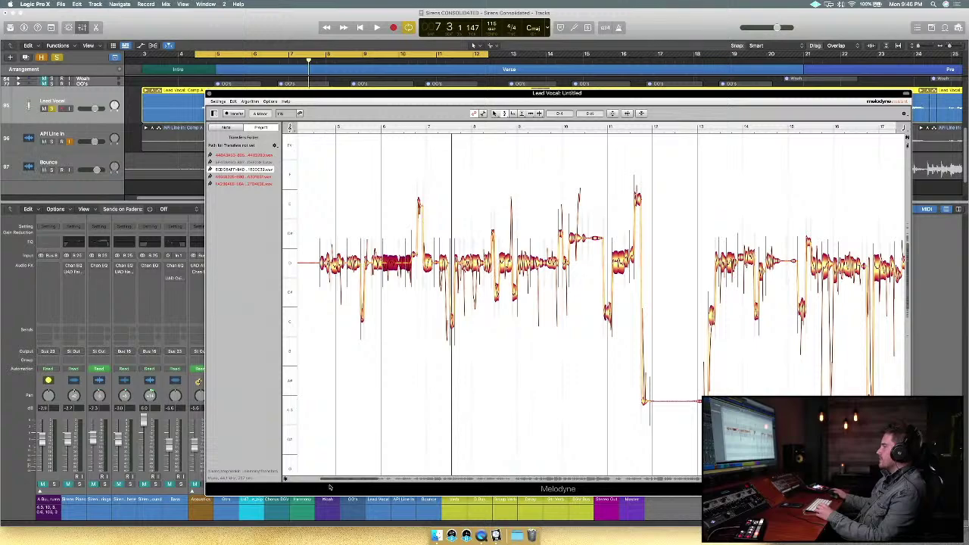
mouse_move(321, 477)
mouse_down()
mouse_move(351, 480)
mouse_move(331, 480)
mouse_up()
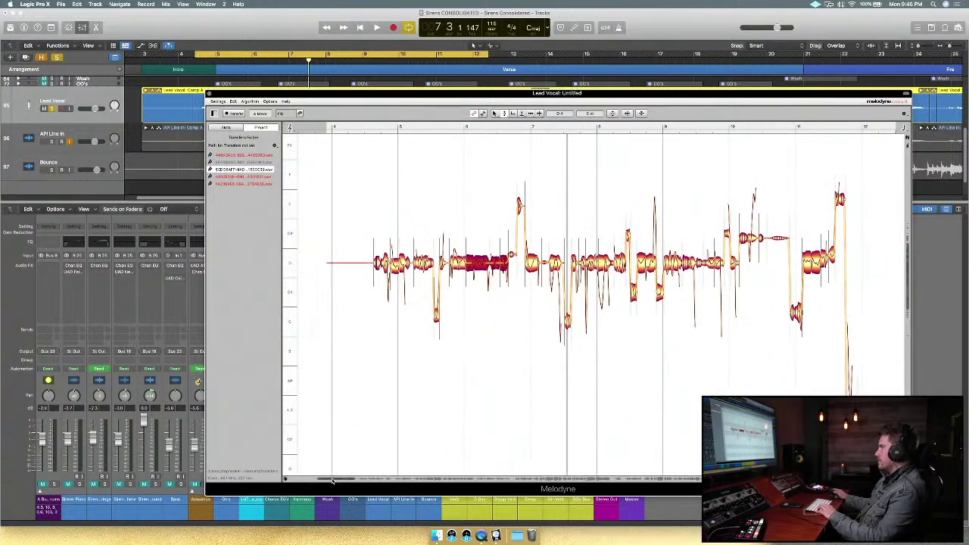
Play on to the end of bar 8 and lower the C# note in the middle of that bar to C.
key(space)
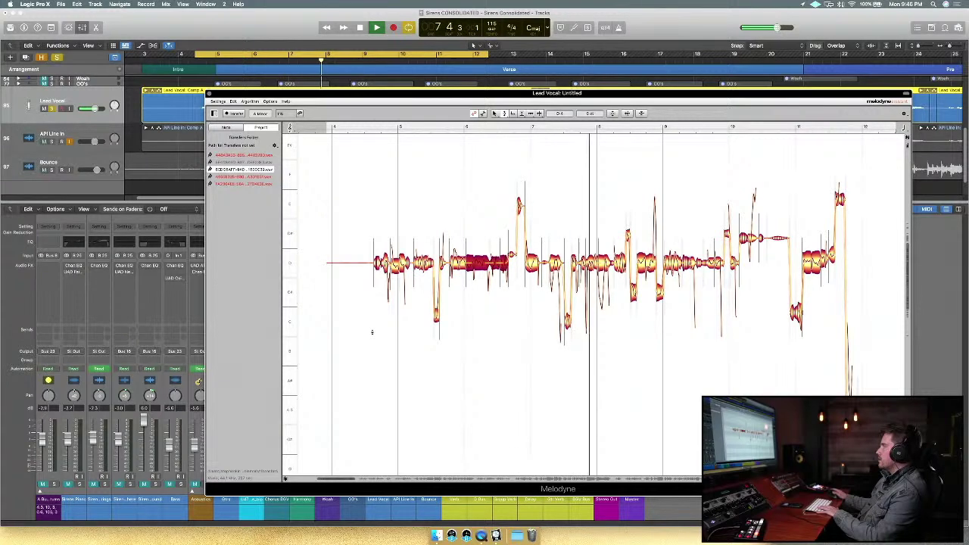
key(space)
drag(633, 291, 633, 319)
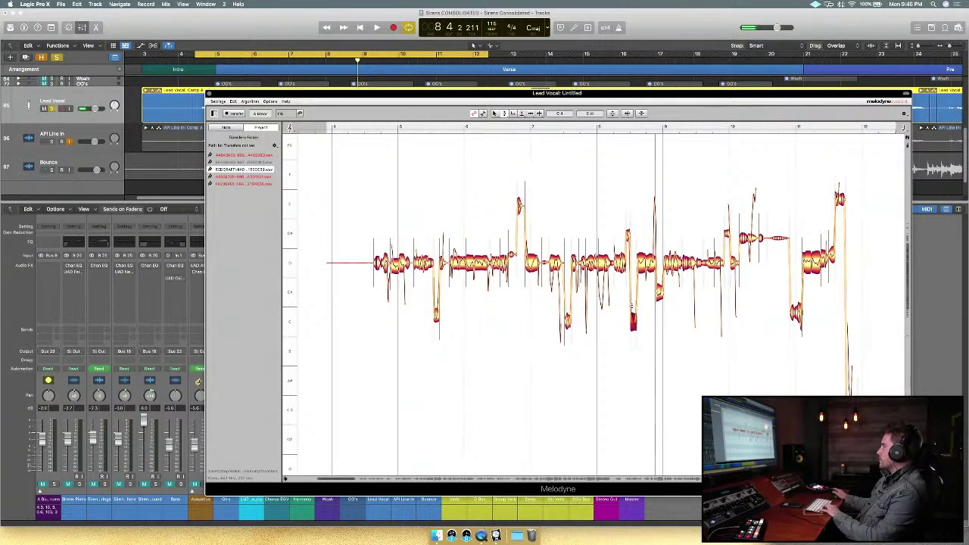
Lower the short D# note in the middle of bar 8 to D and play back the correction.
click(628, 237)
drag(628, 237, 627, 249)
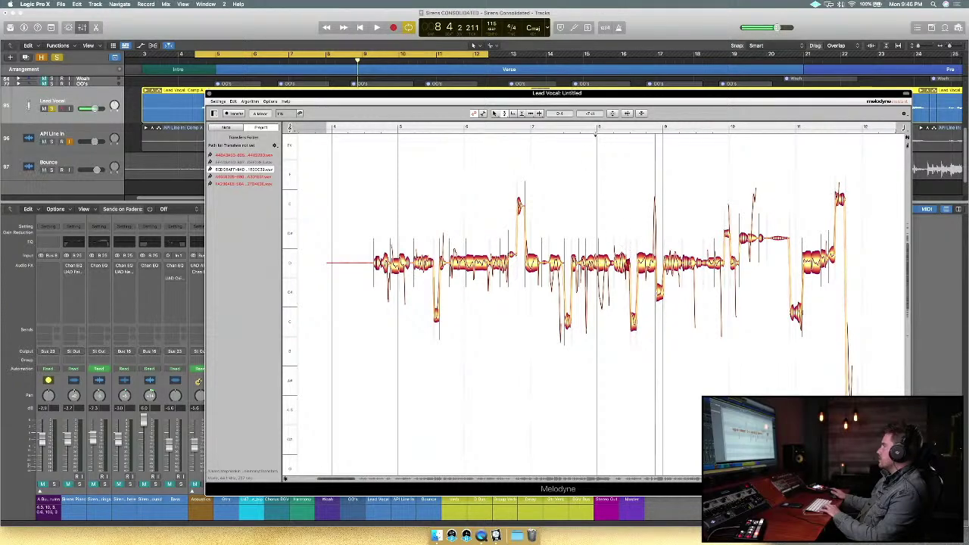
key(space)
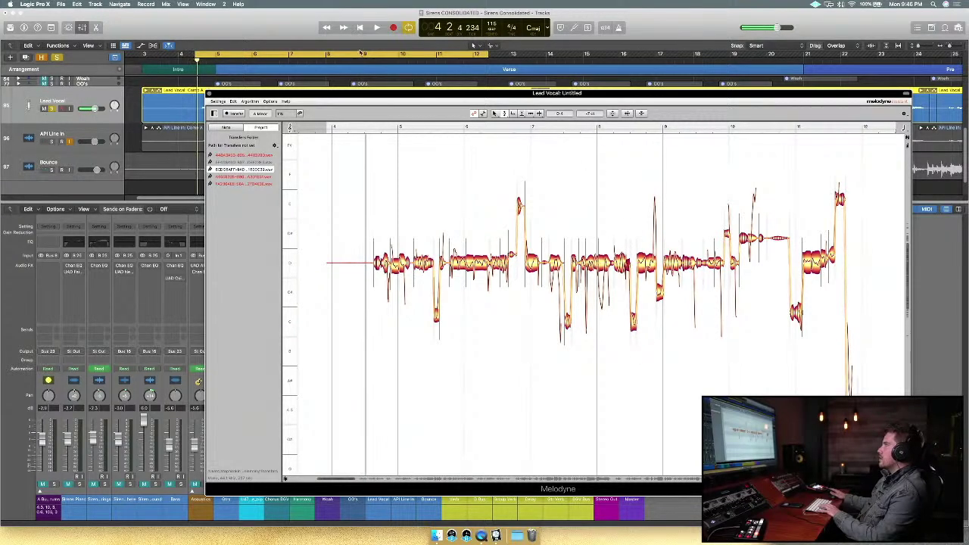
Shift the cycle range to bars 6 to 14 and play the vocal up to the end of the phrase.
drag(396, 55, 456, 55)
key(space)
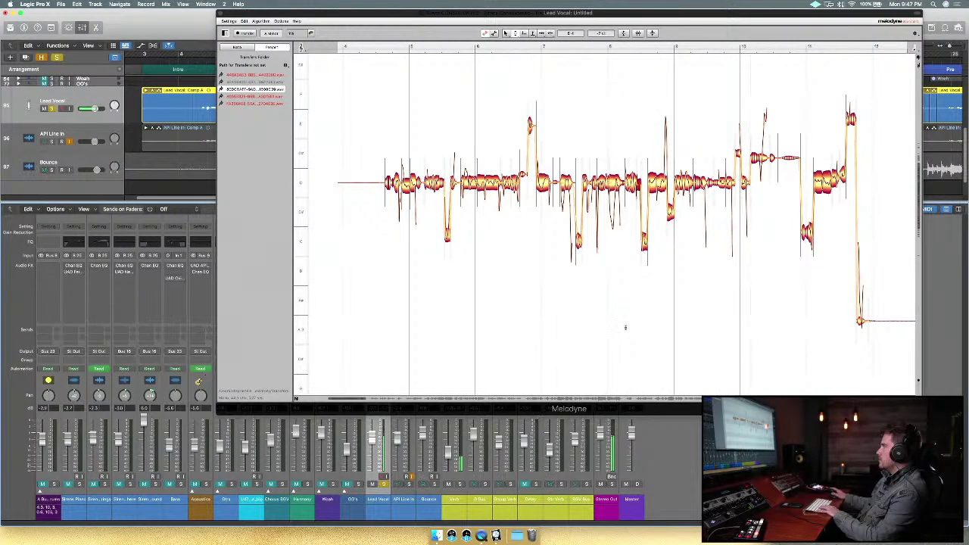
key(space)
Tune the last two low notes of bar 8 to C with an offset of about 22 cents and play on into bar 10.
click(670, 227)
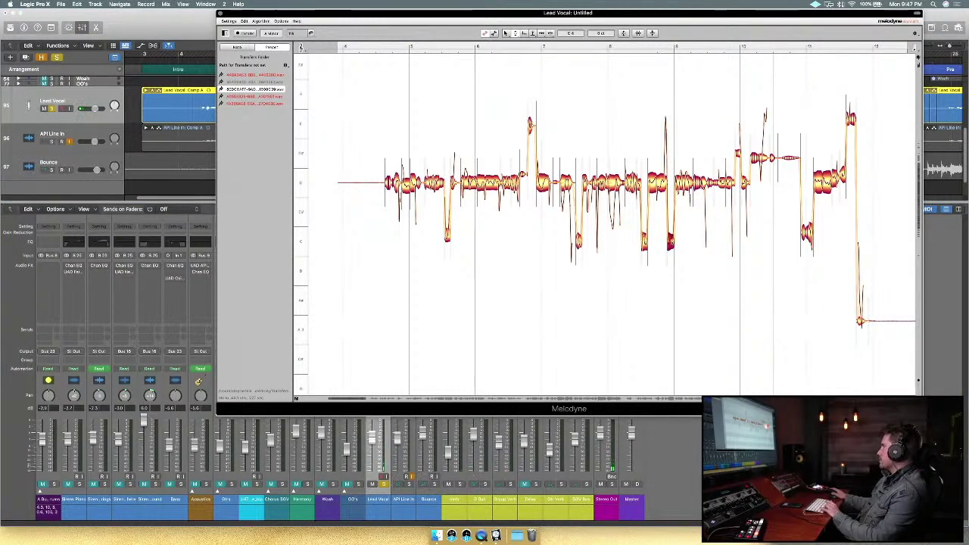
drag(671, 242, 645, 235)
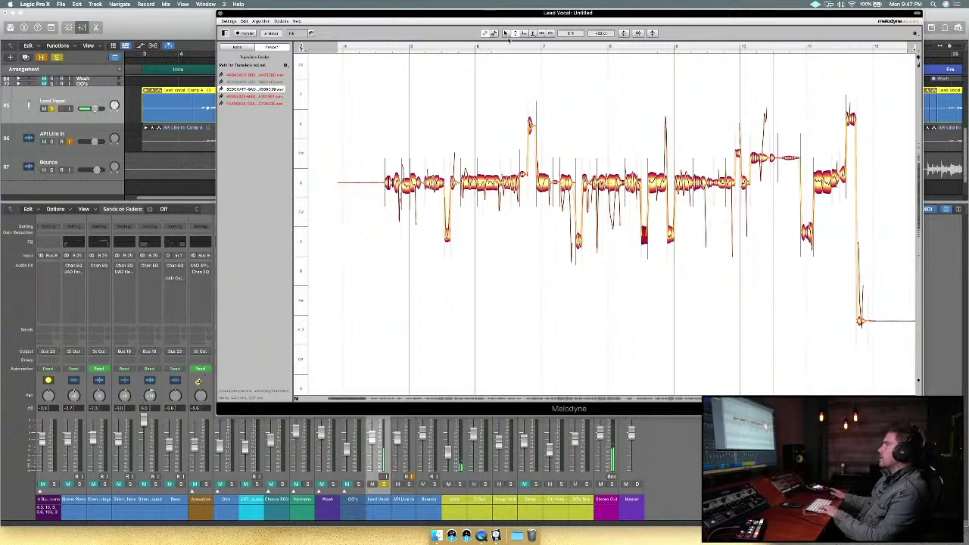
drag(624, 13, 600, 80)
key(space)
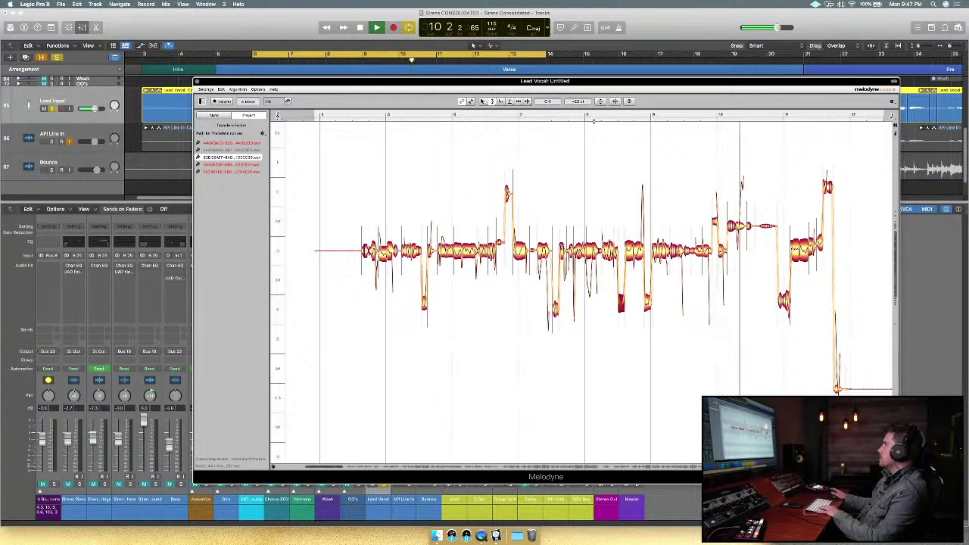
key(space)
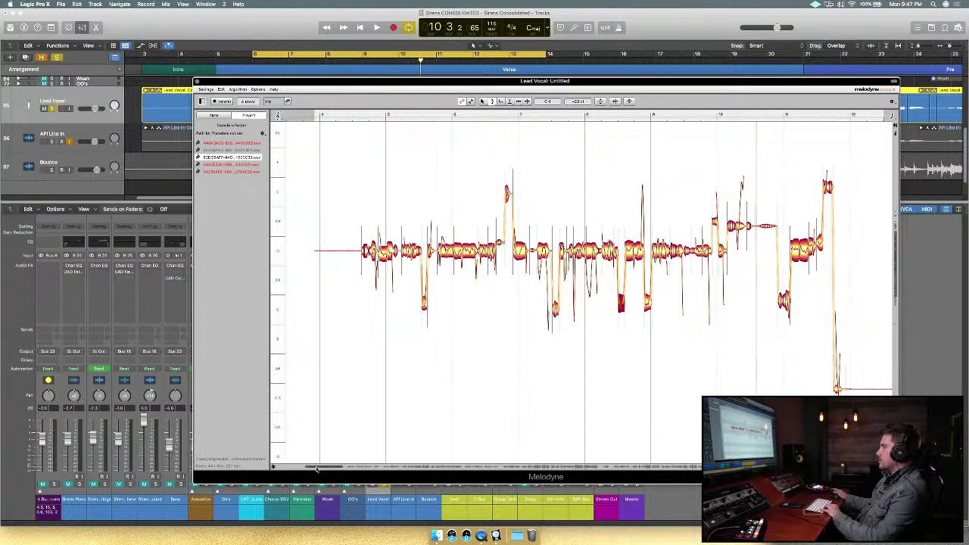
Zoom in on bars 9 to 12, split the sliding D# note early in bar 10 with the Main tool and tune its second part to E.
drag(307, 467, 327, 468)
click(446, 115)
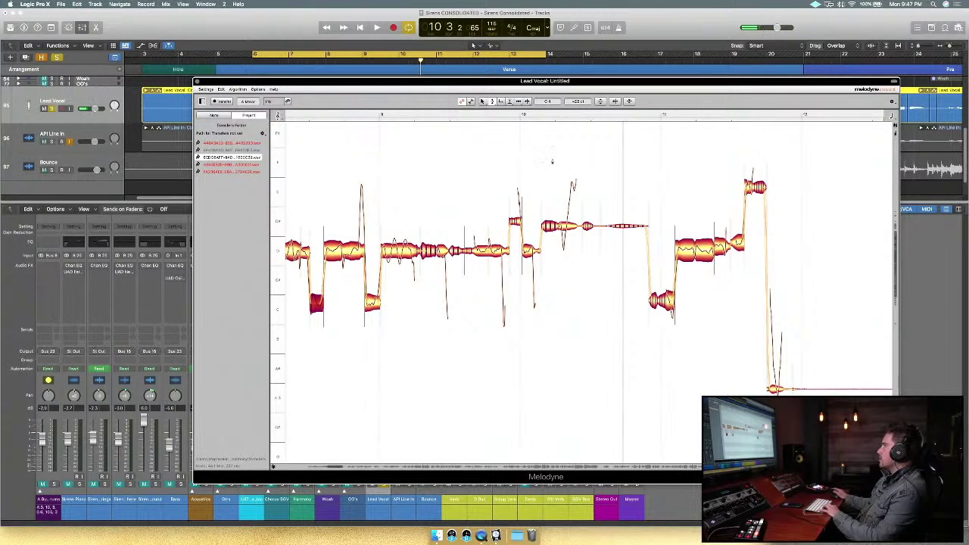
click(483, 102)
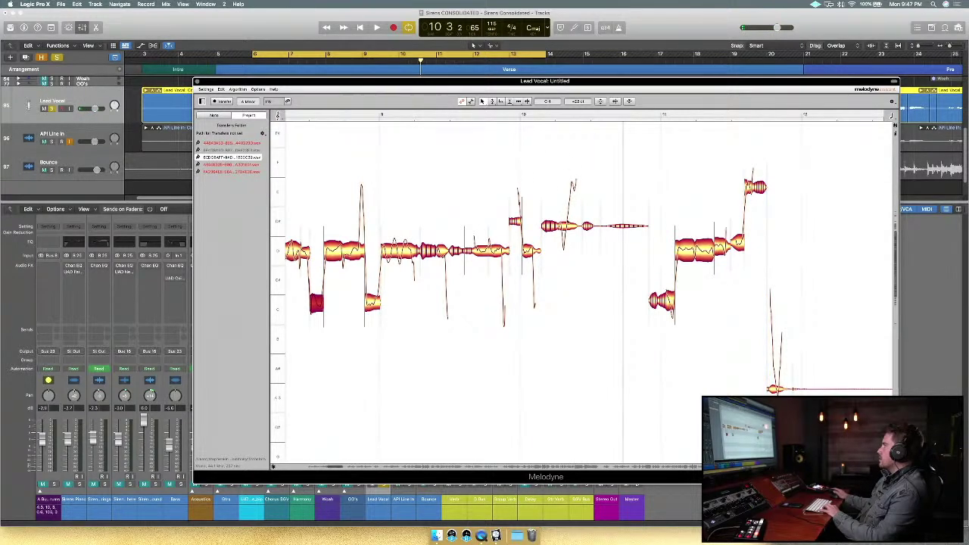
click(561, 226)
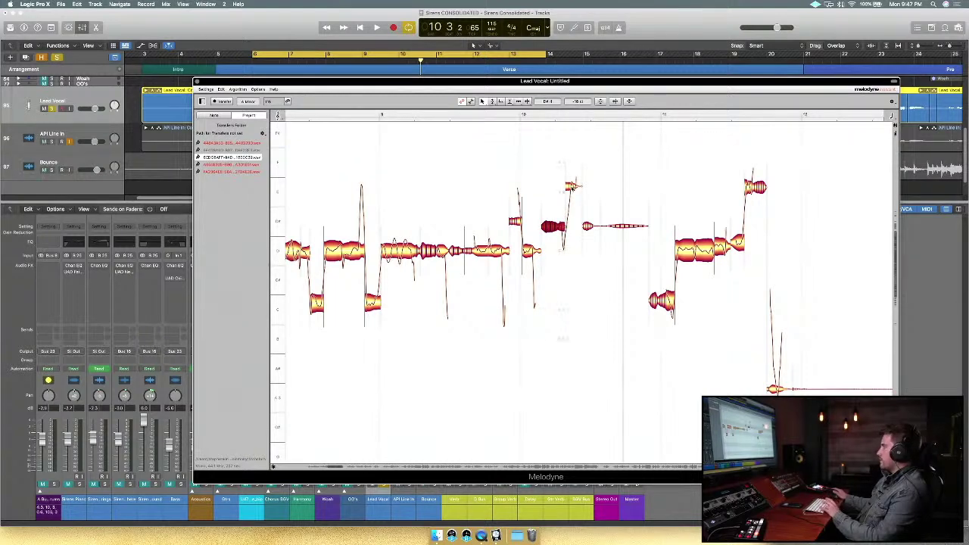
drag(573, 185, 575, 192)
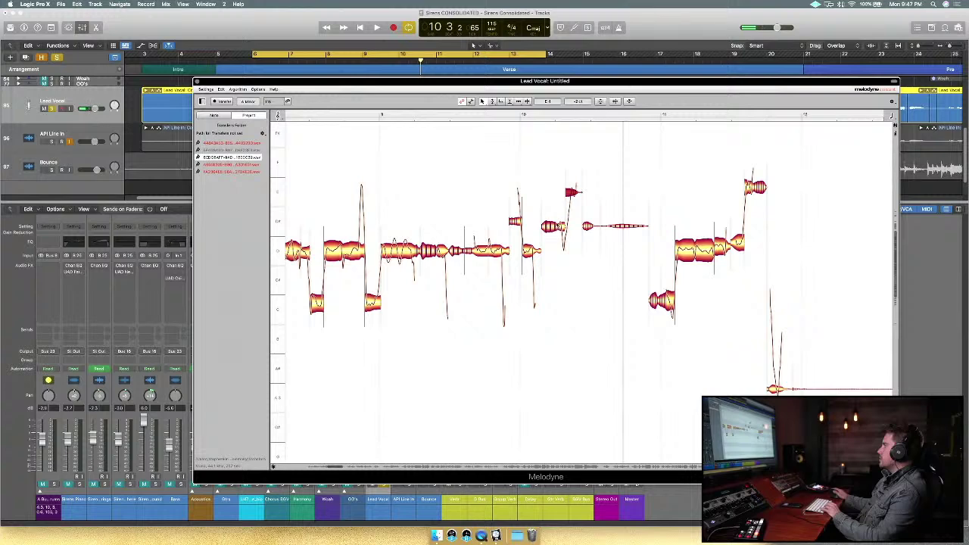
Split the remaining D# part early in bar 10 again, redoing the first cut so a short fragment is left before the E note.
double_click(556, 214)
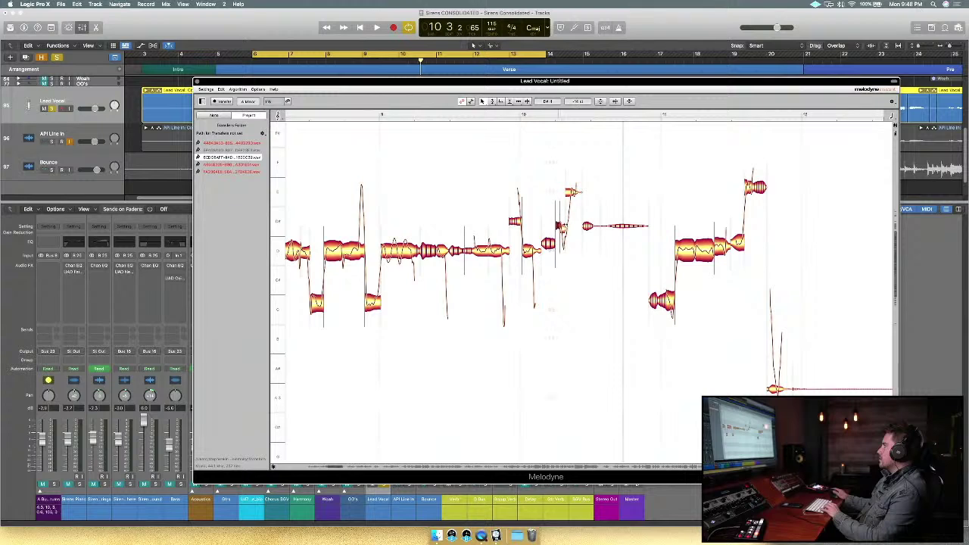
key(super+z)
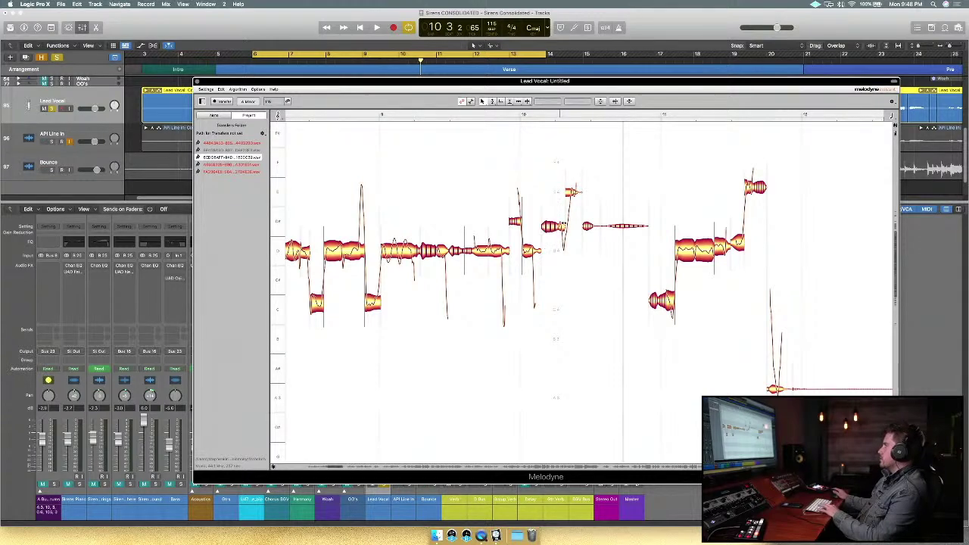
key(super+shift+z)
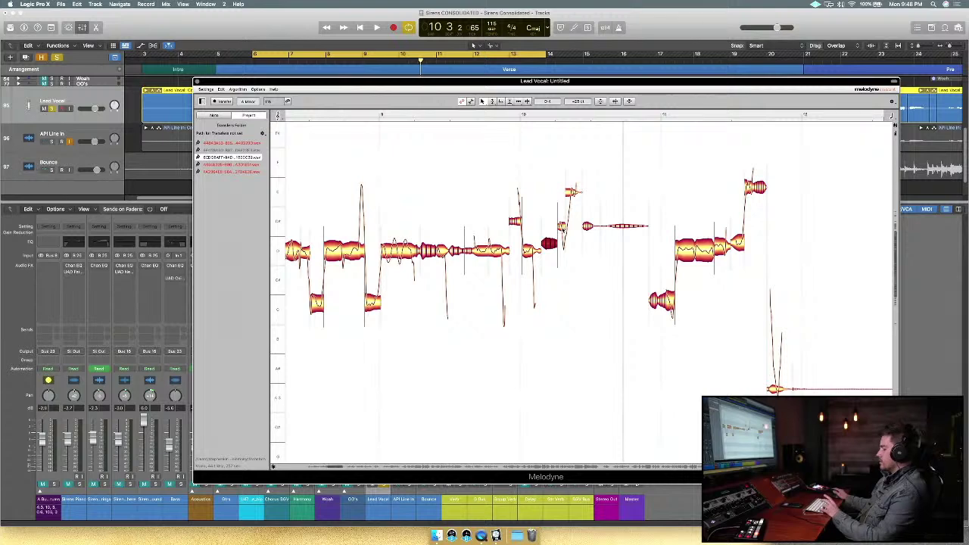
Try lowering the short D# fragment before the E note in bar 10 to D and listen to the phrase.
right_click(561, 227)
click(561, 227)
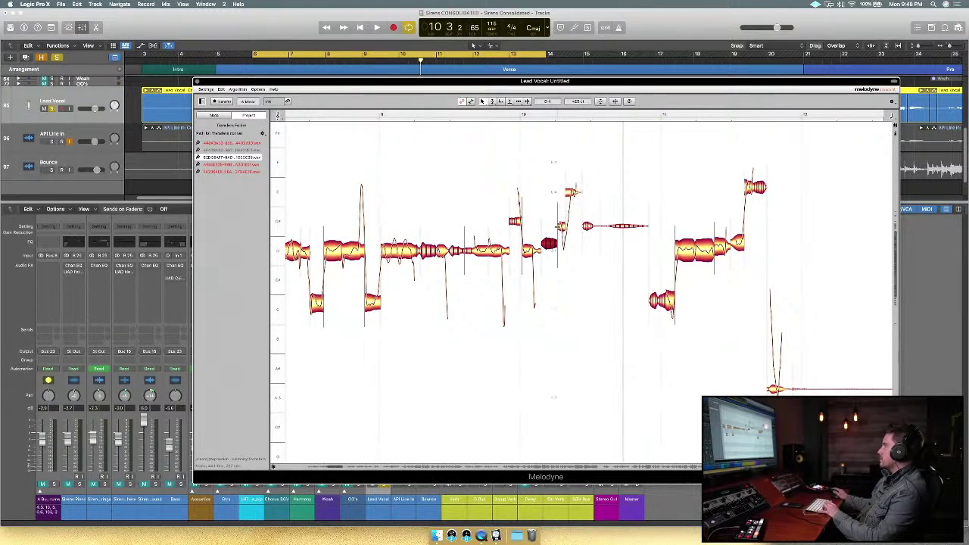
drag(563, 227, 564, 242)
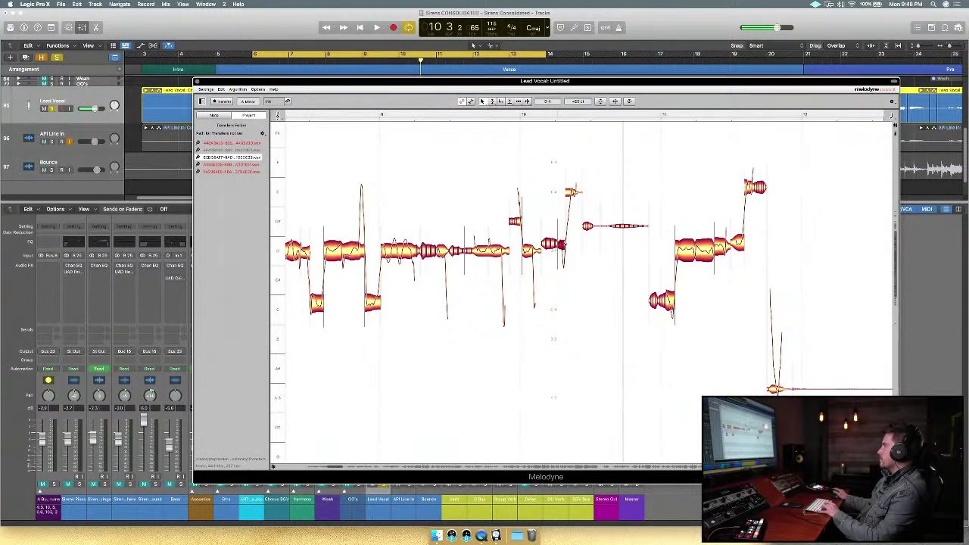
click(494, 101)
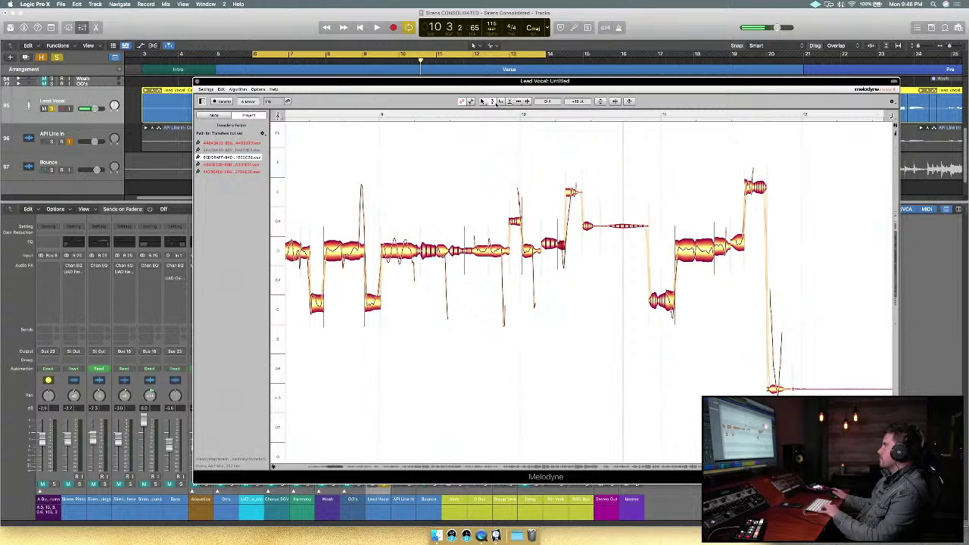
drag(565, 242, 563, 215)
key(space)
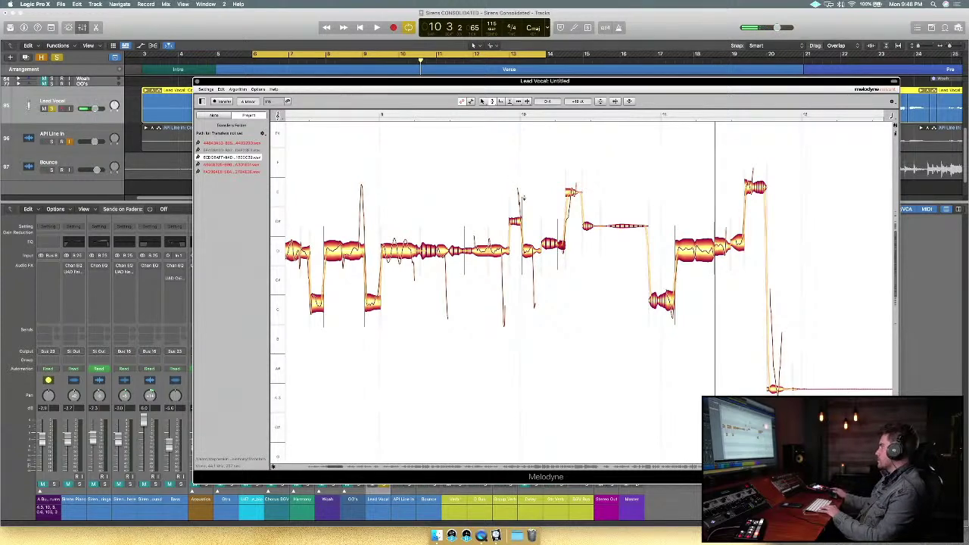
Undo all pitch changes on the short D# fragment and the E note after it in bar 10, and deselect them.
drag(560, 268, 570, 182)
right_click(570, 189)
mouse_move(573, 152)
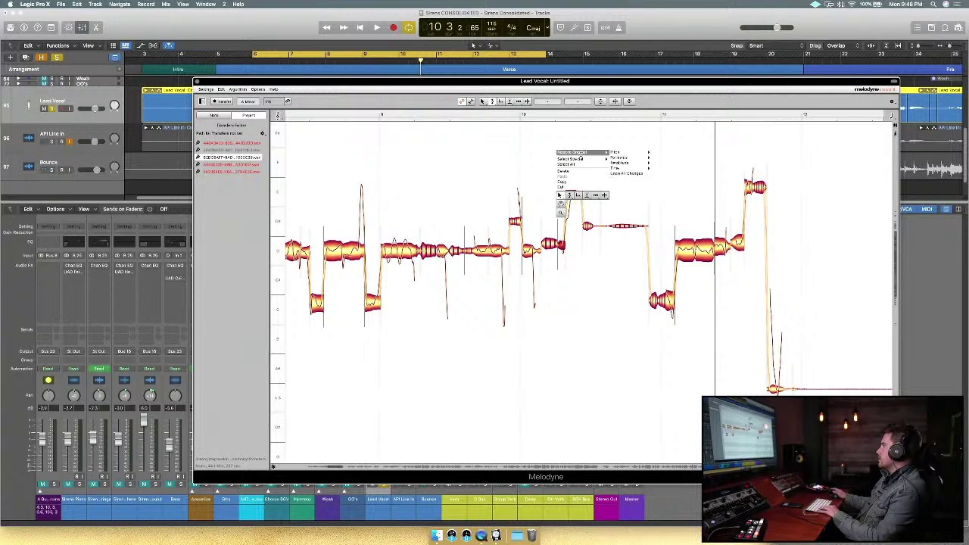
mouse_move(615, 154)
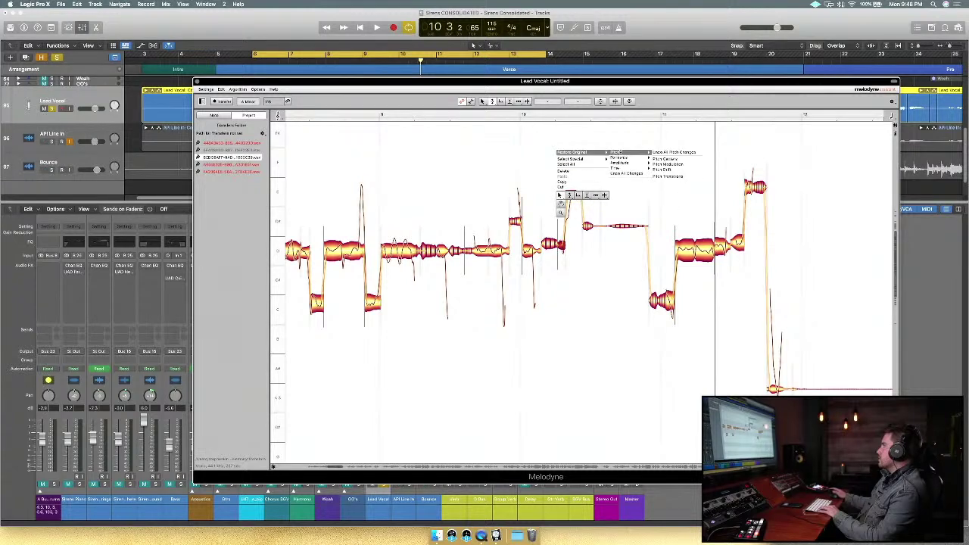
click(665, 153)
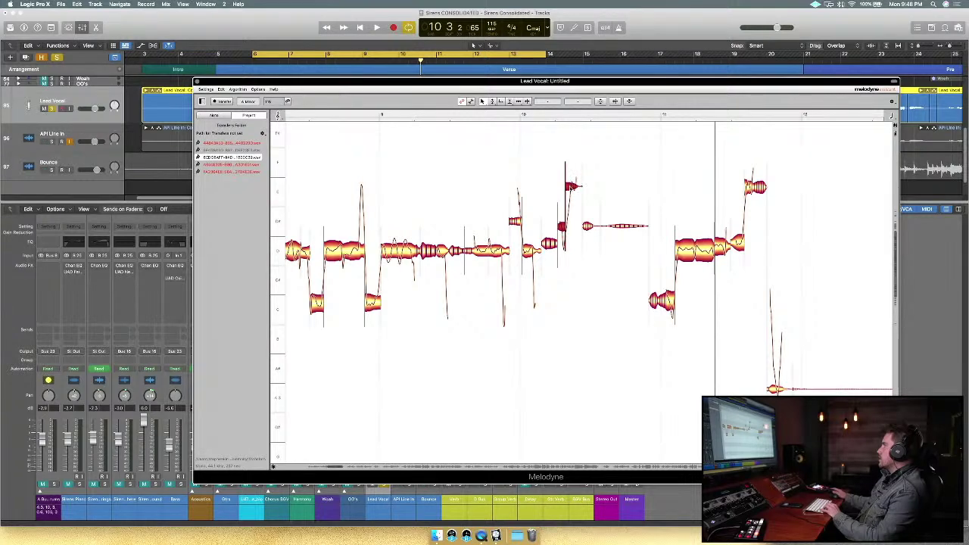
click(573, 212)
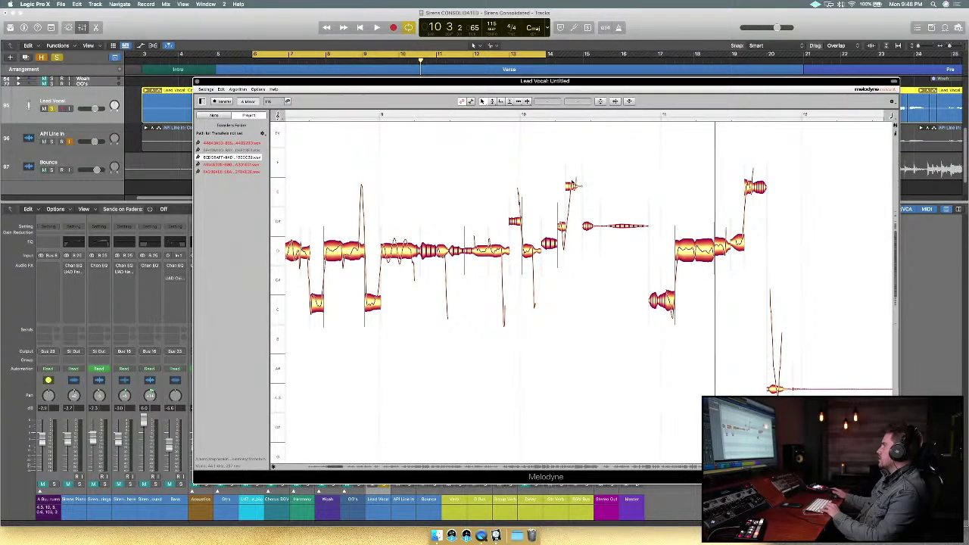
Try lowering the high split note in bar 10 slightly towards the centre of E with the Main tool.
click(493, 103)
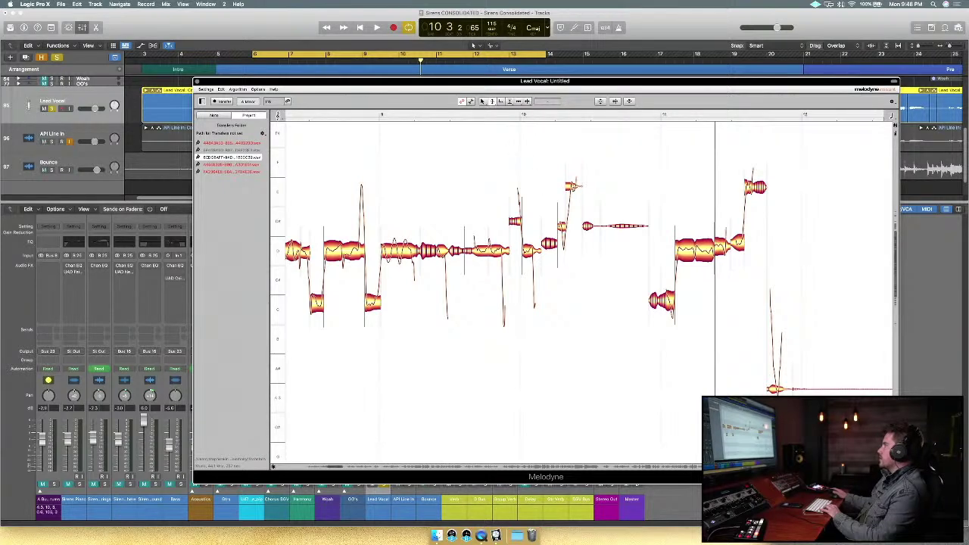
click(573, 185)
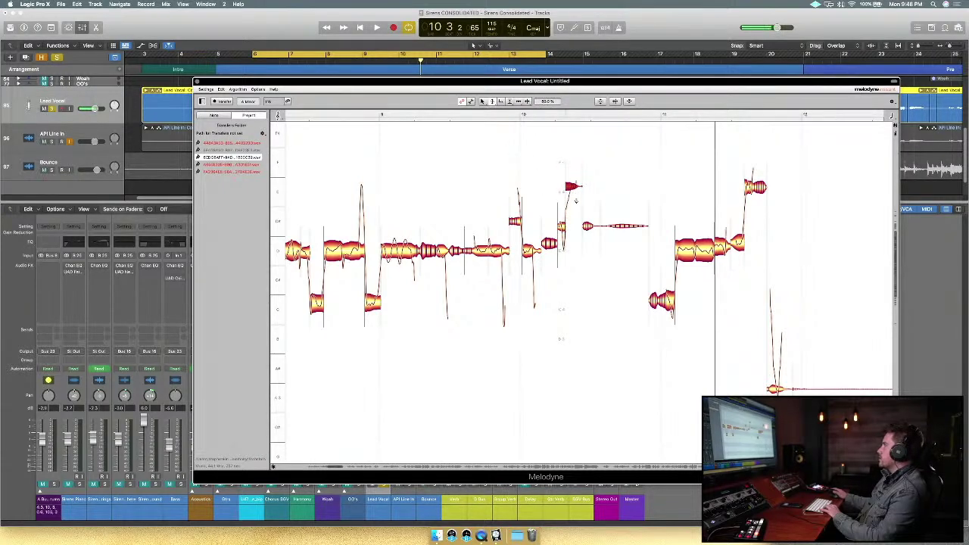
click(483, 102)
drag(574, 186, 573, 191)
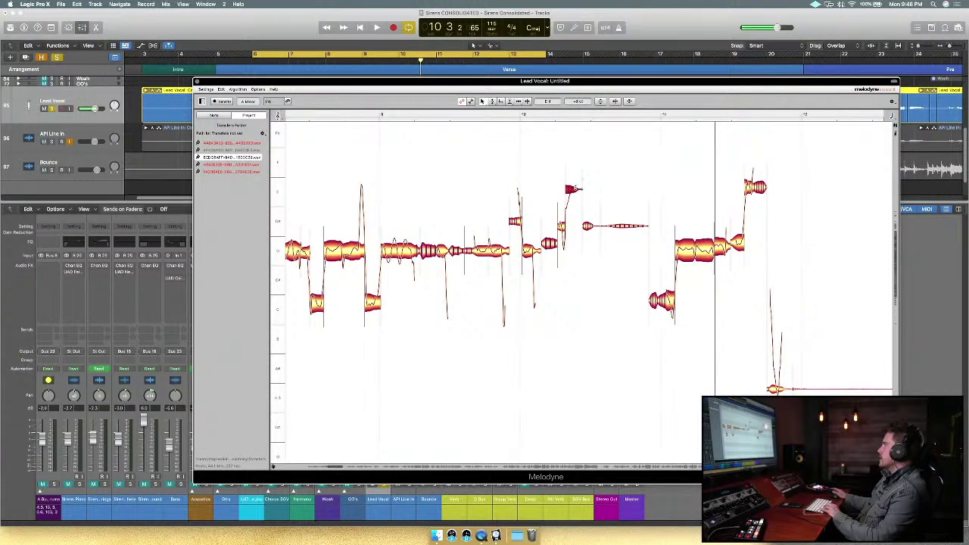
click(492, 101)
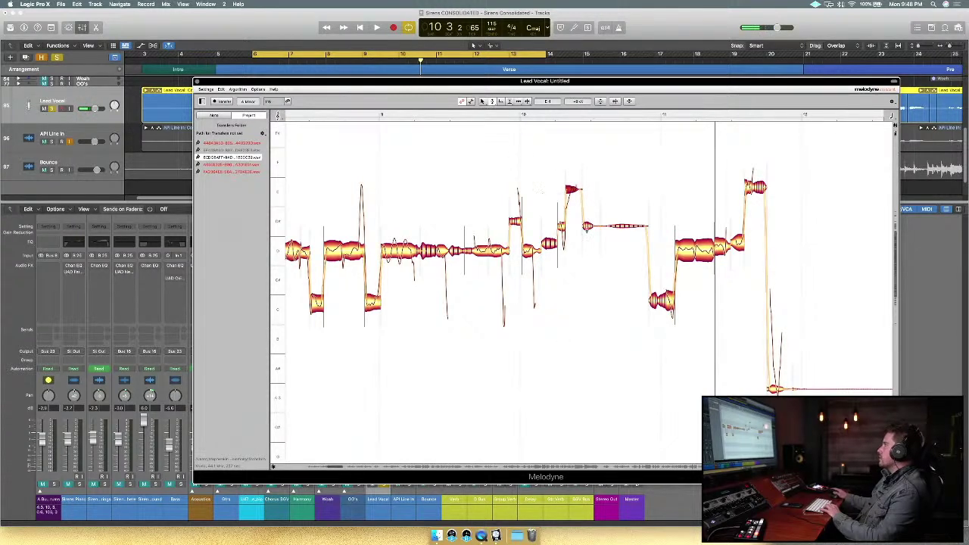
Try moving the D# fragment in bar 10 down to D with the Pitch tool, listening to the phrase before and after.
click(561, 226)
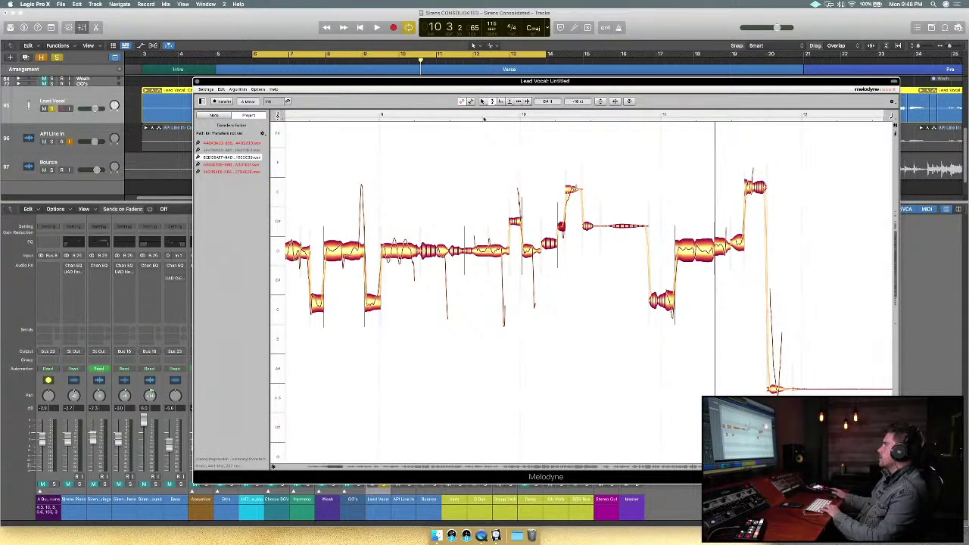
click(423, 115)
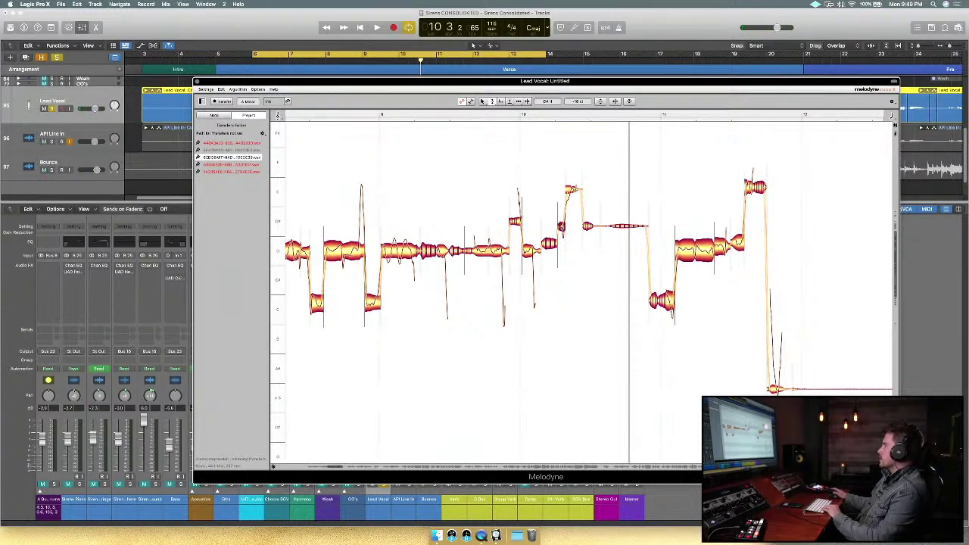
drag(560, 236, 560, 253)
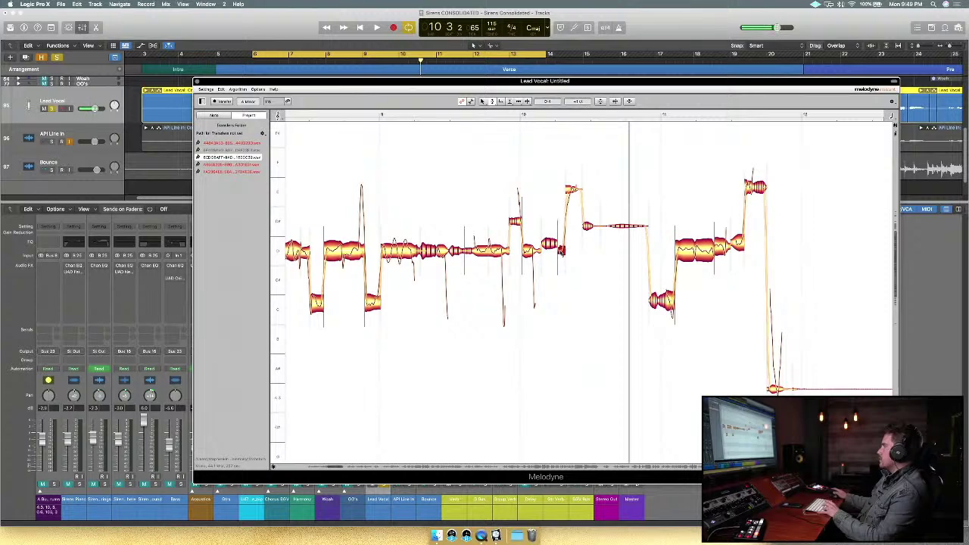
click(402, 114)
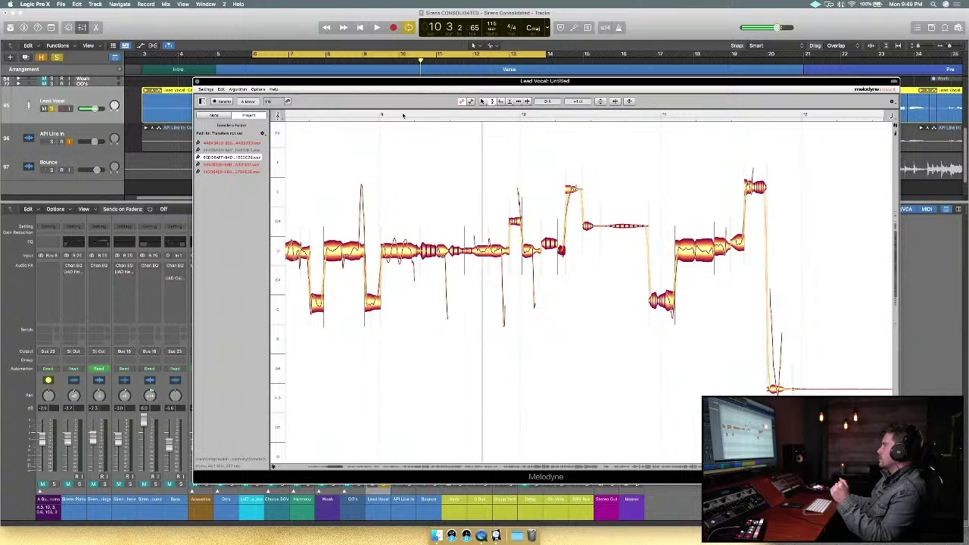
key(space)
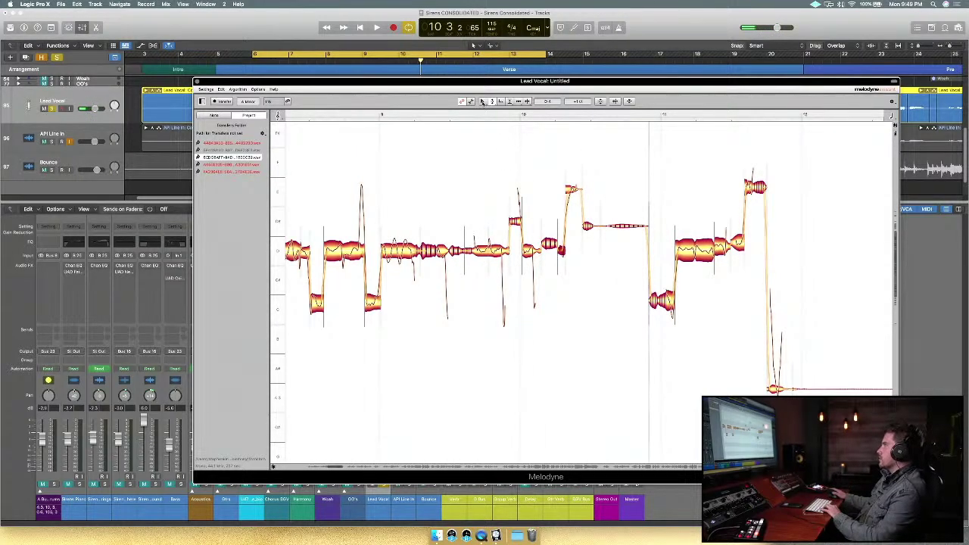
drag(579, 267, 548, 180)
right_click(562, 188)
mouse_move(583, 144)
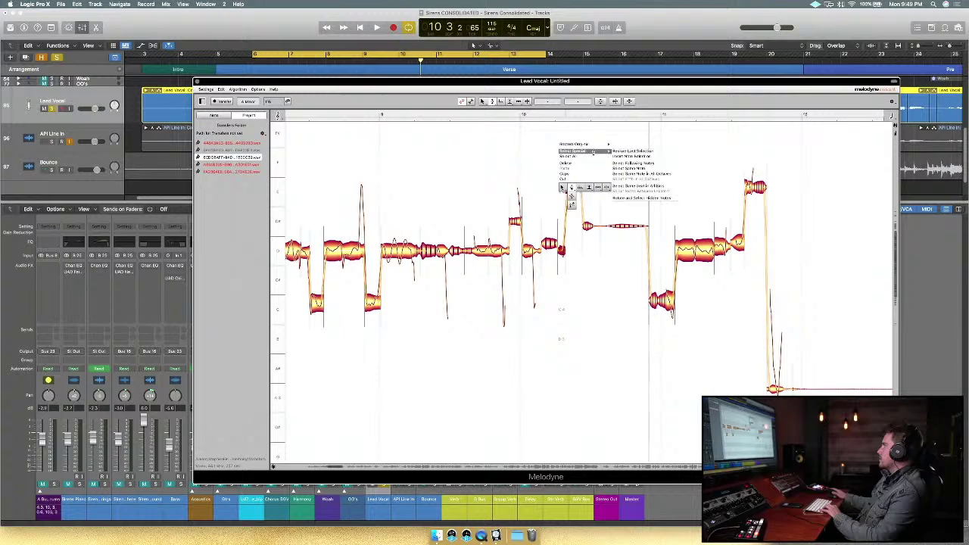
click(494, 186)
Restore the original pitch of the two retuned split notes in bar 10 and clear the selection.
drag(579, 273, 559, 187)
right_click(561, 190)
mouse_move(584, 149)
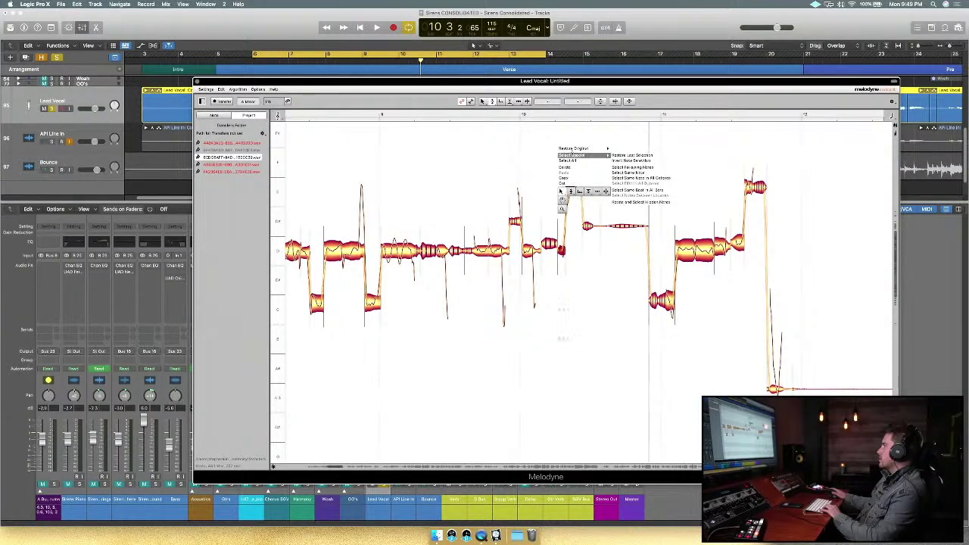
click(629, 169)
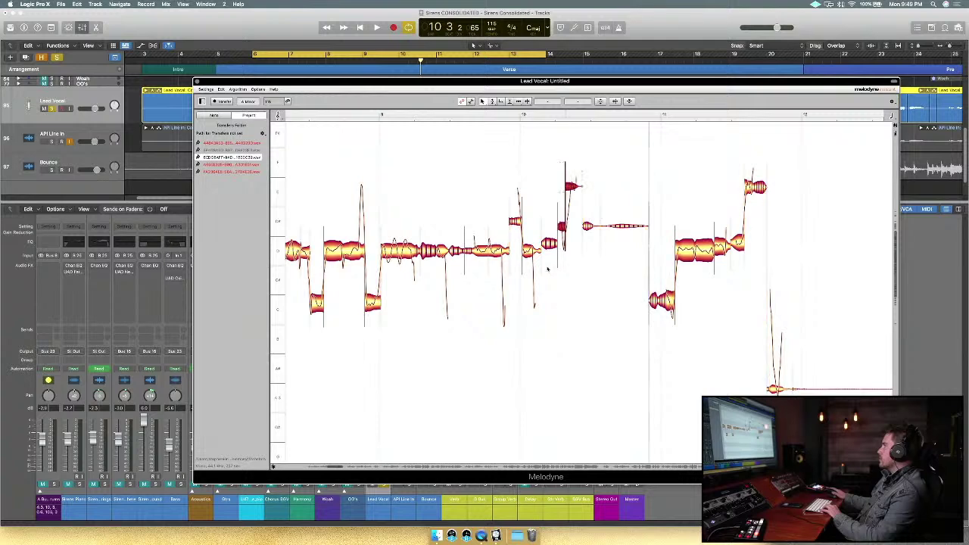
click(557, 289)
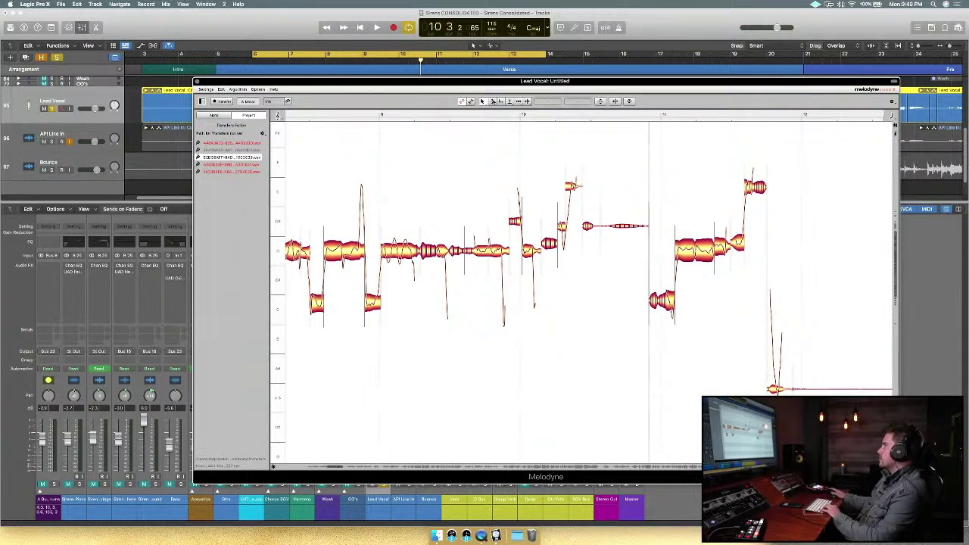
Split the start of the high E note in bar 10 into its own fragment and select the D# note before it.
click(570, 175)
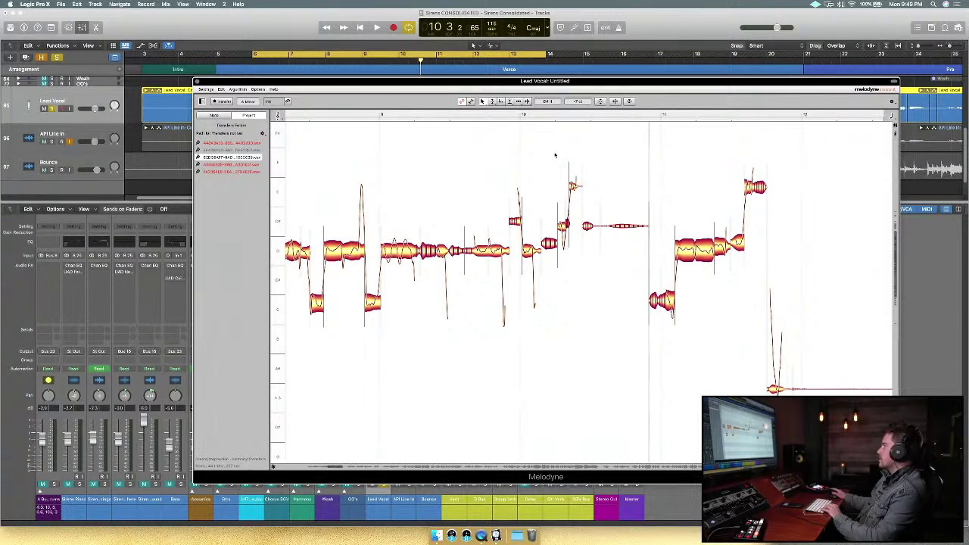
click(493, 101)
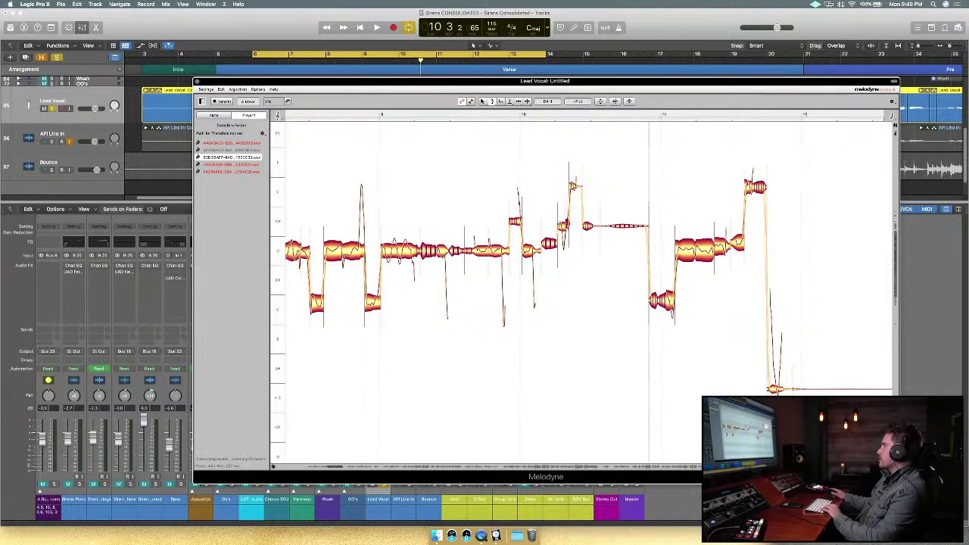
click(563, 226)
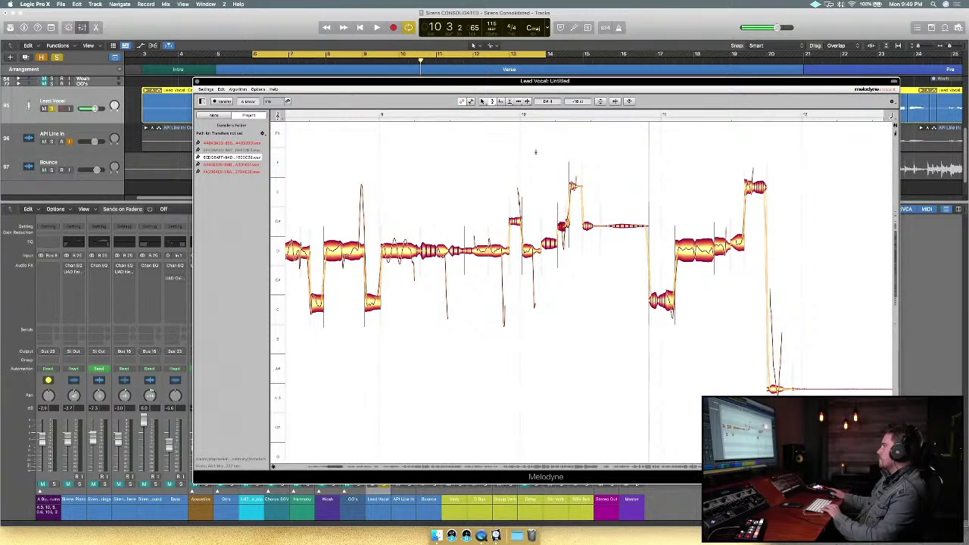
Lower the two adjacent D# fragments before the high E in bar 10 to D and listen to the phrase.
click(484, 102)
drag(559, 208, 564, 227)
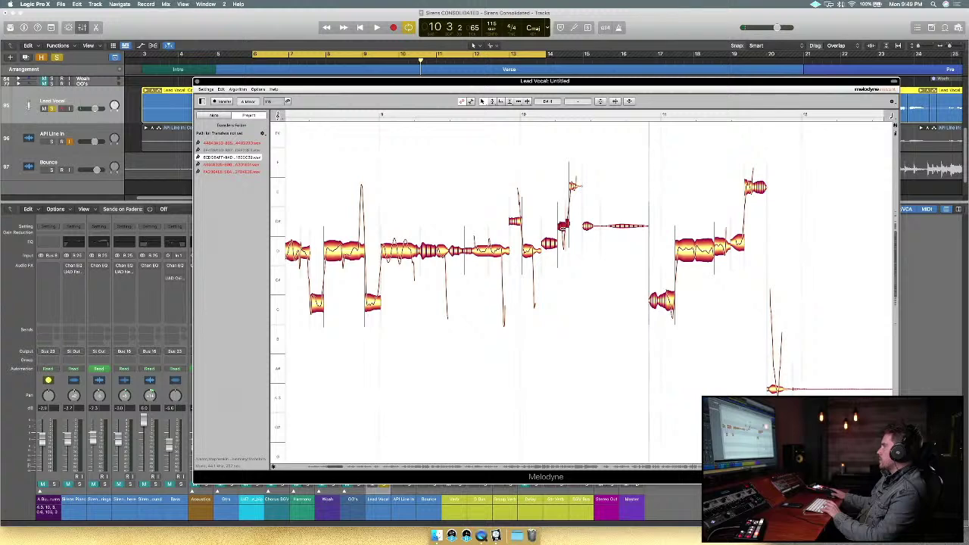
drag(564, 225, 564, 241)
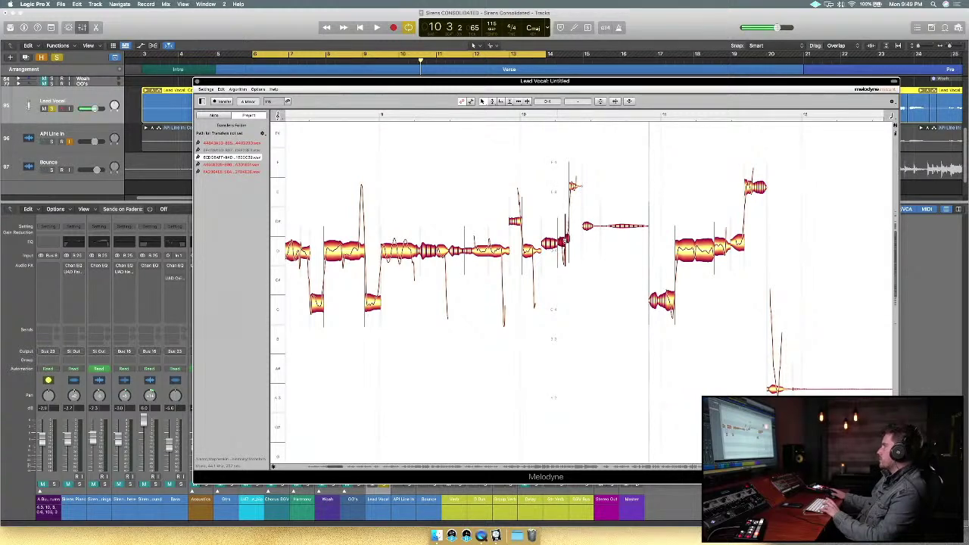
click(494, 102)
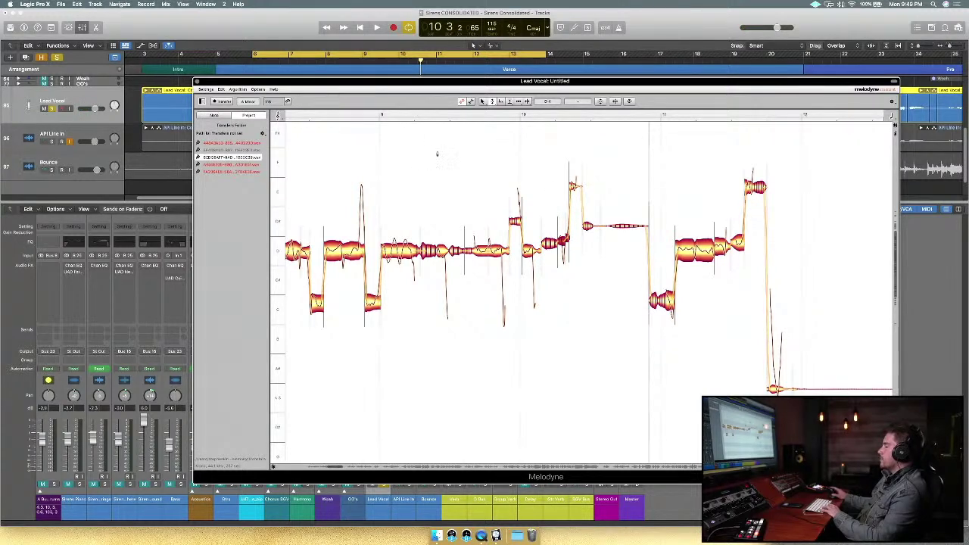
click(359, 114)
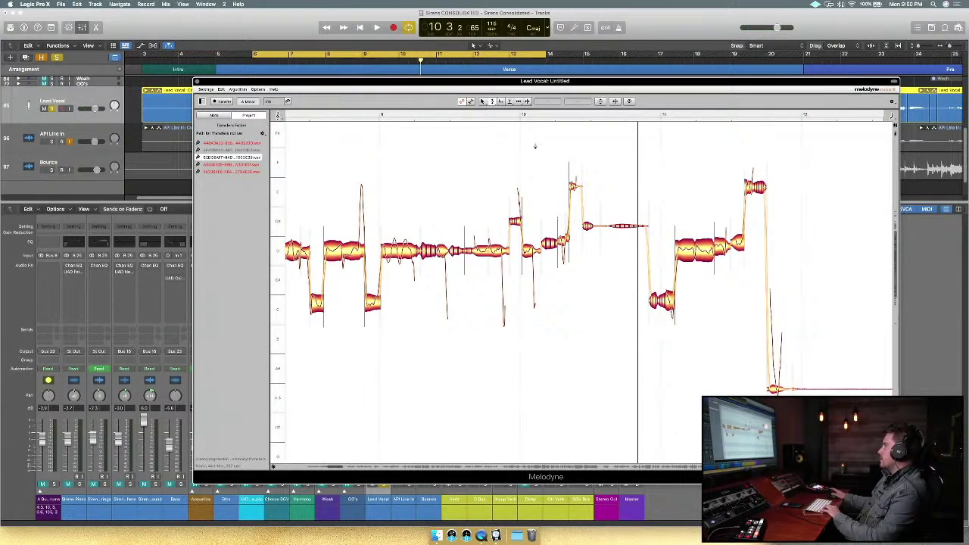
Reduce the pitch modulation of the two short D fragments before the high E in bar 10, checking the phrase by ear.
click(493, 111)
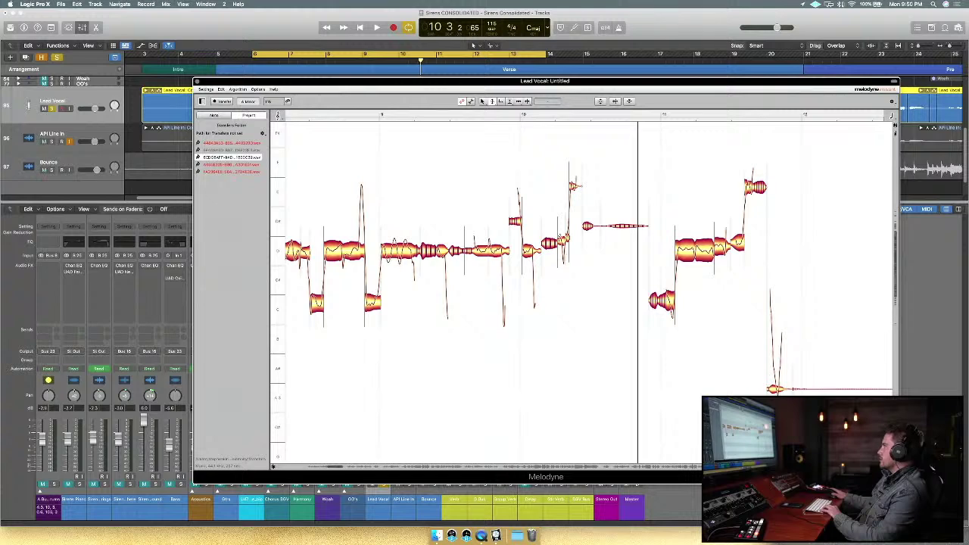
click(562, 242)
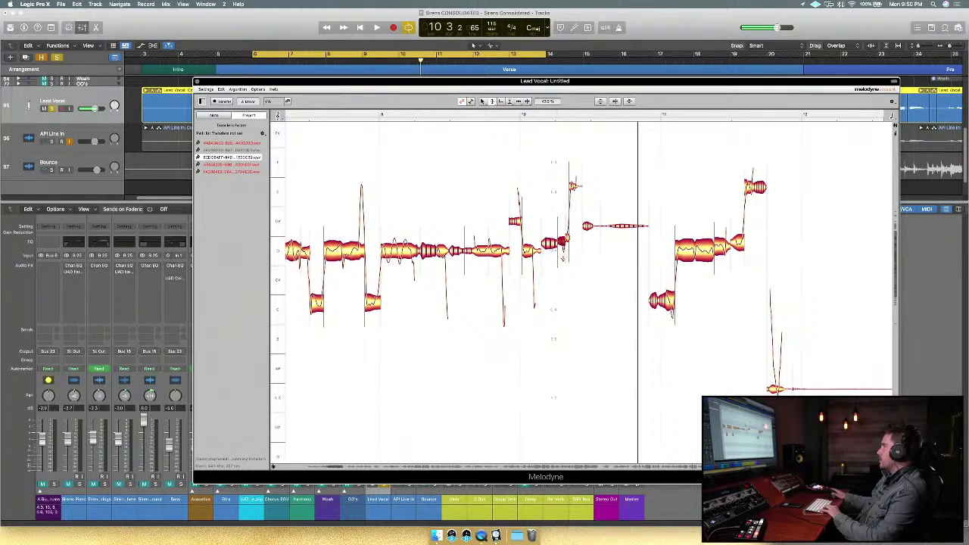
click(567, 238)
click(481, 115)
double_click(435, 115)
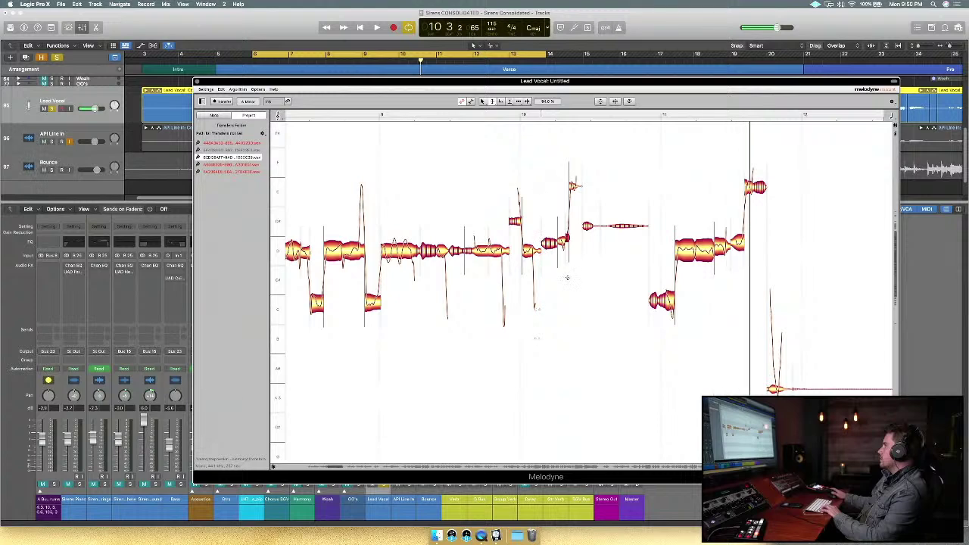
Correct the pitch of the bar 11 phrase from the C note to the high E with Pitch Center and Pitch Drift at 100 %, and listen.
drag(668, 334, 757, 127)
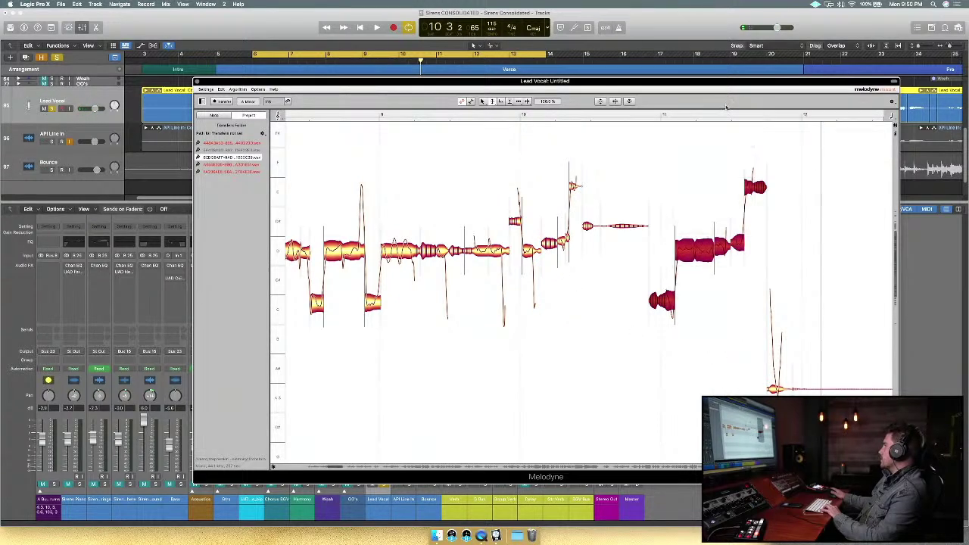
click(493, 102)
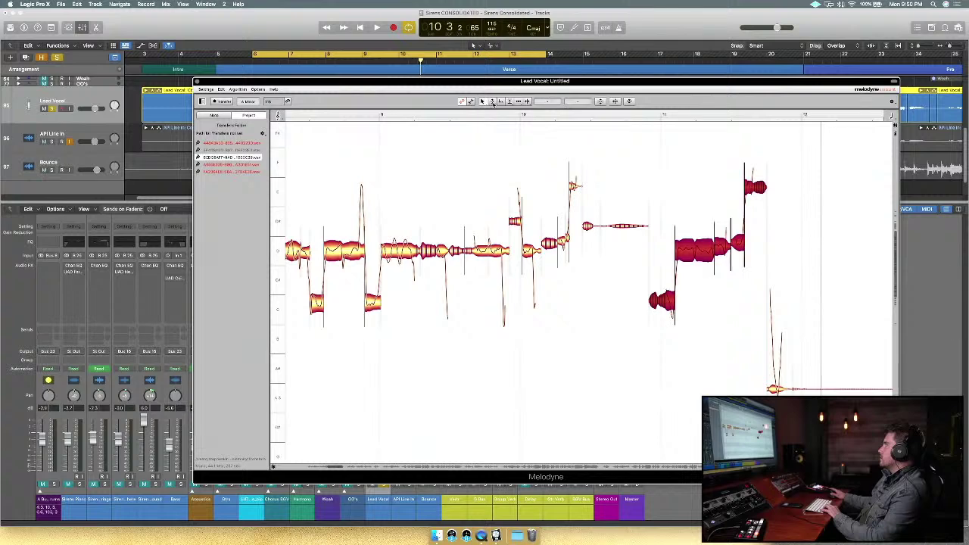
click(600, 102)
drag(590, 93, 608, 104)
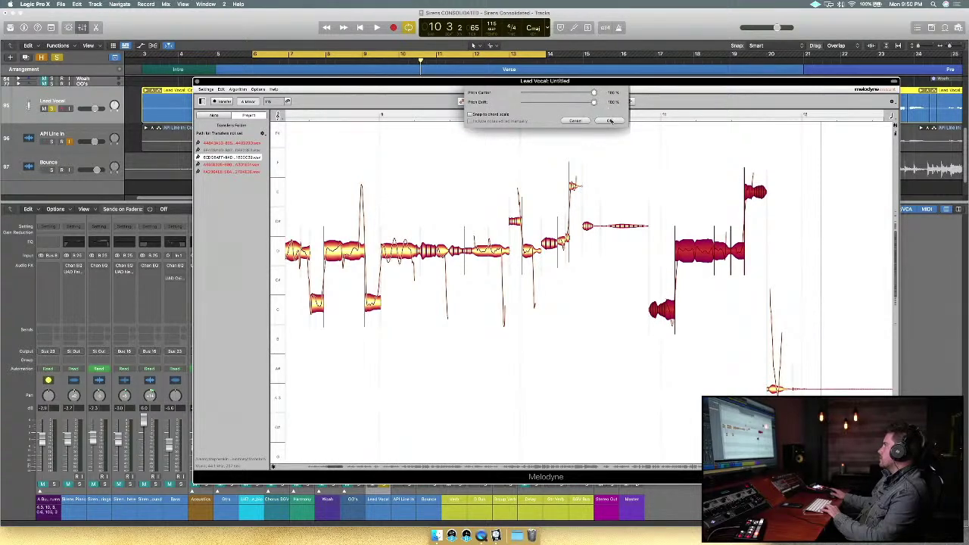
click(610, 121)
click(685, 304)
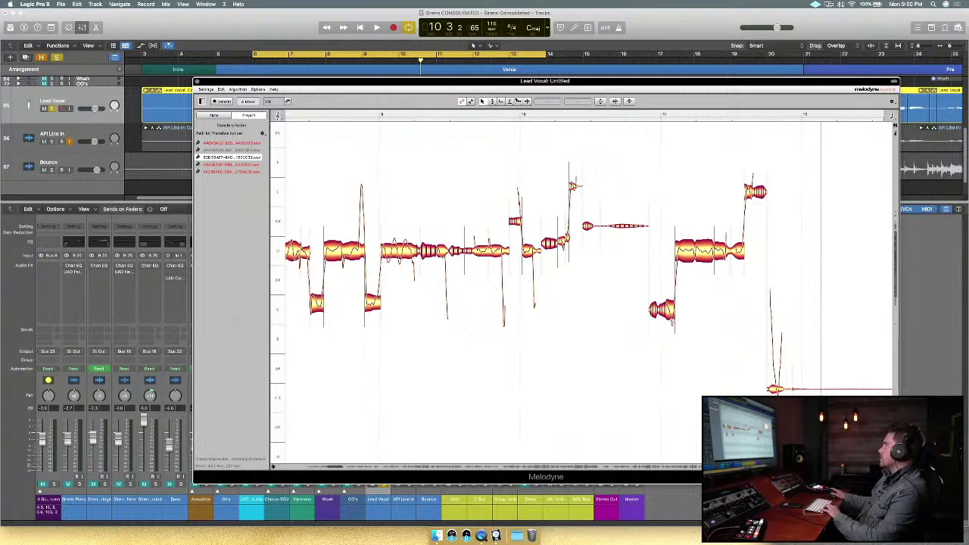
click(493, 102)
click(662, 307)
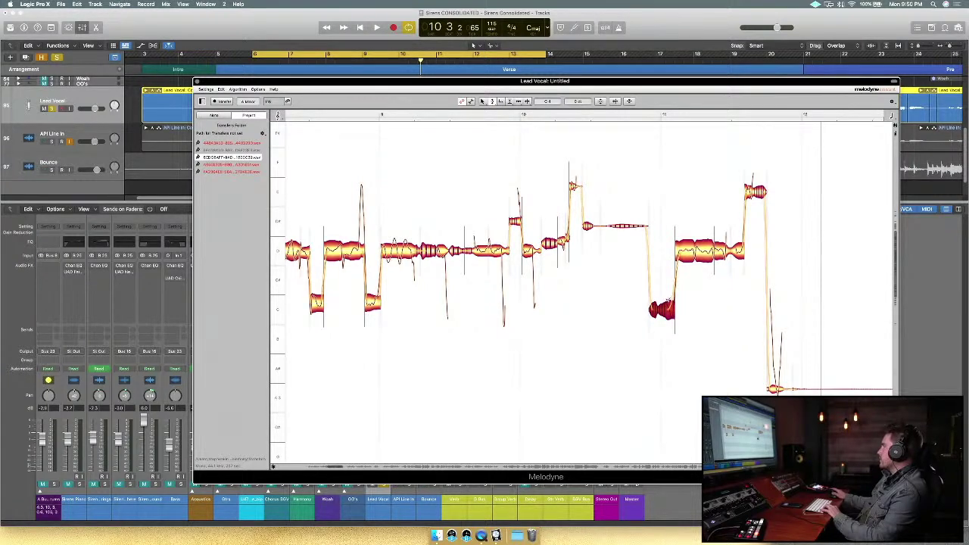
click(571, 116)
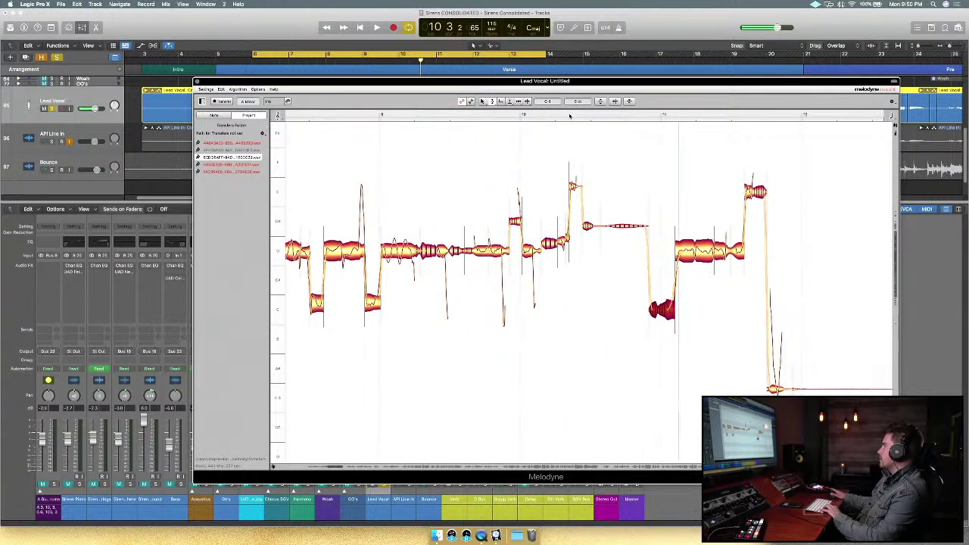
Lower the short low note after the bar 11 phrase to the centre of A3 with the Main tool and listen from bar 11.
click(758, 393)
click(774, 389)
click(482, 100)
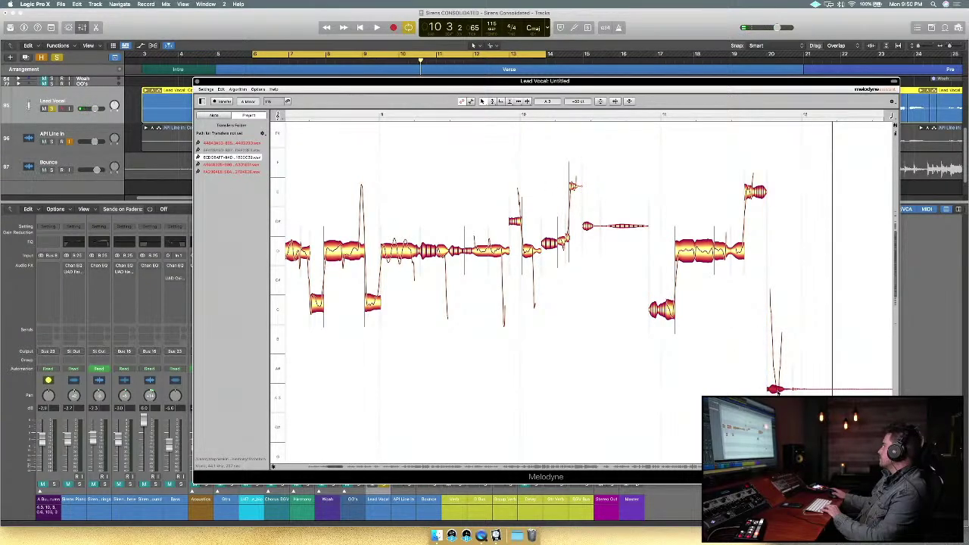
mouse_move(775, 391)
mouse_down()
mouse_move(775, 368)
mouse_move(775, 395)
mouse_up()
click(672, 116)
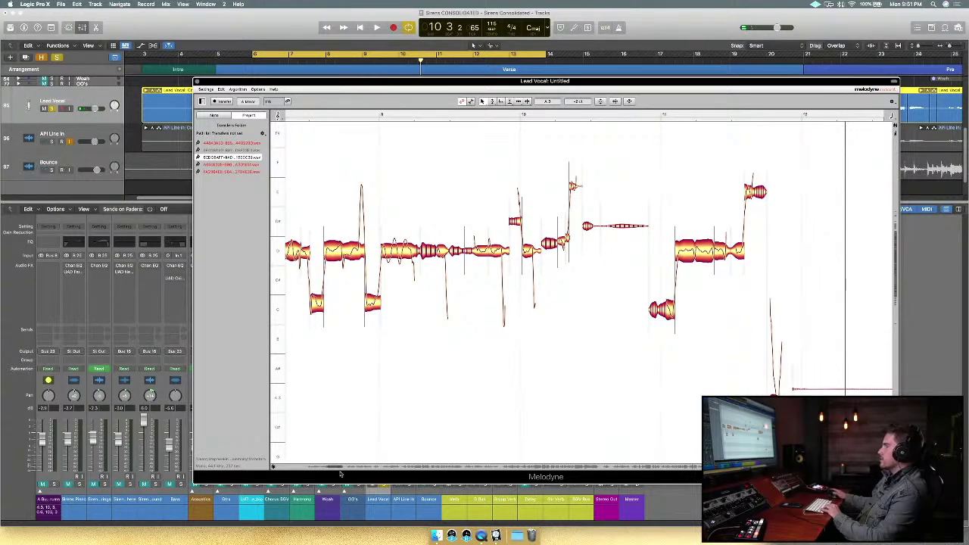
Lower the breath at the end of bar 10 by about 12 dB with the Amplitude tool while listening to the passage.
drag(328, 466, 308, 467)
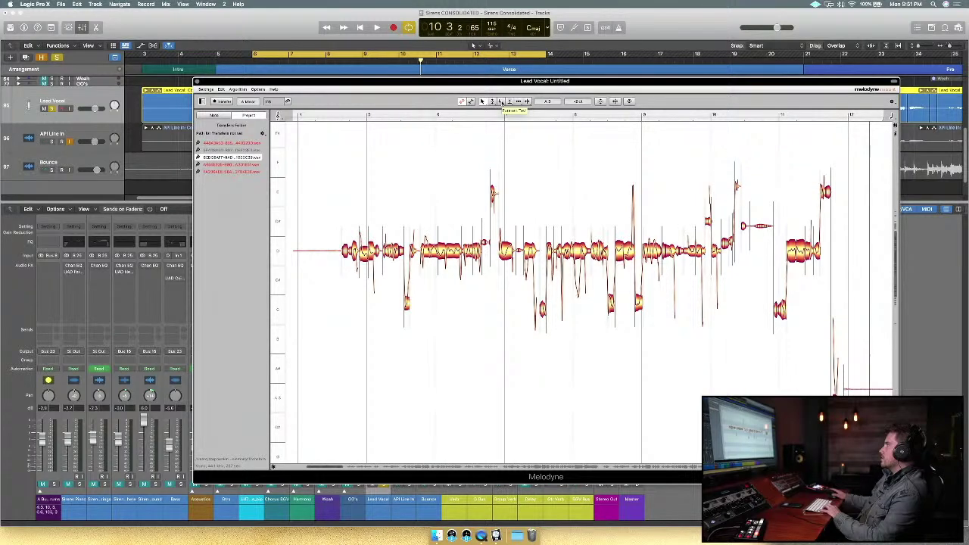
click(510, 101)
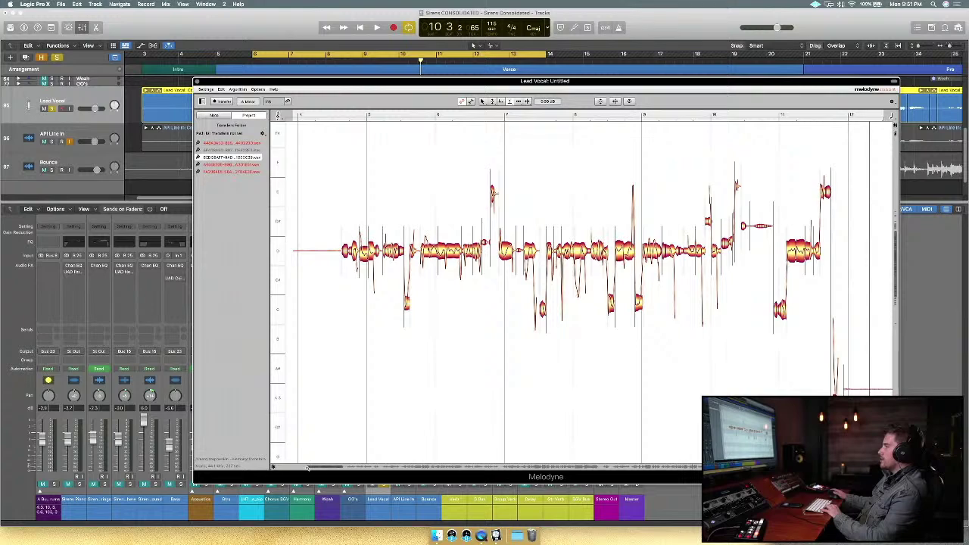
drag(307, 468, 333, 467)
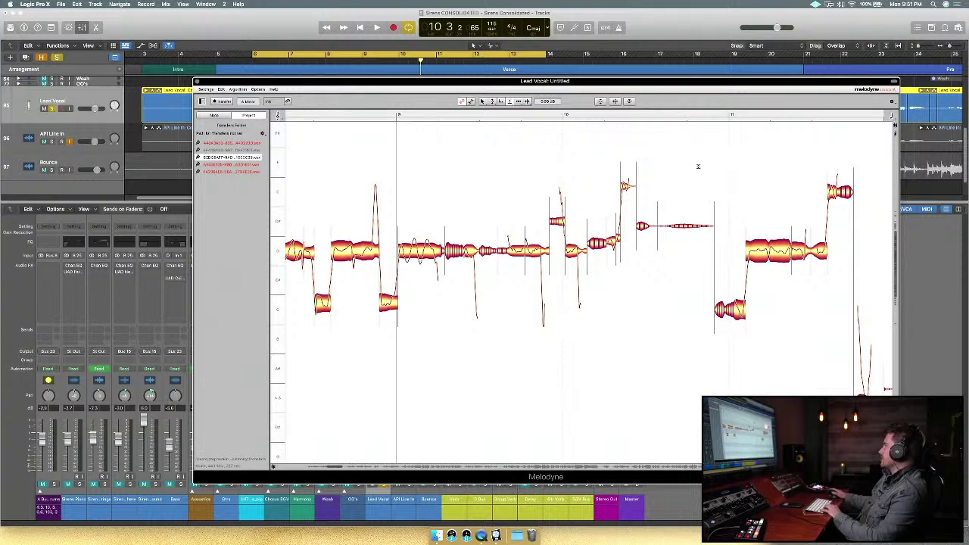
double_click(509, 115)
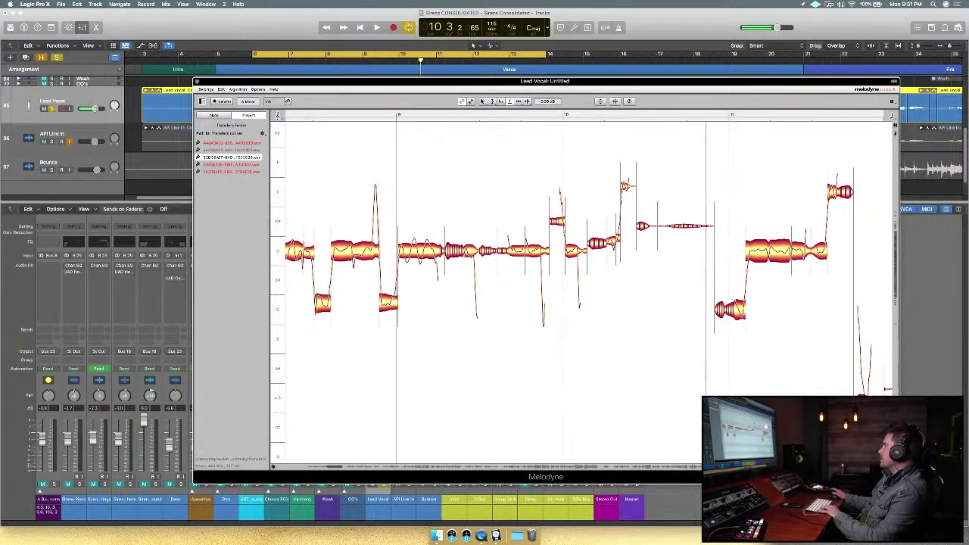
click(681, 225)
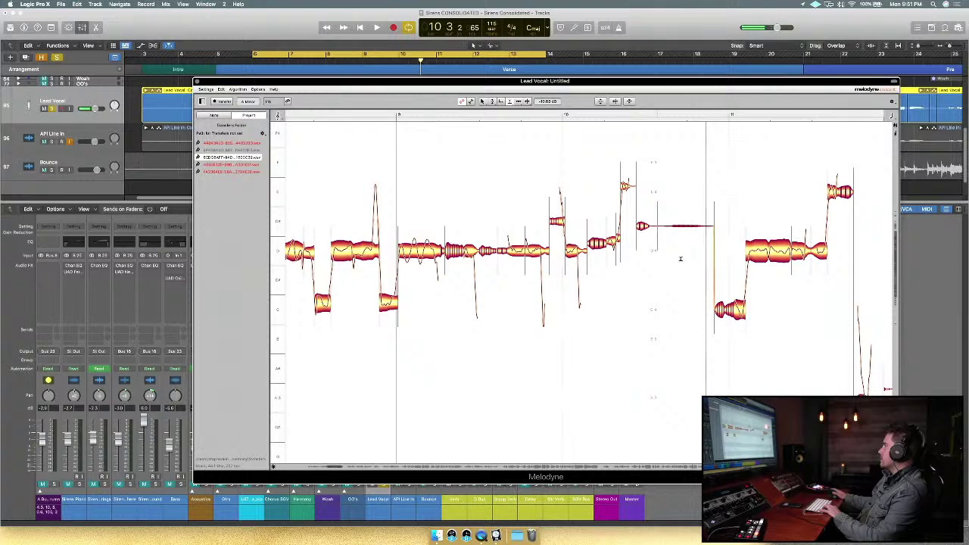
key(space)
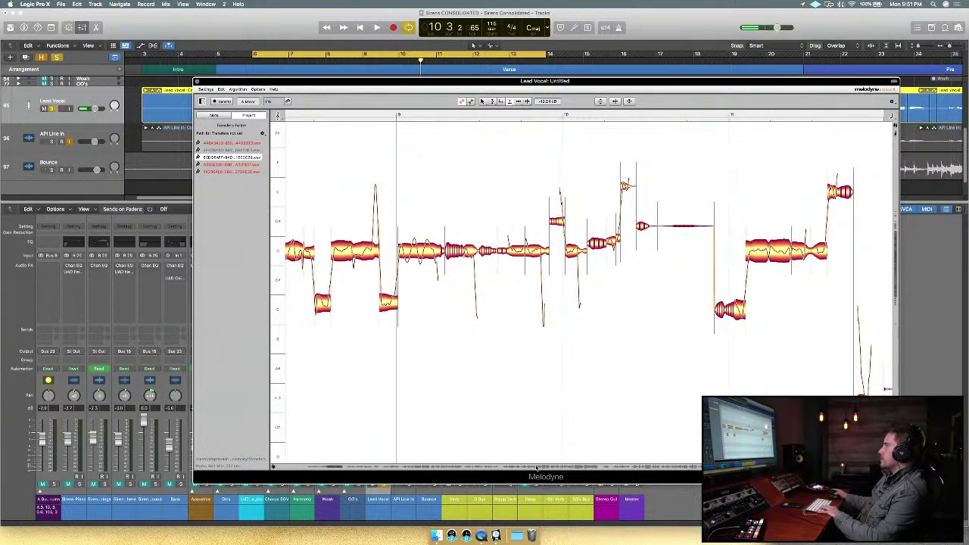
Lower the breath before the high E in bar 6 by about 11 dB and check it by ear.
drag(335, 469, 320, 471)
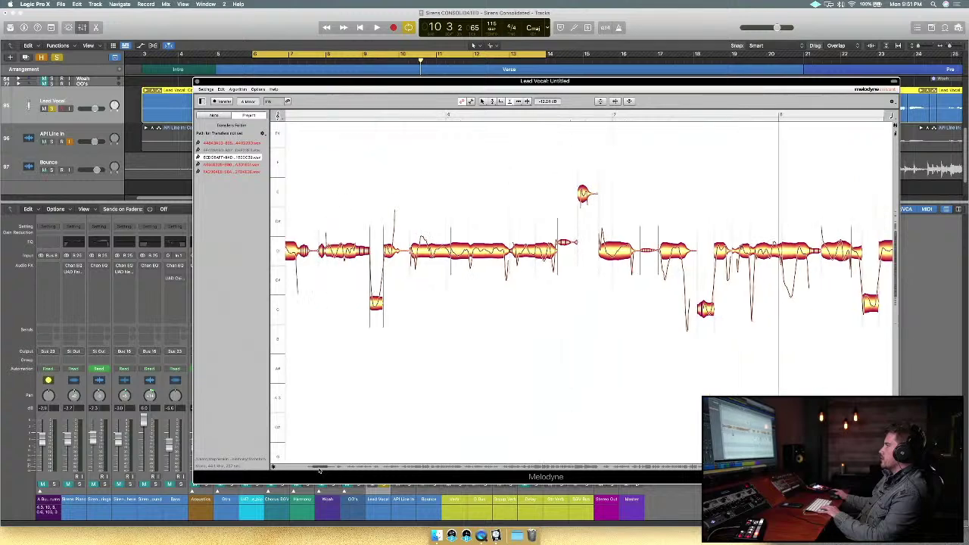
key(space)
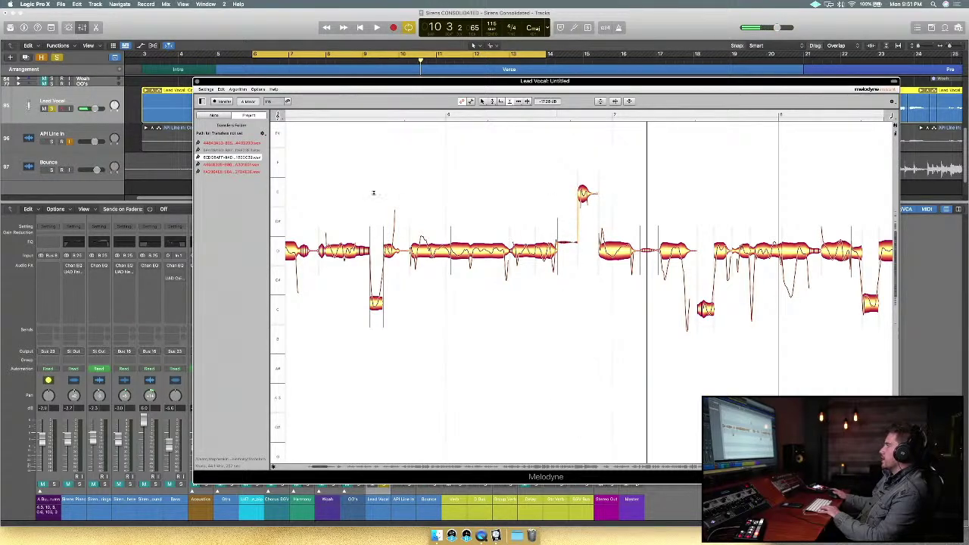
click(319, 114)
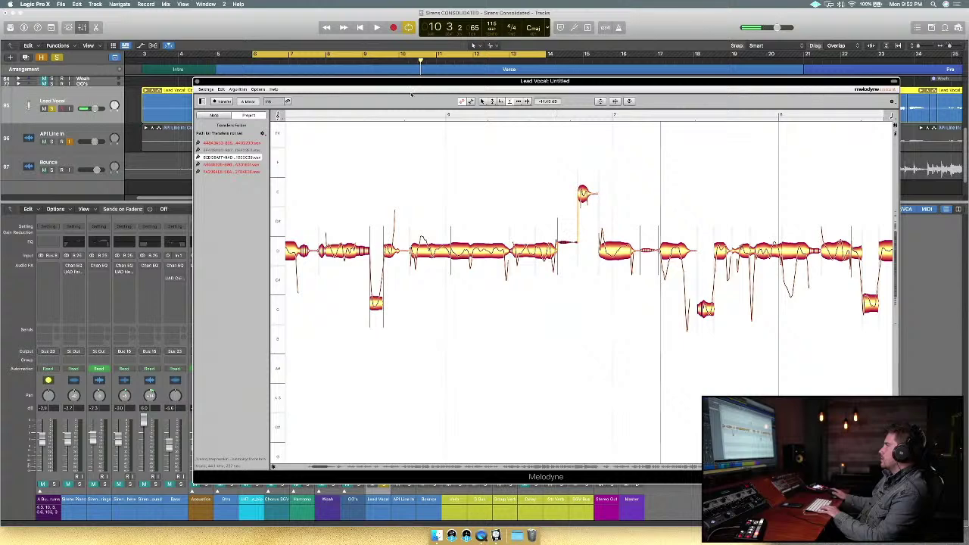
Lower the breath between the two D notes in bar 7 by about 4.8 dB and listen to the verse from bar 4.
click(444, 113)
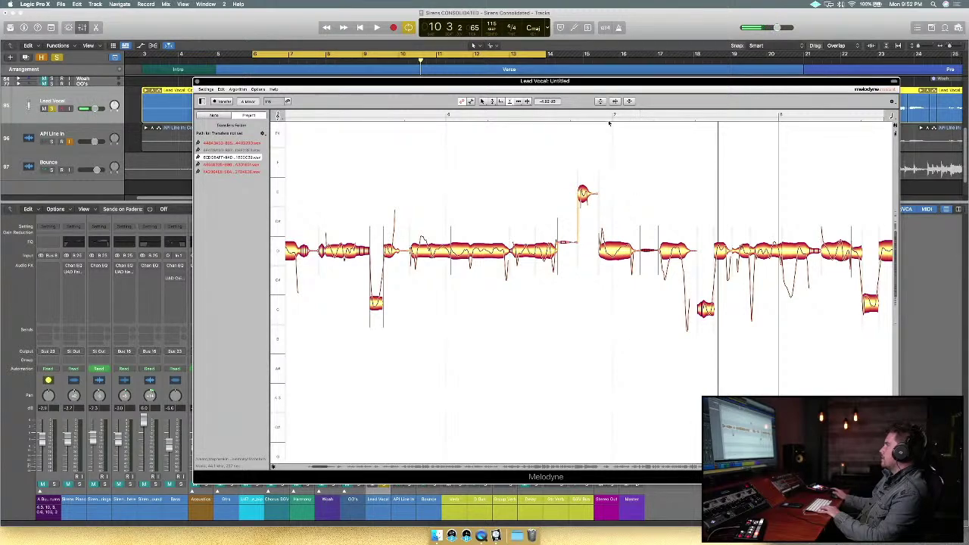
click(579, 114)
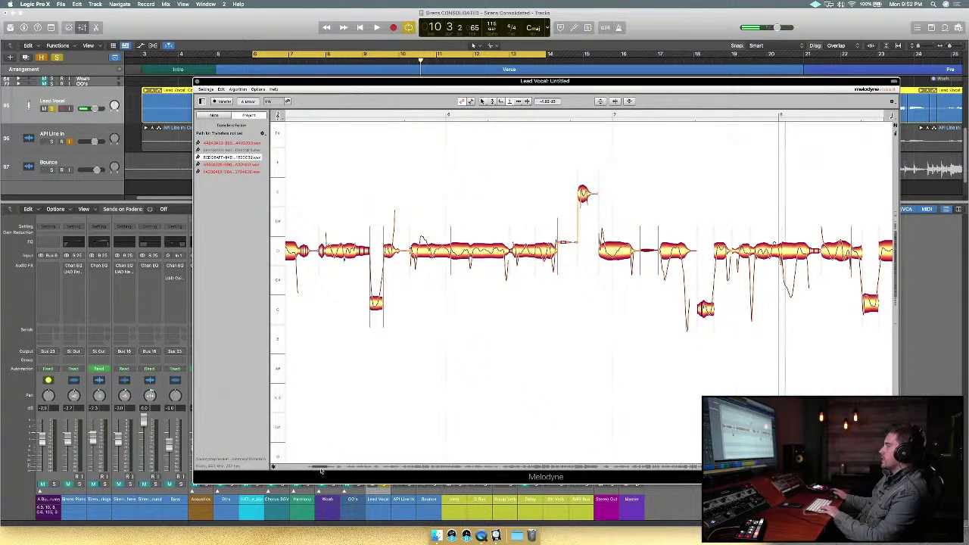
scroll(322, 468, left, 5)
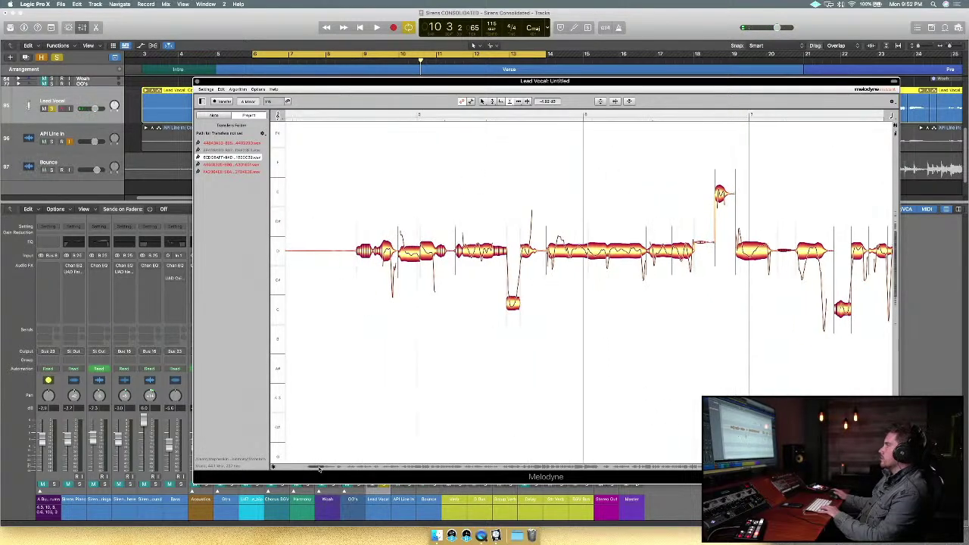
click(336, 115)
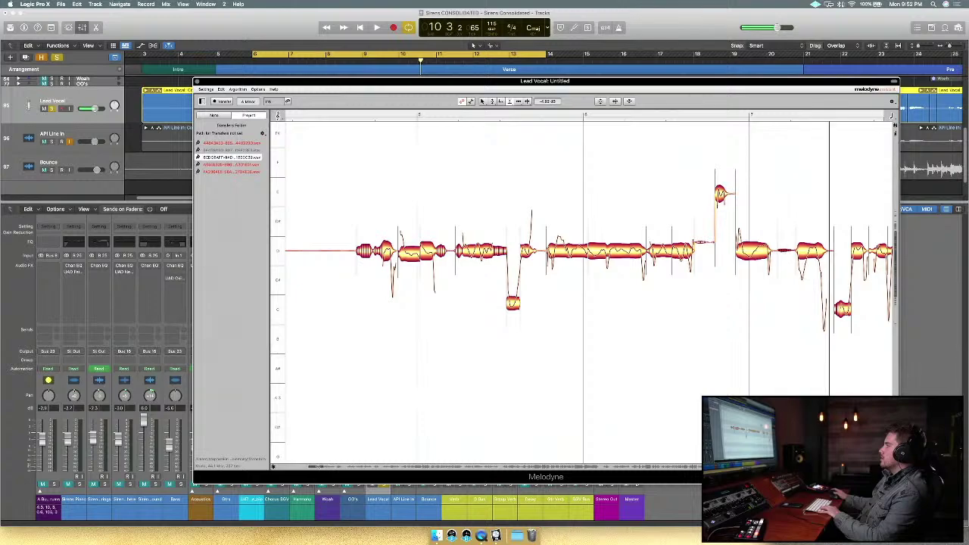
Listen to the vocal from bar 11, checking the pitch of the D note there by ear.
drag(330, 467, 359, 469)
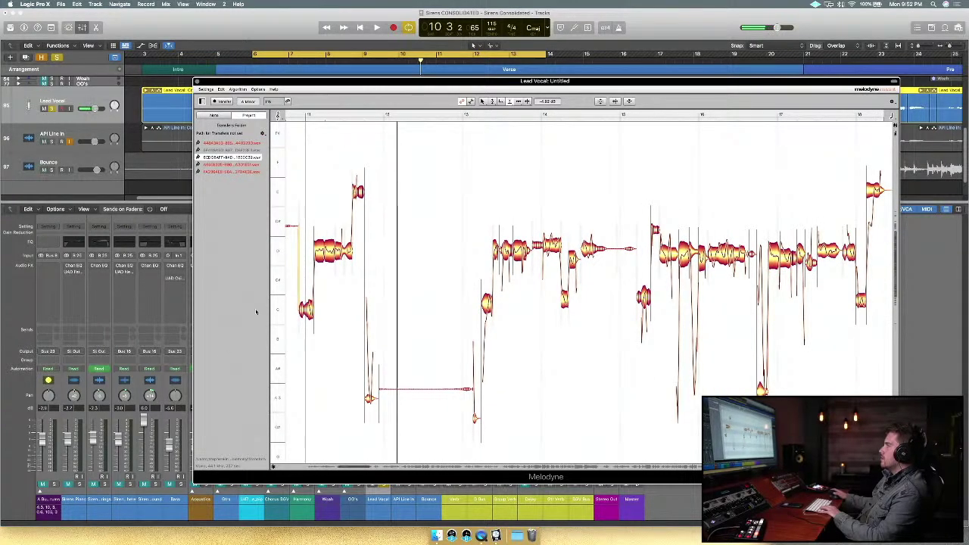
click(318, 250)
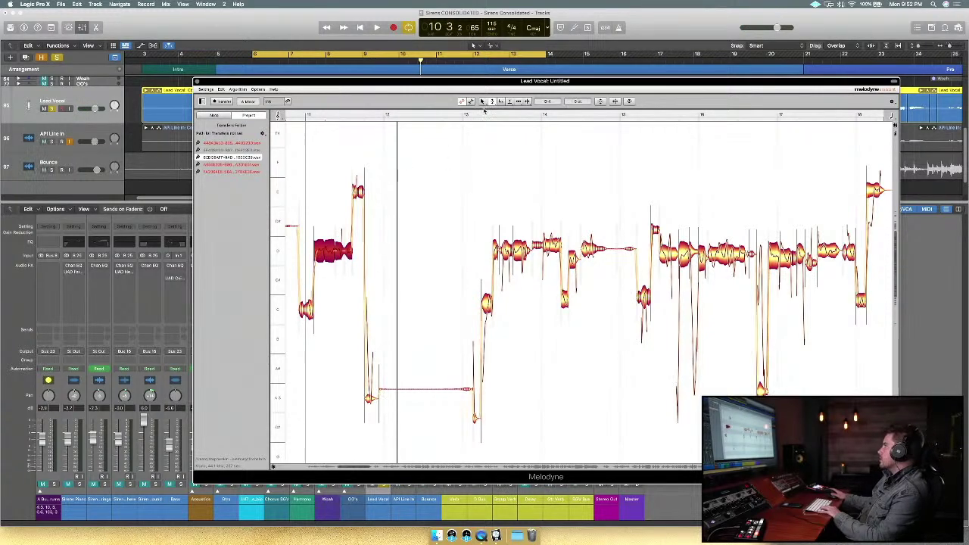
click(338, 273)
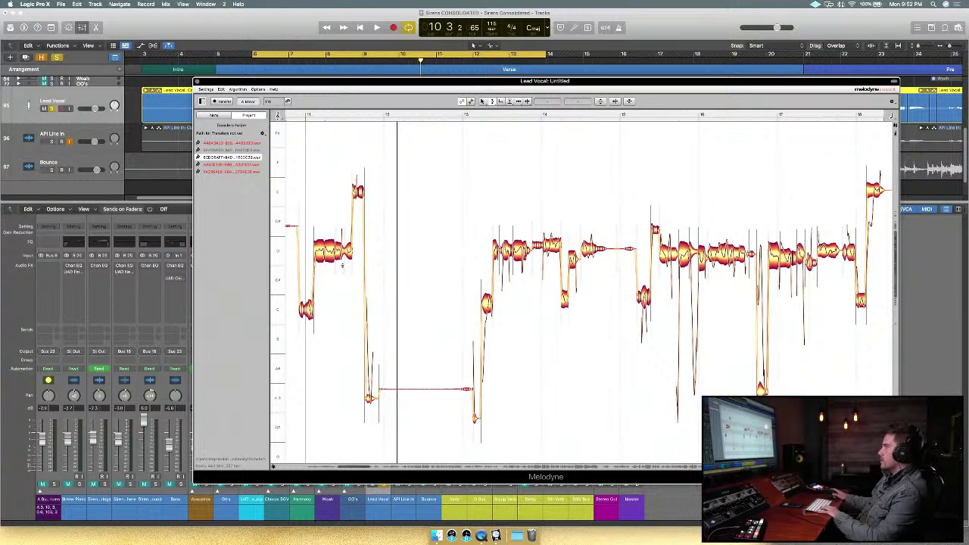
click(336, 259)
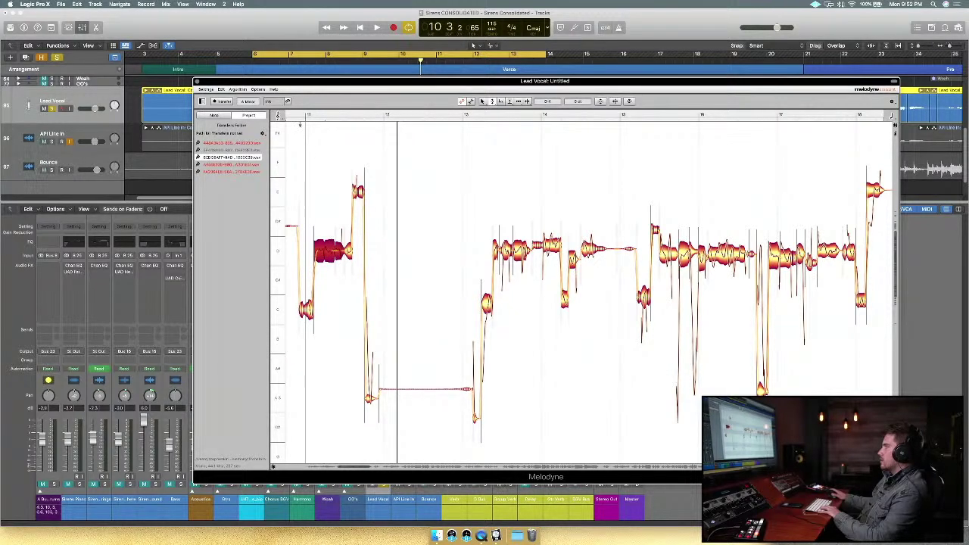
click(292, 115)
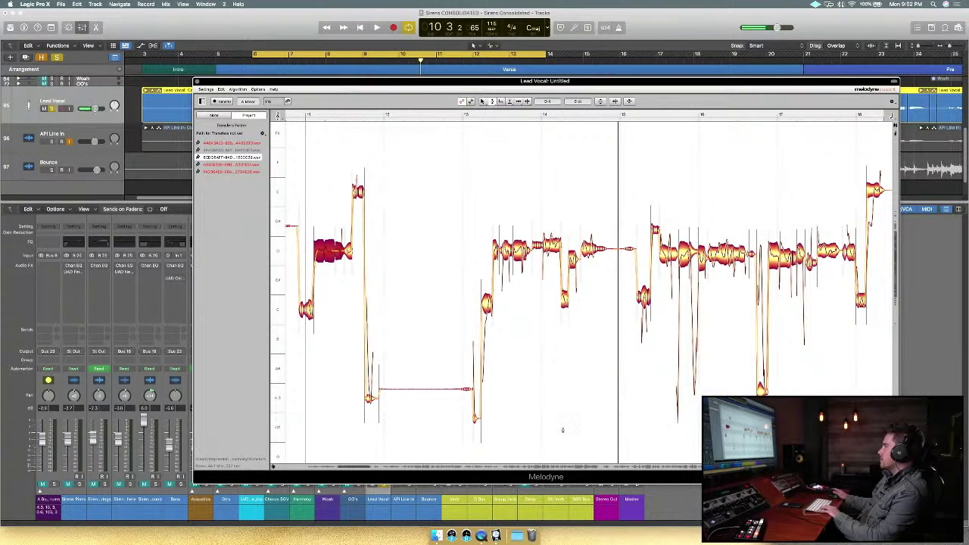
Lower the first low note of the bar 13 phrase to about C and listen to the phrase again.
drag(364, 470, 372, 471)
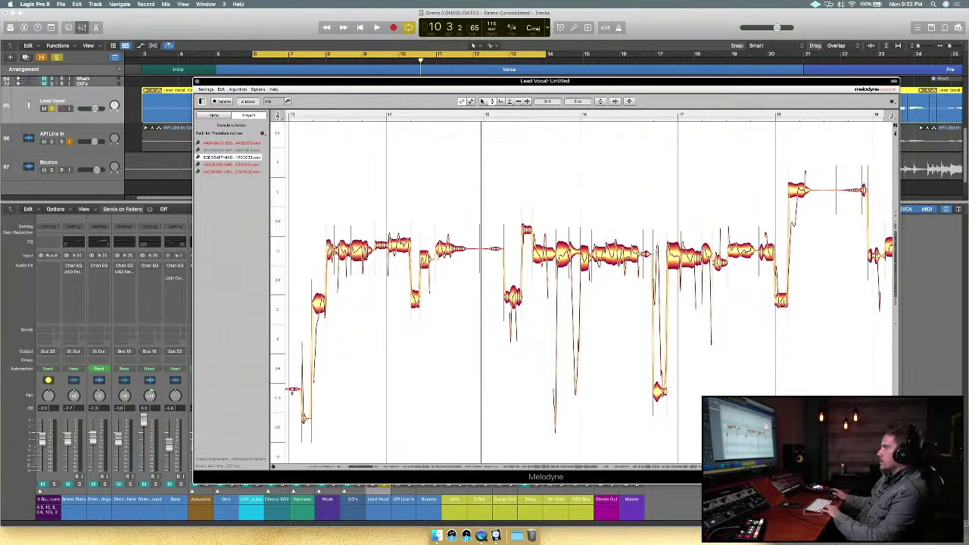
drag(362, 471, 360, 471)
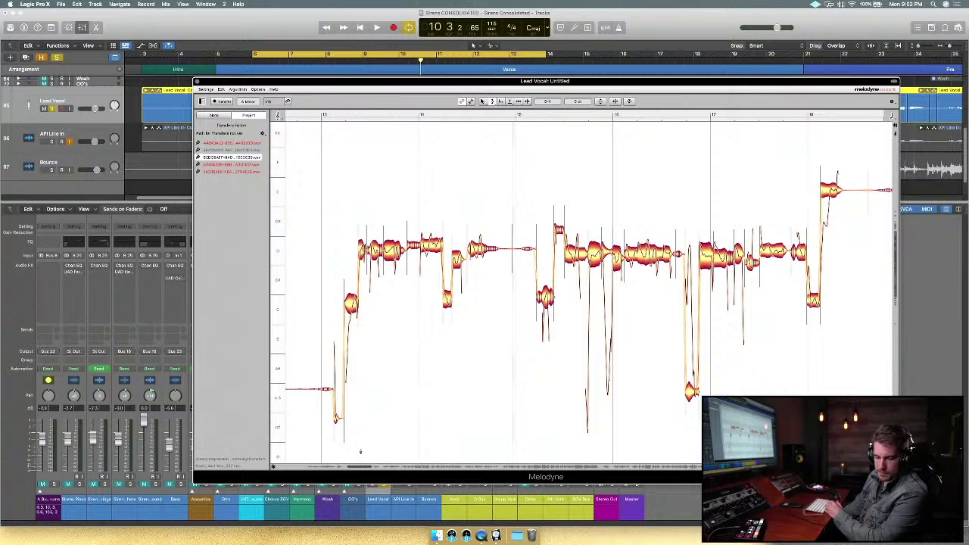
click(302, 116)
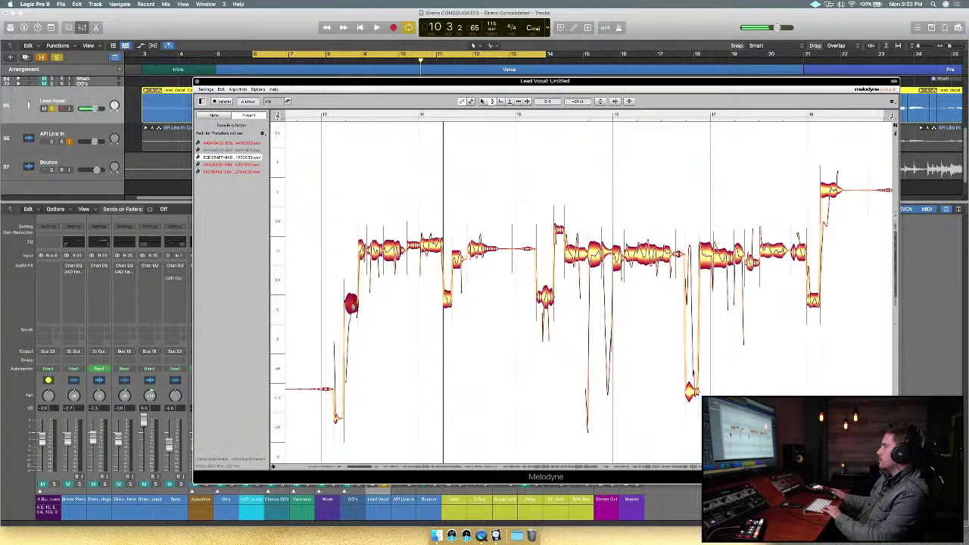
mouse_move(352, 311)
mouse_down()
mouse_move(350, 302)
mouse_move(353, 341)
mouse_move(353, 310)
mouse_up()
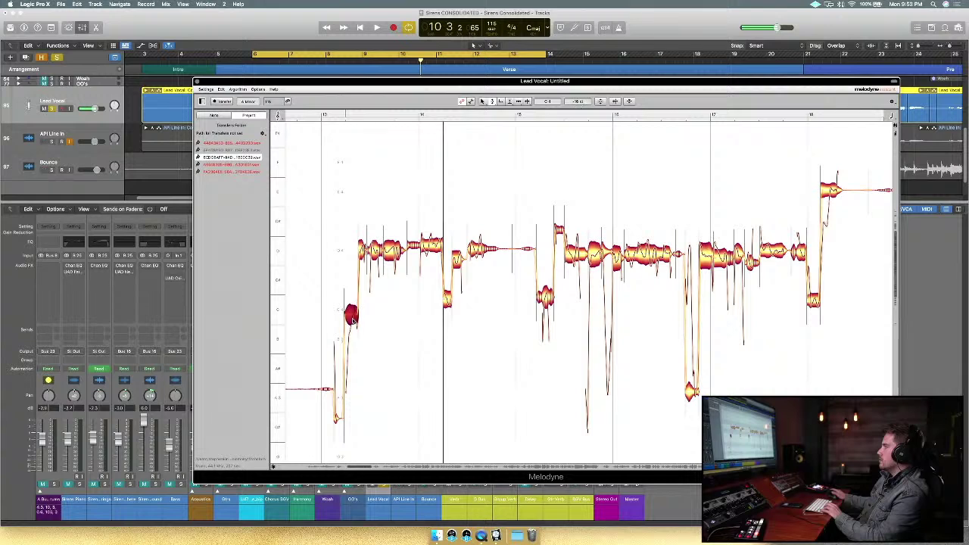
click(317, 114)
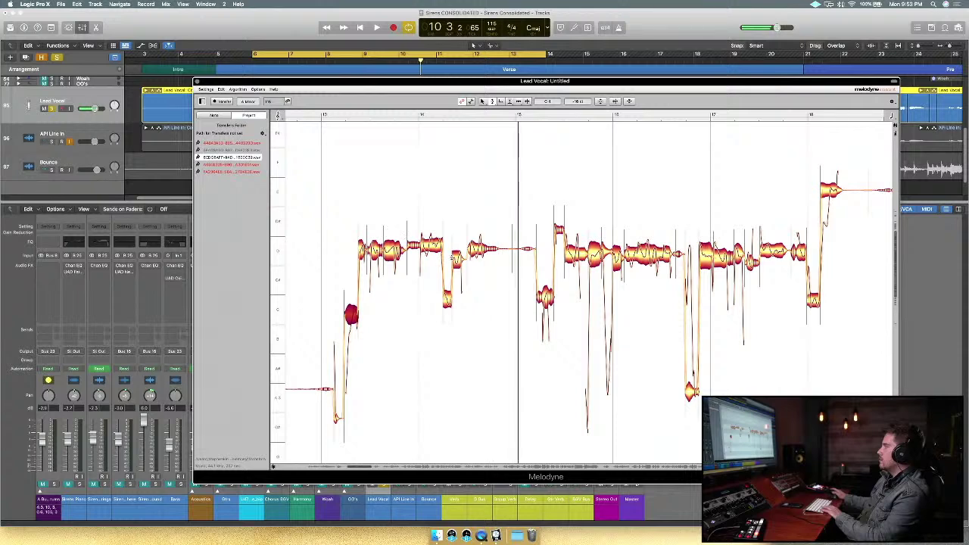
Correct the D notes of the bar 13 phrase with Pitch Center at 100 % and increased Pitch Drift correction, and play them back.
drag(364, 215, 485, 262)
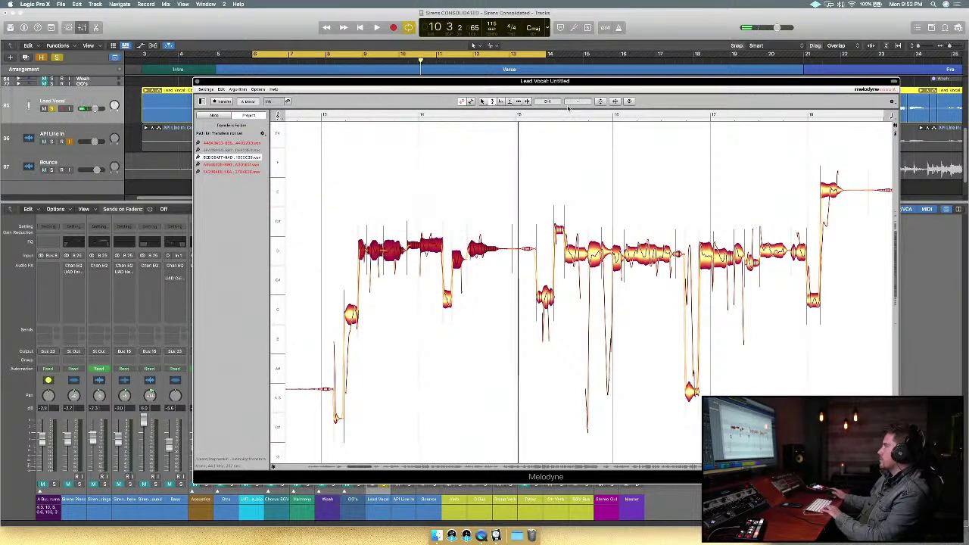
click(605, 101)
drag(566, 92, 599, 94)
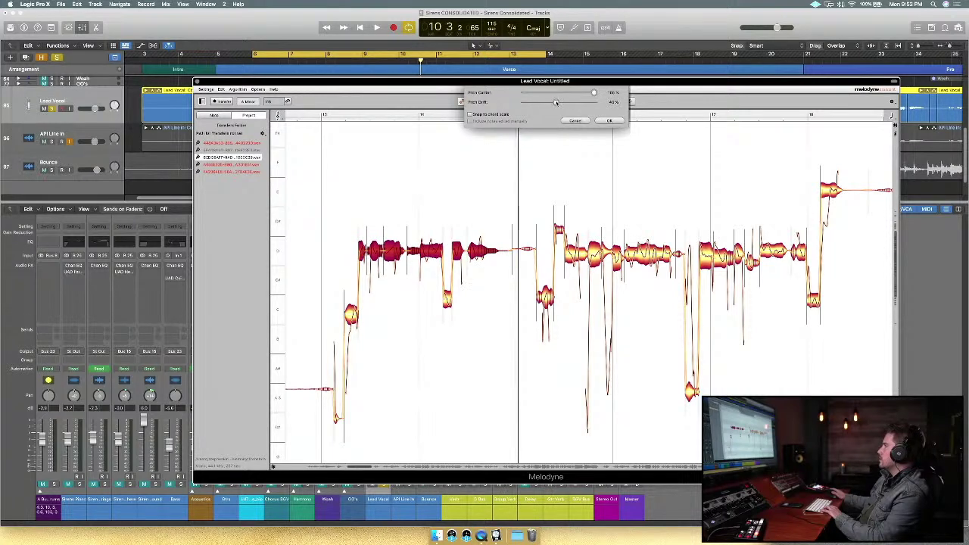
click(607, 121)
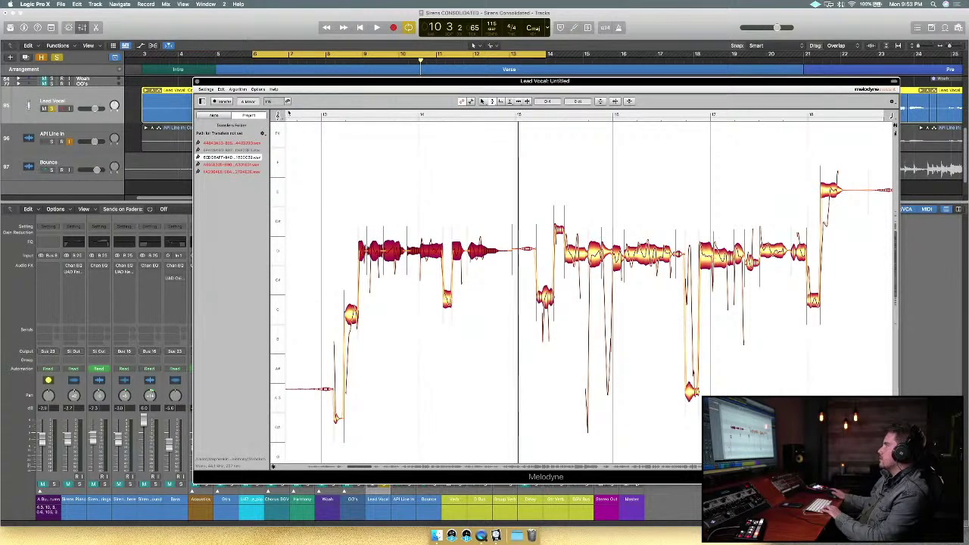
key(space)
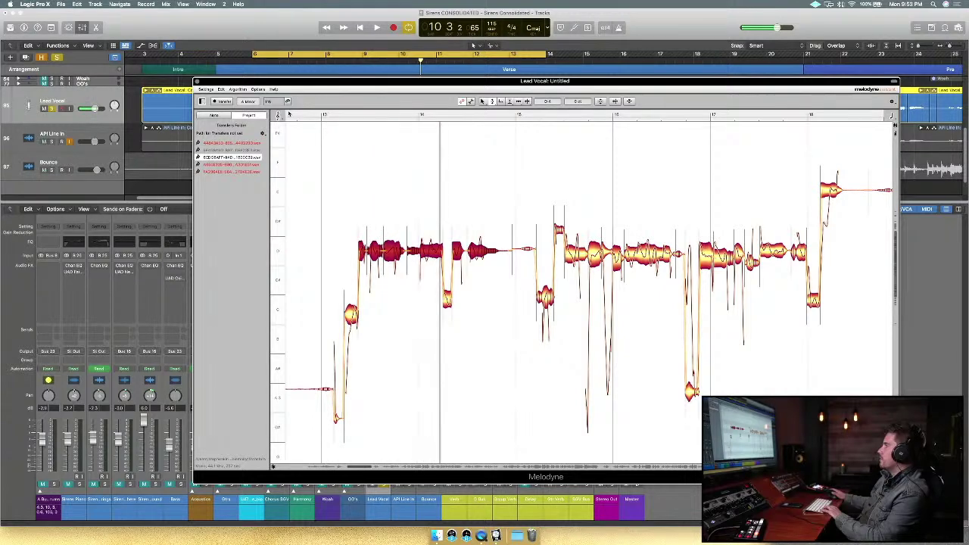
Lower the low notes in bars 14 and 15 to C and the short D-sharp note after them to D, checking by ear.
click(449, 309)
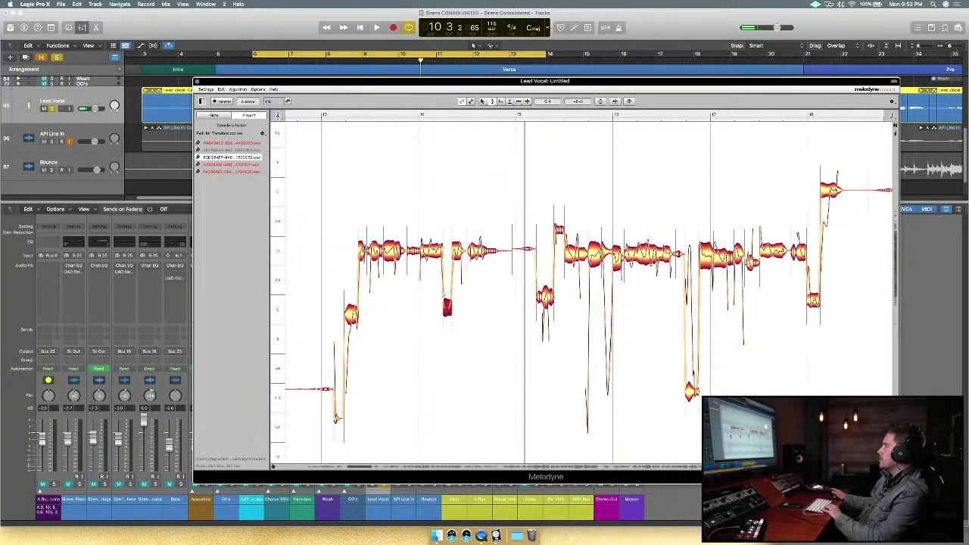
click(345, 115)
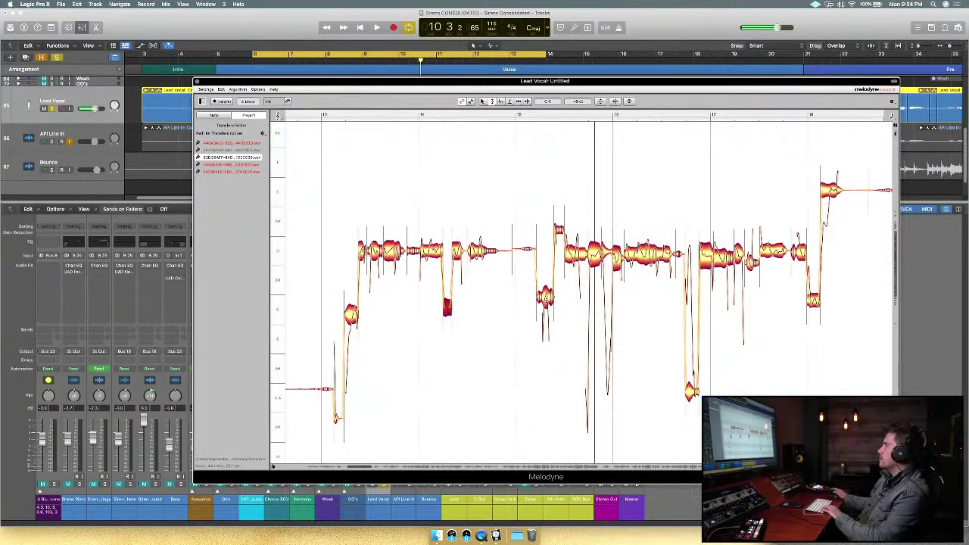
click(546, 304)
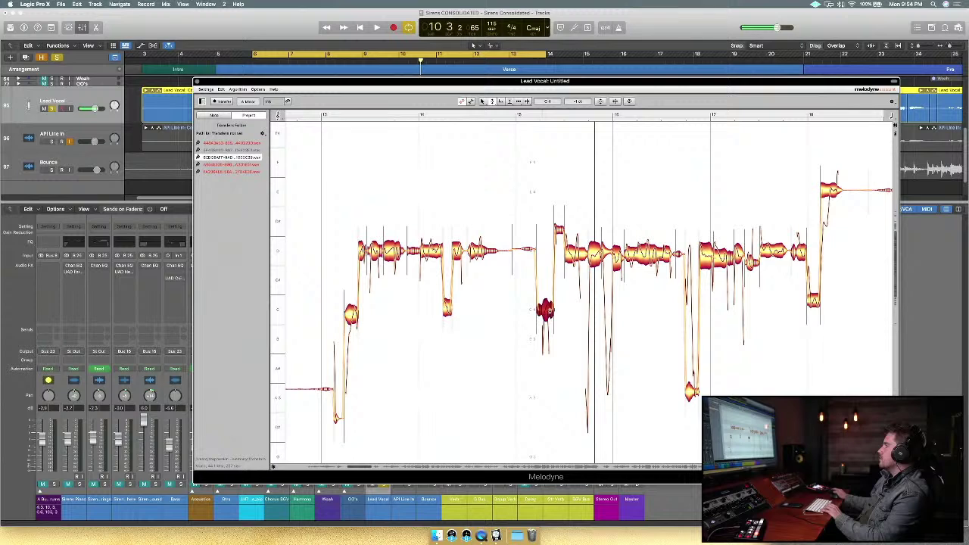
drag(559, 229, 559, 243)
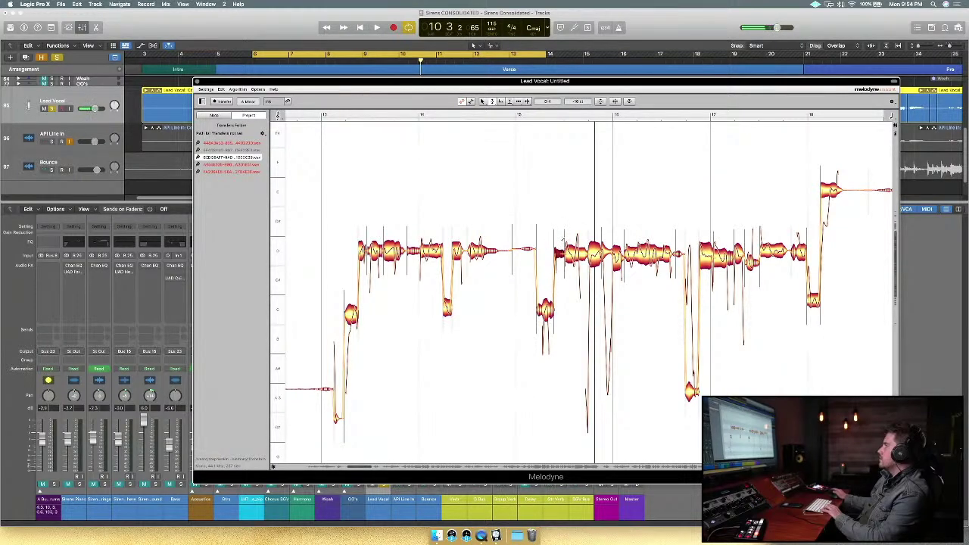
key(space)
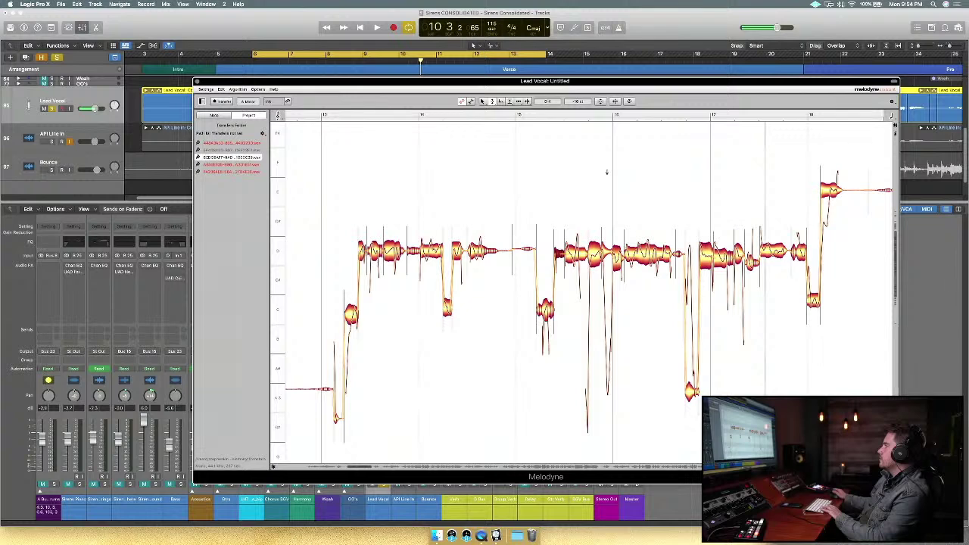
Apply full Pitch Center and Pitch Drift correction to the D notes from bar 15 to bar 17.
drag(558, 215, 803, 251)
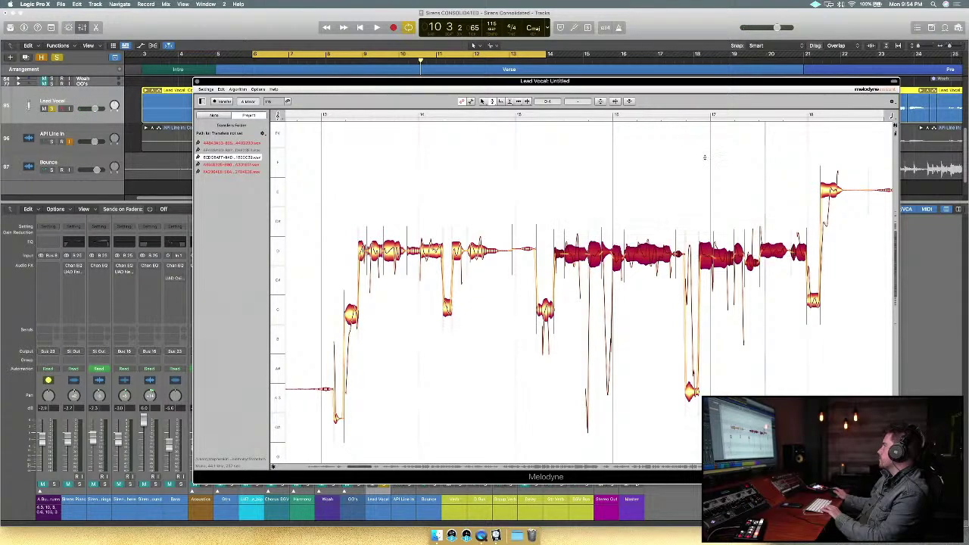
click(602, 102)
click(592, 93)
click(593, 102)
click(608, 121)
Move the Melodyne window clear of the arrangement, listen to the passage, and shift the cycle range to bars 15 to 23.
click(431, 115)
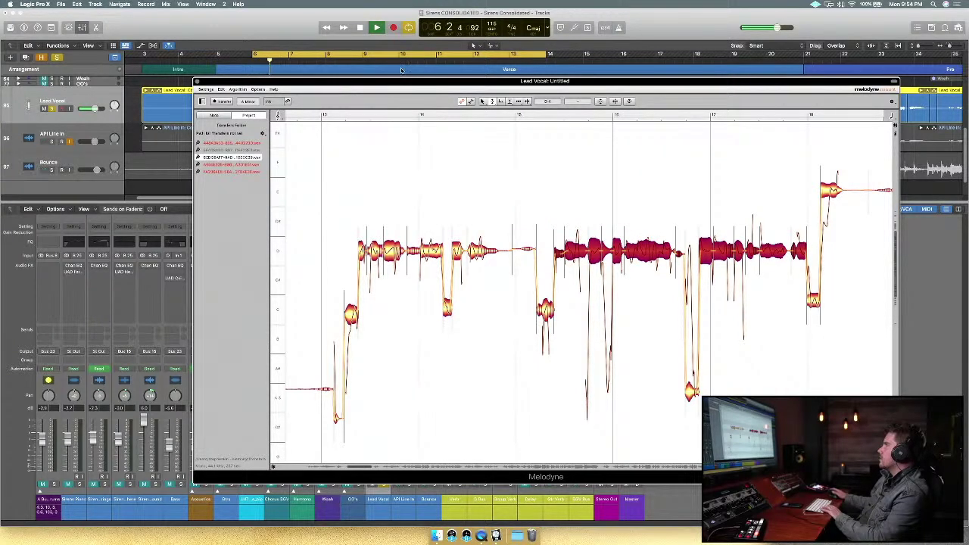
drag(394, 85, 469, 134)
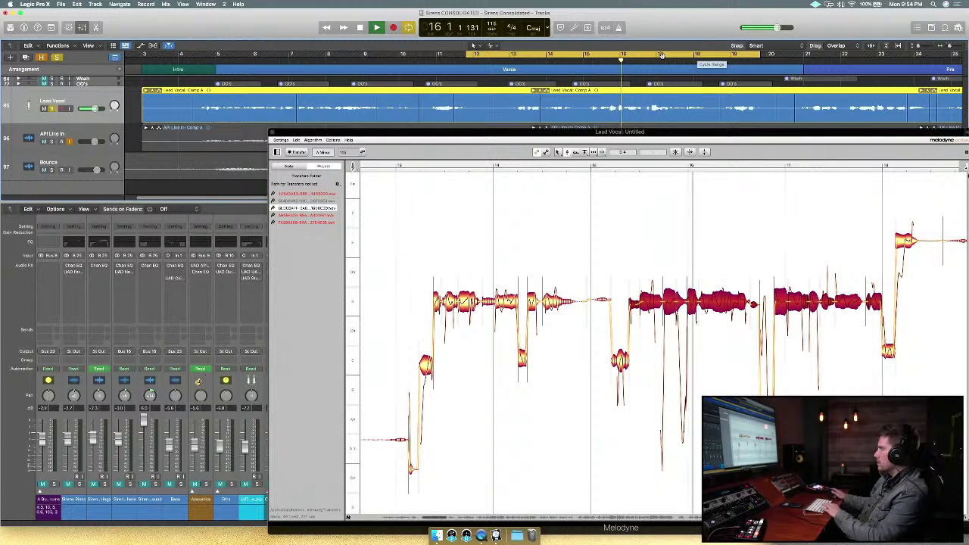
key(space)
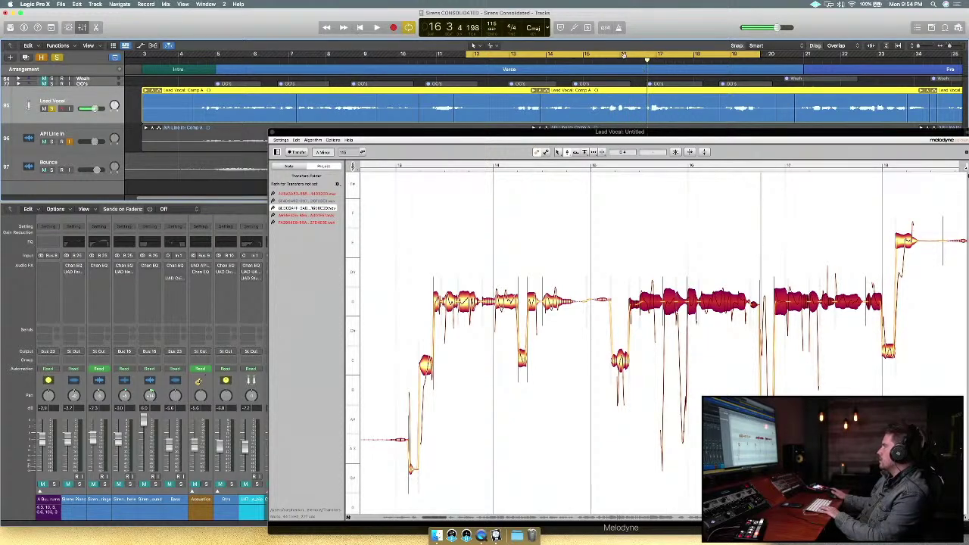
drag(614, 53, 731, 43)
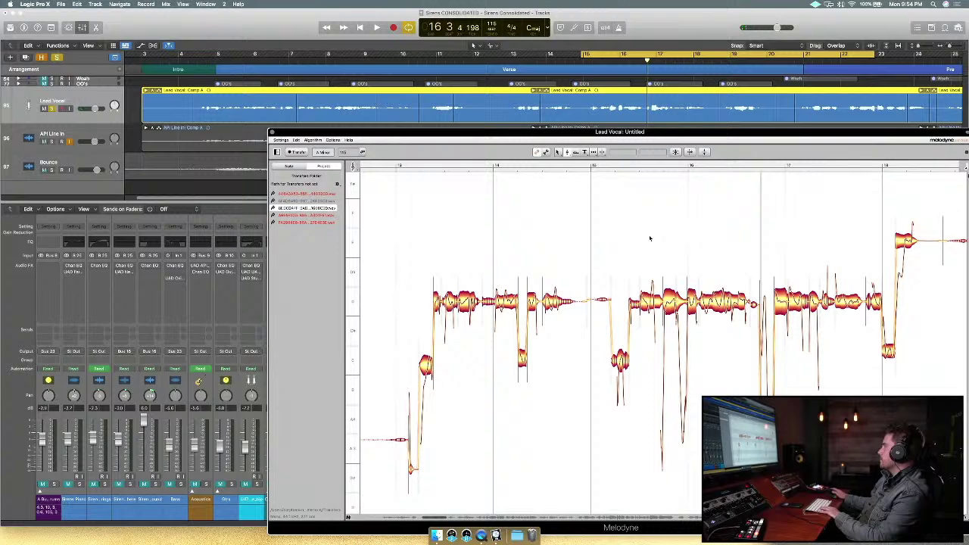
Restore the original pitch of the D notes from bar 15 to bar 17 and listen to them in the song.
drag(648, 247, 873, 315)
right_click(663, 301)
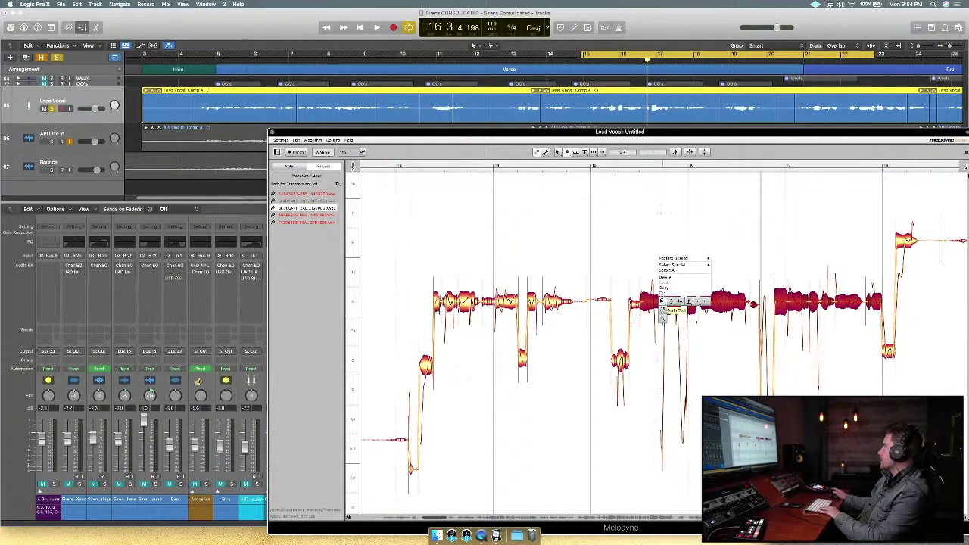
mouse_move(681, 265)
click(722, 280)
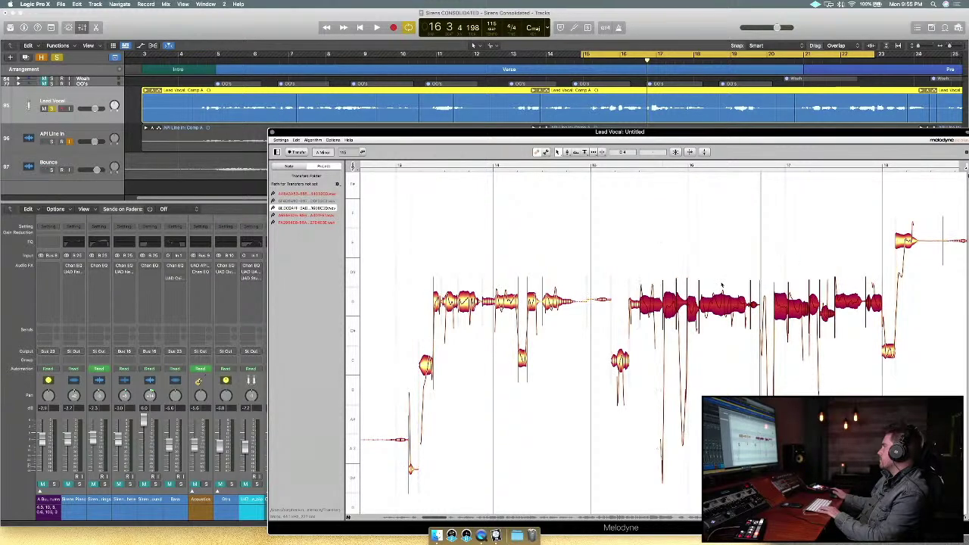
key(space)
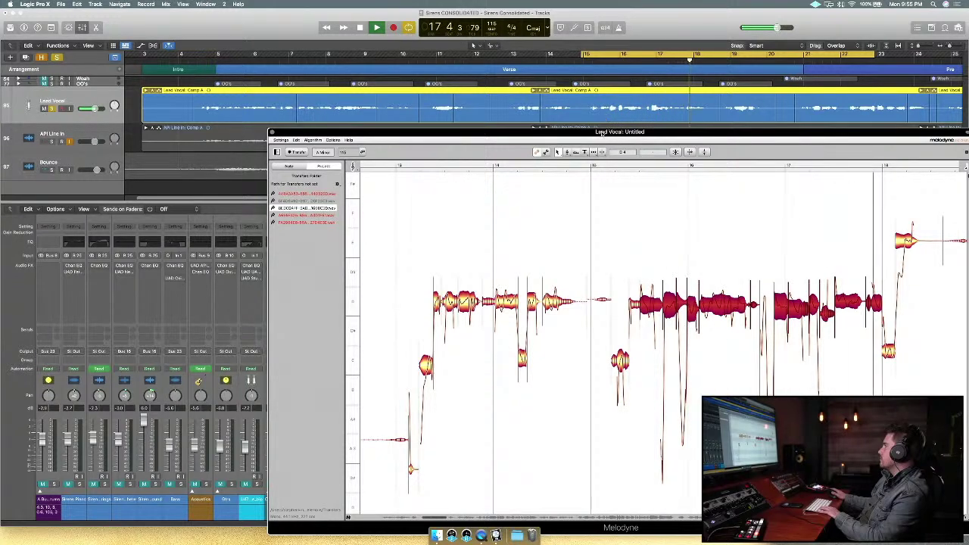
click(669, 259)
key(space)
Correct only the D notes around bar 16 with Pitch Center at 100 % and increased Pitch Drift correction.
drag(669, 260, 736, 340)
click(653, 278)
drag(663, 262, 748, 322)
click(673, 271)
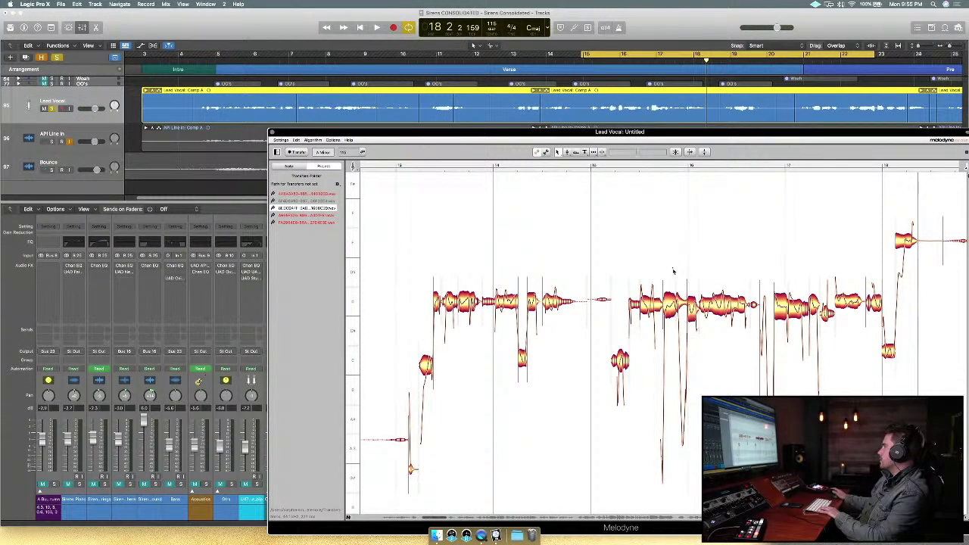
drag(599, 143, 672, 148)
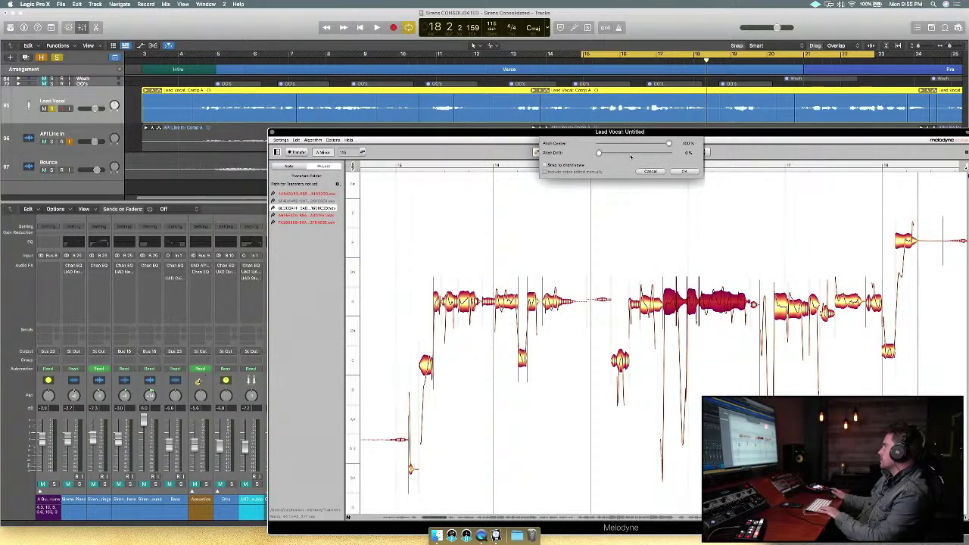
drag(599, 153, 669, 166)
click(683, 172)
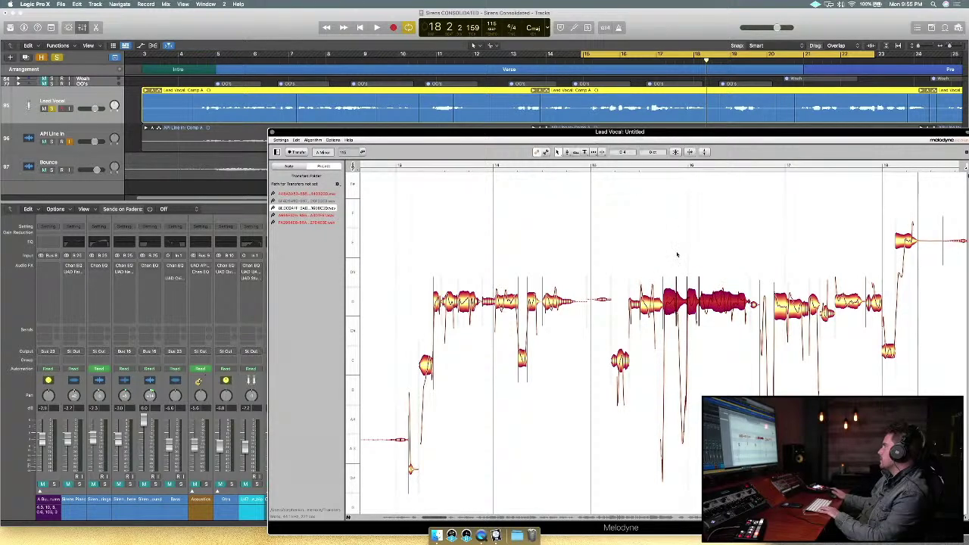
Listen to the passage from bar 15 and lower the short low note at bar 18 to the centre of C.
click(586, 164)
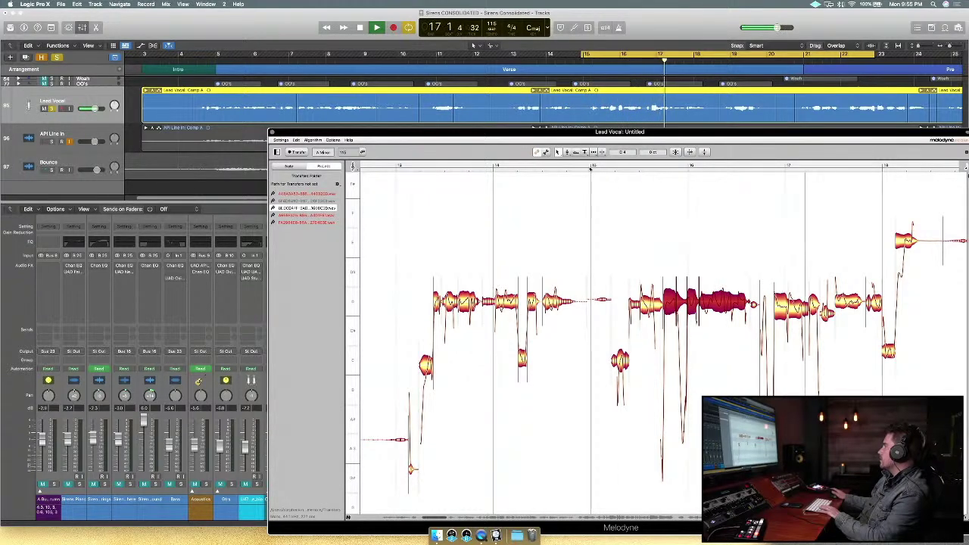
key(space)
drag(888, 351, 887, 363)
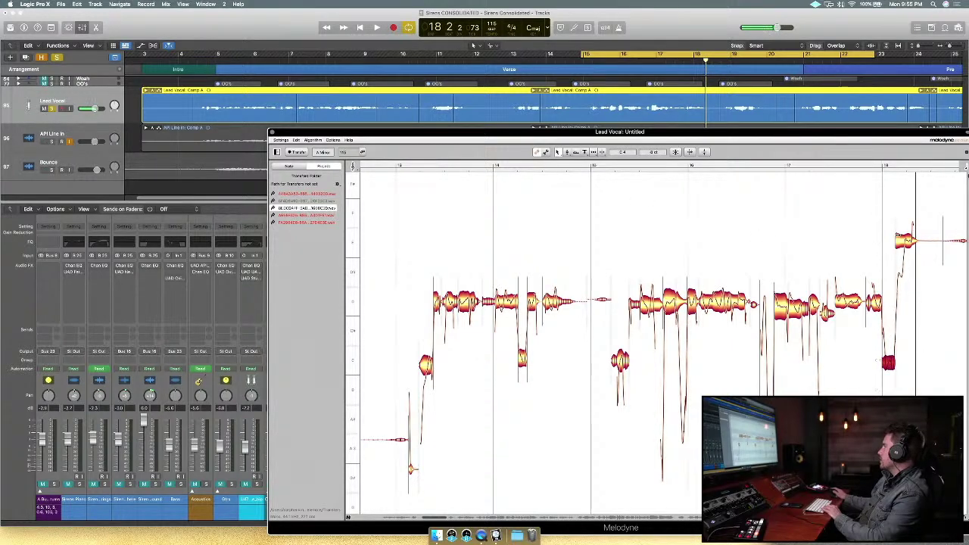
Split the high E note after bar 18, move its first part to D, centre the rest on E, and check the passage by ear.
double_click(905, 228)
drag(900, 240, 901, 304)
click(909, 240)
drag(910, 240, 909, 244)
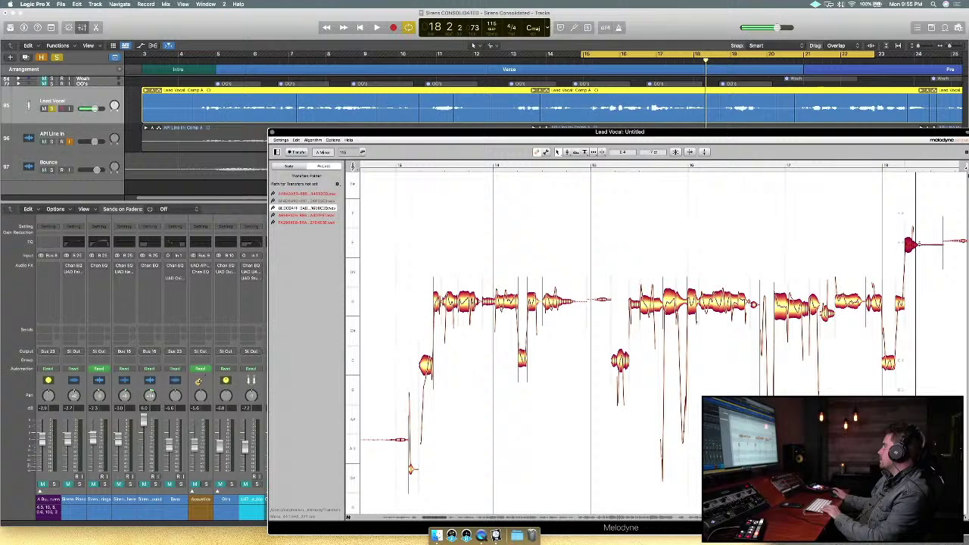
click(760, 167)
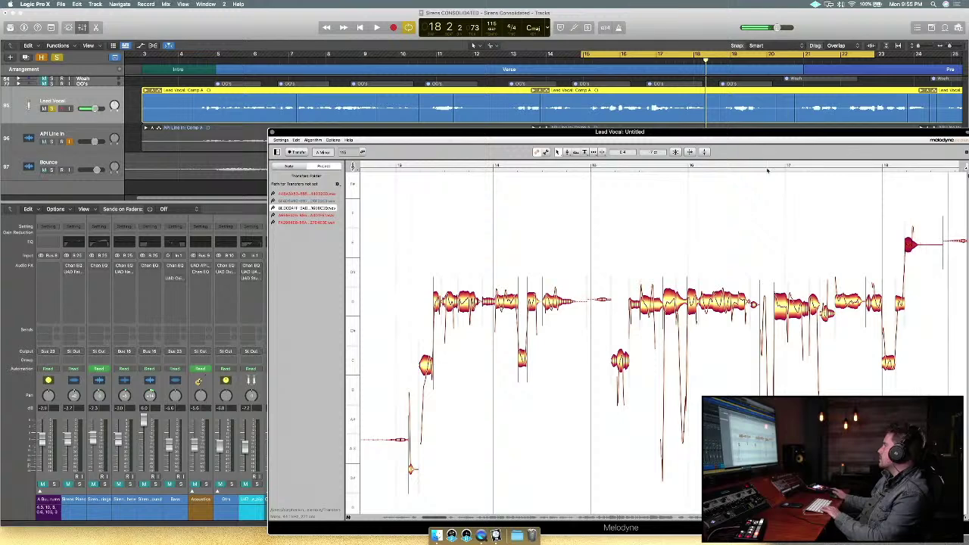
drag(761, 132, 559, 116)
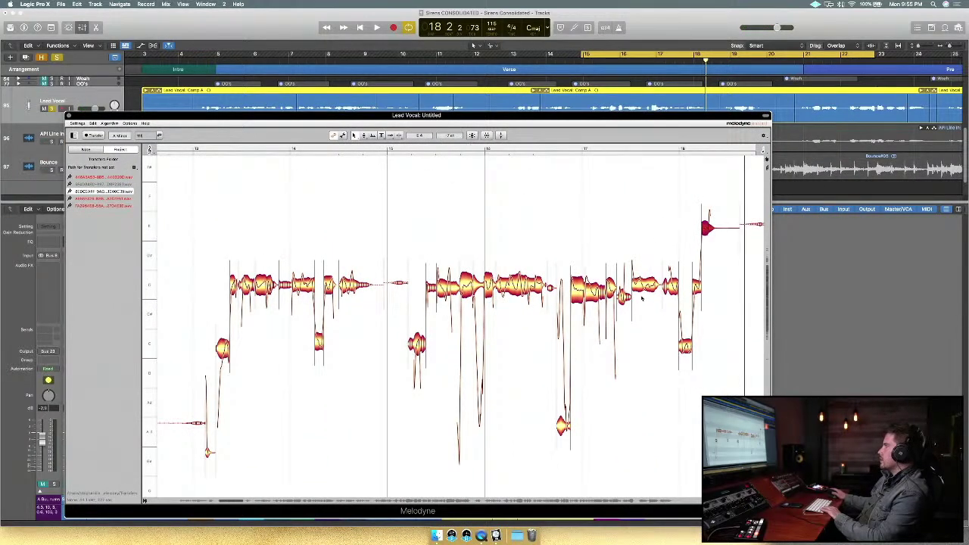
Centre the short D note just before the high E after bar 18 and listen to the passage.
click(363, 136)
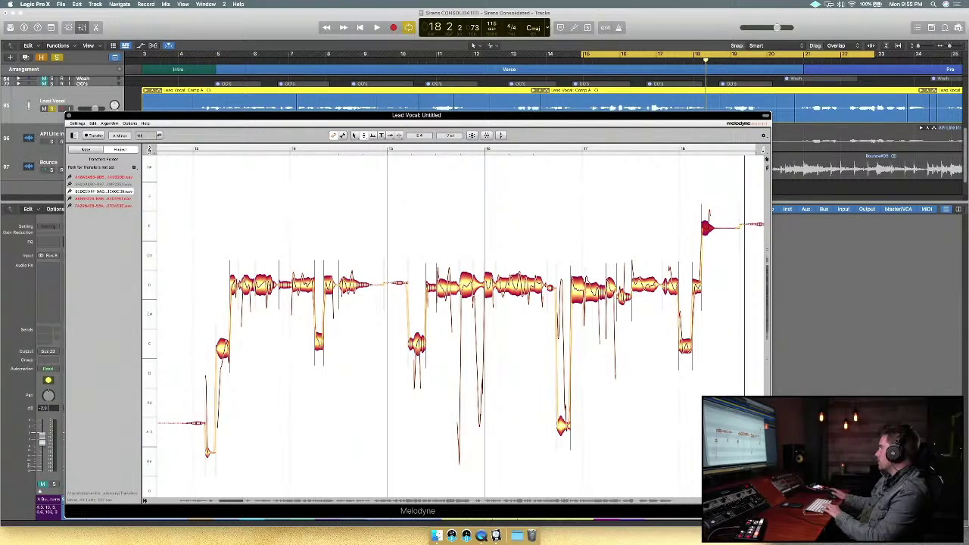
click(698, 286)
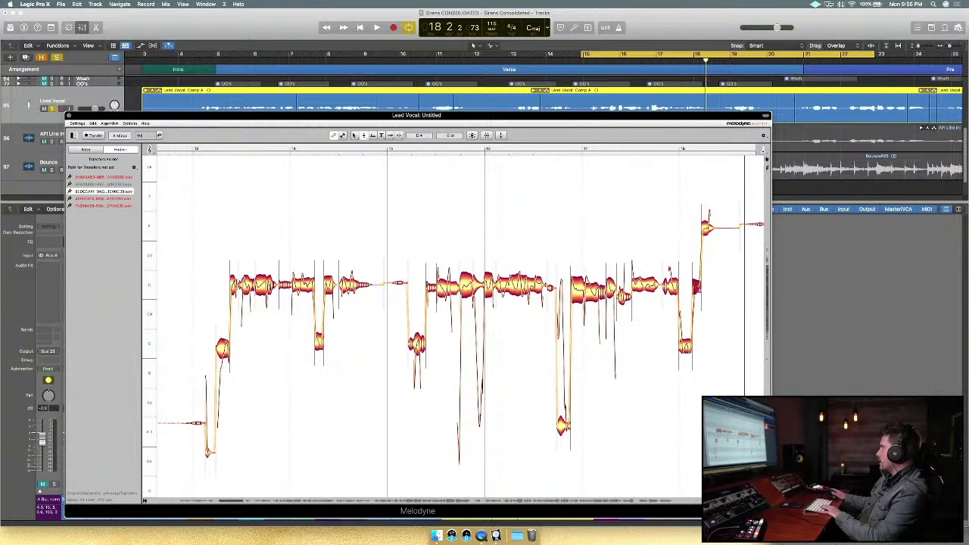
key(space)
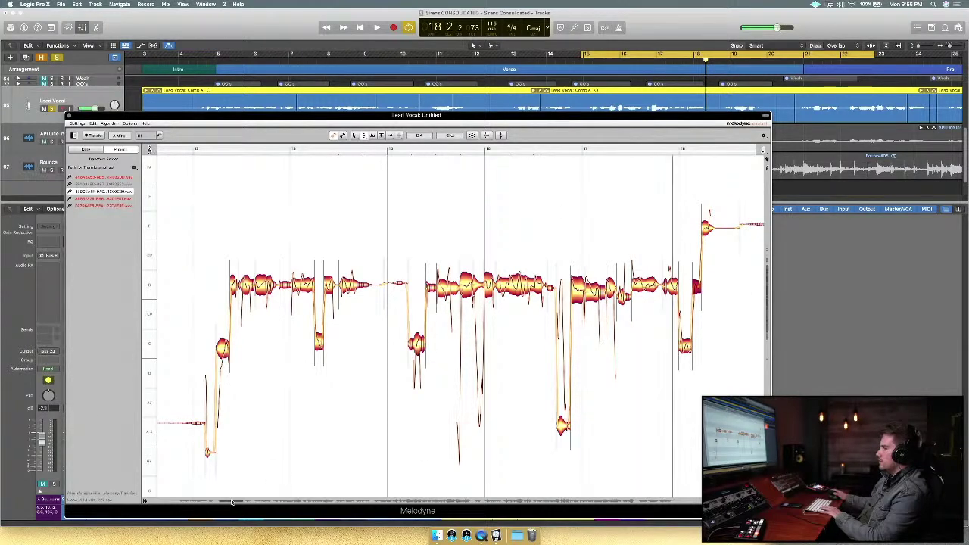
Between bars 19 and 20, raise the low note to the centre of C, centre the D before it, and raise the final A.
drag(232, 502, 254, 502)
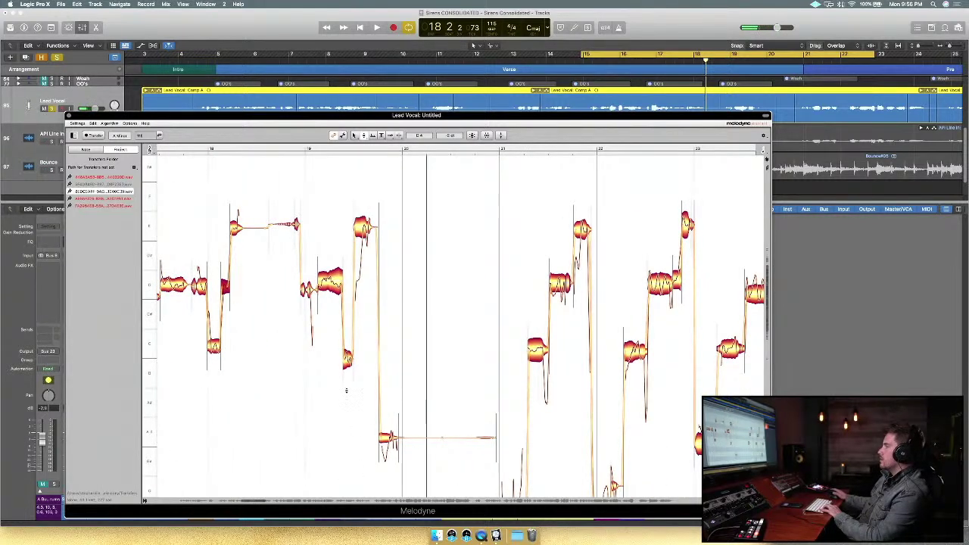
drag(350, 364, 348, 345)
click(333, 285)
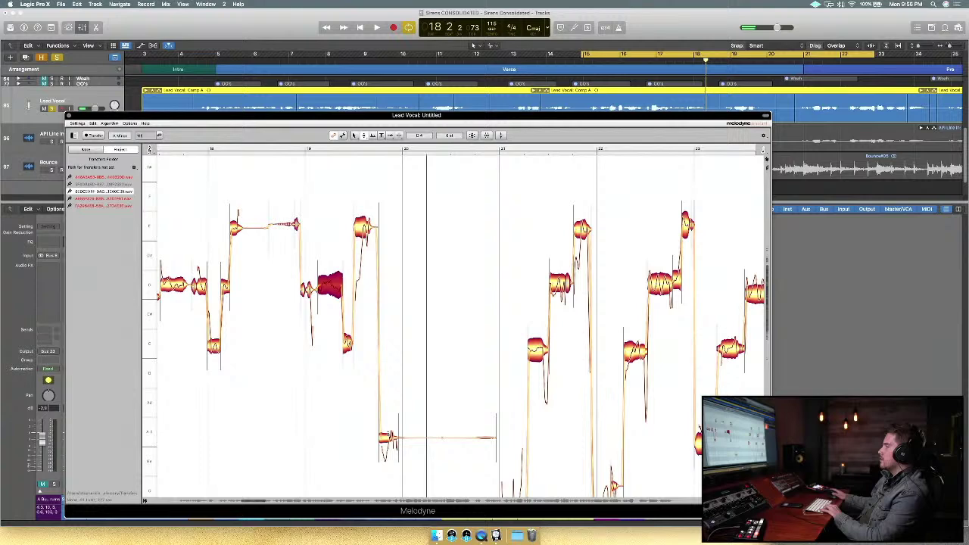
drag(386, 438, 387, 429)
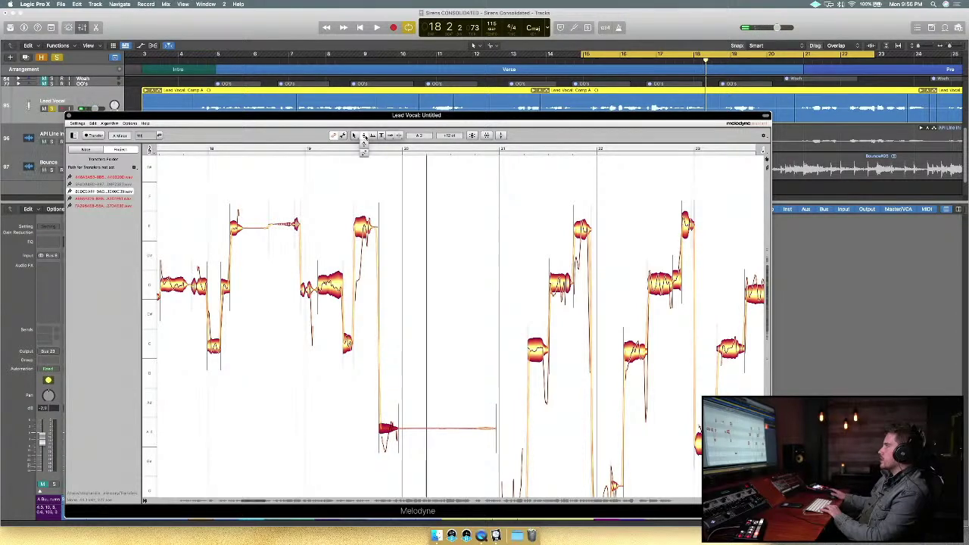
Reduce the pitch modulation of the low A note before bar 20, checking it by ear and easing the amount back up.
click(363, 140)
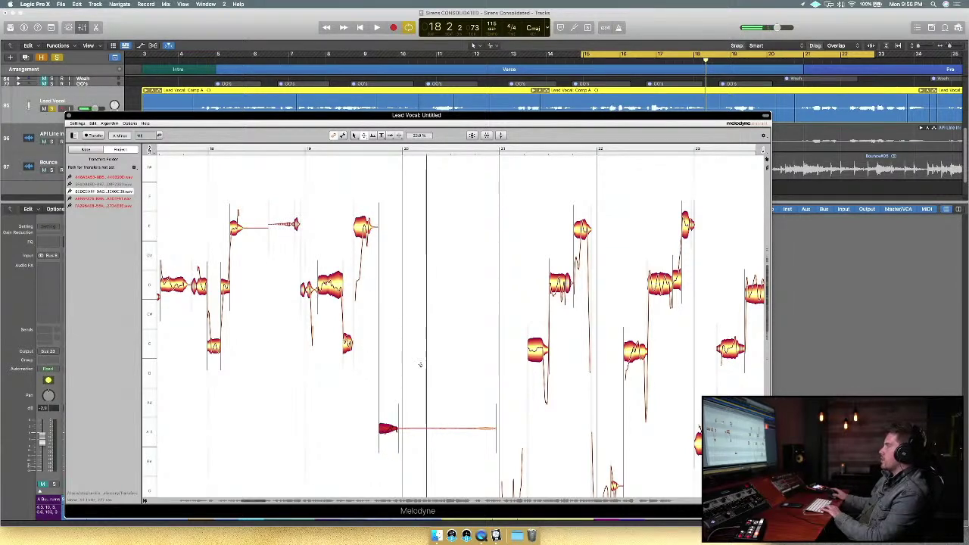
click(366, 137)
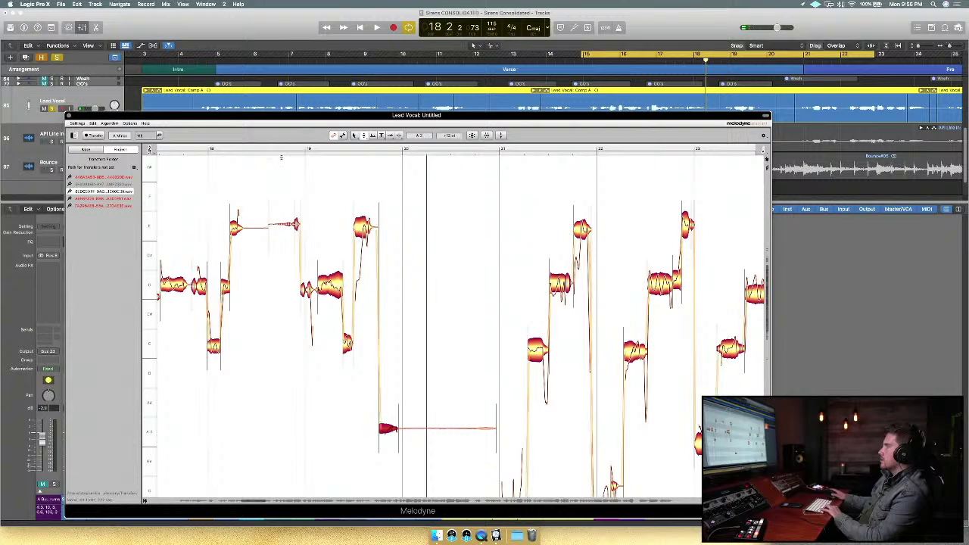
click(255, 149)
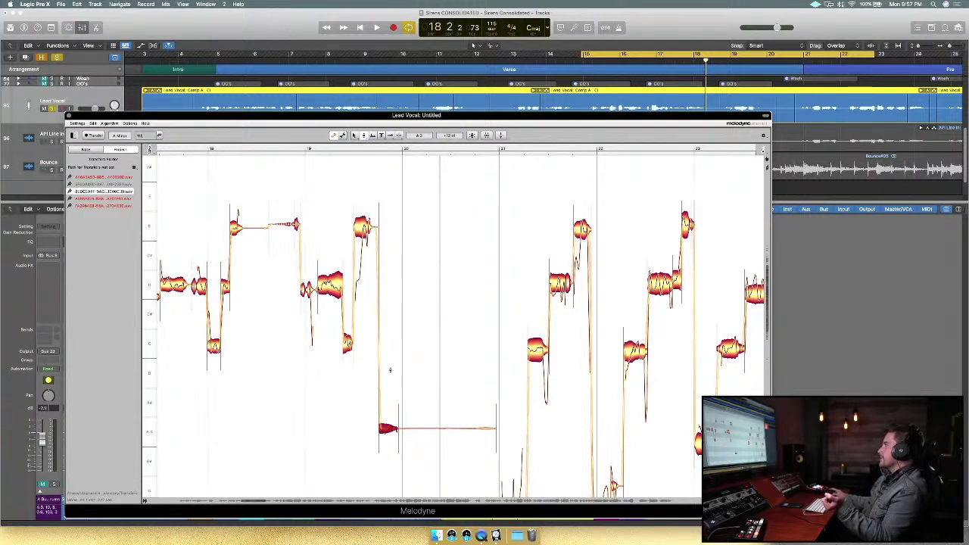
click(389, 429)
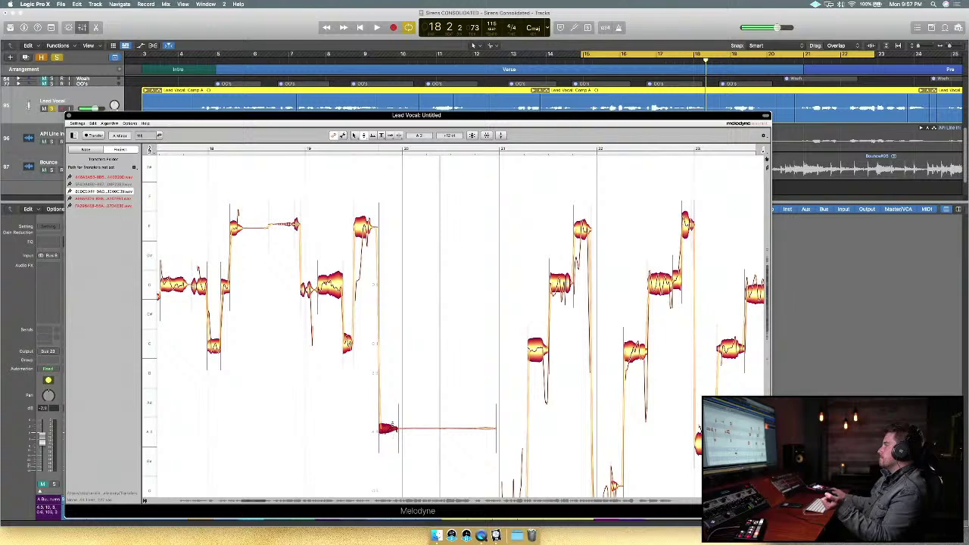
click(364, 137)
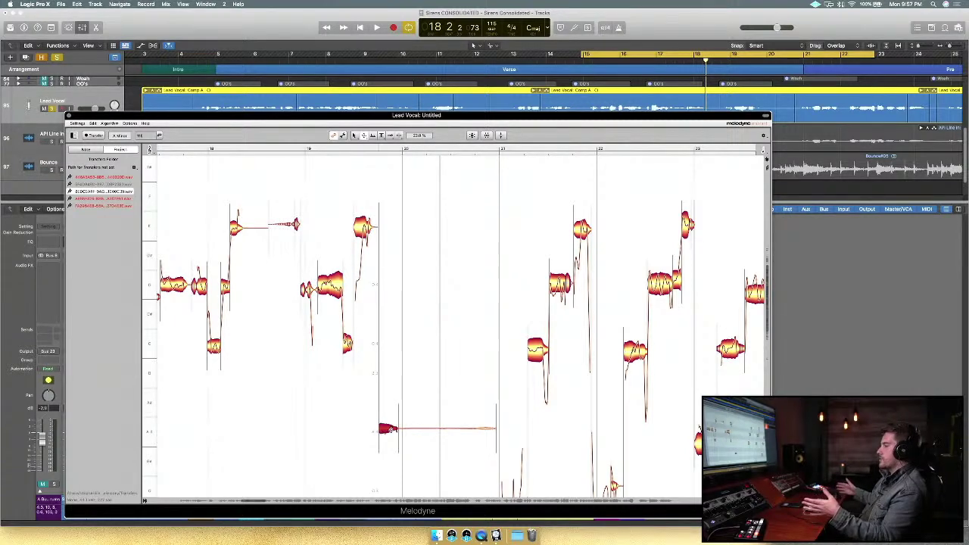
mouse_move(392, 430)
mouse_down()
mouse_move(391, 446)
mouse_move(392, 405)
mouse_move(391, 432)
mouse_up()
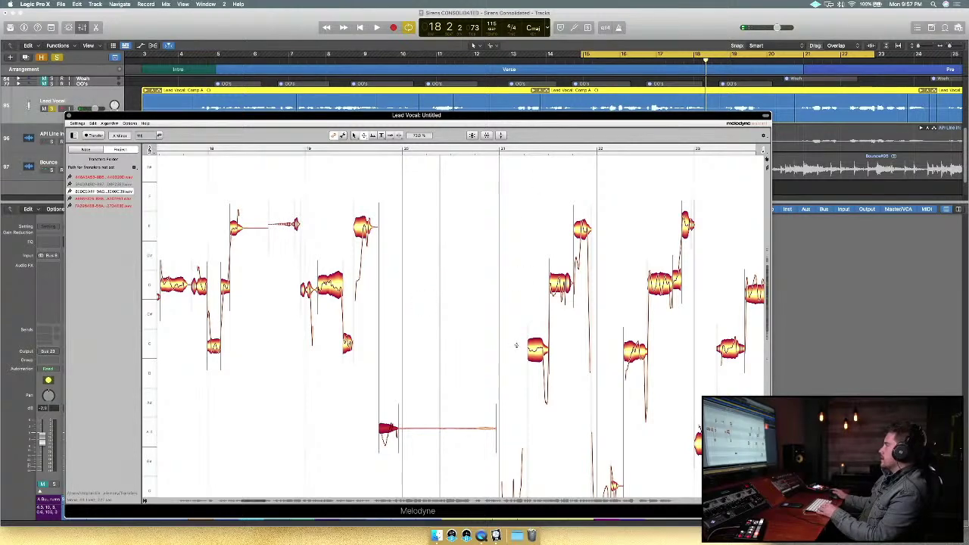
Move the song's cycle range to bars 18 to 26 and listen to the phrase from bar 21.
scroll(518, 341, down, 2)
scroll(516, 345, down, 2)
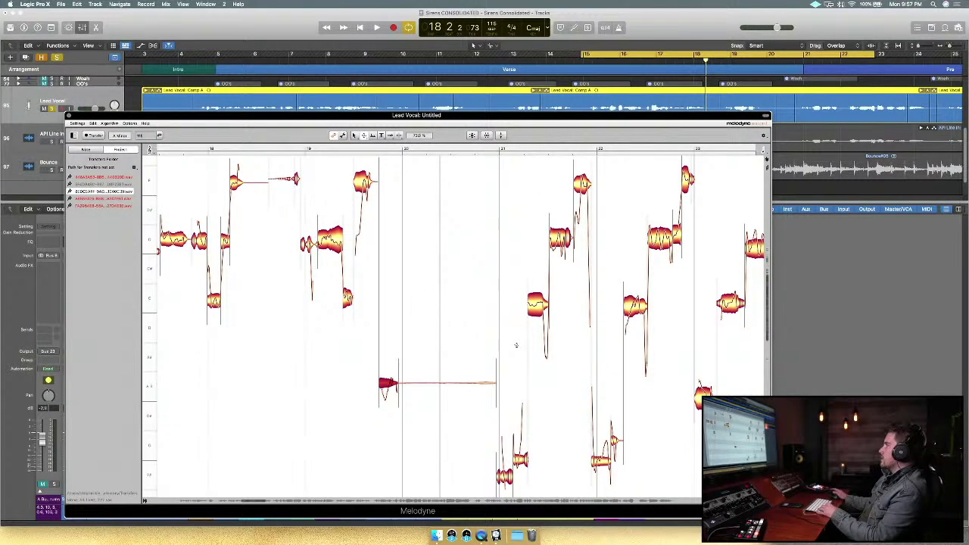
drag(258, 501, 268, 500)
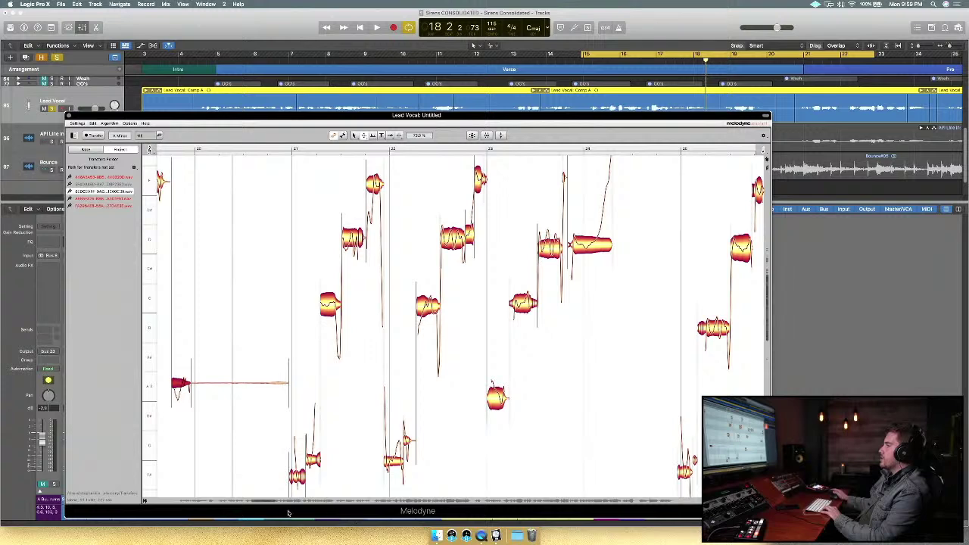
drag(259, 503, 312, 310)
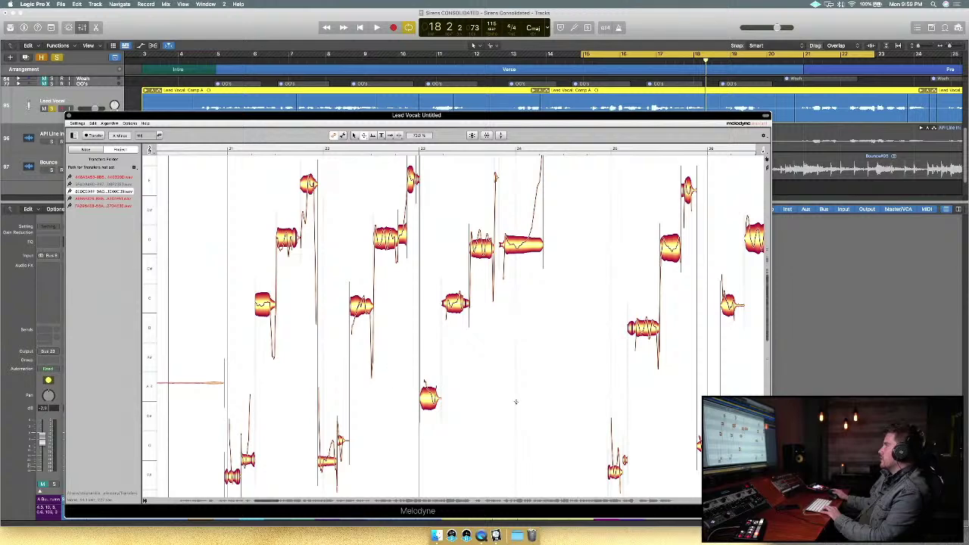
drag(767, 343, 758, 394)
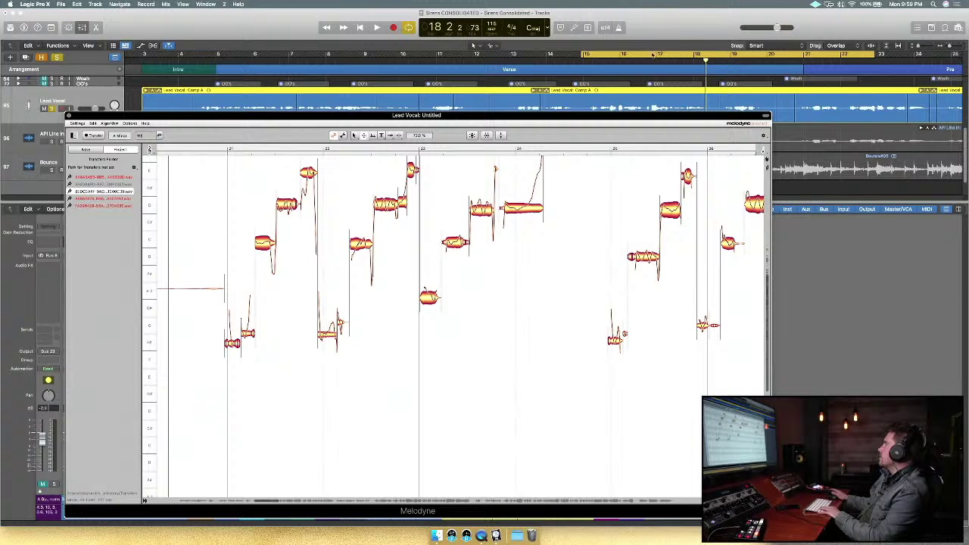
drag(605, 55, 653, 58)
key(space)
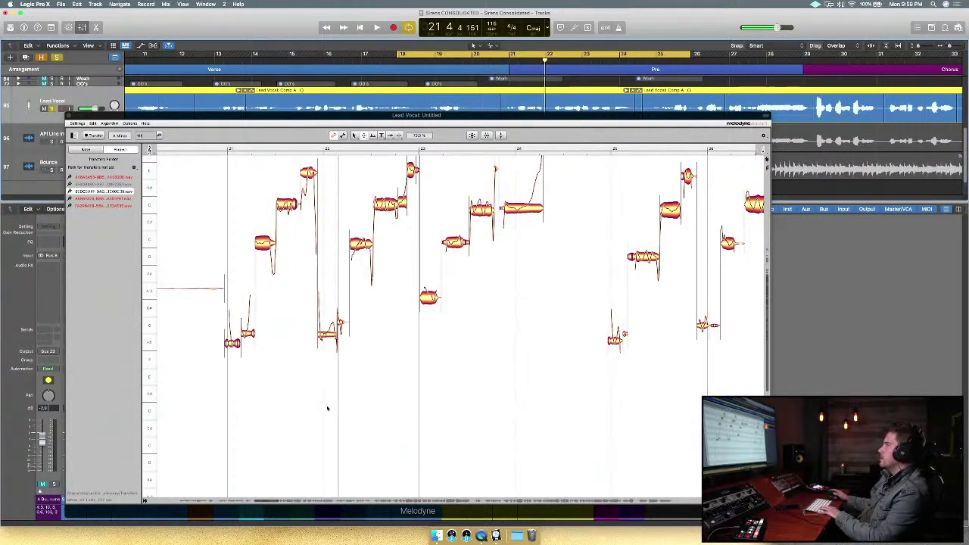
Split the high E note before bar 22 and move its short first part down to D.
click(355, 136)
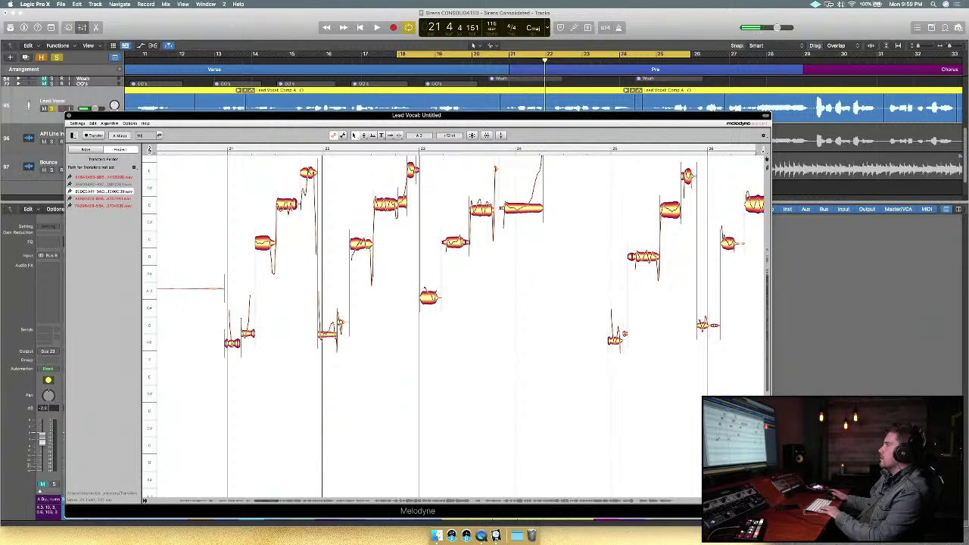
click(307, 173)
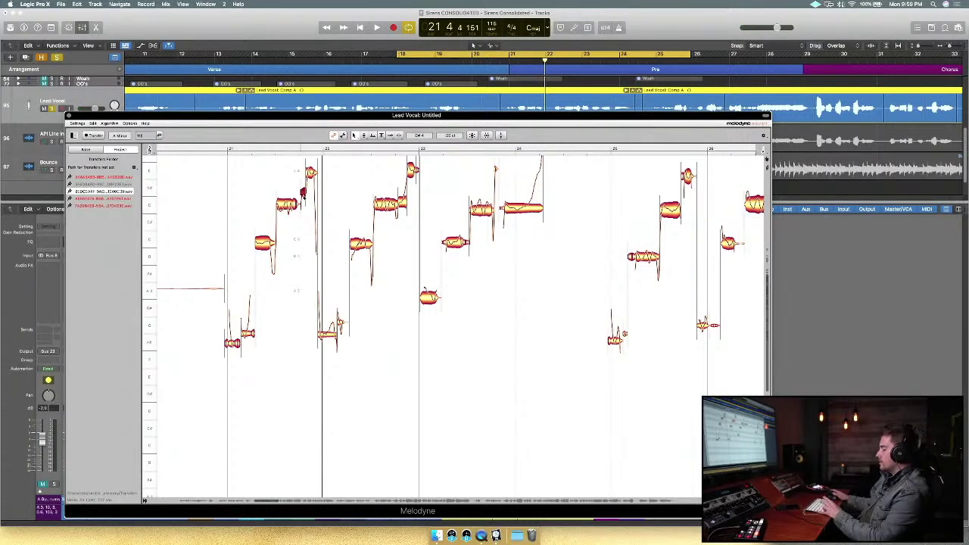
drag(303, 193, 303, 204)
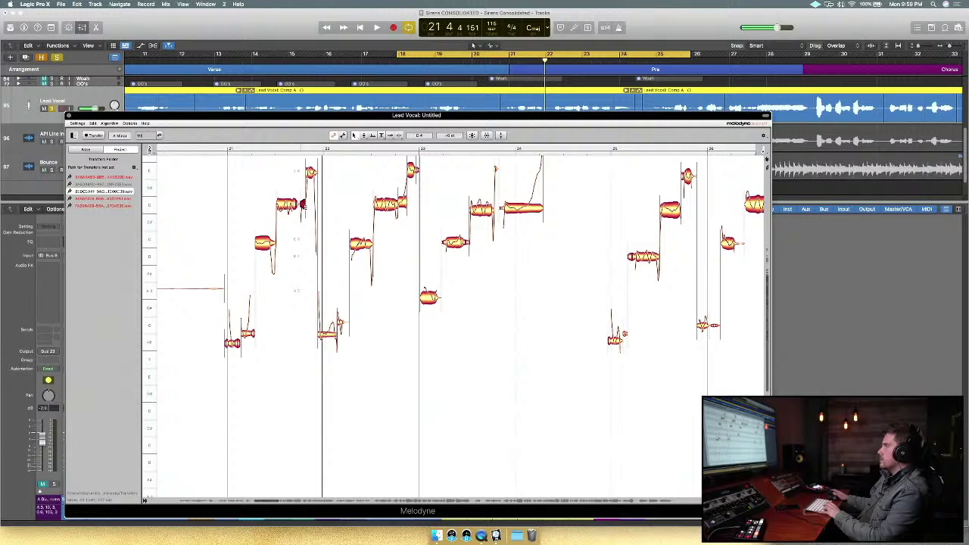
Centre the C note after bar 21, check the D and E above it, and move the two low notes at bar 21 to G.
click(265, 243)
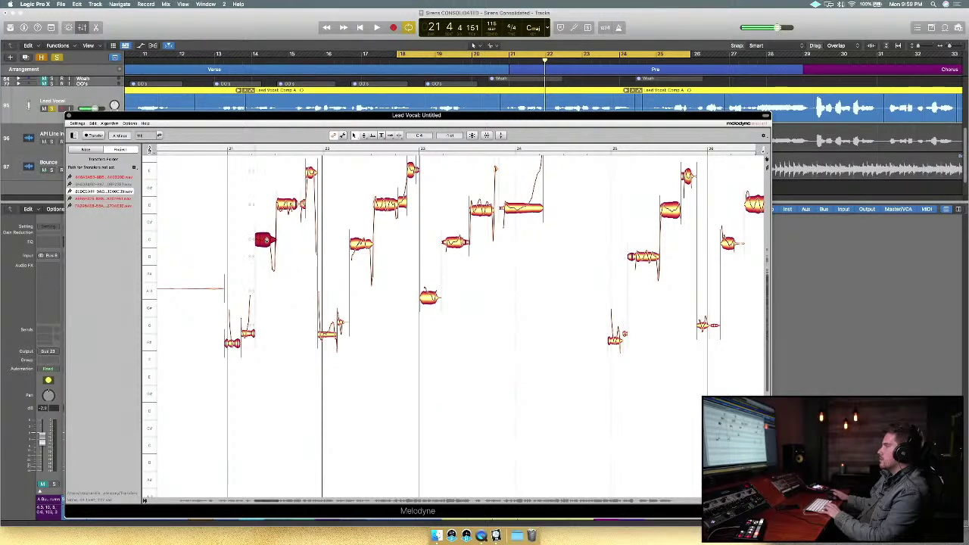
click(287, 204)
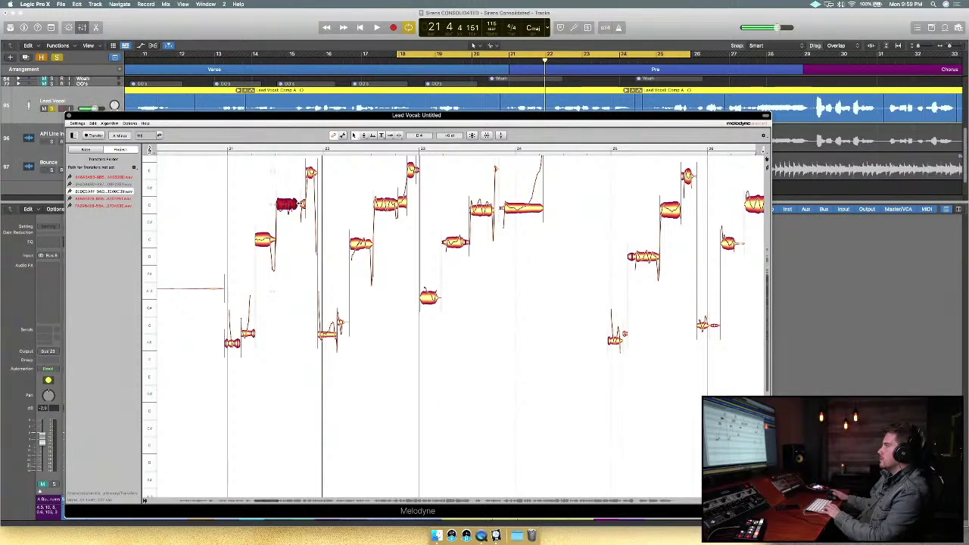
click(309, 176)
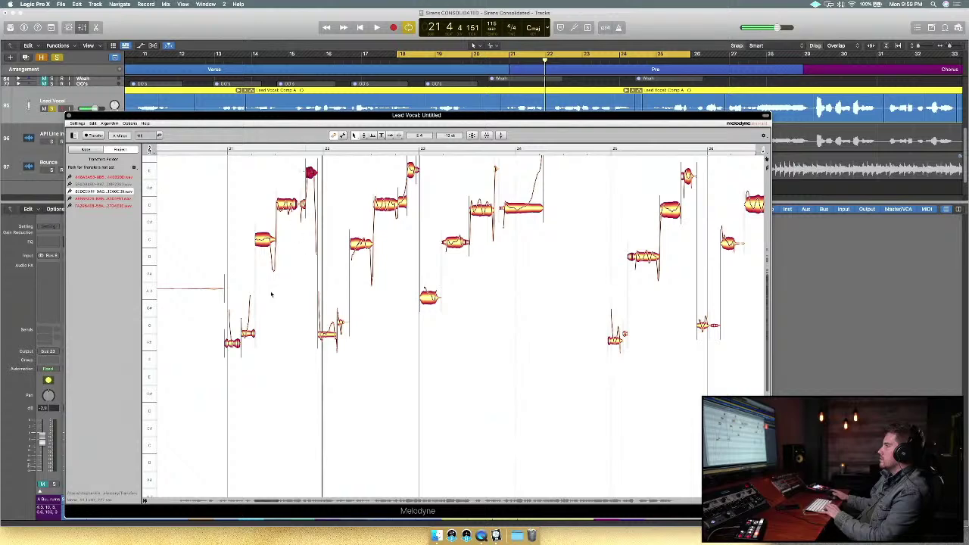
drag(248, 336, 232, 327)
click(231, 346)
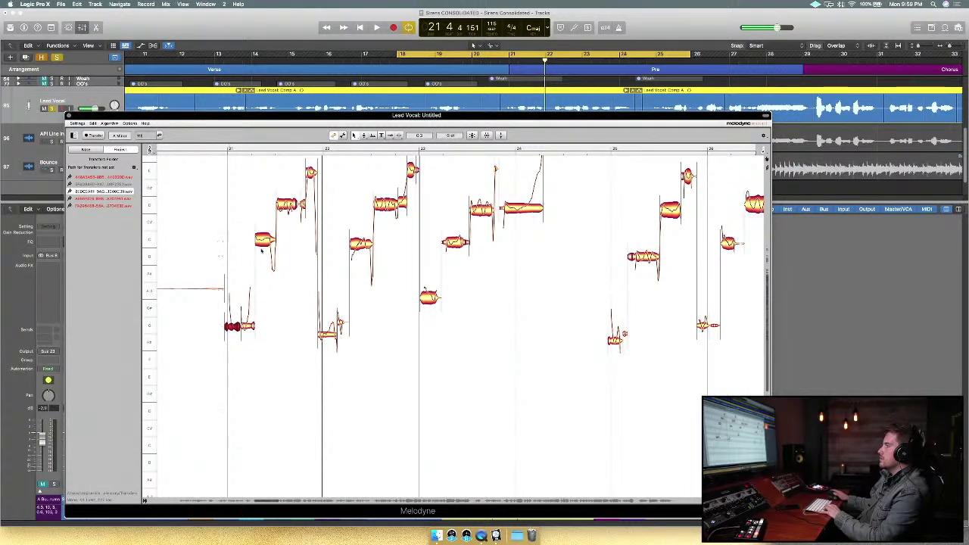
Audition the low note at bar 22 with the Pitch tool and centre the C note that follows it.
click(364, 135)
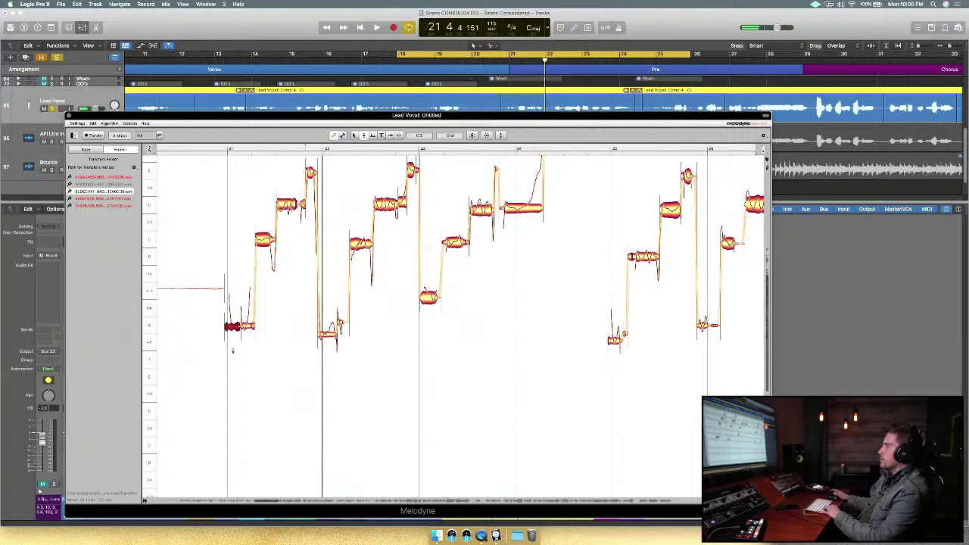
click(334, 334)
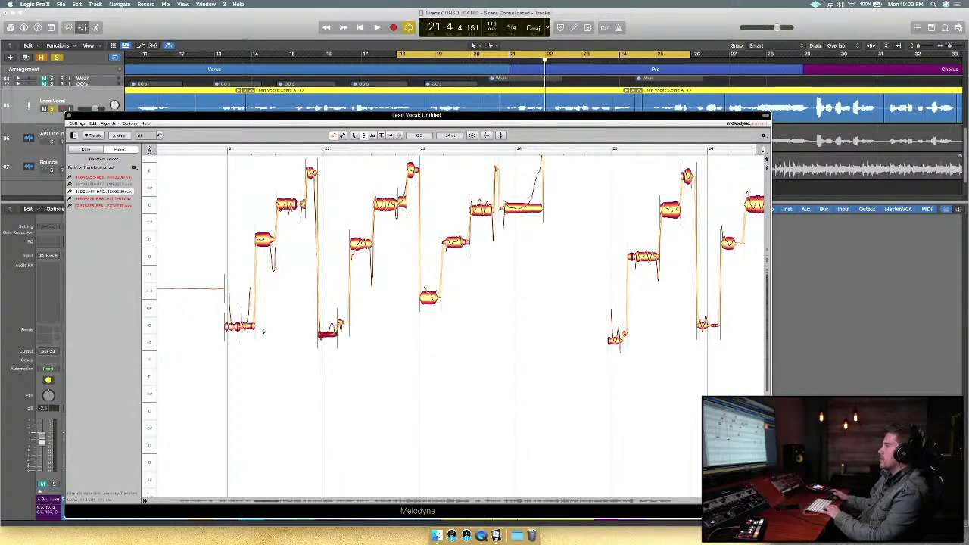
double_click(362, 243)
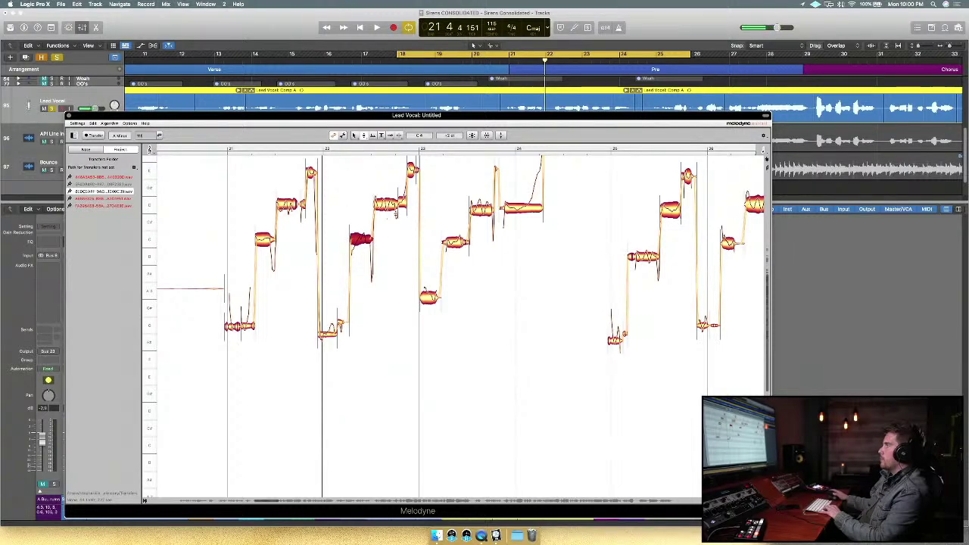
drag(227, 346, 421, 155)
click(472, 135)
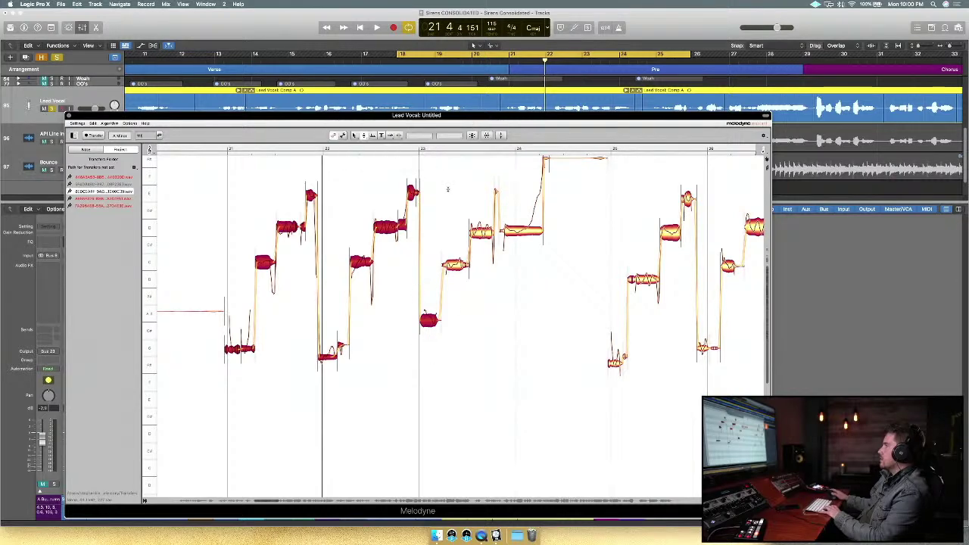
key(Return)
click(436, 355)
Raise the low note at bar 23 to the centre of A, and correct the bar 21 and 22 notes with Pitch Center and Pitch Drift at 100 %.
click(429, 319)
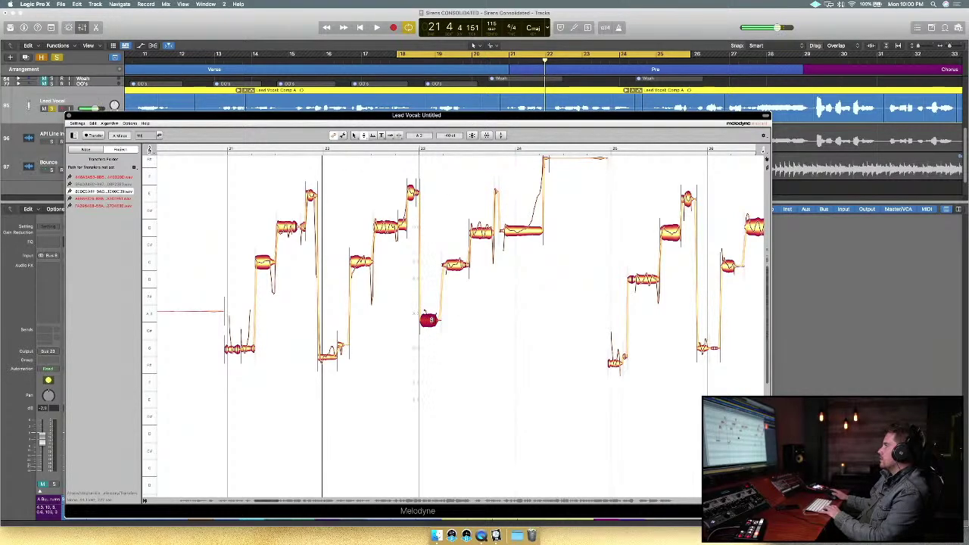
mouse_move(429, 321)
mouse_down()
mouse_move(431, 332)
mouse_move(425, 308)
mouse_up()
drag(219, 378, 406, 158)
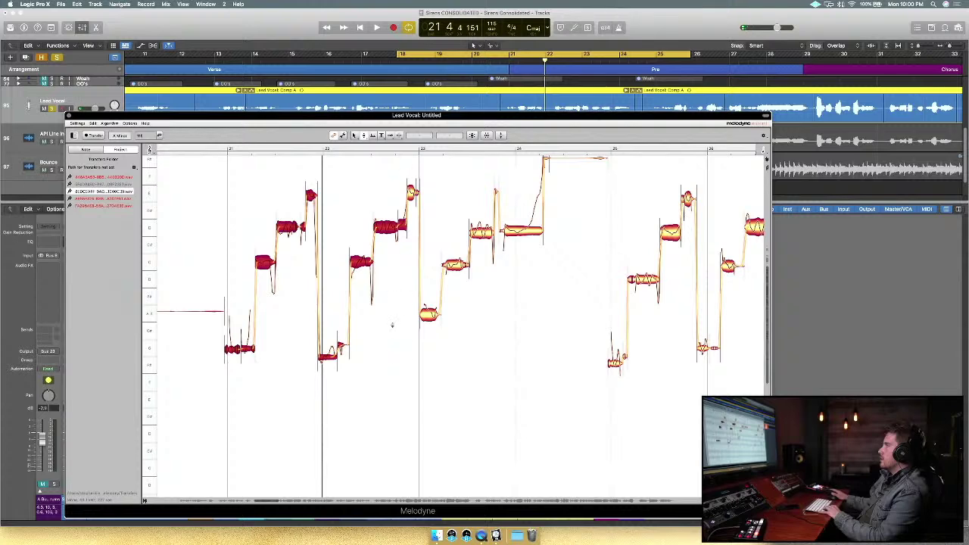
drag(404, 368, 219, 190)
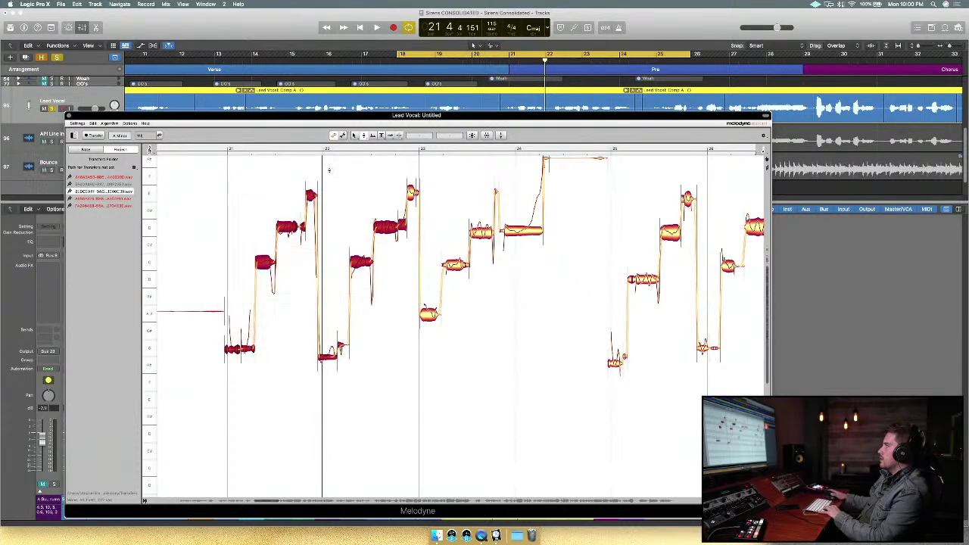
click(472, 135)
click(467, 128)
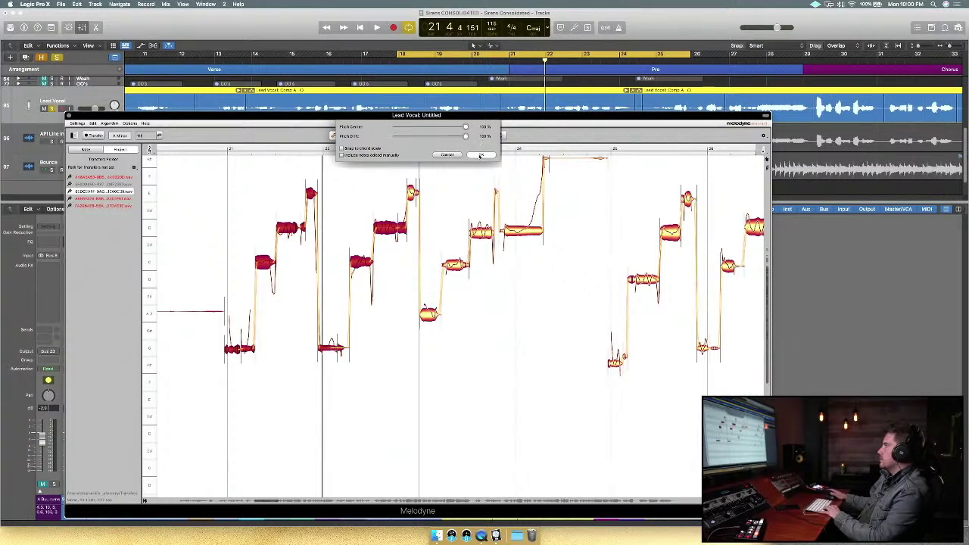
click(481, 154)
click(281, 347)
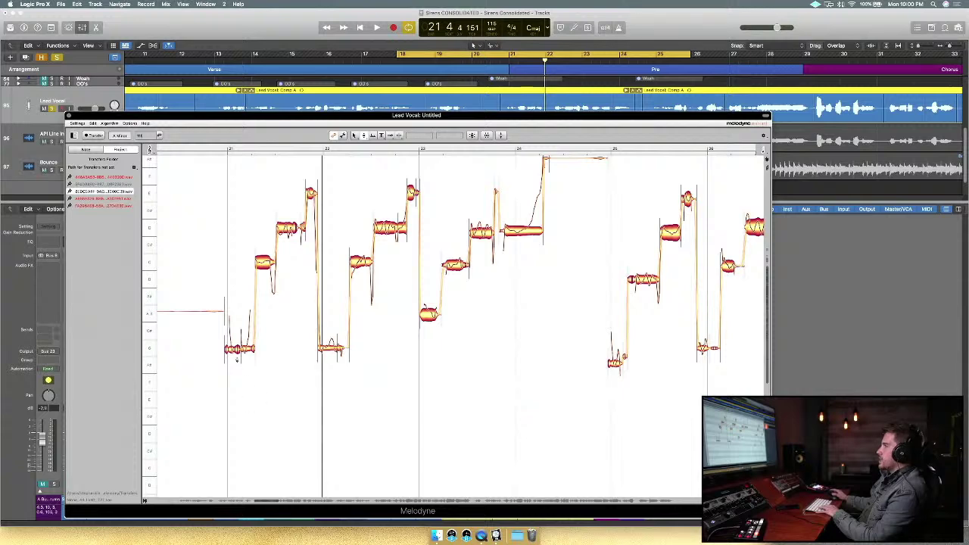
Audition the low G at bar 21, shift the cycle range to run from just before bar 21 past bar 28, and play the phrase.
click(237, 349)
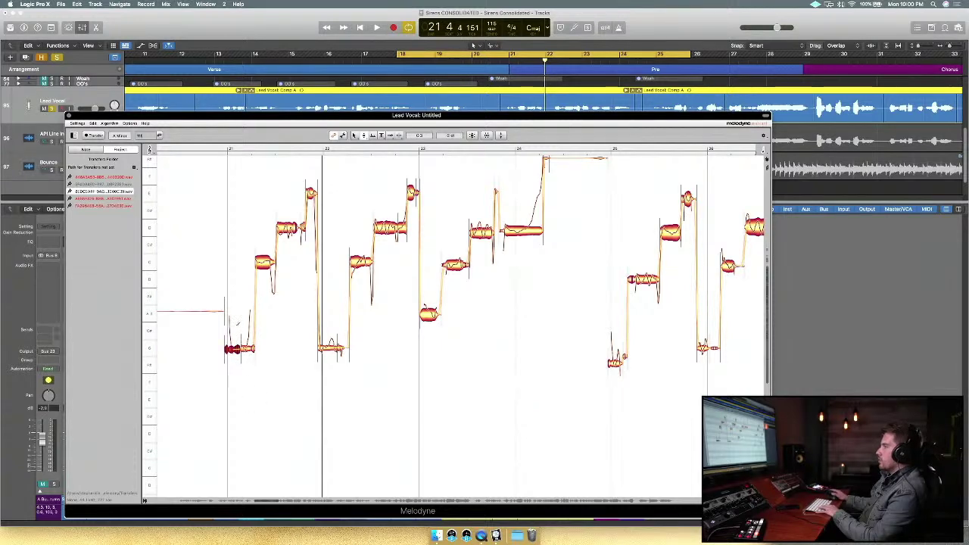
click(182, 150)
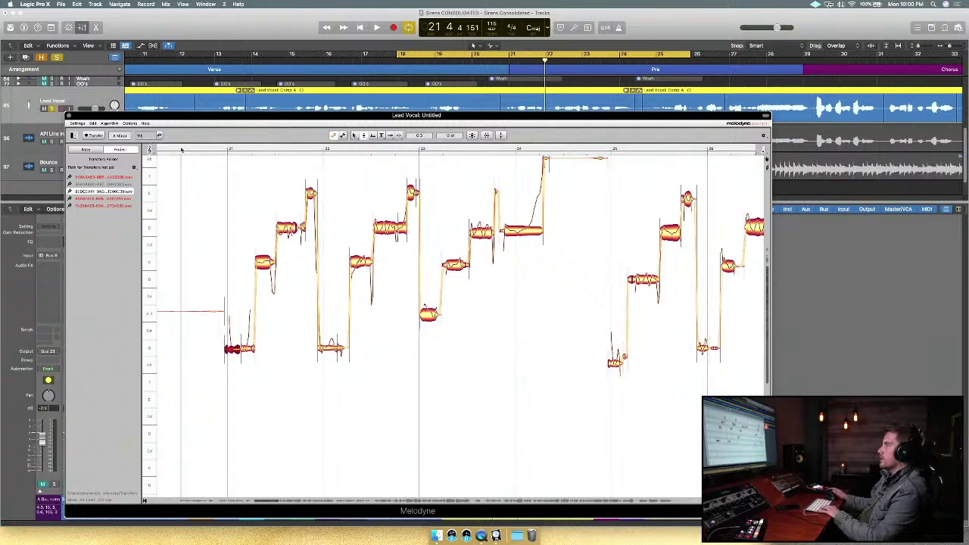
drag(500, 60, 601, 64)
key(space)
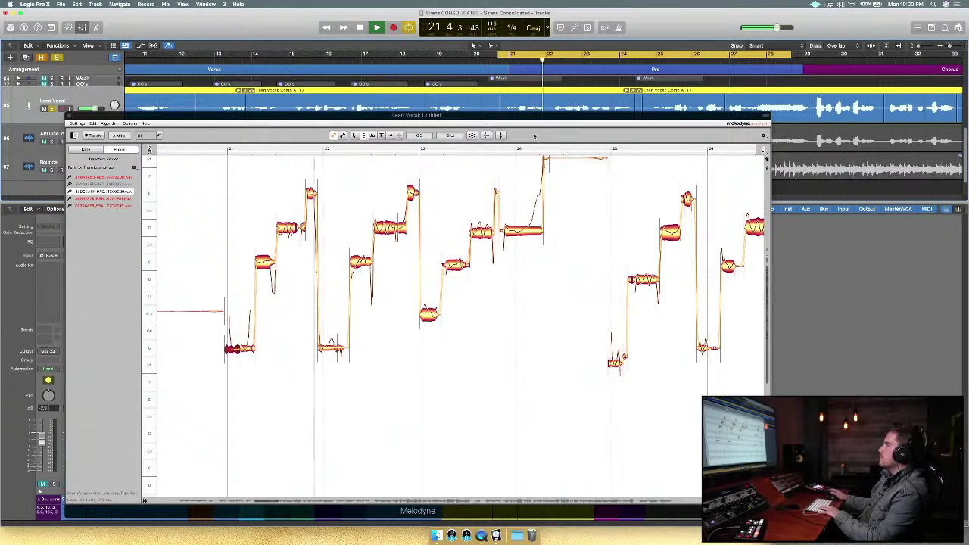
key(space)
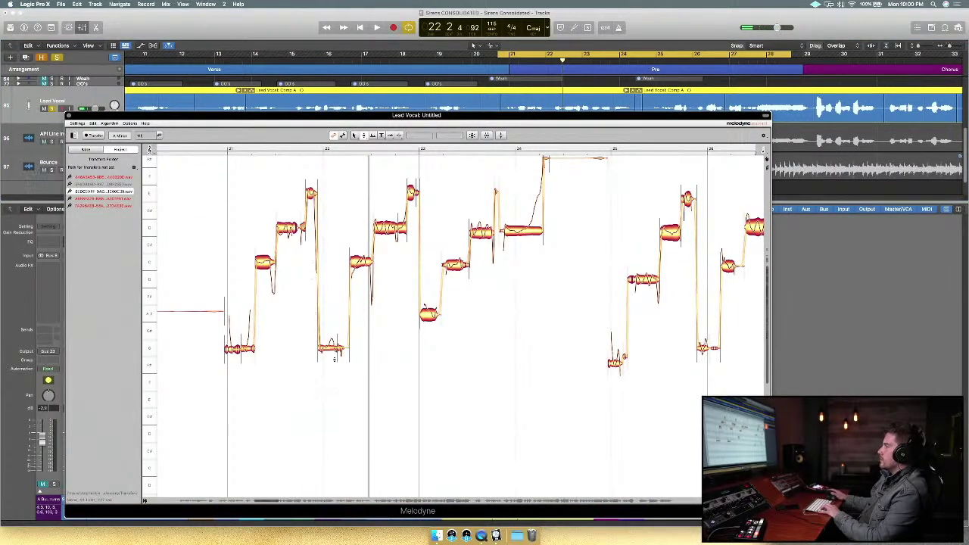
key(space)
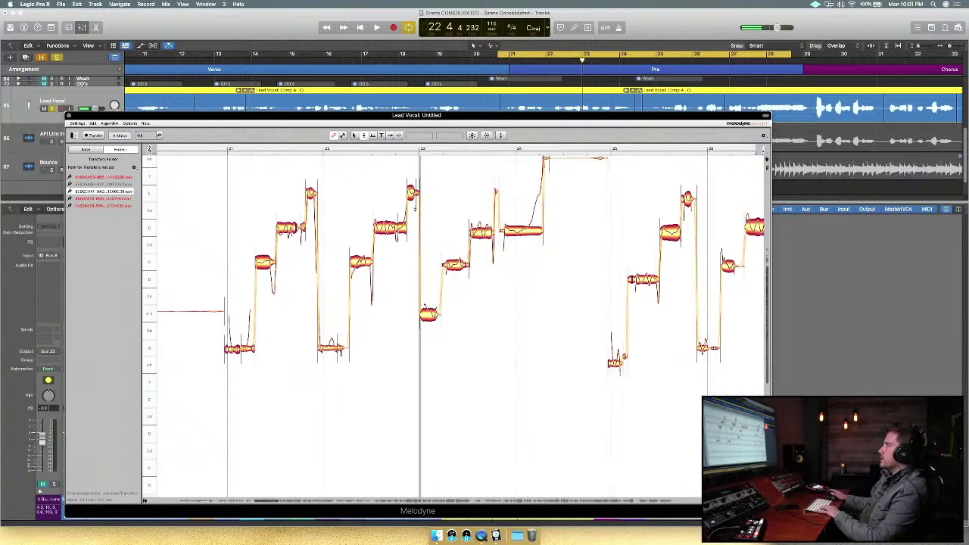
Correct the pitch centre of the high E note just before bar 23 with the pitch macro and play the passage.
click(406, 194)
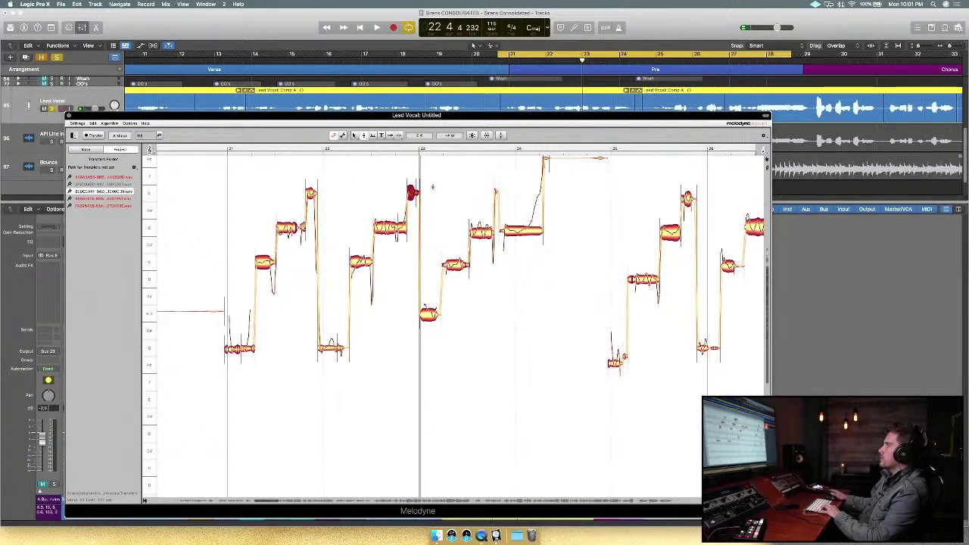
click(473, 135)
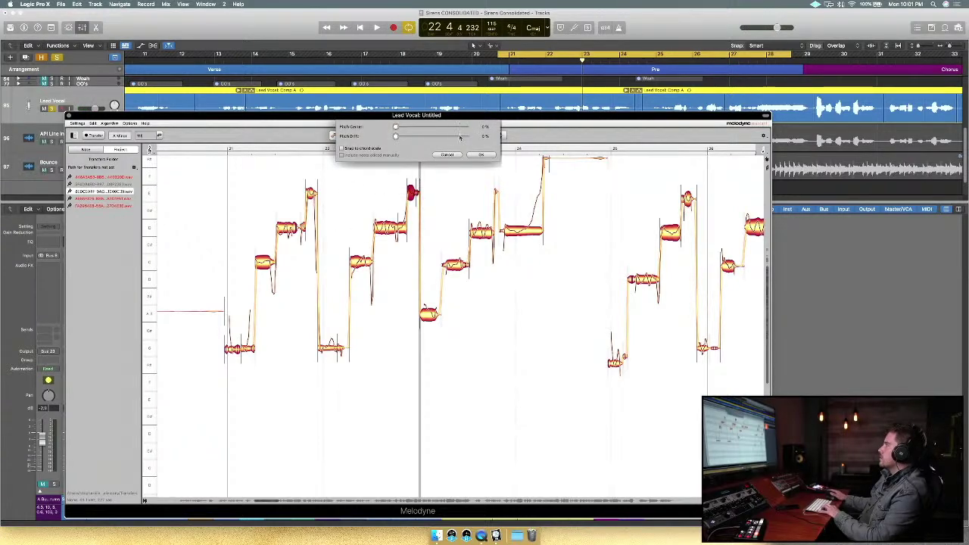
click(462, 127)
click(479, 156)
key(space)
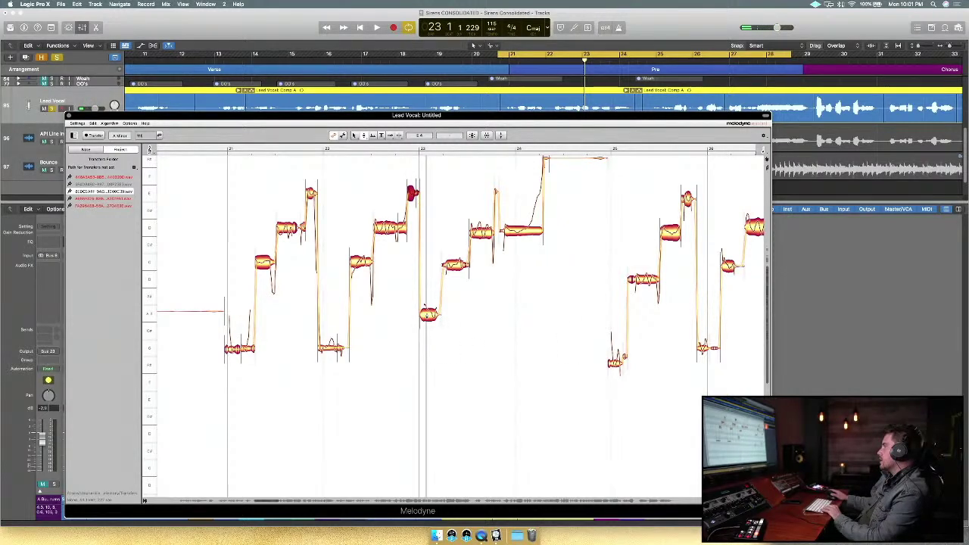
Reduce the pitch modulation of the A note at bar 23 and of the first low G note at bar 21.
click(428, 314)
drag(426, 319, 429, 314)
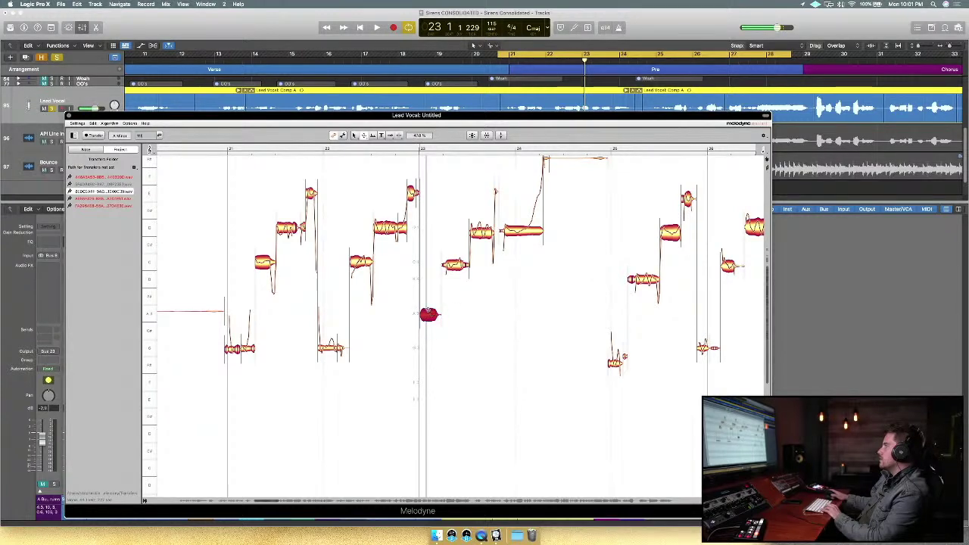
click(231, 350)
drag(232, 351, 232, 359)
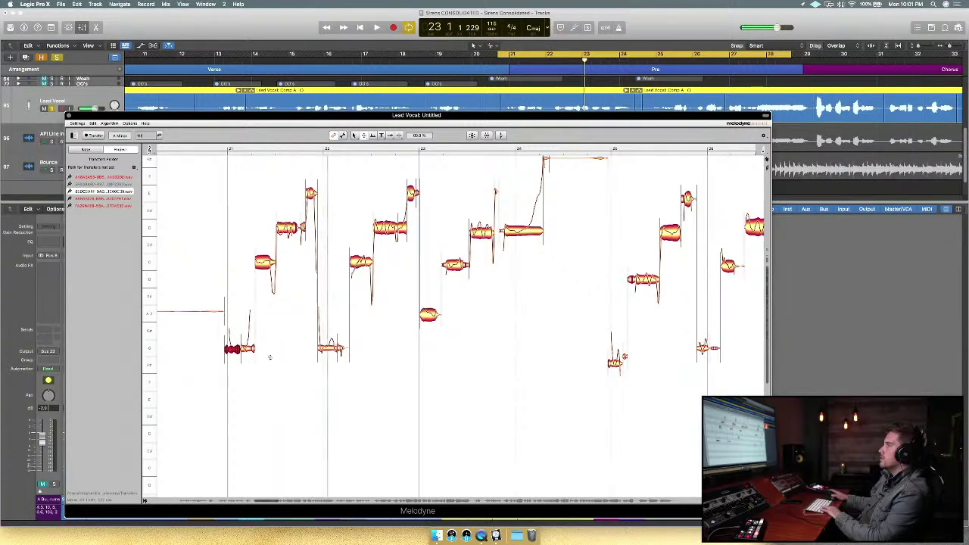
Lower the low G notes at bars 22 and 21 slightly with the Pitch tool and play the phrase from before bar 21.
click(330, 349)
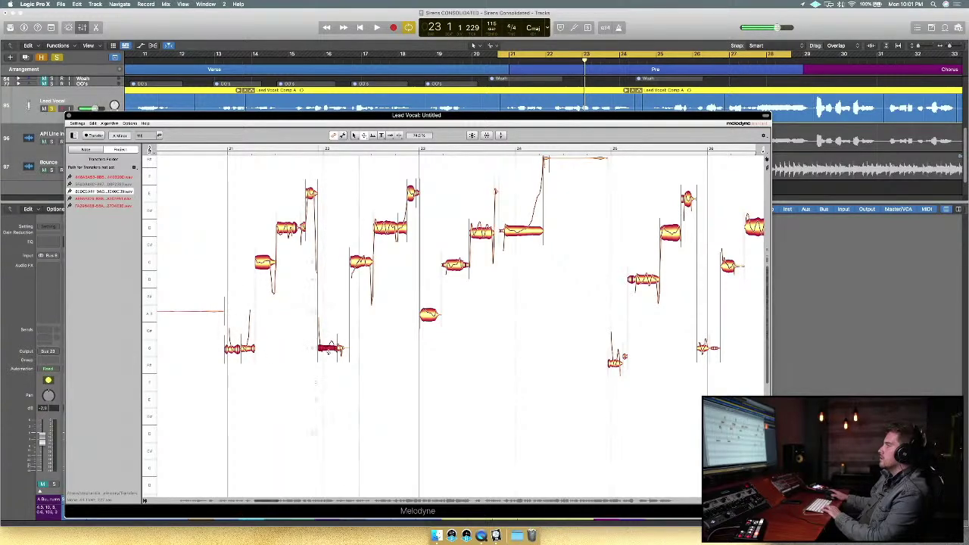
click(364, 137)
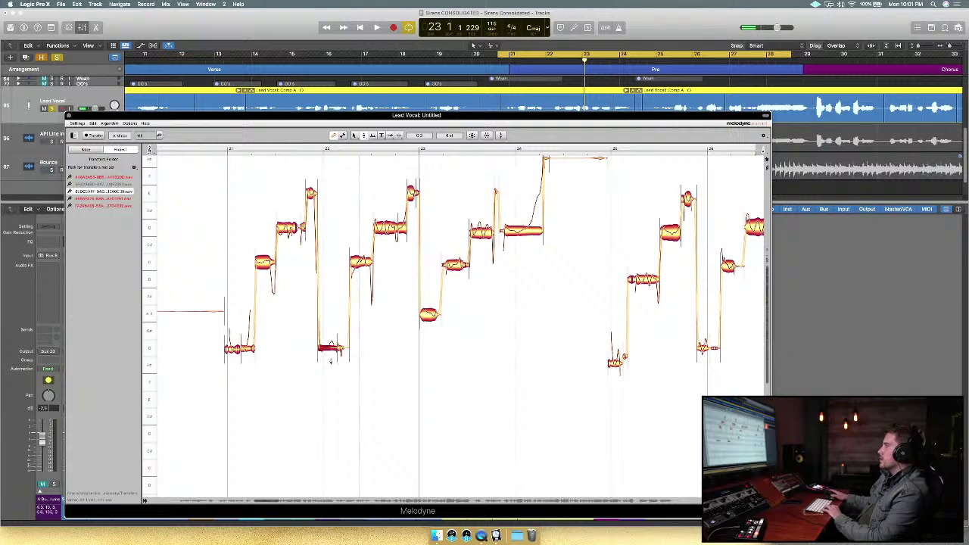
drag(328, 348, 327, 351)
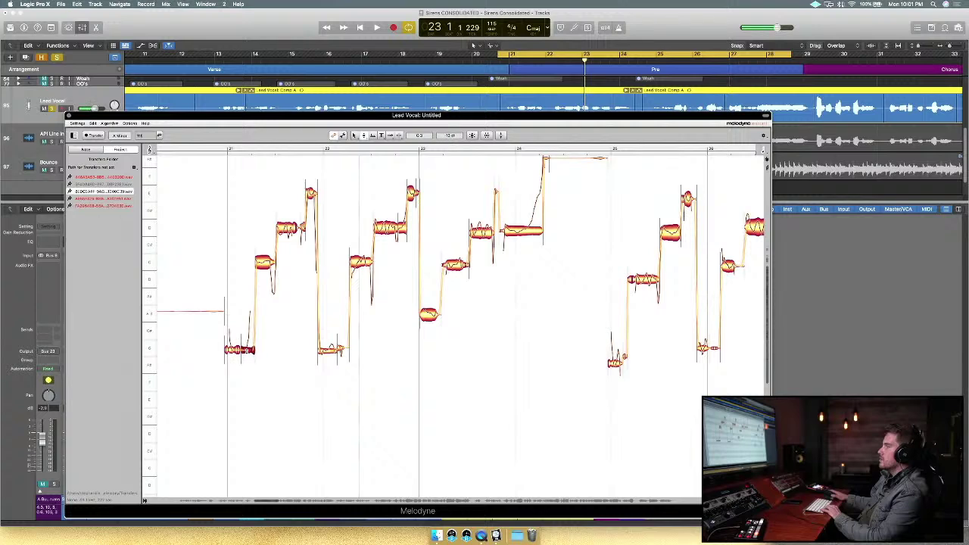
double_click(184, 151)
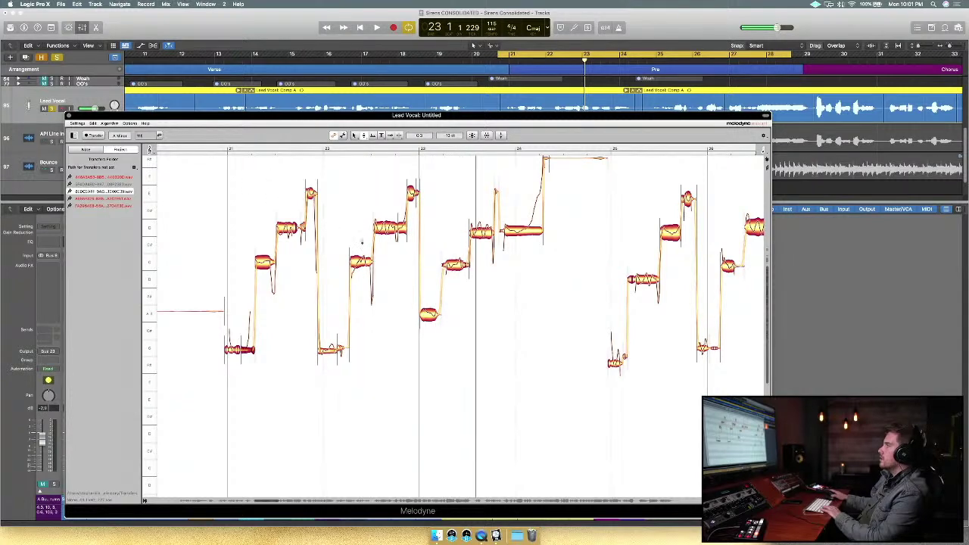
key(space)
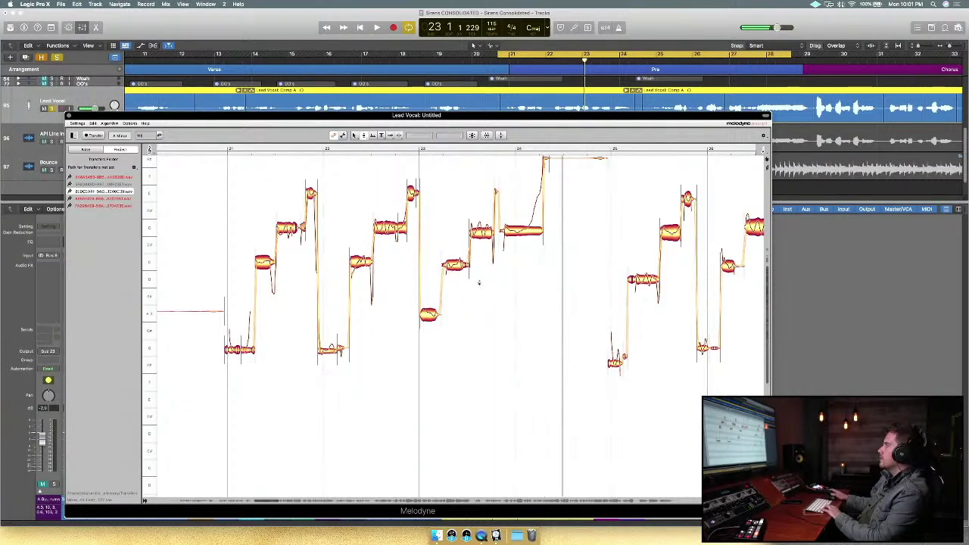
Correct the pitch centre of the C and D notes between bars 23 and 24 with the pitch macro.
drag(456, 284, 480, 216)
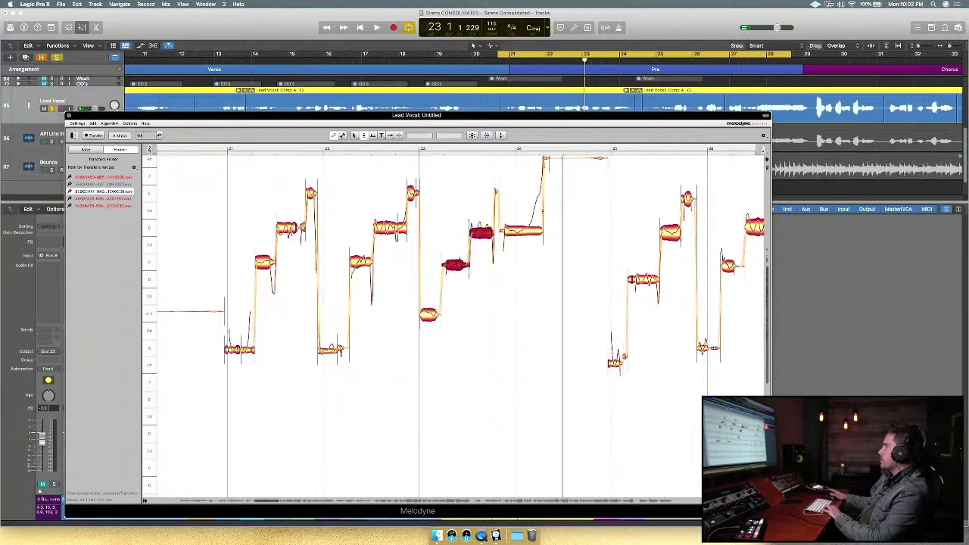
click(472, 135)
drag(458, 129, 467, 137)
click(482, 155)
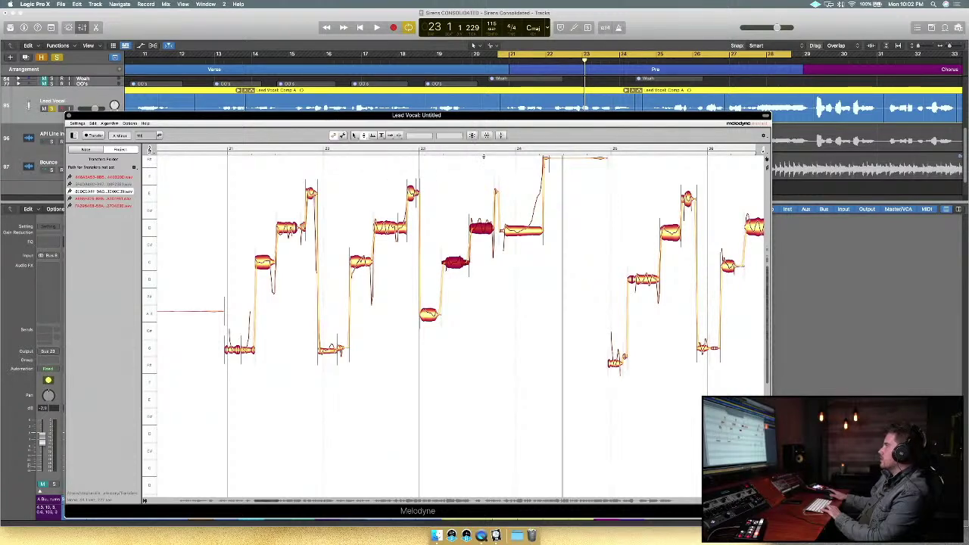
click(497, 265)
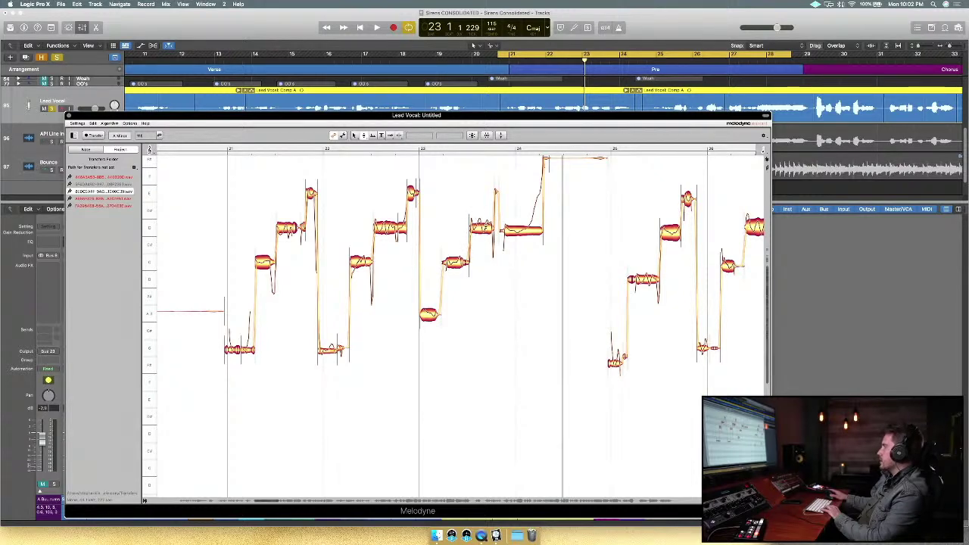
Lower the D note before bar 24 by small amounts, playing the phrase to check it.
click(481, 230)
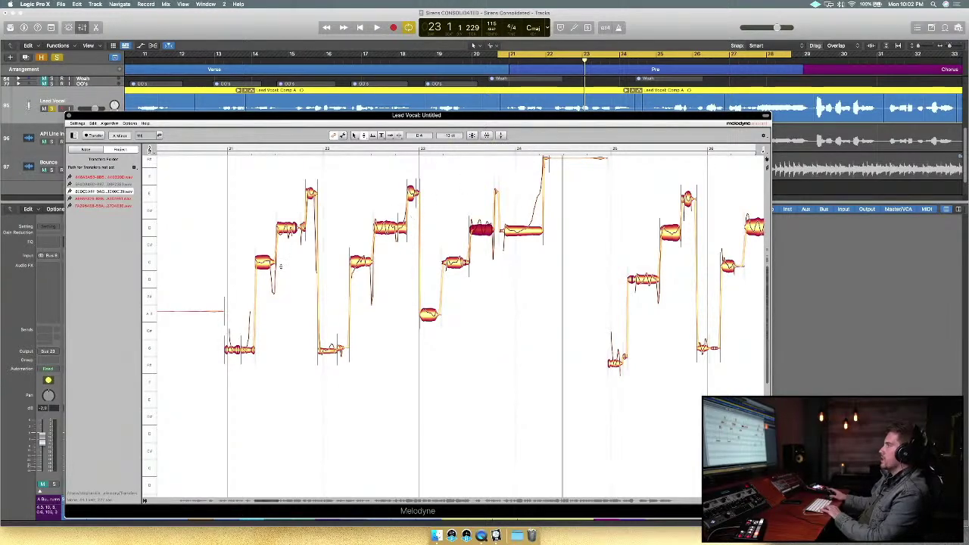
click(205, 148)
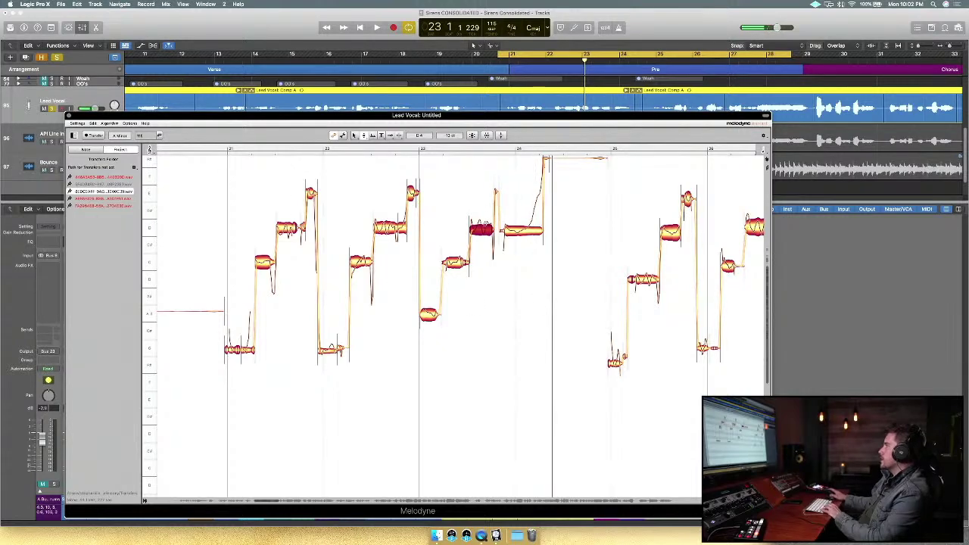
drag(480, 233, 480, 236)
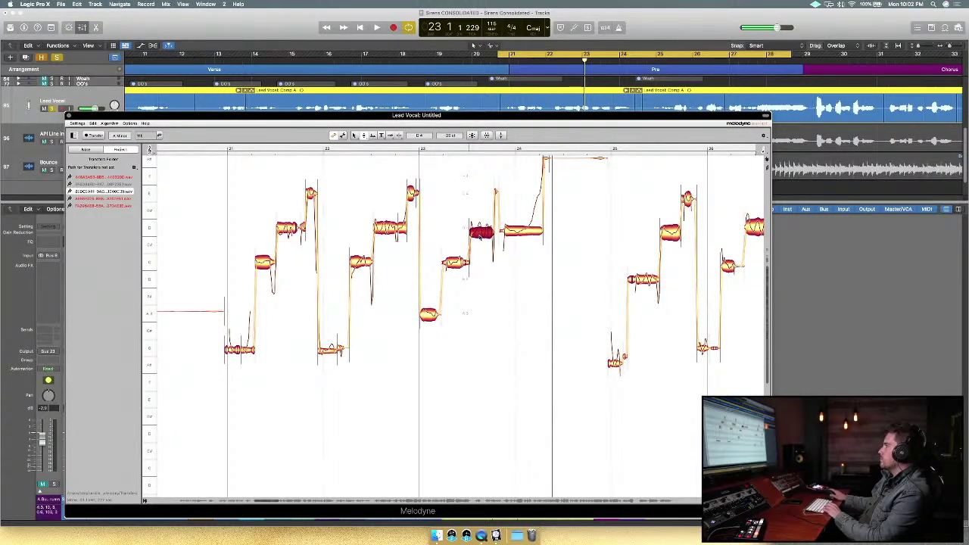
click(425, 149)
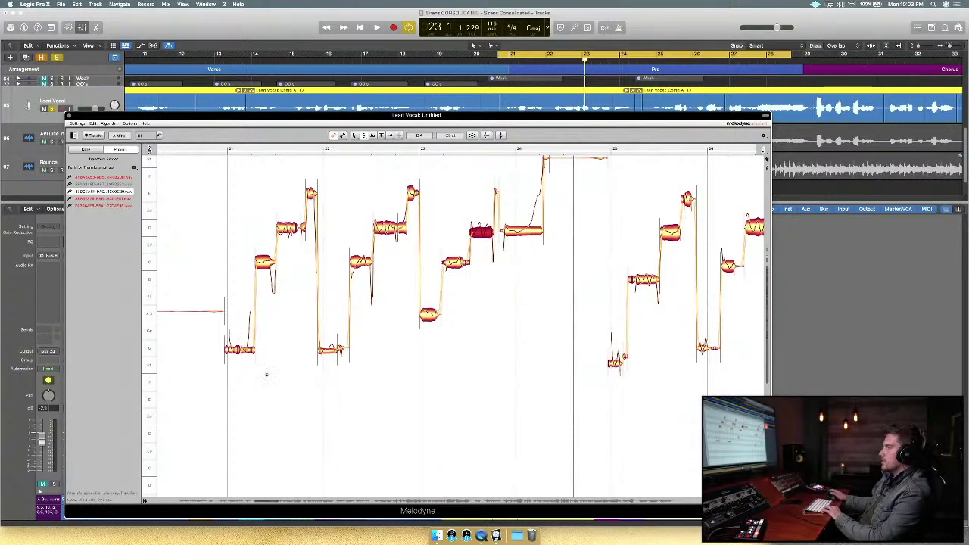
Lower the formant of the low G note at bar 22 and play on into bar 25.
click(372, 136)
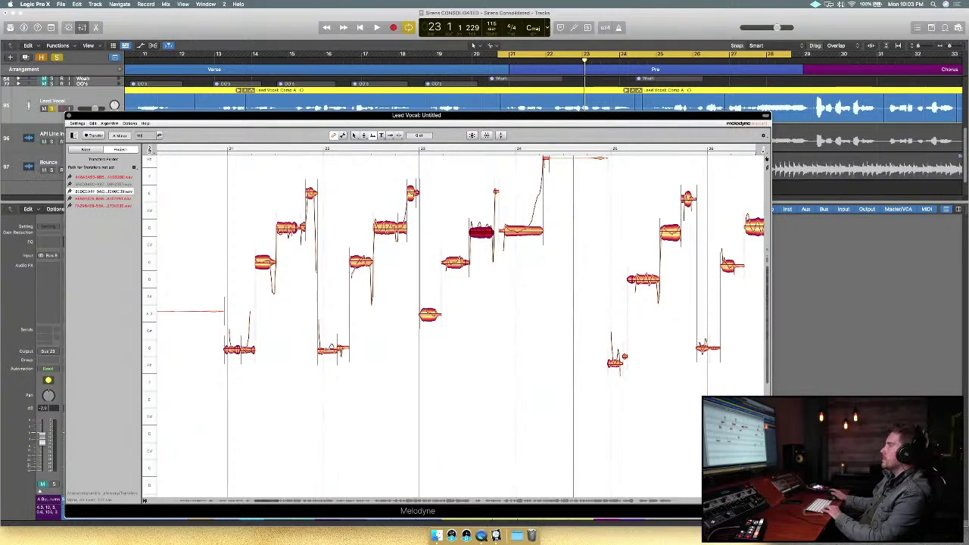
click(328, 353)
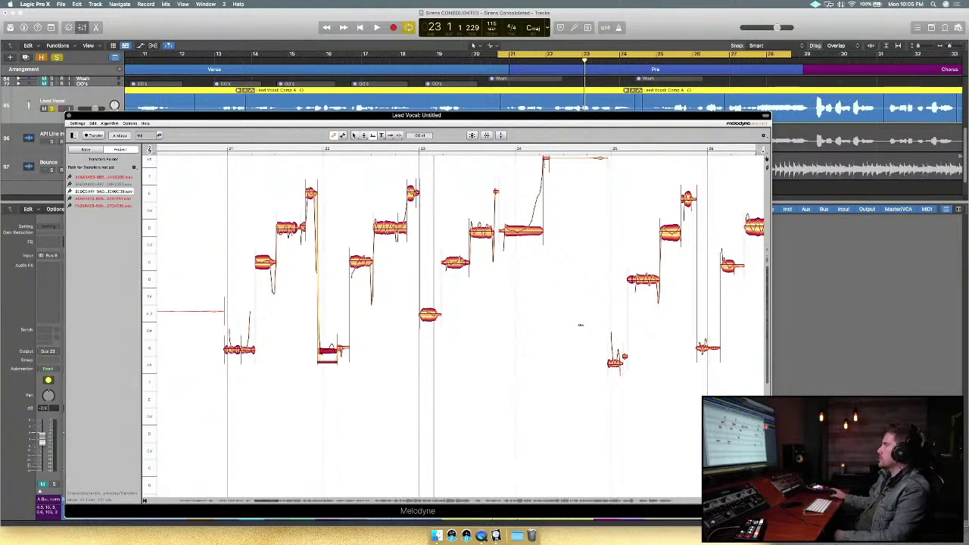
scroll(486, 348, up, 3)
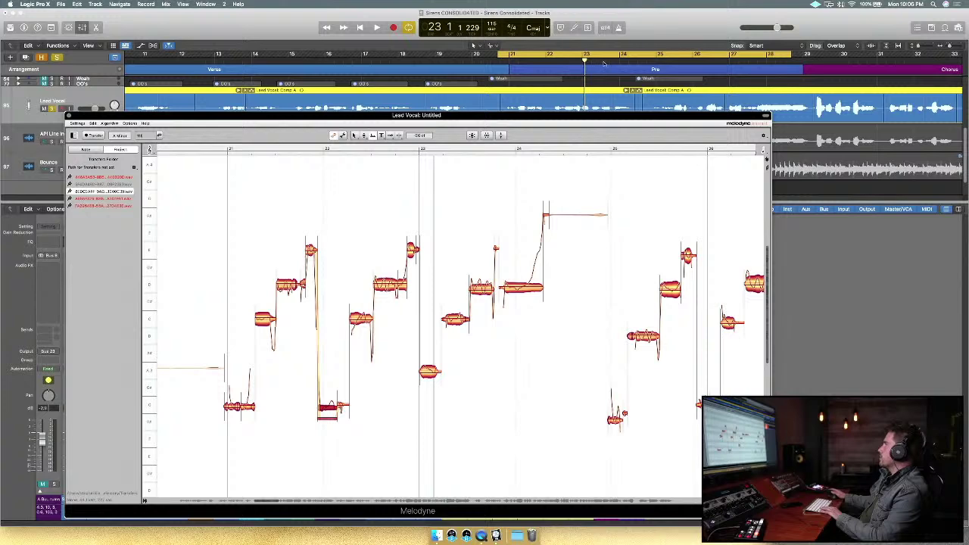
key(space)
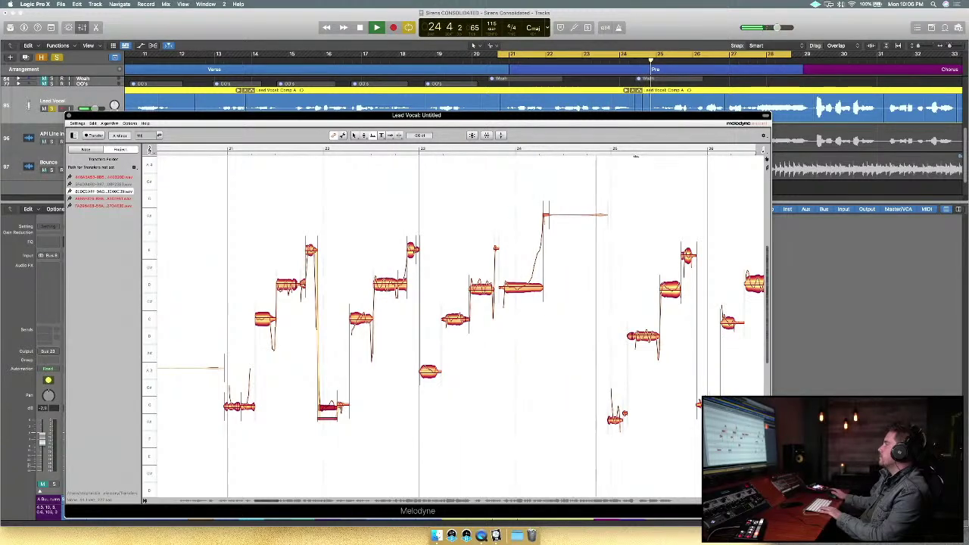
key(space)
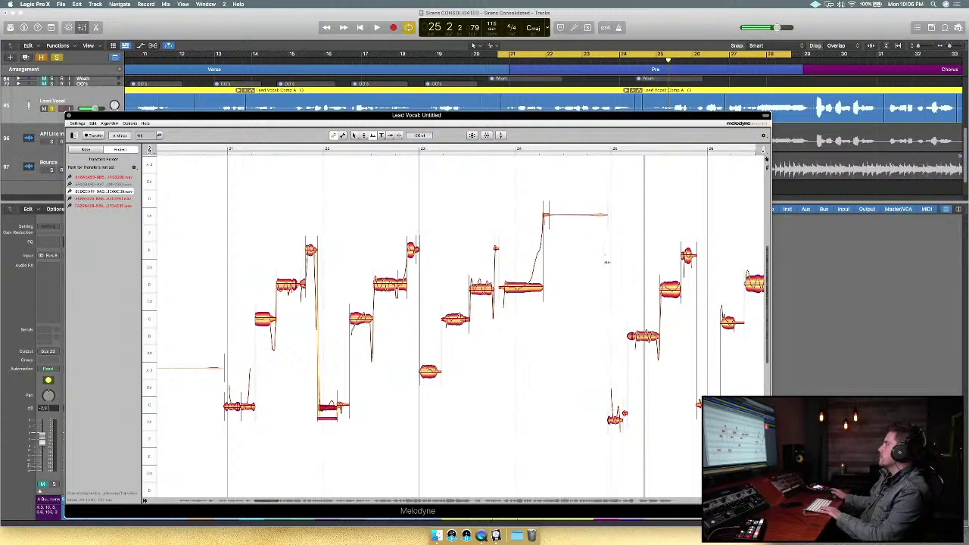
Raise the two low notes at bar 25 to G with the Main tool and play the phrase from there.
drag(272, 501, 288, 504)
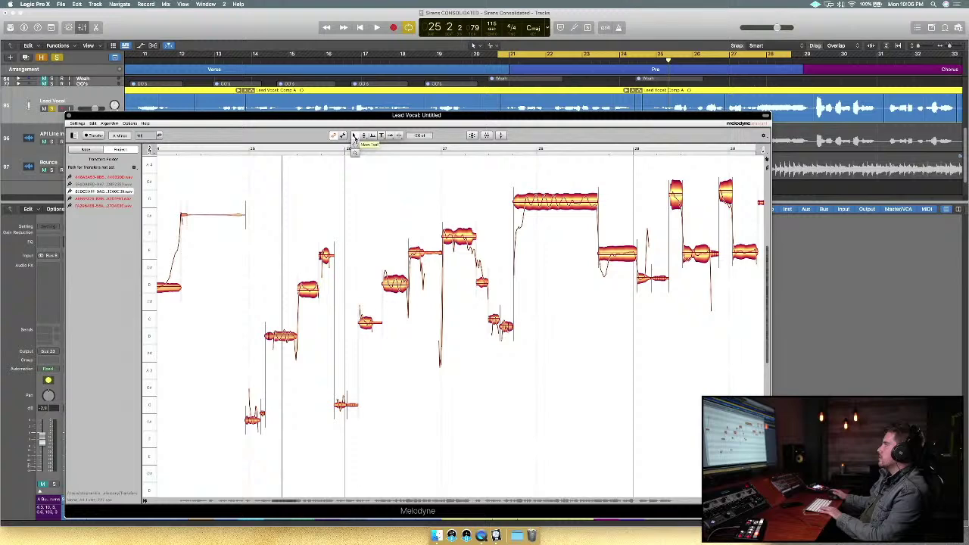
click(354, 138)
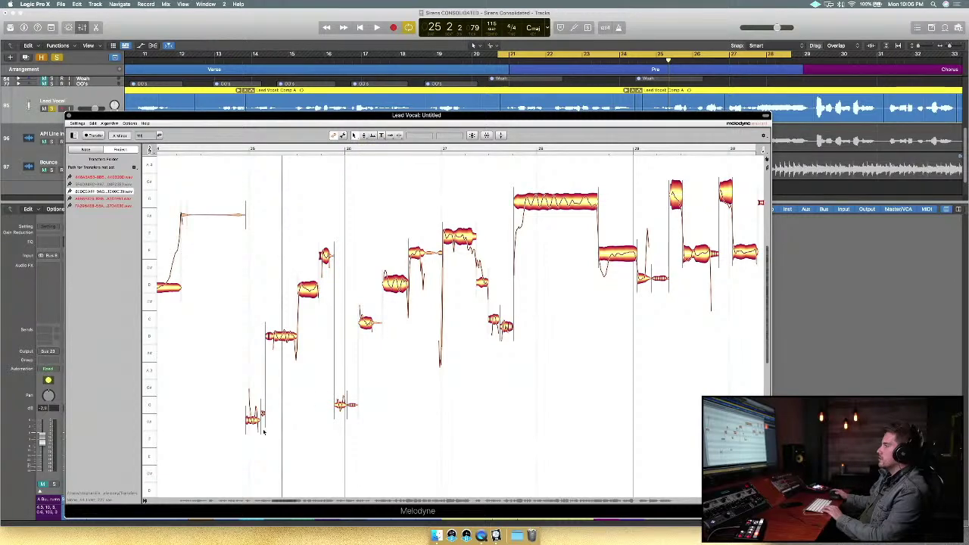
drag(255, 417, 255, 404)
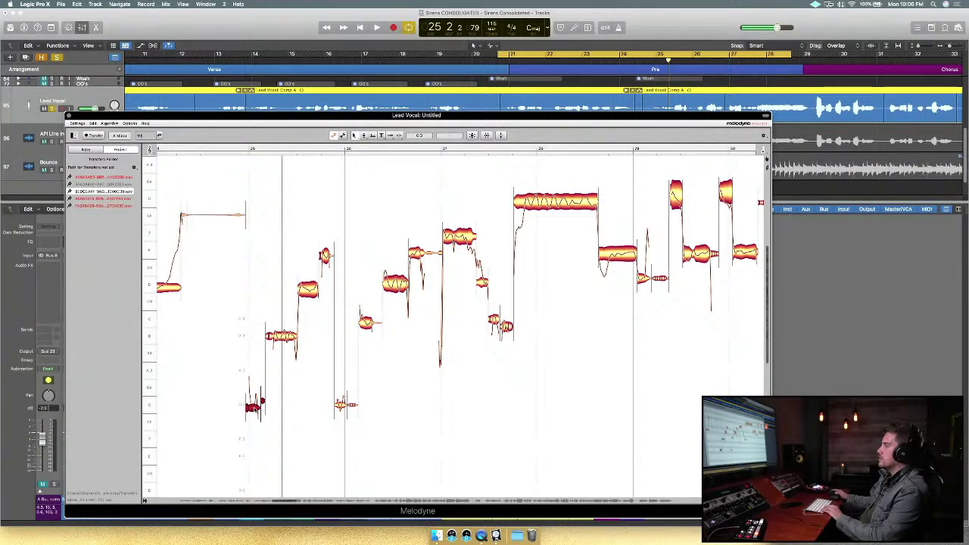
click(234, 152)
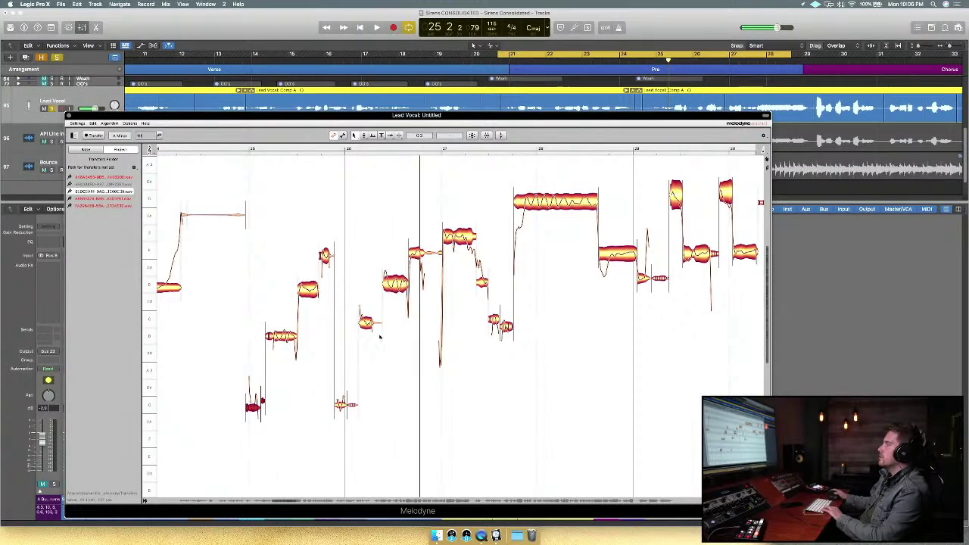
Nudge the E note before bar 26 and the C, D and E notes after it to their pitch centres.
click(327, 258)
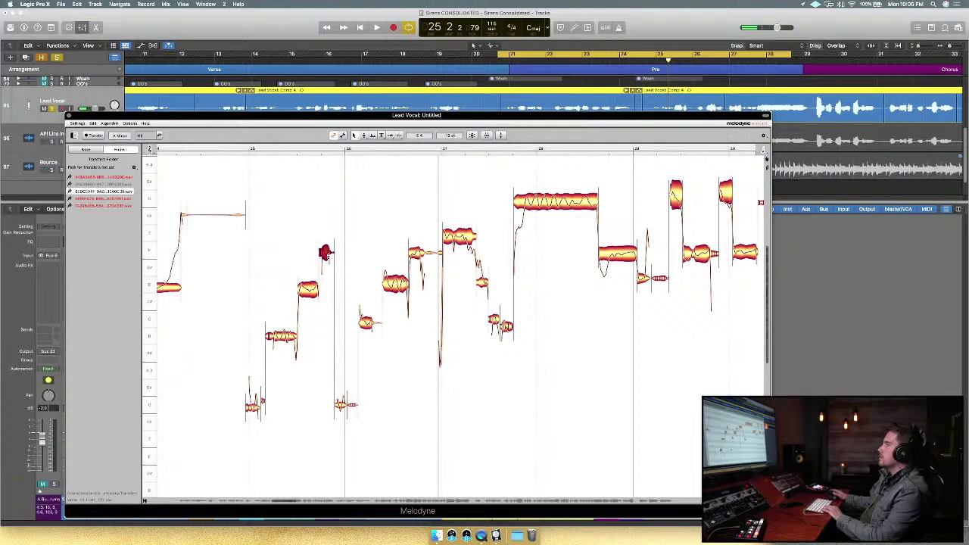
click(365, 321)
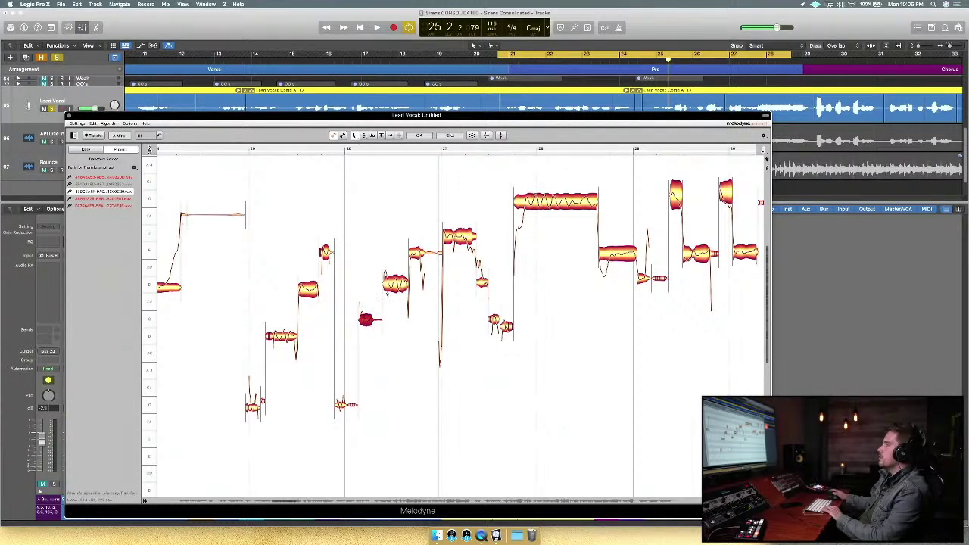
click(394, 284)
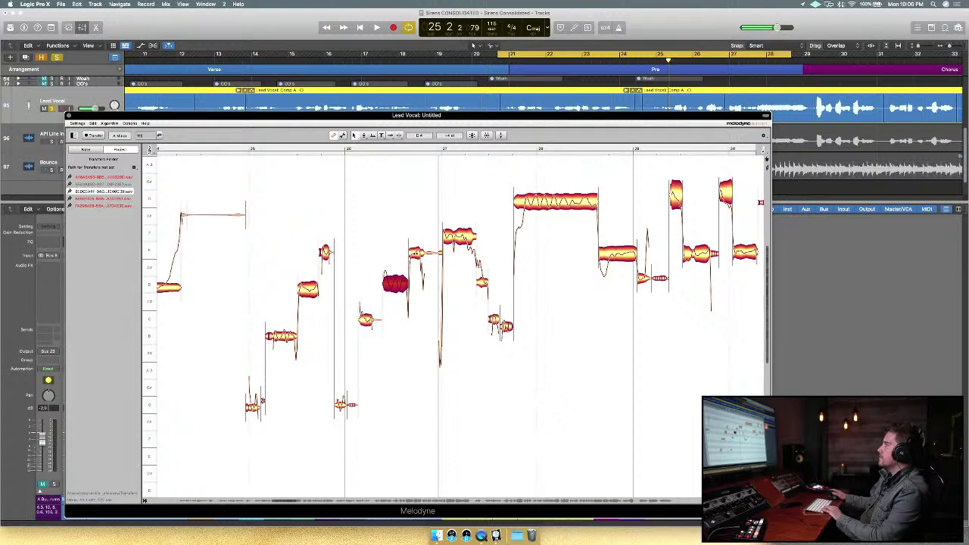
click(416, 252)
Correct the pitch of the notes between bars 25 and 27 with 100% pitch centre and pitch drift of about 90%.
drag(249, 443, 418, 230)
click(472, 135)
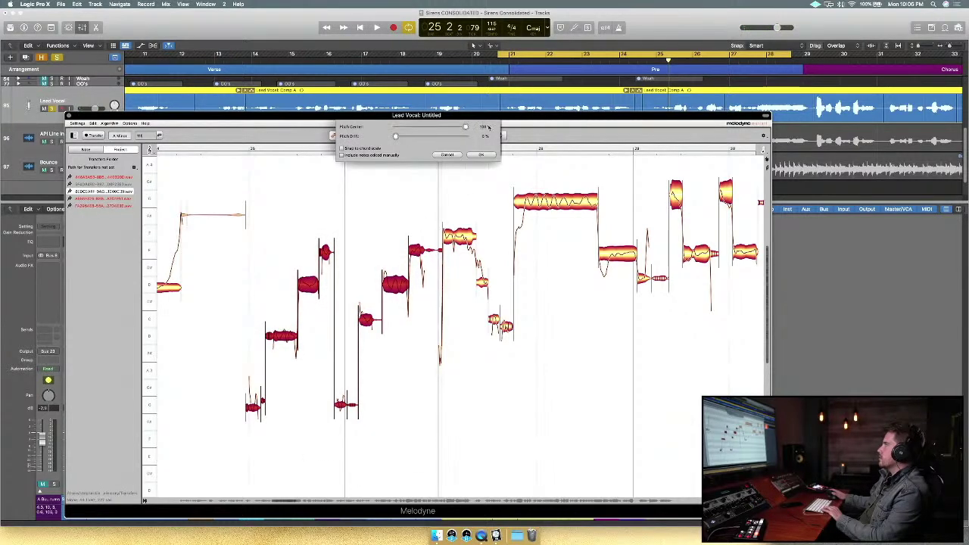
click(466, 137)
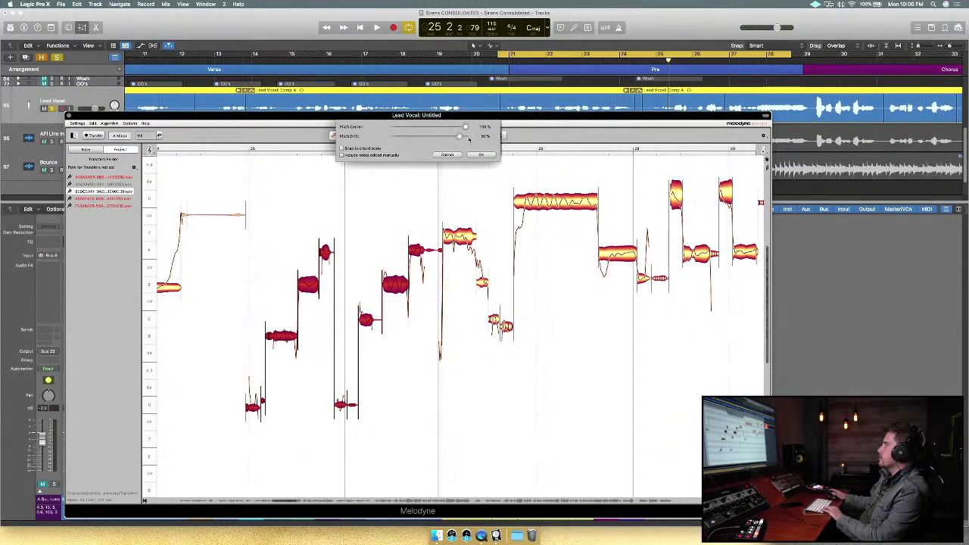
click(480, 155)
Move the cycle range forward to start at 24 3 4 1 and play the corrected phrase into bar 29.
key(space)
drag(573, 57, 614, 63)
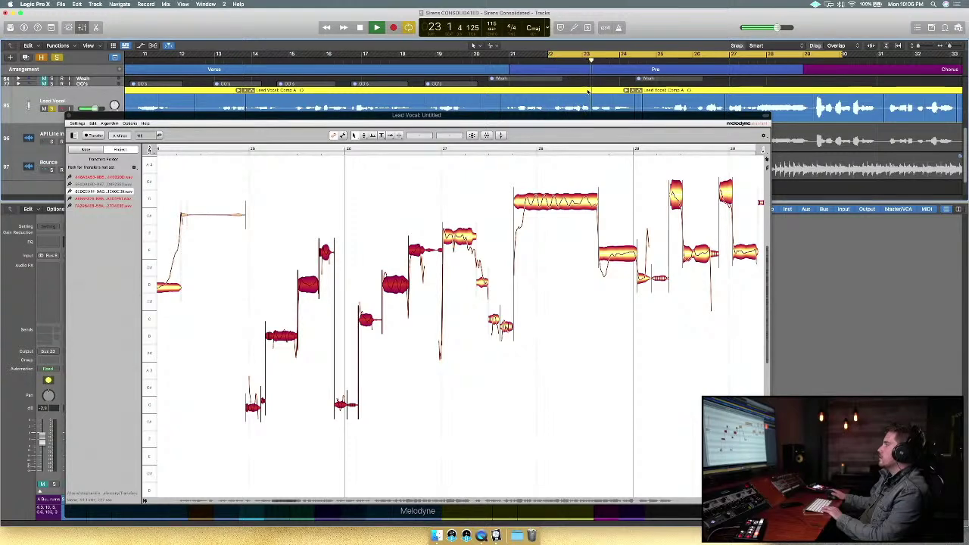
drag(656, 57, 749, 58)
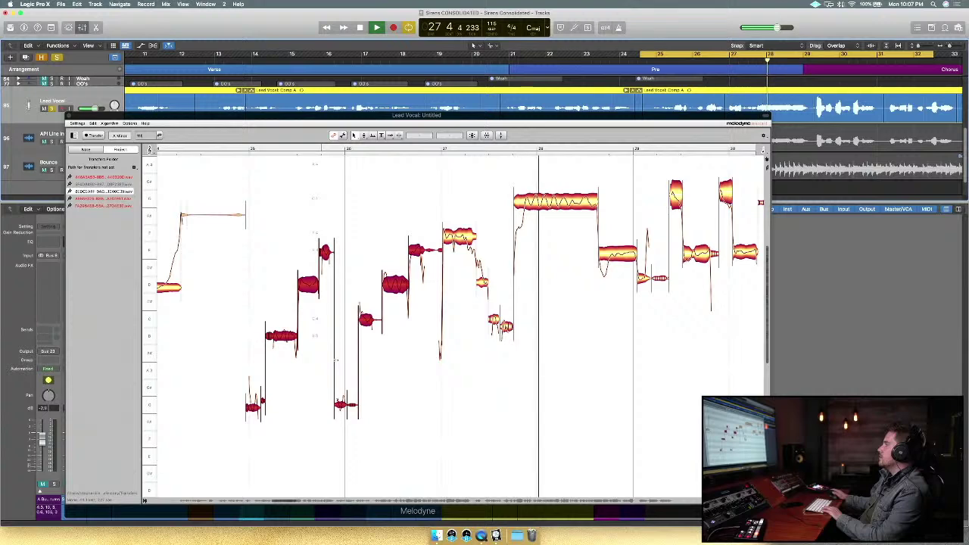
key(space)
click(590, 333)
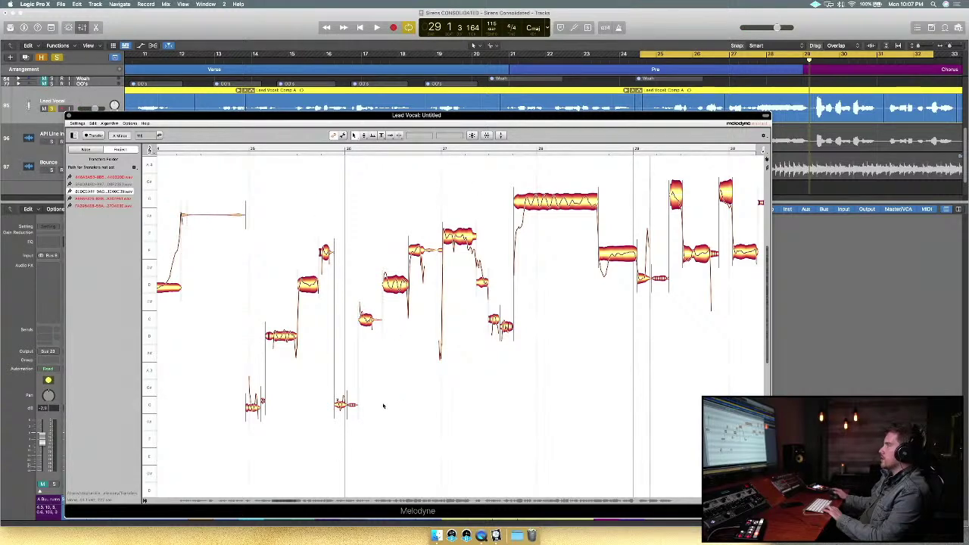
drag(715, 55, 720, 56)
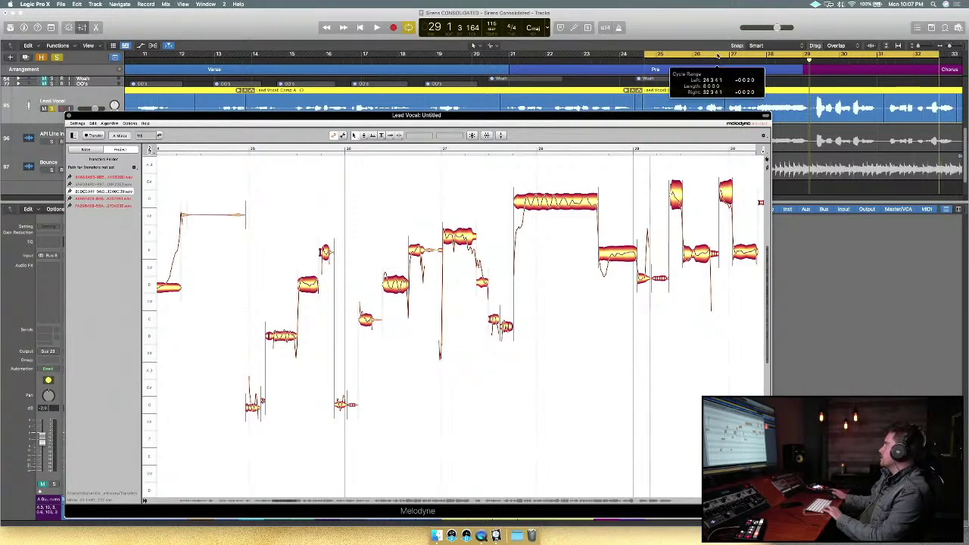
Nudge the low G, B and D notes after bar 25 with the Pitch tool and play the phrase from there.
click(253, 406)
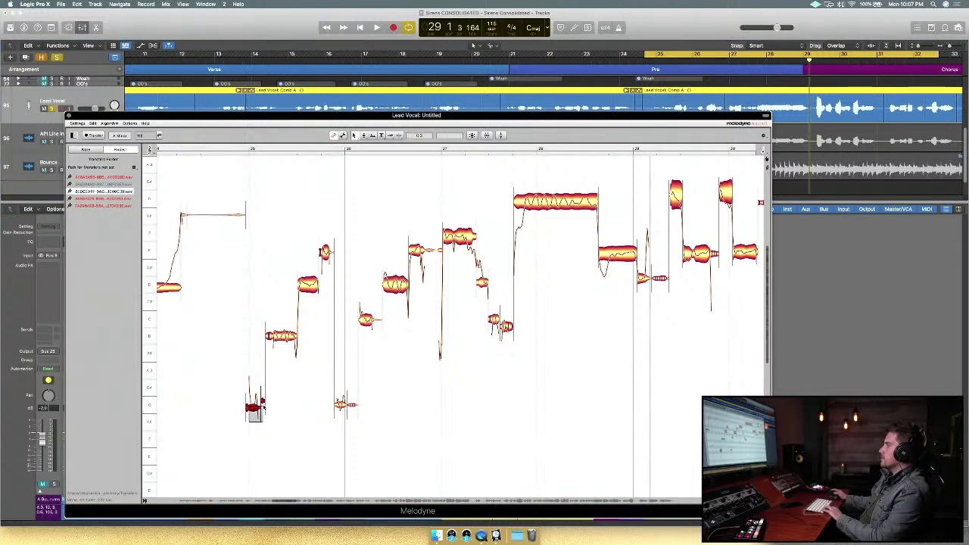
click(365, 137)
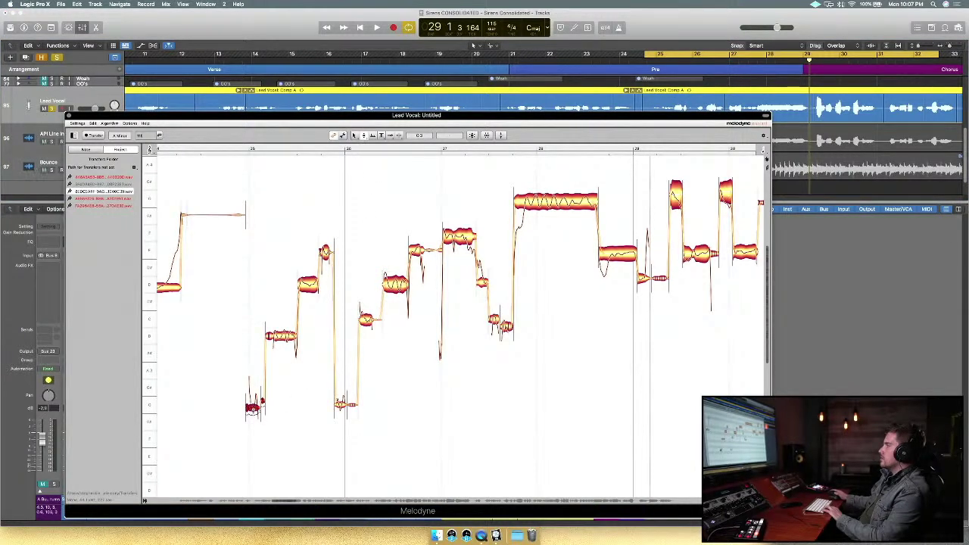
click(254, 408)
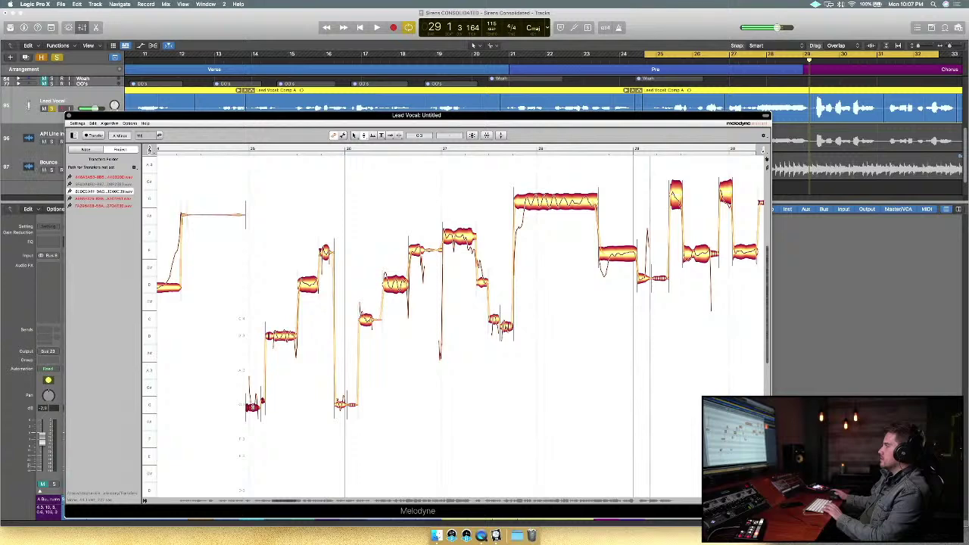
click(281, 338)
drag(279, 339, 280, 338)
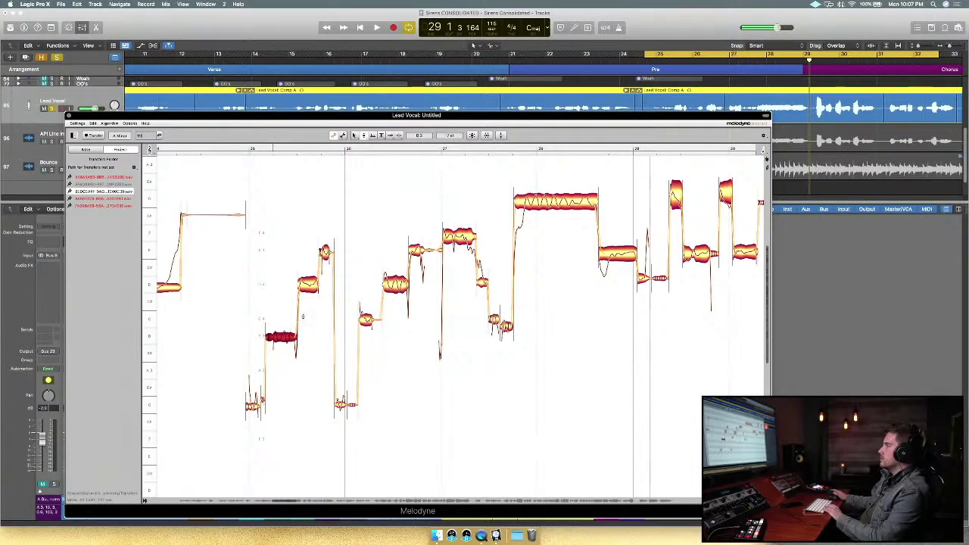
click(308, 287)
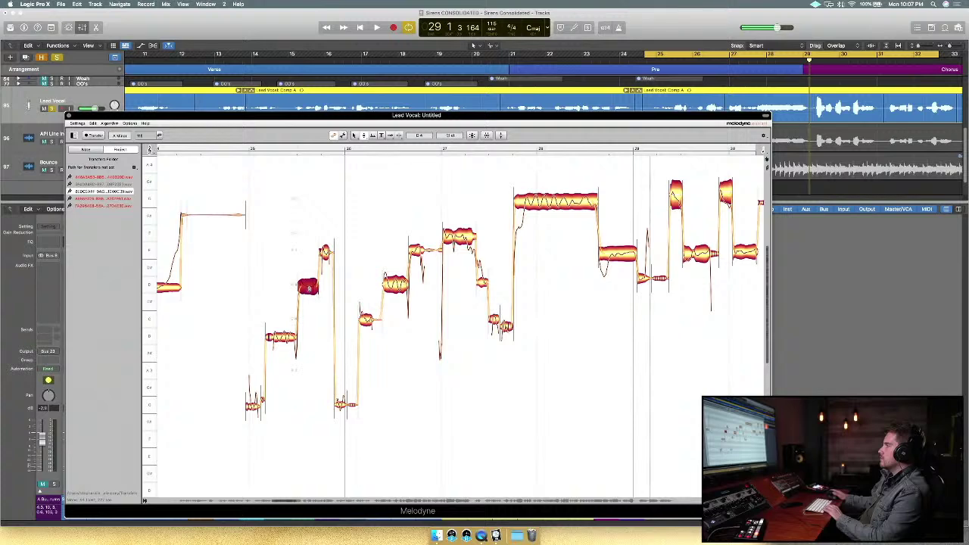
click(294, 336)
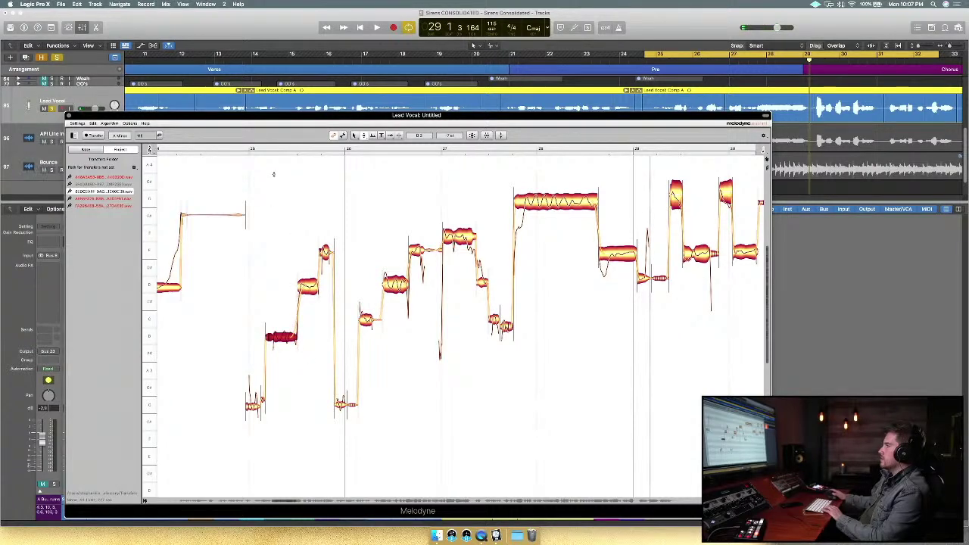
click(264, 150)
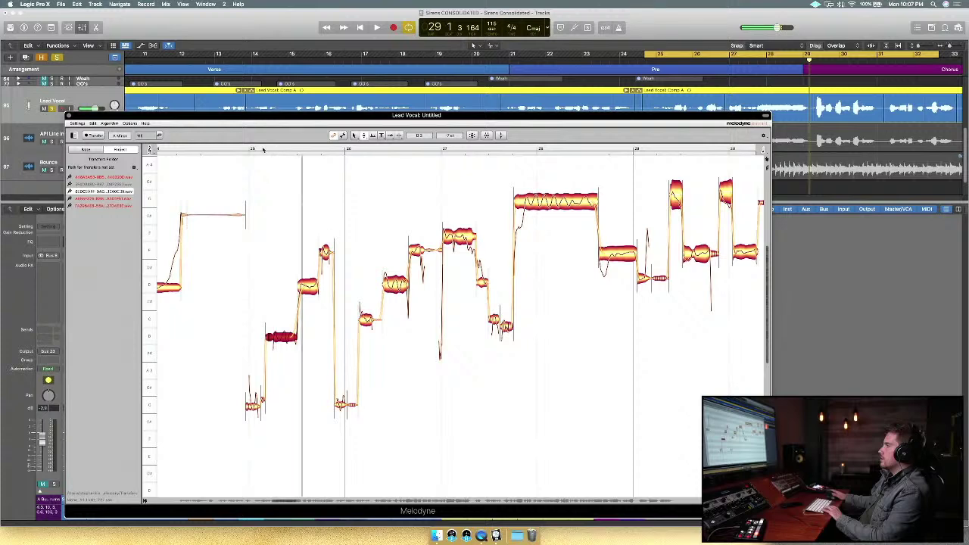
key(space)
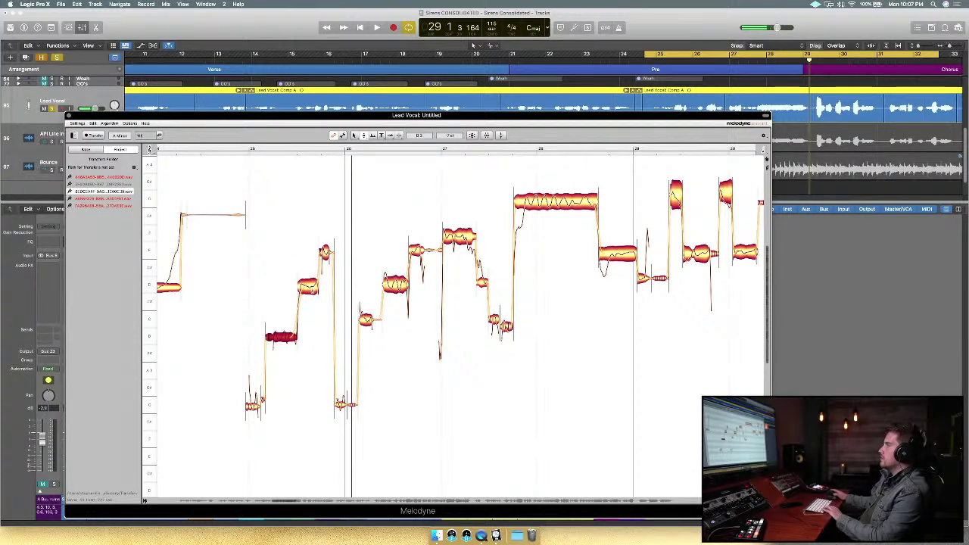
Lower the formant of the D note between bars 25 and 26 by about 75 ct and play the phrase.
click(373, 137)
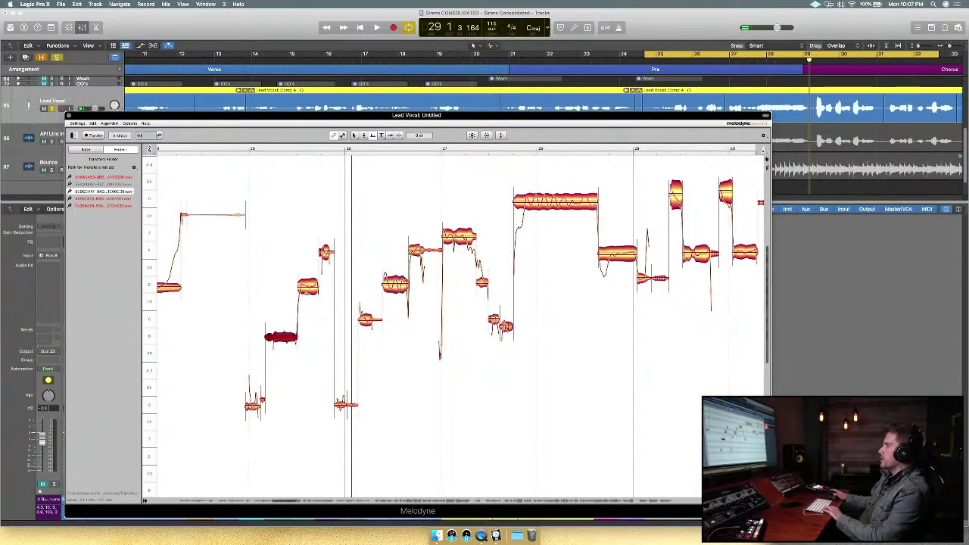
drag(308, 287, 308, 297)
click(227, 147)
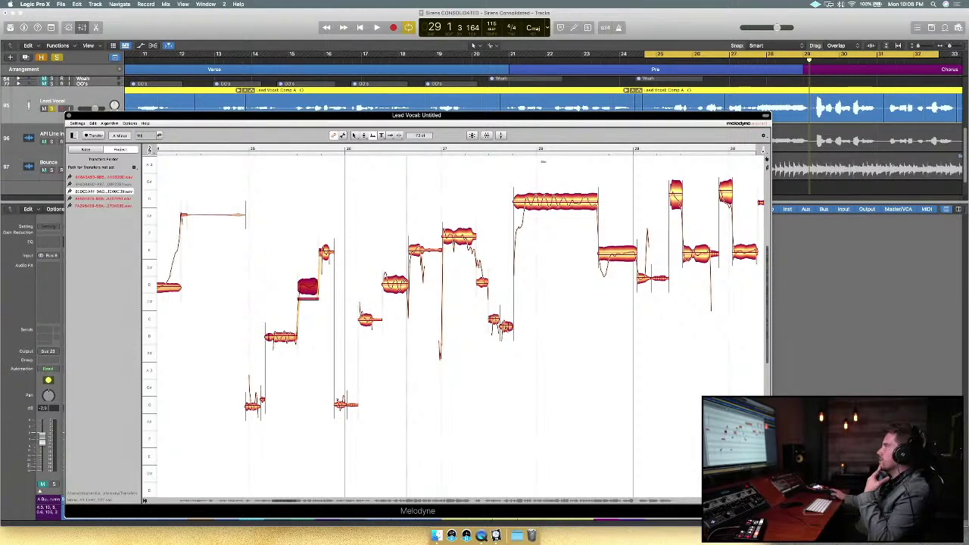
Play a cycle range starting just before bar 26 and slightly lower the formants of the D and C notes after bar 26.
drag(577, 116, 587, 103)
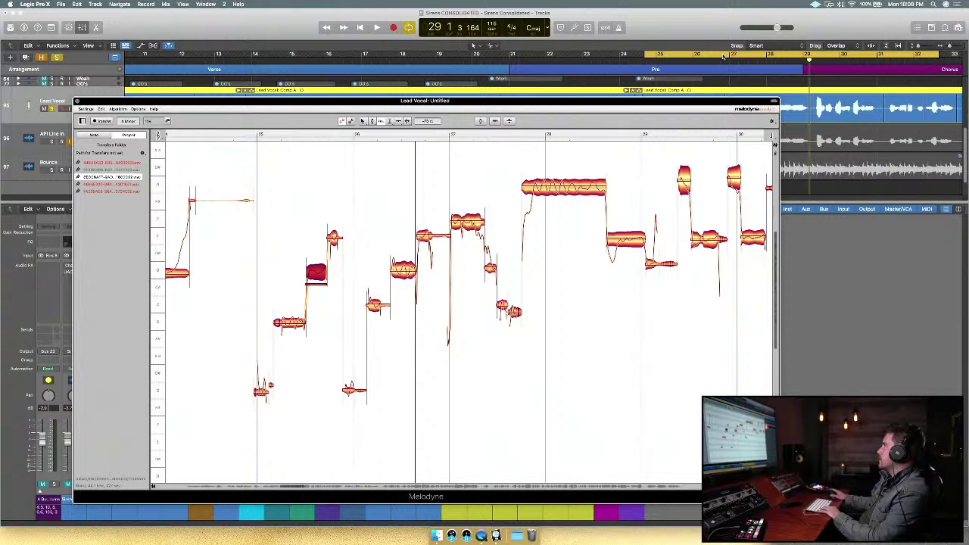
drag(724, 57, 698, 55)
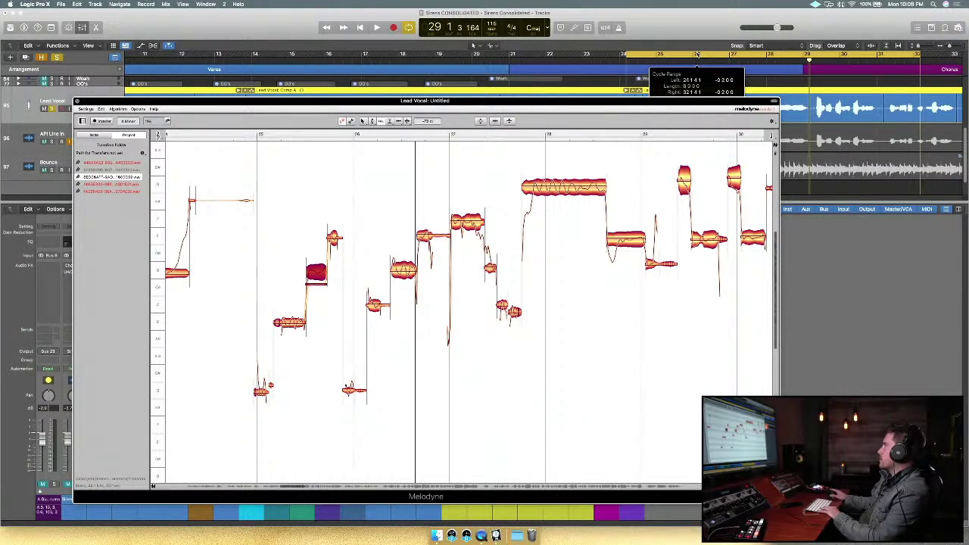
drag(697, 55, 756, 60)
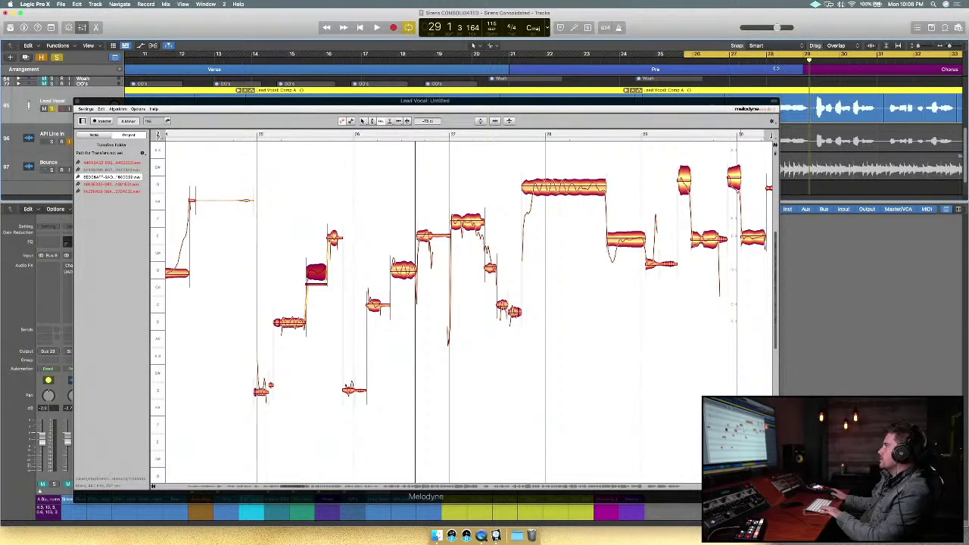
key(space)
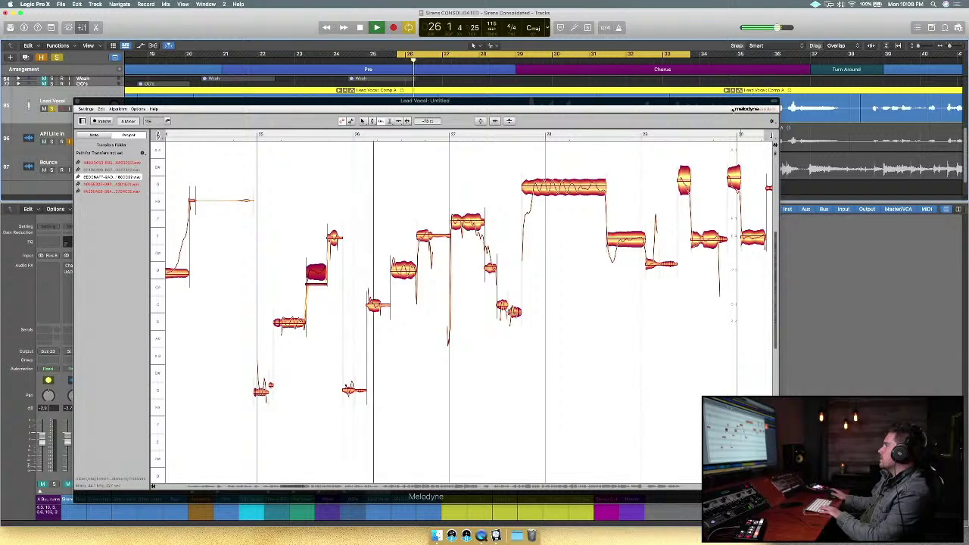
key(space)
click(402, 272)
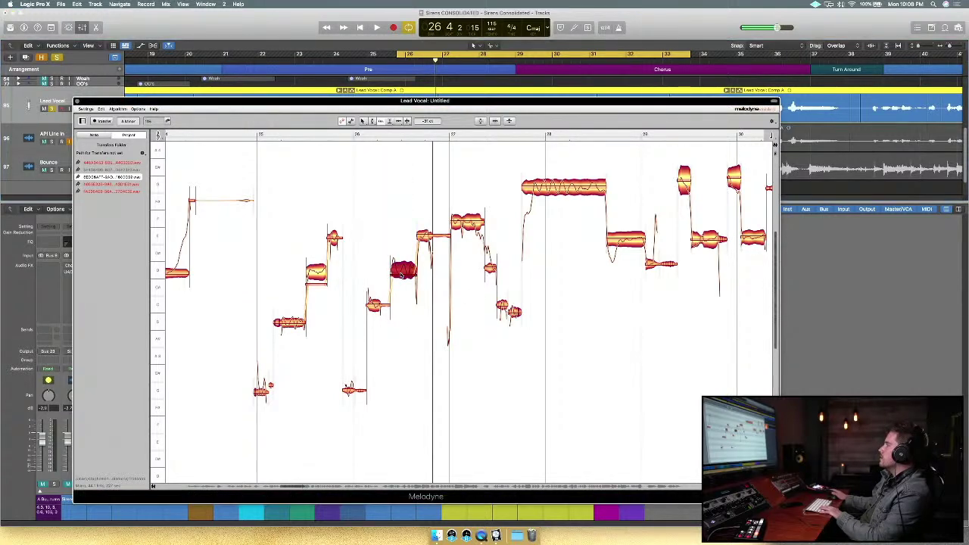
drag(375, 305, 376, 308)
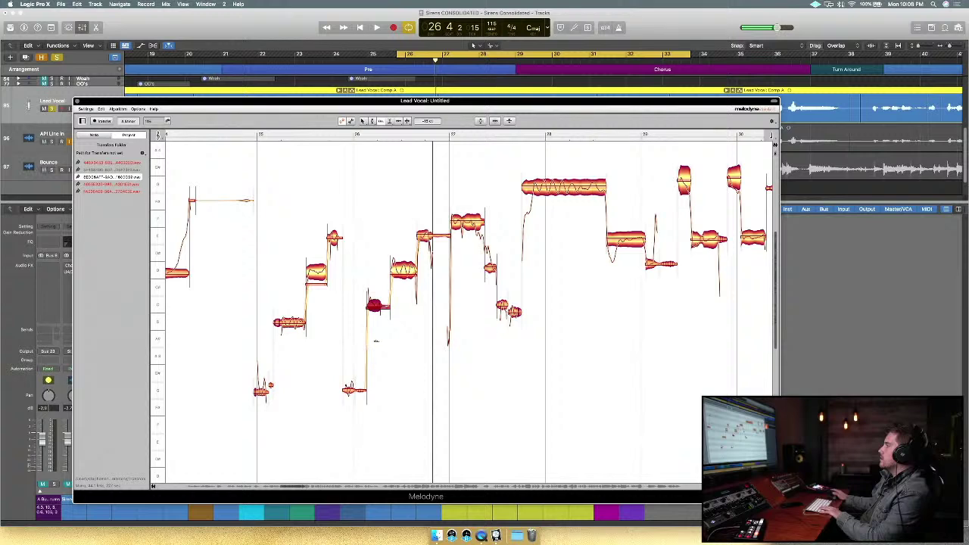
Ease the pitch modulation of the C, D and E notes leading up to bar 27 and fine-tune the D and E.
click(373, 121)
click(373, 131)
drag(374, 306, 374, 321)
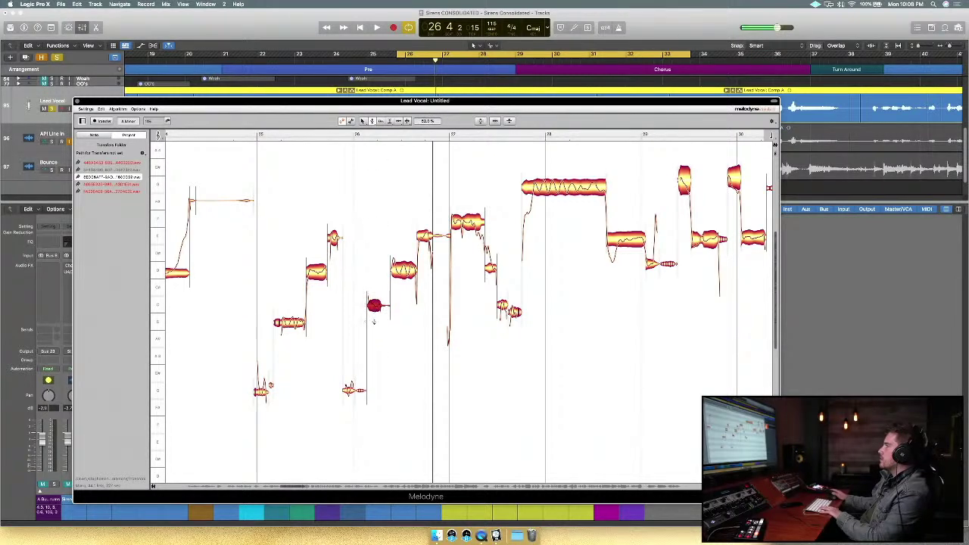
click(400, 270)
drag(425, 235, 425, 242)
click(370, 122)
click(403, 269)
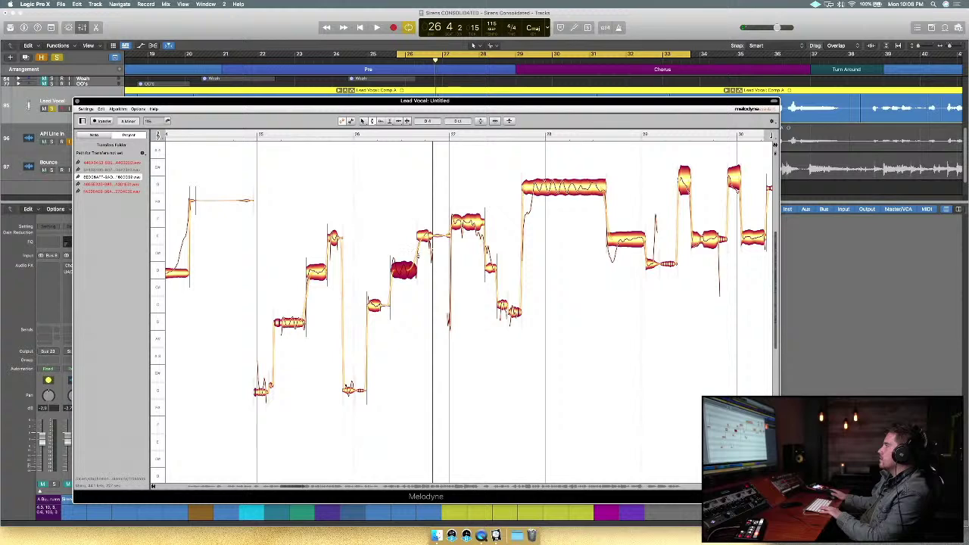
drag(425, 235, 425, 252)
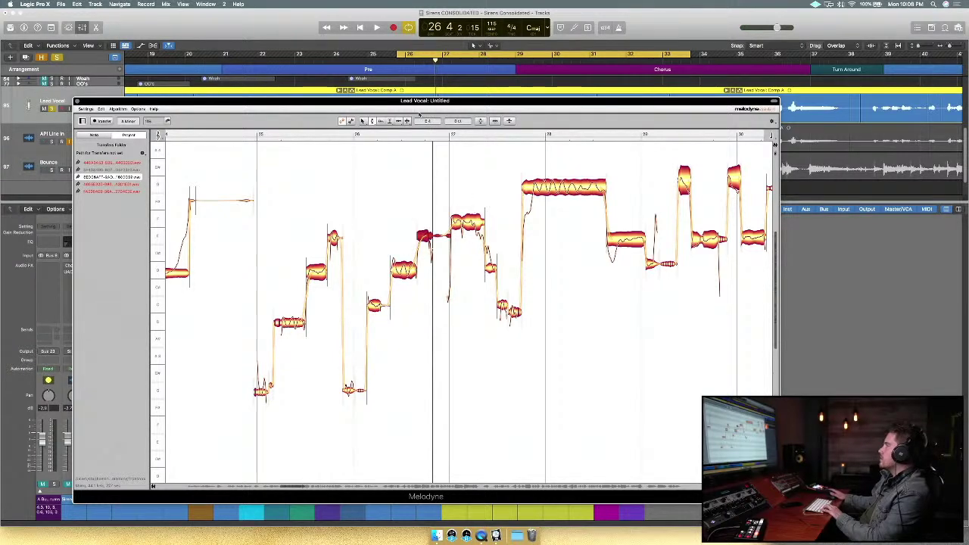
Split the tail off the F note at bar 27 with the Main tool and divide the short D note after it.
click(363, 121)
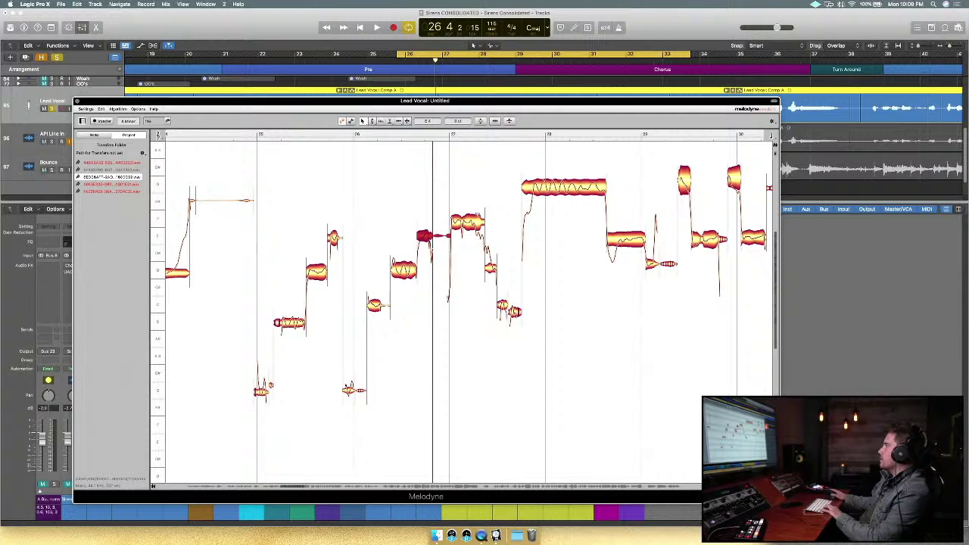
click(474, 221)
click(481, 237)
click(469, 224)
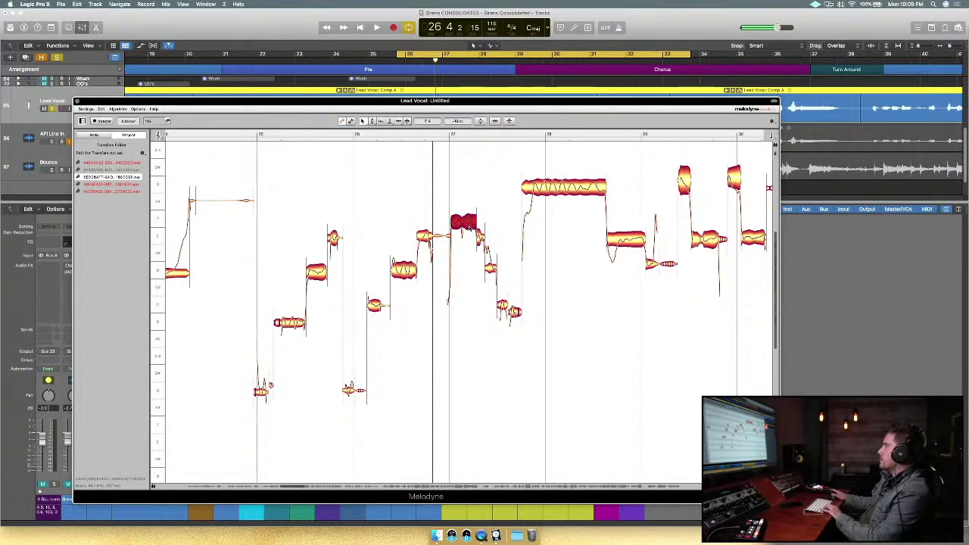
click(481, 238)
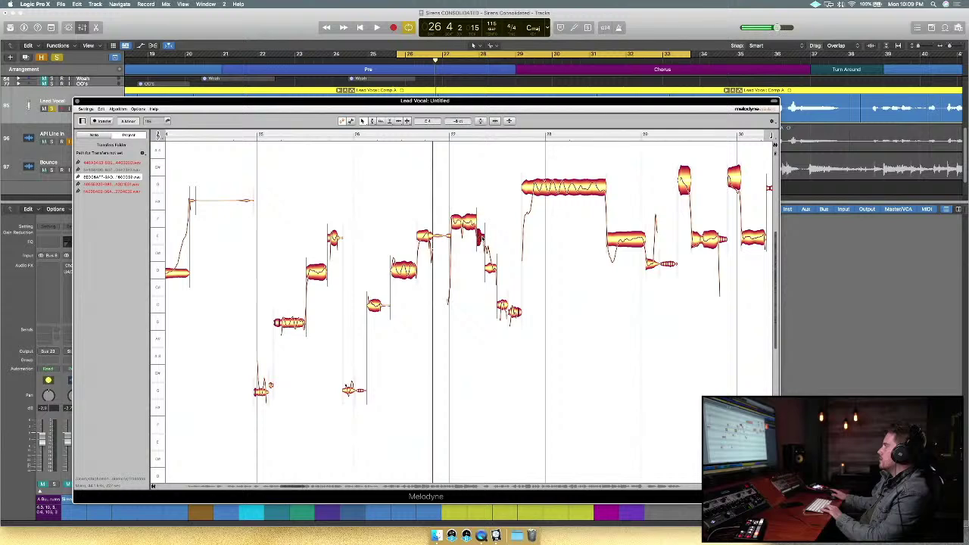
click(491, 268)
mouse_move(491, 268)
mouse_down()
mouse_move(488, 250)
mouse_move(488, 267)
mouse_up()
Fine-tune the short split E and D pieces after bar 27 with the Pitch tool and play the passage from bar 26.
click(373, 121)
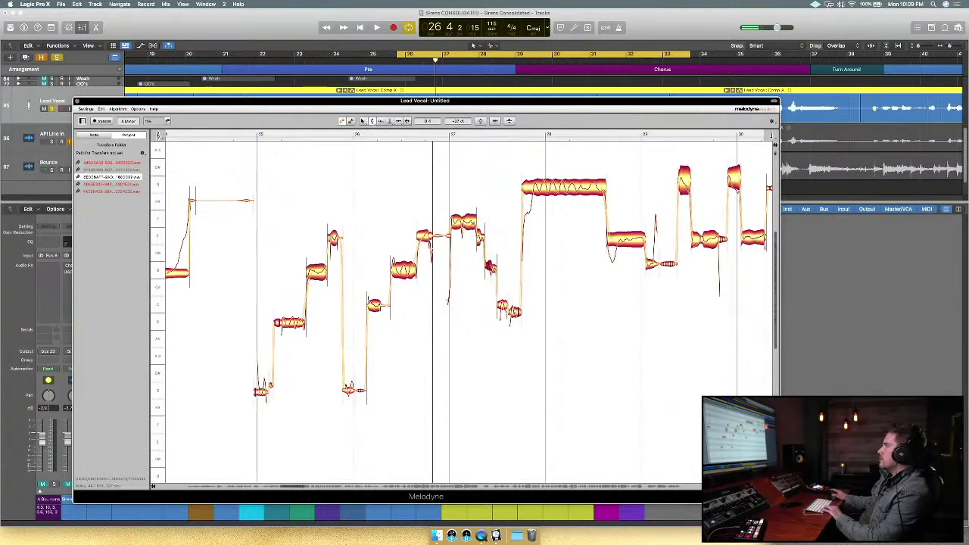
click(480, 237)
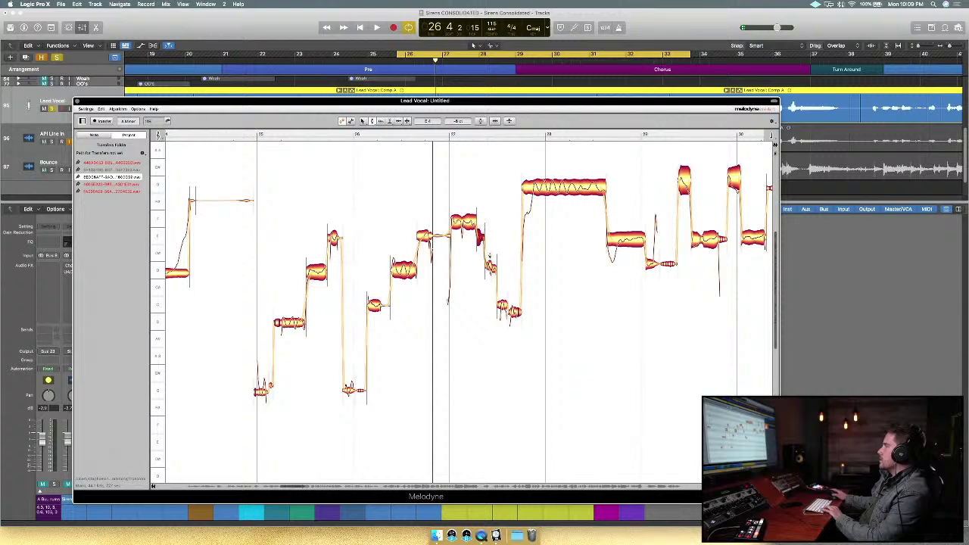
click(491, 267)
click(383, 134)
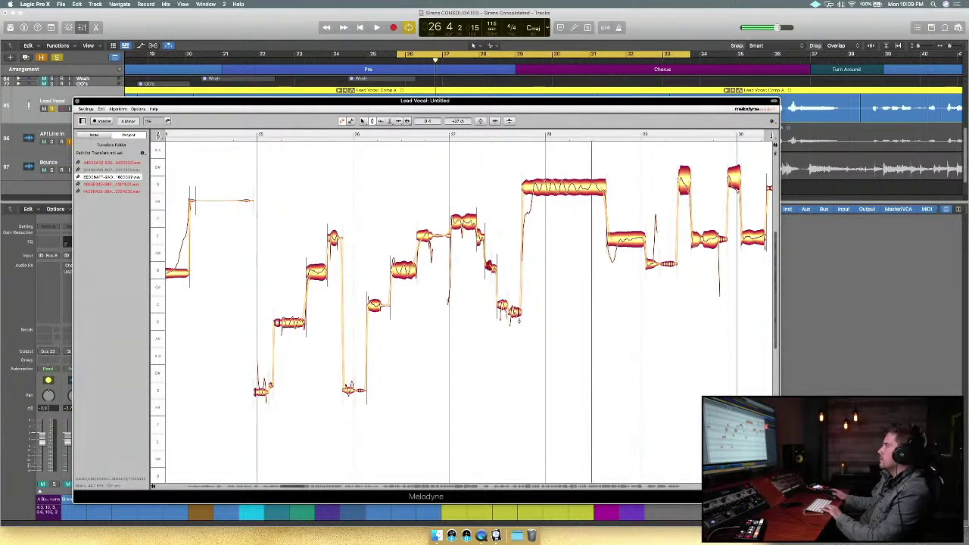
Raise the last low note before bar 28 to C, level with the note before it, and play on into bar 29.
drag(514, 311, 515, 307)
click(504, 306)
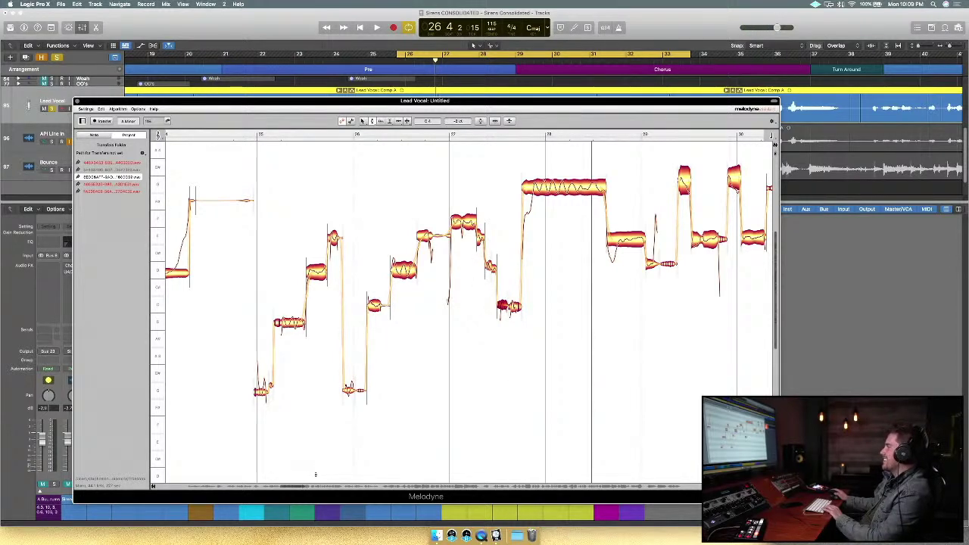
drag(302, 487, 315, 487)
click(176, 134)
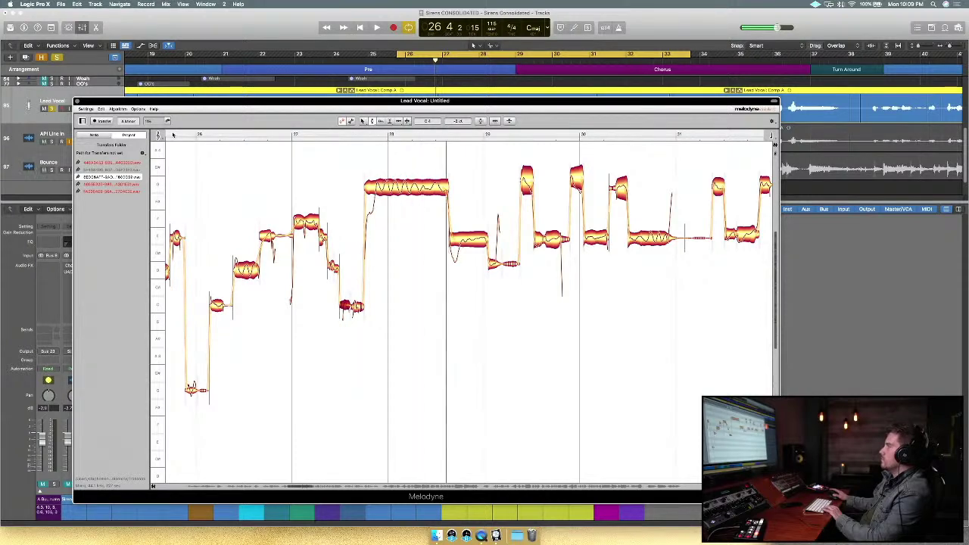
Split the long high G note at bar 28 about two thirds of the way along with the Main tool.
click(361, 122)
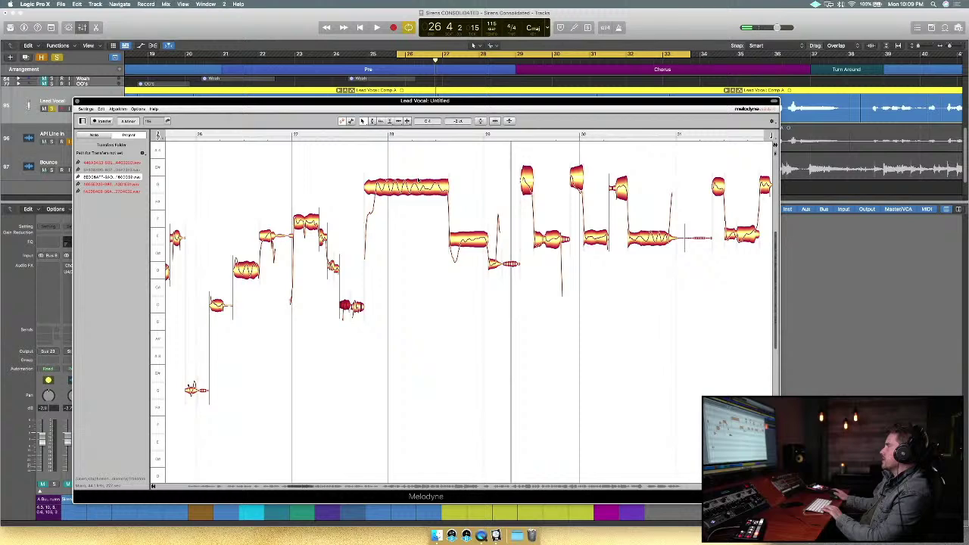
click(418, 182)
double_click(418, 182)
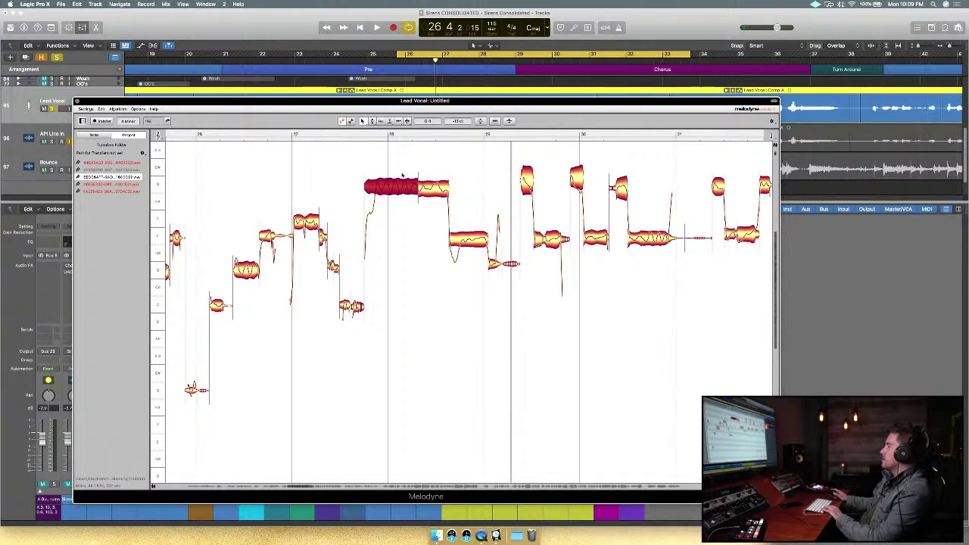
Reduce the pitch modulation of the high G's split tail after bar 28 slightly and play the phrase from bar 27.
click(373, 122)
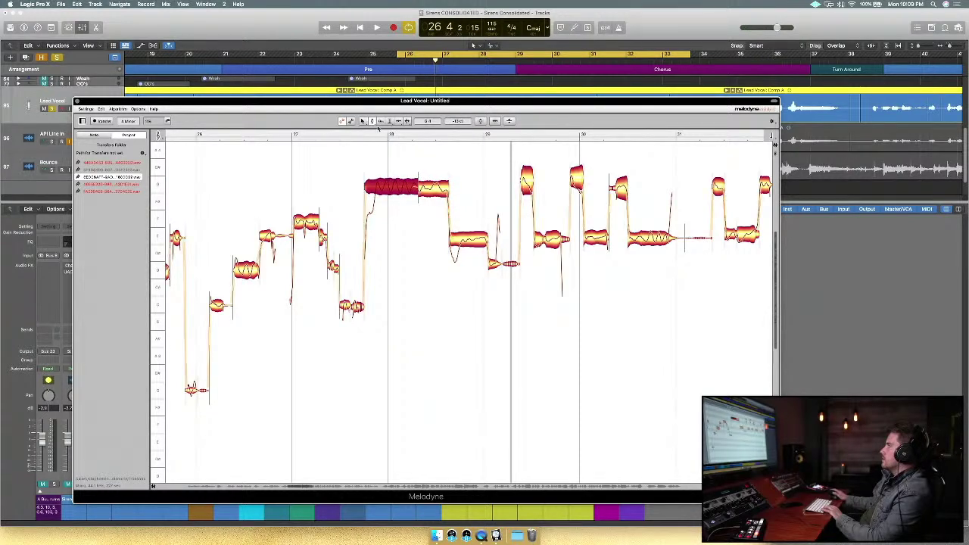
click(433, 187)
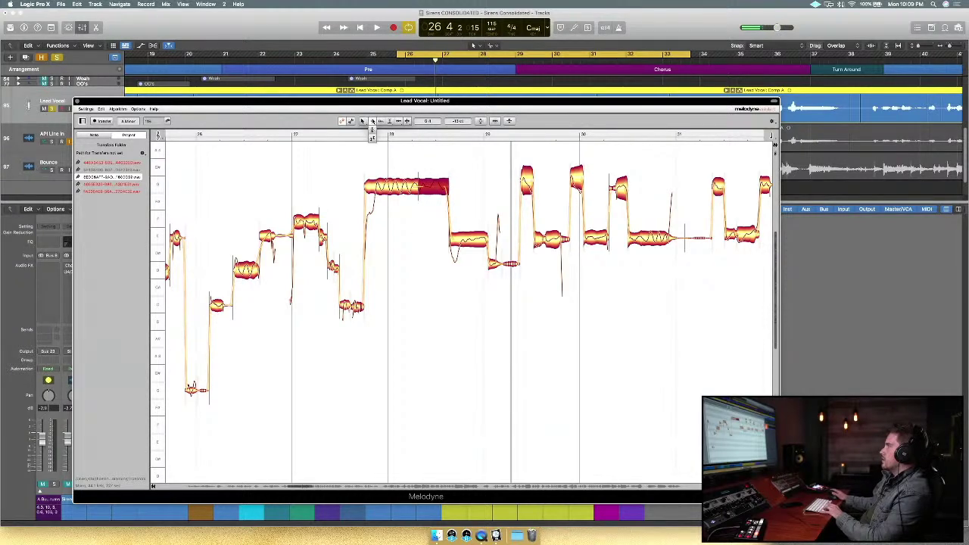
click(373, 123)
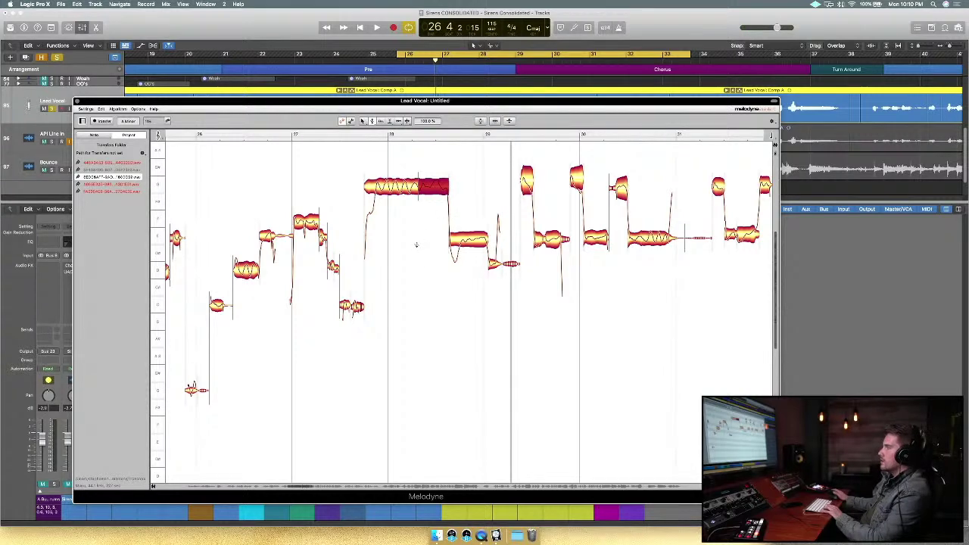
drag(434, 194, 435, 203)
click(325, 135)
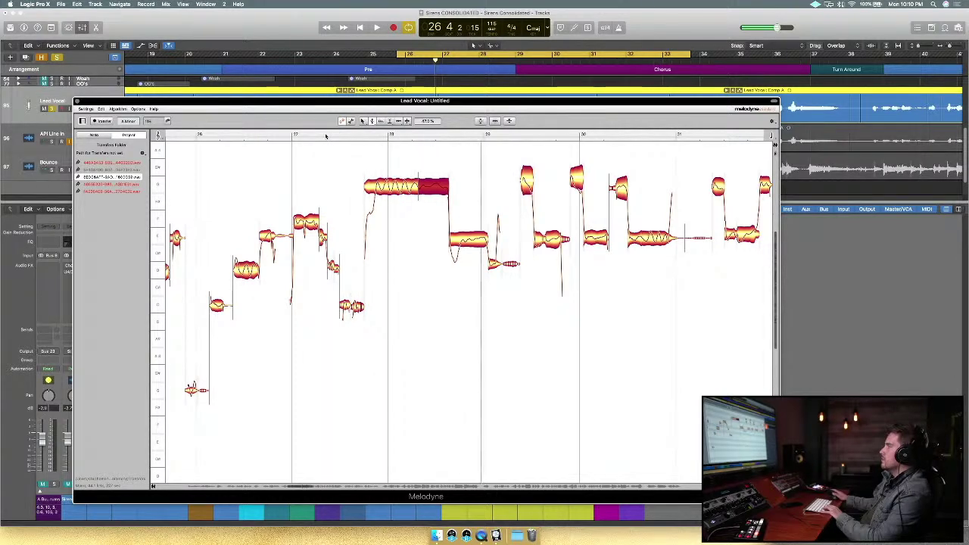
Smooth the pitch transition from the high G's tail into the following E with the Pitch tool and play from bar 28.
click(373, 121)
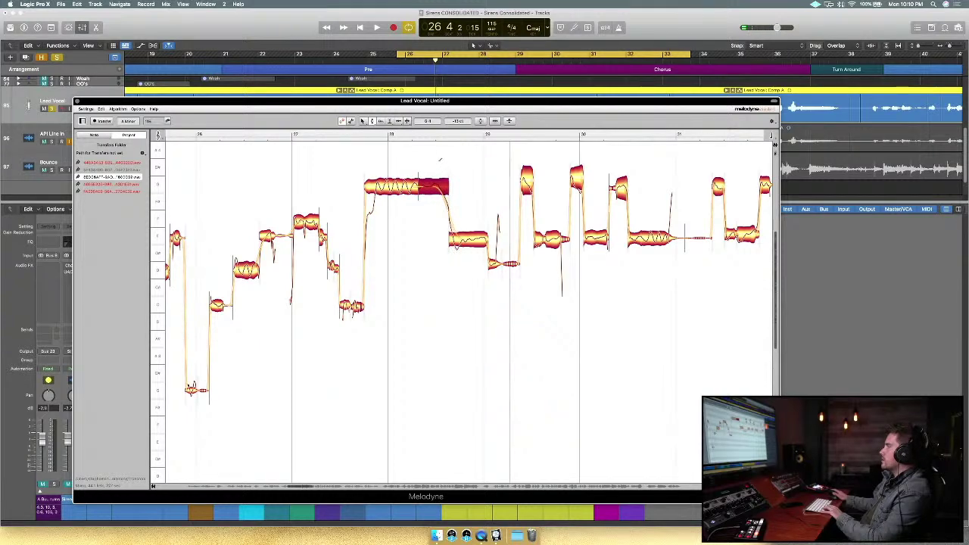
double_click(406, 134)
click(406, 132)
Undo all changes on the high G's tail and the E note after it, and play the passage from before bar 28.
drag(437, 185, 460, 250)
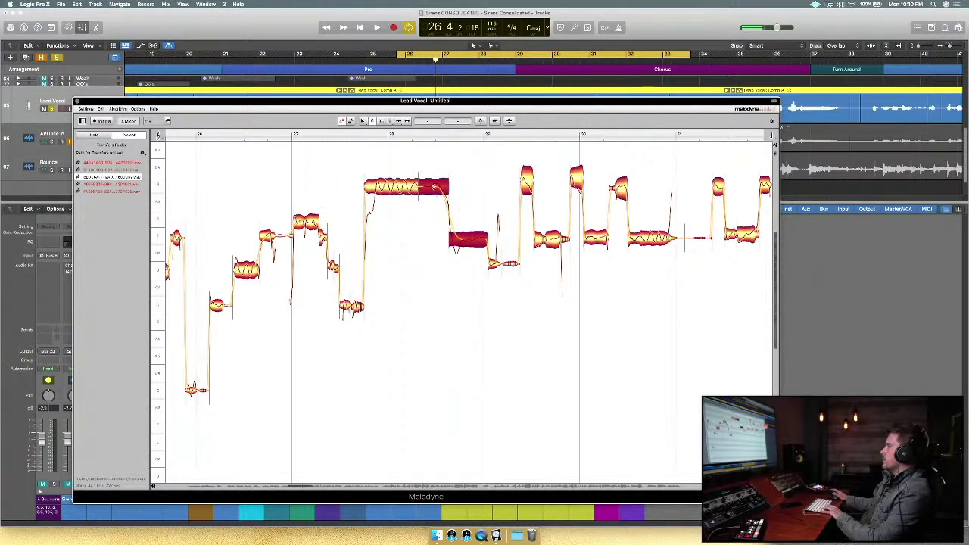
right_click(423, 188)
mouse_move(436, 145)
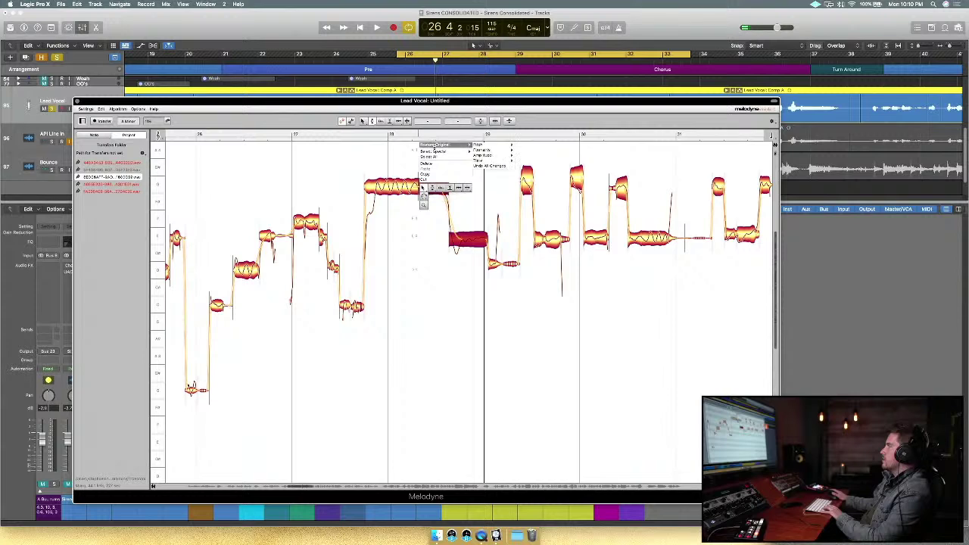
click(491, 166)
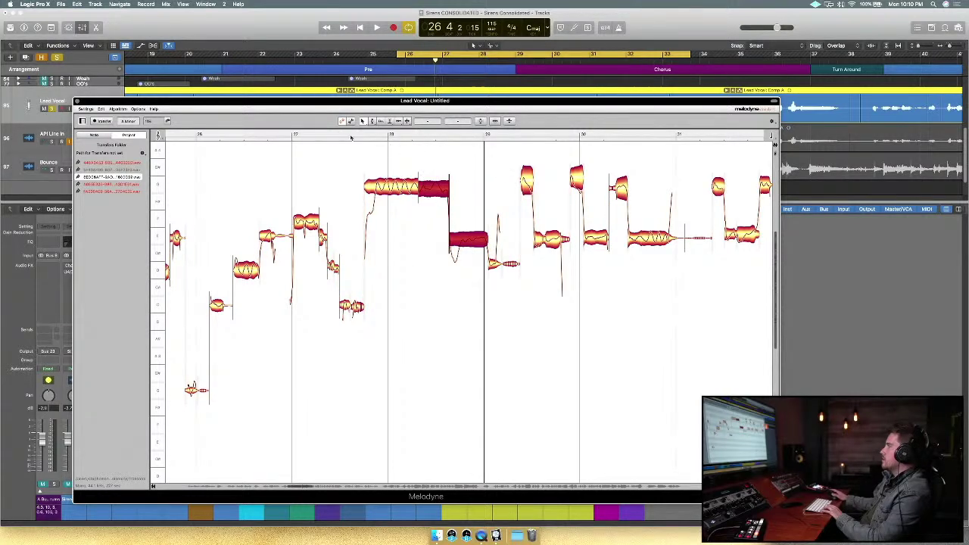
click(350, 134)
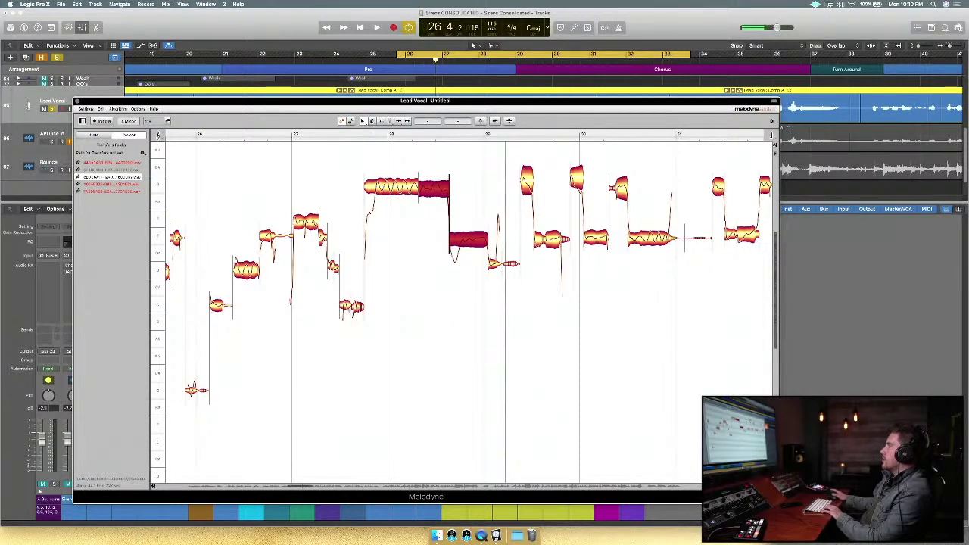
Split a short piece off the start of the E note before bar 29, lower it slightly, and play the passage.
click(456, 211)
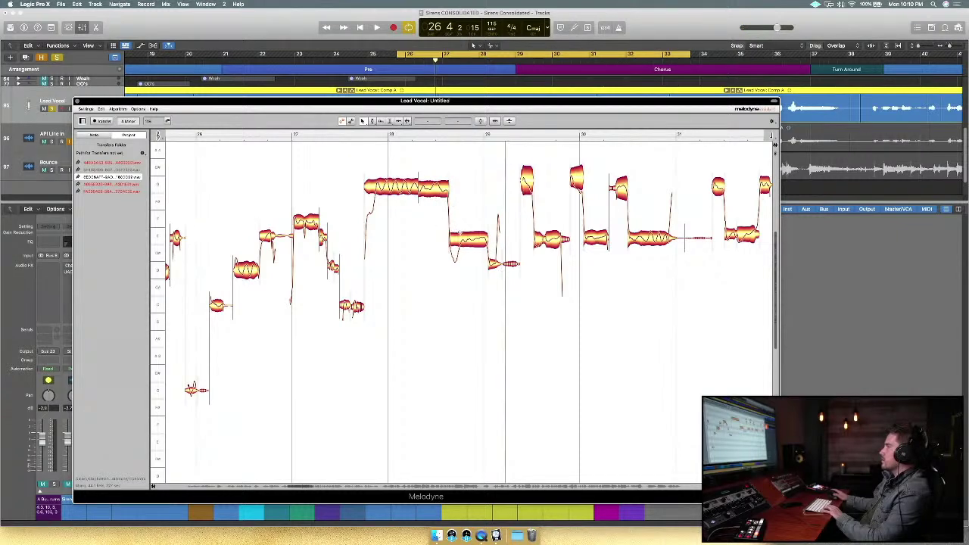
mouse_move(455, 237)
mouse_down()
mouse_move(454, 258)
mouse_move(454, 249)
mouse_up()
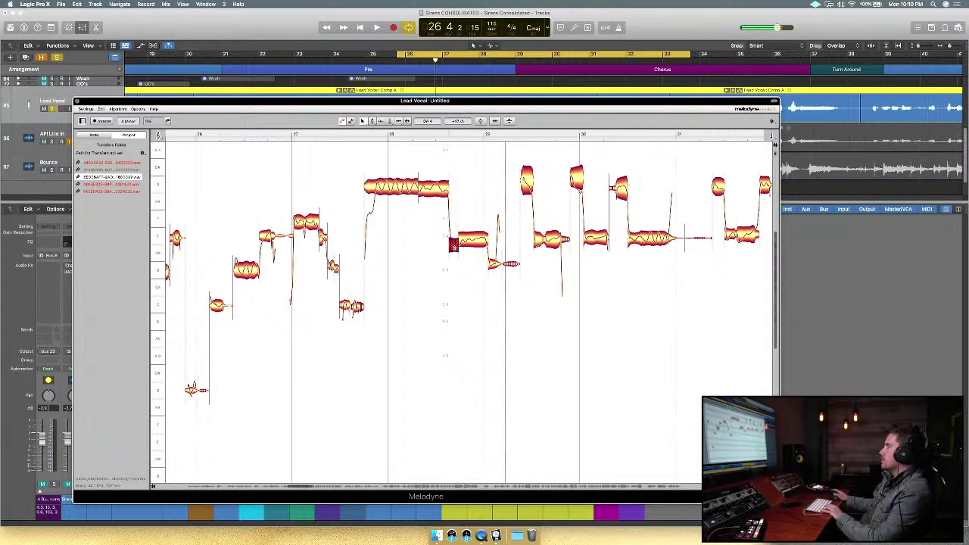
double_click(354, 134)
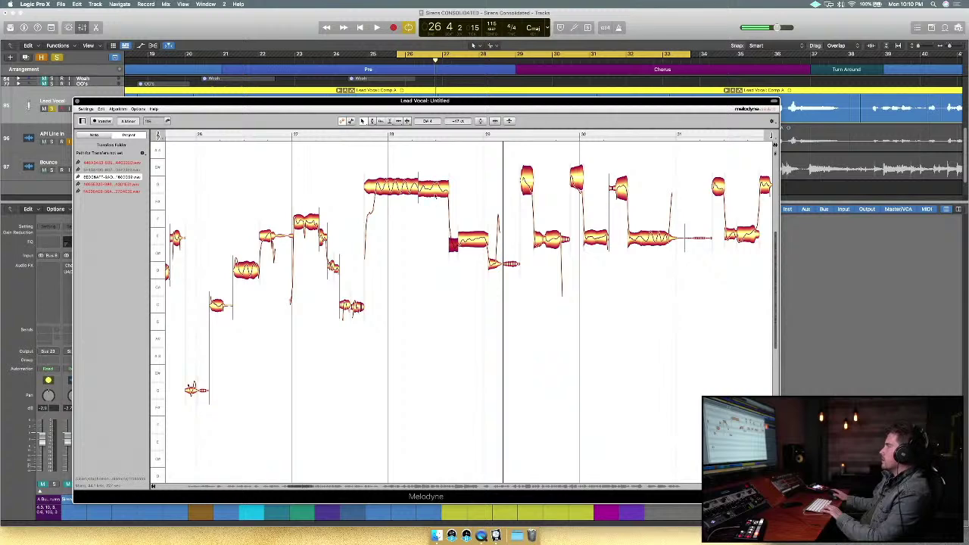
Raise the tail piece of the long high G after bar 28 to -2 cents and play the passage.
click(435, 193)
double_click(363, 134)
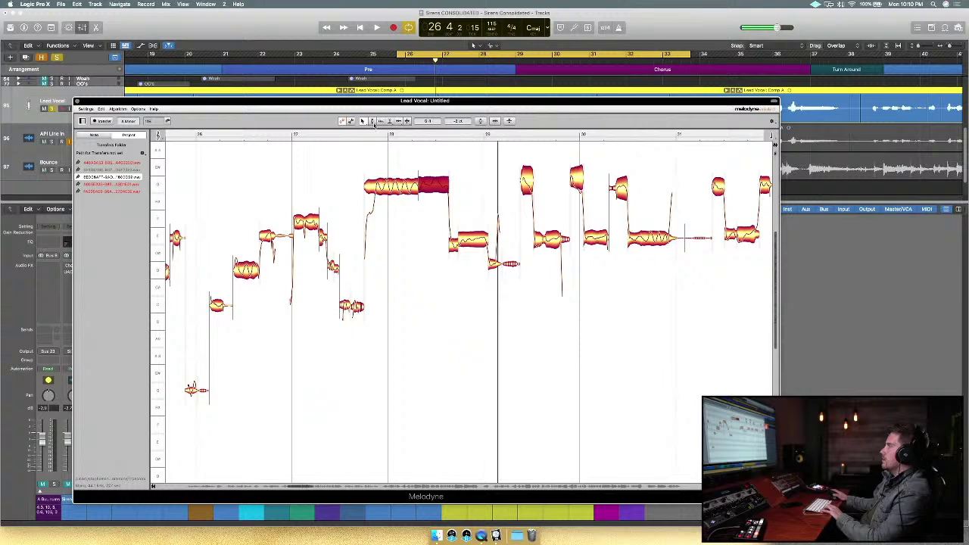
Select the first part of the high G with the Pitch tool, play from just before bar 28, and move the Melodyne window higher.
click(372, 121)
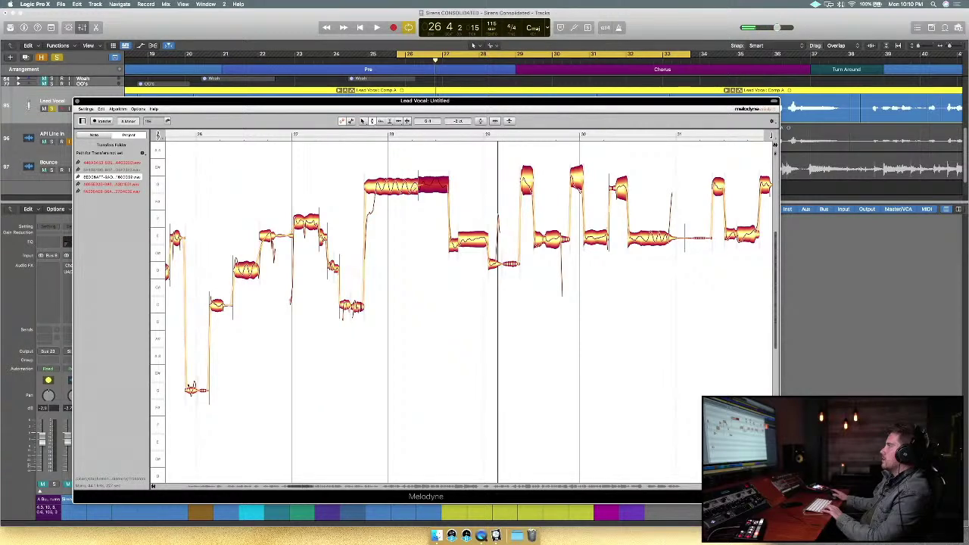
click(409, 184)
double_click(381, 134)
key(space)
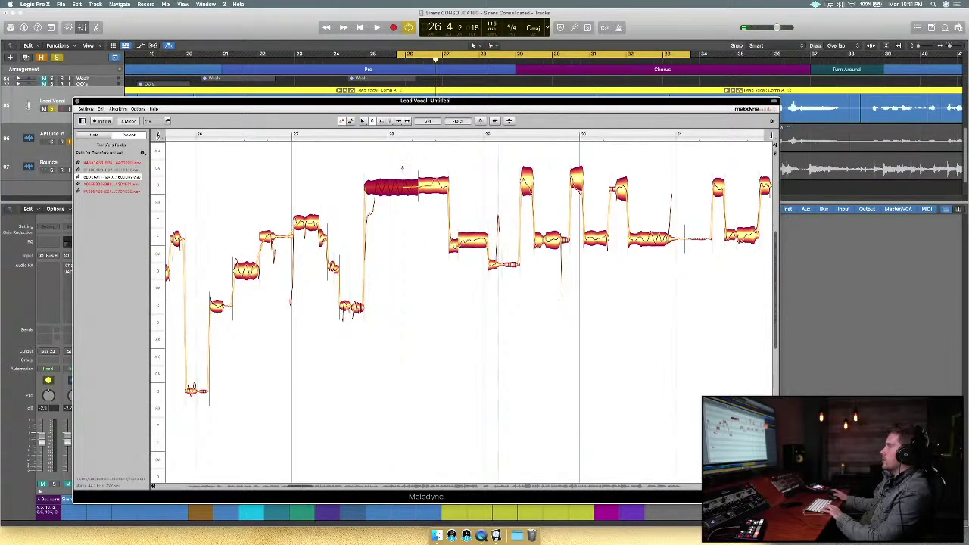
drag(473, 100, 519, 79)
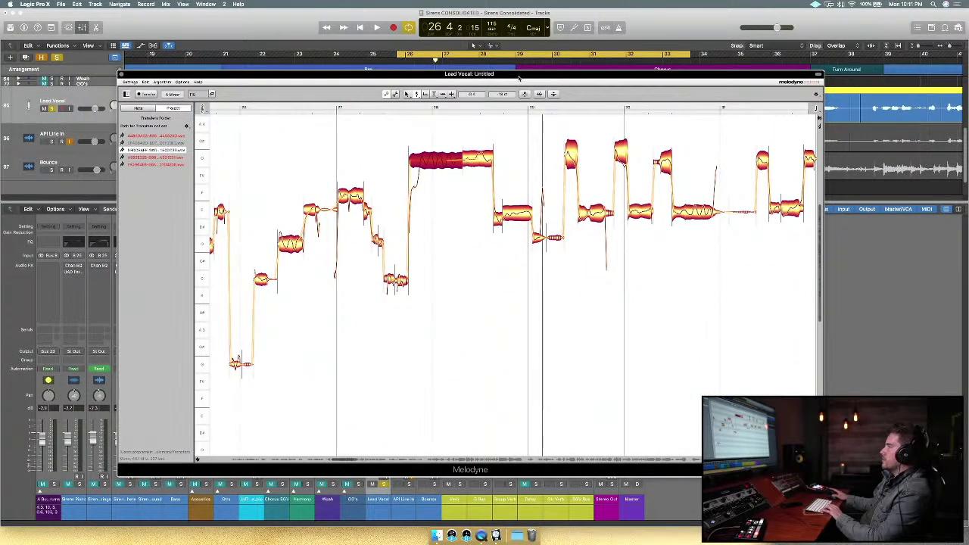